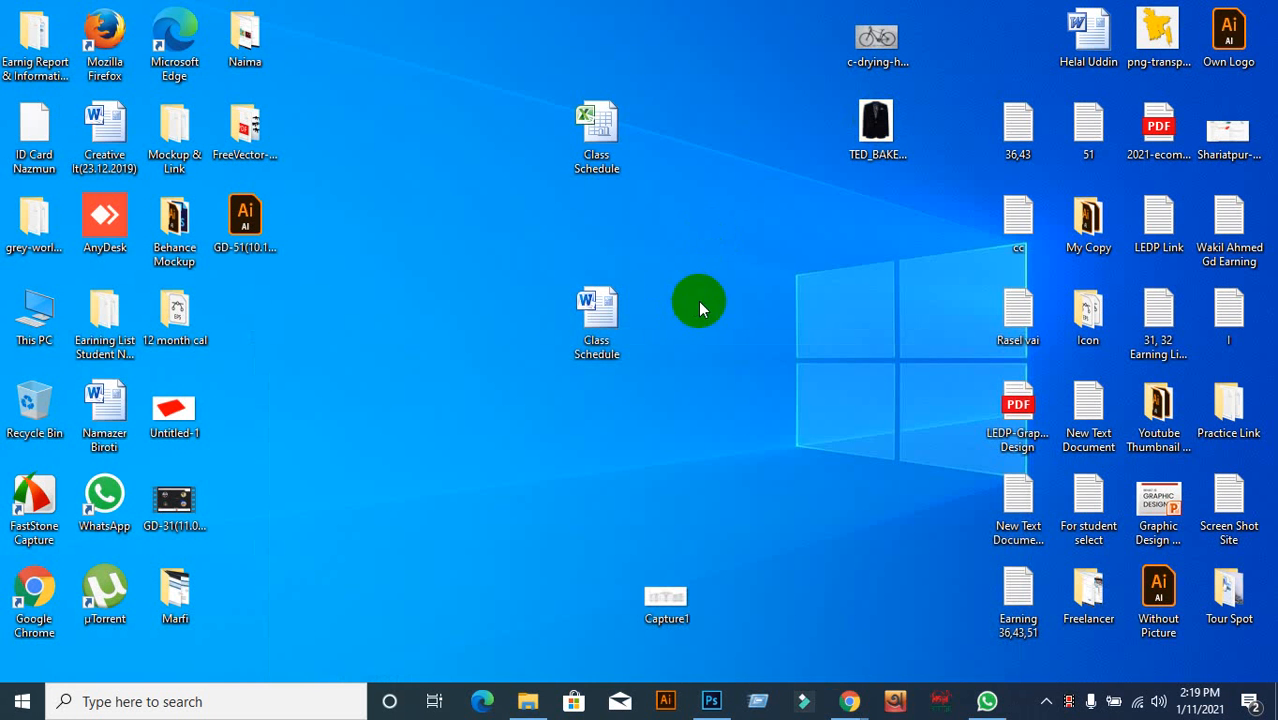
Open the c-drying bicycle photo from the desktop in Photoshop
{"action": "left_click", "coordinate": [668, 600]}
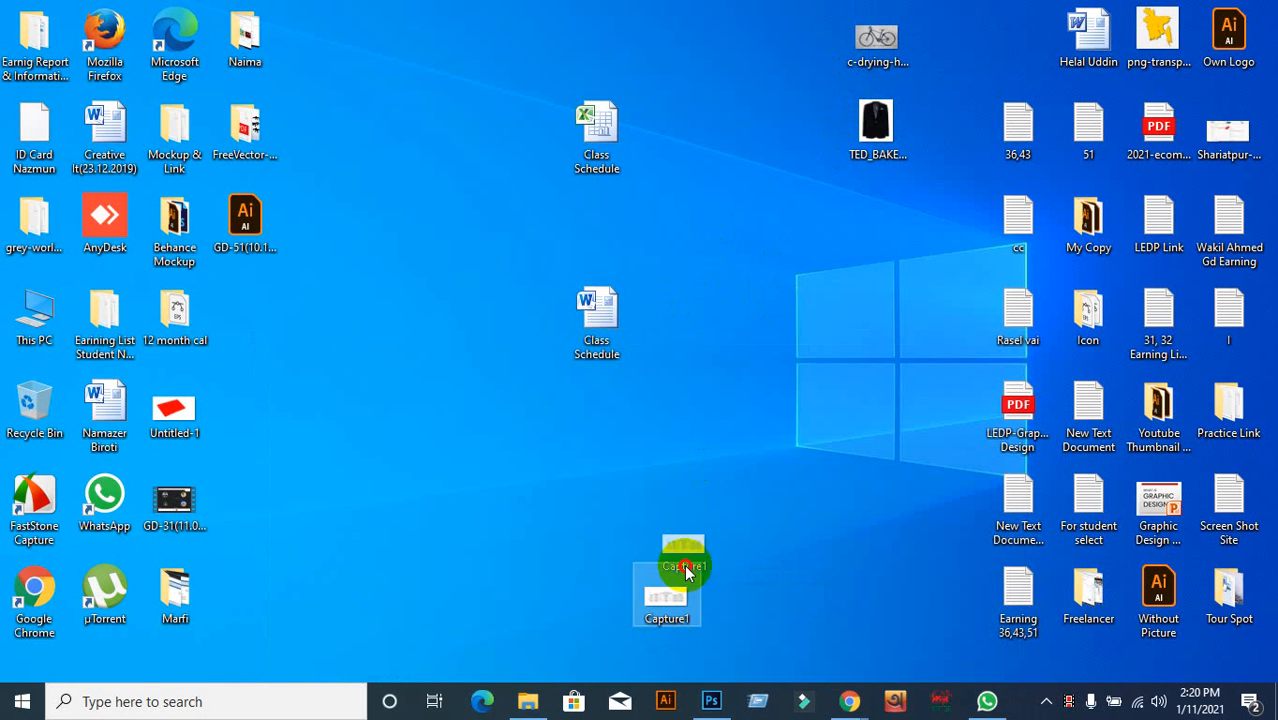
{"action": "left_click_drag", "start_coordinate": [752, 290], "coordinate": [750, 286]}
{"action": "left_click_drag", "start_coordinate": [876, 37], "coordinate": [721, 180]}
{"action": "left_click", "coordinate": [570, 422]}
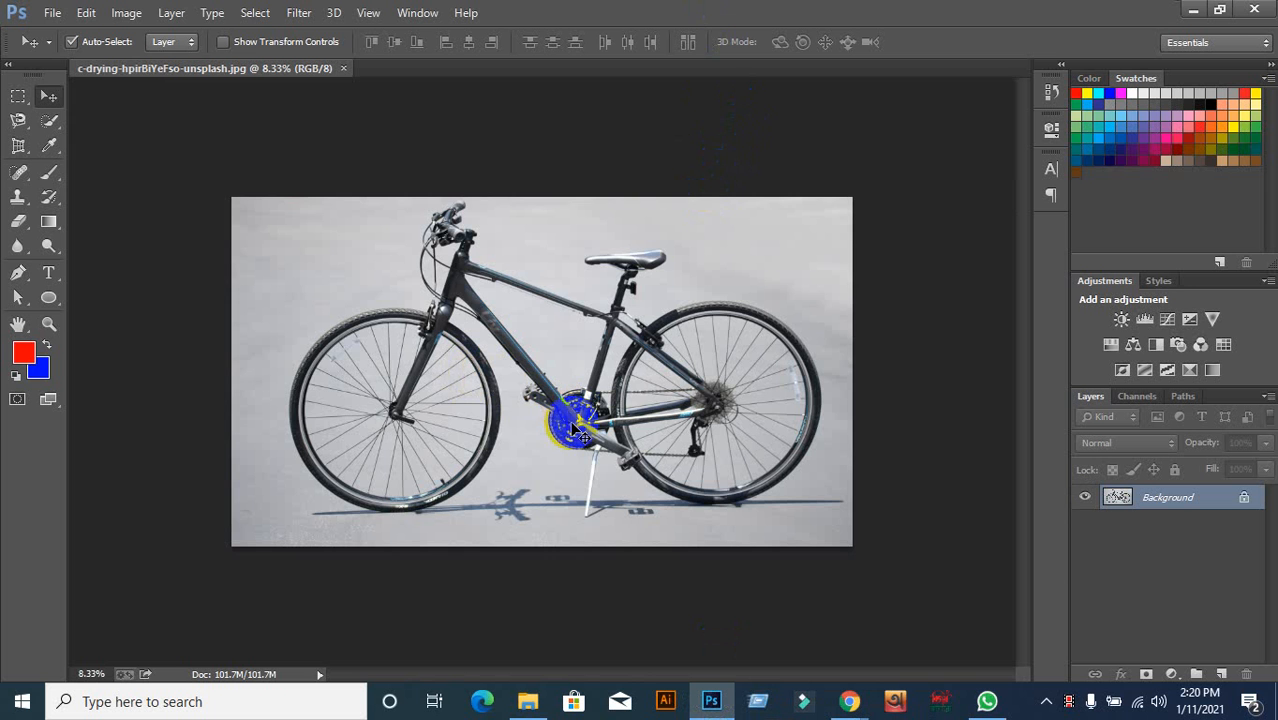
Examine the front wheel's thin spokes and the background gaps between them up close
{"action": "left_click", "coordinate": [518, 413]}
{"action": "scroll", "coordinate": [518, 413], "scroll_direction": "up", "scroll_amount": 3}
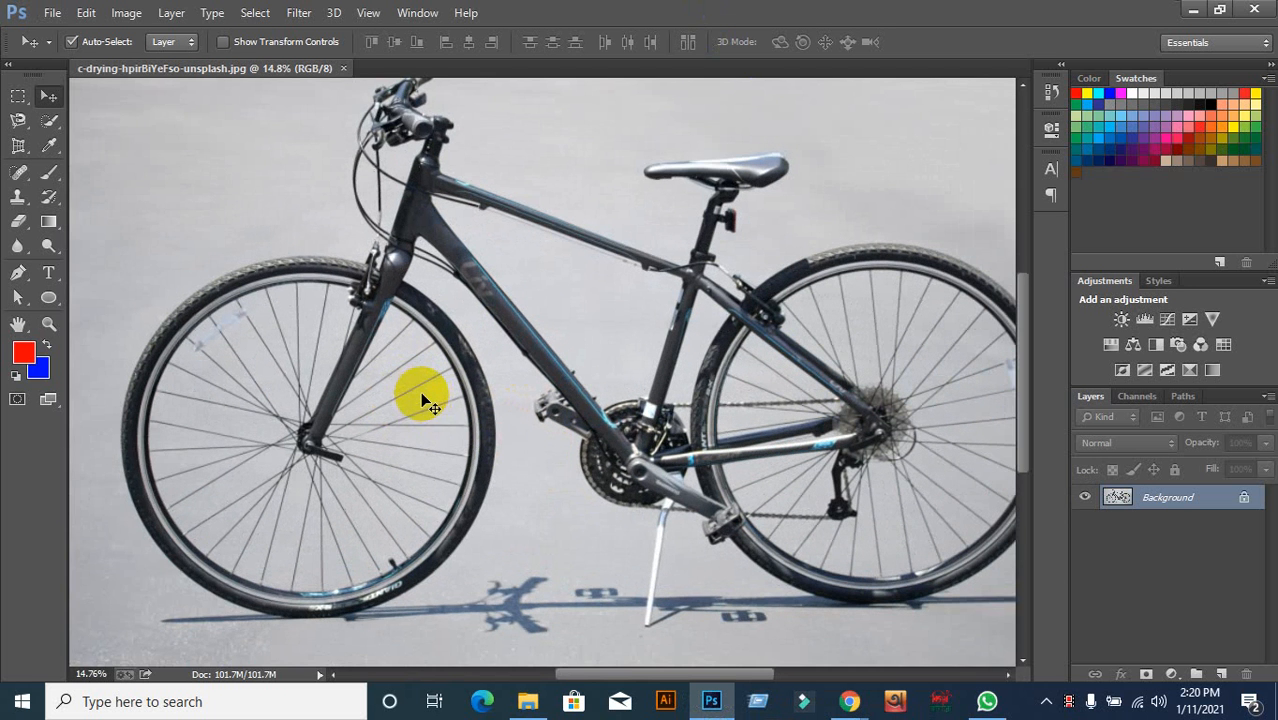
{"action": "left_click", "coordinate": [820, 440]}
{"action": "scroll", "coordinate": [471, 442], "scroll_direction": "up", "scroll_amount": 1}
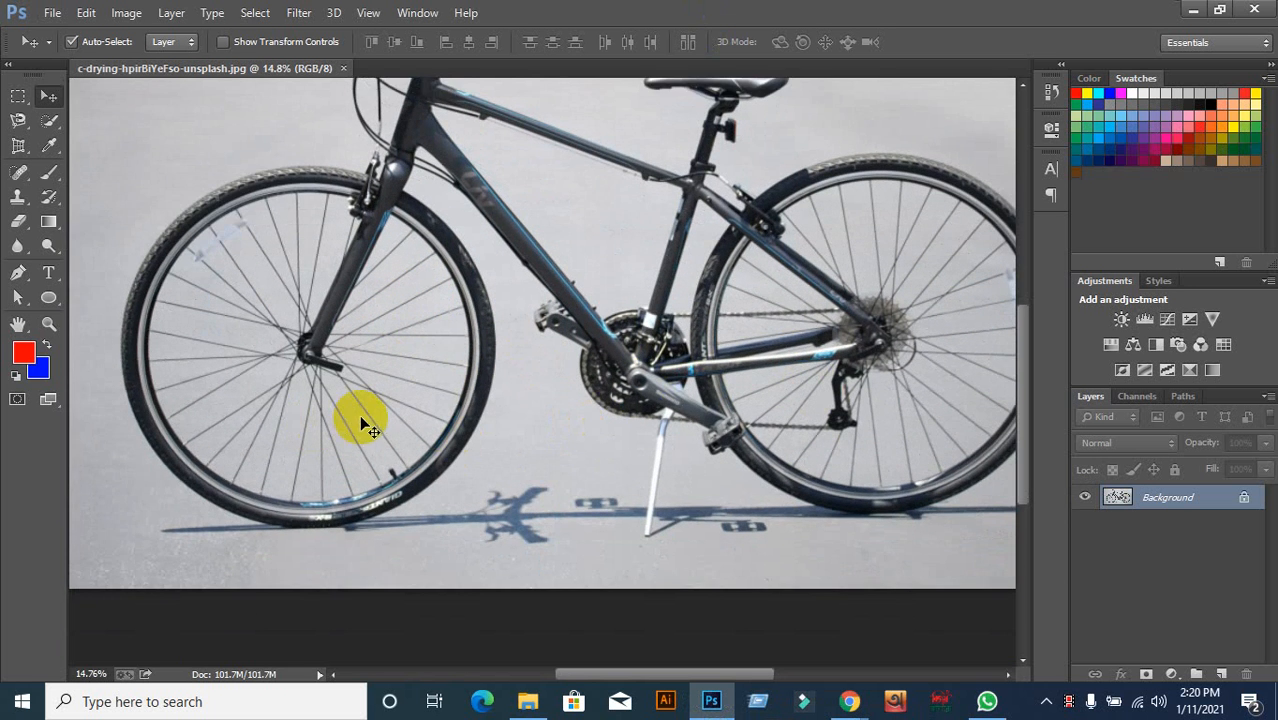
{"action": "scroll", "coordinate": [342, 428], "scroll_direction": "up", "scroll_amount": 2}
{"action": "scroll", "coordinate": [314, 420], "scroll_direction": "up", "scroll_amount": 3}
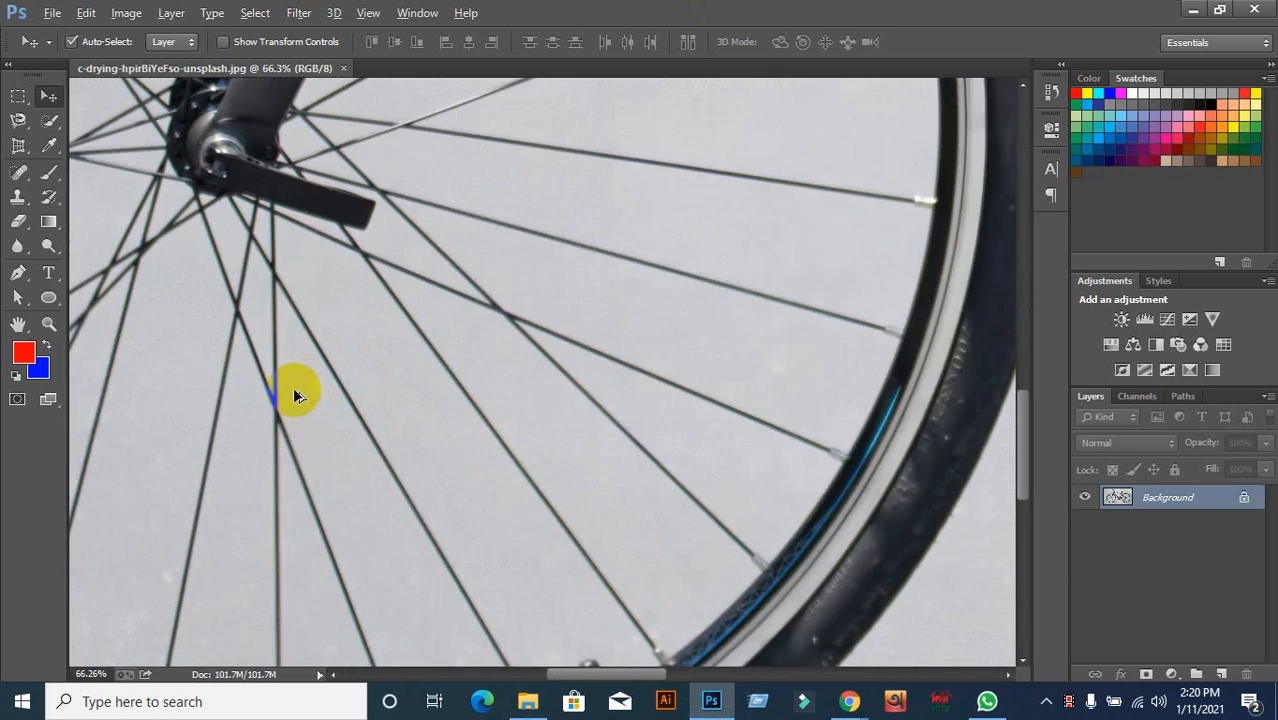
{"action": "scroll", "coordinate": [722, 440], "scroll_direction": "up", "scroll_amount": 3}
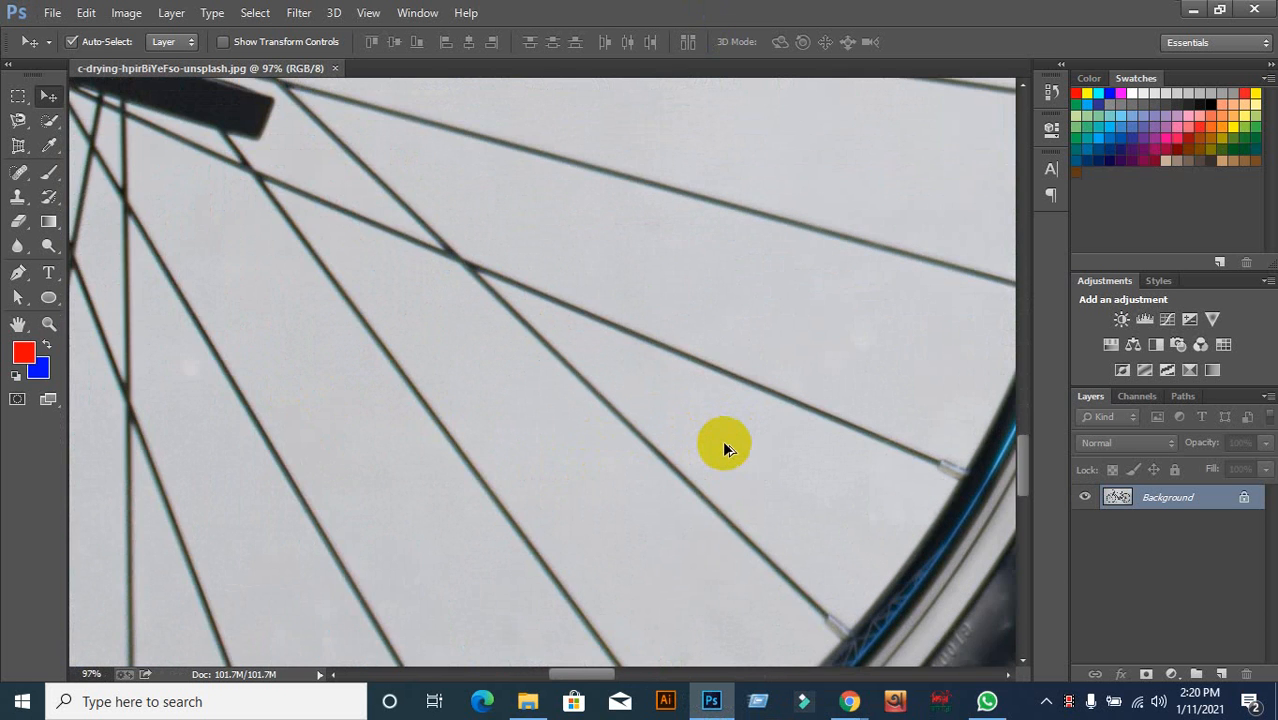
{"action": "scroll", "coordinate": [722, 440], "scroll_direction": "down", "scroll_amount": 2}
{"action": "scroll", "coordinate": [722, 440], "scroll_direction": "down", "scroll_amount": 3}
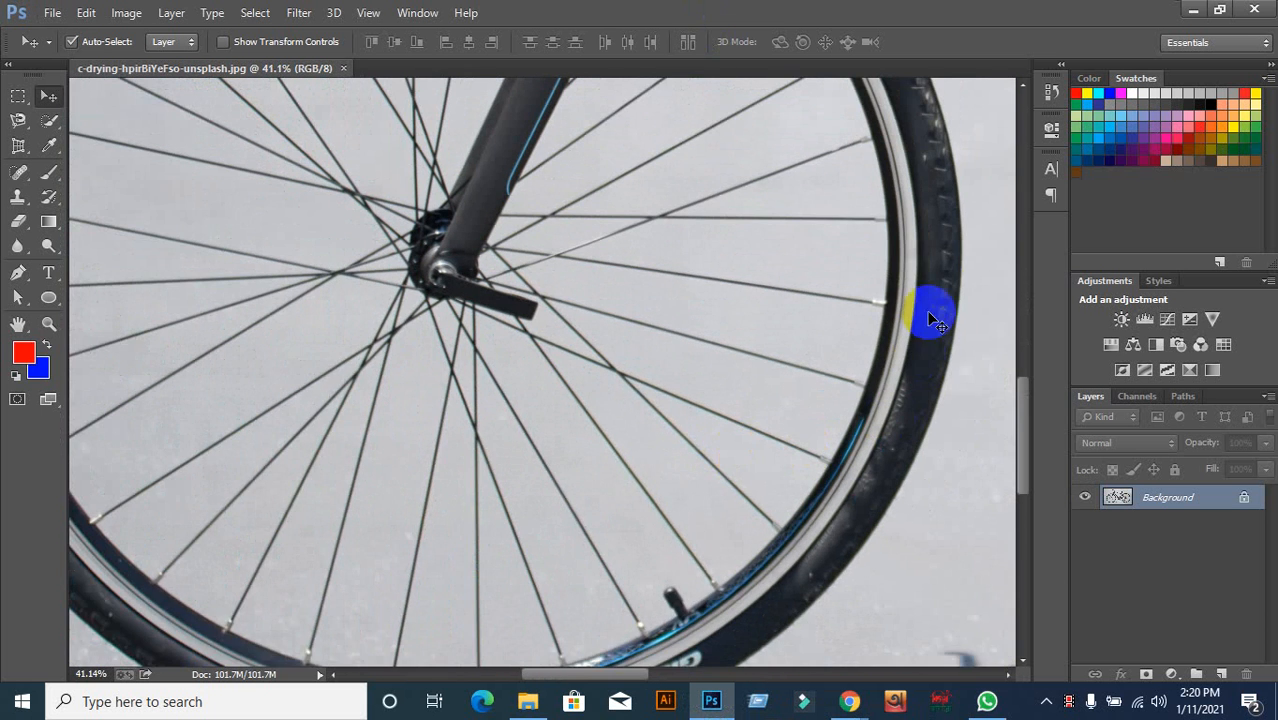
{"action": "scroll", "coordinate": [897, 358], "scroll_direction": "down", "scroll_amount": 1}
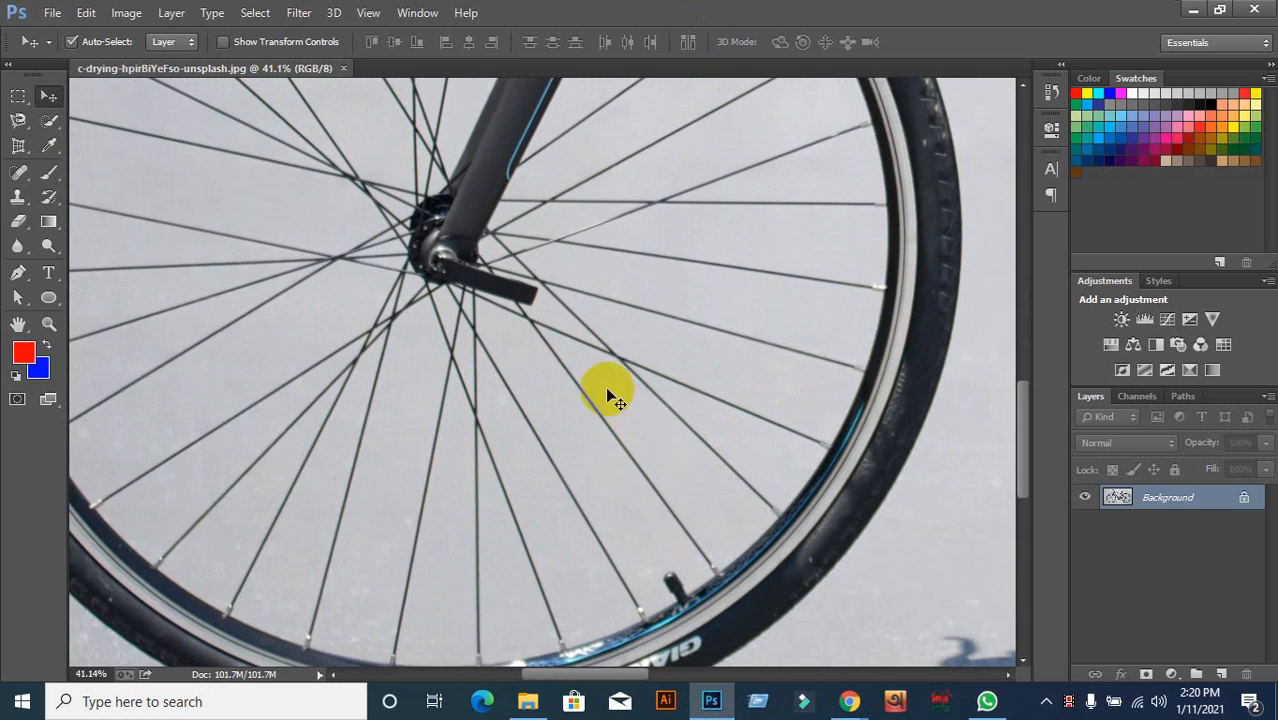
{"action": "scroll", "coordinate": [570, 360], "scroll_direction": "up", "scroll_amount": 6}
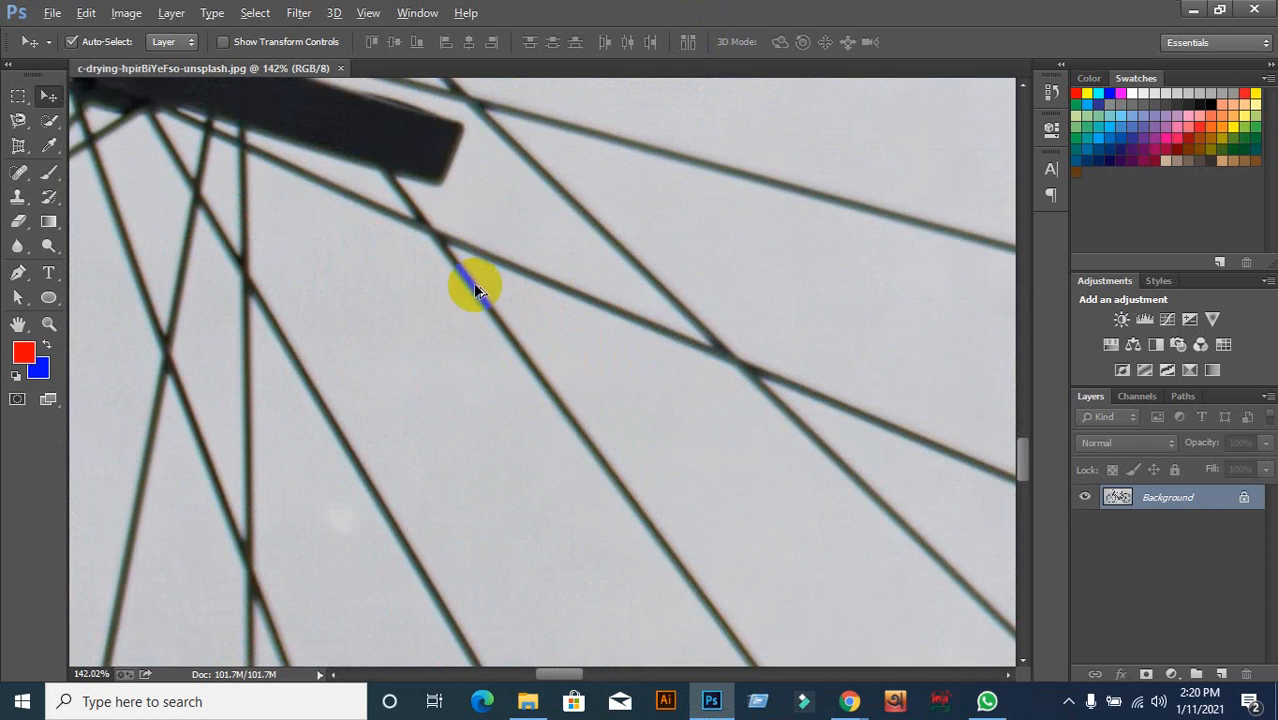
{"action": "scroll", "coordinate": [548, 337], "scroll_direction": "up", "scroll_amount": 4}
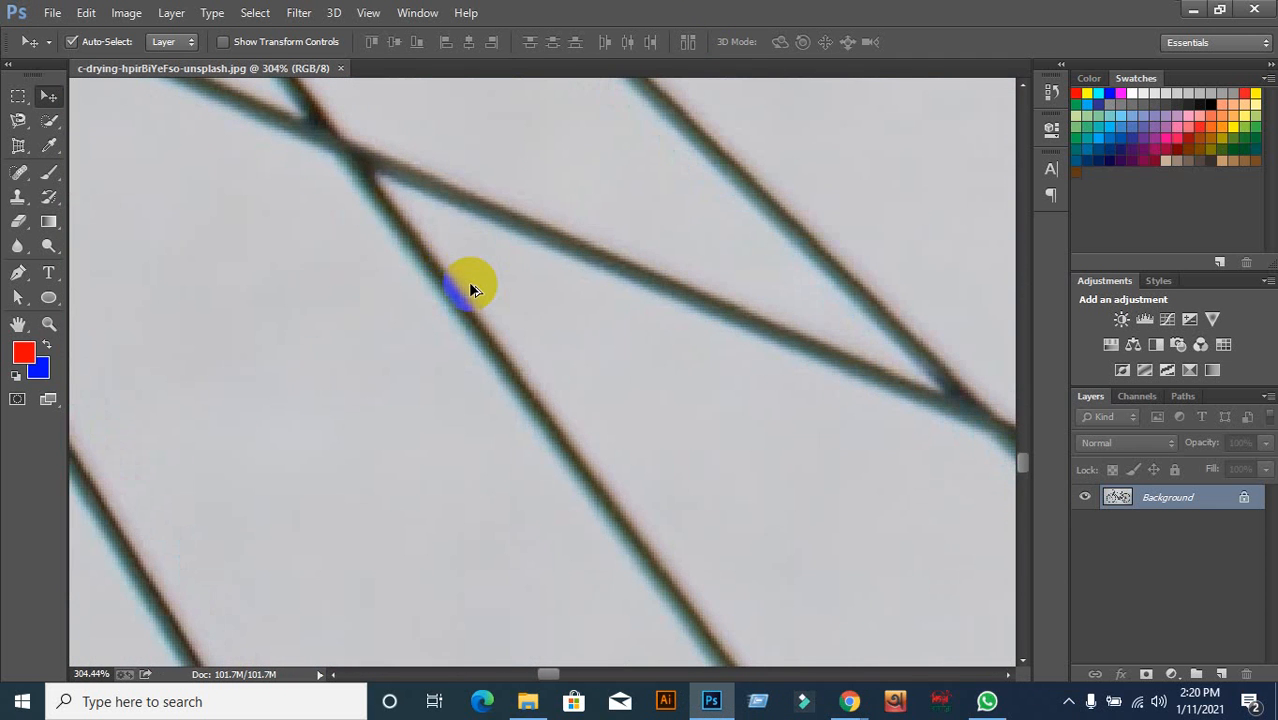
Start a Pen tool path at the crossing below the front hub, with a second anchor farther down the spoke's inner edge
{"action": "left_click", "coordinate": [12, 272]}
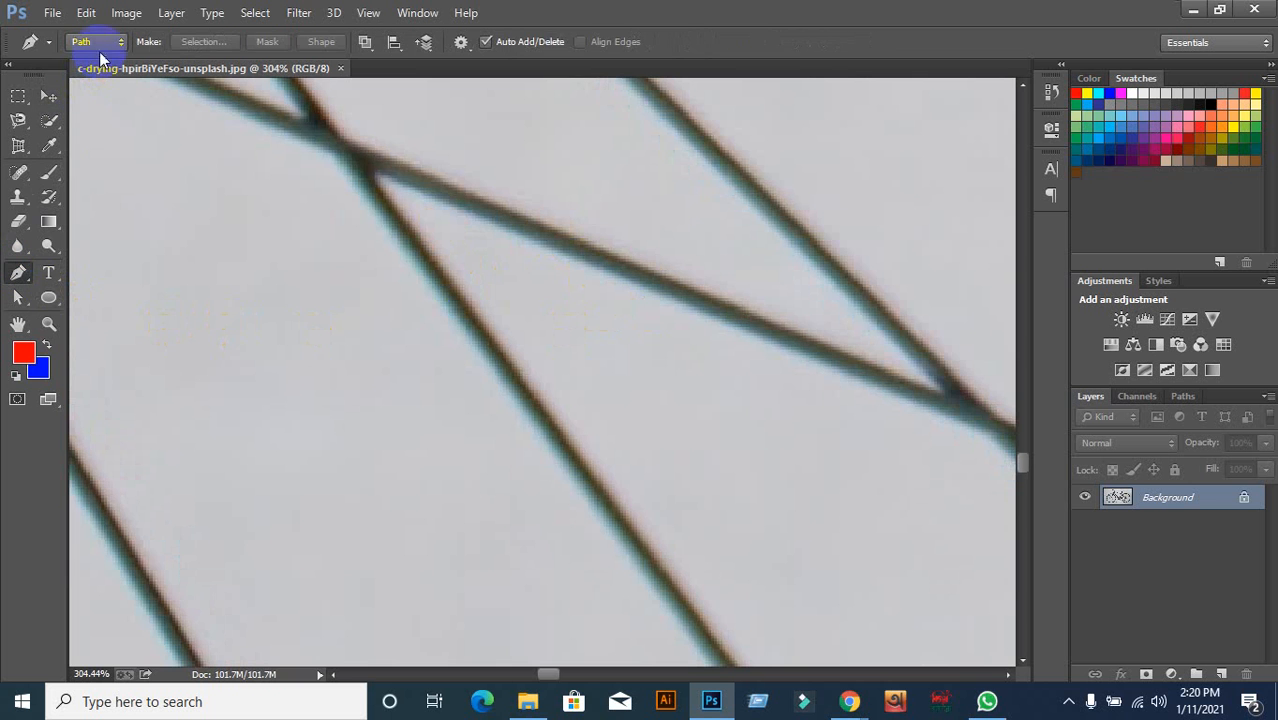
{"action": "left_click_drag", "start_coordinate": [383, 207], "coordinate": [383, 183]}
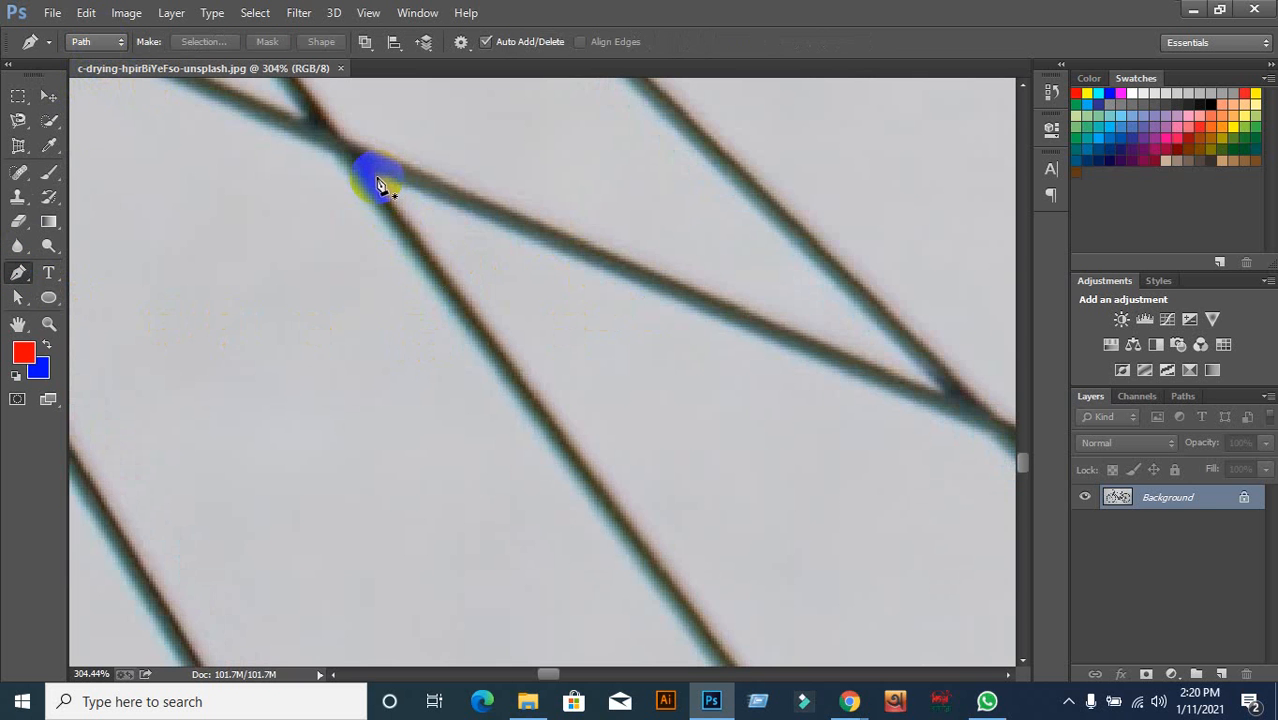
{"action": "left_click", "coordinate": [713, 642]}
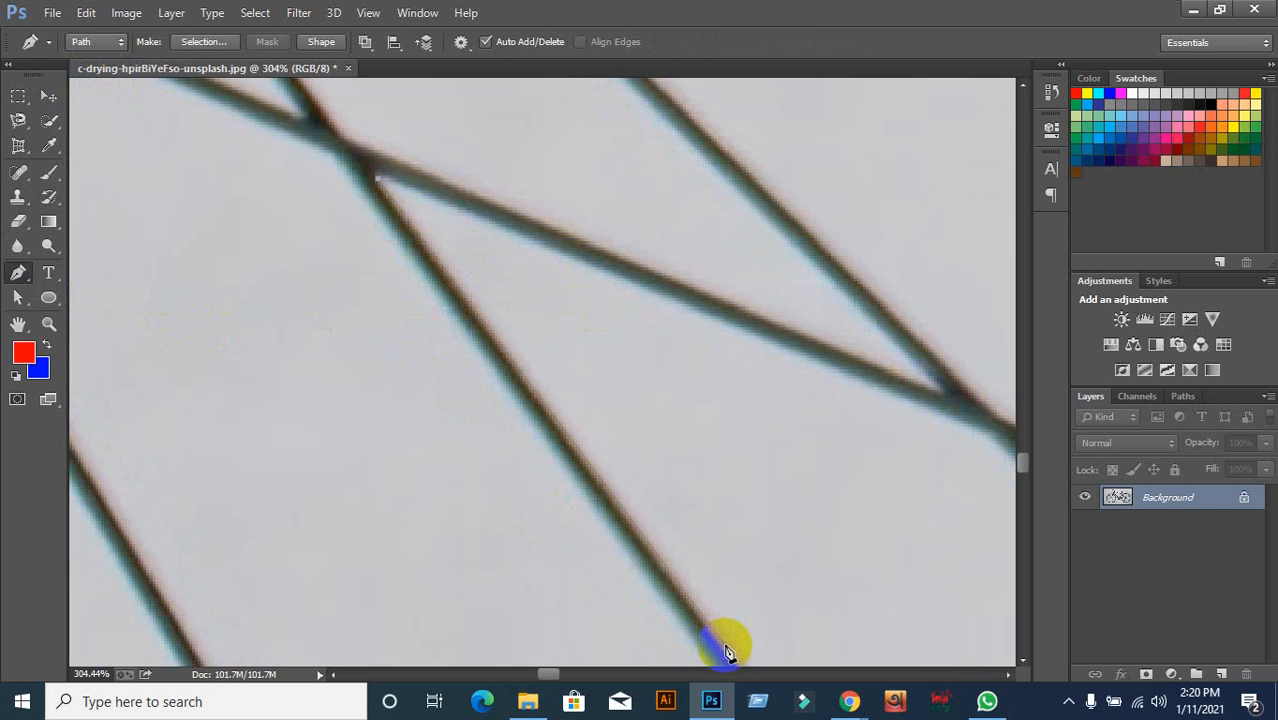
{"action": "scroll", "coordinate": [722, 652], "scroll_direction": "up", "scroll_amount": 2}
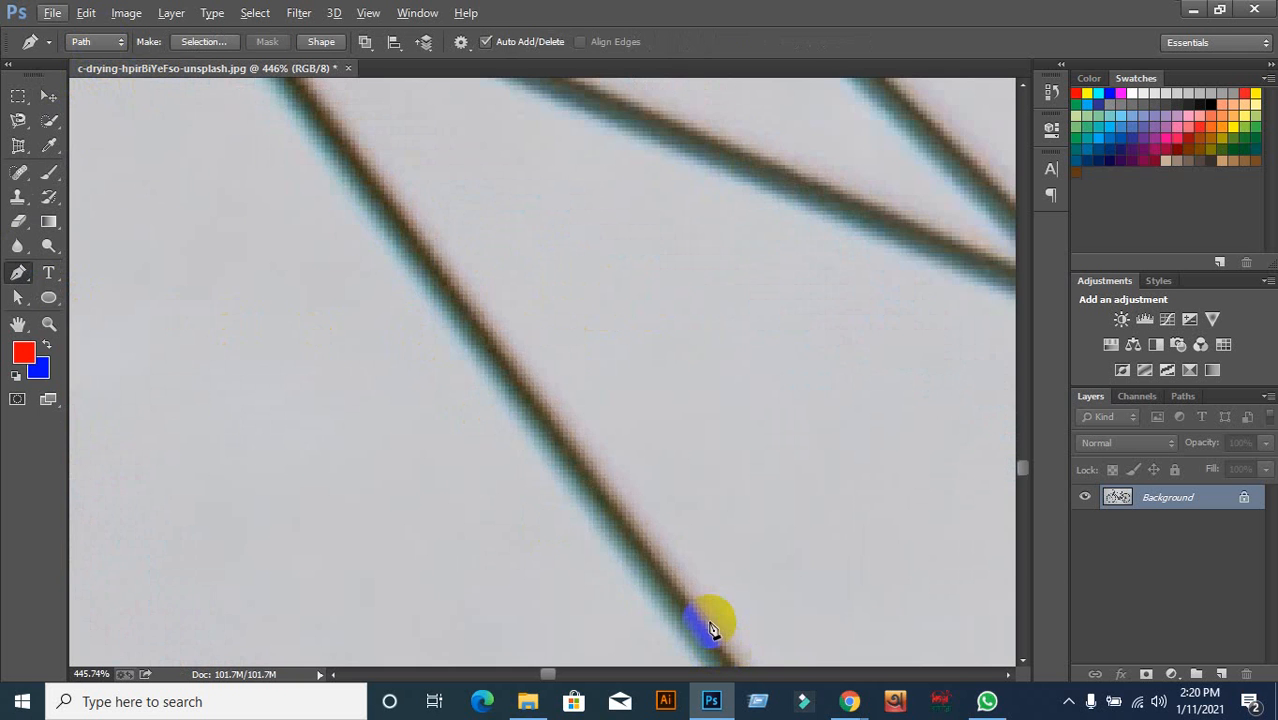
{"action": "scroll", "coordinate": [710, 628], "scroll_direction": "down", "scroll_amount": 2}
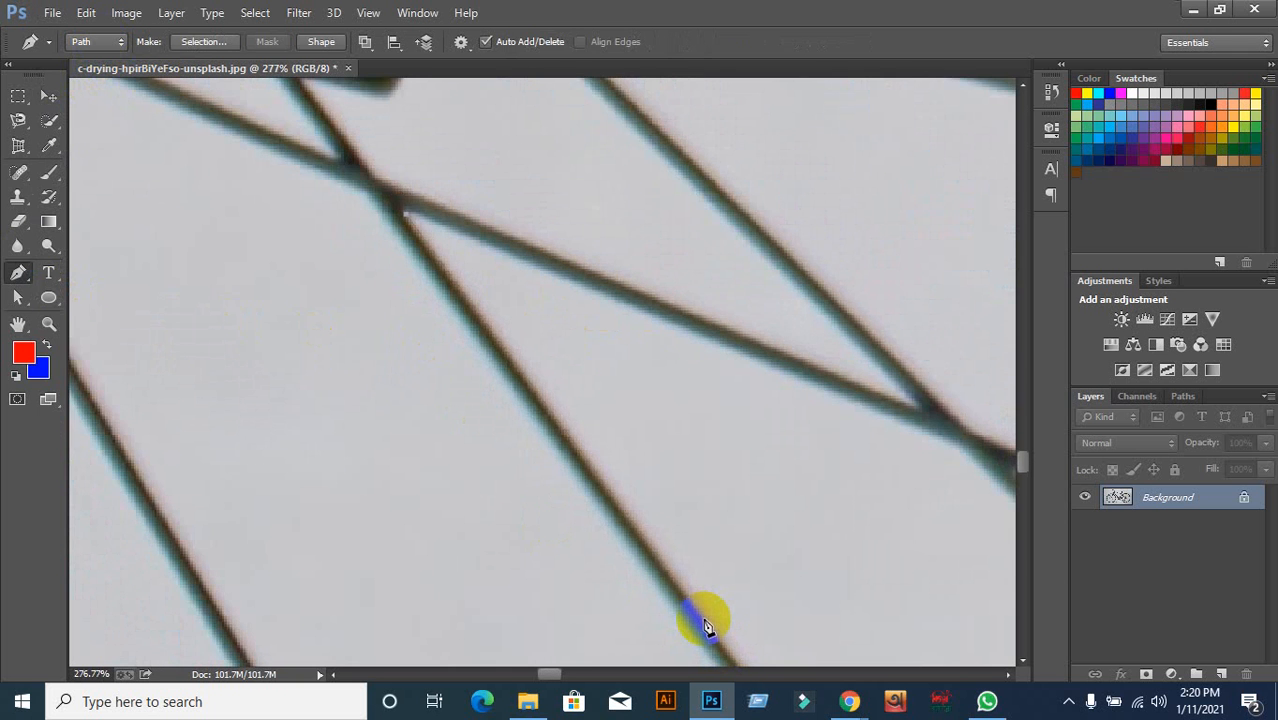
{"action": "scroll", "coordinate": [705, 627], "scroll_direction": "up", "scroll_amount": 1}
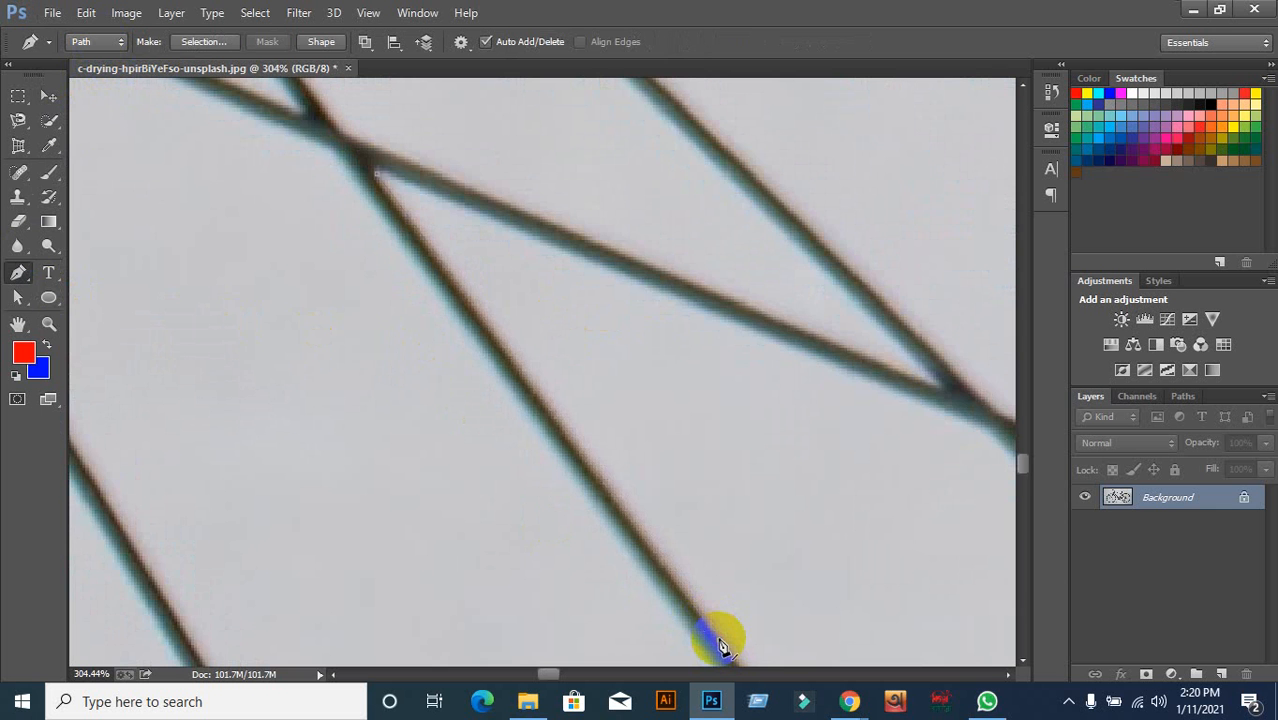
{"action": "left_click_drag", "start_coordinate": [718, 645], "coordinate": [418, 95]}
{"action": "scroll", "coordinate": [531, 200], "scroll_direction": "down", "scroll_amount": 9}
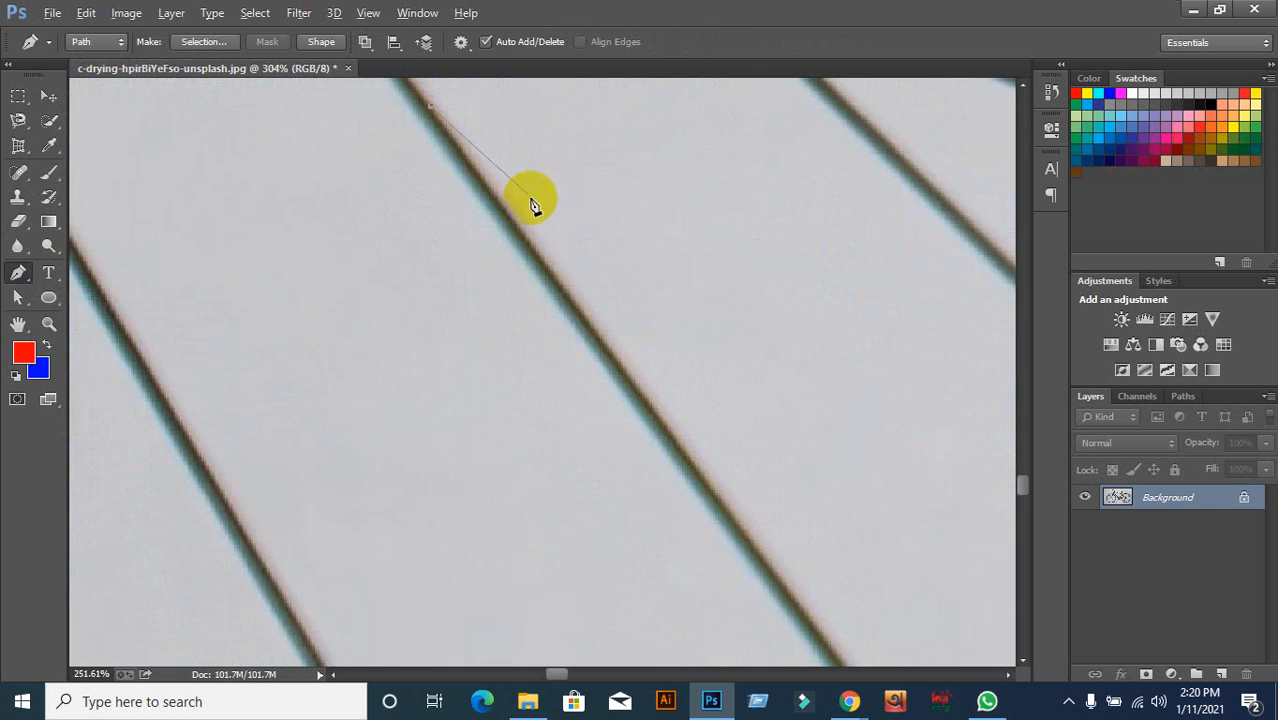
{"action": "scroll", "coordinate": [503, 242], "scroll_direction": "down", "scroll_amount": 5}
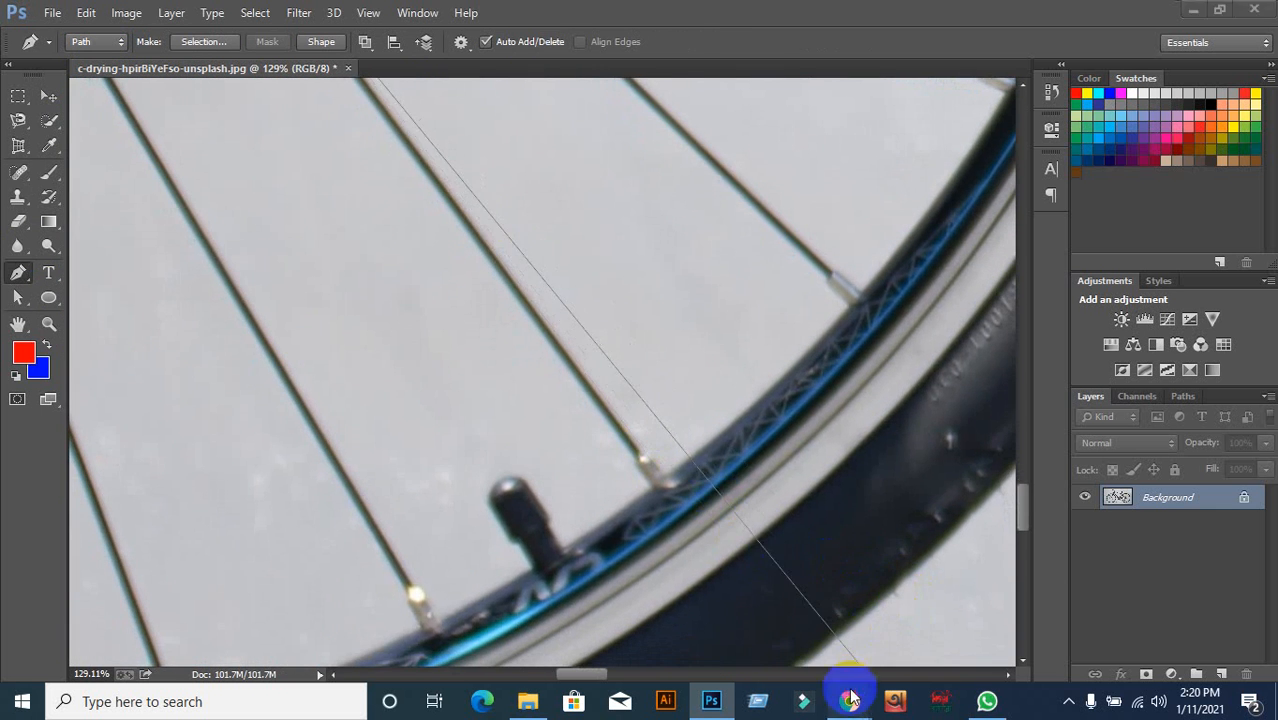
Switch to the Google Meet call, admit the waiting participant, and return to Photoshop
{"action": "left_click", "coordinate": [690, 560]}
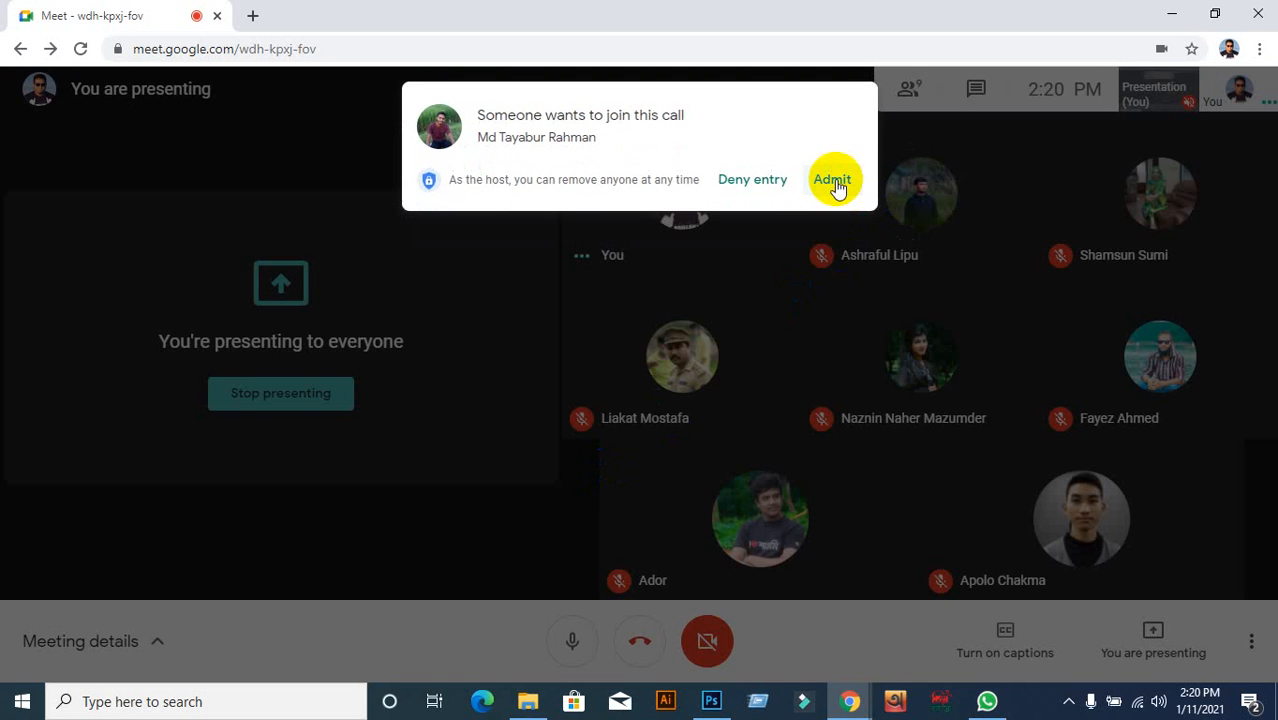
{"action": "left_click", "coordinate": [832, 180]}
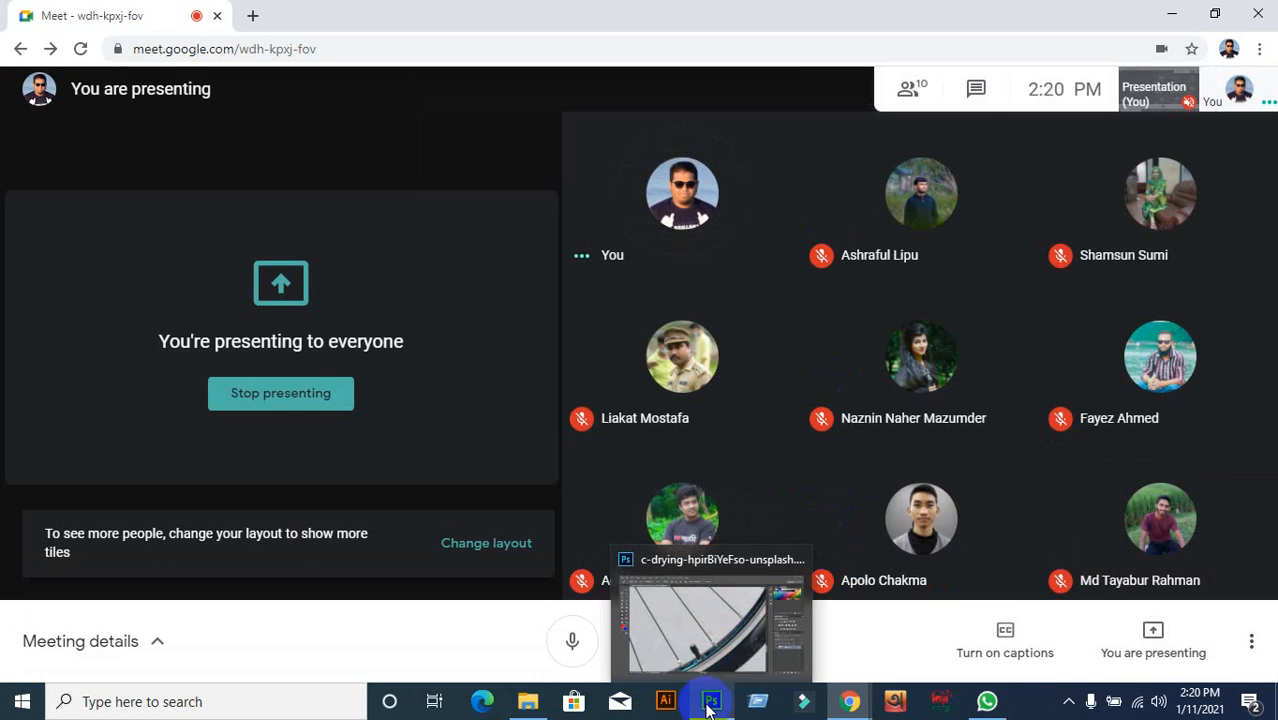
{"action": "left_click", "coordinate": [711, 701]}
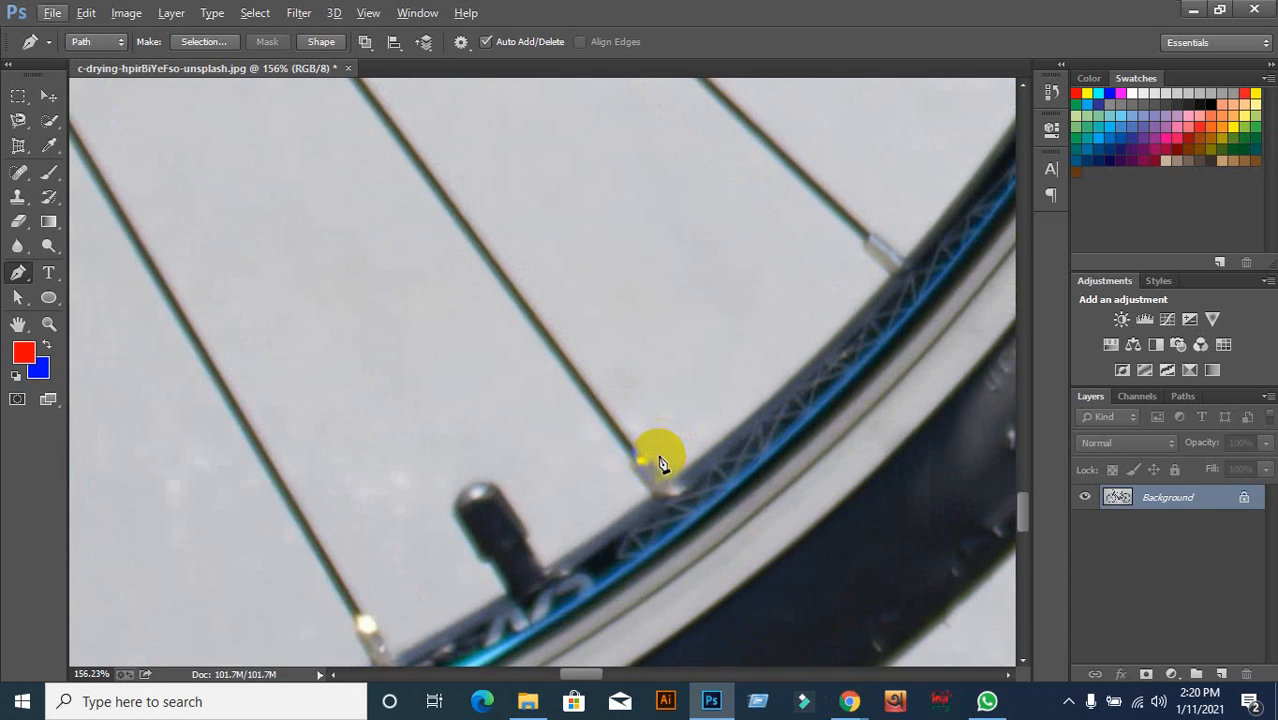
Continue the path down the spoke and around its metal nipple to the rim's inner edge
{"action": "scroll", "coordinate": [652, 455], "scroll_direction": "up", "scroll_amount": 2}
{"action": "scroll", "coordinate": [645, 462], "scroll_direction": "up", "scroll_amount": 3}
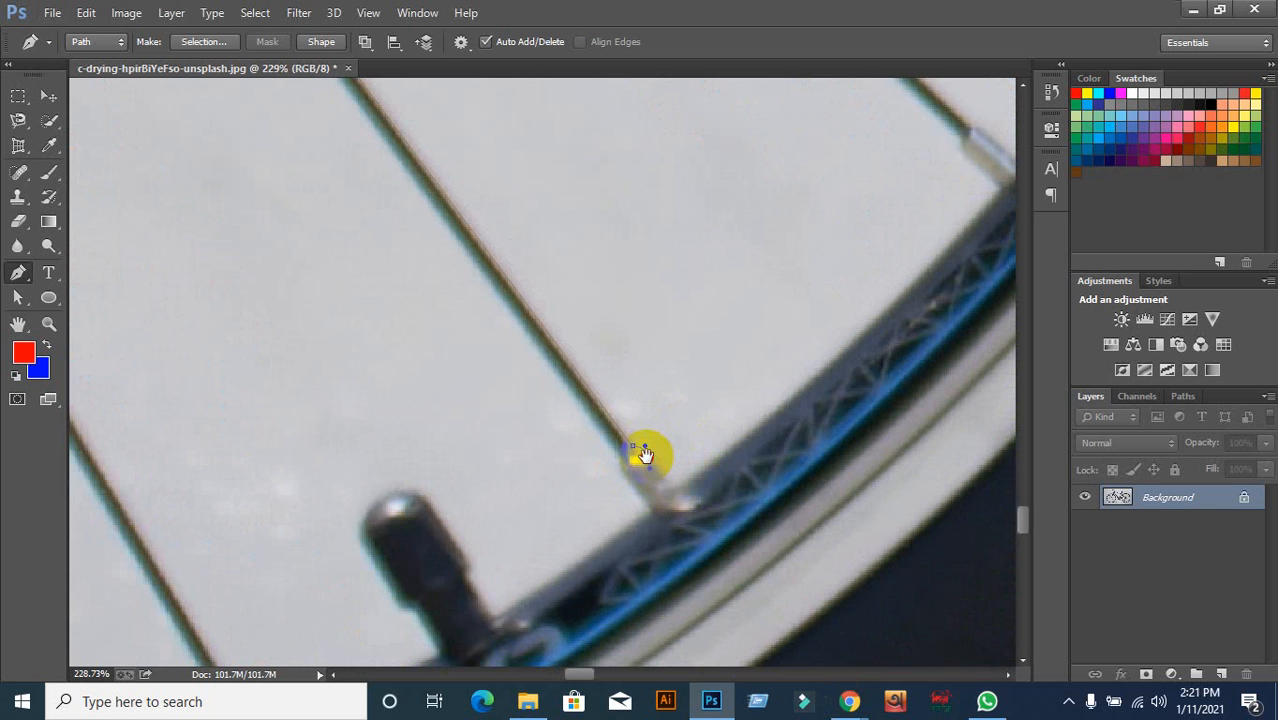
{"action": "left_click", "coordinate": [675, 497]}
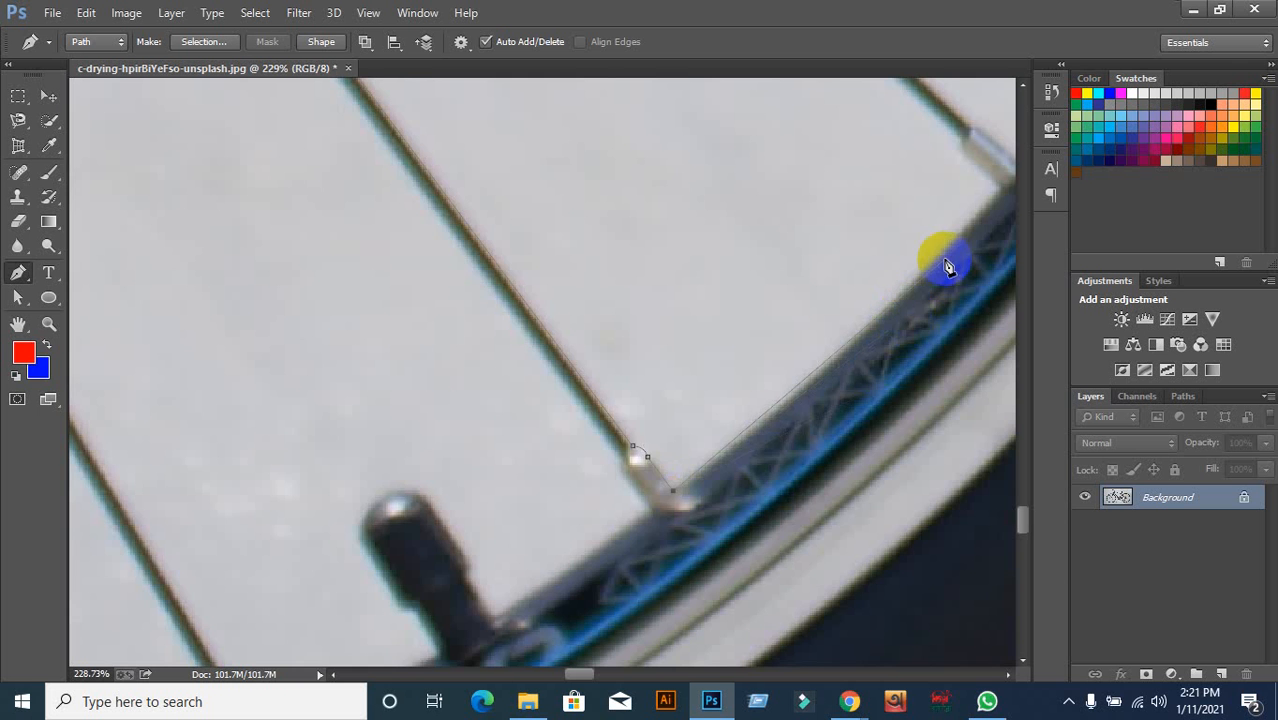
Add a curved path segment along the rim's inner edge to the base of the next spoke's nipple
{"action": "left_click_drag", "start_coordinate": [840, 267], "coordinate": [696, 436]}
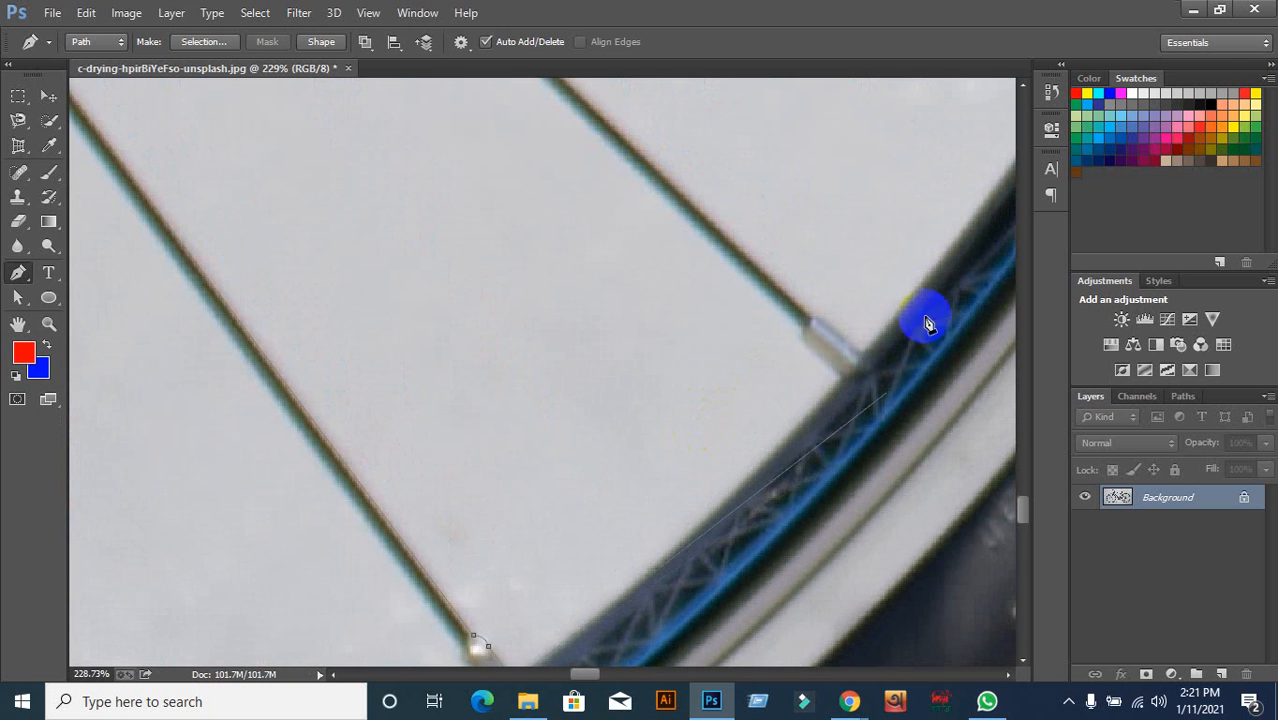
{"action": "left_click_drag", "start_coordinate": [843, 385], "coordinate": [970, 228]}
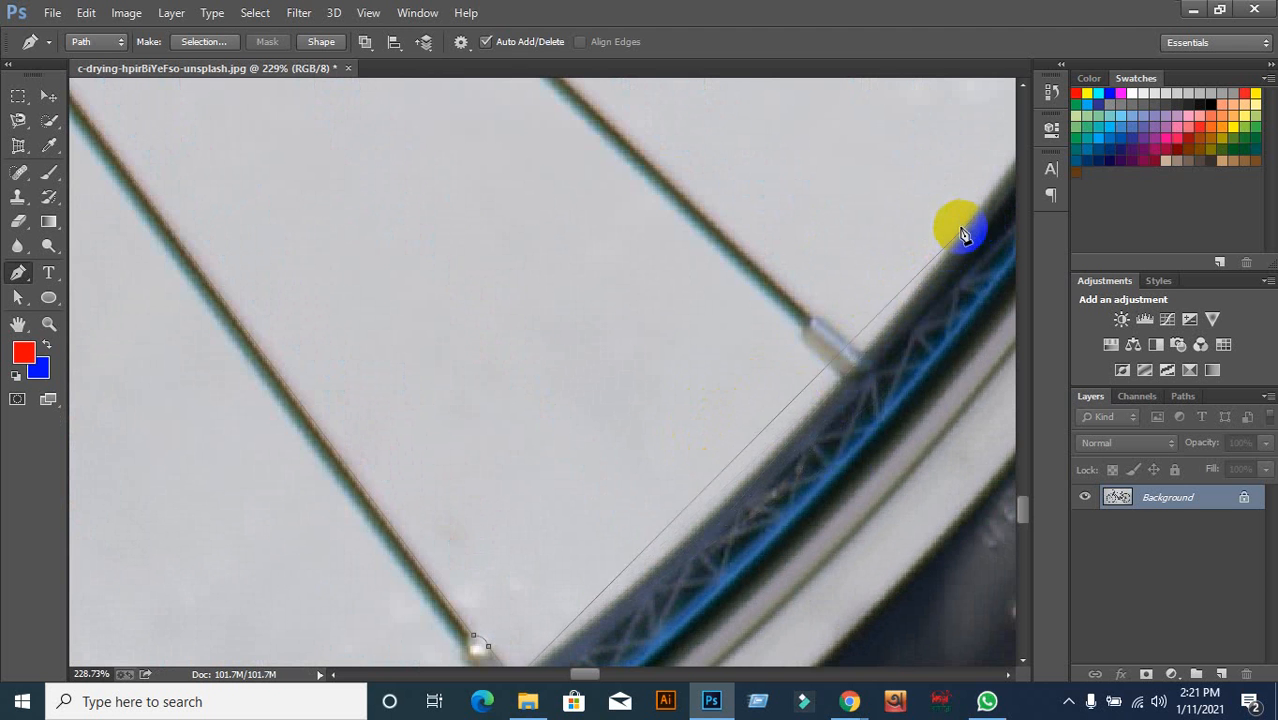
{"action": "left_click", "coordinate": [843, 378], "text": "alt"}
{"action": "left_click_drag", "start_coordinate": [841, 384], "coordinate": [948, 244]}
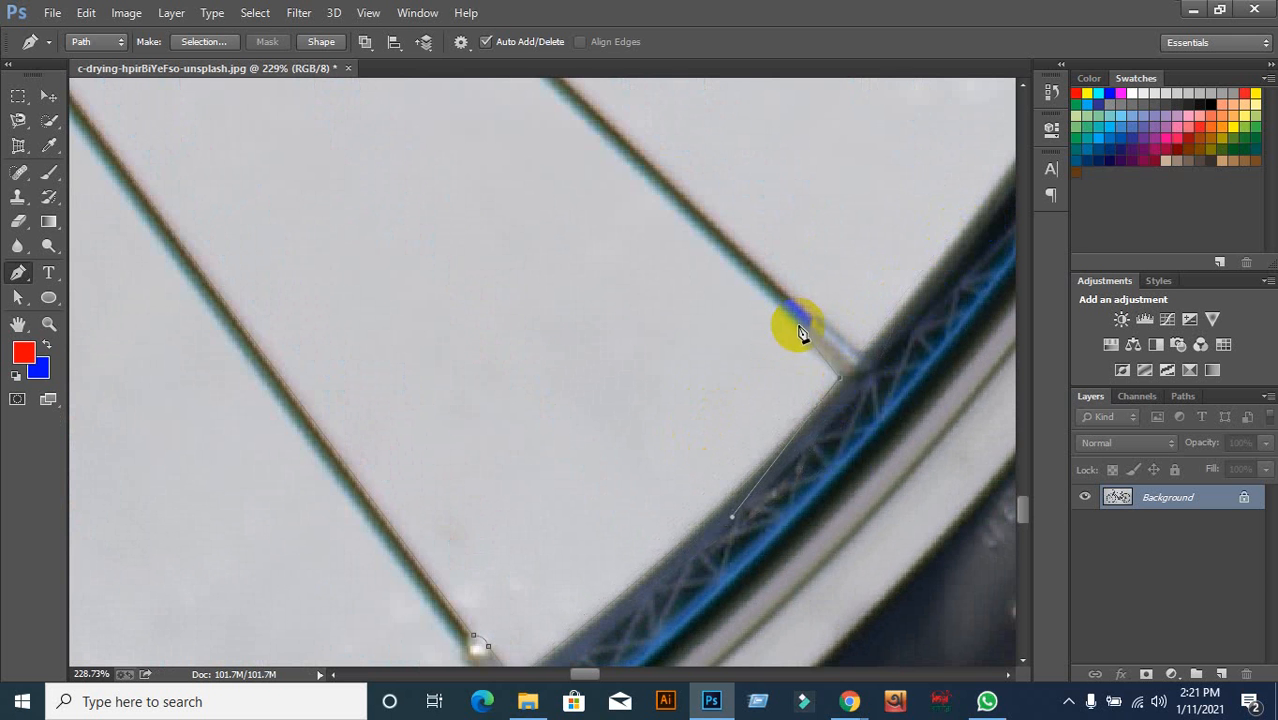
Trace the path up the side of the second nipple to where the thin spoke begins
{"action": "scroll", "coordinate": [800, 334], "scroll_direction": "up", "scroll_amount": 3}
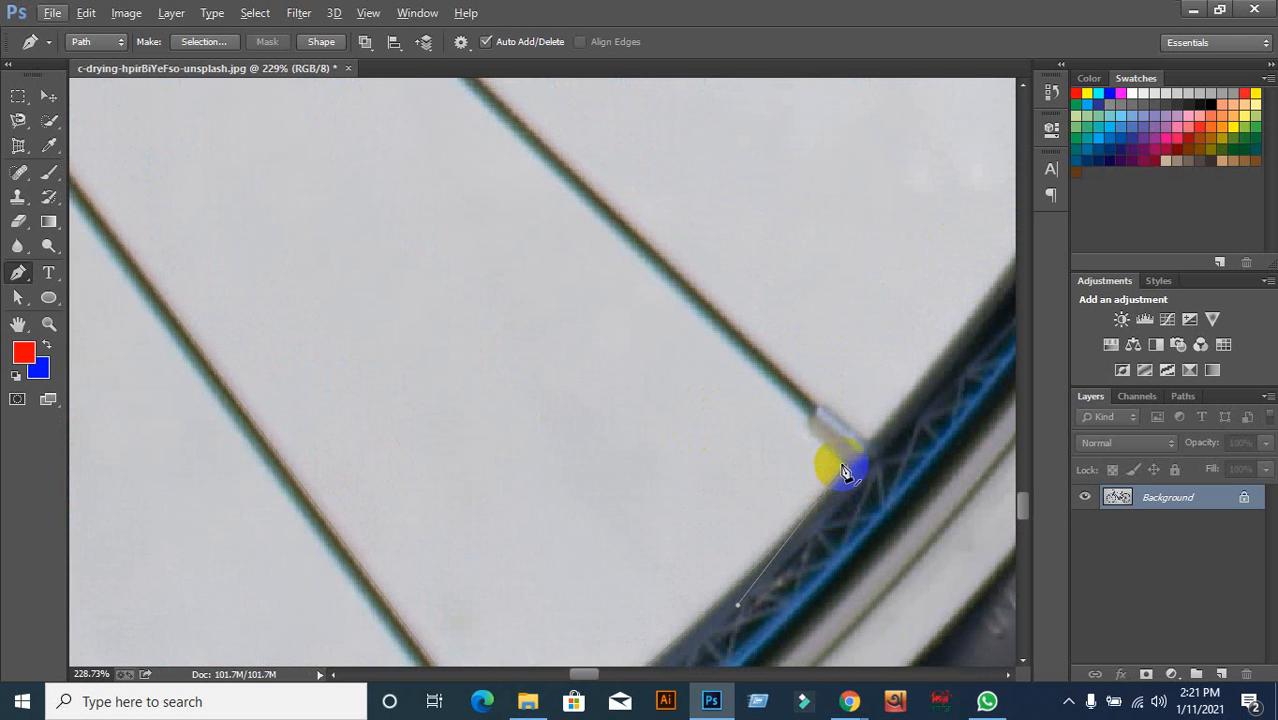
{"action": "scroll", "coordinate": [850, 465], "scroll_direction": "up", "scroll_amount": 1}
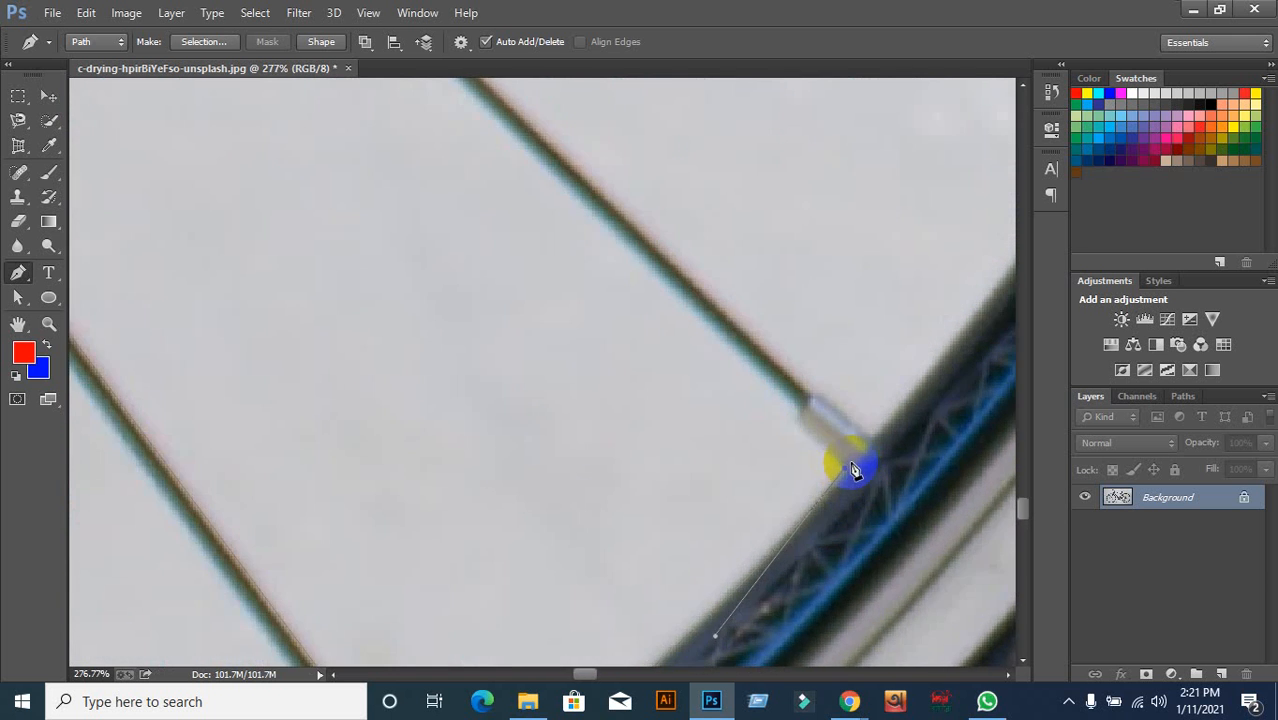
{"action": "left_click", "coordinate": [800, 424]}
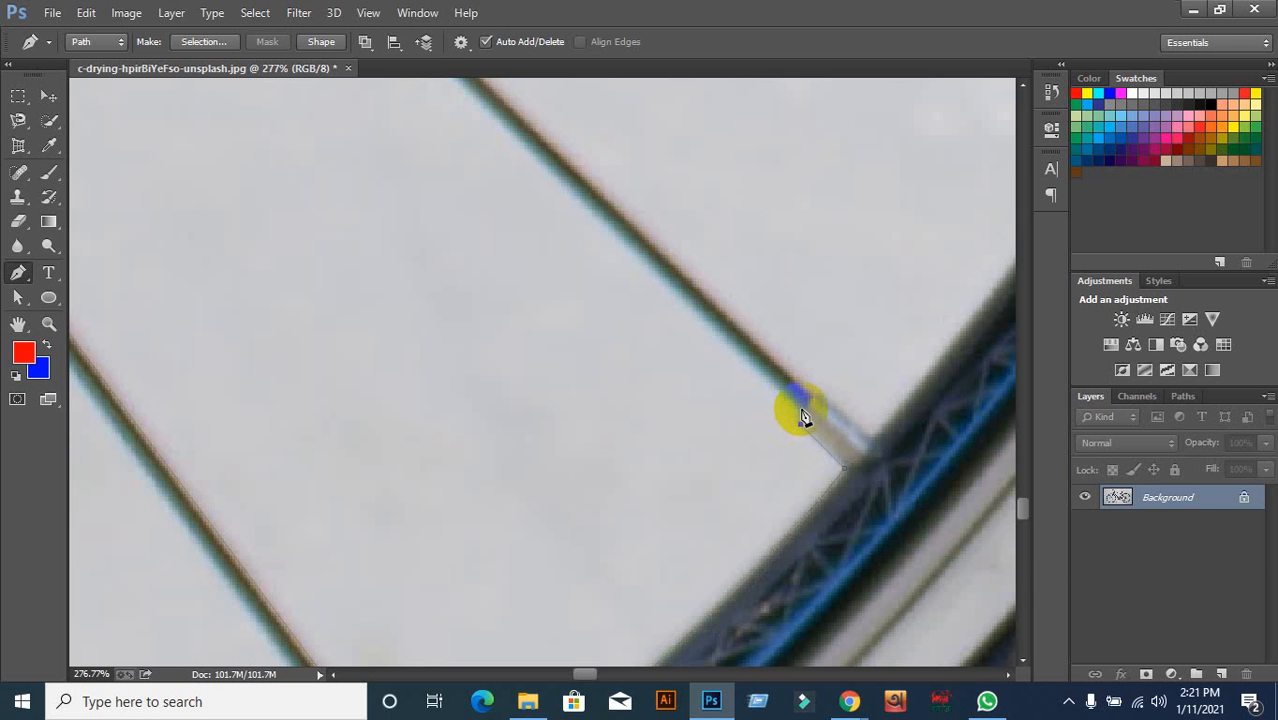
Extend the path up the second spoke's edge to an anchor just below its crossing with the neighbouring spoke
{"action": "scroll", "coordinate": [825, 395], "scroll_direction": "down", "scroll_amount": 1}
{"action": "left_click_drag", "start_coordinate": [793, 288], "coordinate": [948, 505]}
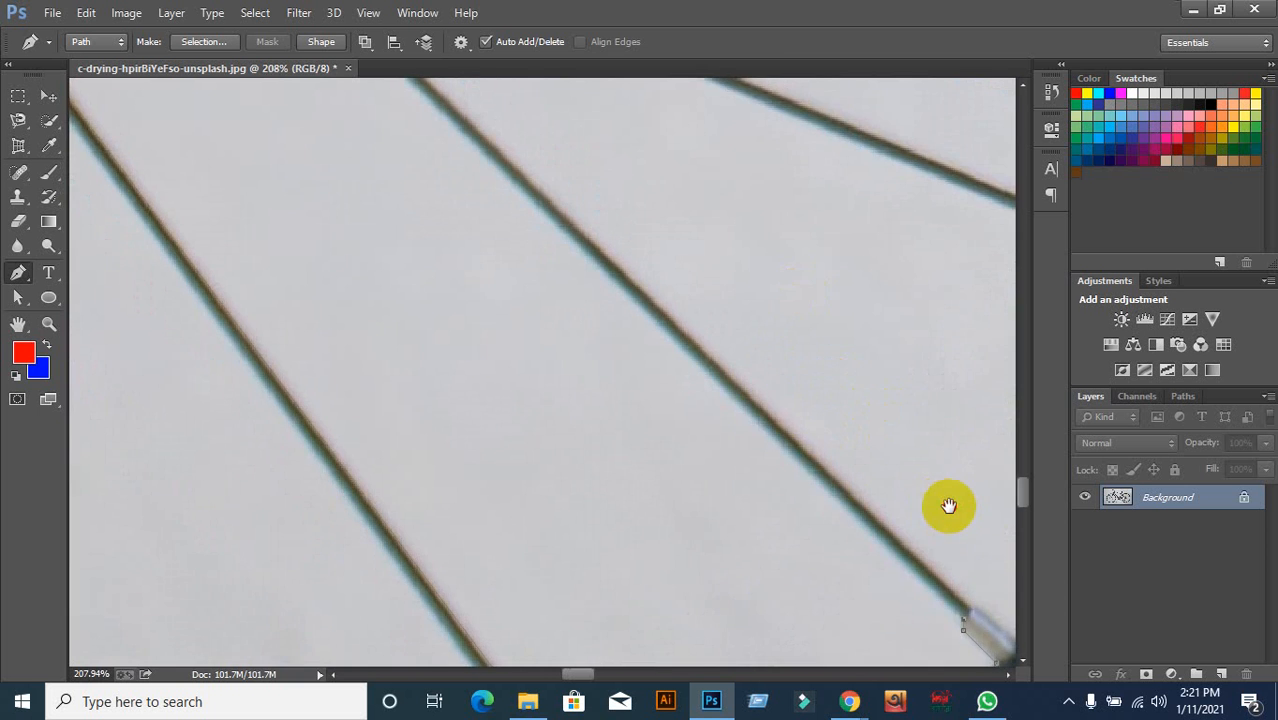
{"action": "scroll", "coordinate": [715, 342], "scroll_direction": "down", "scroll_amount": 1}
{"action": "left_click_drag", "start_coordinate": [624, 262], "coordinate": [849, 541]}
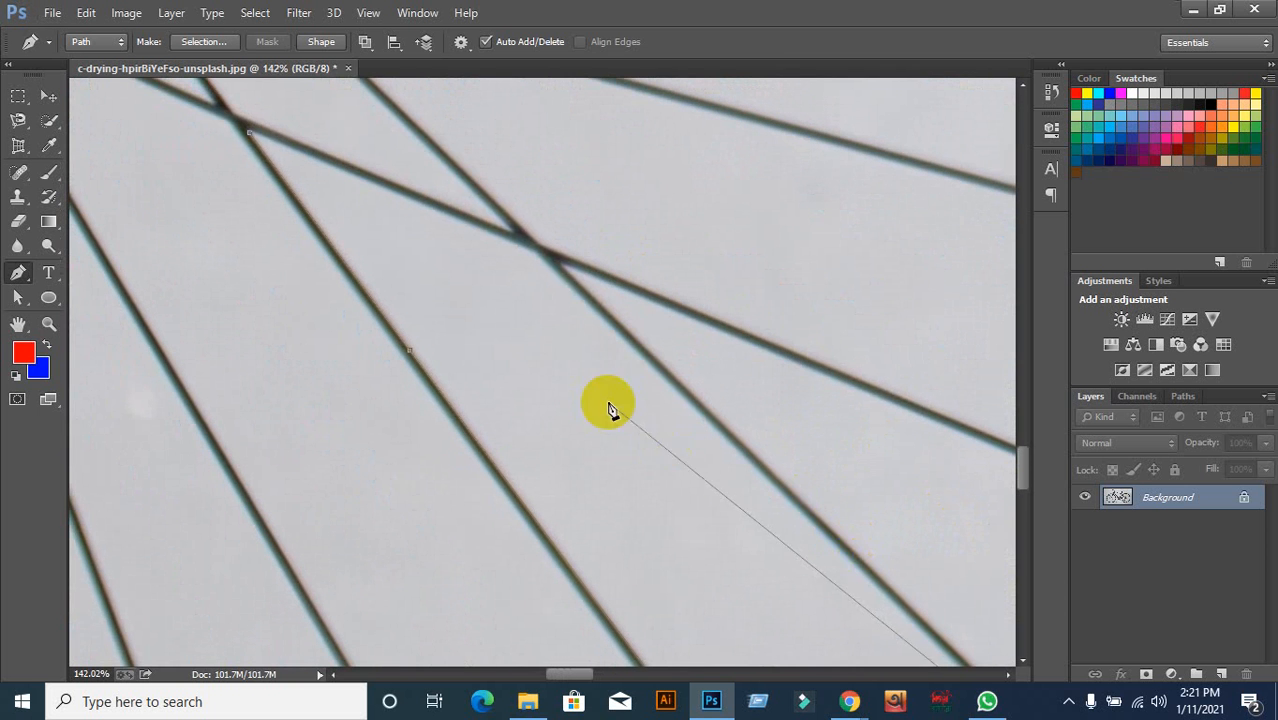
{"action": "left_click", "coordinate": [542, 260]}
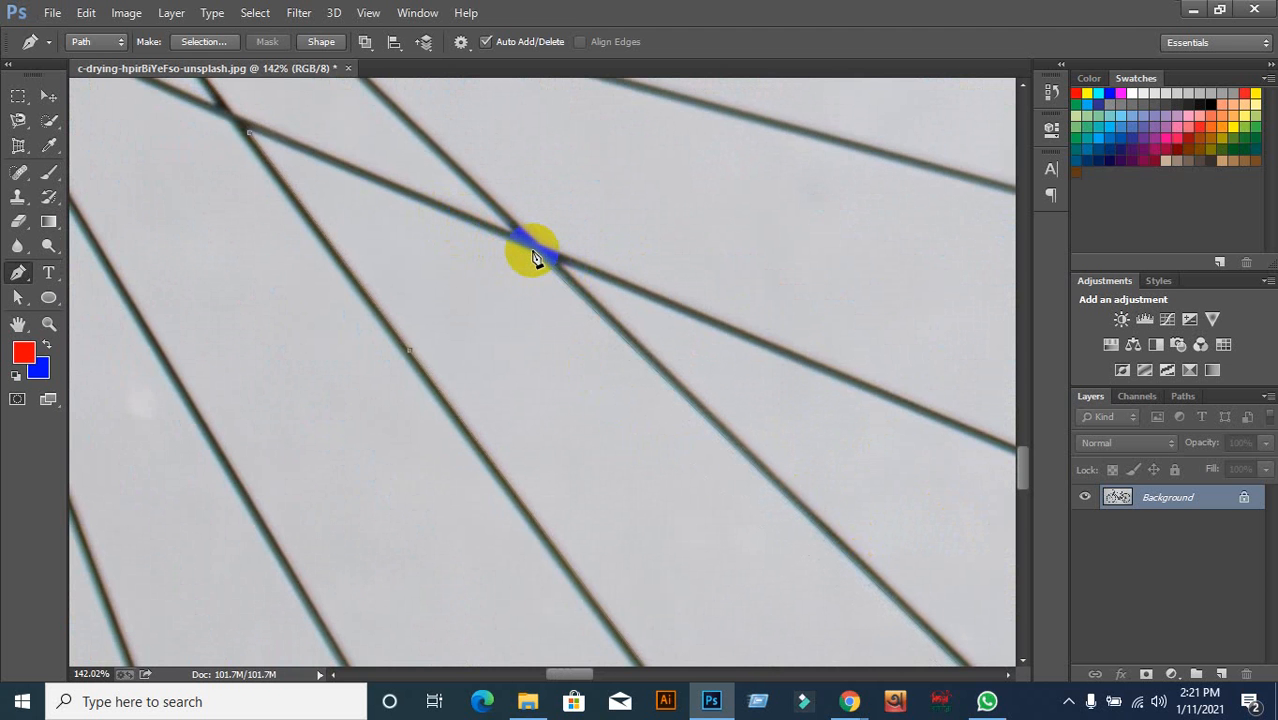
{"action": "scroll", "coordinate": [572, 300], "scroll_direction": "up", "scroll_amount": 2}
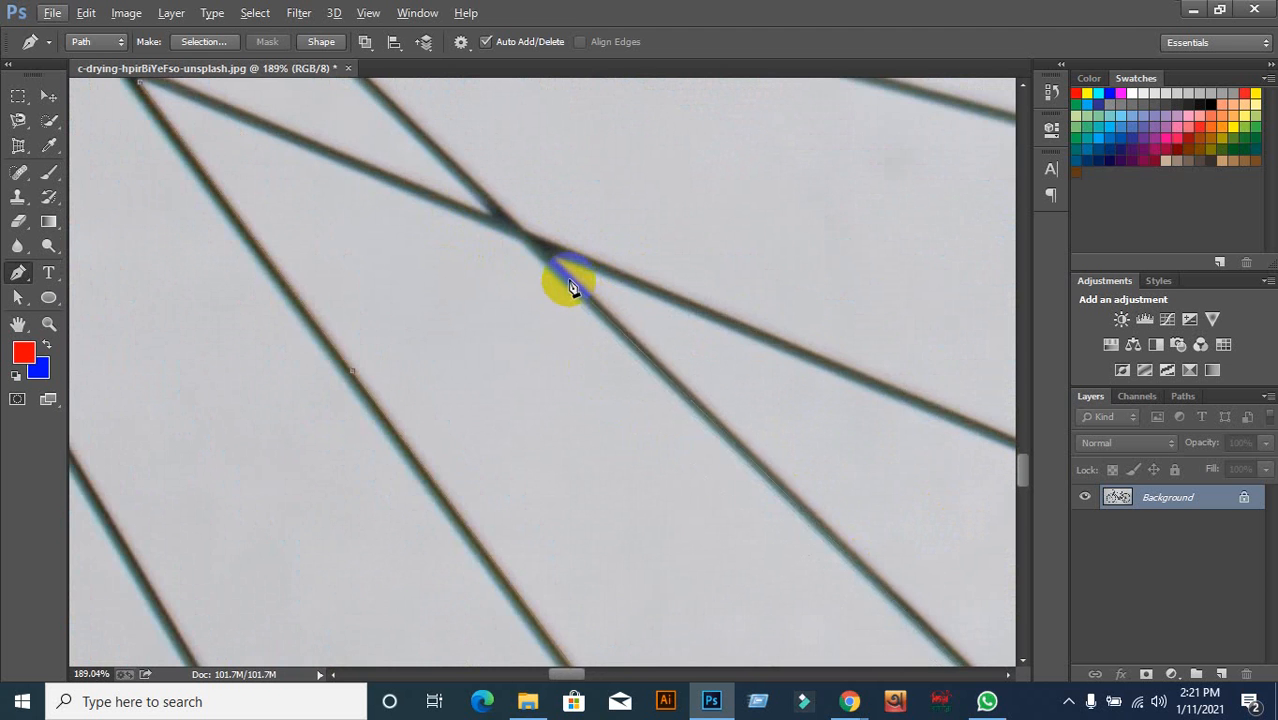
{"action": "scroll", "coordinate": [565, 290], "scroll_direction": "up", "scroll_amount": 2}
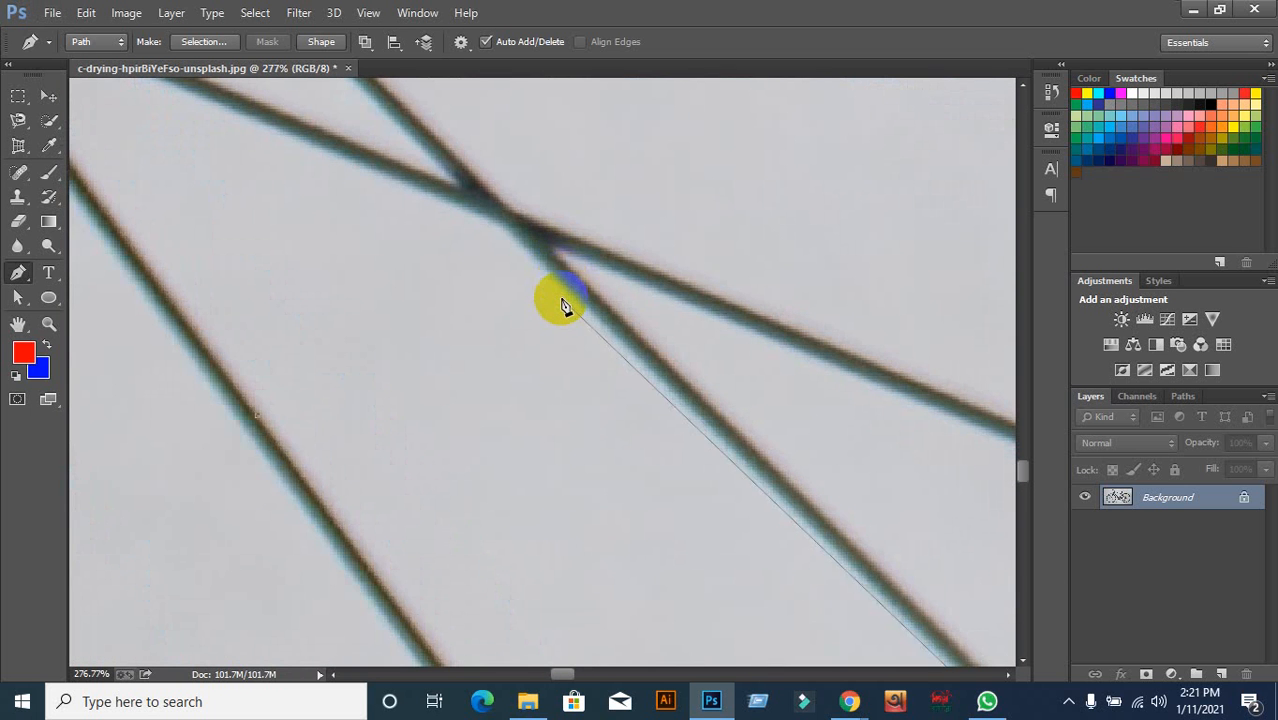
{"action": "left_click", "coordinate": [563, 286]}
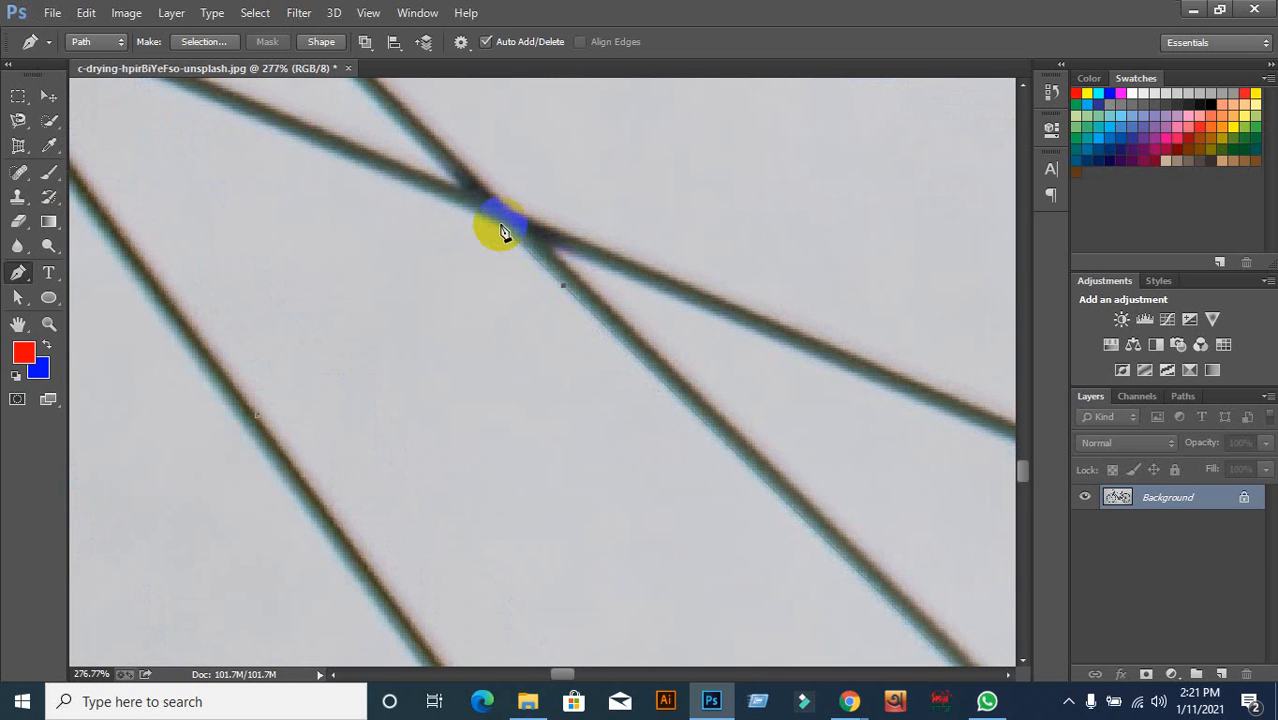
Extend the path past the spoke crossing and along the crossing spoke to its next intersection, closing the outline around the gap
{"action": "scroll", "coordinate": [551, 286], "scroll_direction": "down", "scroll_amount": 3}
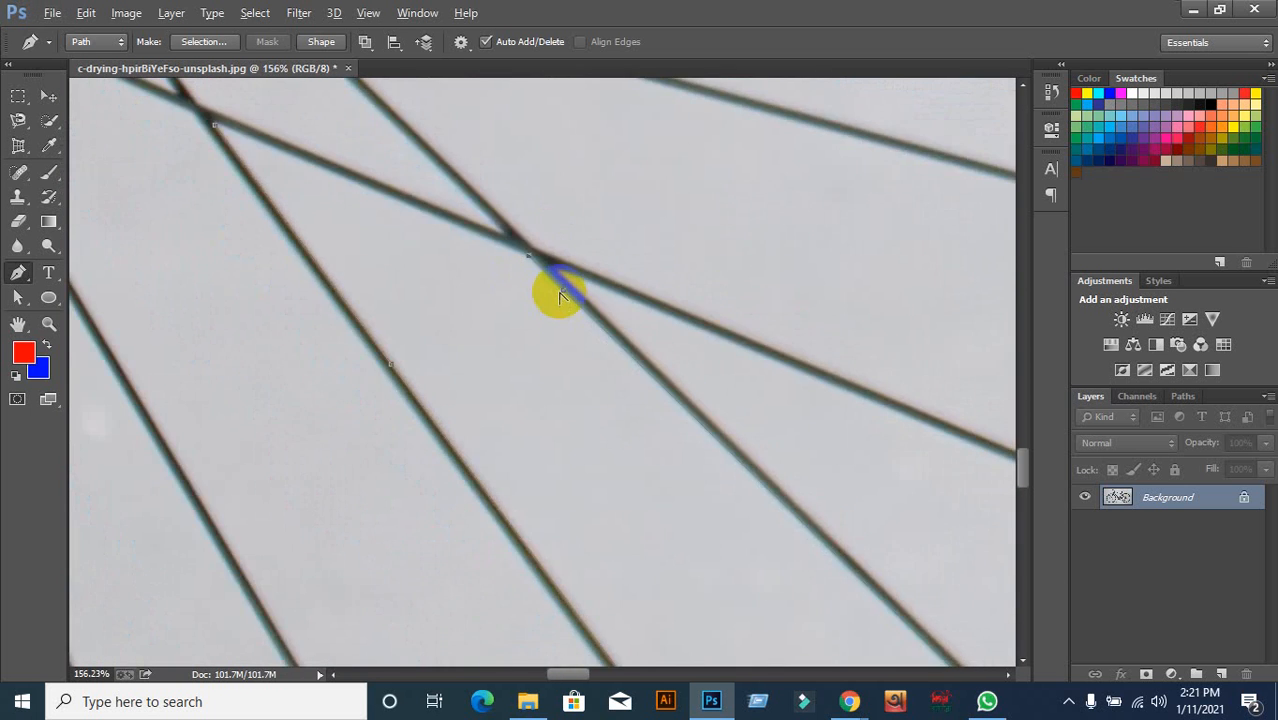
{"action": "mouse_move", "coordinate": [442, 280]}
{"action": "left_mouse_down"}
{"action": "mouse_move", "coordinate": [363, 230]}
{"action": "mouse_move", "coordinate": [433, 258]}
{"action": "left_mouse_up"}
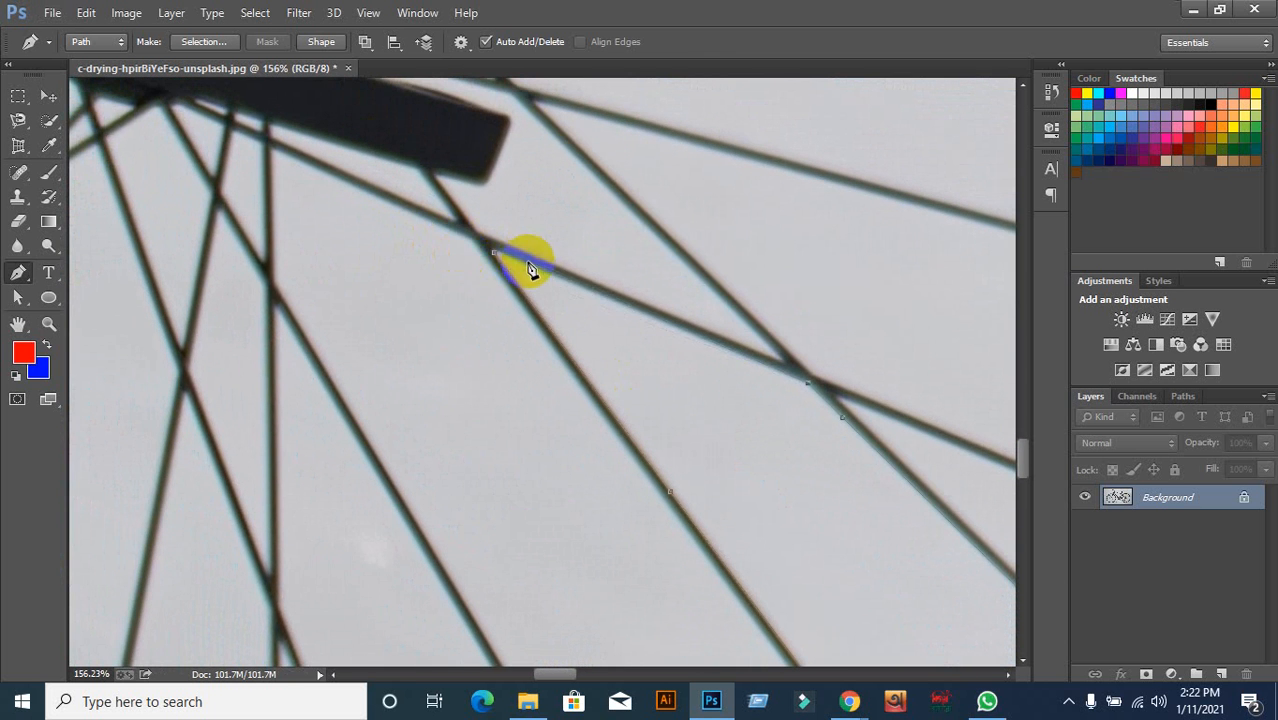
{"action": "scroll", "coordinate": [497, 256], "scroll_direction": "up", "scroll_amount": 3}
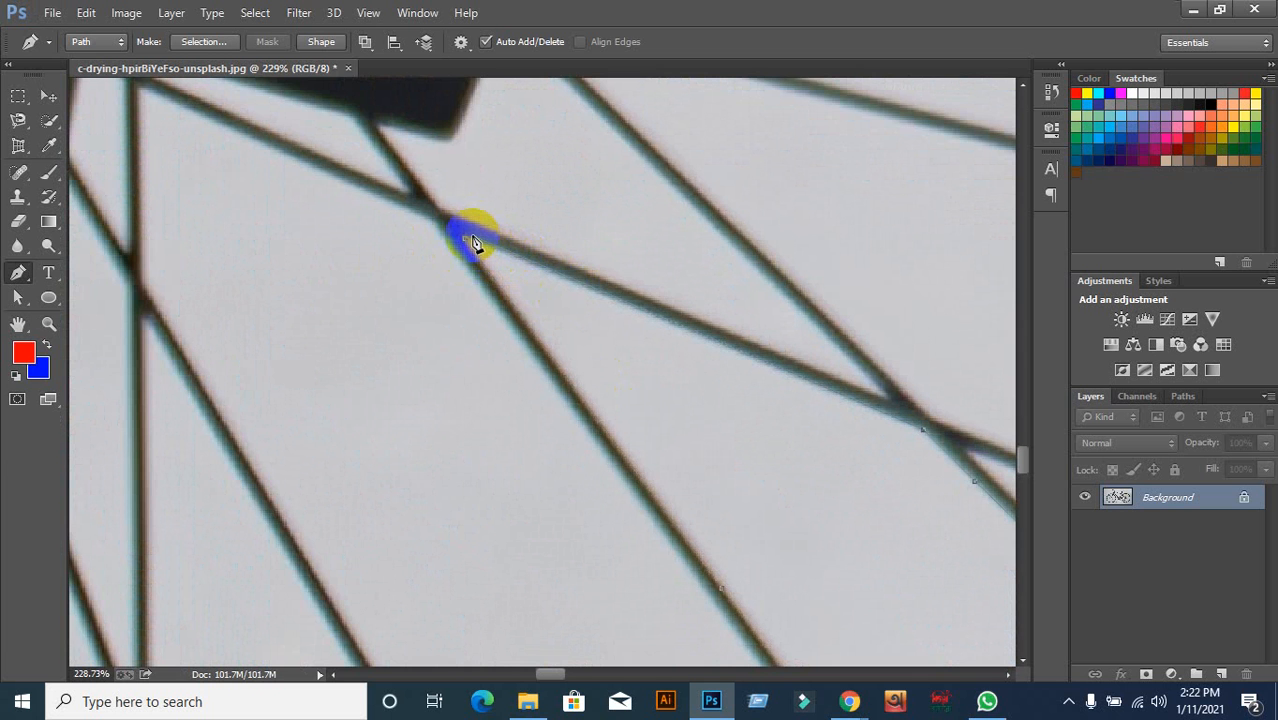
{"action": "left_click_drag", "start_coordinate": [464, 238], "coordinate": [475, 249]}
Turn the closed path around the spoke gap into a selection
{"action": "scroll", "coordinate": [673, 538], "scroll_direction": "down", "scroll_amount": 5}
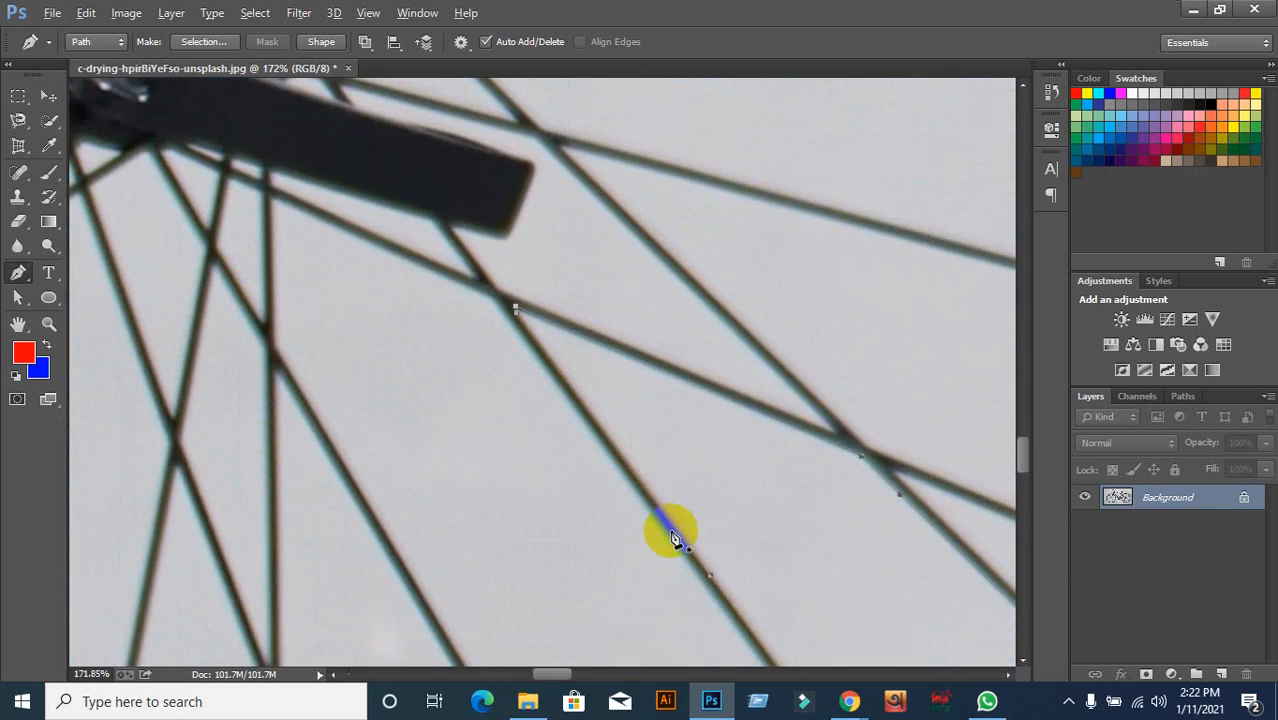
{"action": "scroll", "coordinate": [673, 538], "scroll_direction": "down", "scroll_amount": 2}
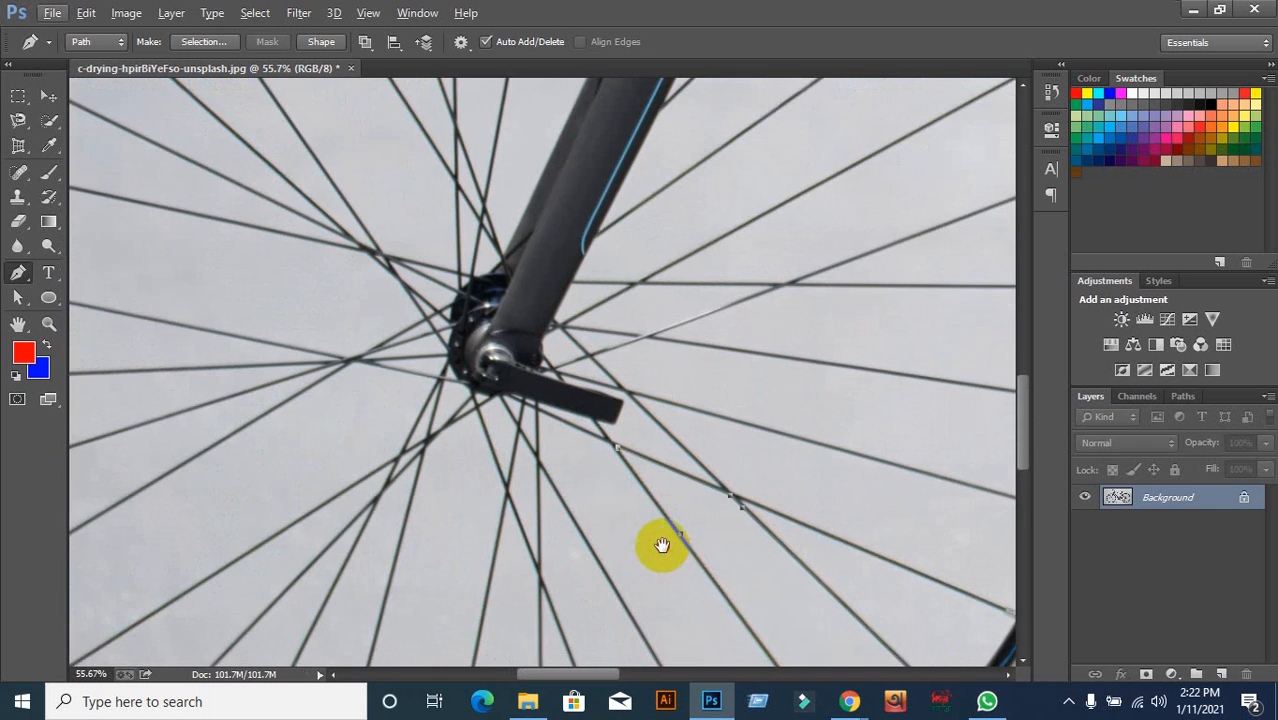
{"action": "left_click_drag", "start_coordinate": [659, 542], "coordinate": [428, 428]}
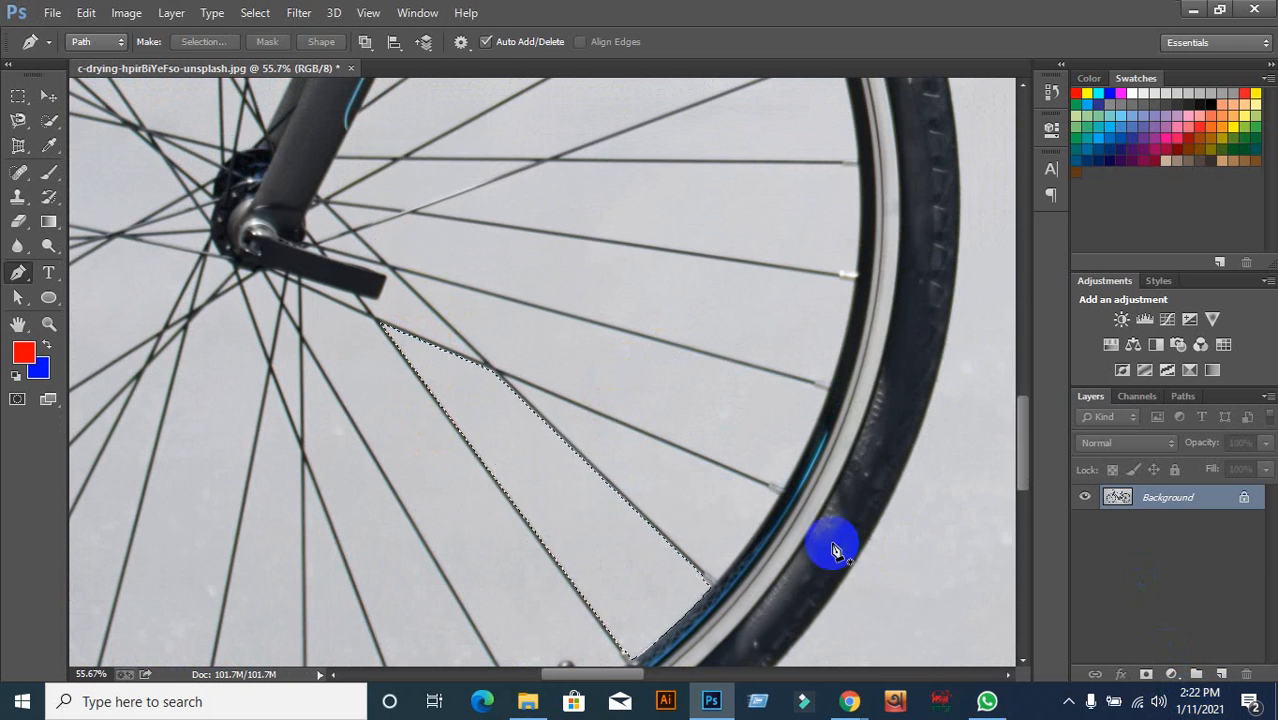
{"action": "left_click", "coordinate": [1218, 672]}
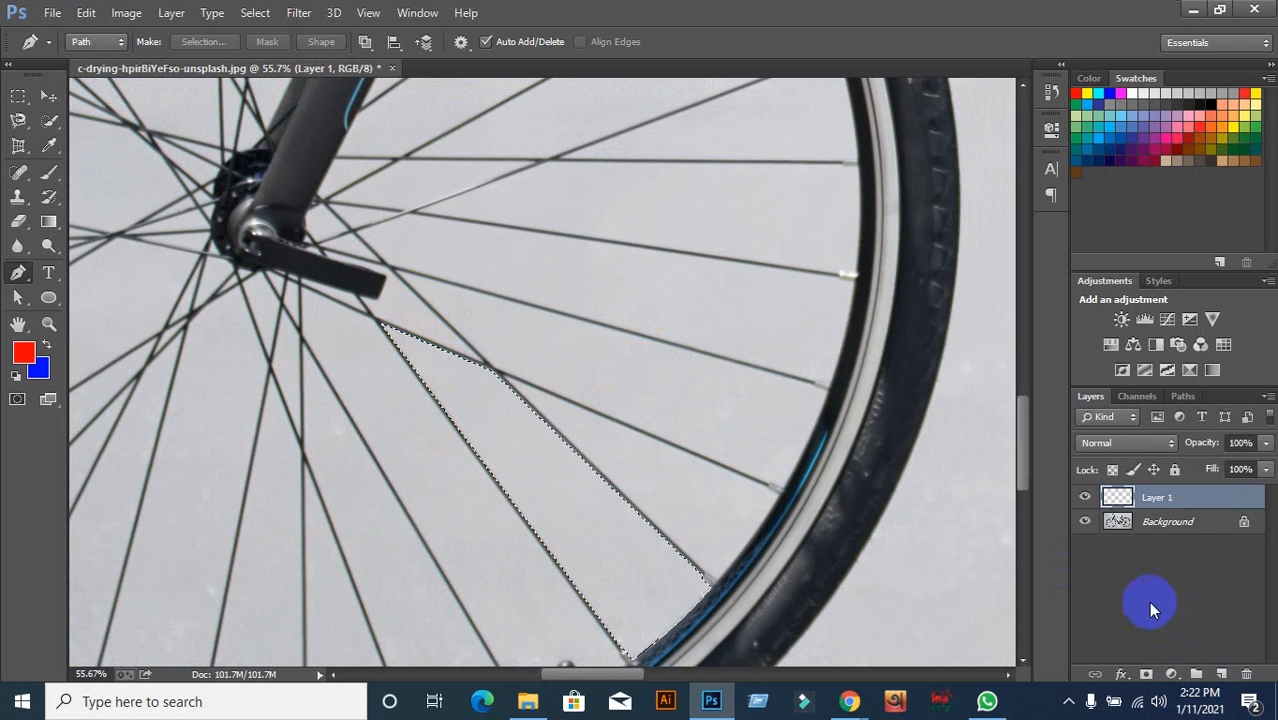
{"action": "left_click", "coordinate": [1140, 527]}
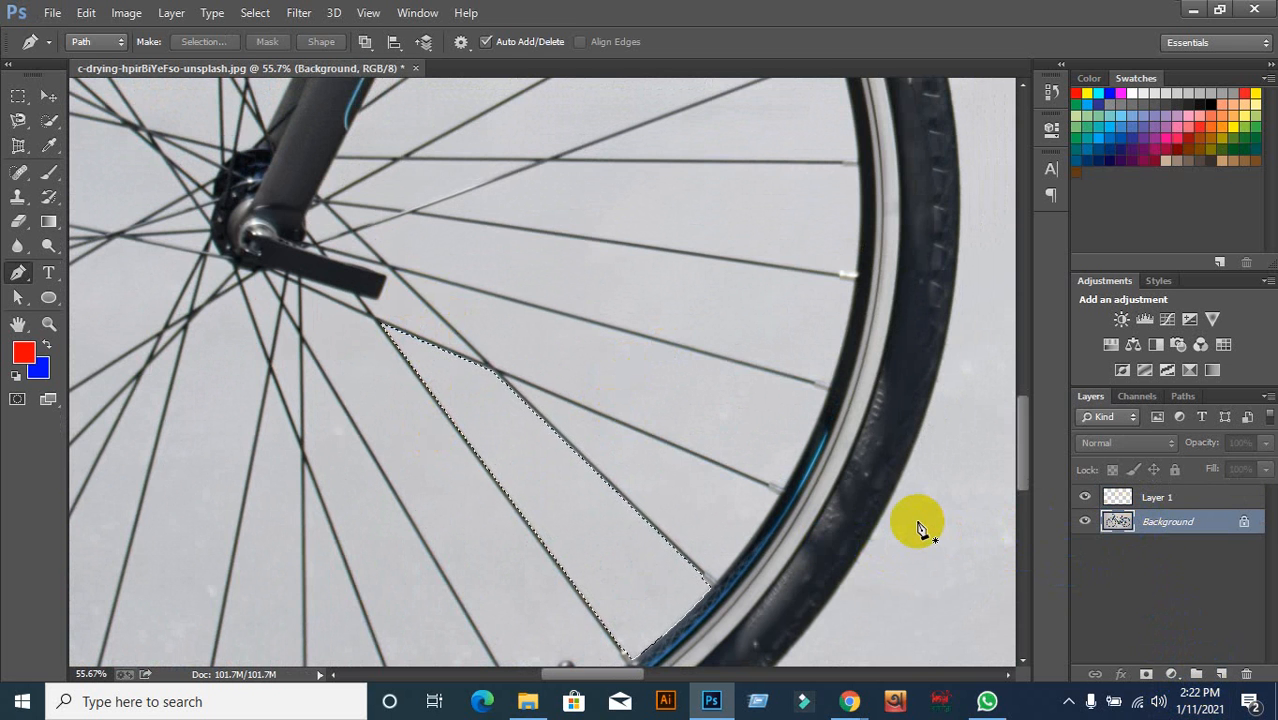
{"action": "key", "text": "shift+F5"}
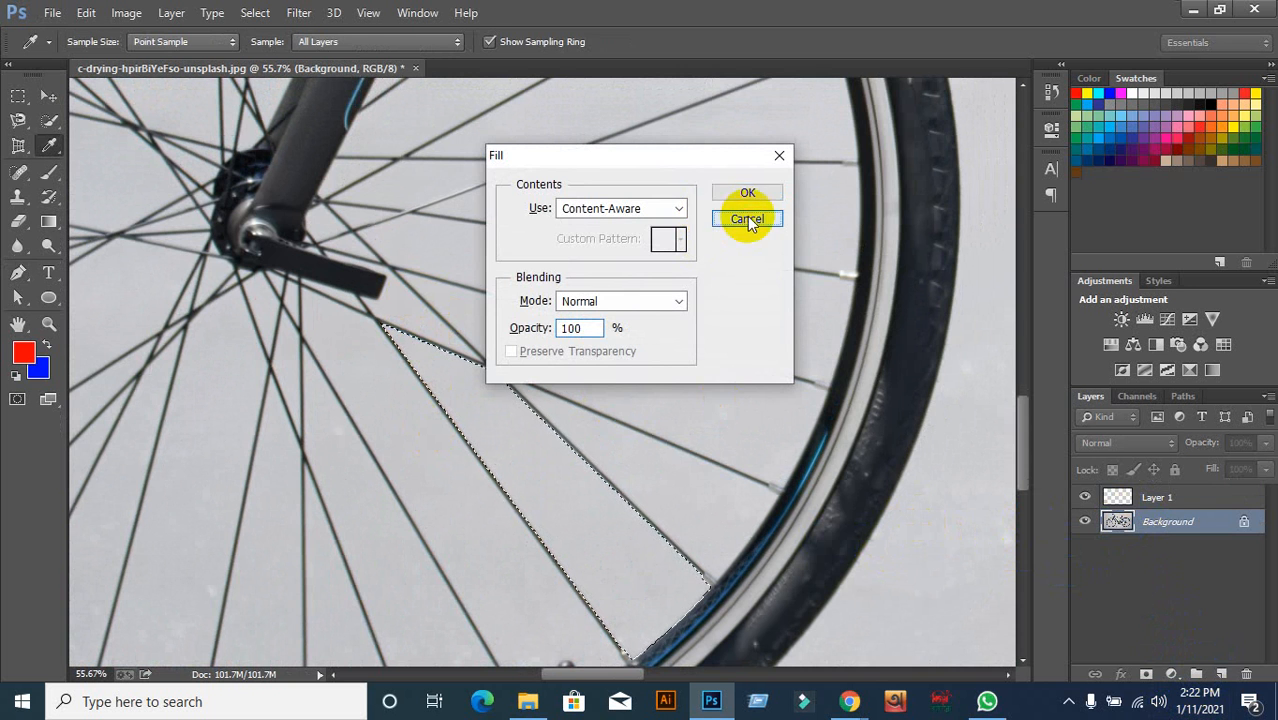
{"action": "left_click", "coordinate": [748, 220]}
{"action": "left_click", "coordinate": [1165, 500]}
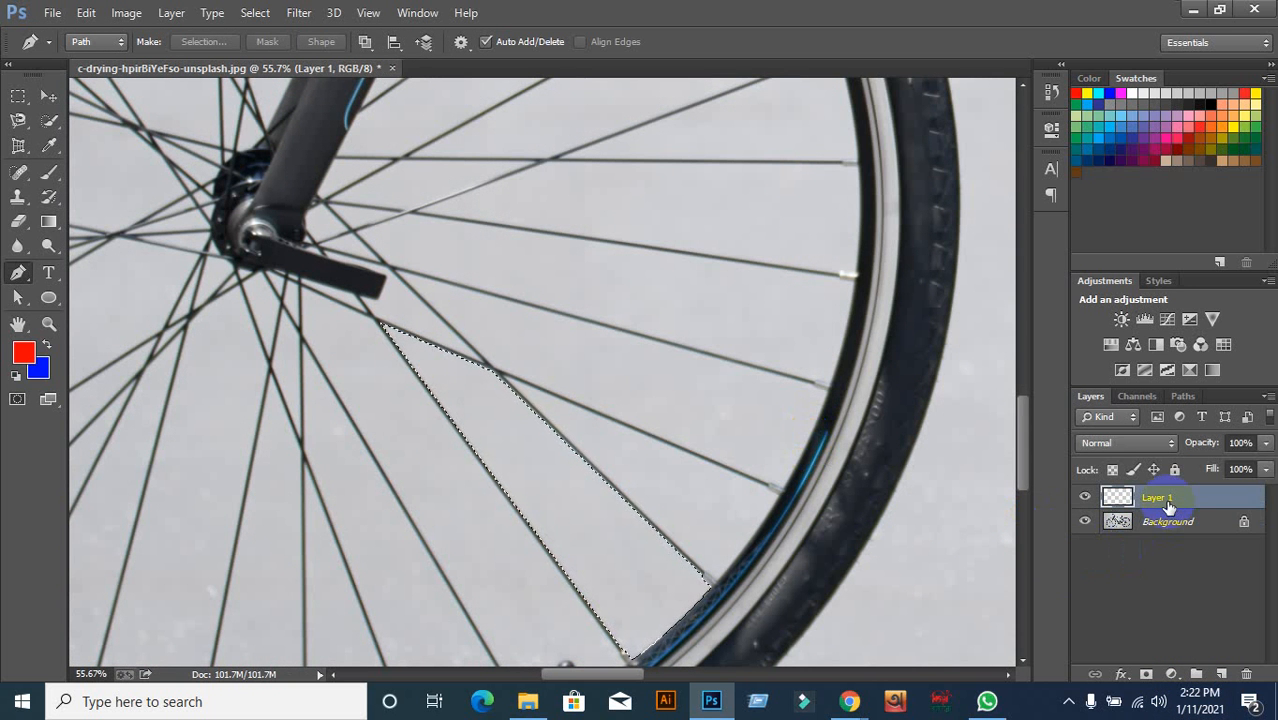
{"action": "left_click", "coordinate": [1246, 674]}
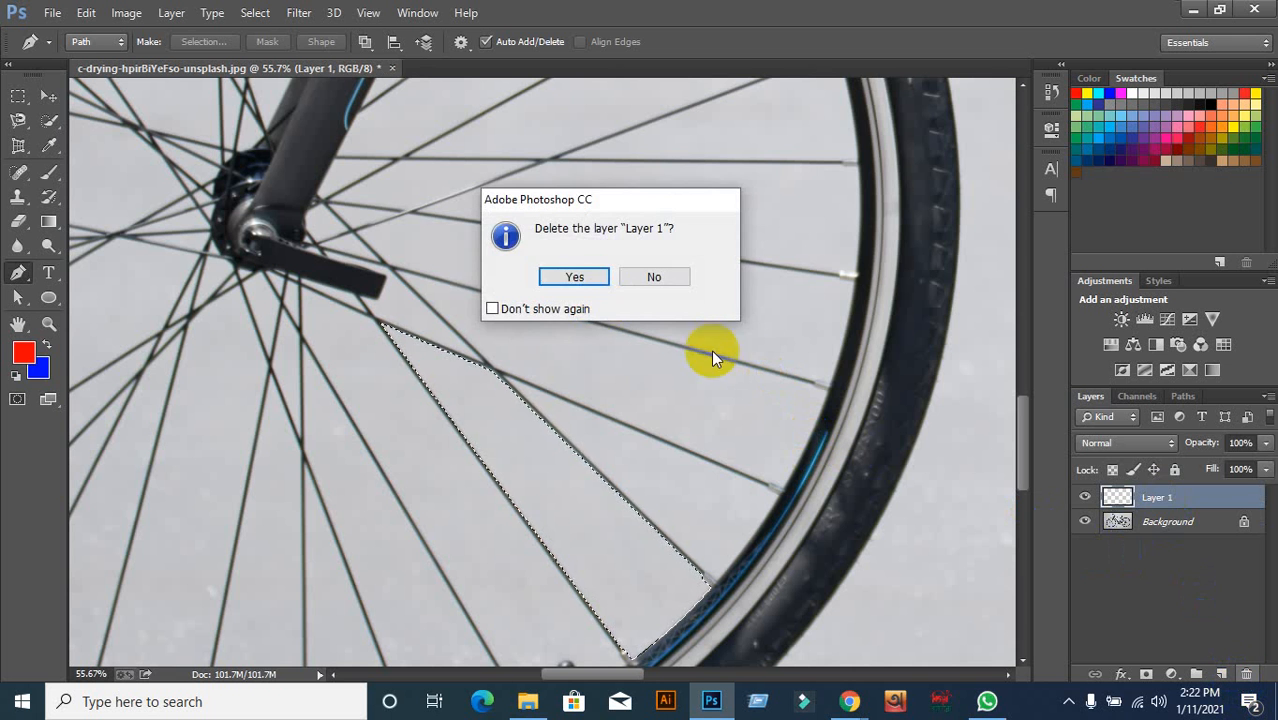
{"action": "left_click", "coordinate": [570, 278]}
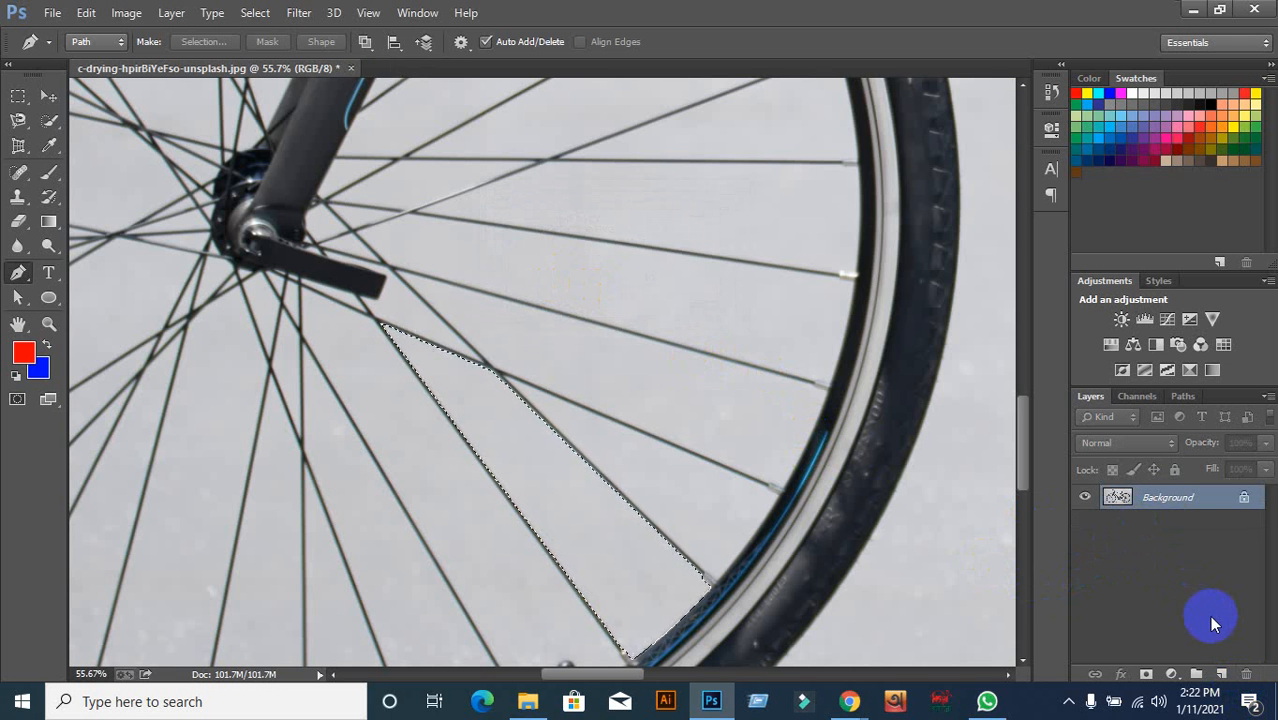
Copy the selected spoke gap to a new layer, inspect it with the background hidden, and merge it back into the background
{"action": "key", "text": "ctrl+j"}
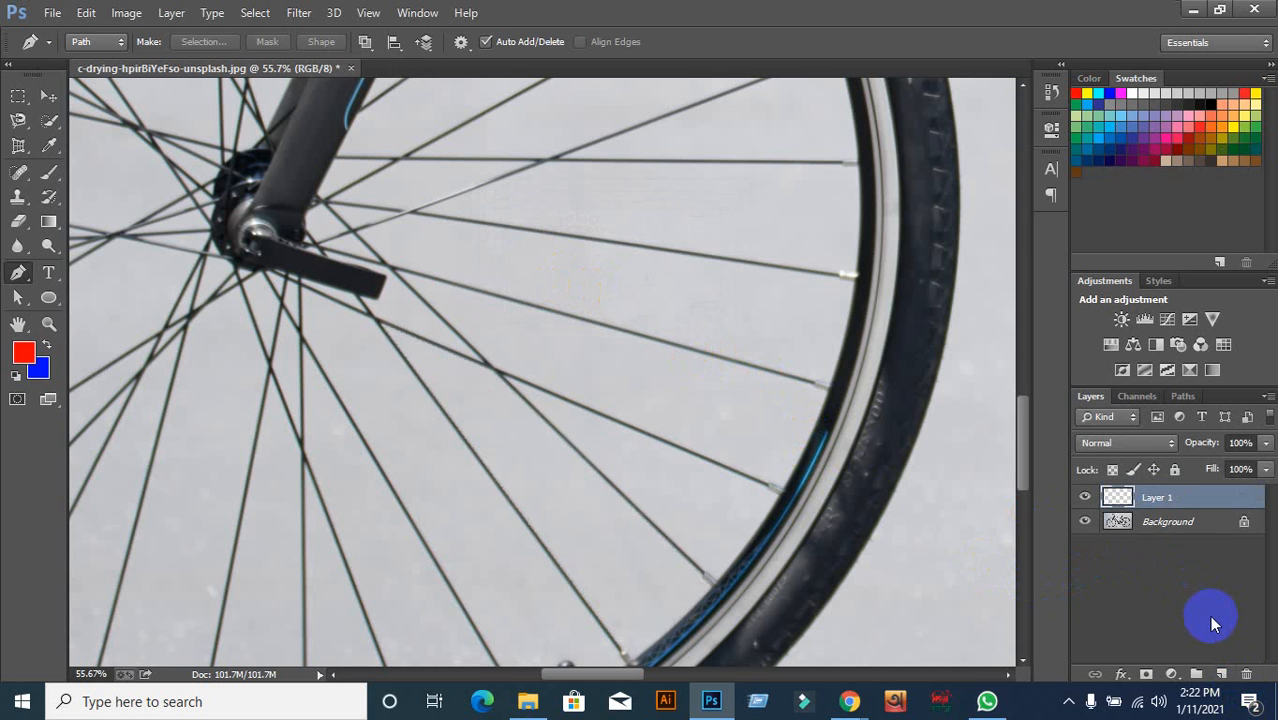
{"action": "left_click", "coordinate": [1081, 523]}
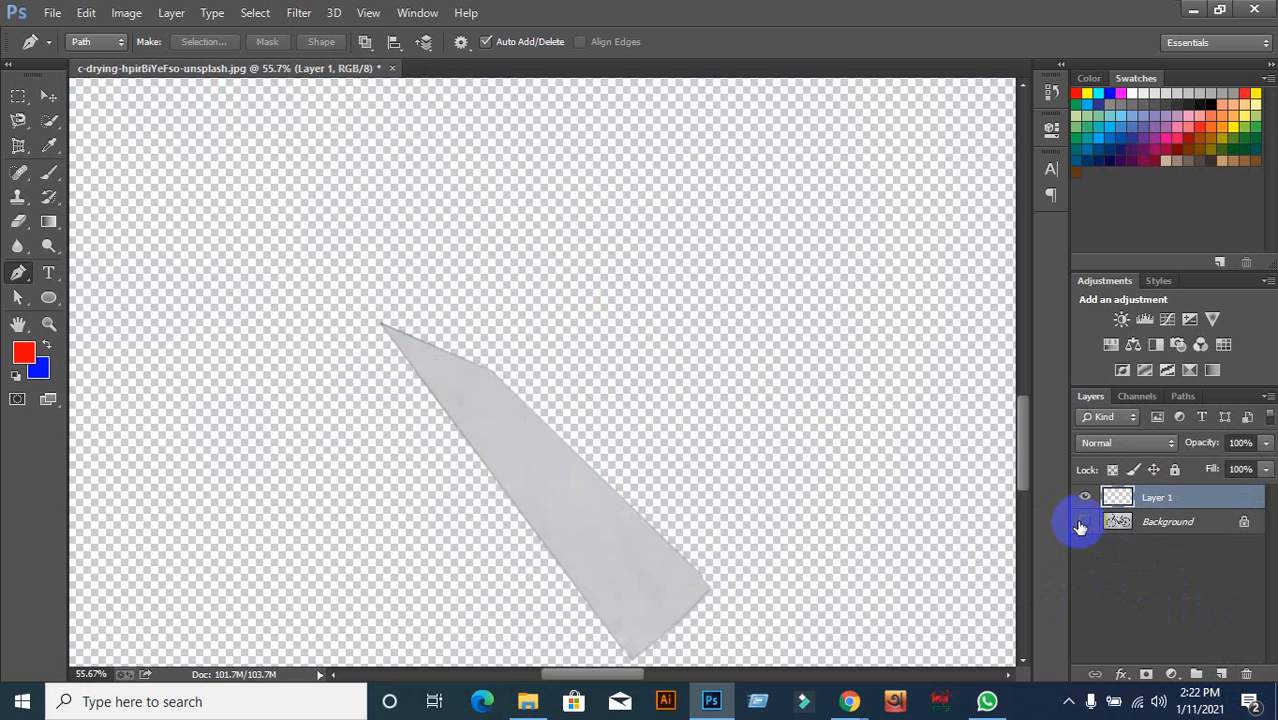
{"action": "left_click", "coordinate": [1082, 522]}
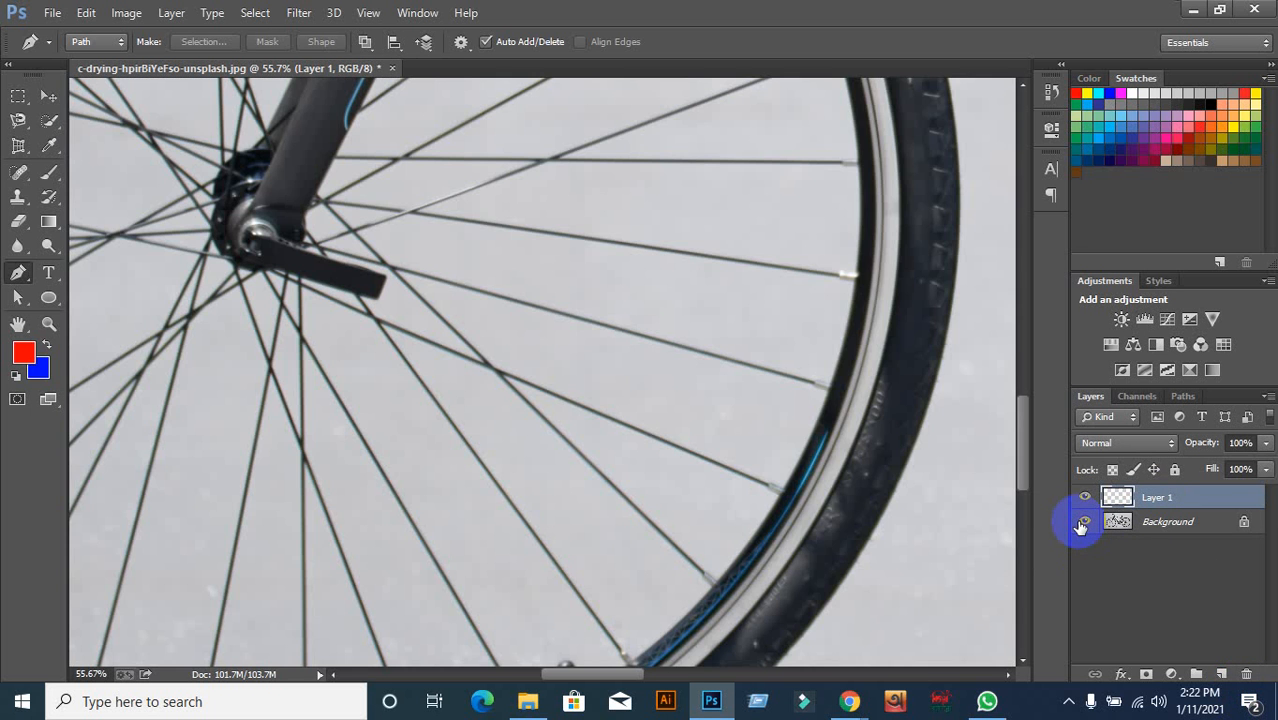
{"action": "key", "text": "ctrl+e"}
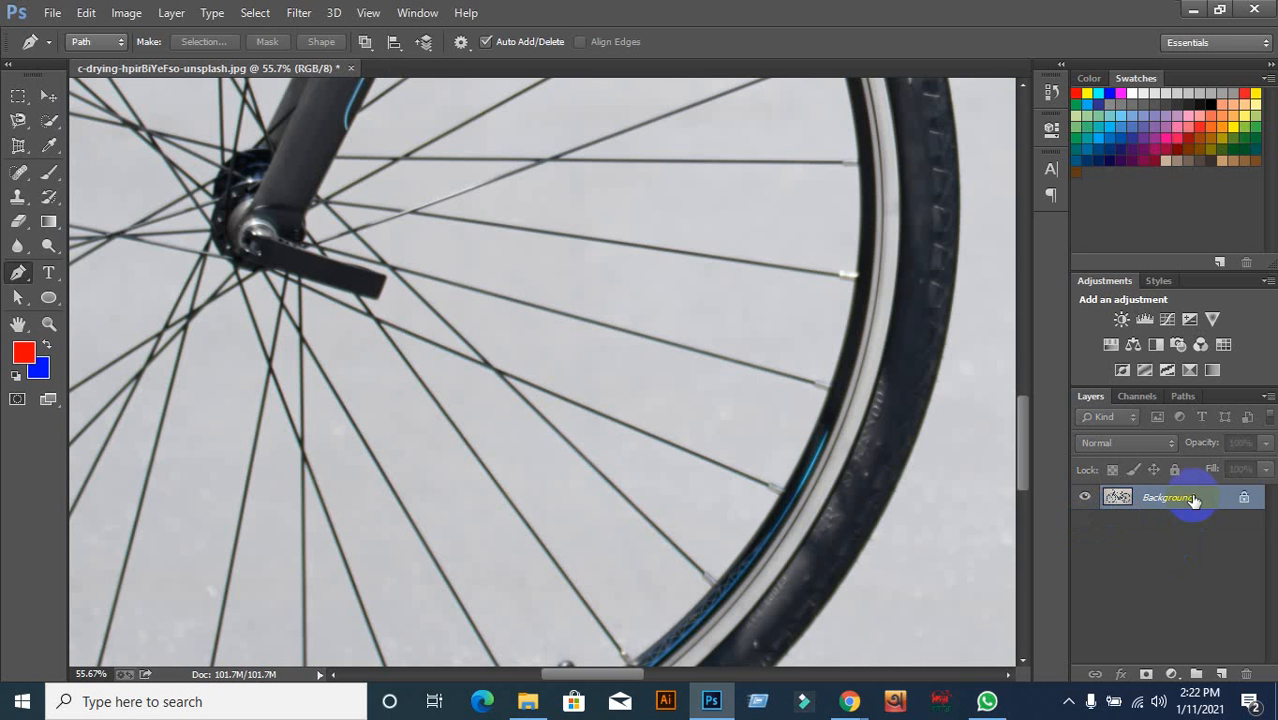
{"action": "key", "text": "ctrl+j"}
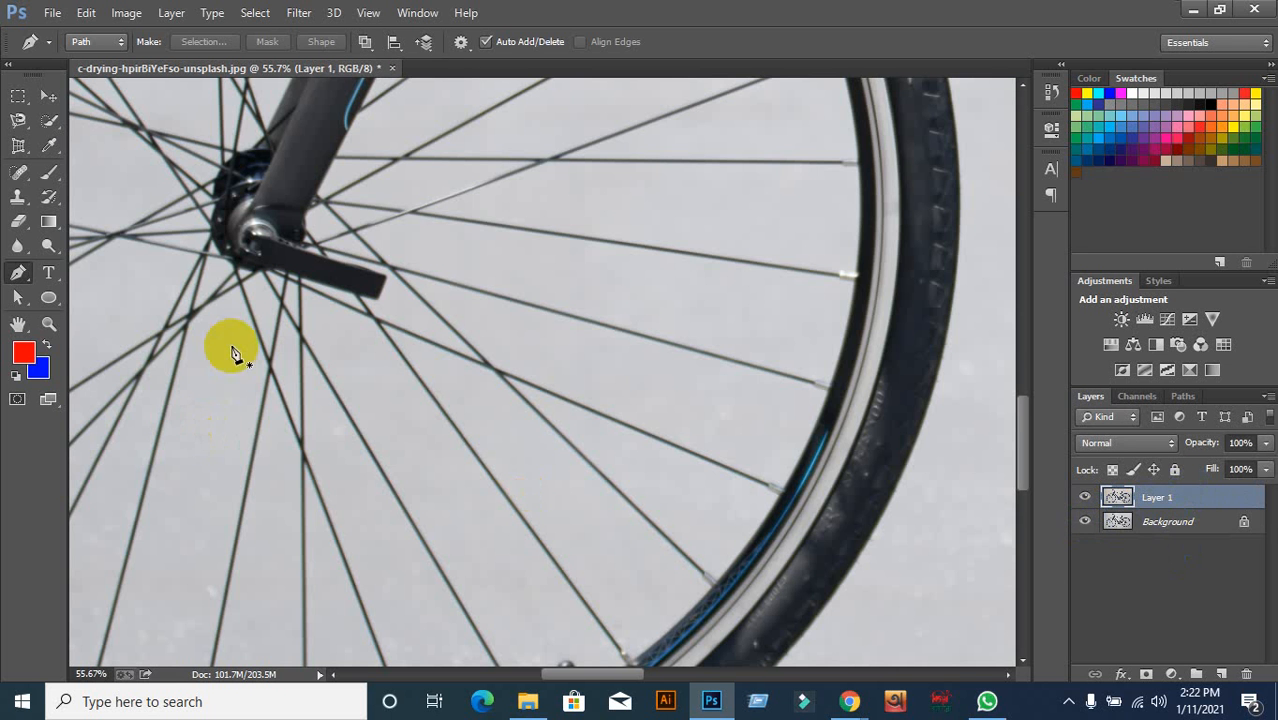
{"action": "scroll", "coordinate": [530, 445], "scroll_direction": "up", "scroll_amount": 1}
{"action": "scroll", "coordinate": [414, 334], "scroll_direction": "up", "scroll_amount": 4}
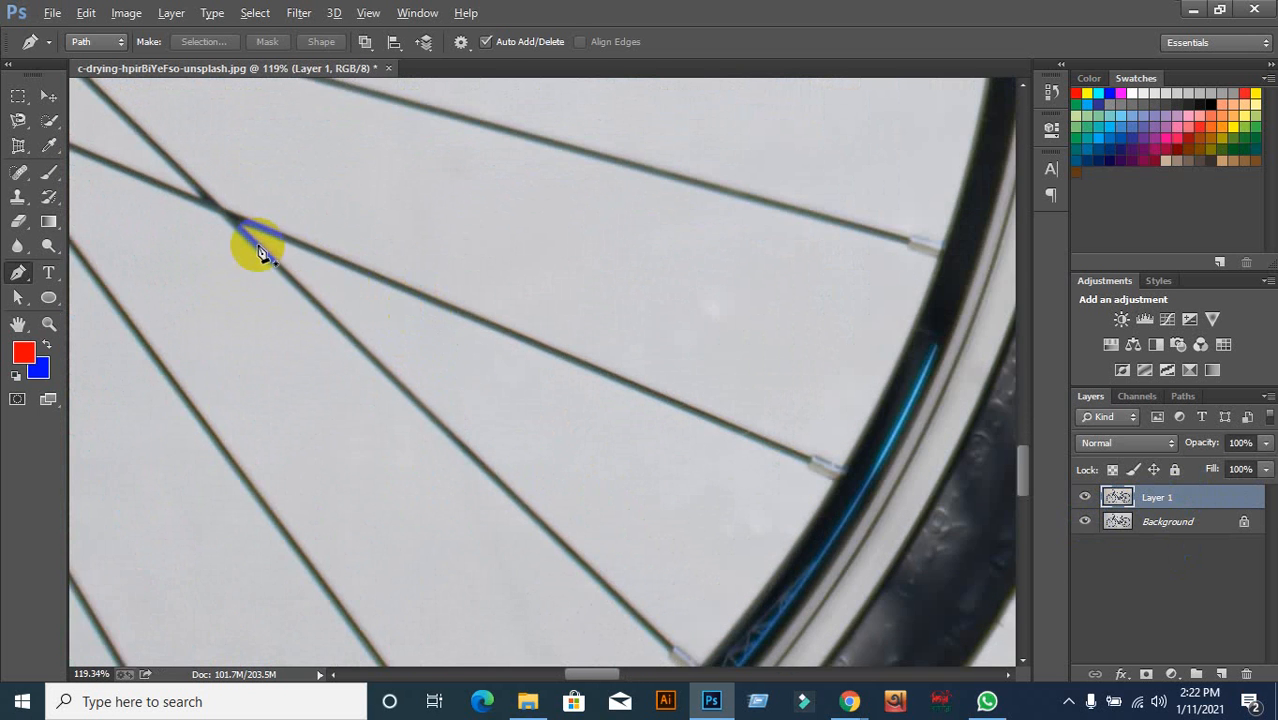
{"action": "scroll", "coordinate": [255, 247], "scroll_direction": "up", "scroll_amount": 1}
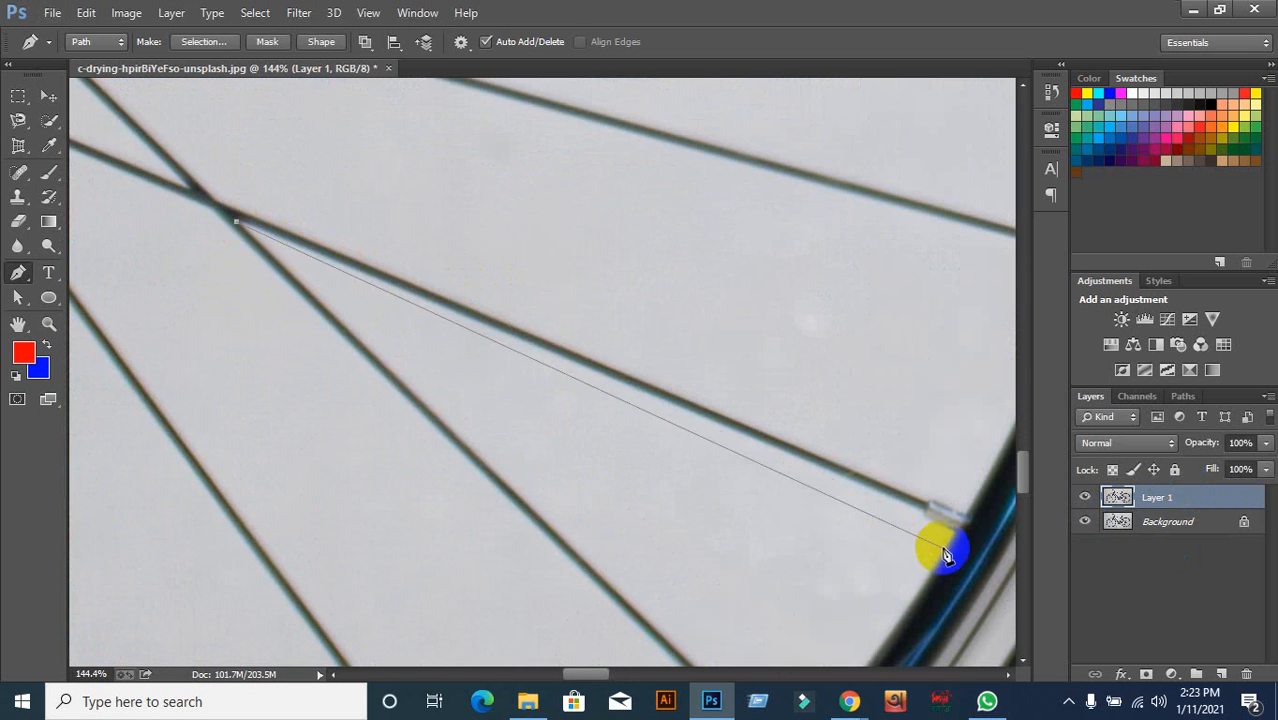
{"action": "scroll", "coordinate": [930, 515], "scroll_direction": "up", "scroll_amount": 2}
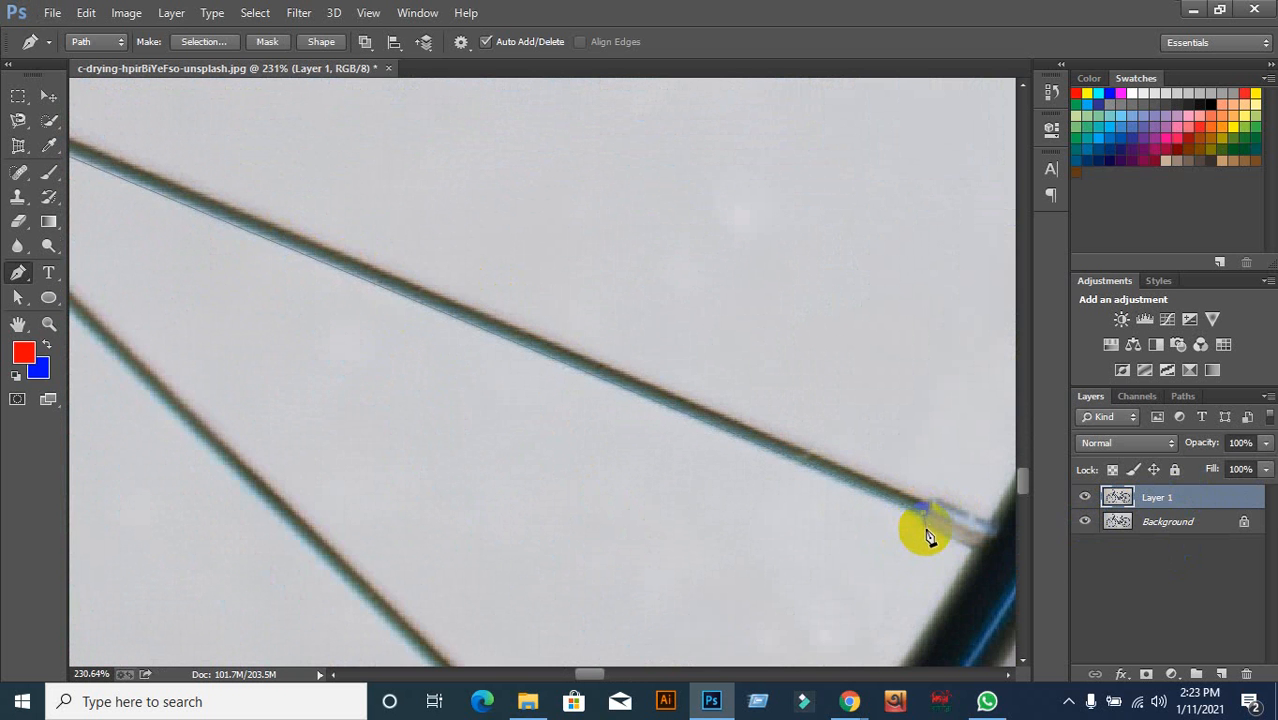
{"action": "left_click_drag", "start_coordinate": [926, 531], "coordinate": [975, 552]}
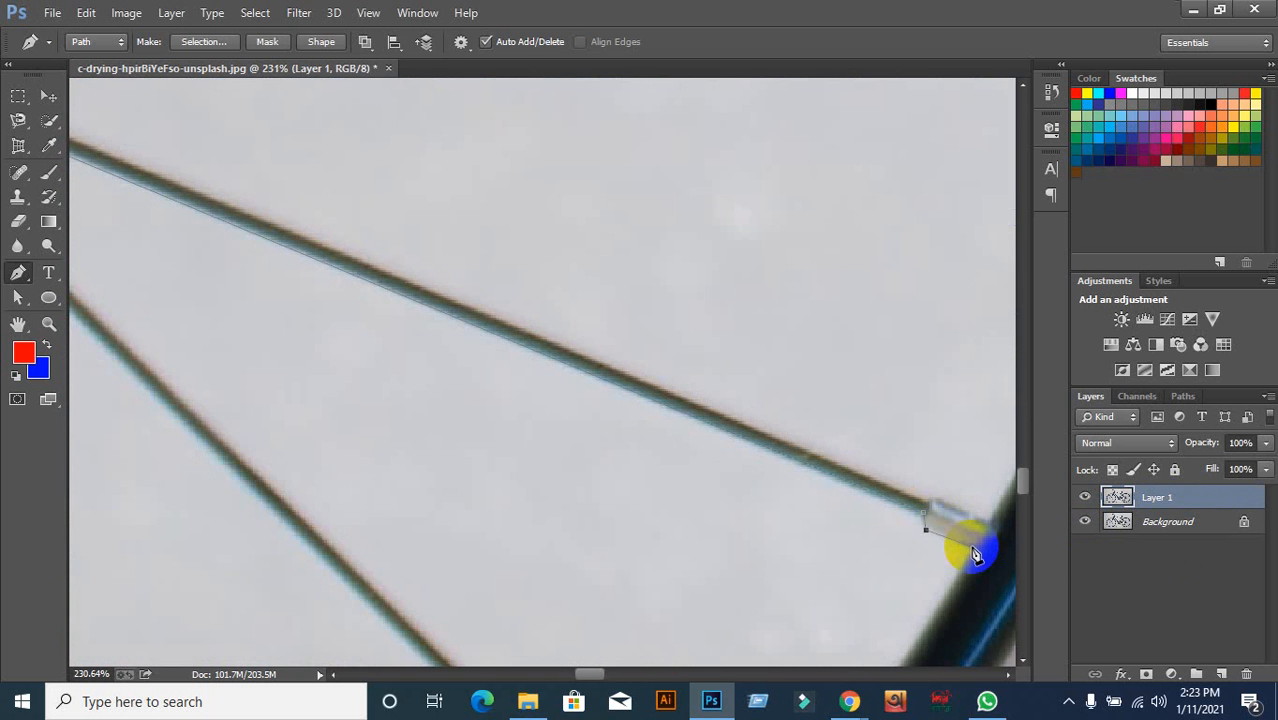
{"action": "mouse_move", "coordinate": [975, 556]}
{"action": "left_mouse_down"}
{"action": "mouse_move", "coordinate": [990, 541]}
{"action": "mouse_move", "coordinate": [978, 556]}
{"action": "left_mouse_up"}
{"action": "scroll", "coordinate": [978, 556], "scroll_direction": "down", "scroll_amount": 5}
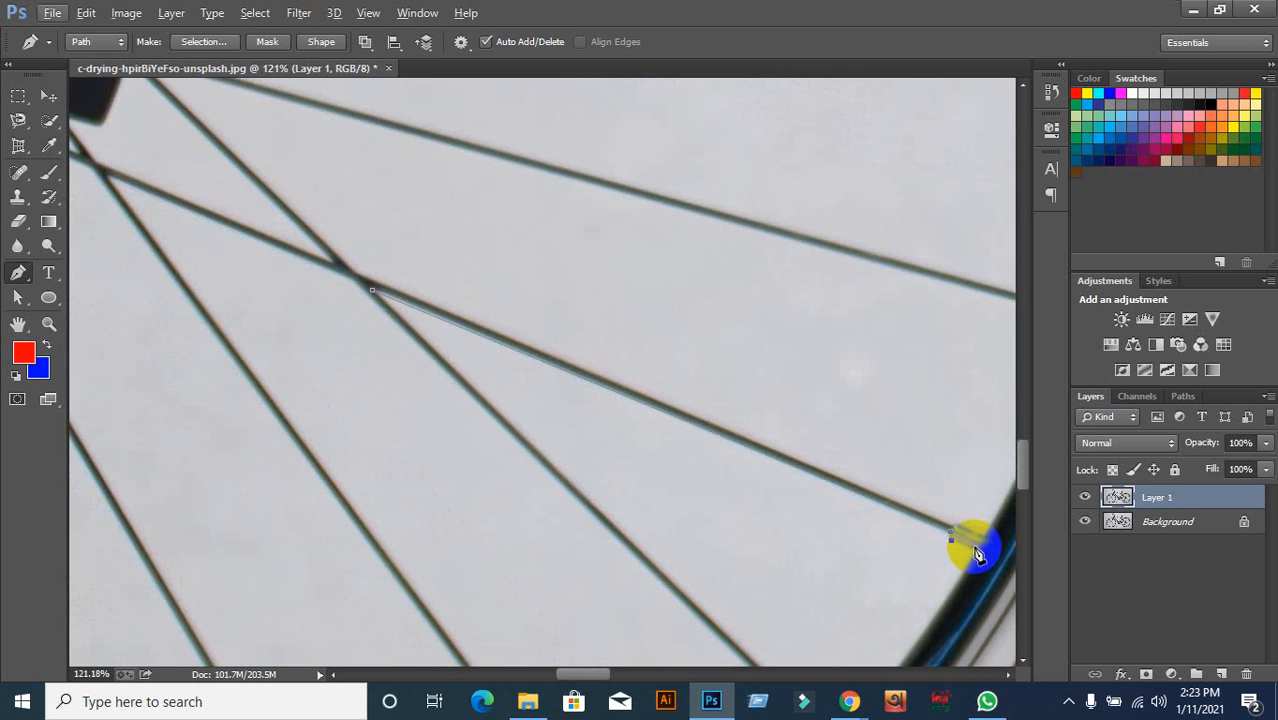
{"action": "key", "text": "Delete"}
{"action": "key", "text": "Delete"}
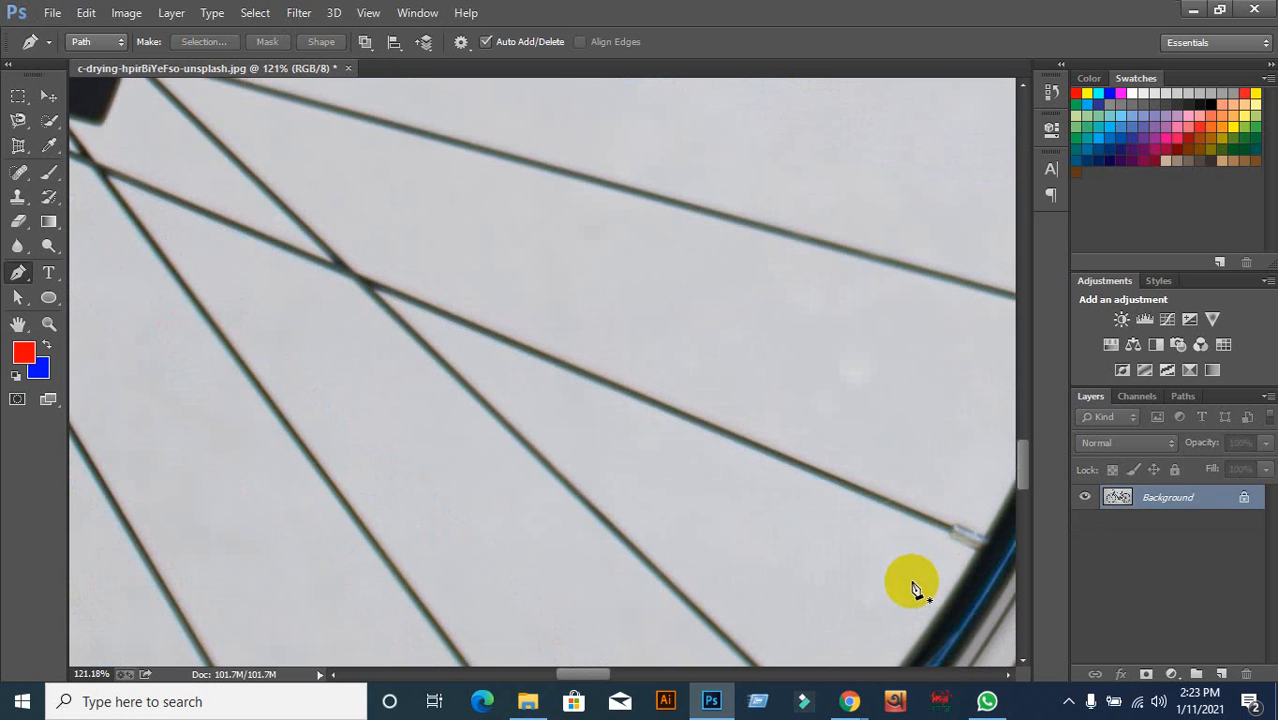
On the Background layer, start a new path below the spoke crossing and trace the upper spoke's lower edge around its nipple to the rim
{"action": "left_click", "coordinate": [1074, 538]}
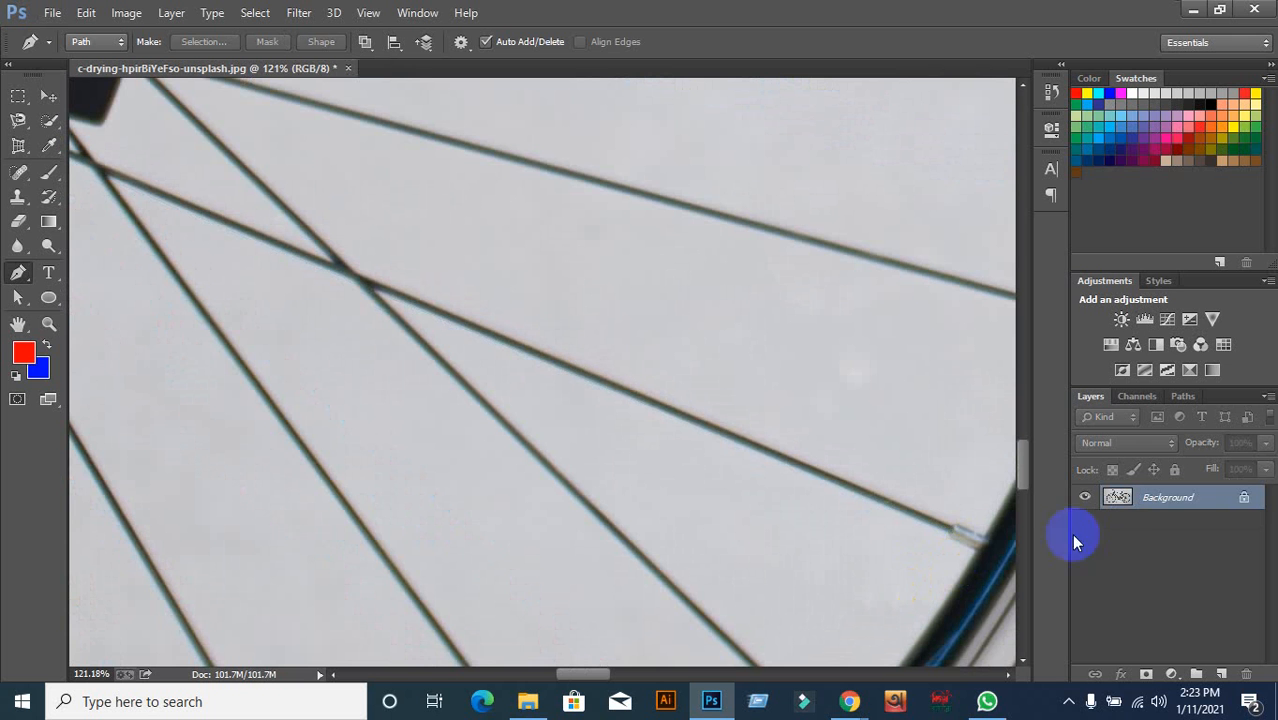
{"action": "left_click", "coordinate": [1155, 508]}
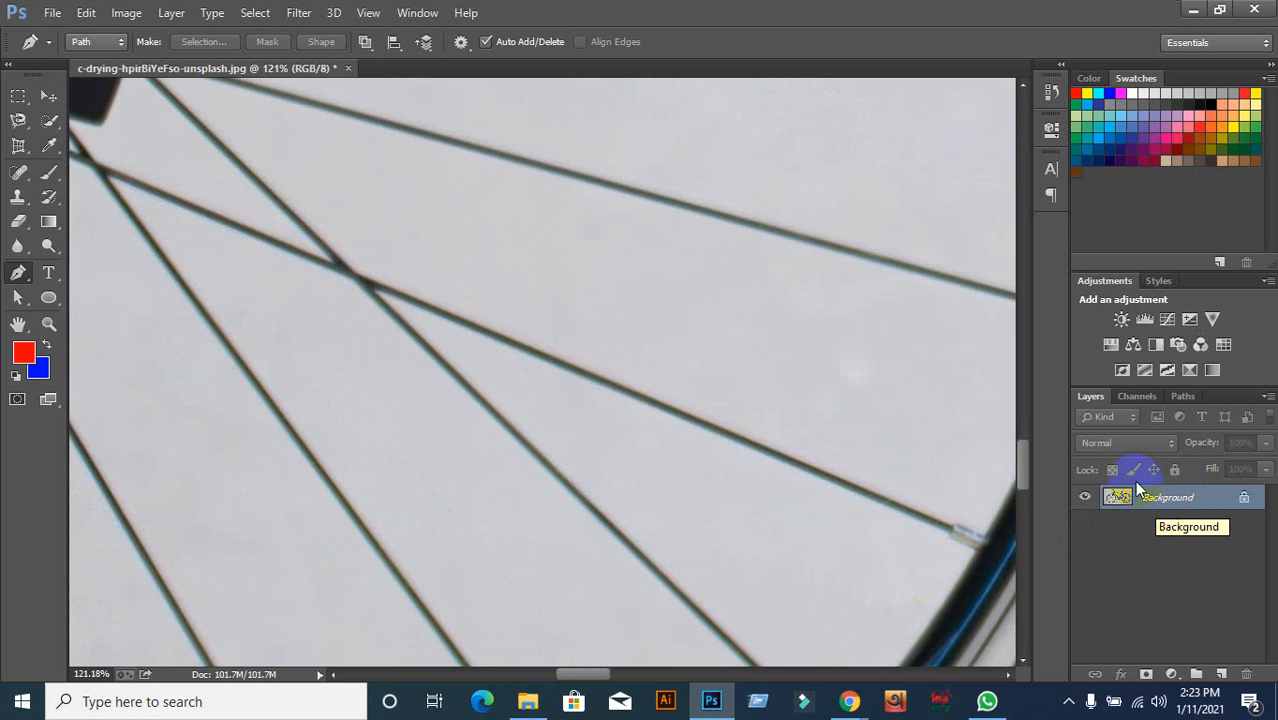
{"action": "scroll", "coordinate": [662, 422], "scroll_direction": "down", "scroll_amount": 2}
{"action": "scroll", "coordinate": [930, 485], "scroll_direction": "up", "scroll_amount": 2}
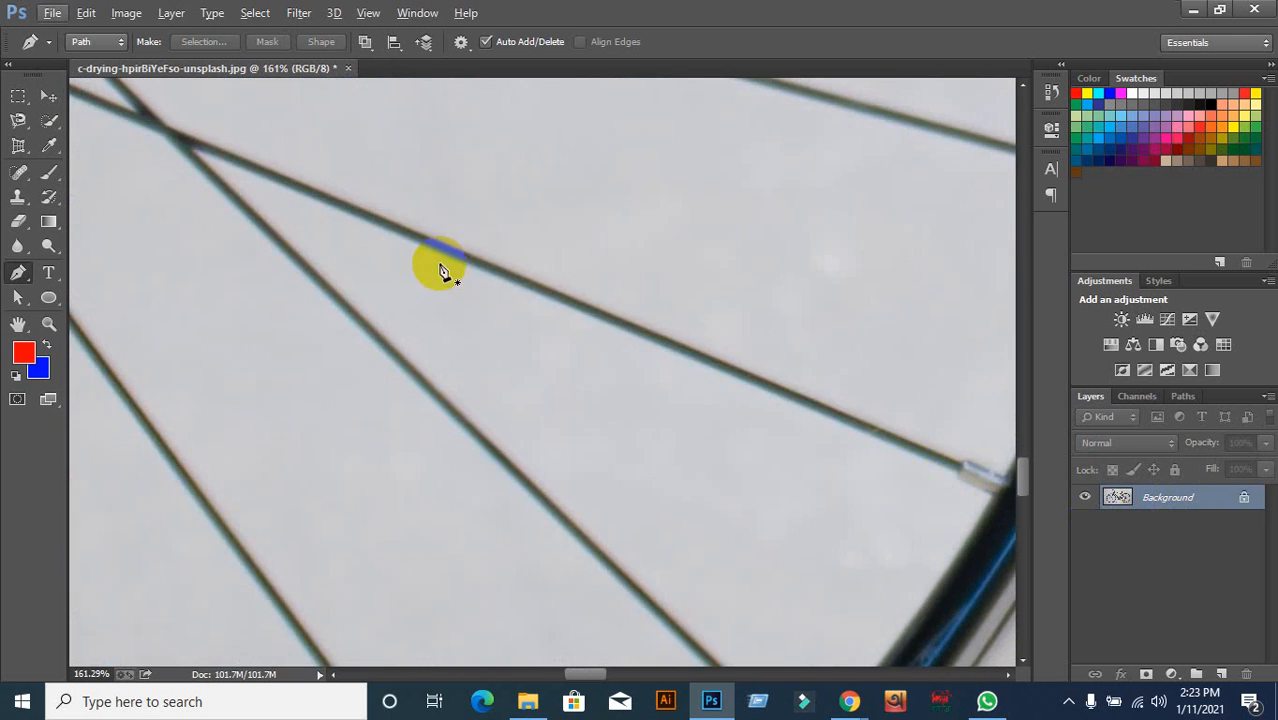
{"action": "left_click", "coordinate": [194, 154]}
{"action": "left_click", "coordinate": [957, 474]}
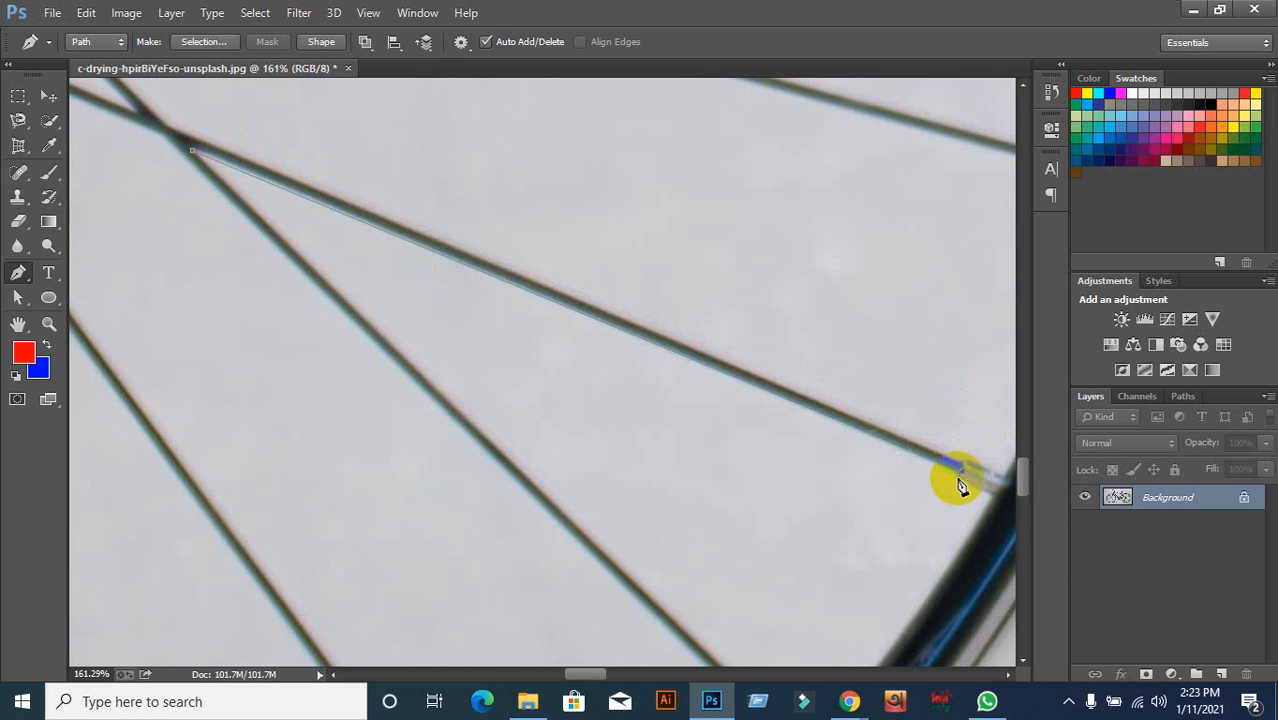
{"action": "left_click_drag", "start_coordinate": [962, 487], "coordinate": [1013, 515]}
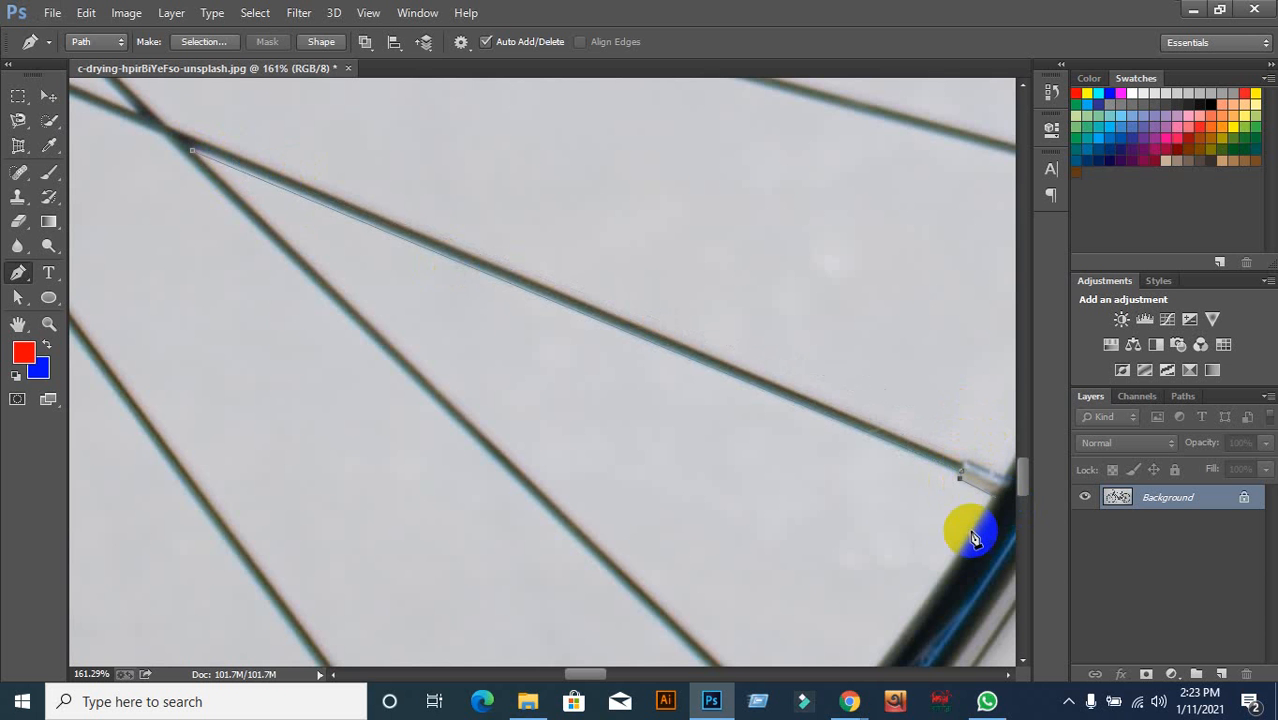
Add a curved path segment along the rim's inner edge down to the base of the neighbouring spoke's nipple
{"action": "scroll", "coordinate": [955, 450], "scroll_direction": "down", "scroll_amount": 5}
{"action": "left_click_drag", "start_coordinate": [932, 382], "coordinate": [818, 514]}
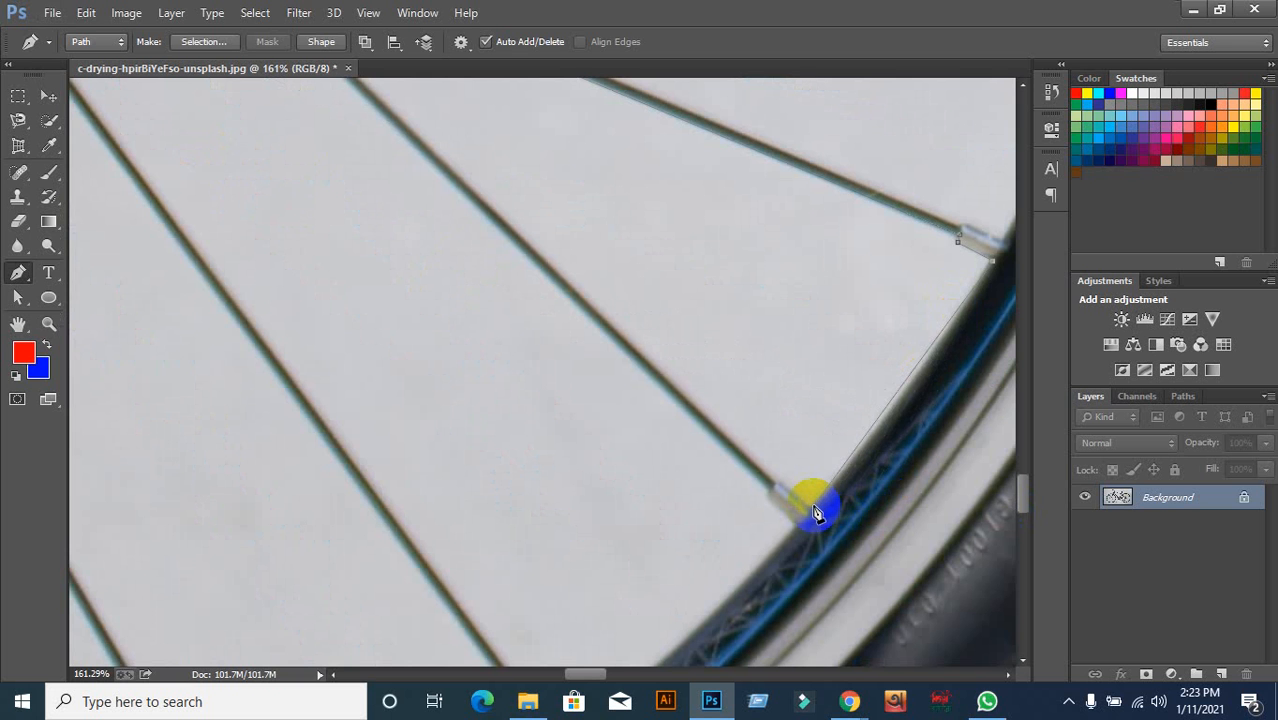
{"action": "left_click_drag", "start_coordinate": [815, 514], "coordinate": [757, 555]}
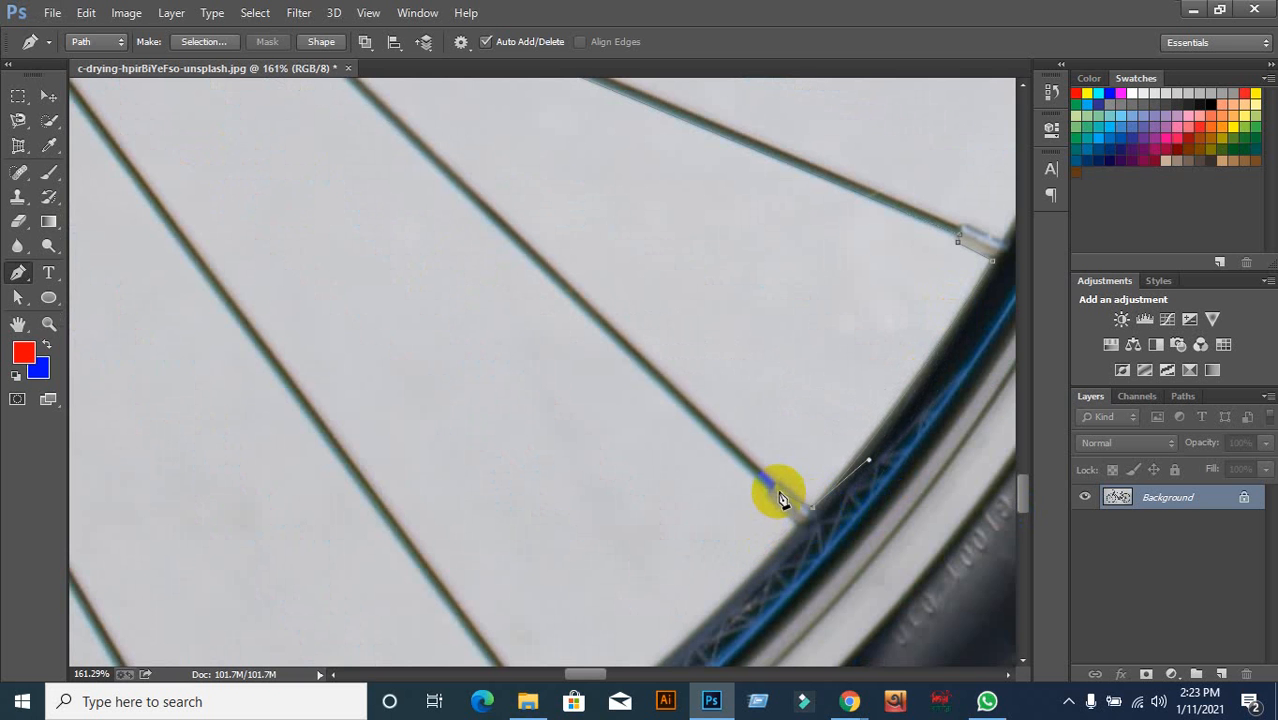
Continue the Pen path around the lower spoke's nipple and along its upper edge, closing it at the start point below the spoke crossing
{"action": "left_click", "coordinate": [780, 488]}
{"action": "left_click_drag", "start_coordinate": [802, 402], "coordinate": [481, 369]}
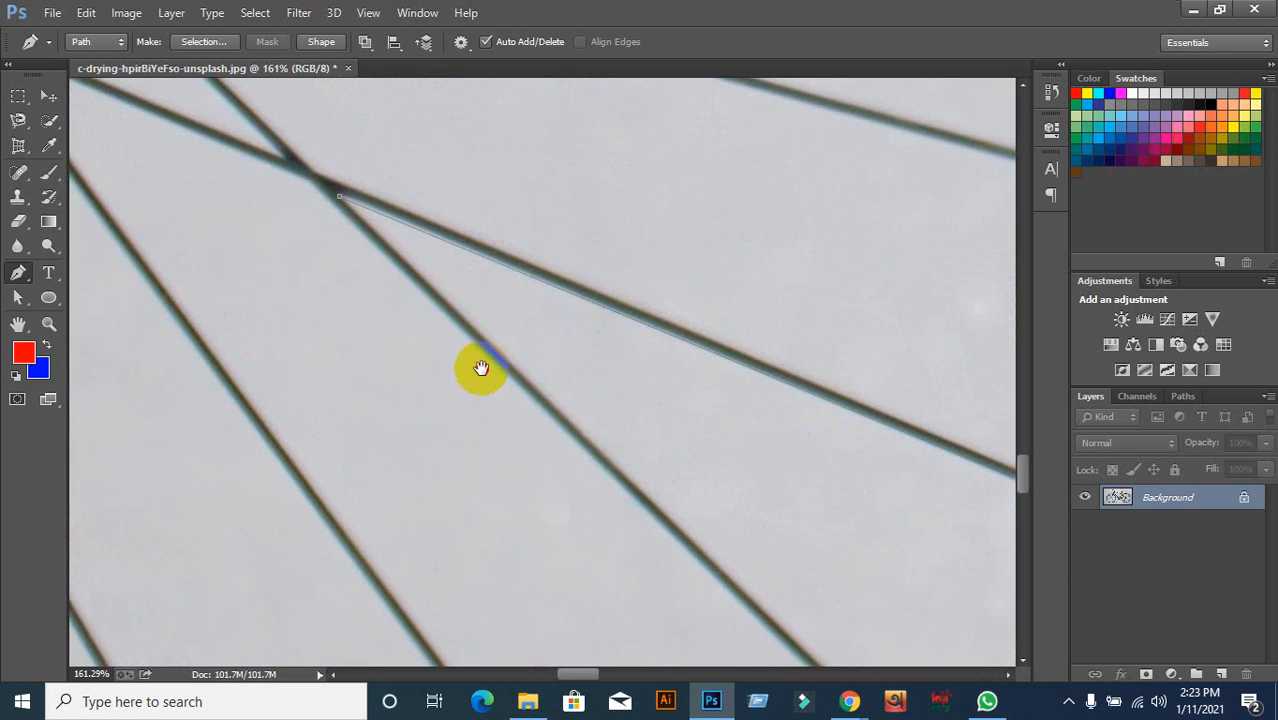
{"action": "left_click", "coordinate": [340, 216]}
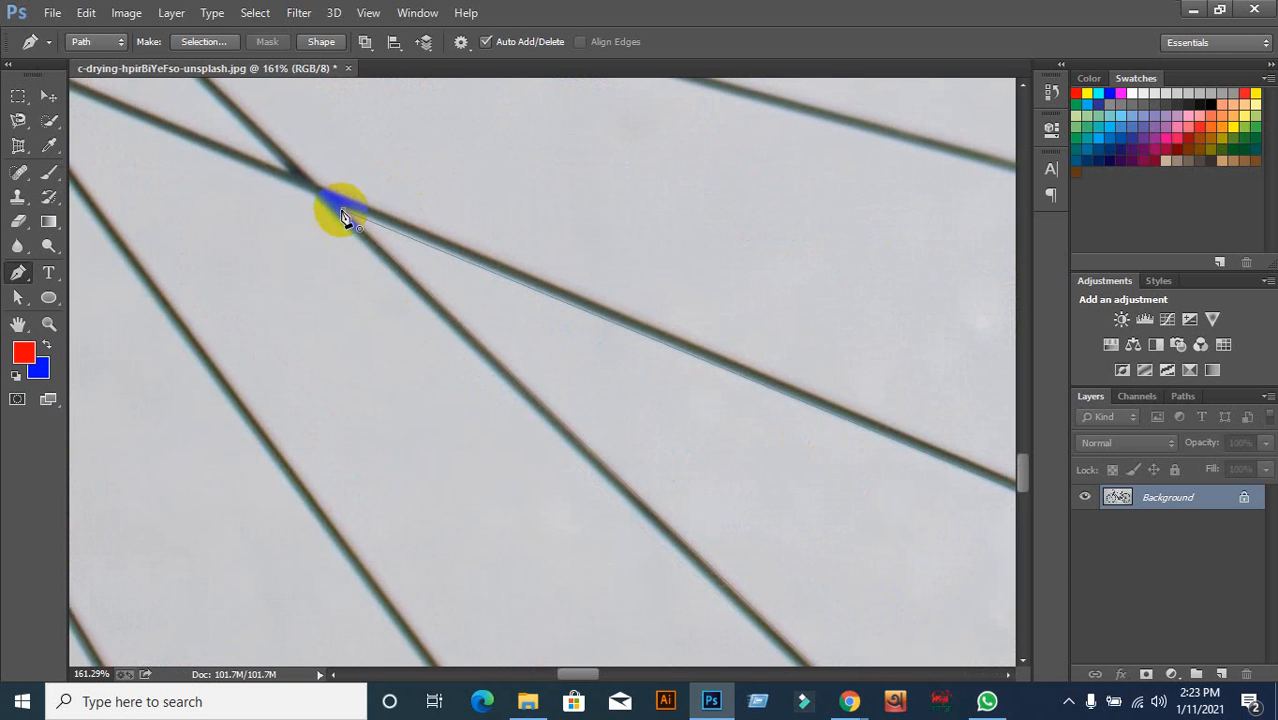
{"action": "scroll", "coordinate": [676, 334], "scroll_direction": "down", "scroll_amount": 3}
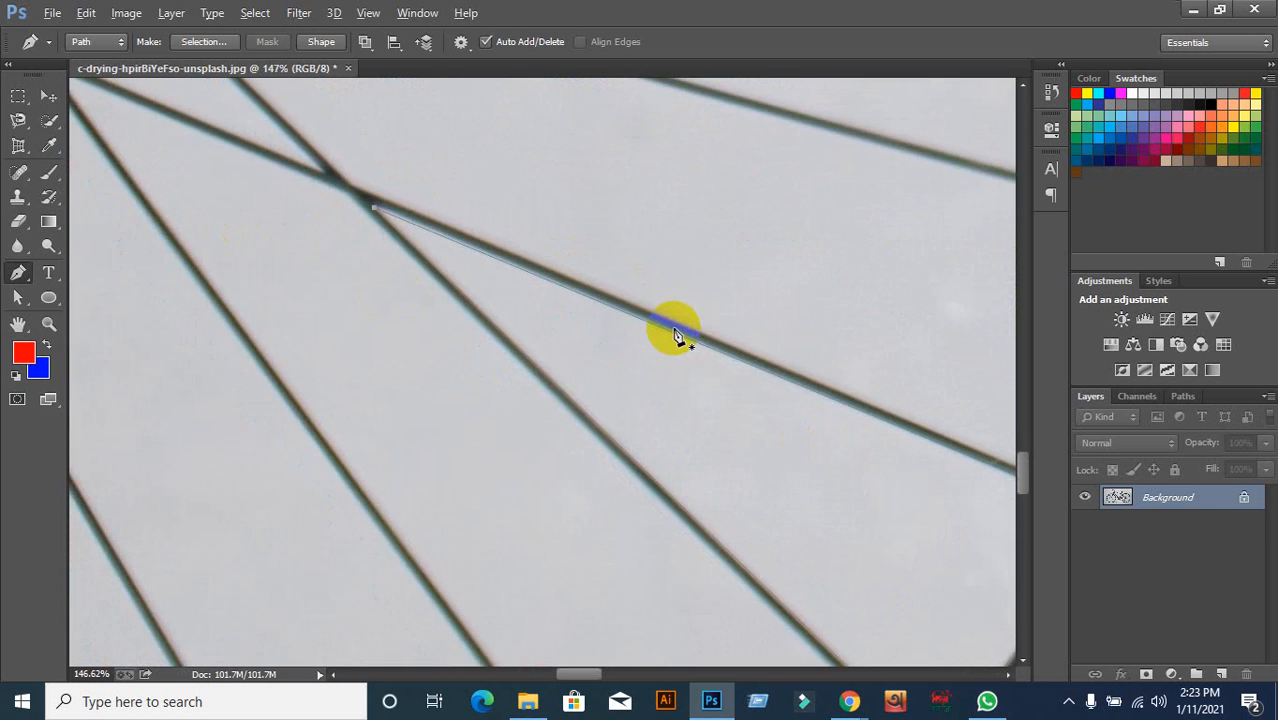
{"action": "scroll", "coordinate": [470, 263], "scroll_direction": "up", "scroll_amount": 5}
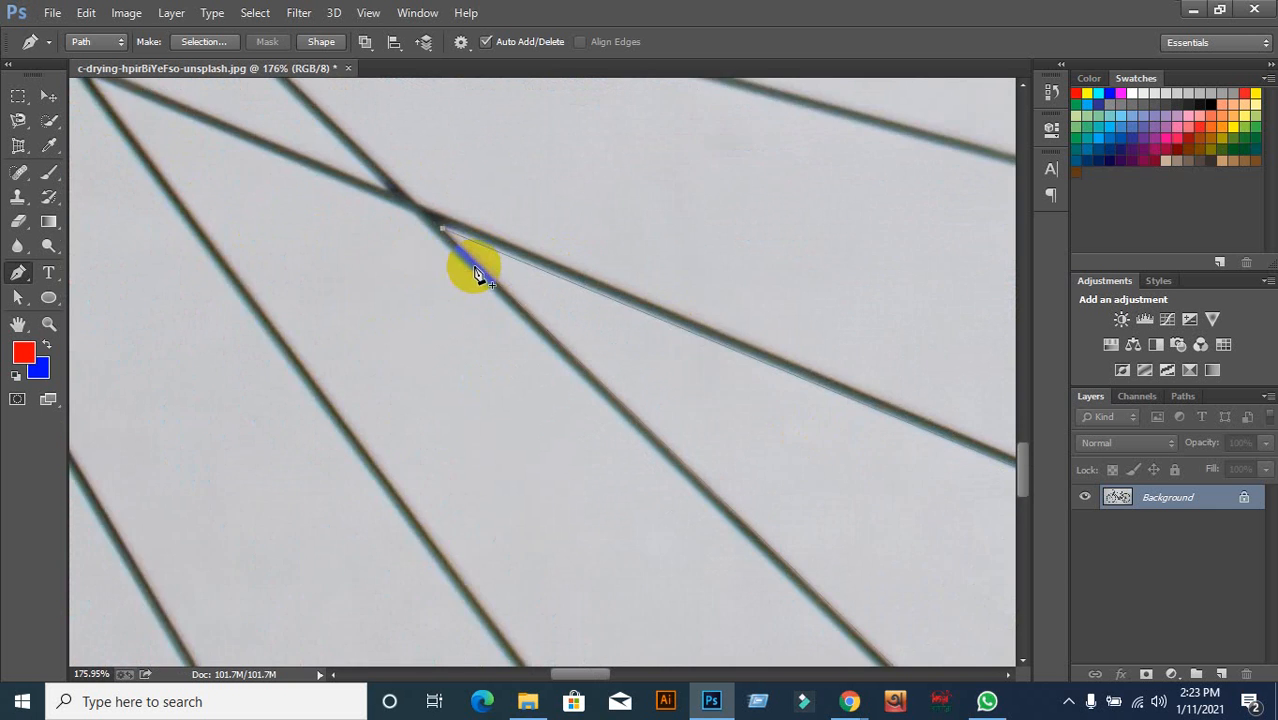
{"action": "scroll", "coordinate": [477, 266], "scroll_direction": "up", "scroll_amount": 3}
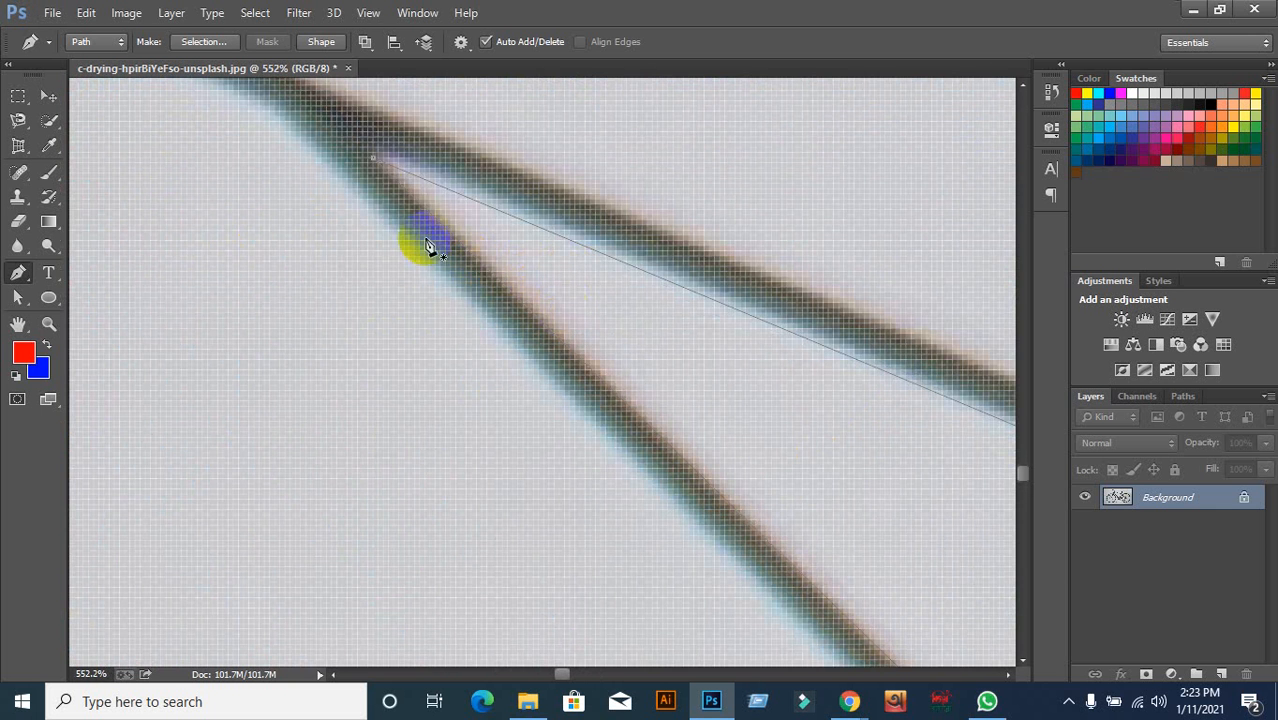
{"action": "left_click", "coordinate": [372, 160]}
{"action": "left_click", "coordinate": [49, 98]}
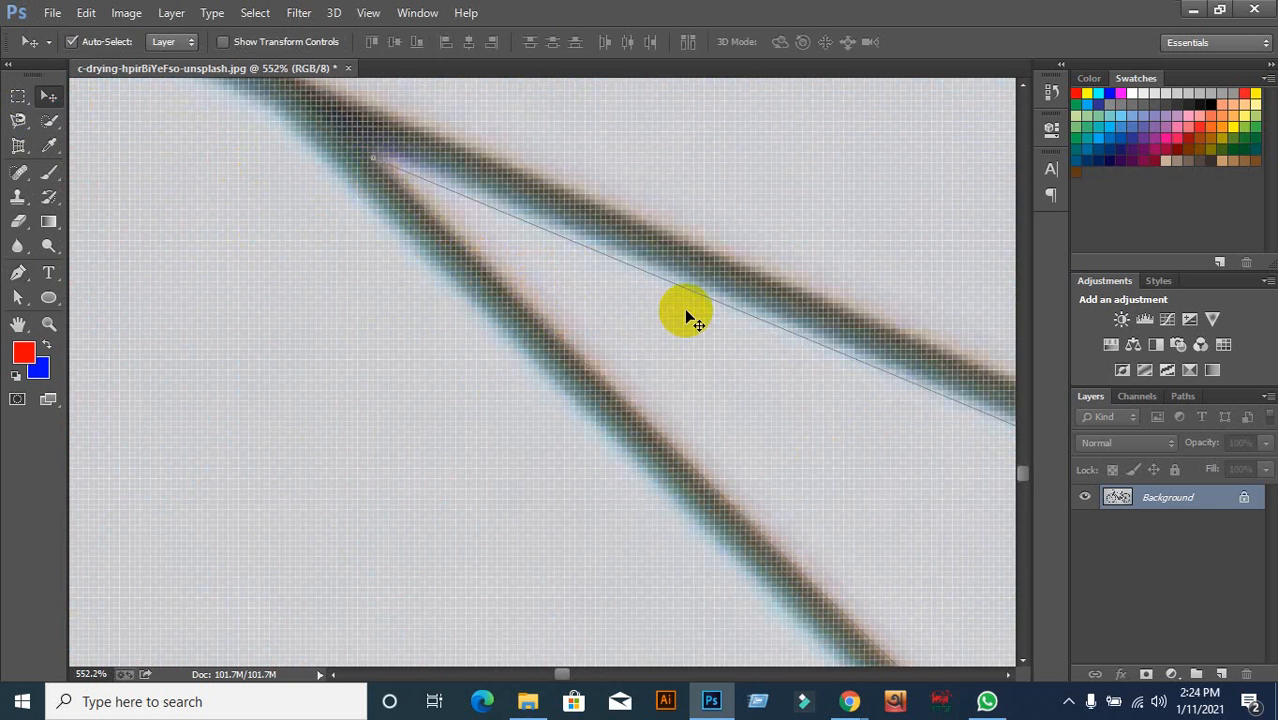
Save the work path around the spoke gap under the name "Path 1"
{"action": "scroll", "coordinate": [670, 322], "scroll_direction": "down", "scroll_amount": 4}
{"action": "left_click", "coordinate": [232, 320]}
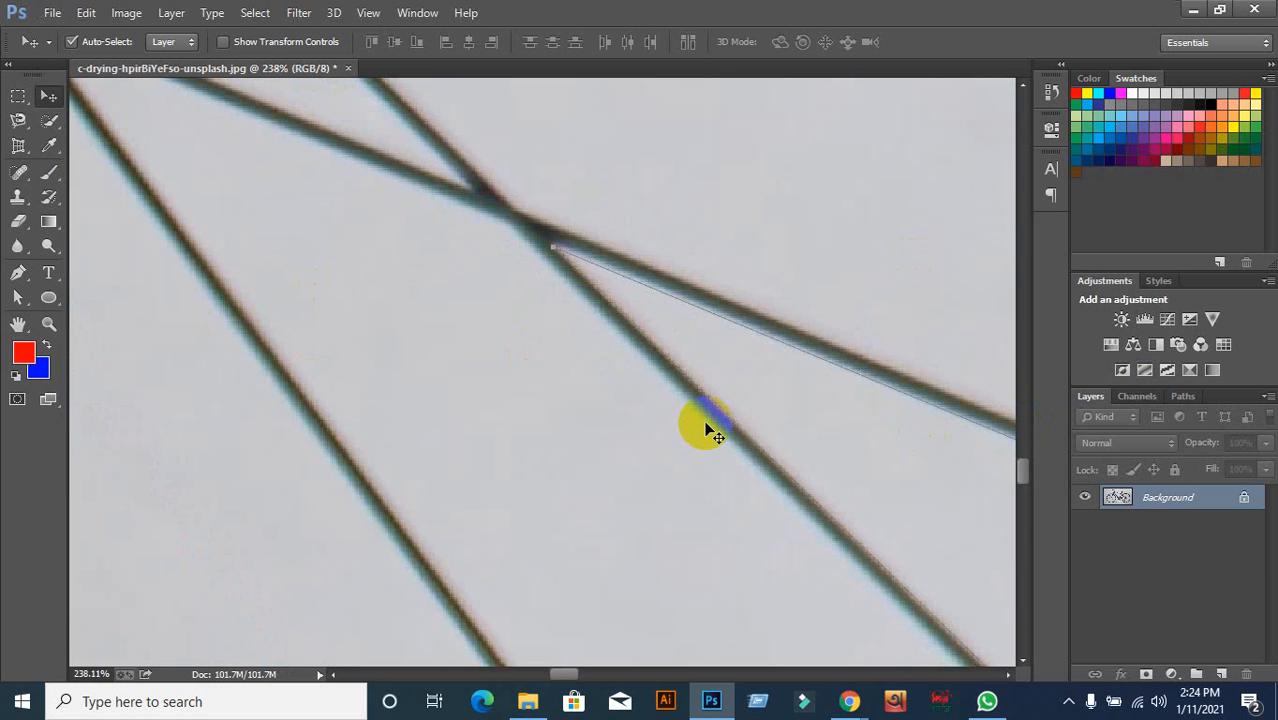
{"action": "key", "text": "ctrl+Return"}
{"action": "scroll", "coordinate": [706, 429], "scroll_direction": "down", "scroll_amount": 4}
{"action": "left_click_drag", "start_coordinate": [927, 548], "coordinate": [491, 351]}
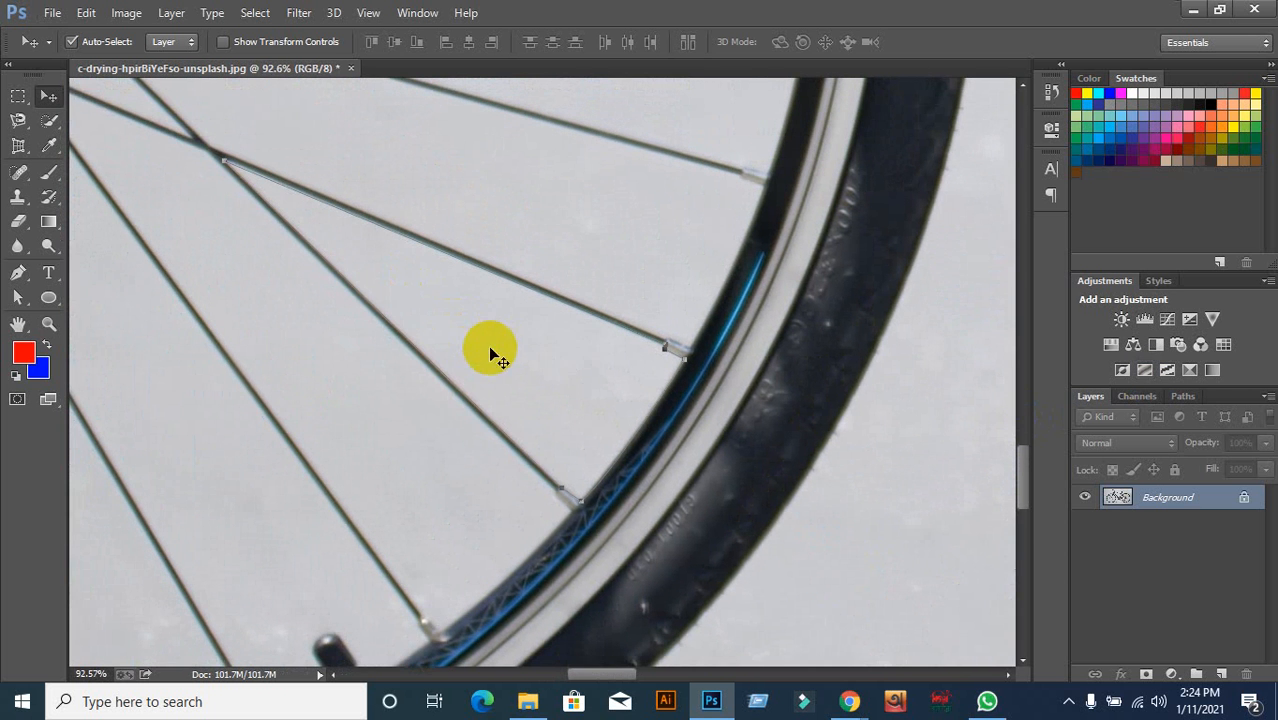
{"action": "left_click", "coordinate": [1183, 396]}
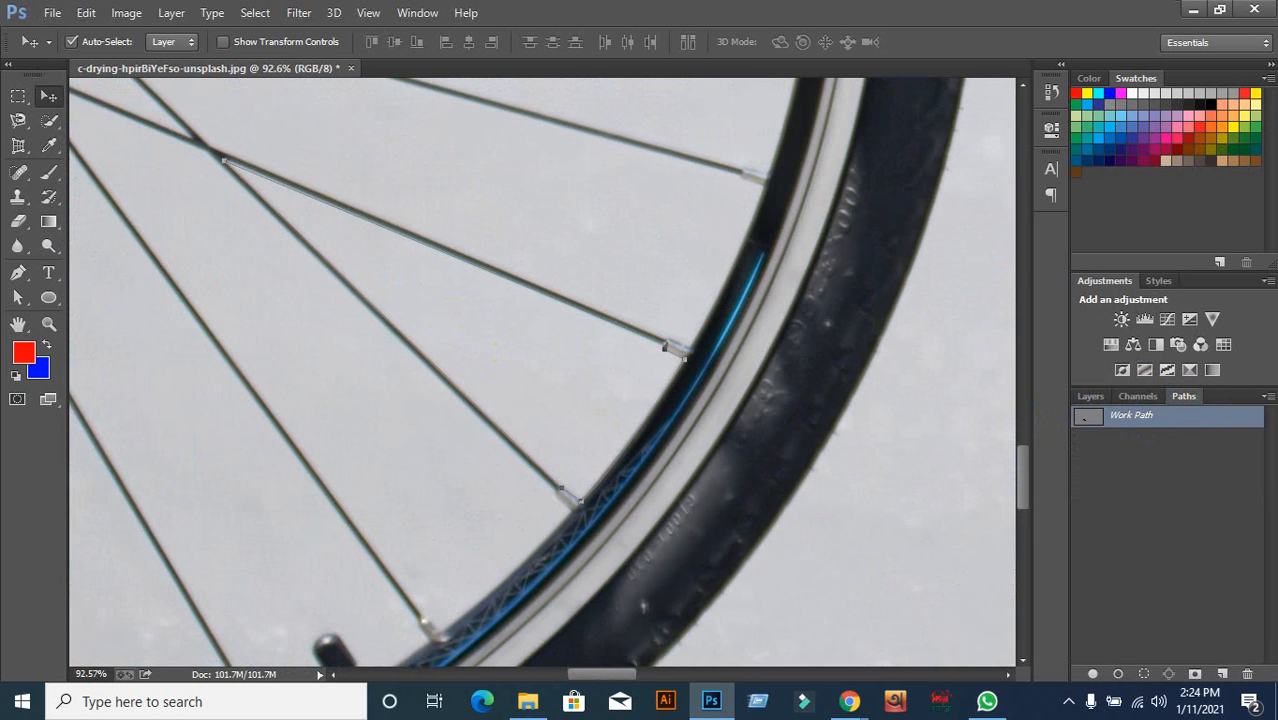
{"action": "left_click", "coordinate": [1267, 397]}
{"action": "left_click", "coordinate": [1210, 407]}
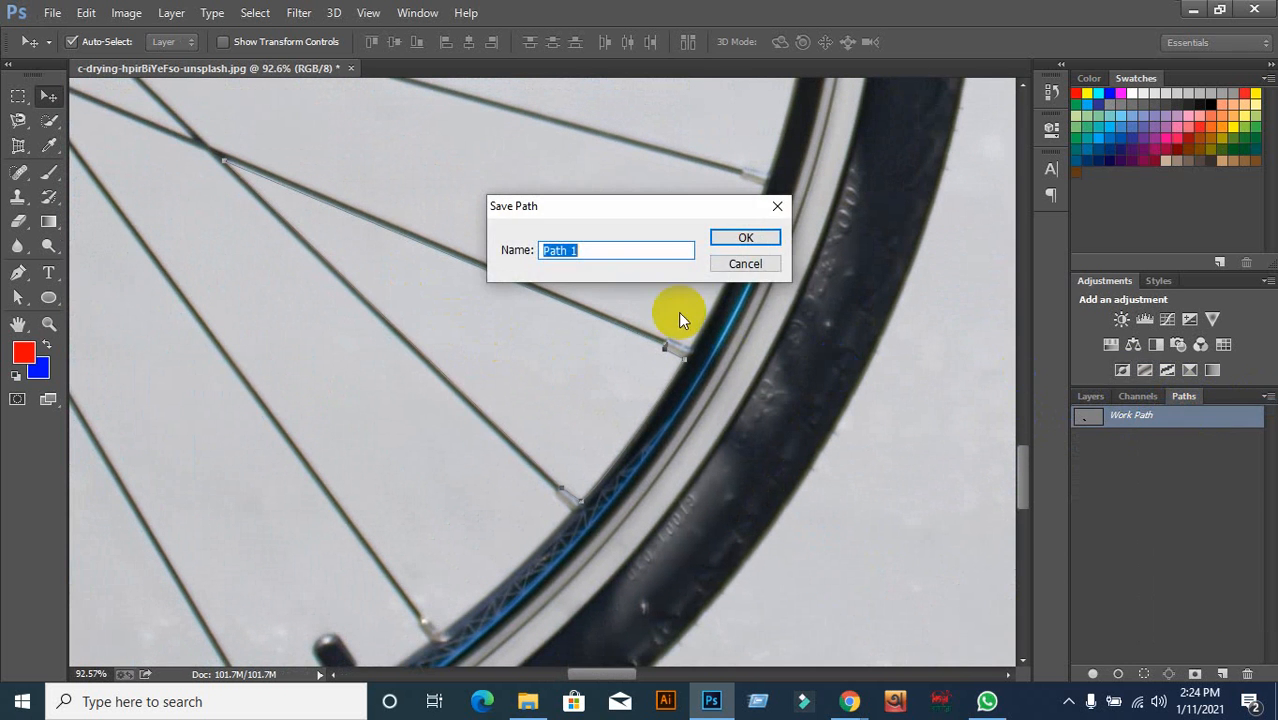
{"action": "left_click", "coordinate": [600, 251]}
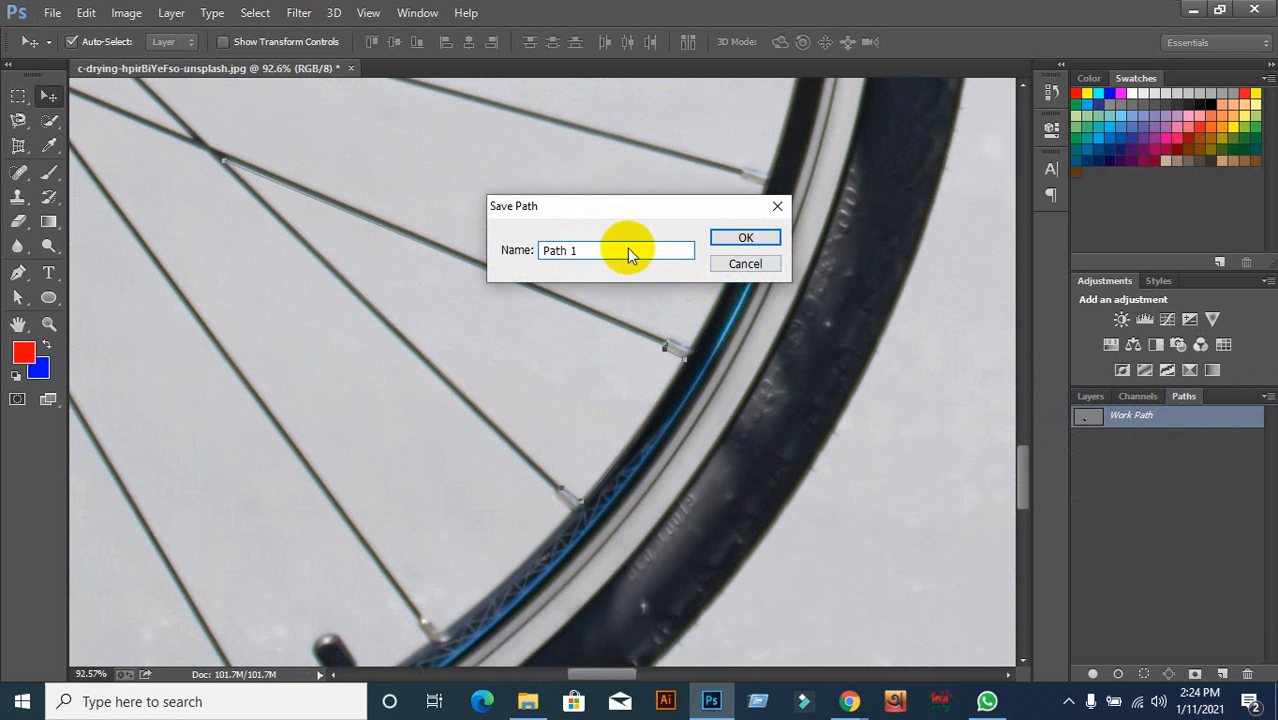
{"action": "left_click", "coordinate": [760, 240]}
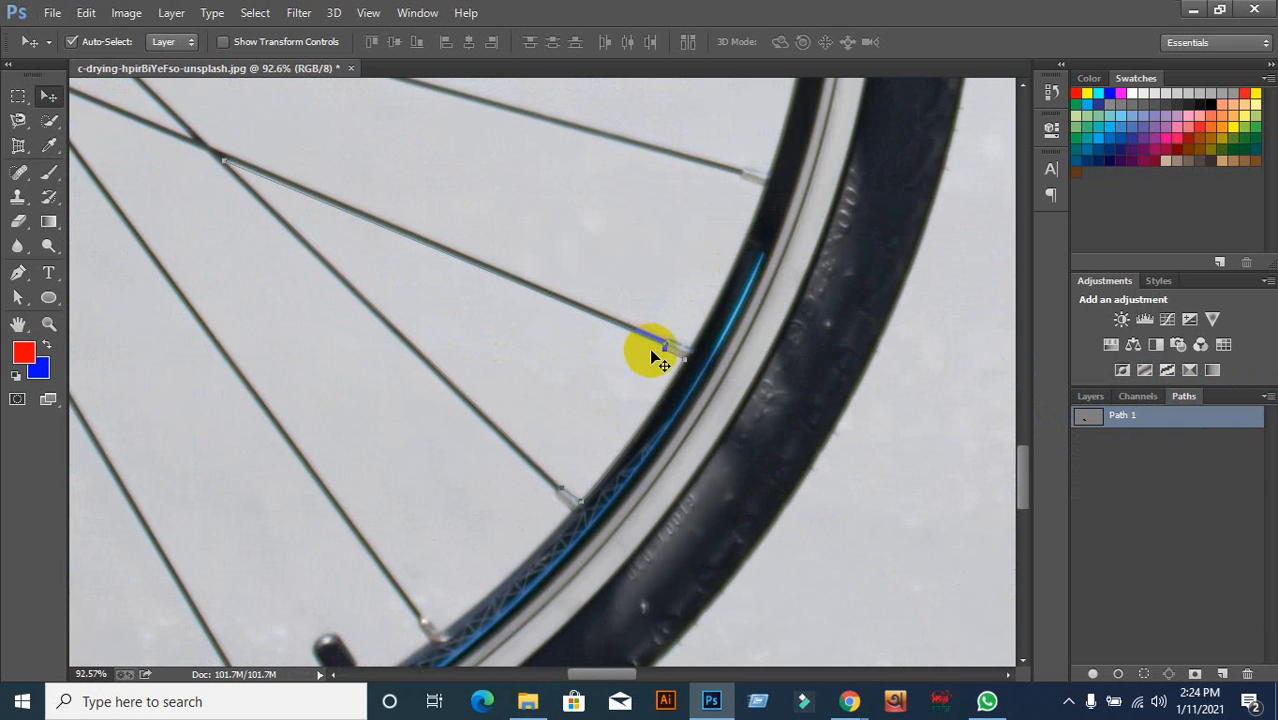
Duplicate the Background layer, delete the area inside the path from the copy, and hide the original Background
{"action": "left_click", "coordinate": [1093, 398]}
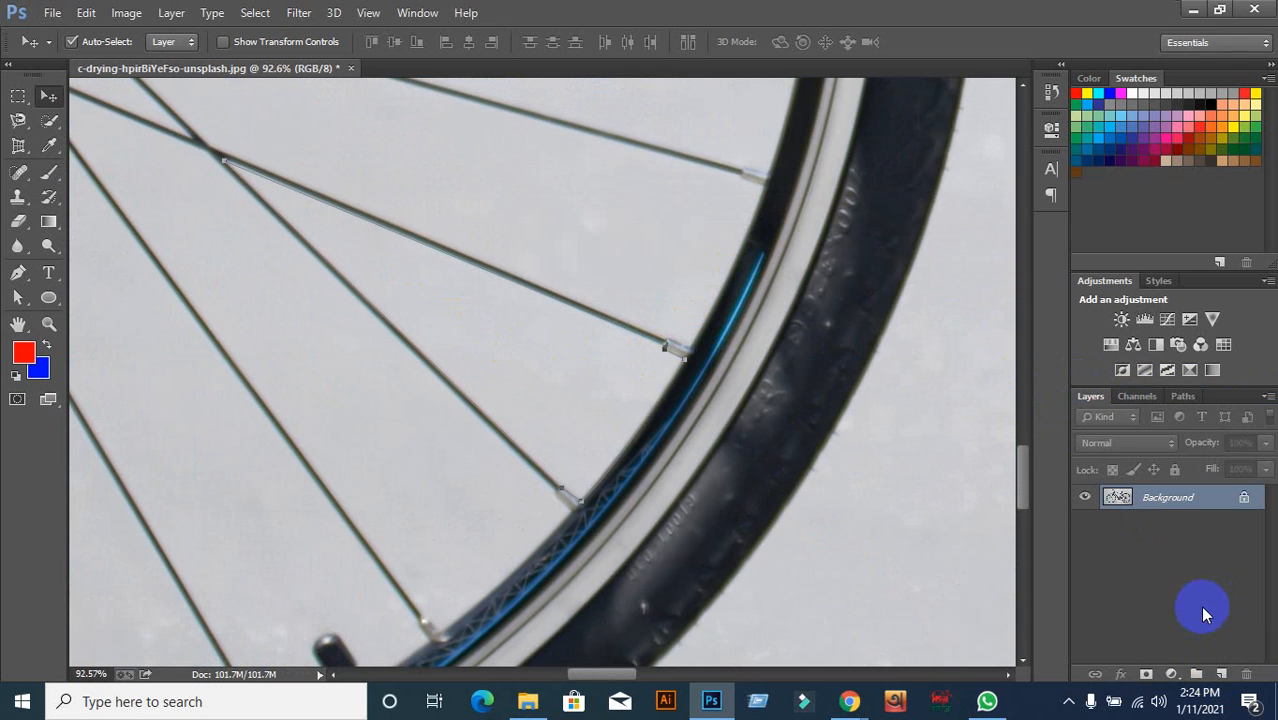
{"action": "key", "text": "ctrl+j"}
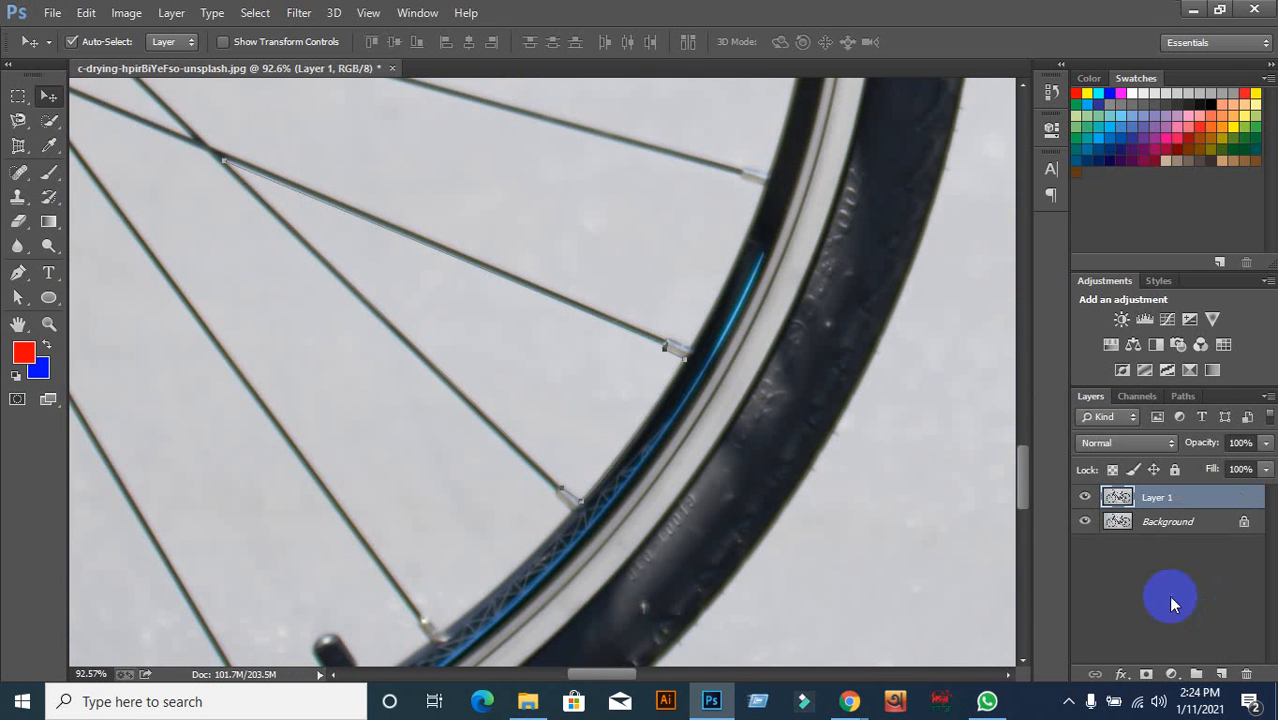
{"action": "key", "text": "ctrl+Return"}
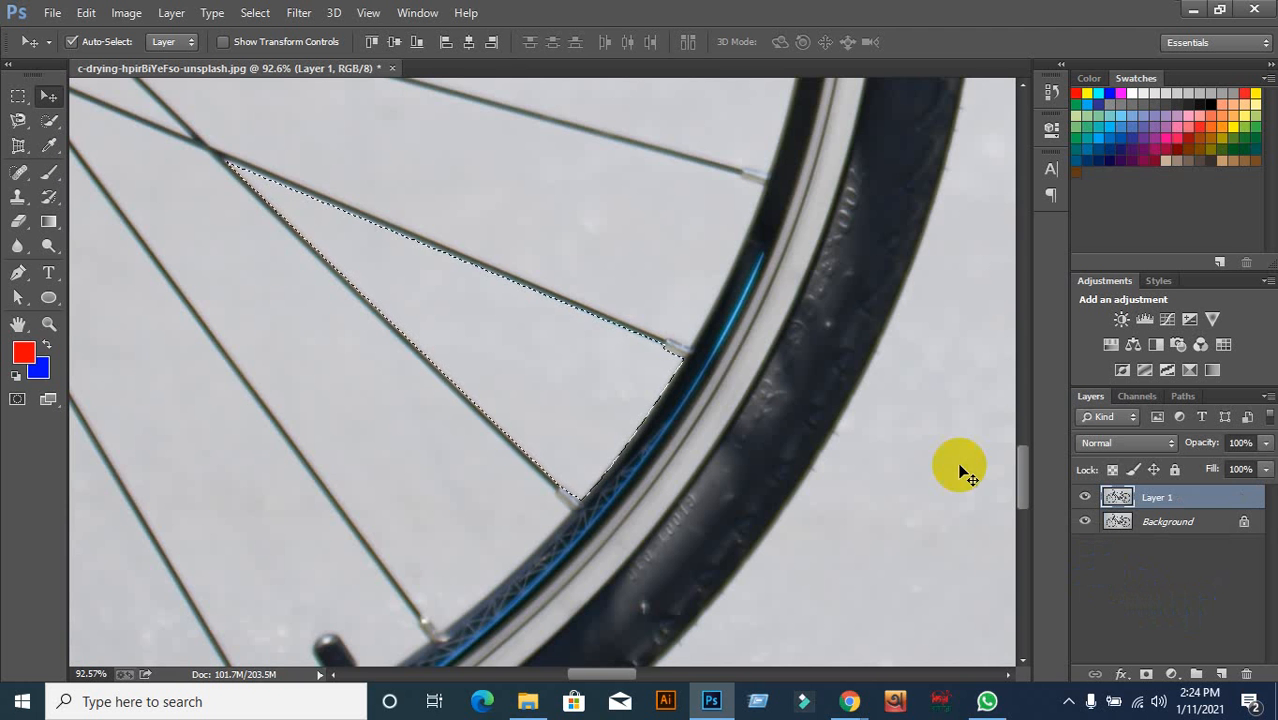
{"action": "scroll", "coordinate": [948, 459], "scroll_direction": "up", "scroll_amount": 1}
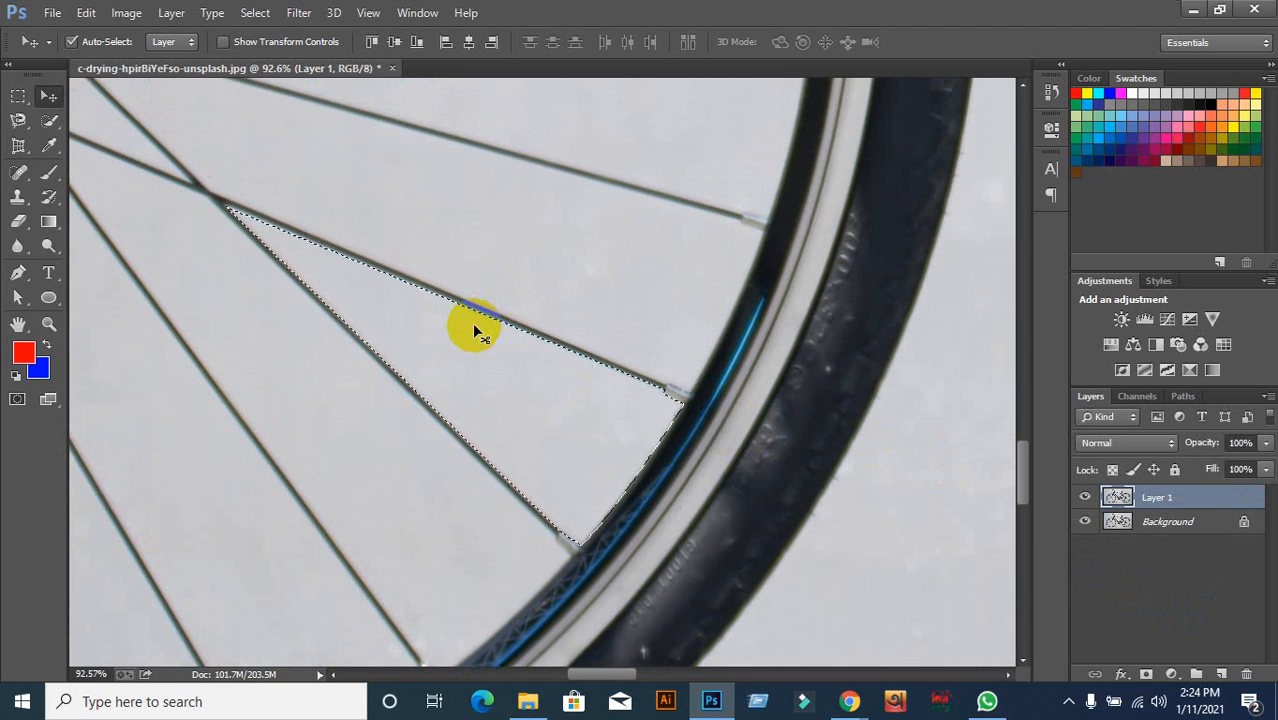
{"action": "left_click", "coordinate": [1085, 522]}
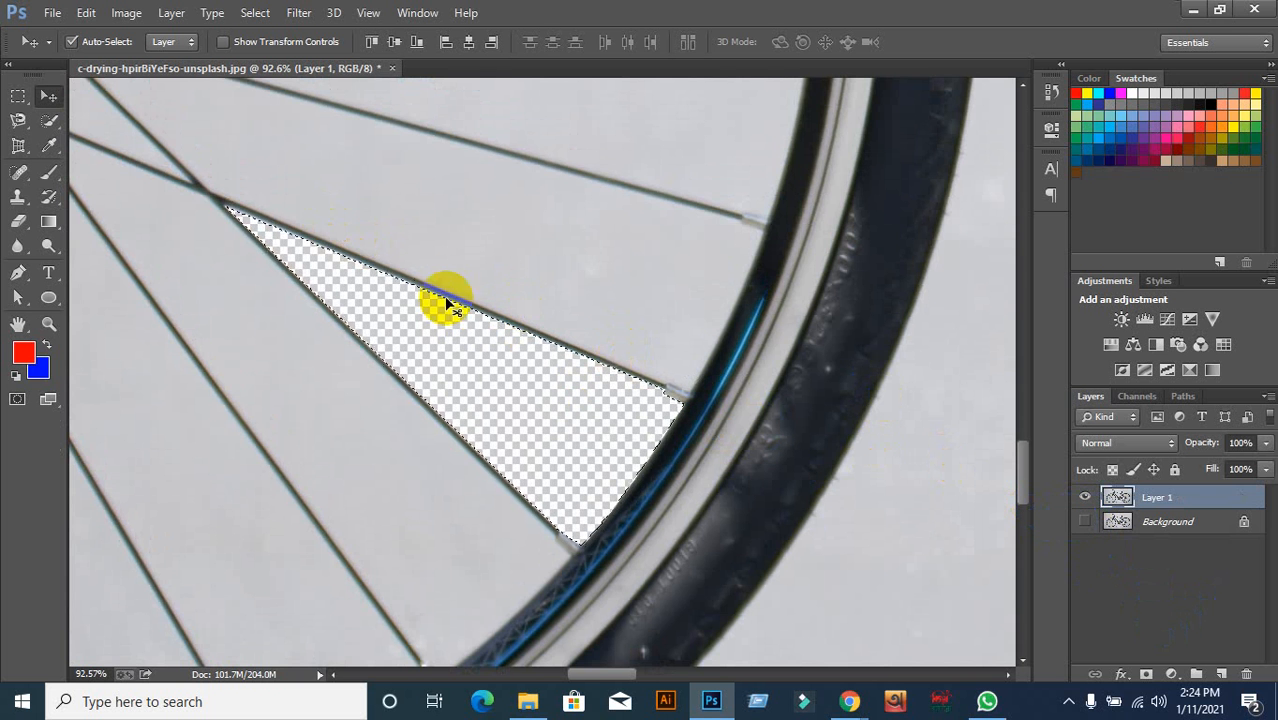
Add a new layer beneath Layer 1, fill the selected spoke gap on it with red, and deselect
{"action": "left_click", "coordinate": [1221, 674]}
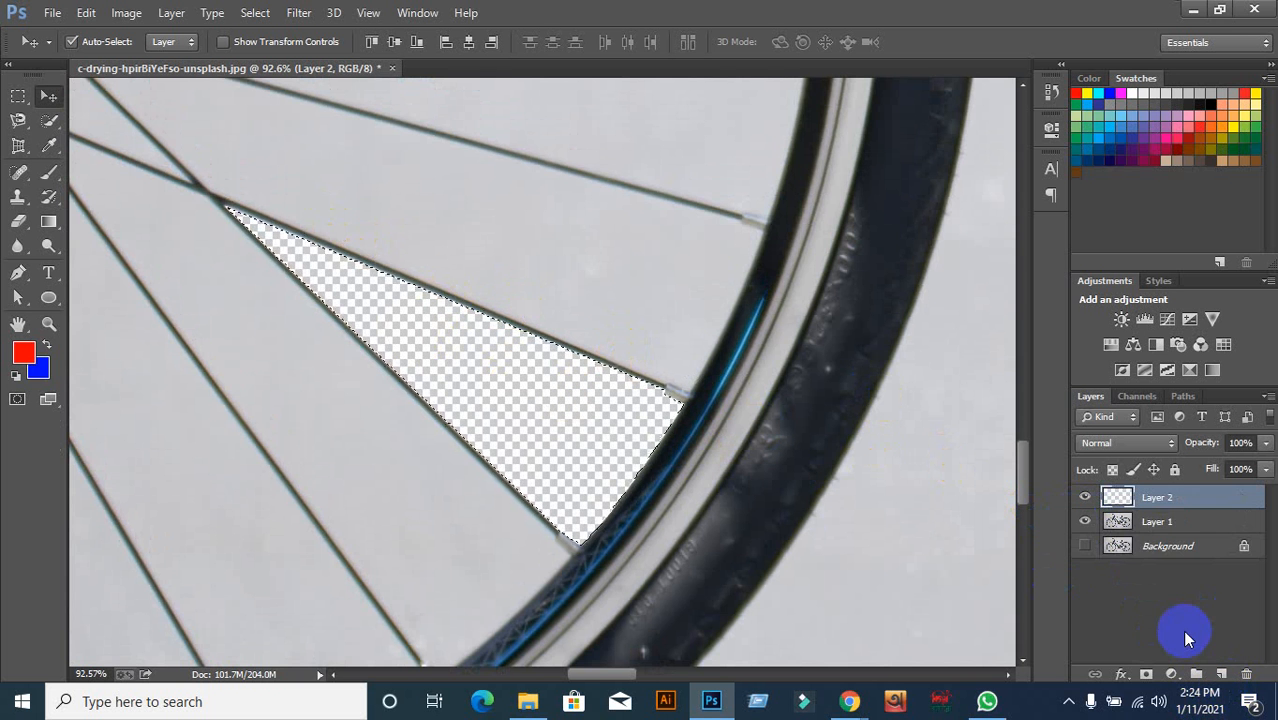
{"action": "key", "text": "ctrl+bracketleft"}
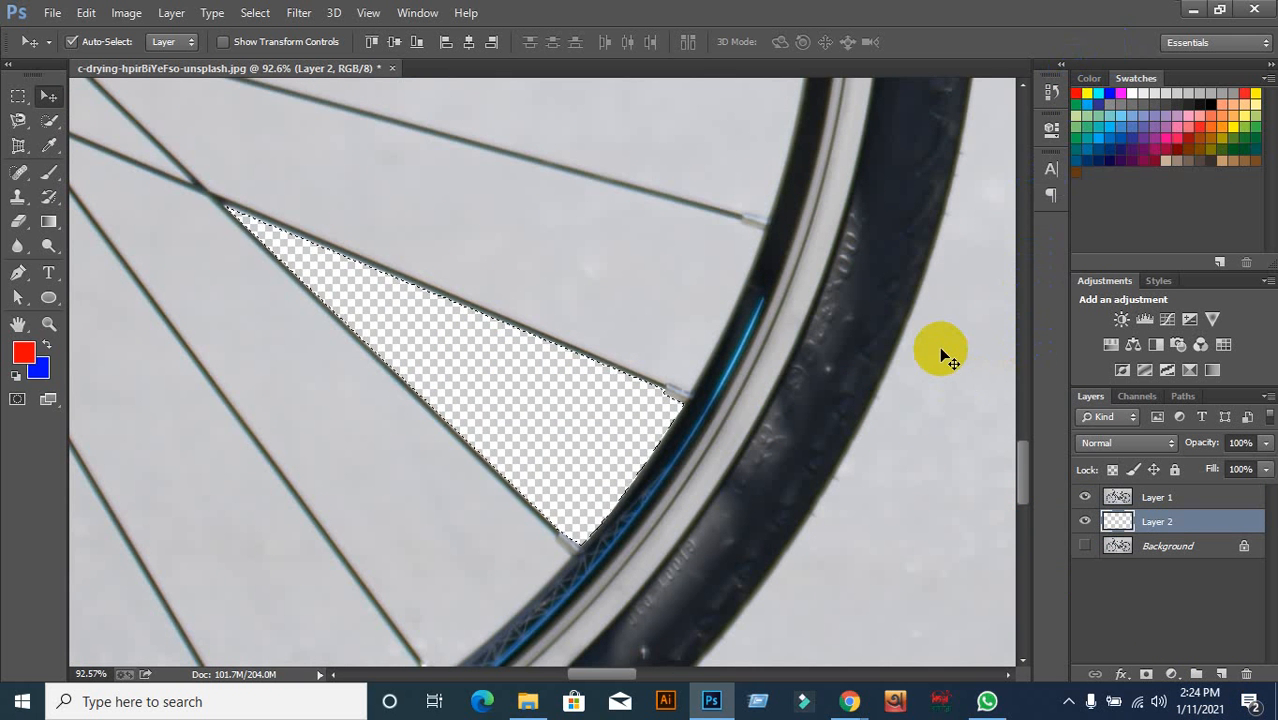
{"action": "key", "text": "alt+BackSpace"}
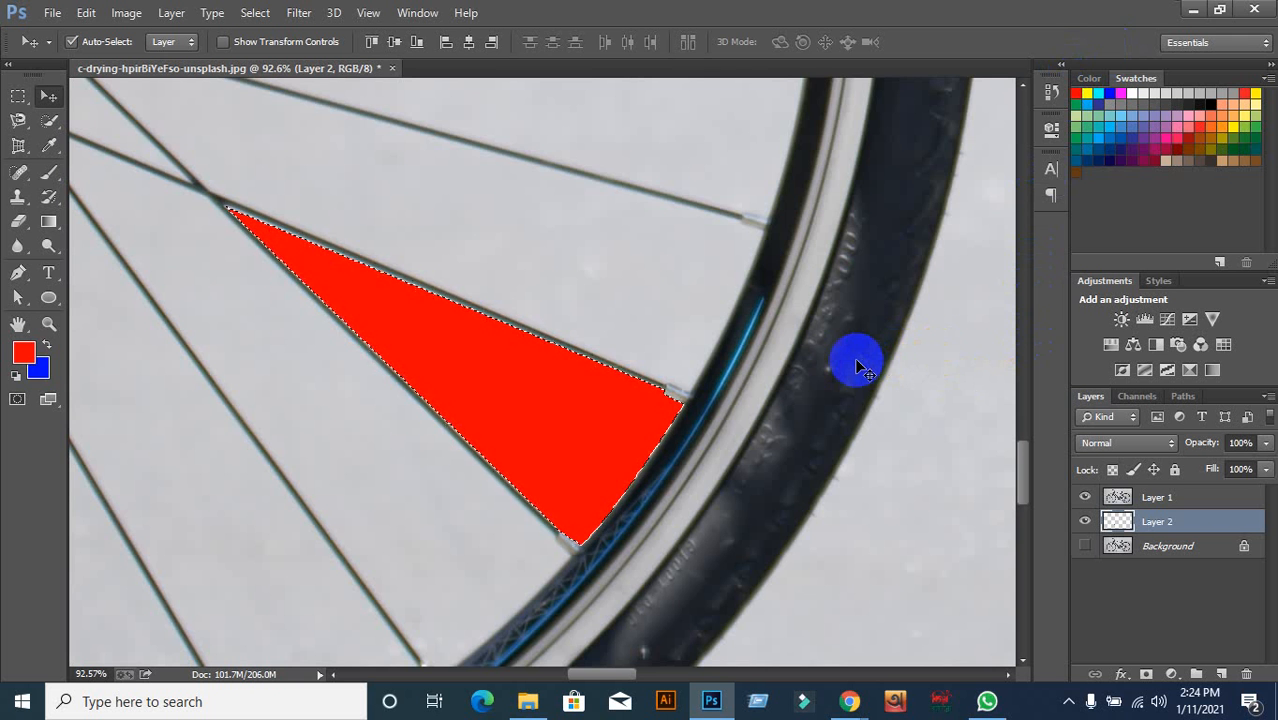
{"action": "scroll", "coordinate": [491, 294], "scroll_direction": "up", "scroll_amount": 1}
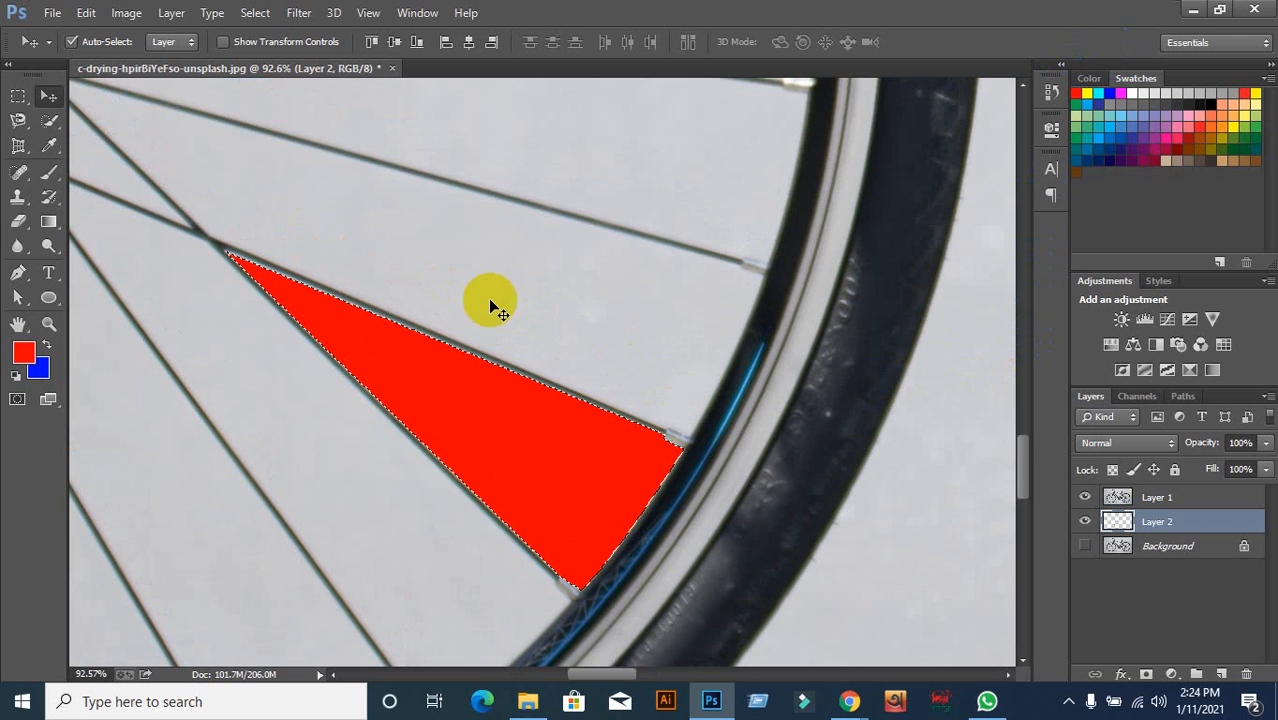
{"action": "key", "text": "ctrl+d"}
Start a Pen path for the gap above the red one, tracing from the upper spoke crossing to the lower crossing and along the lower spoke
{"action": "scroll", "coordinate": [420, 320], "scroll_direction": "up", "scroll_amount": 1}
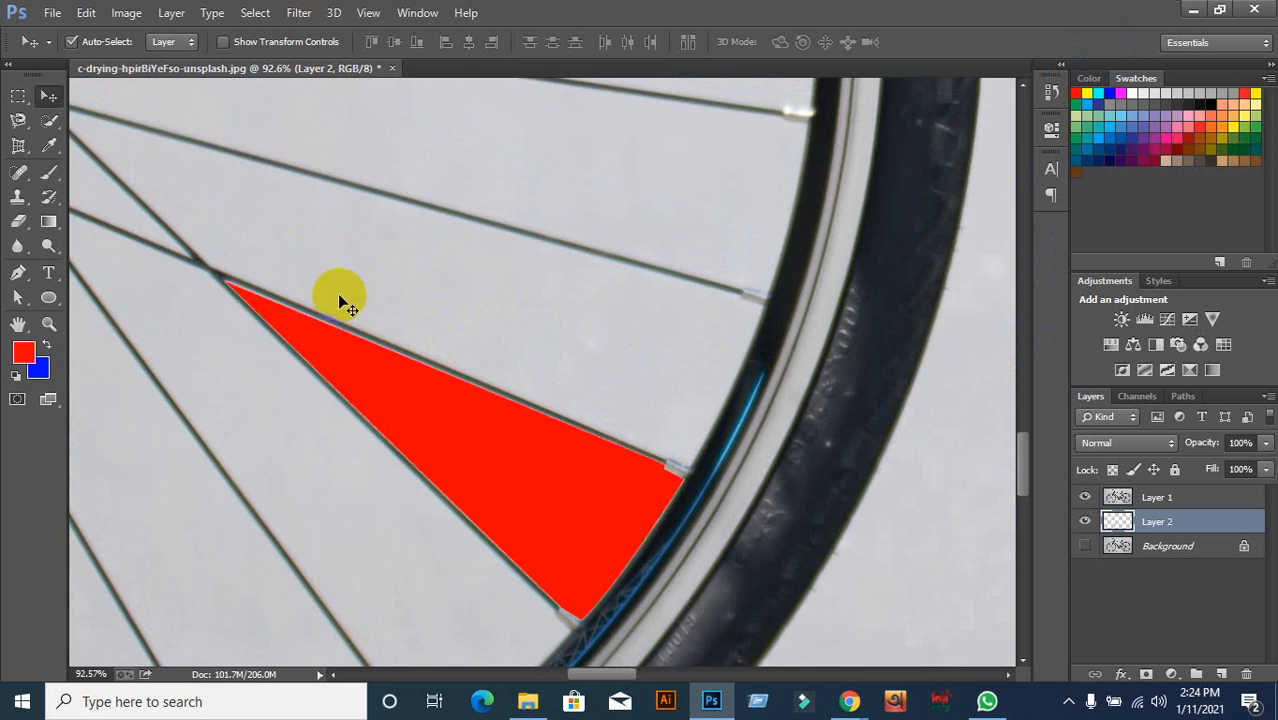
{"action": "left_click", "coordinate": [18, 272]}
{"action": "left_click_drag", "start_coordinate": [359, 237], "coordinate": [597, 307]}
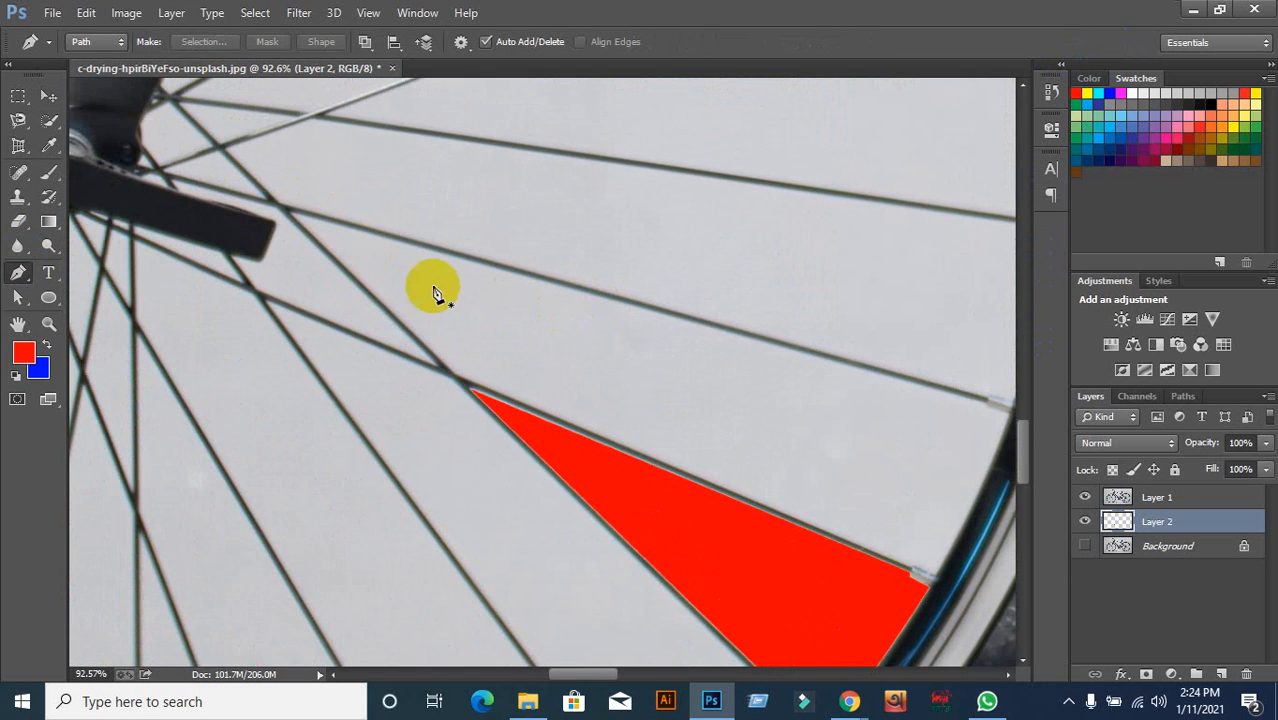
{"action": "scroll", "coordinate": [425, 272], "scroll_direction": "down", "scroll_amount": 2}
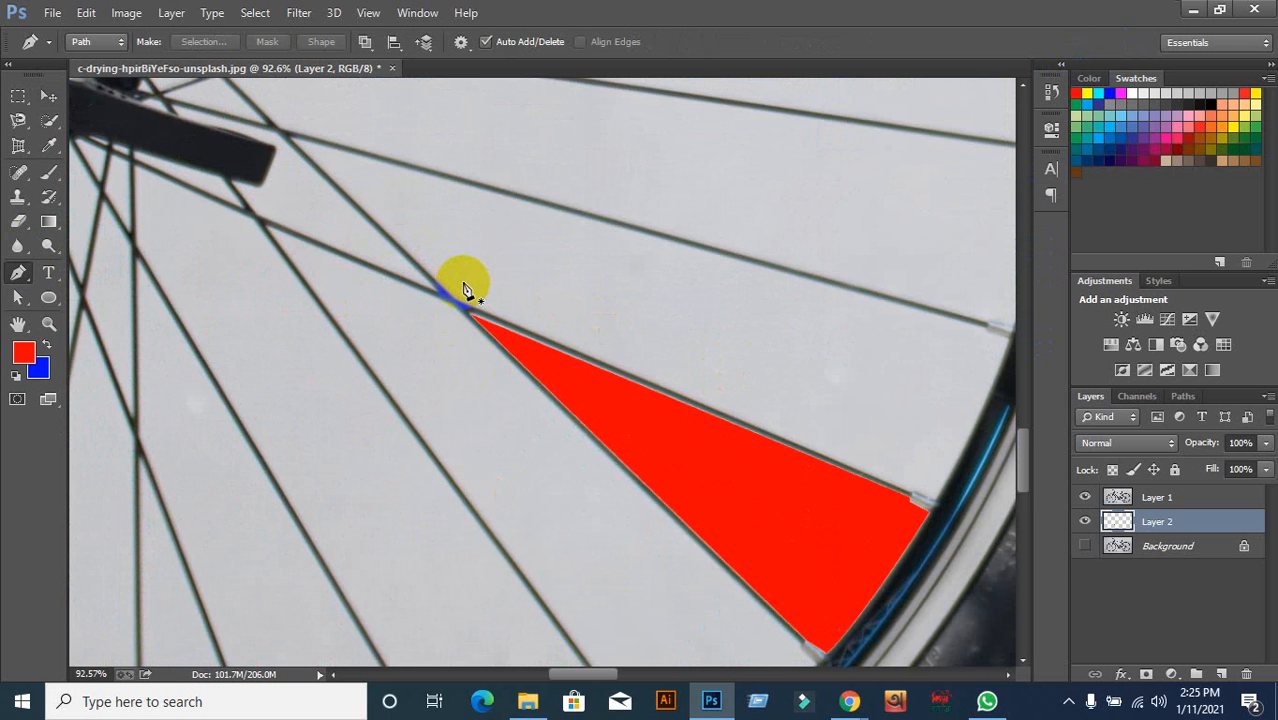
{"action": "scroll", "coordinate": [491, 297], "scroll_direction": "up", "scroll_amount": 1}
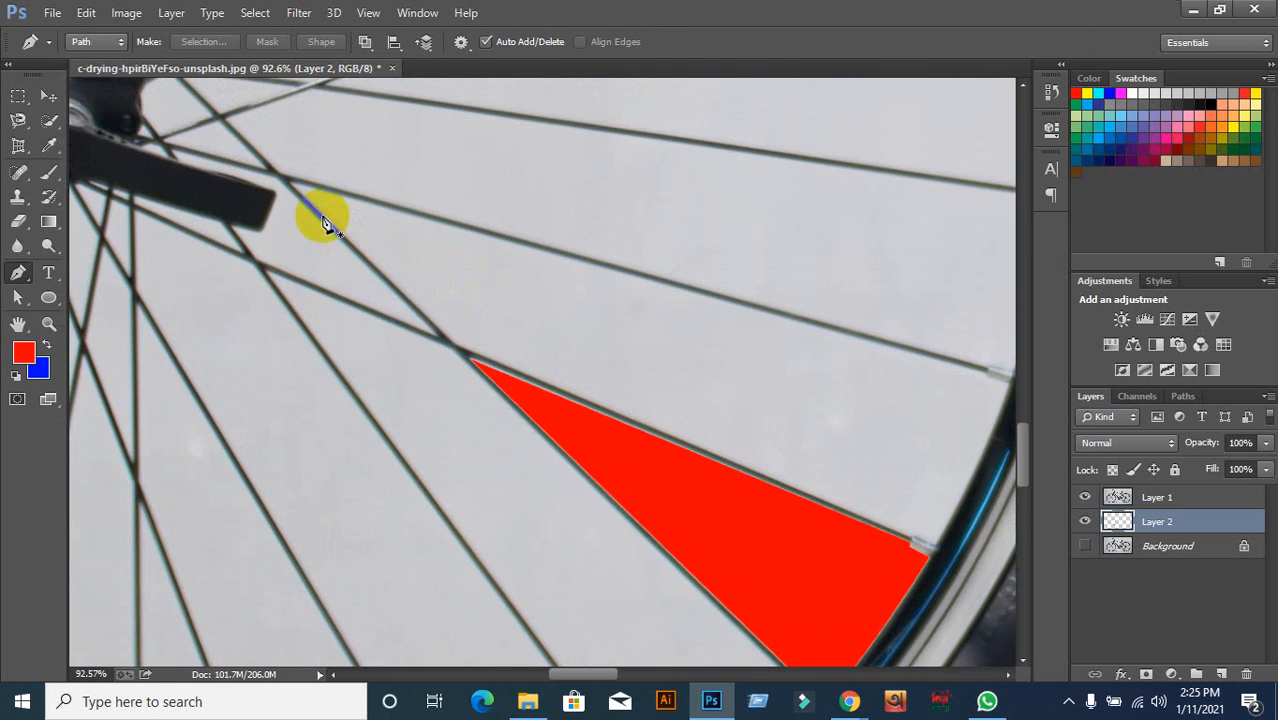
{"action": "left_click", "coordinate": [291, 182]}
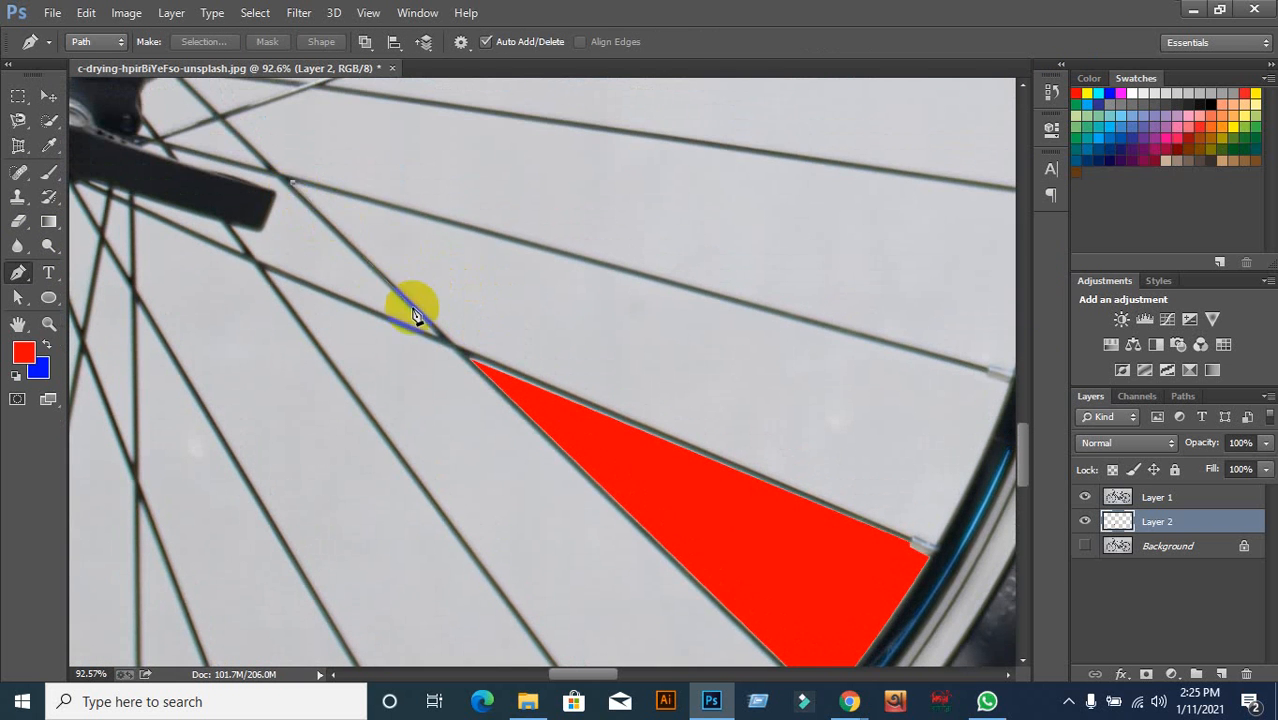
{"action": "left_click", "coordinate": [453, 351]}
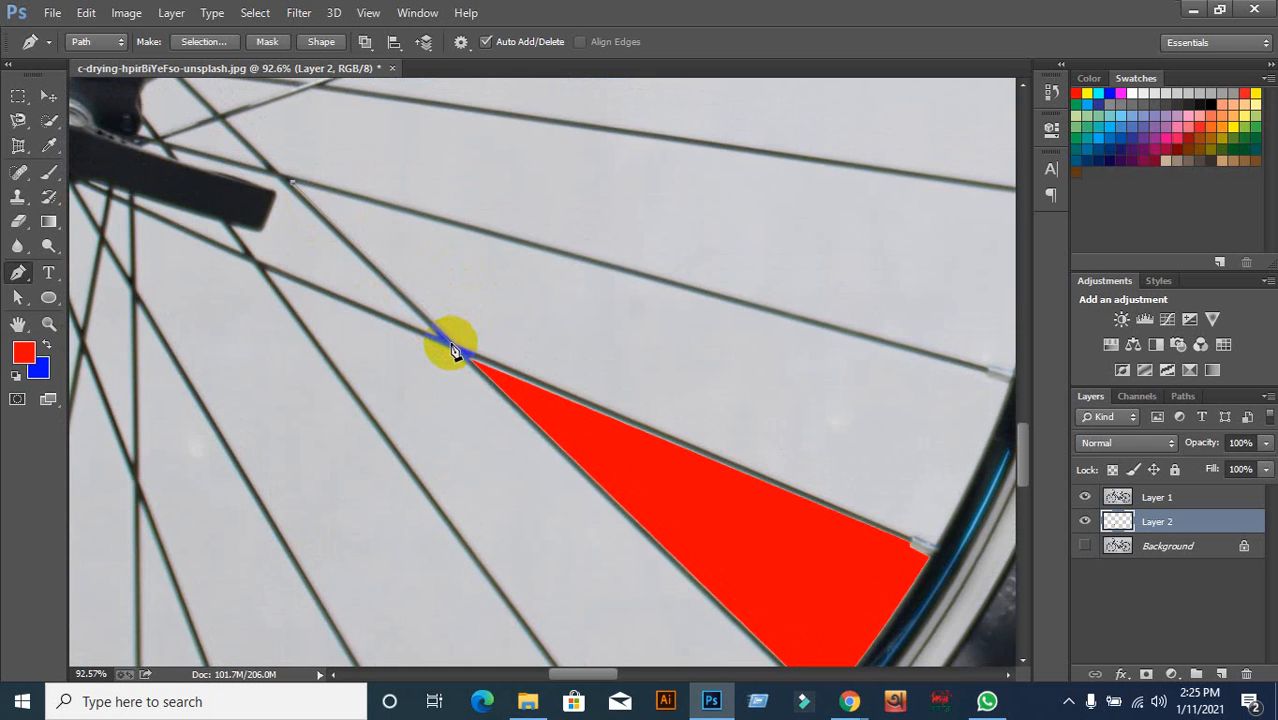
{"action": "left_click", "coordinate": [549, 391]}
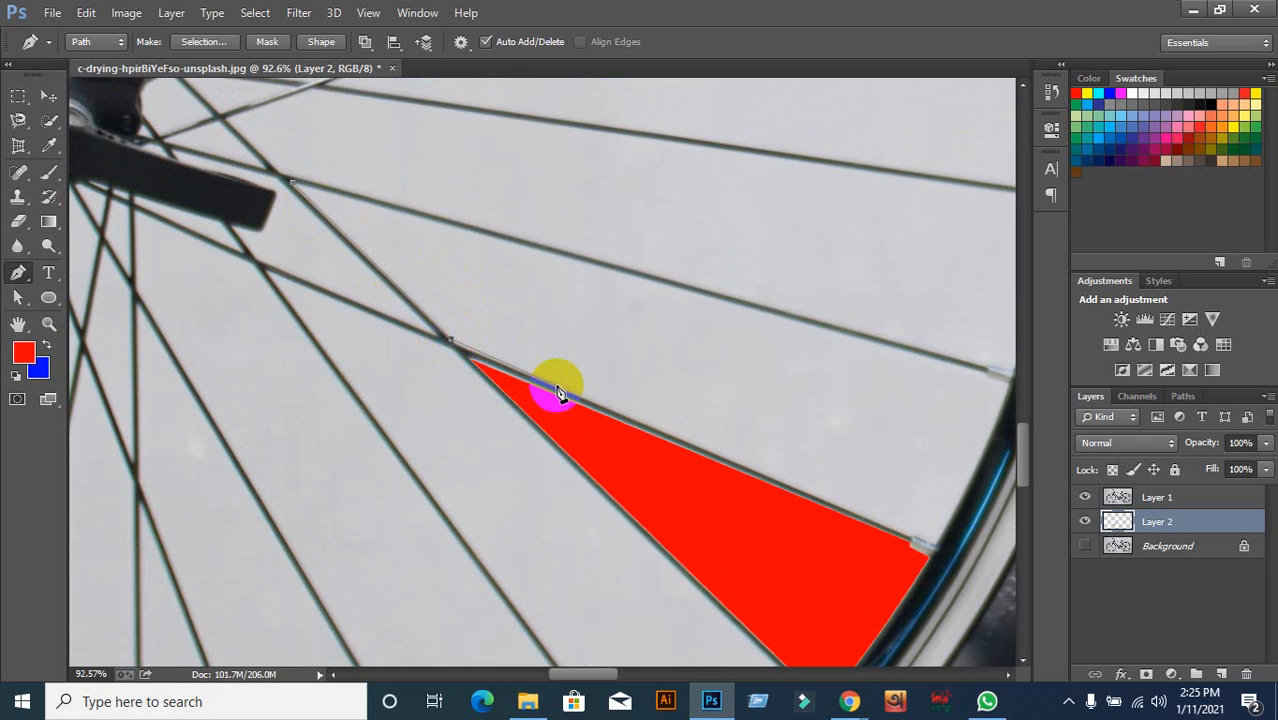
Continue the path around the lower spoke's nipple, along the rim and past the upper nipple, and close it at the upper spoke crossing
{"action": "left_click", "coordinate": [912, 548]}
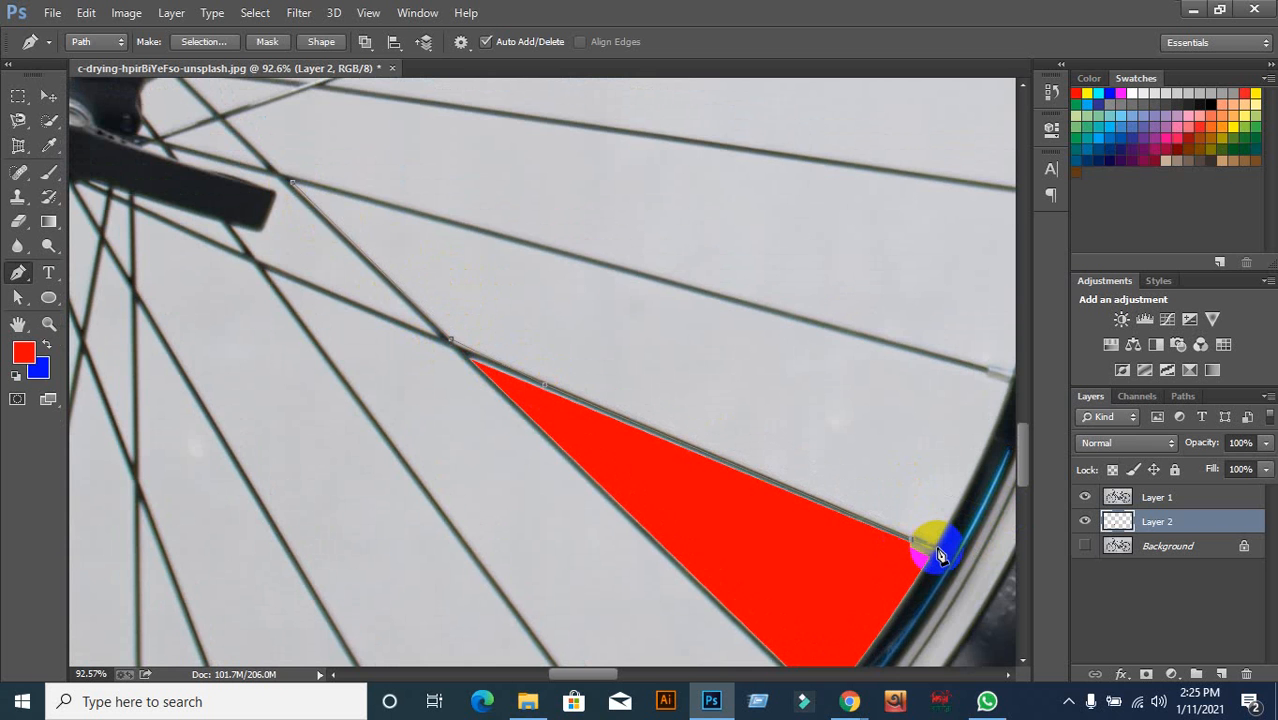
{"action": "left_click", "coordinate": [938, 552]}
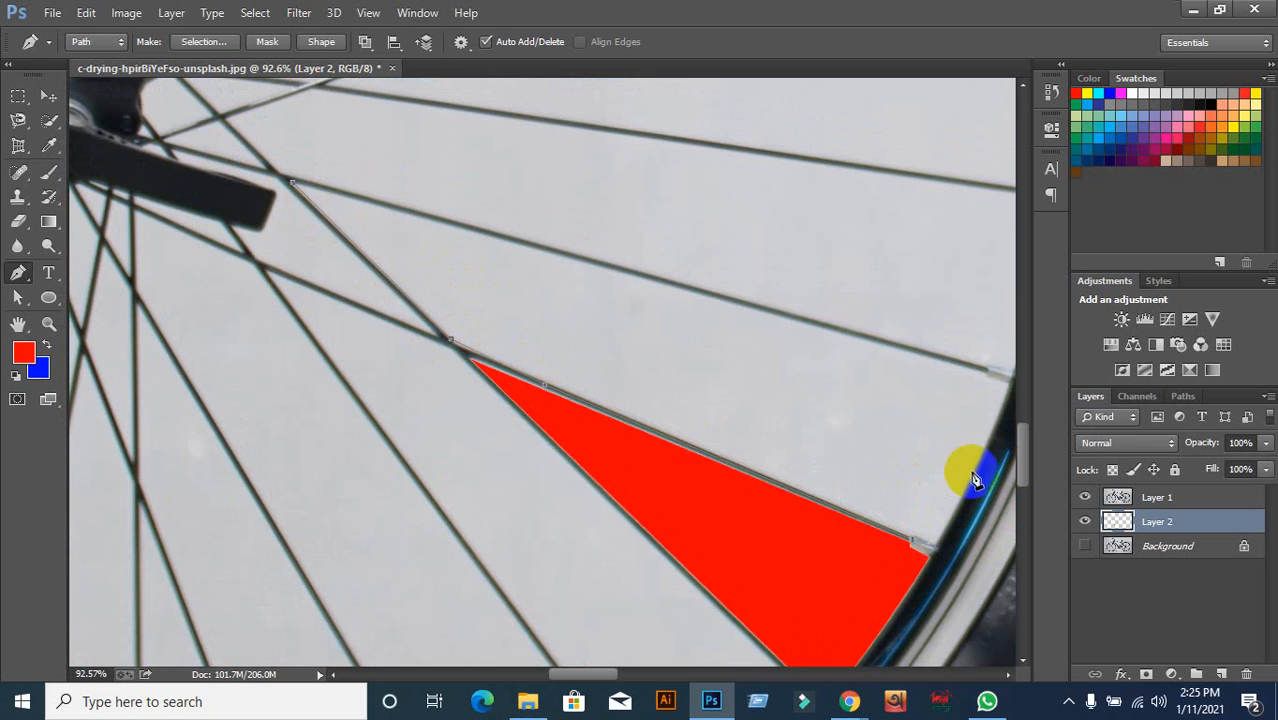
{"action": "left_click", "coordinate": [985, 377]}
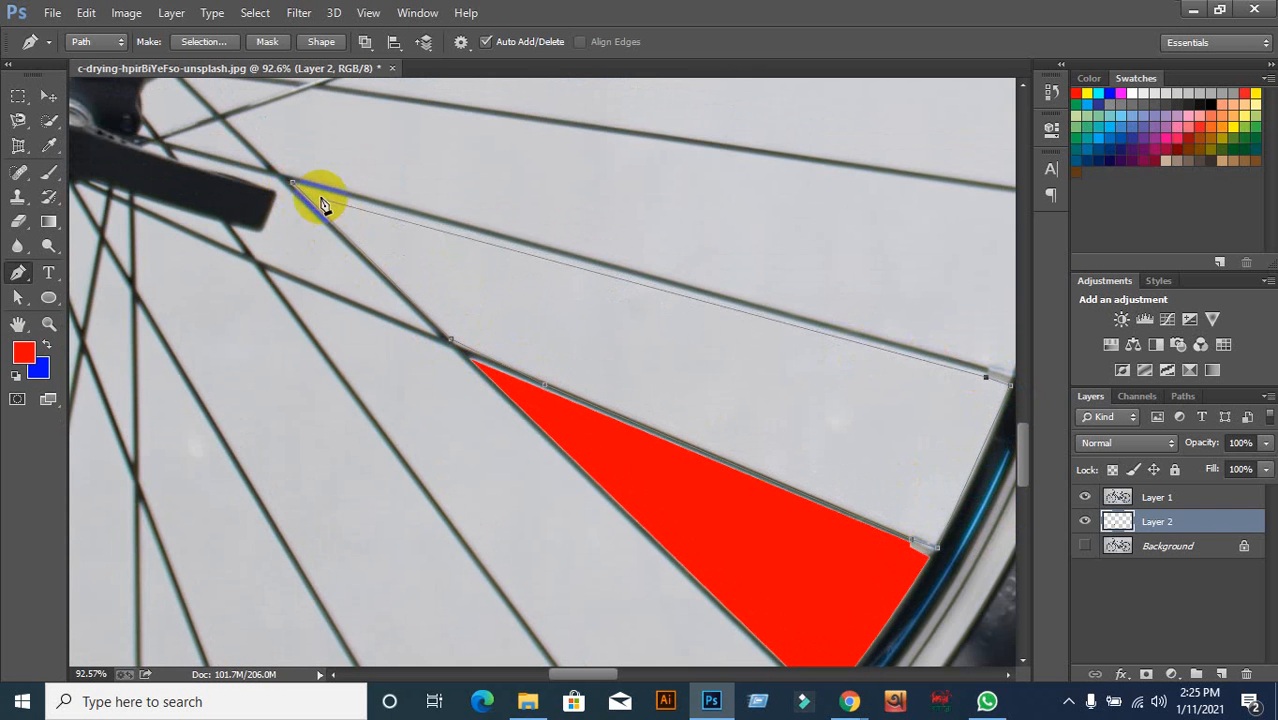
{"action": "left_click", "coordinate": [291, 187]}
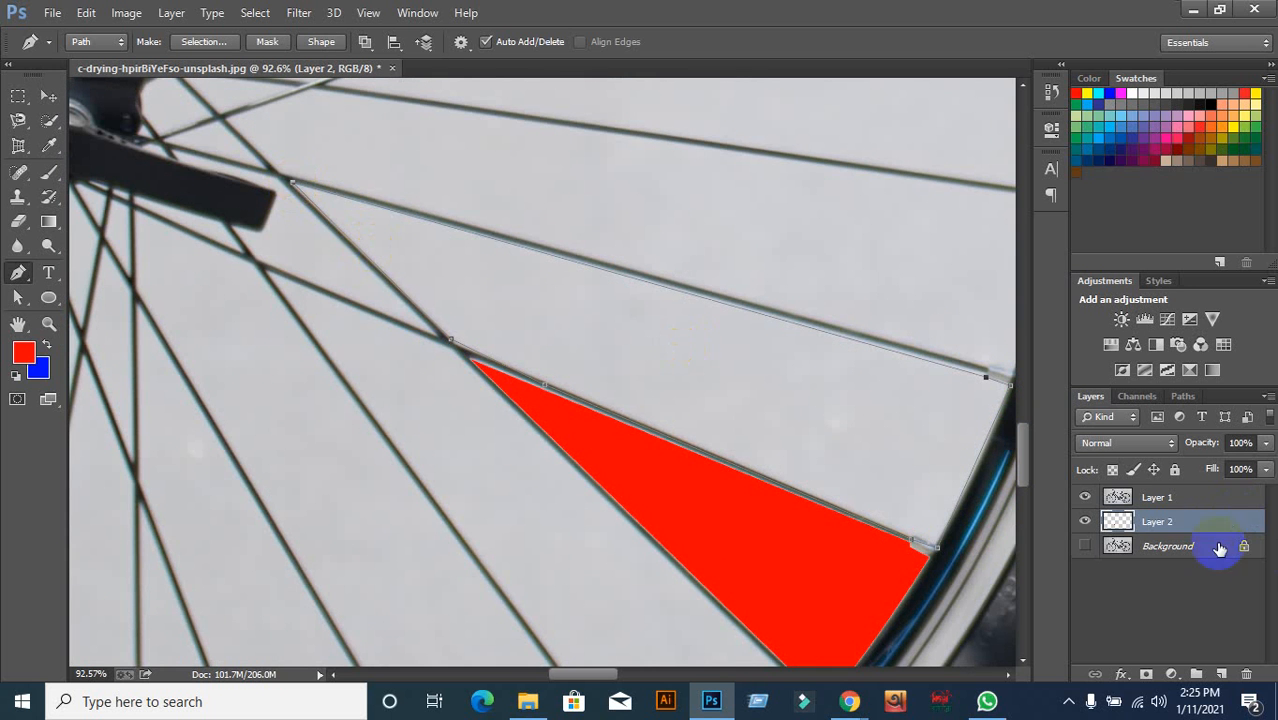
Turn the closed path into a selection and delete the second spoke gap from Layer 1
{"action": "left_click", "coordinate": [1160, 498]}
{"action": "key", "text": "ctrl+Return"}
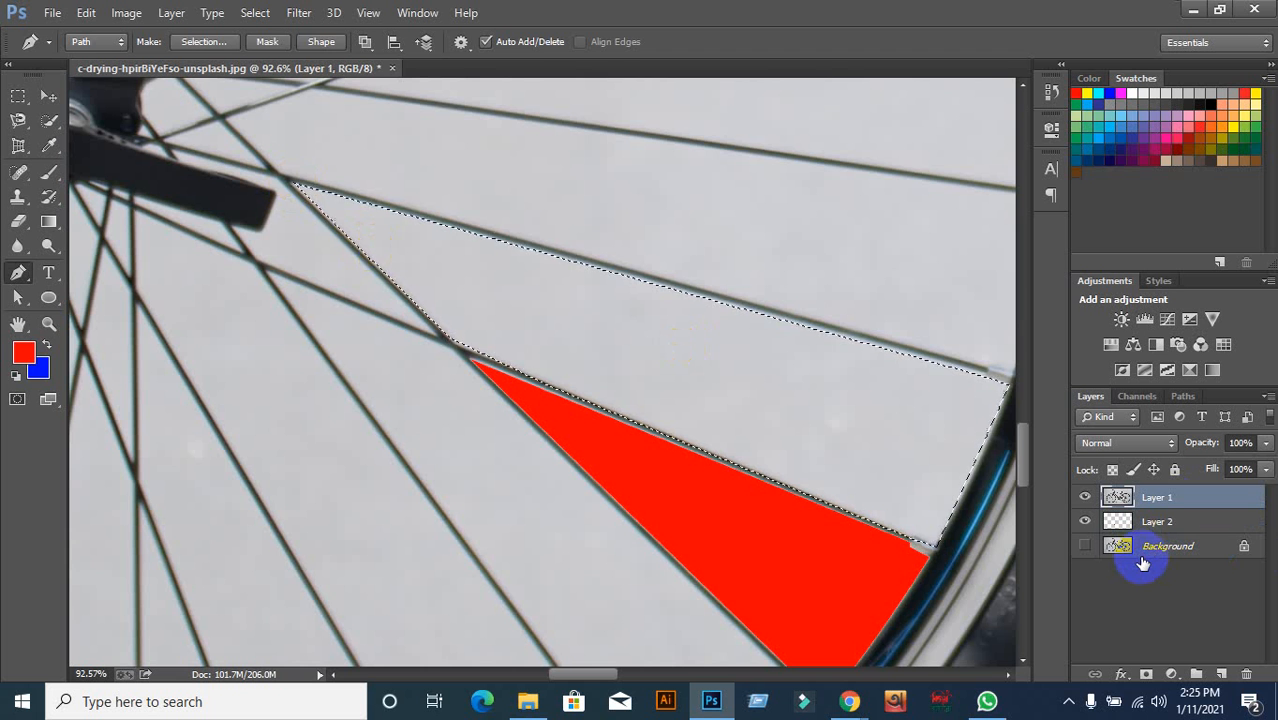
{"action": "key", "text": "Delete"}
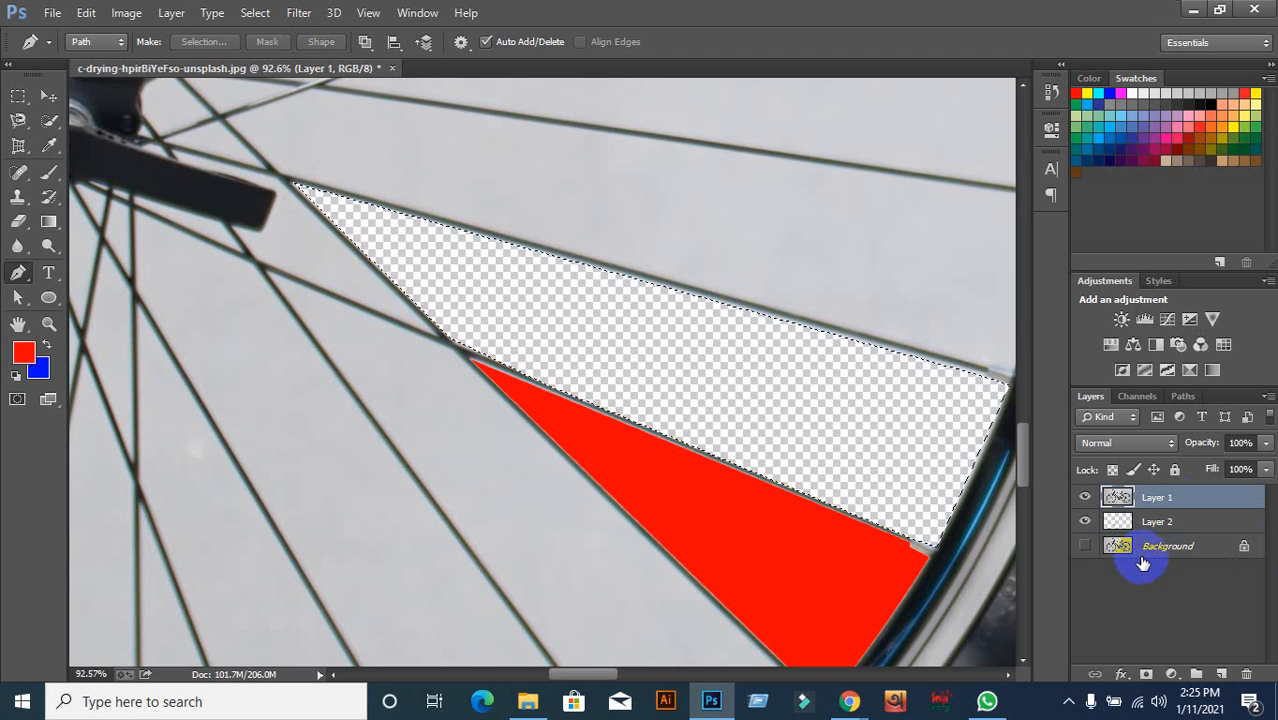
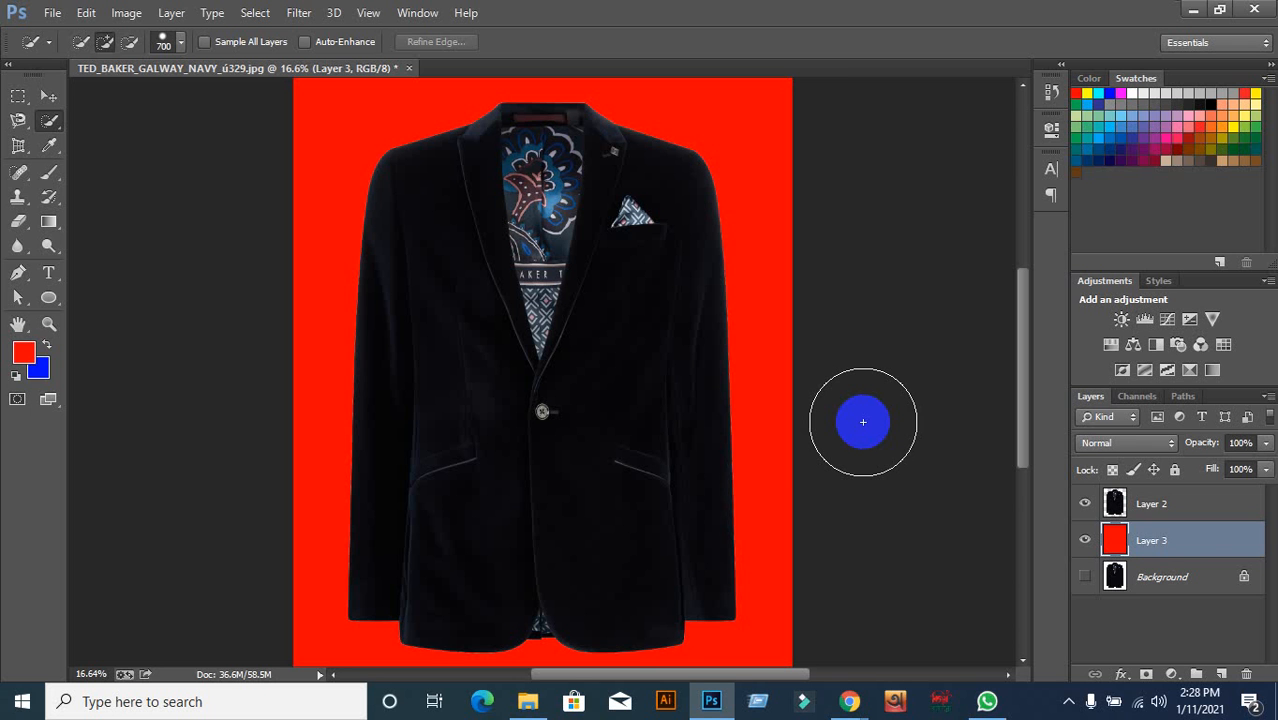
Check the participants in the Google Meet call window, and return to Photoshop
{"action": "left_click", "coordinate": [1141, 503]}
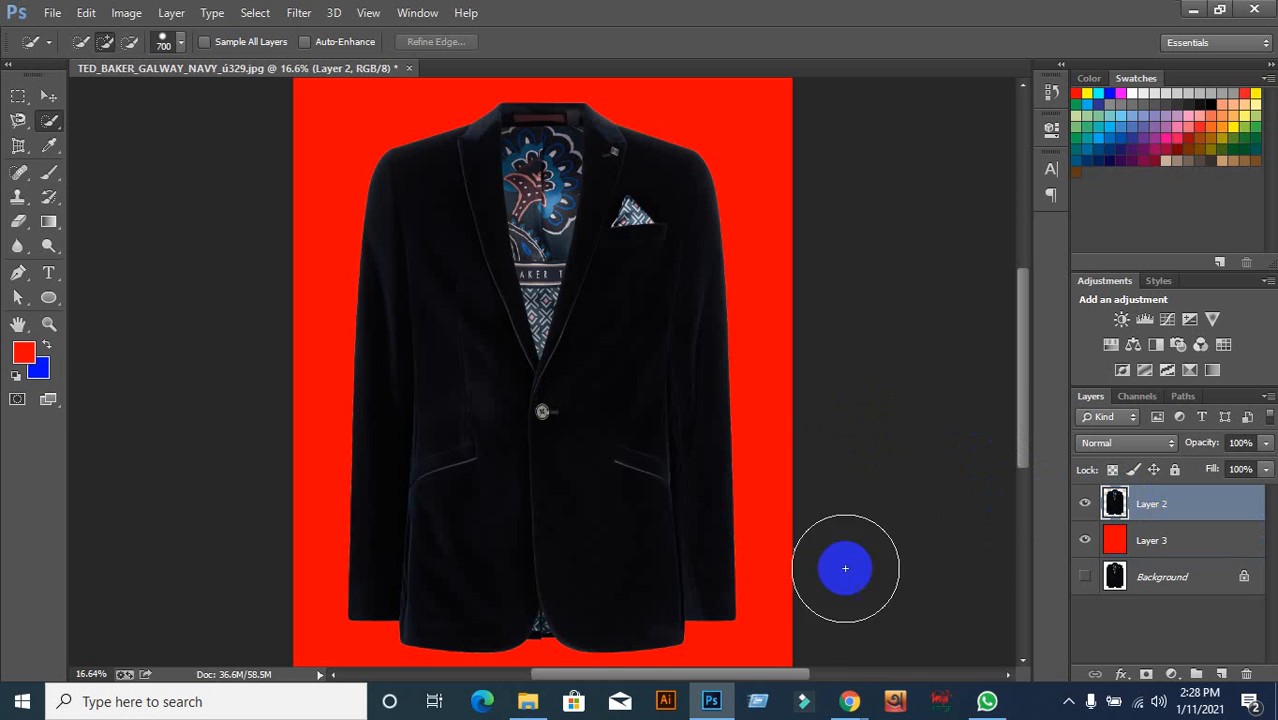
{"action": "mouse_move", "coordinate": [840, 695]}
{"action": "left_click", "coordinate": [736, 590]}
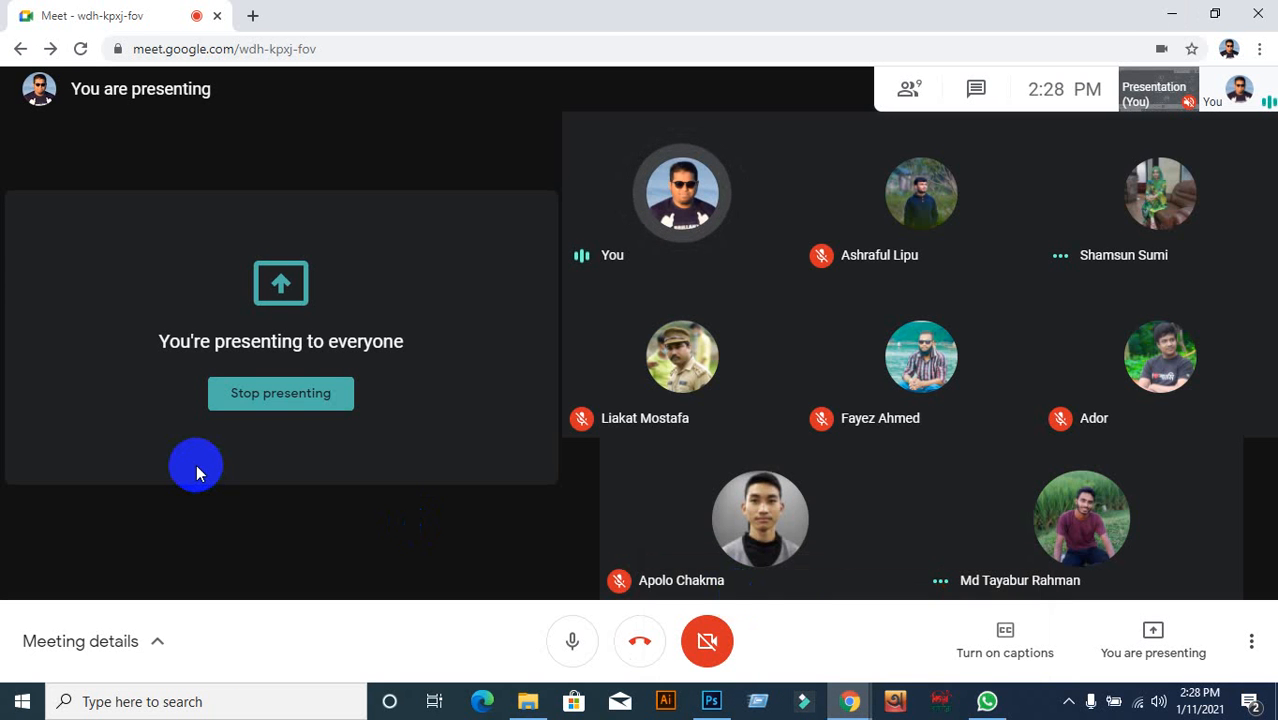
{"action": "left_click", "coordinate": [729, 713]}
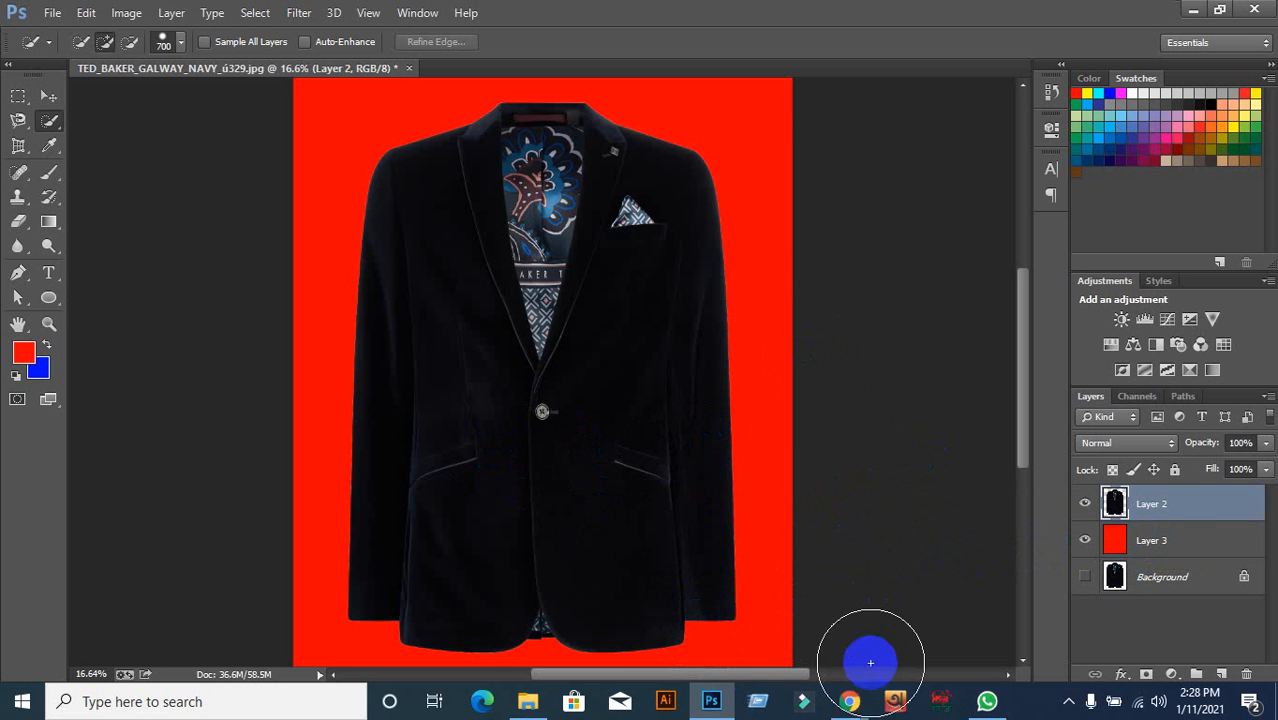
{"action": "mouse_move", "coordinate": [849, 706]}
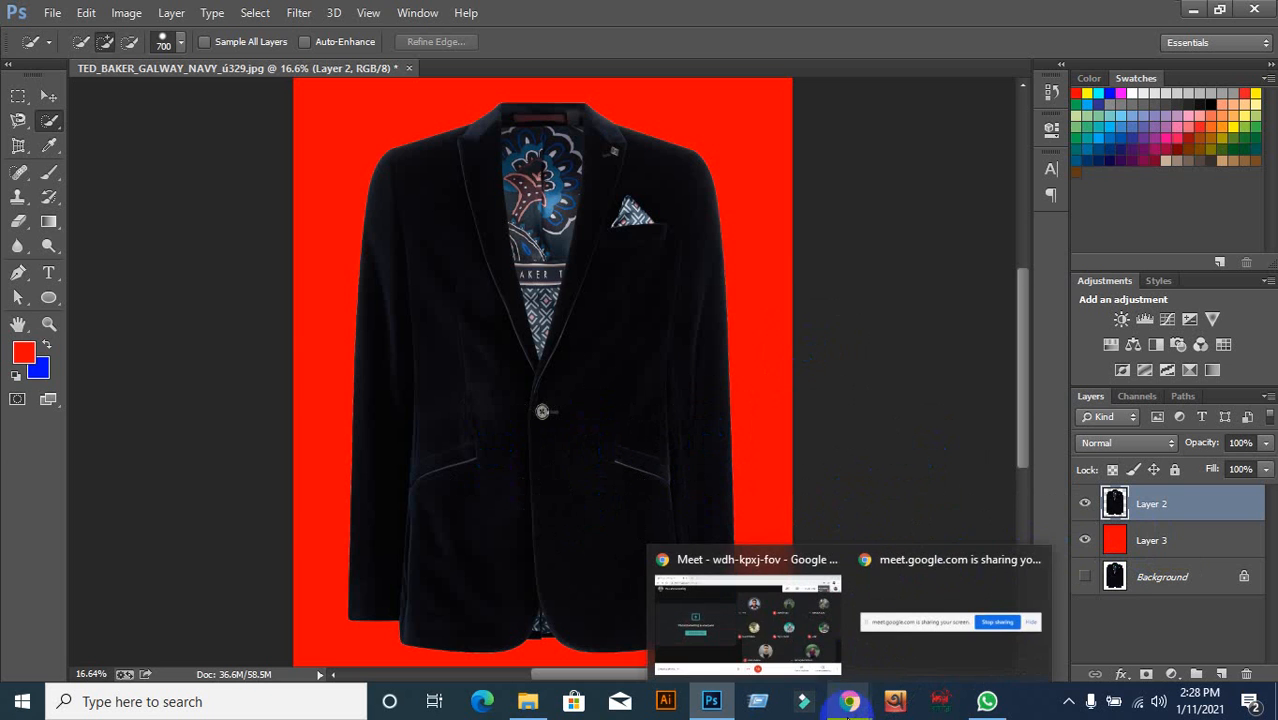
{"action": "left_click", "coordinate": [760, 625]}
{"action": "mouse_move", "coordinate": [677, 527]}
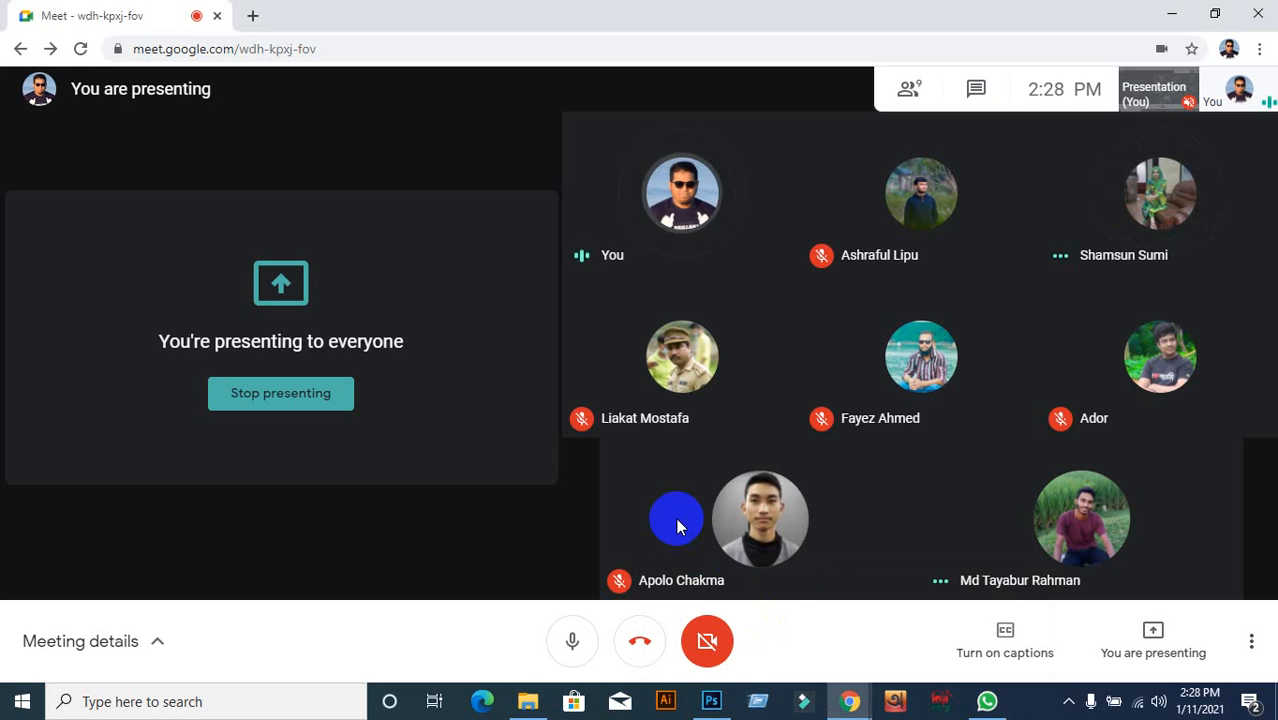
{"action": "left_click", "coordinate": [711, 701]}
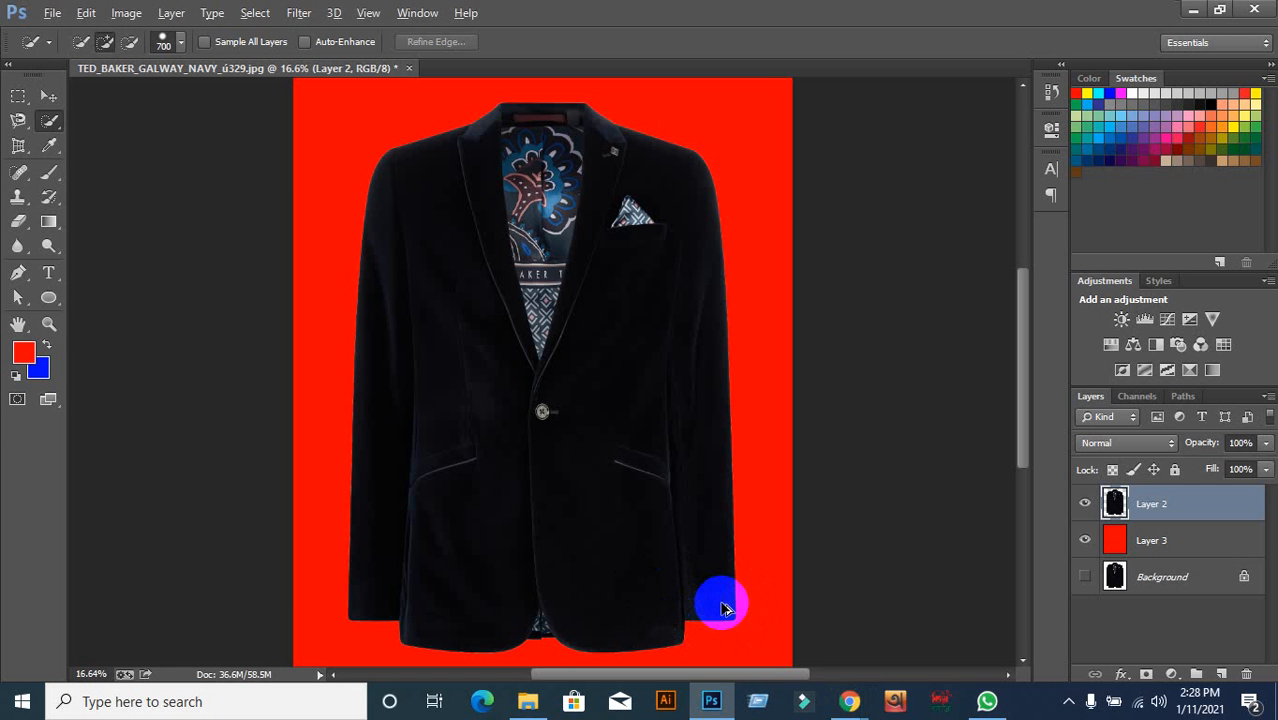
Undo the red layer and the jacket cutout steps back to the intact Layer 1 with no selection
{"action": "key", "text": "ctrl+alt+z"}
{"action": "key", "text": "ctrl+alt+z"}
{"action": "key", "text": "ctrl+alt+z"}
{"action": "key", "text": "ctrl+alt+z"}
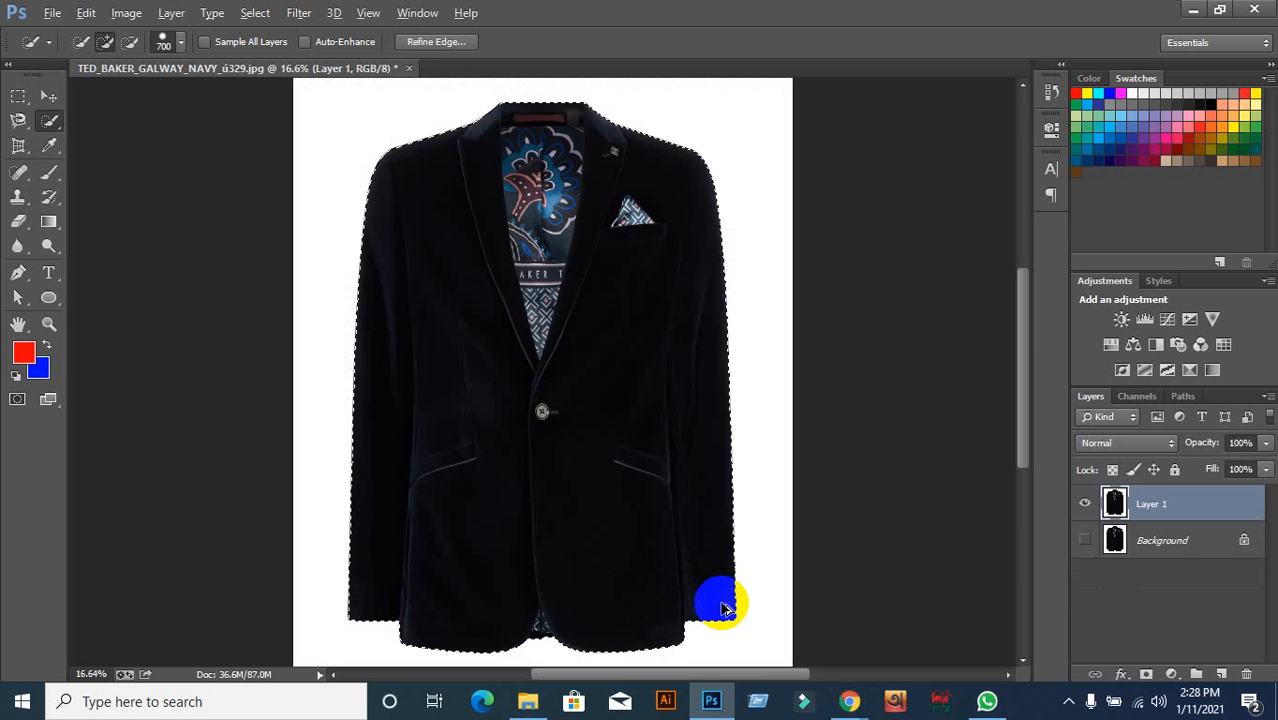
{"action": "key", "text": "ctrl+alt+z"}
{"action": "key", "text": "ctrl+alt+z"}
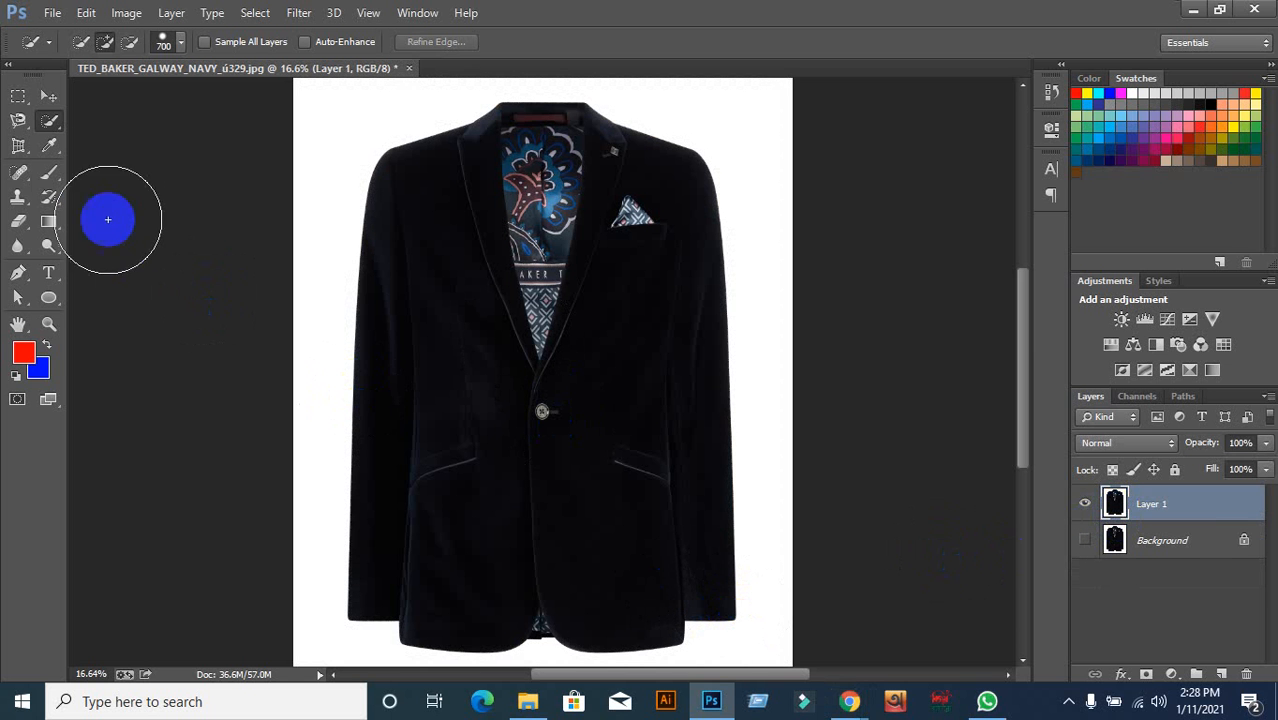
Select the white background around the jacket with the Magic Wand, delete it from Layer 1, and deselect
{"action": "left_click", "coordinate": [49, 95]}
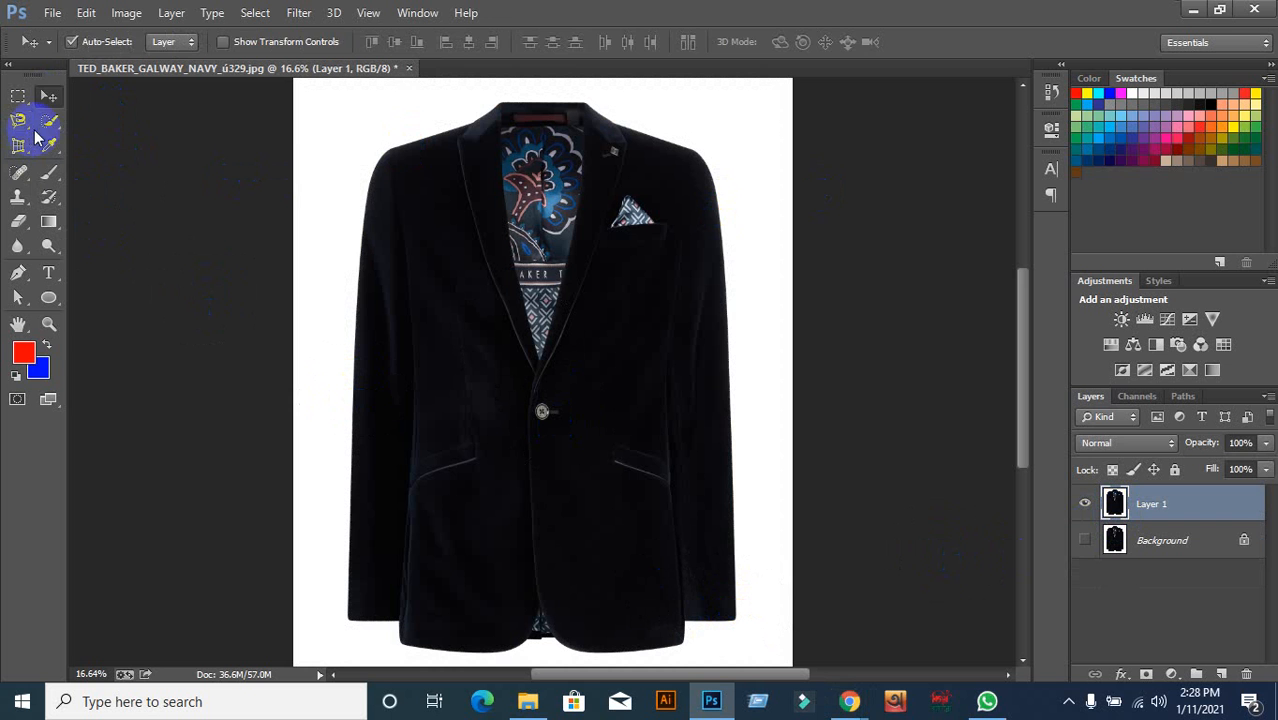
{"action": "left_click_drag", "start_coordinate": [49, 120], "coordinate": [143, 134]}
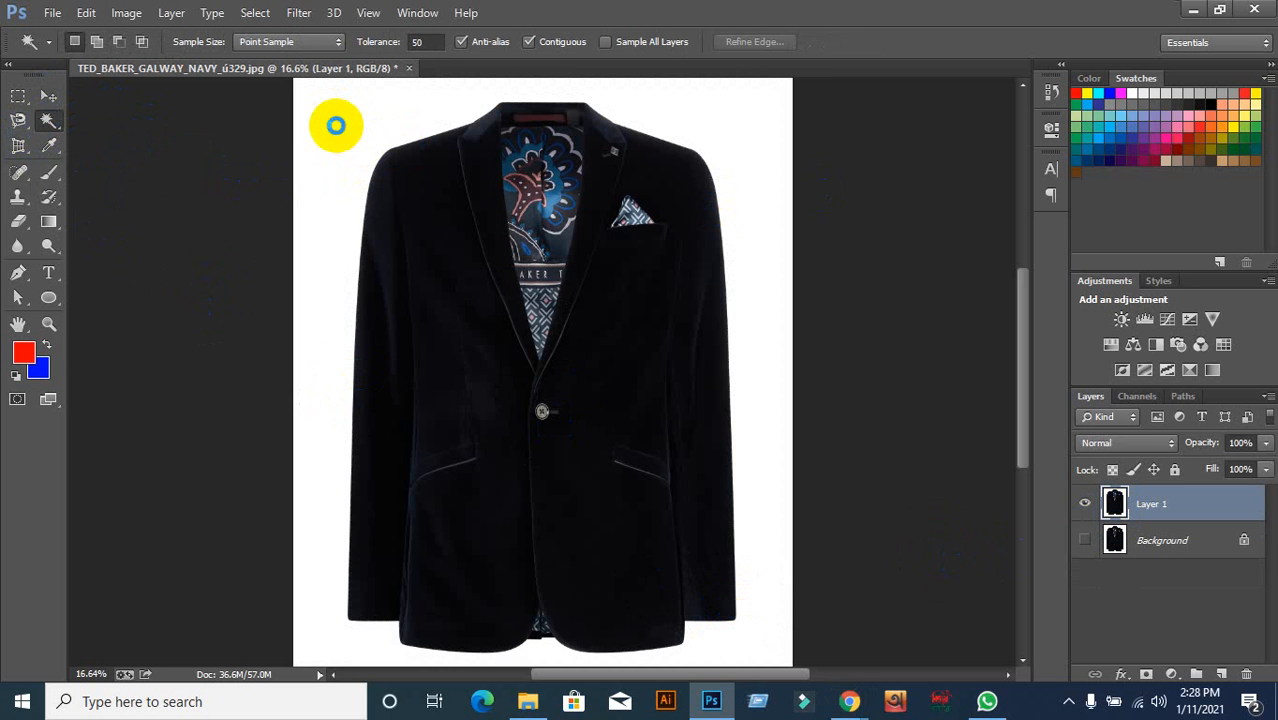
{"action": "left_click", "coordinate": [336, 125]}
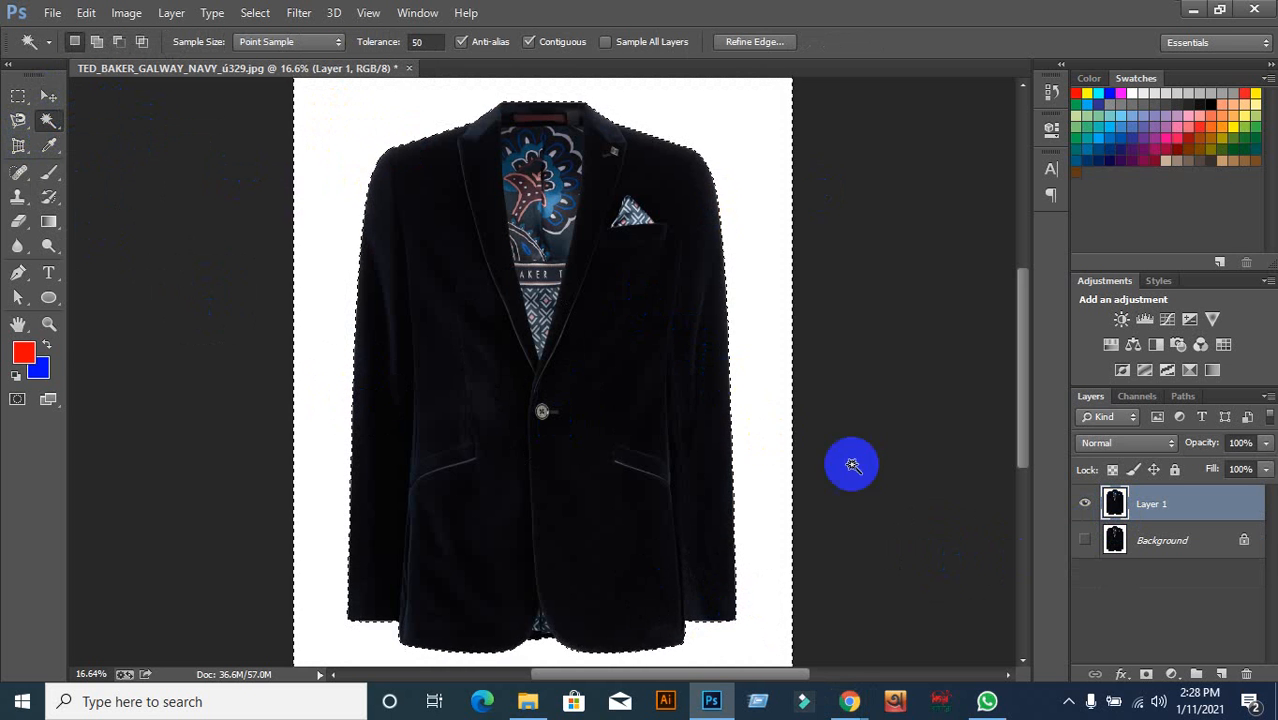
{"action": "key", "text": "Delete"}
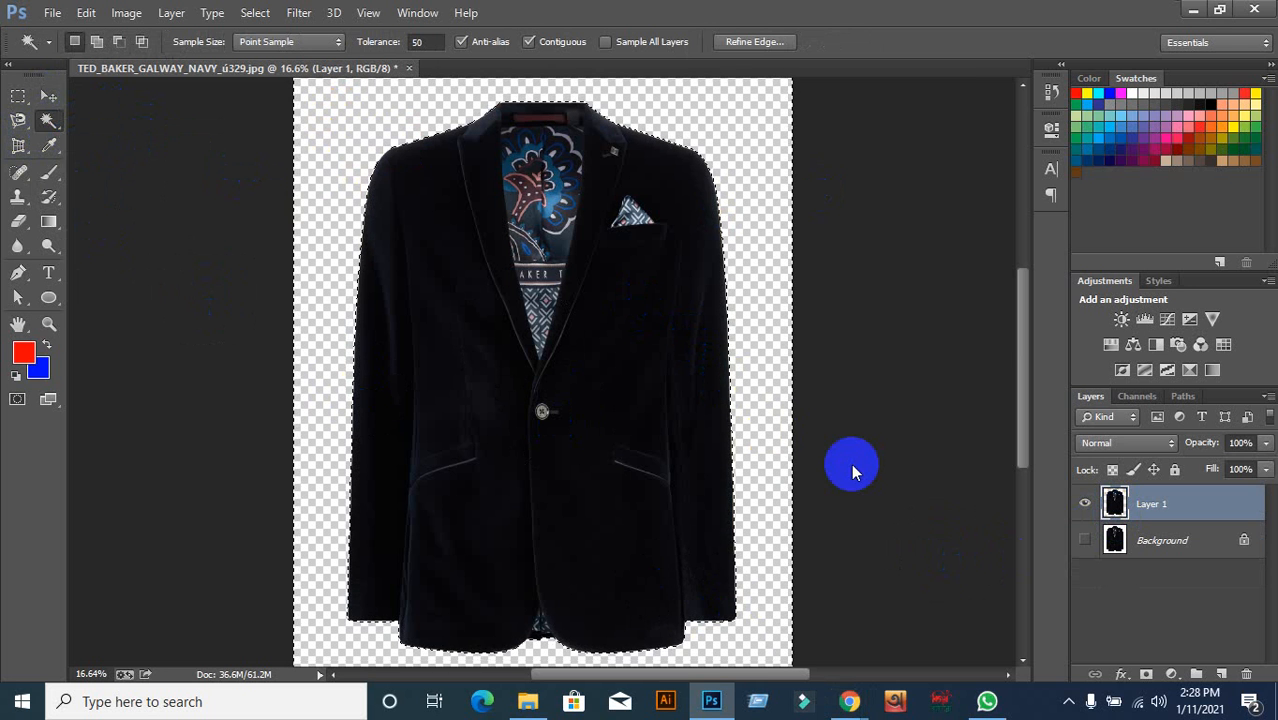
{"action": "left_click", "coordinate": [853, 463]}
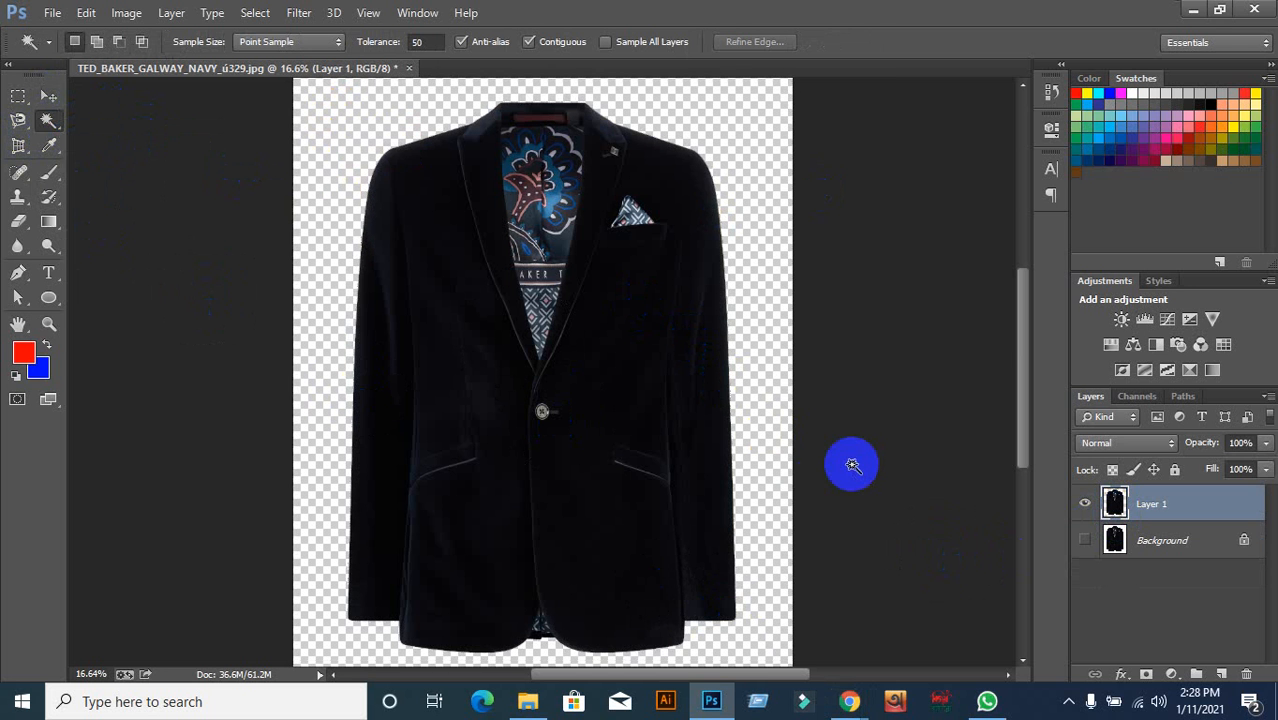
Add a new layer, move it beneath Layer 1, and fill it with red
{"action": "left_click", "coordinate": [1221, 674]}
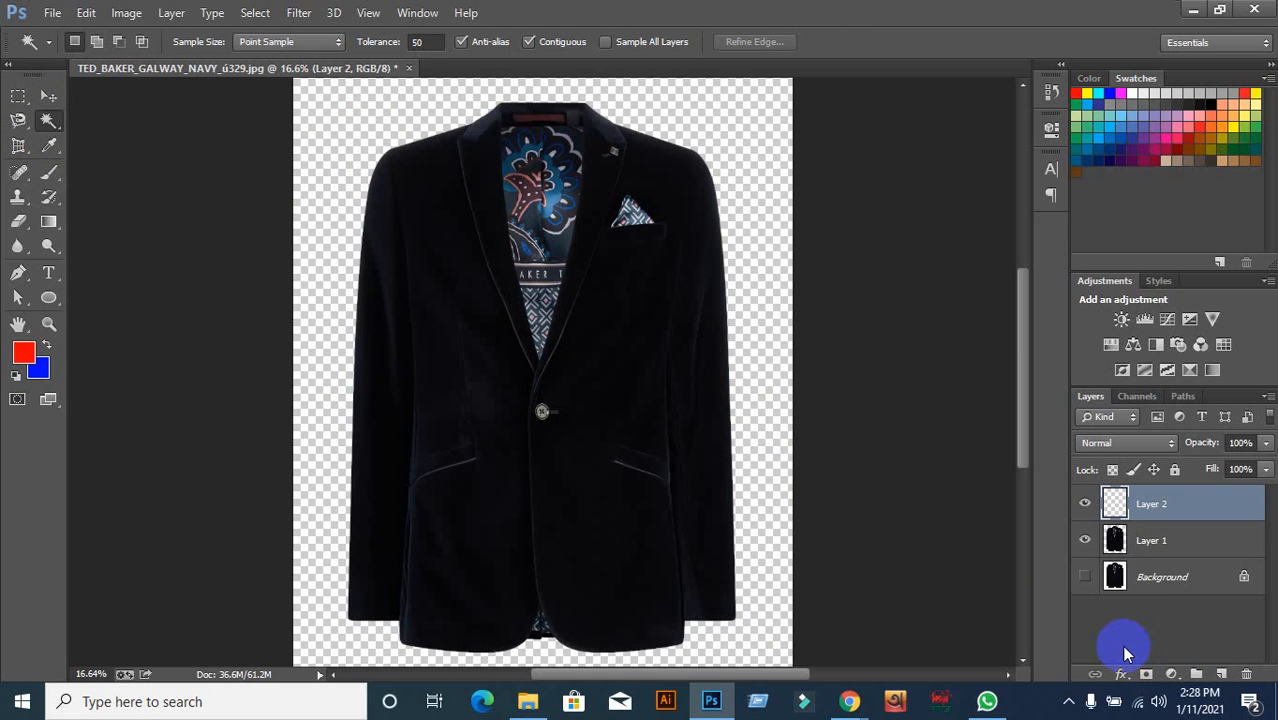
{"action": "key", "text": "ctrl+bracketleft"}
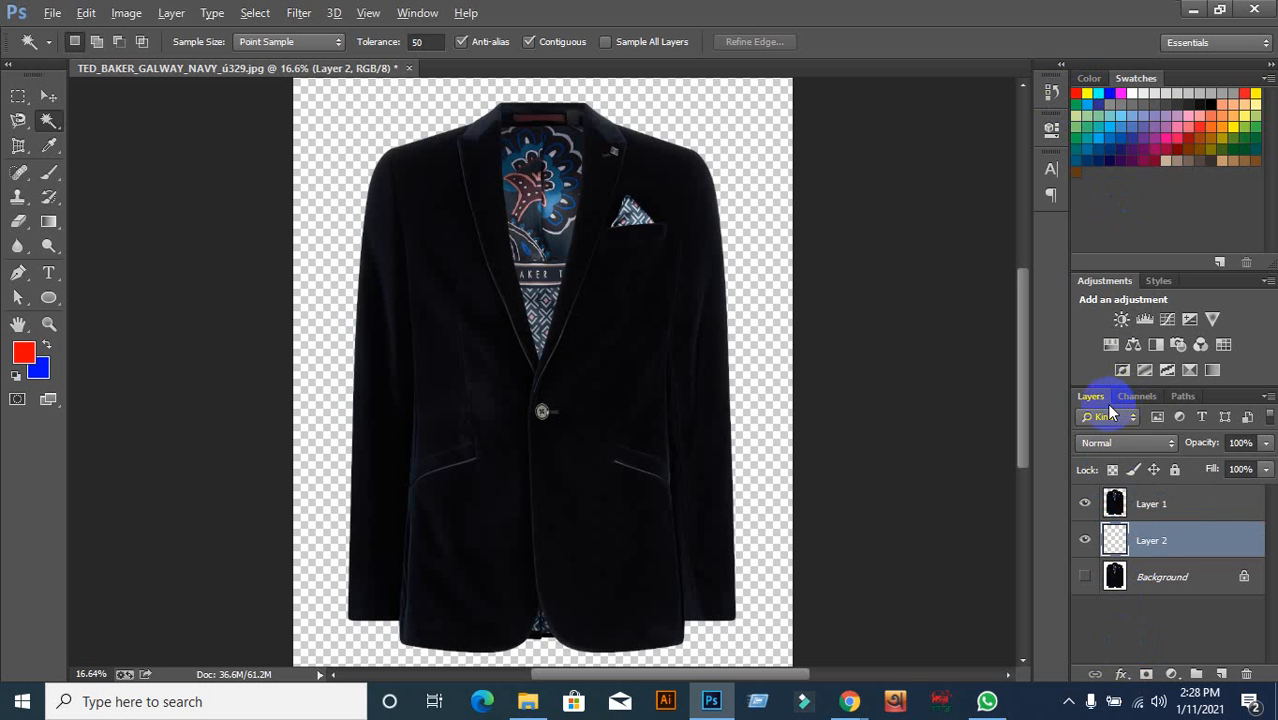
{"action": "key", "text": "alt+BackSpace"}
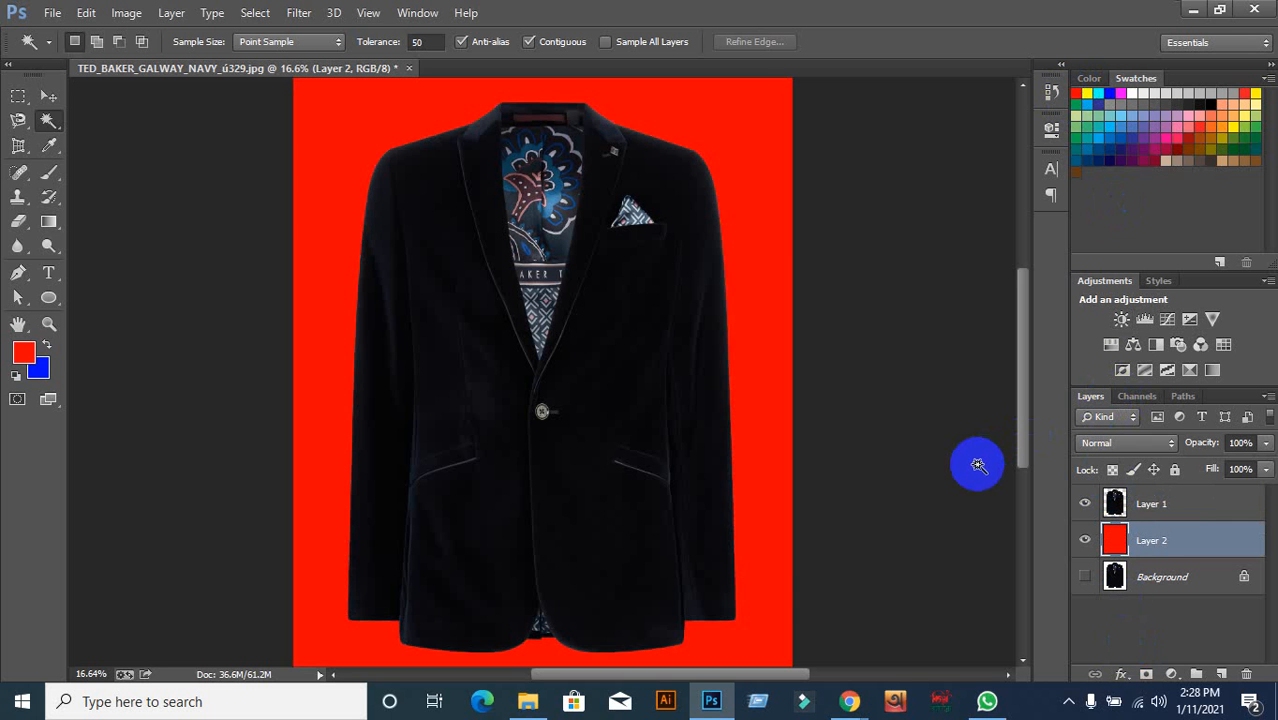
Undo the red layer, the background deletion and the Magic Wand selection
{"action": "key", "text": "ctrl+alt+z"}
{"action": "key", "text": "ctrl+alt+z"}
{"action": "key", "text": "ctrl+alt+z"}
{"action": "key", "text": "ctrl+alt+z"}
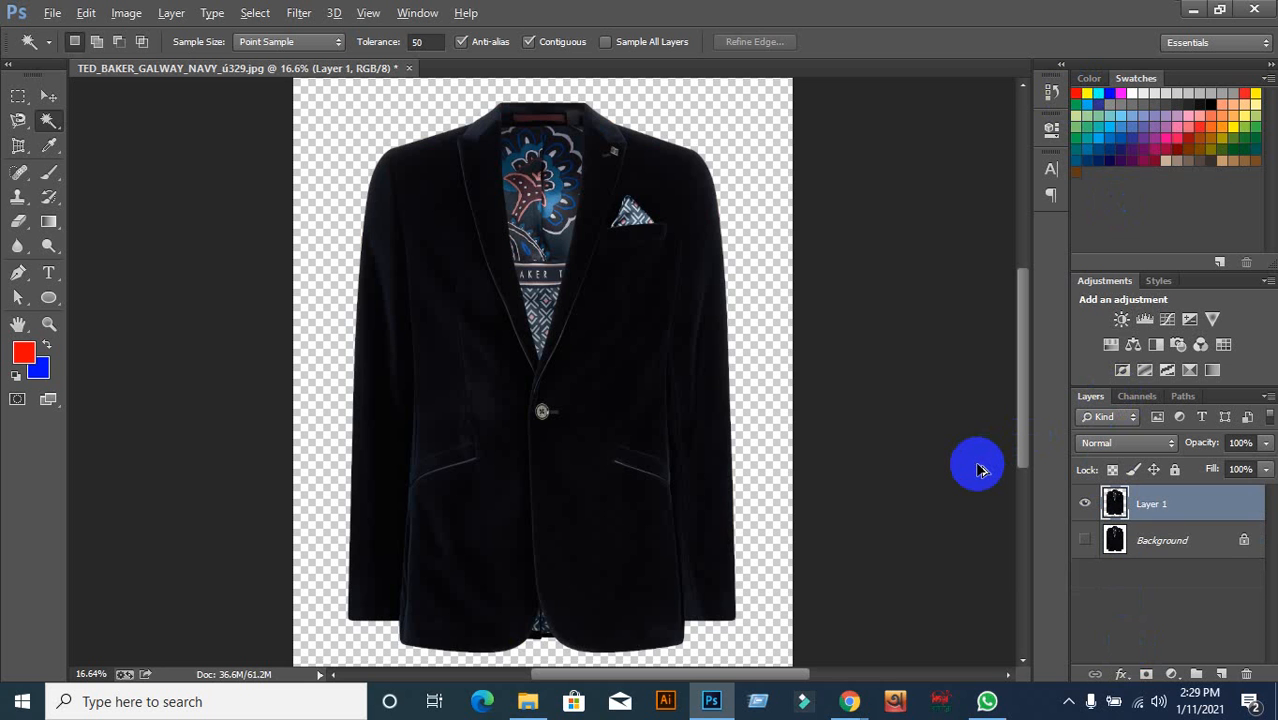
{"action": "key", "text": "ctrl+alt+z"}
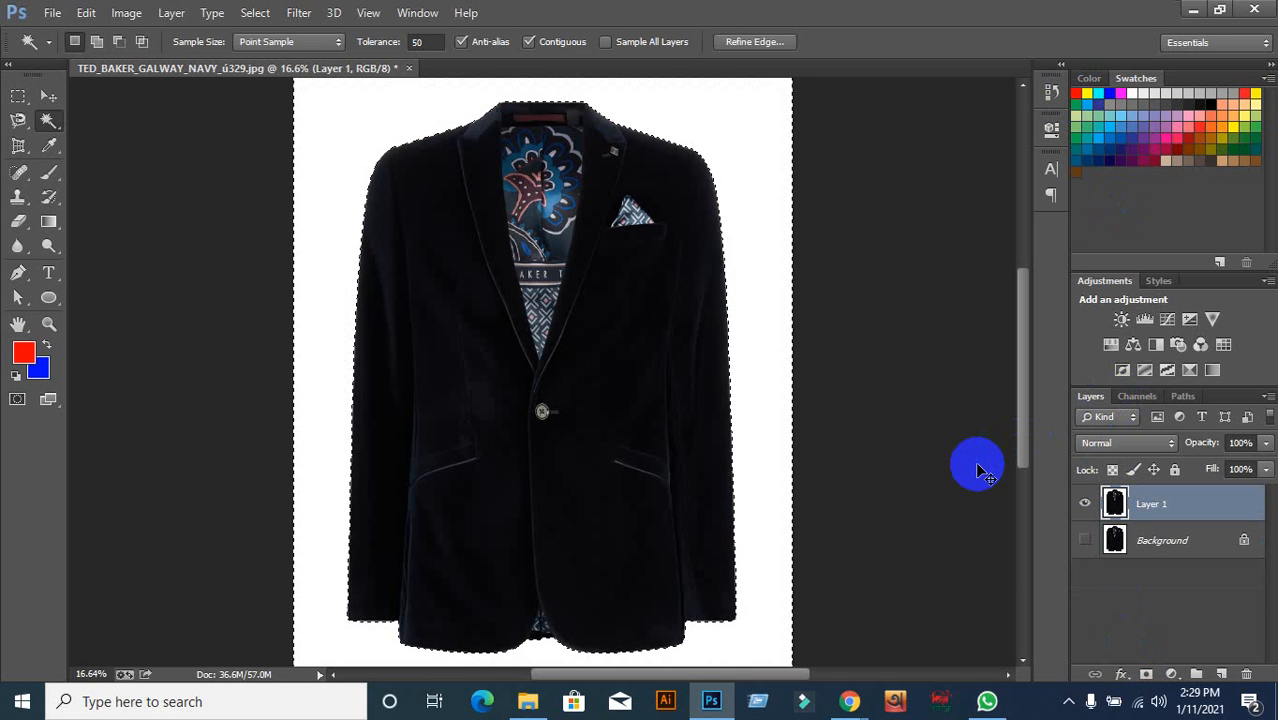
{"action": "key", "text": "ctrl+alt+z"}
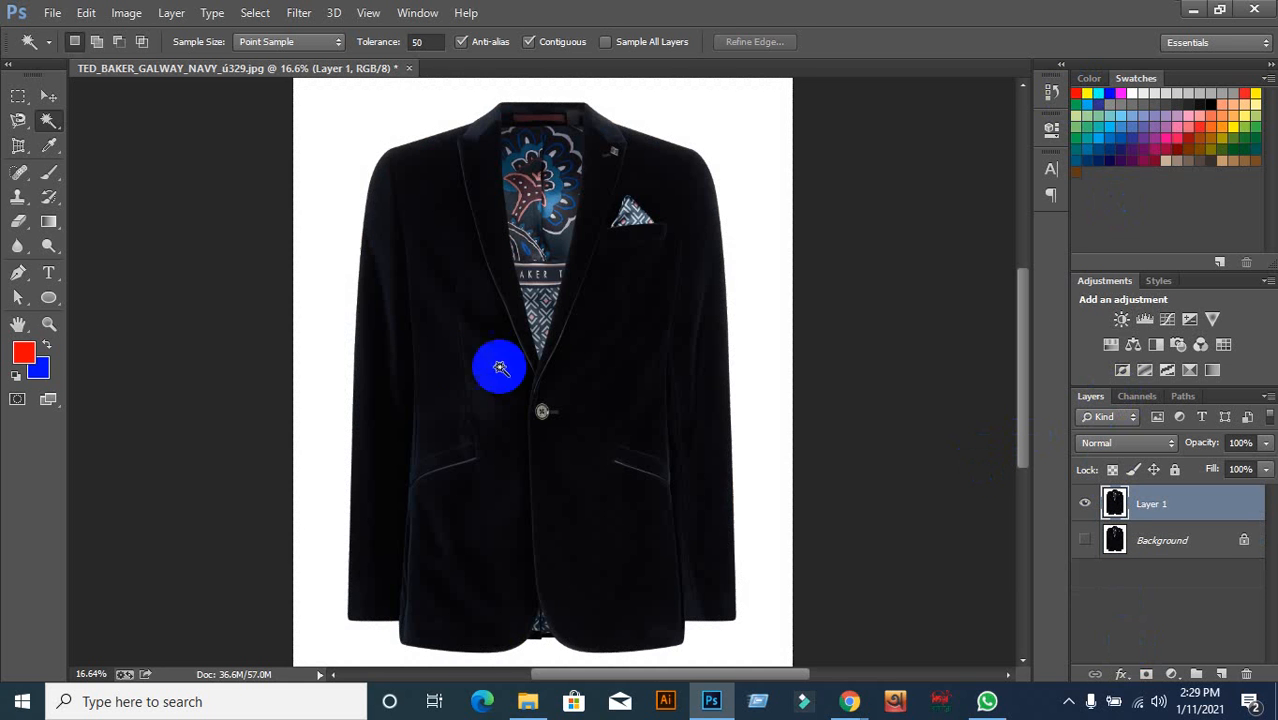
Select the jacket with Quick Selection, invert the selection, delete the background from Layer 1, and deselect
{"action": "right_click", "coordinate": [48, 120]}
{"action": "left_click", "coordinate": [146, 118]}
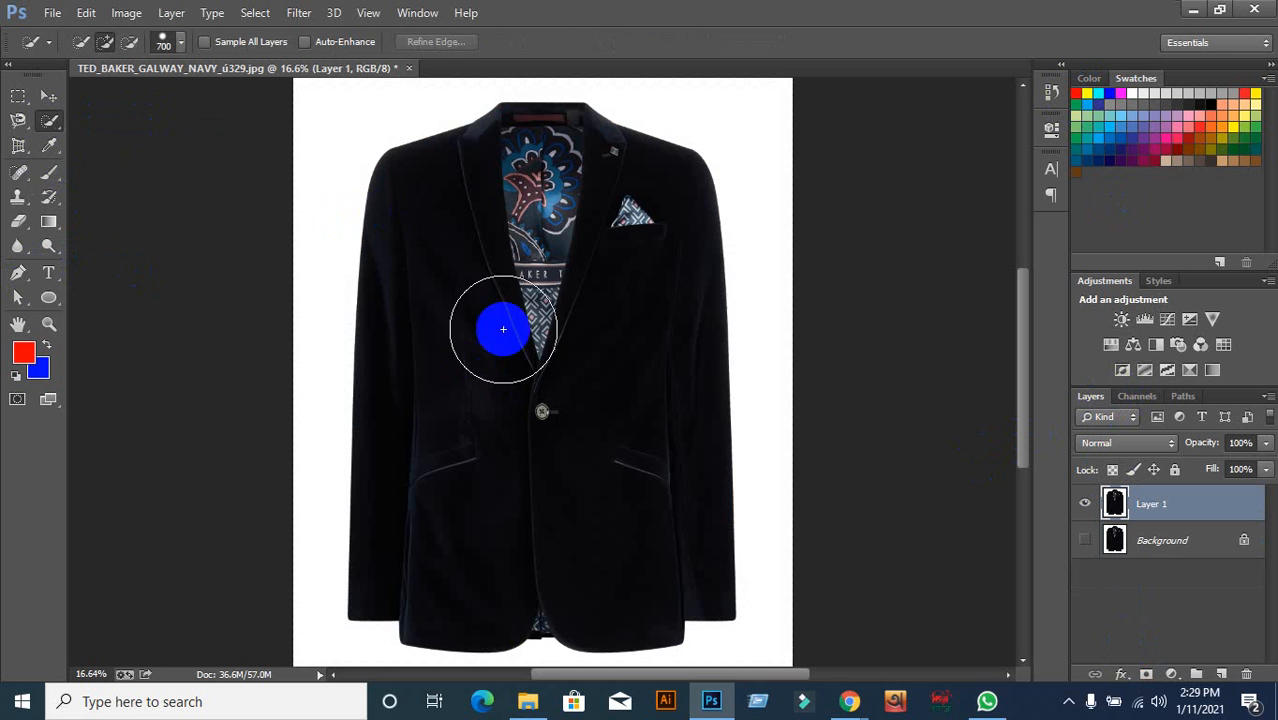
{"action": "mouse_move", "coordinate": [496, 346]}
{"action": "left_mouse_down"}
{"action": "mouse_move", "coordinate": [522, 294]}
{"action": "mouse_move", "coordinate": [573, 285]}
{"action": "mouse_move", "coordinate": [585, 337]}
{"action": "mouse_move", "coordinate": [572, 240]}
{"action": "left_mouse_up"}
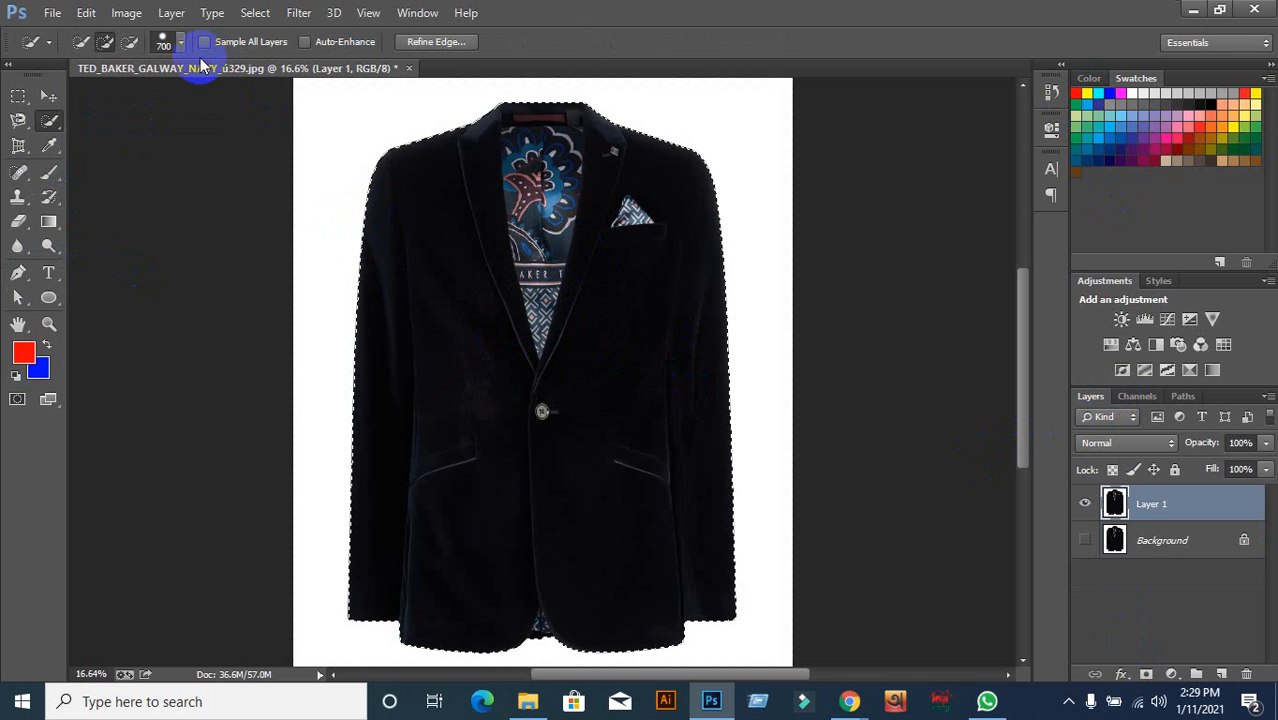
{"action": "left_click", "coordinate": [255, 13]}
{"action": "left_click", "coordinate": [284, 84]}
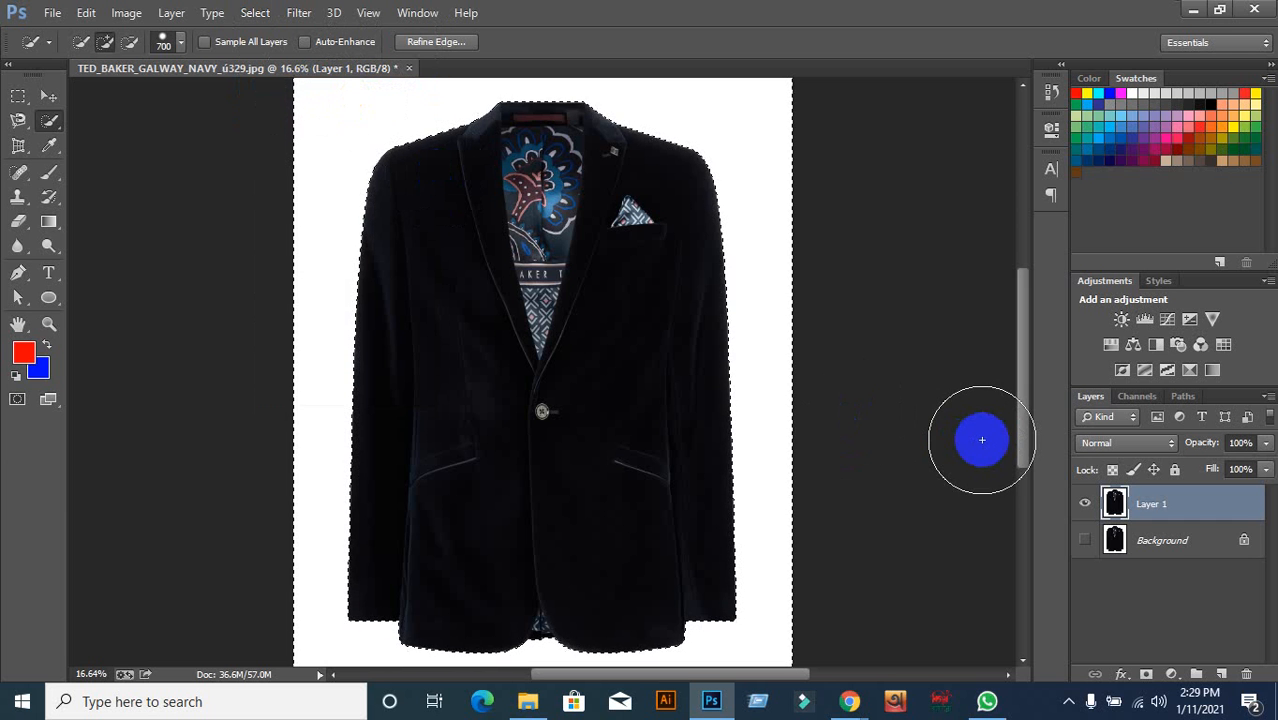
{"action": "key", "text": "Delete"}
{"action": "key", "text": "ctrl+d"}
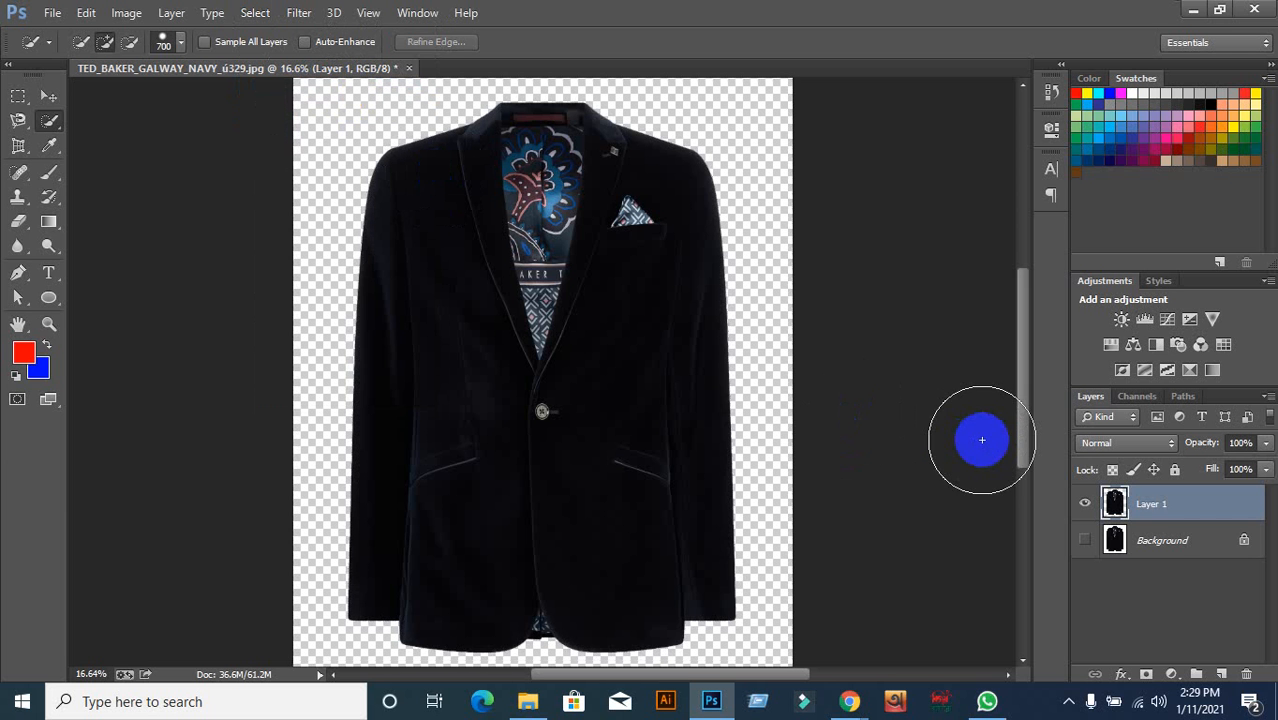
Add a red-filled layer beneath Layer 1, and try the layer order by moving it above the jacket and back below
{"action": "left_click", "coordinate": [1221, 674]}
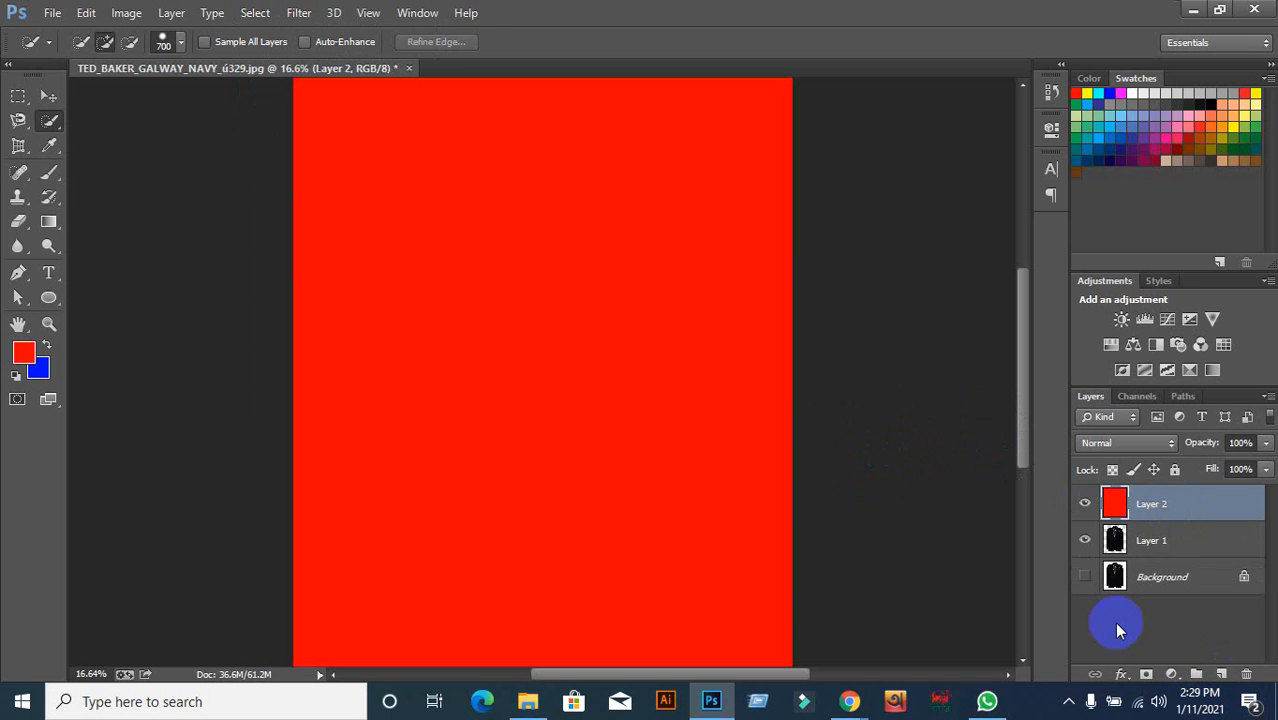
{"action": "key", "text": "ctrl+bracketleft"}
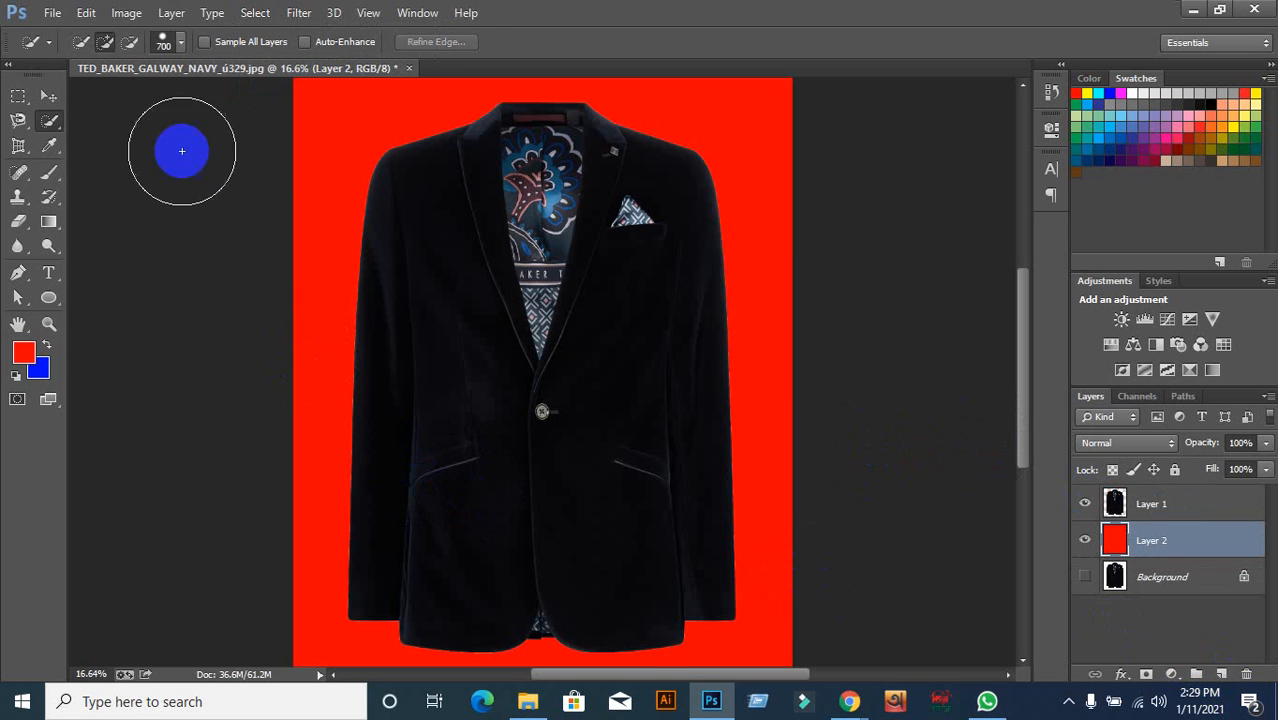
{"action": "left_click", "coordinate": [48, 96]}
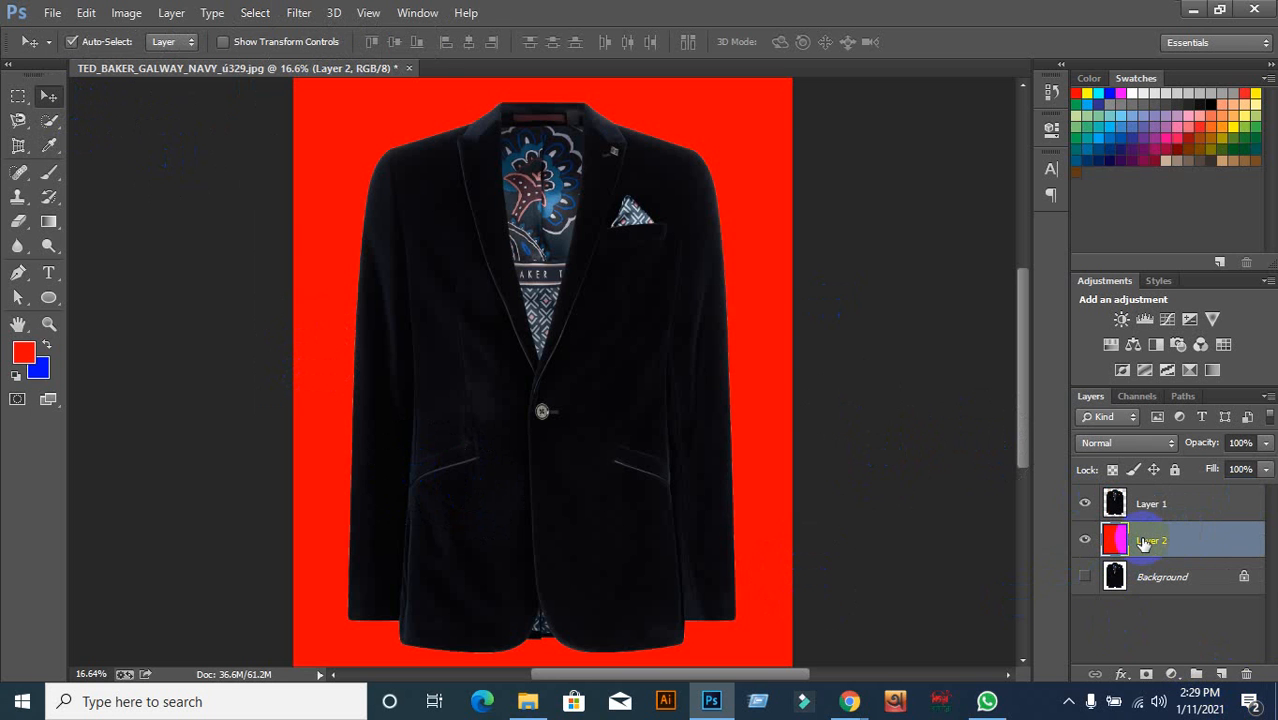
{"action": "key", "text": "ctrl+bracketright"}
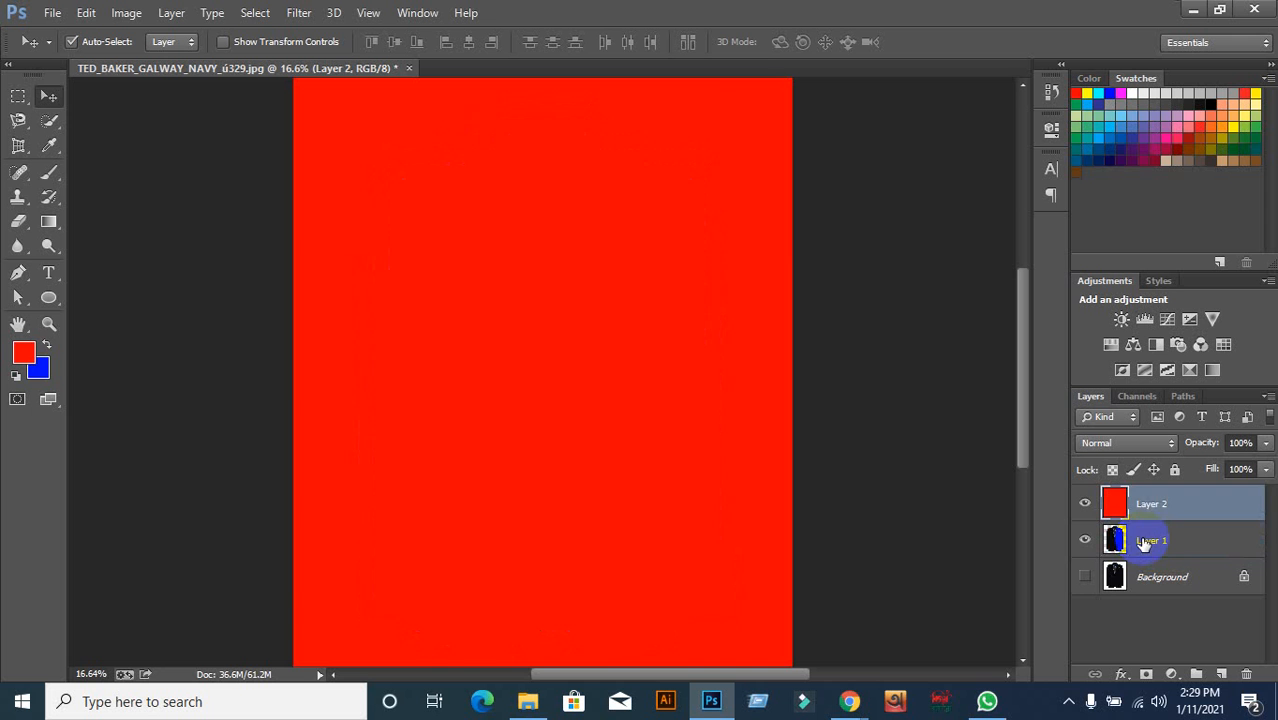
{"action": "key", "text": "ctrl+bracketleft"}
Delete the red layer, undo the background removal from Layer 1, and clear the selection
{"action": "key", "text": "Delete"}
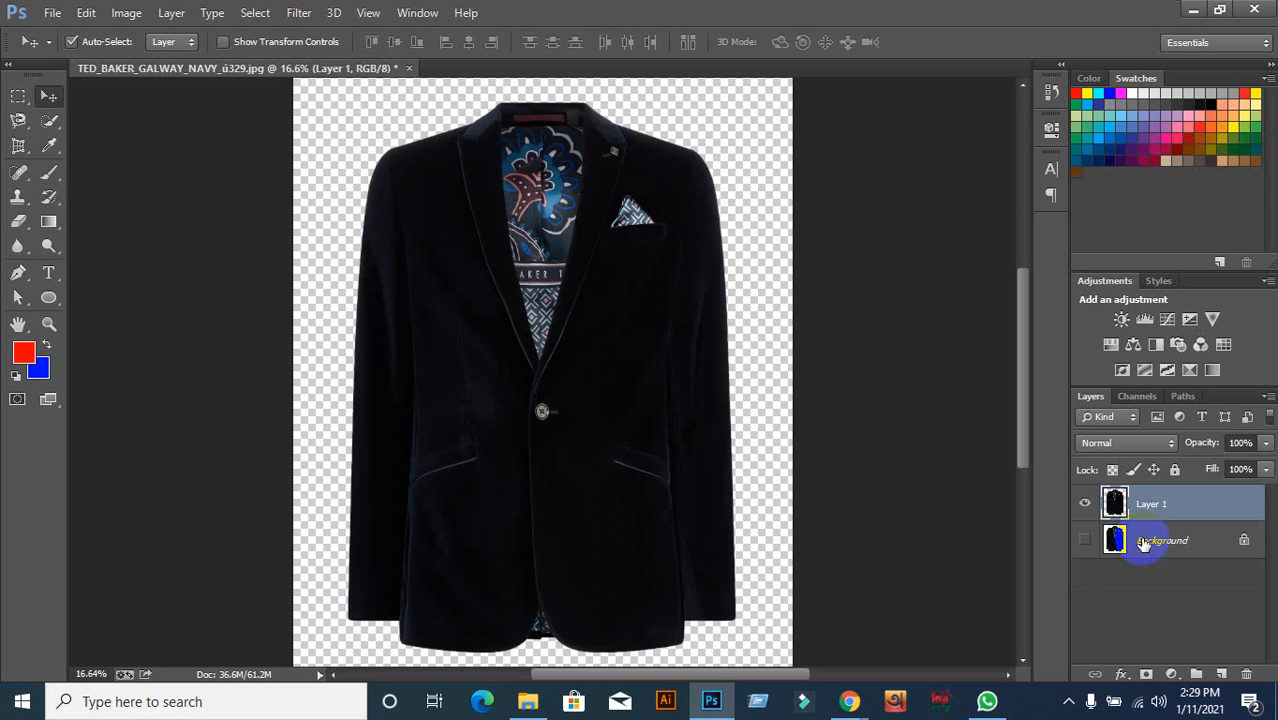
{"action": "left_click", "coordinate": [1110, 495], "text": "ctrl"}
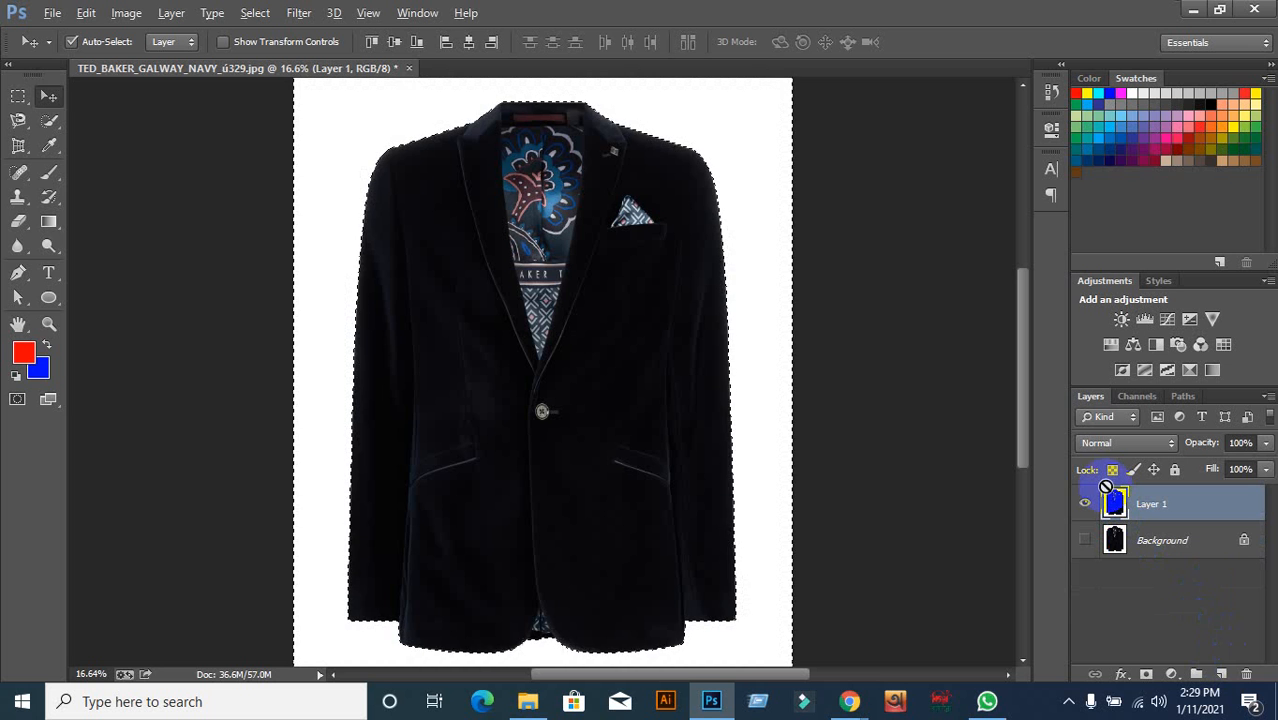
{"action": "key", "text": "ctrl+d"}
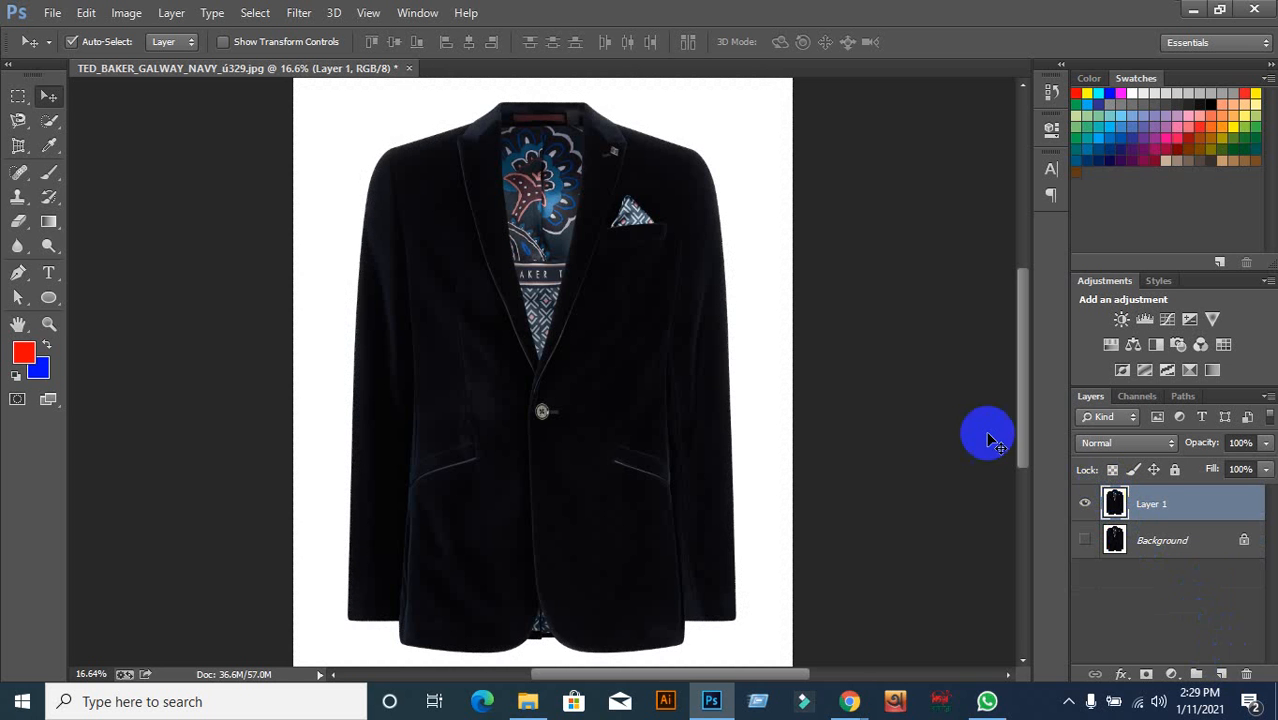
Add a new layer, place it beneath Layer 1, and fill it with red
{"action": "left_click", "coordinate": [1222, 674]}
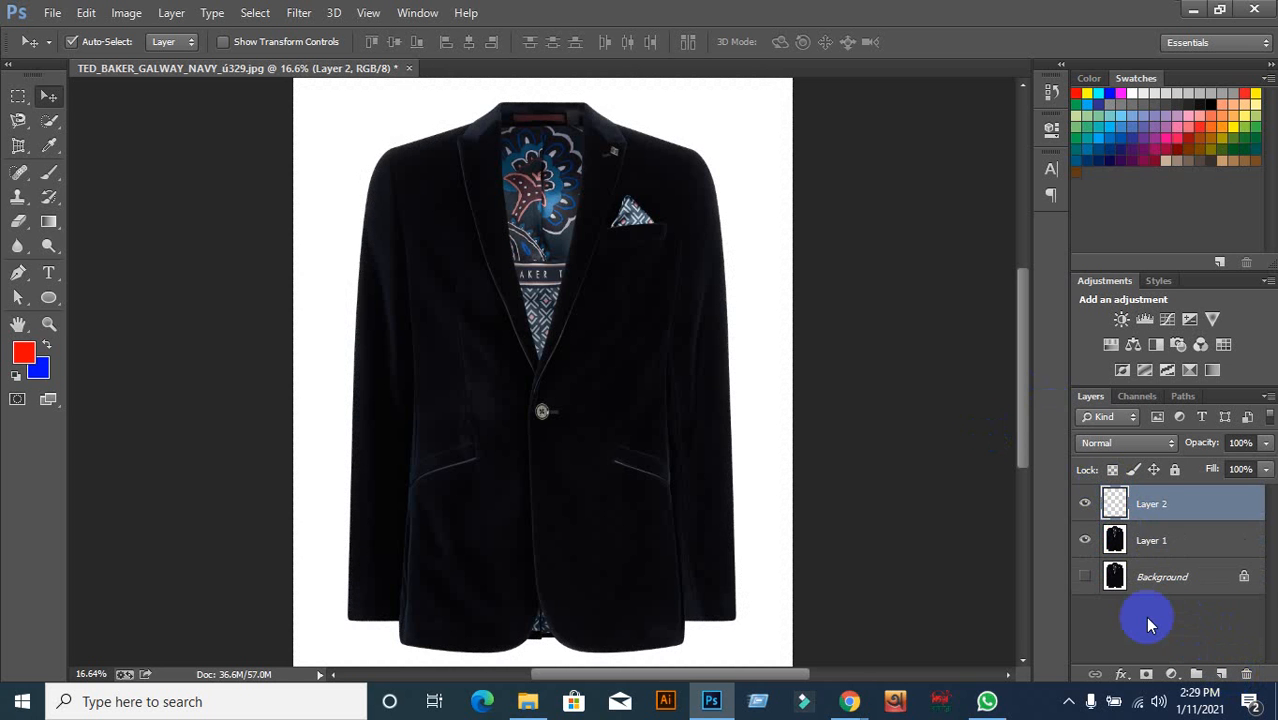
{"action": "key", "text": "ctrl+bracketleft"}
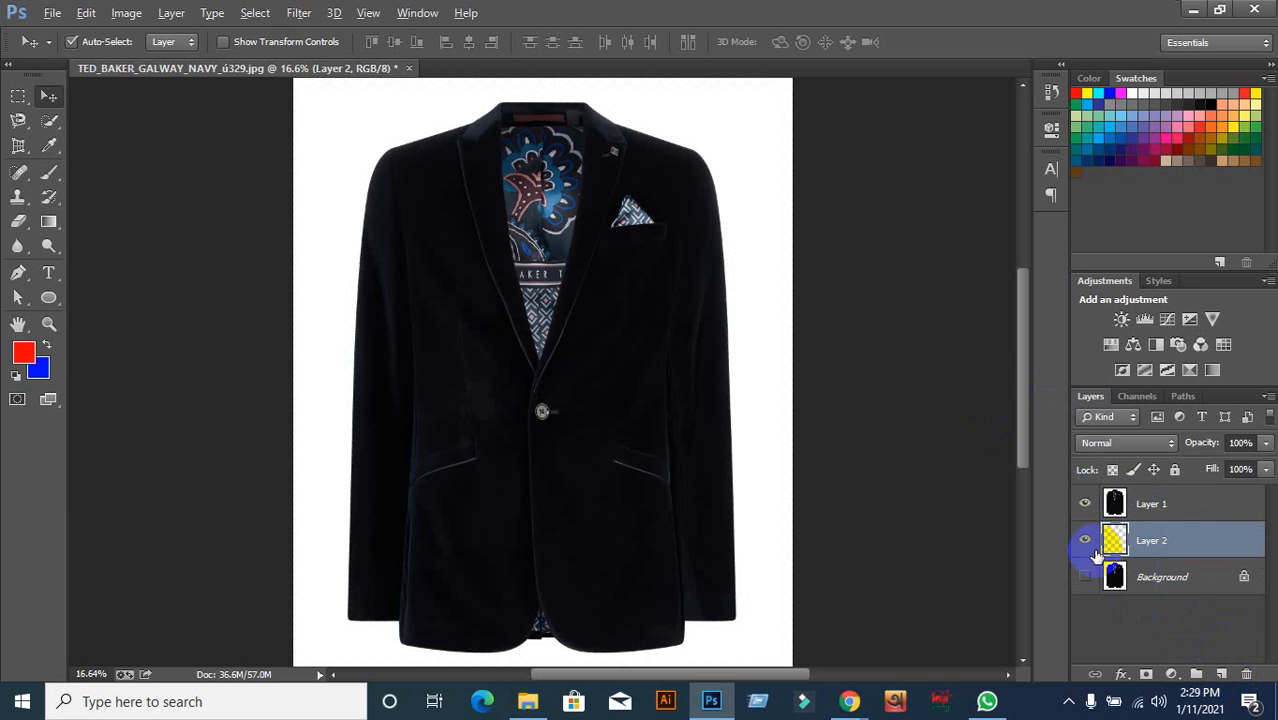
Select the whole jacket on Layer 1 with the Quick Selection tool
{"action": "left_click", "coordinate": [1195, 517]}
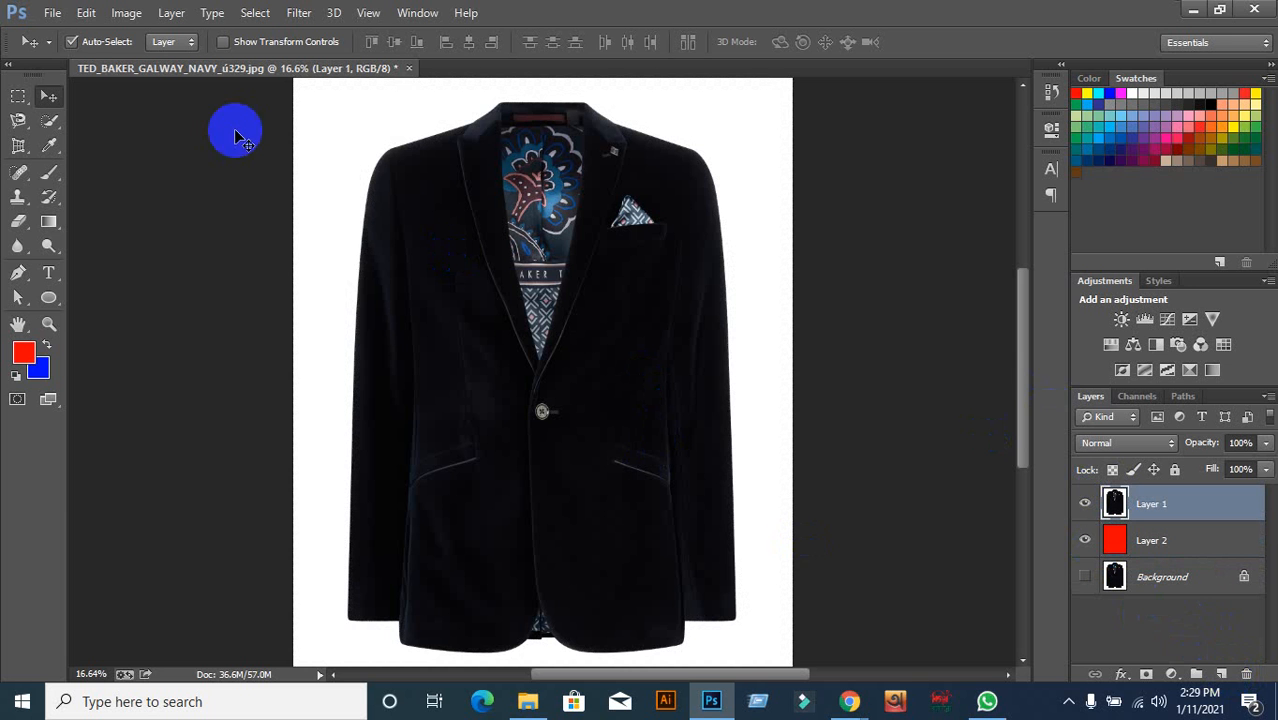
{"action": "mouse_move", "coordinate": [49, 120]}
{"action": "left_mouse_down"}
{"action": "mouse_move", "coordinate": [112, 137]}
{"action": "mouse_move", "coordinate": [114, 123]}
{"action": "left_mouse_up"}
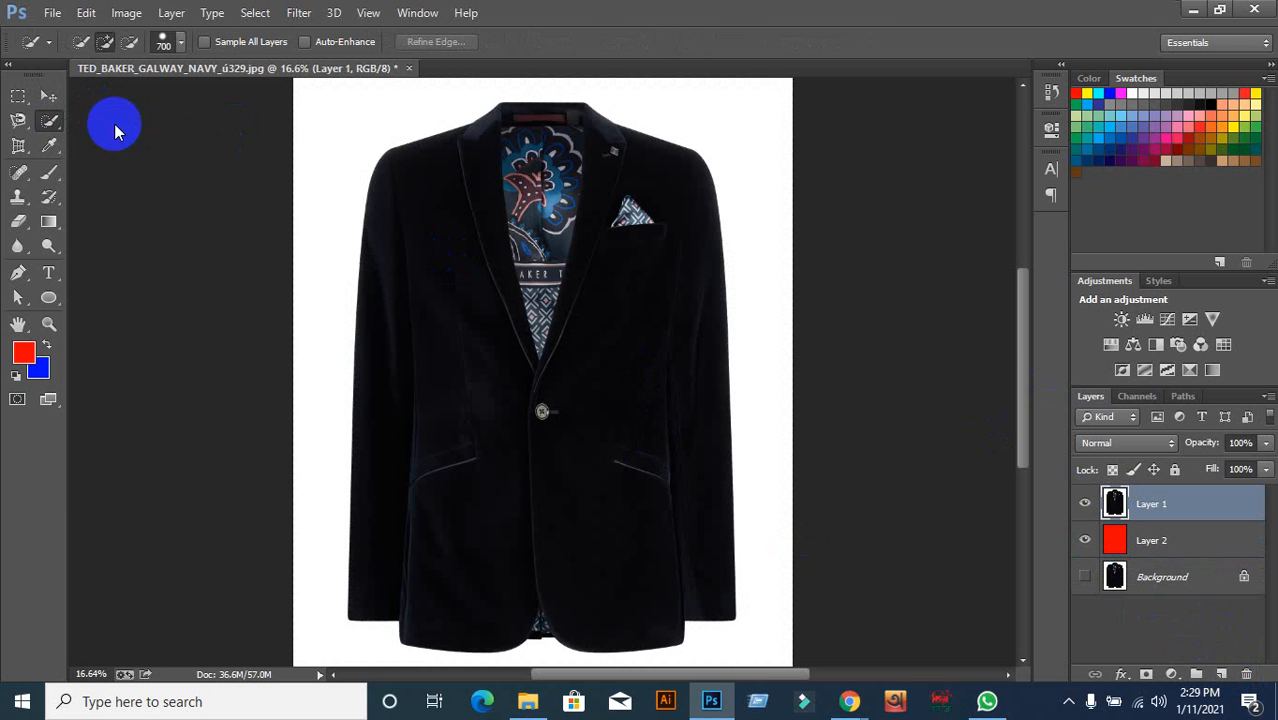
{"action": "mouse_move", "coordinate": [500, 403]}
{"action": "left_mouse_down"}
{"action": "mouse_move", "coordinate": [492, 371]}
{"action": "mouse_move", "coordinate": [524, 392]}
{"action": "mouse_move", "coordinate": [547, 374]}
{"action": "mouse_move", "coordinate": [563, 384]}
{"action": "mouse_move", "coordinate": [604, 338]}
{"action": "mouse_move", "coordinate": [604, 318]}
{"action": "mouse_move", "coordinate": [572, 411]}
{"action": "mouse_move", "coordinate": [609, 397]}
{"action": "left_mouse_up"}
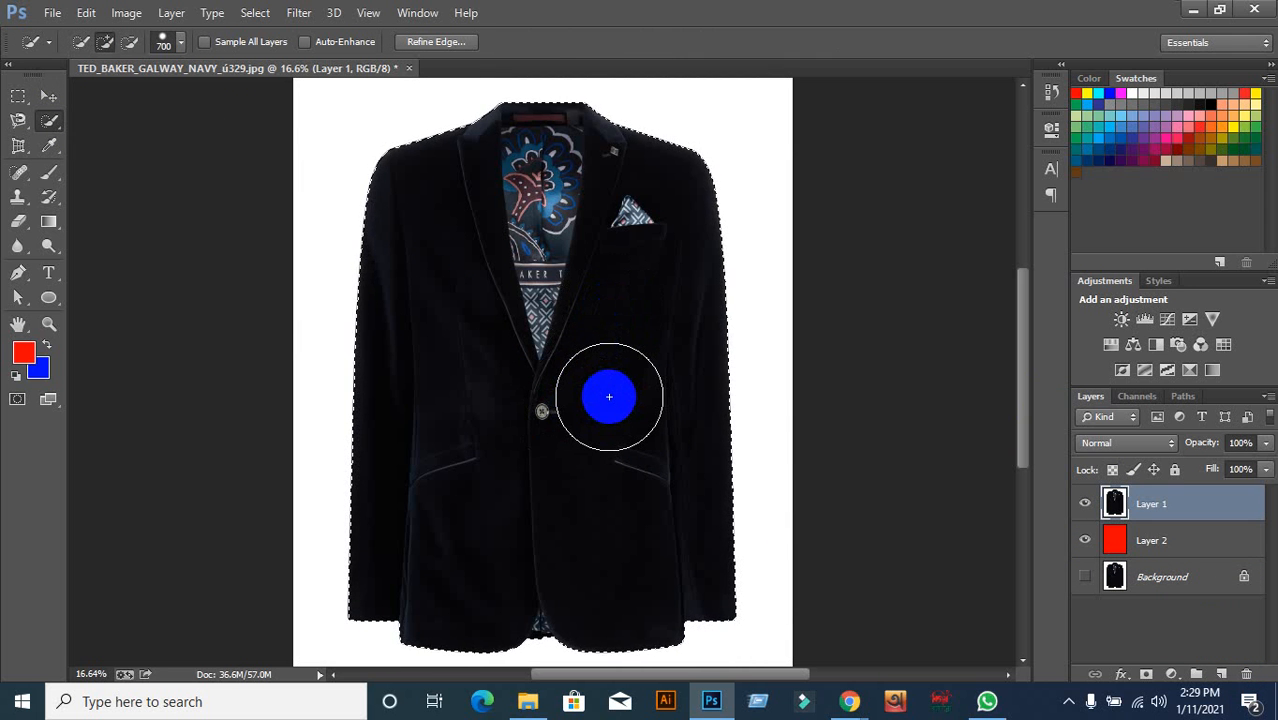
Invert the jacket selection, delete the white background from Layer 1, and clear the selection
{"action": "key", "text": "ctrl+shift+i"}
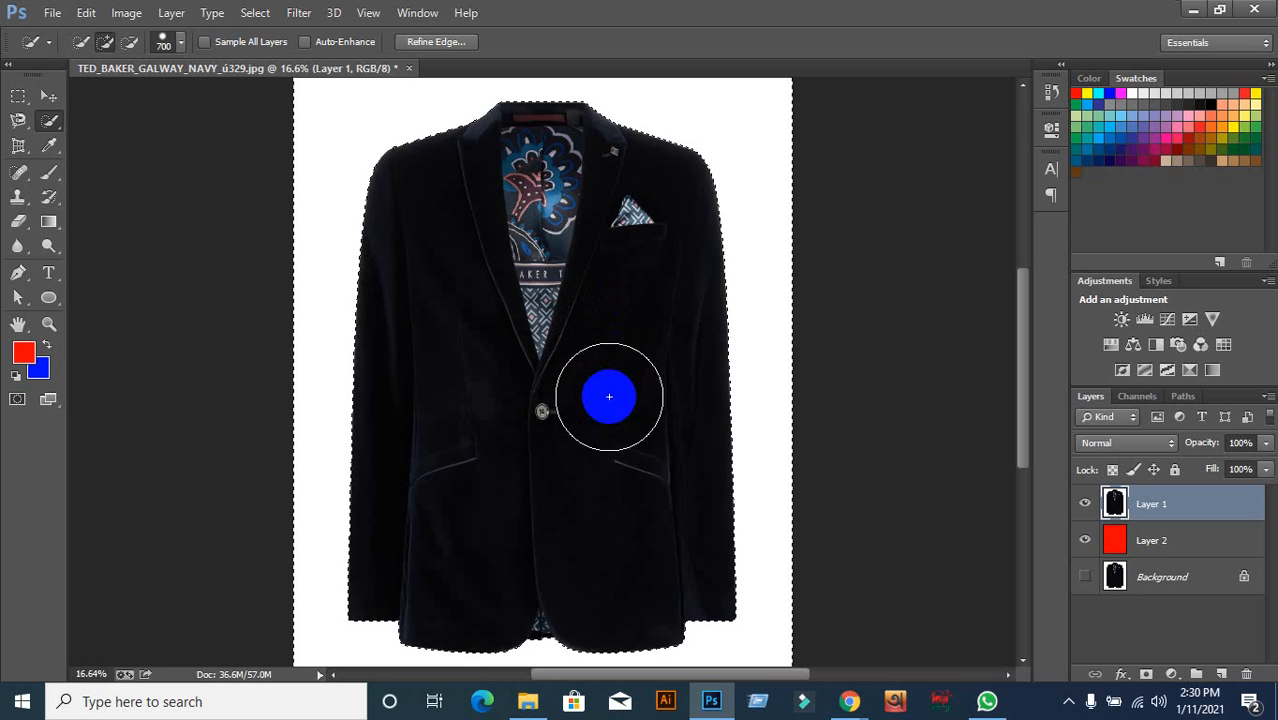
{"action": "key", "text": "Delete"}
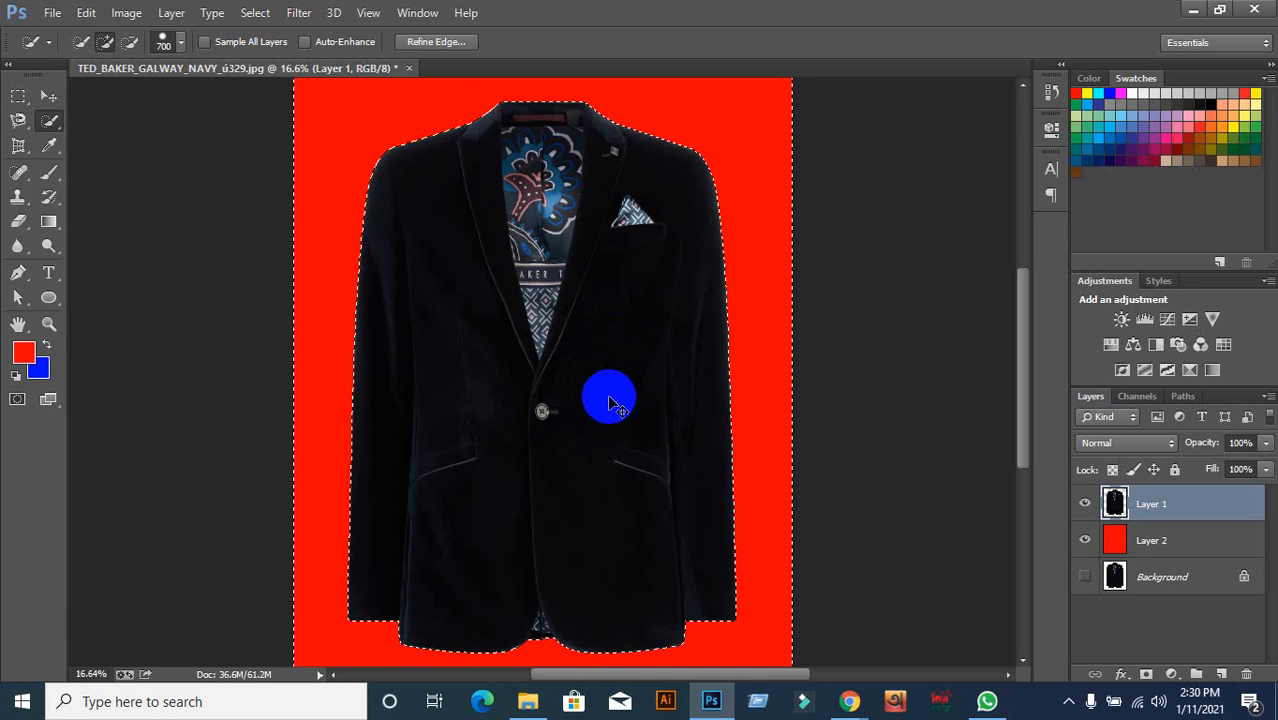
{"action": "key", "text": "ctrl+d"}
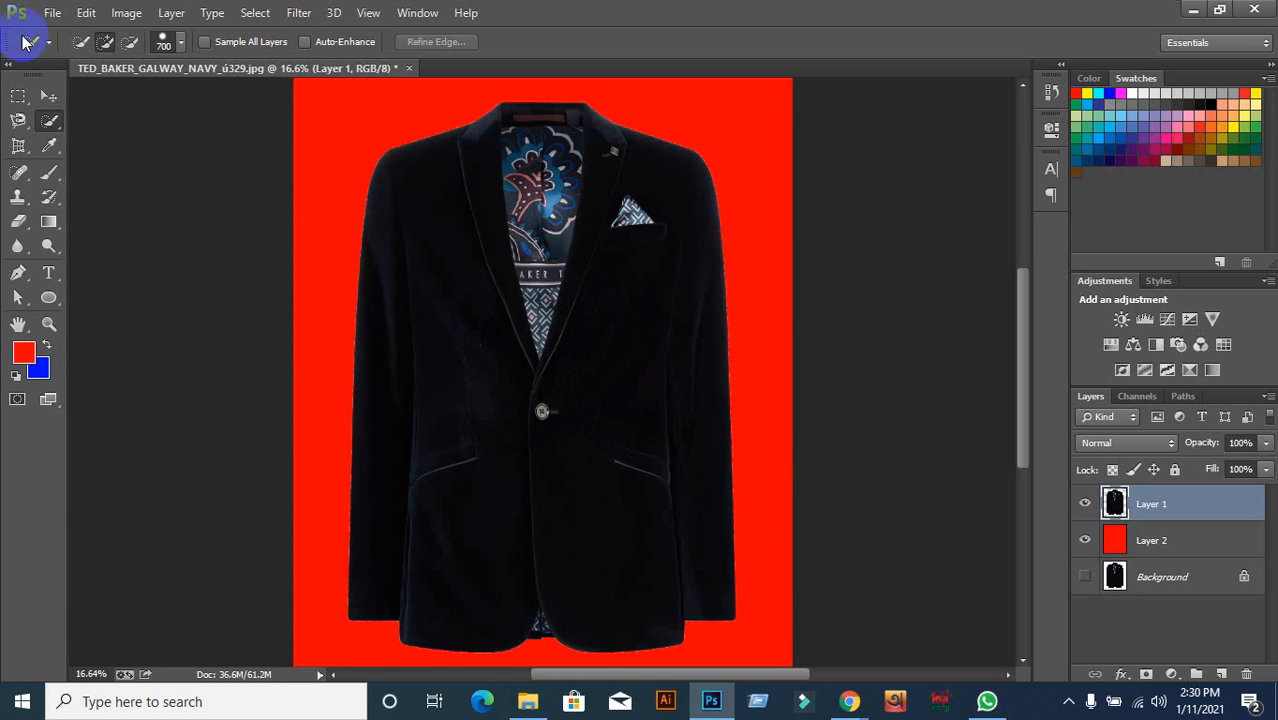
{"action": "left_click", "coordinate": [48, 95]}
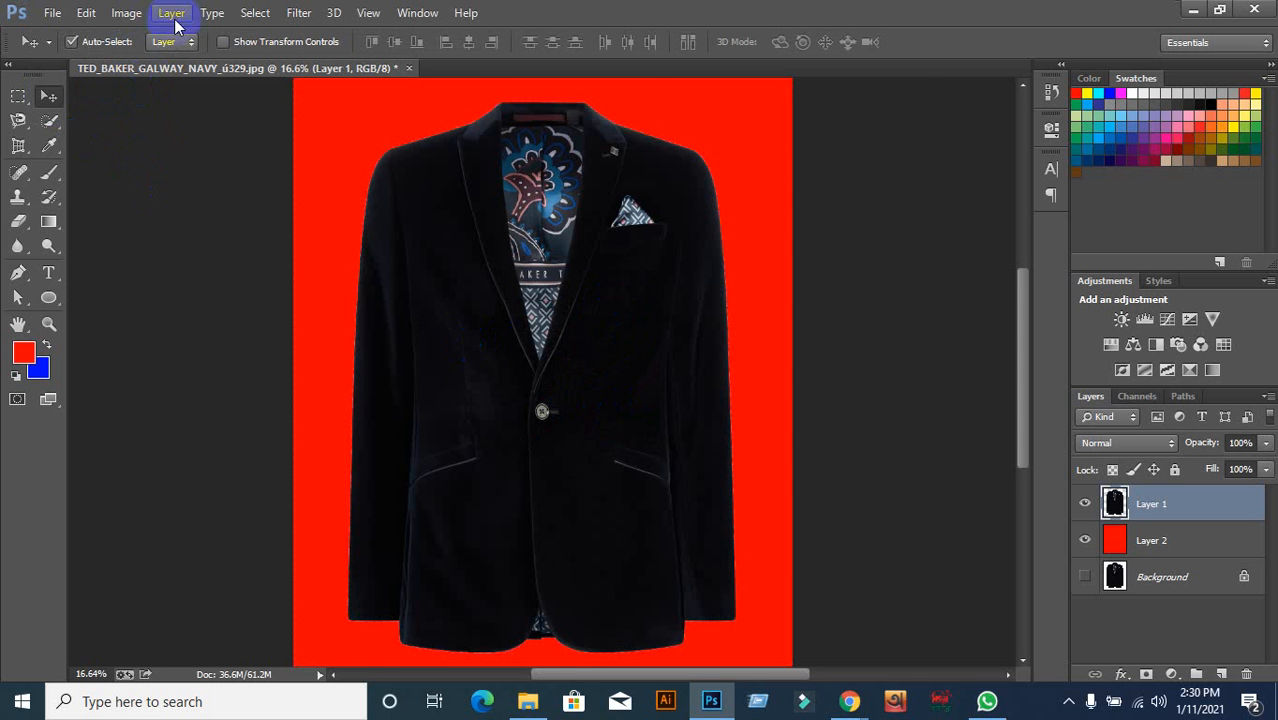
{"action": "scroll", "coordinate": [378, 234], "scroll_direction": "up", "scroll_amount": 2}
{"action": "scroll", "coordinate": [378, 234], "scroll_direction": "down", "scroll_amount": 2}
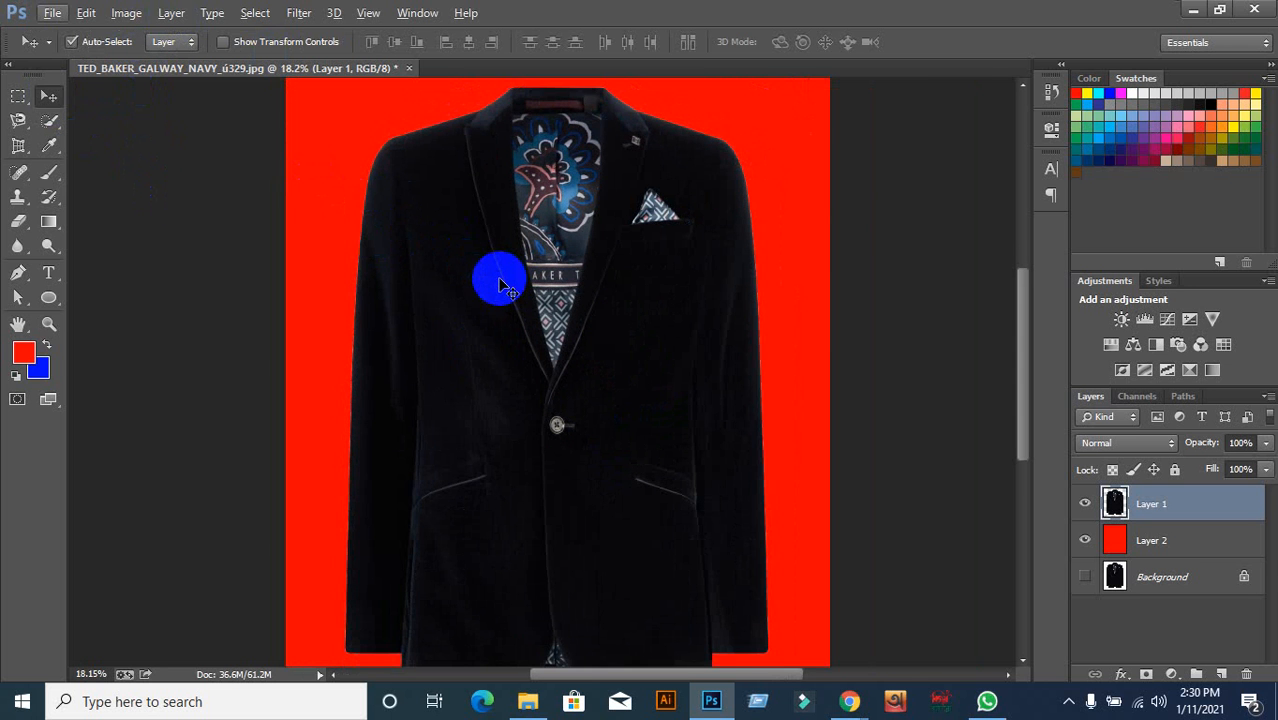
Restore the background selection around the jacket and feather it by 0.1 pixels
{"action": "key", "text": "ctrl+shift+d"}
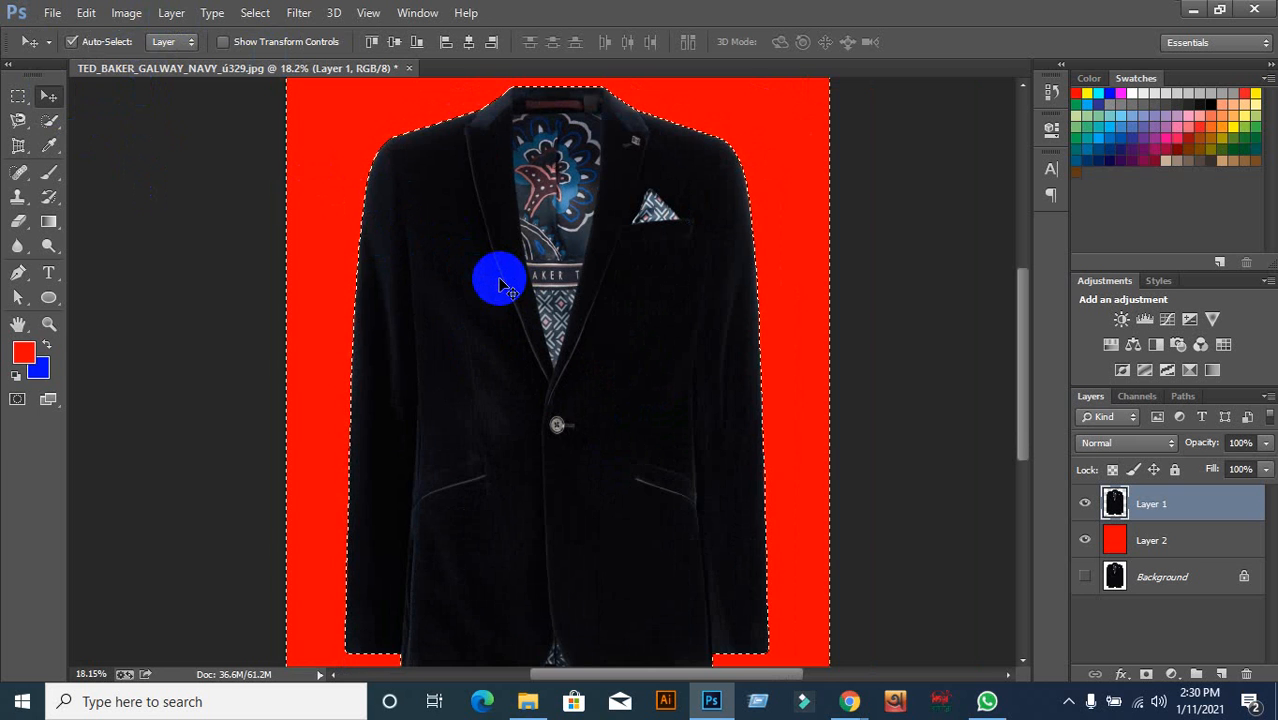
{"action": "left_click", "coordinate": [255, 12]}
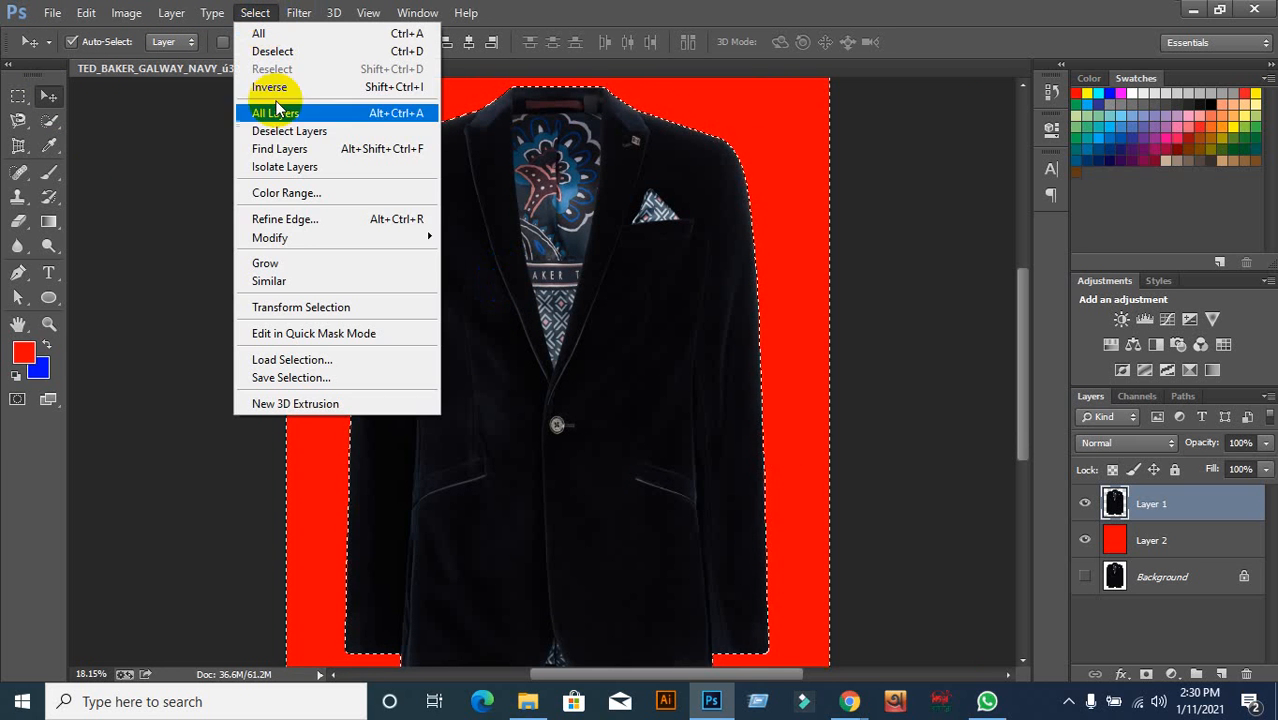
{"action": "mouse_move", "coordinate": [288, 243]}
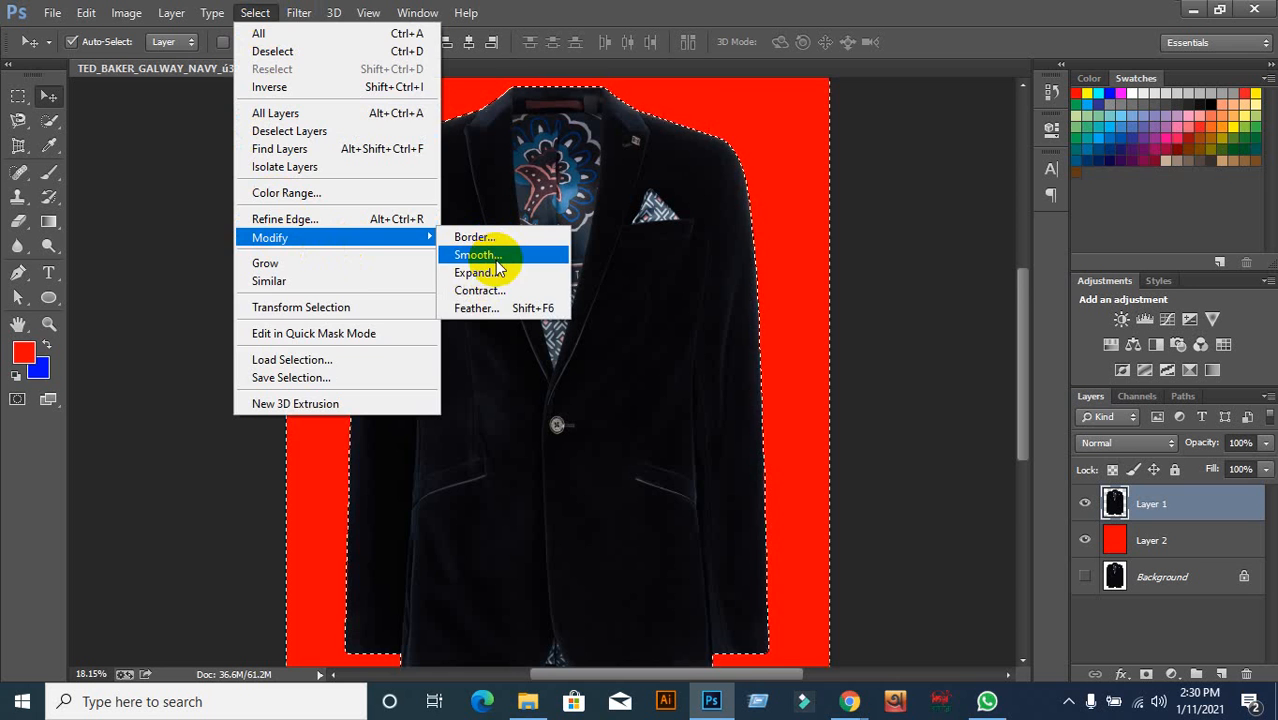
{"action": "left_click", "coordinate": [497, 308]}
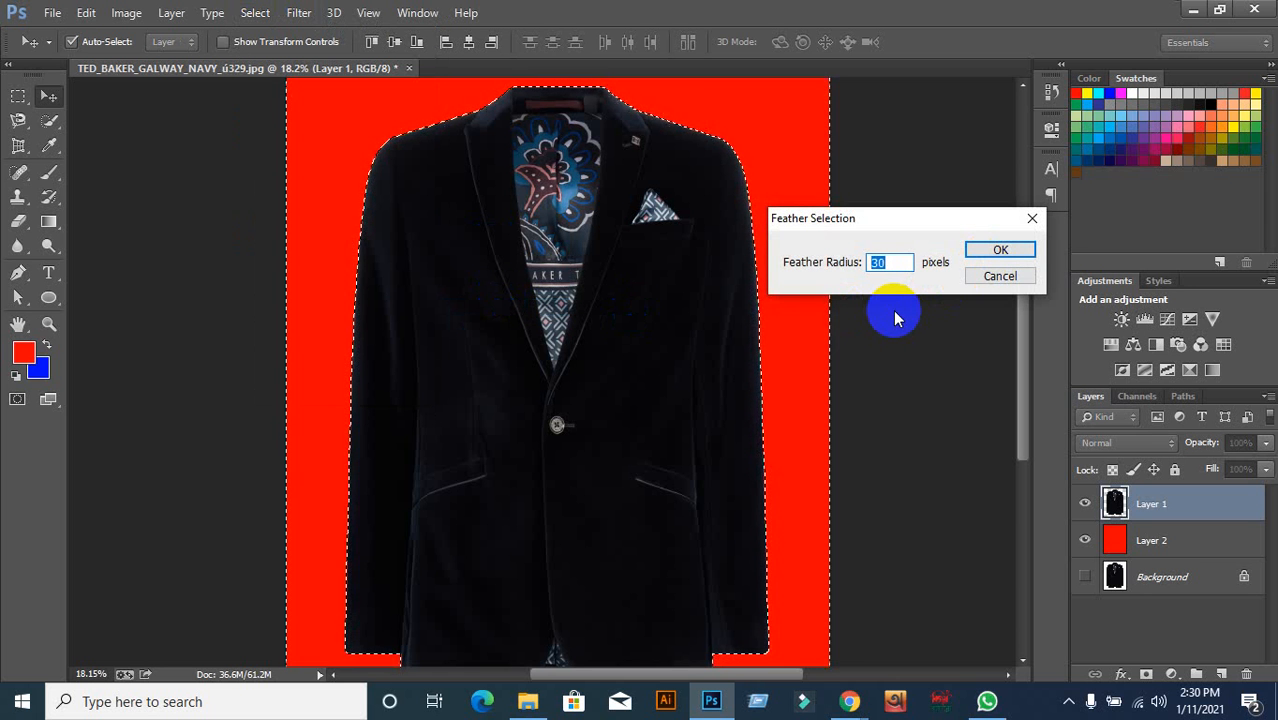
{"action": "type", "text": "0"}
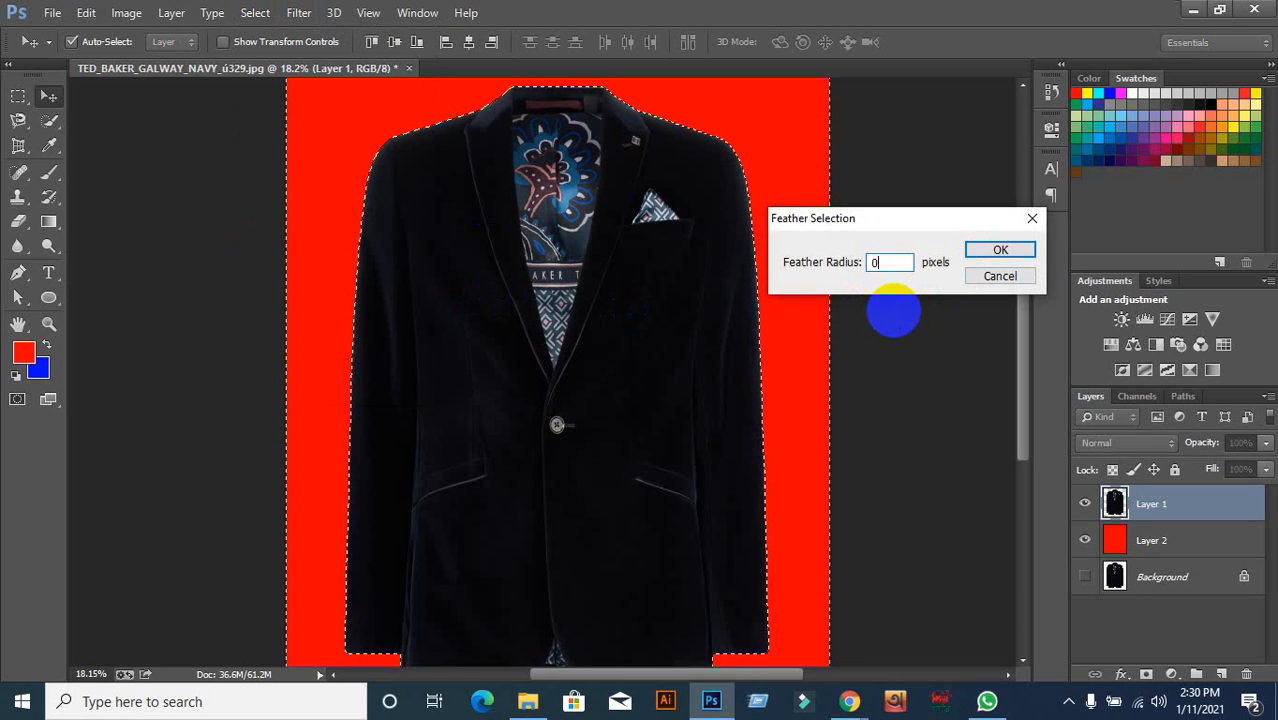
{"action": "left_click", "coordinate": [983, 256]}
{"action": "left_click", "coordinate": [642, 275]}
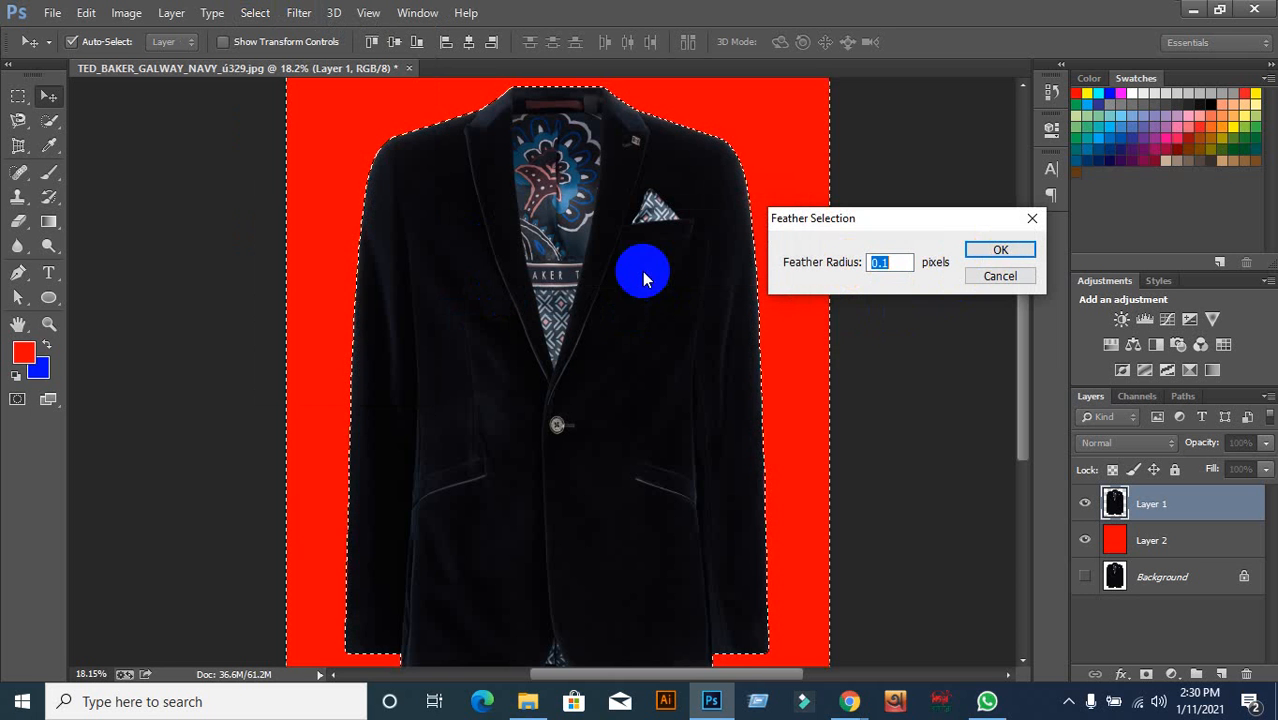
{"action": "left_click", "coordinate": [1003, 250]}
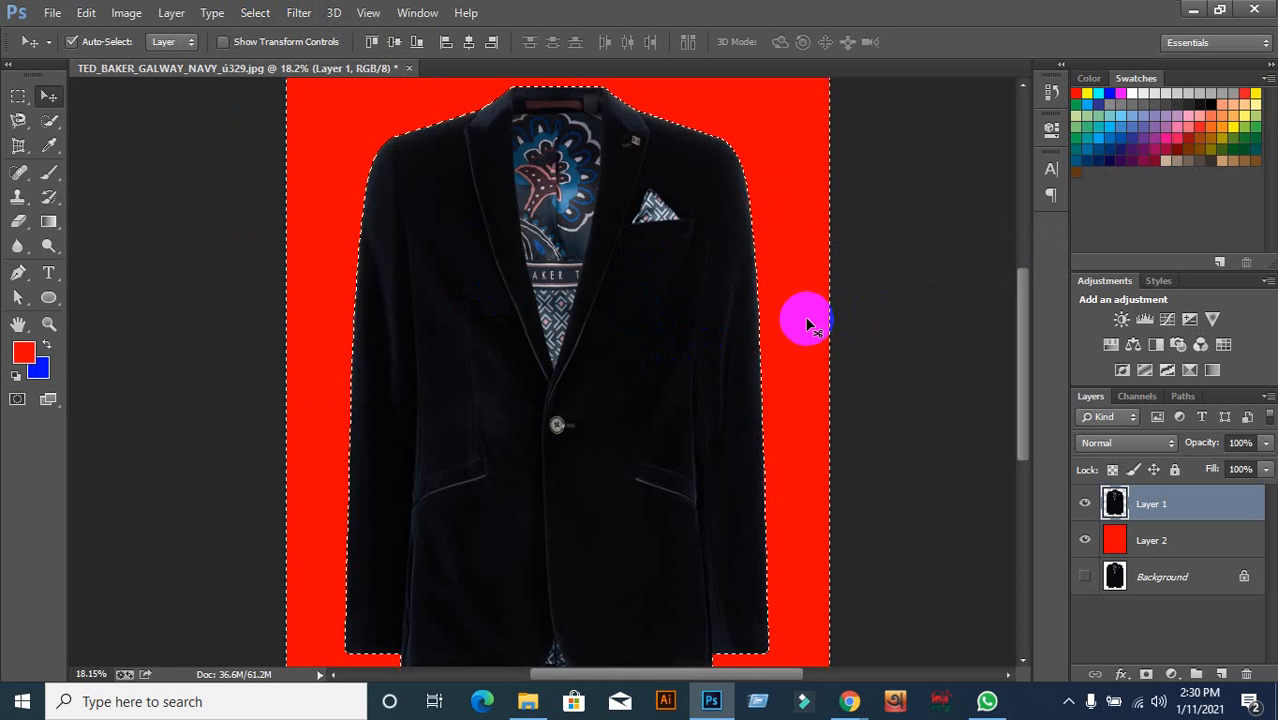
{"action": "scroll", "coordinate": [784, 242], "scroll_direction": "up", "scroll_amount": 3}
{"action": "scroll", "coordinate": [779, 242], "scroll_direction": "down", "scroll_amount": 4}
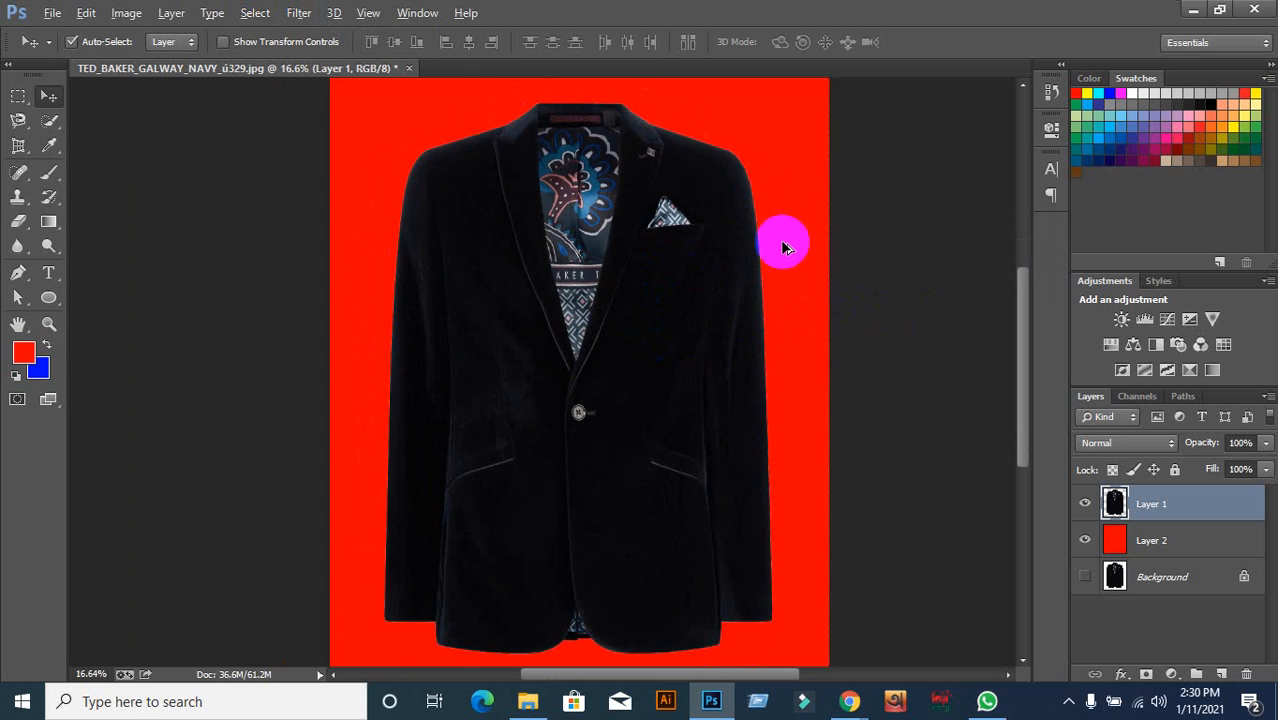
Delete the jacket's Layer 1 and close the document without saving the changes
{"action": "left_click_drag", "start_coordinate": [678, 284], "coordinate": [683, 297]}
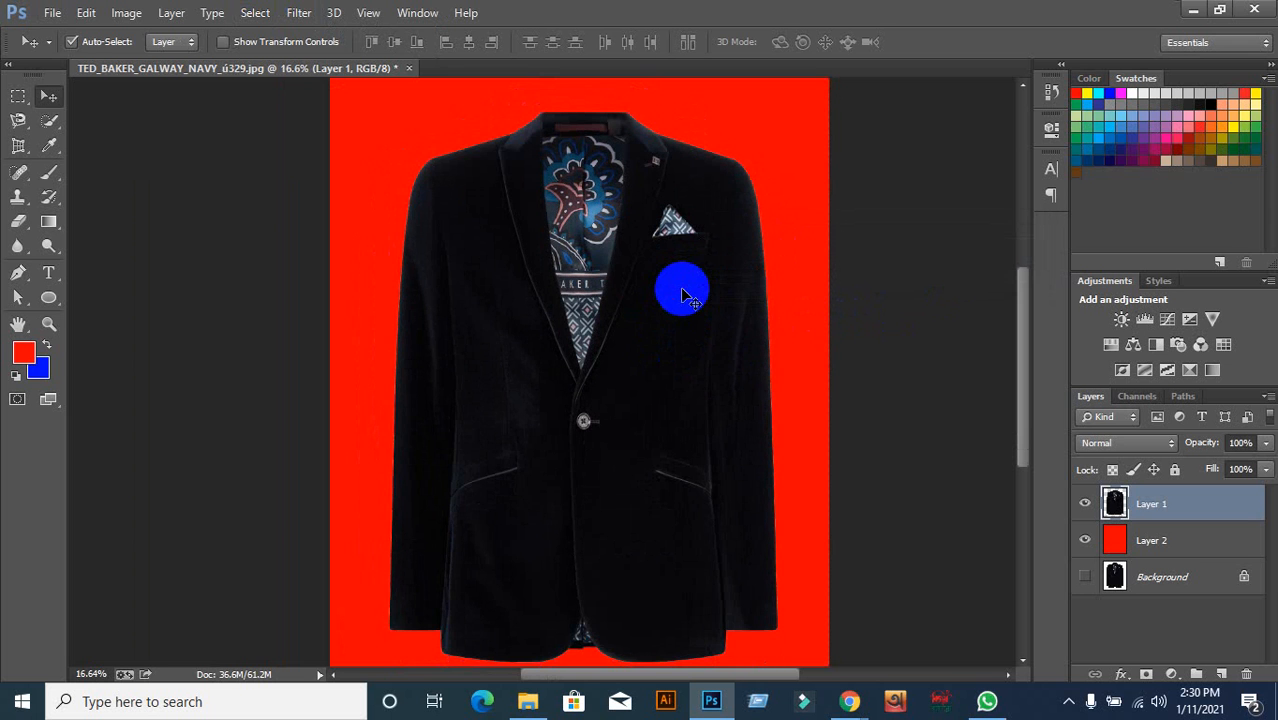
{"action": "key", "text": "Delete"}
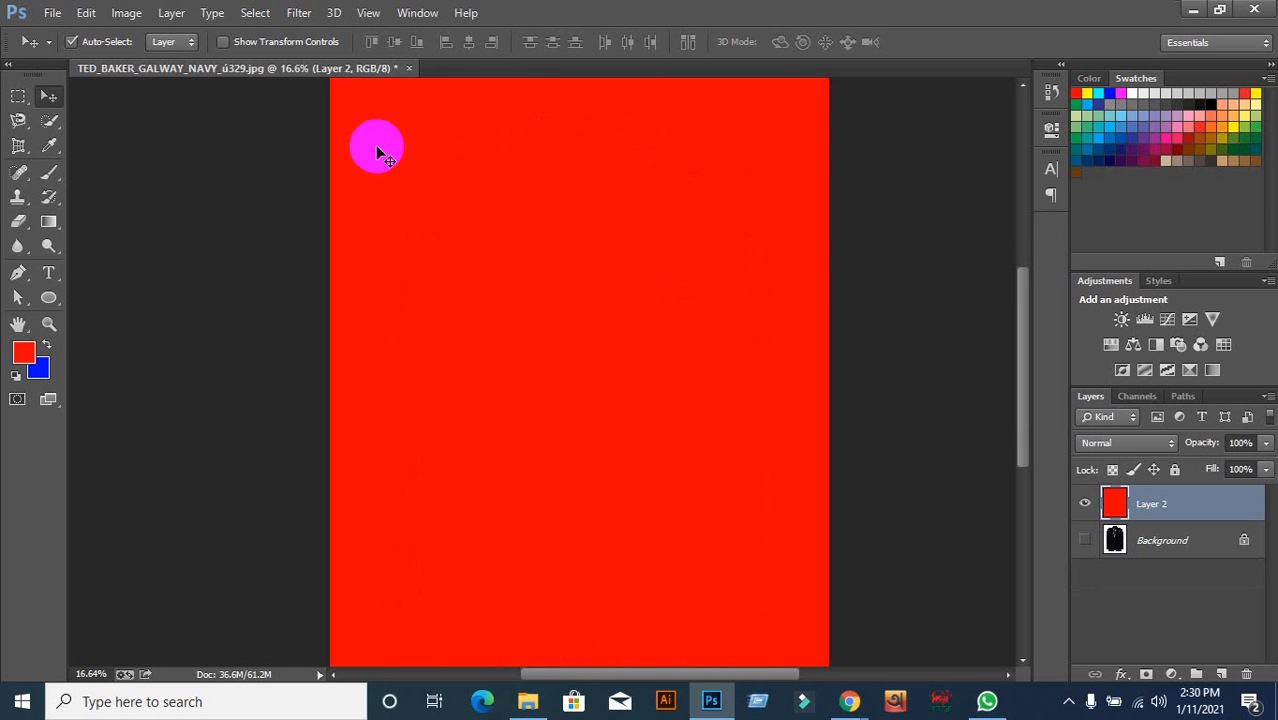
{"action": "left_click", "coordinate": [409, 68]}
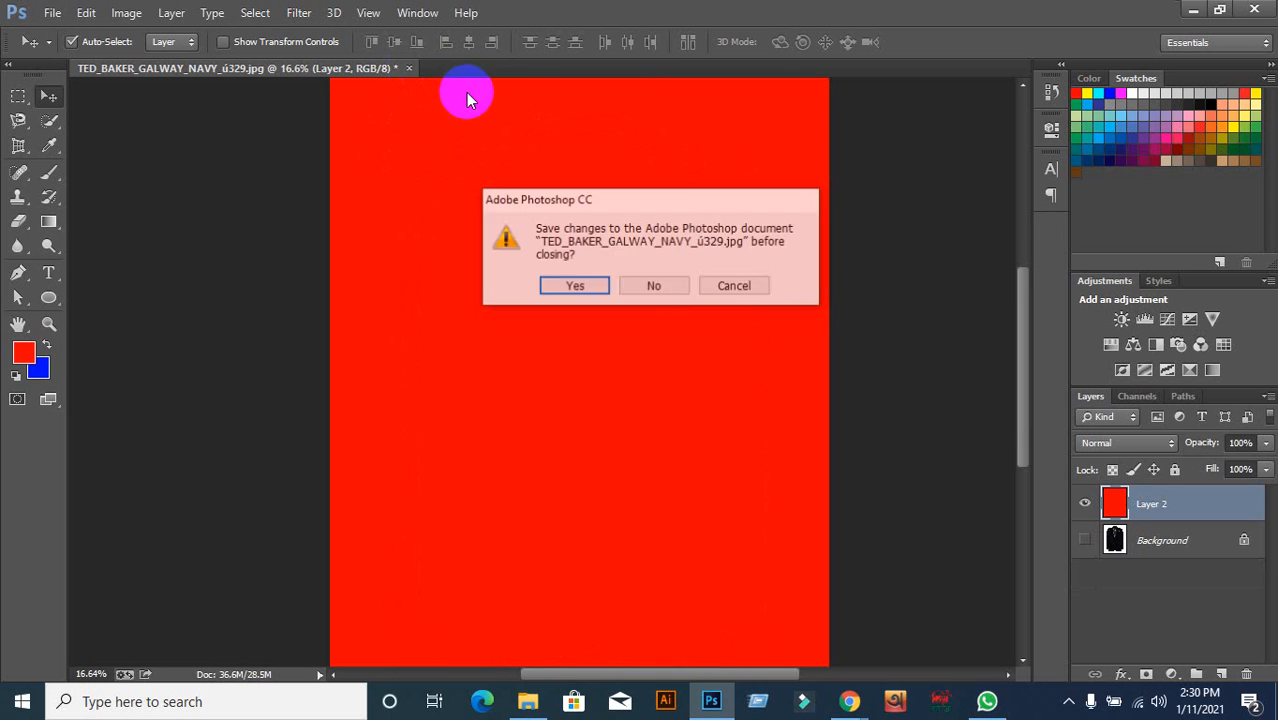
{"action": "left_click", "coordinate": [626, 281]}
Switch to the desktop and open the TED_BAKER_GALWAY_NAVY jacket image in Photoshop
{"action": "left_click", "coordinate": [1198, 16]}
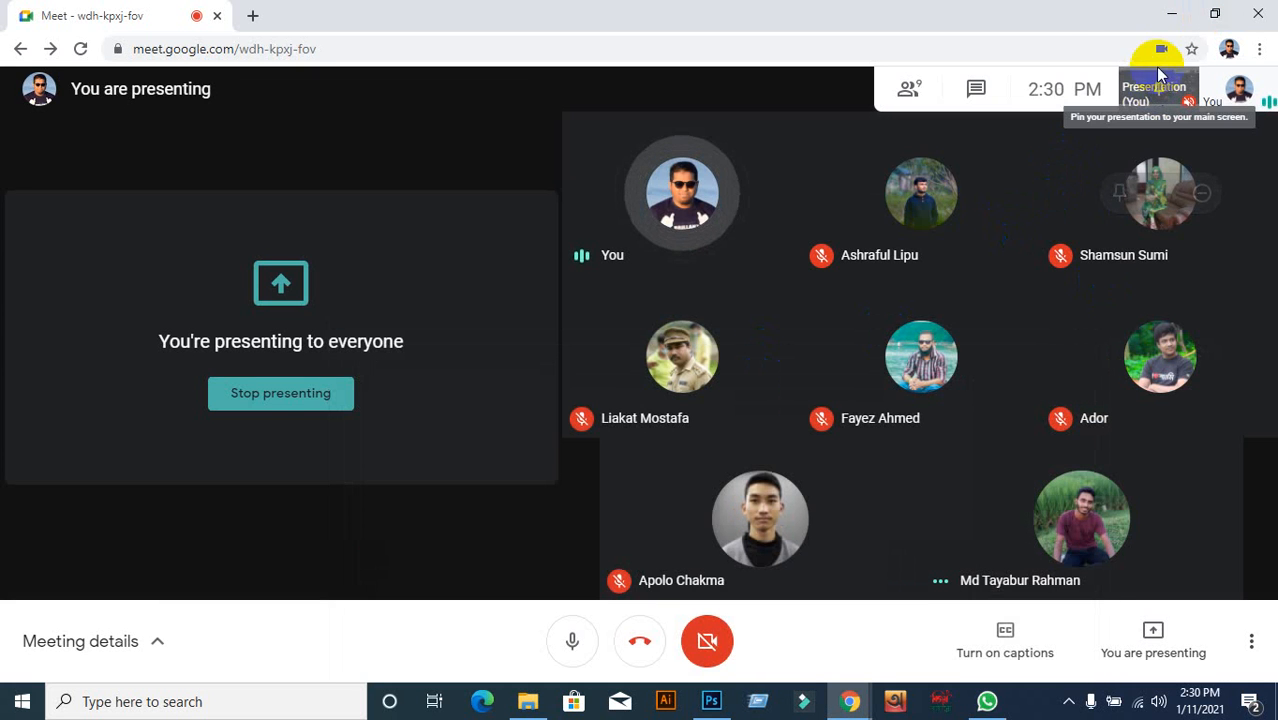
{"action": "left_click", "coordinate": [1171, 15]}
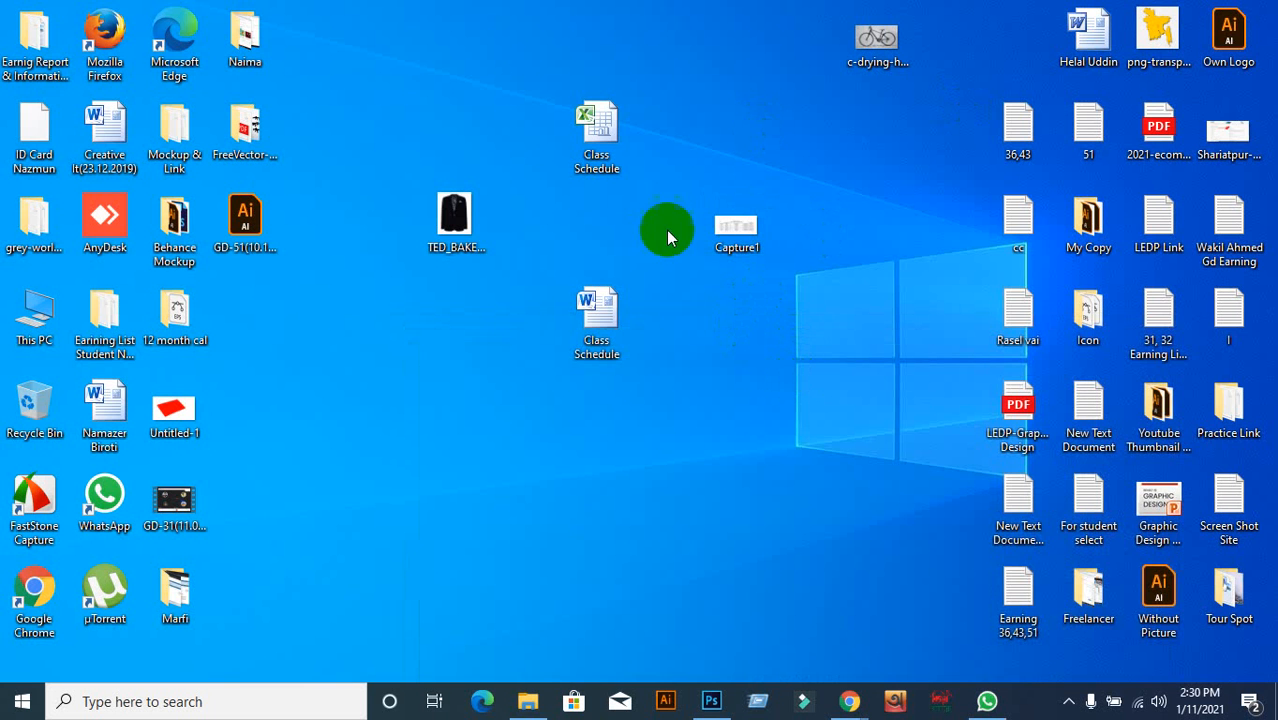
{"action": "left_click", "coordinate": [488, 270]}
{"action": "left_click", "coordinate": [494, 385]}
{"action": "left_click_drag", "start_coordinate": [450, 228], "coordinate": [558, 10]}
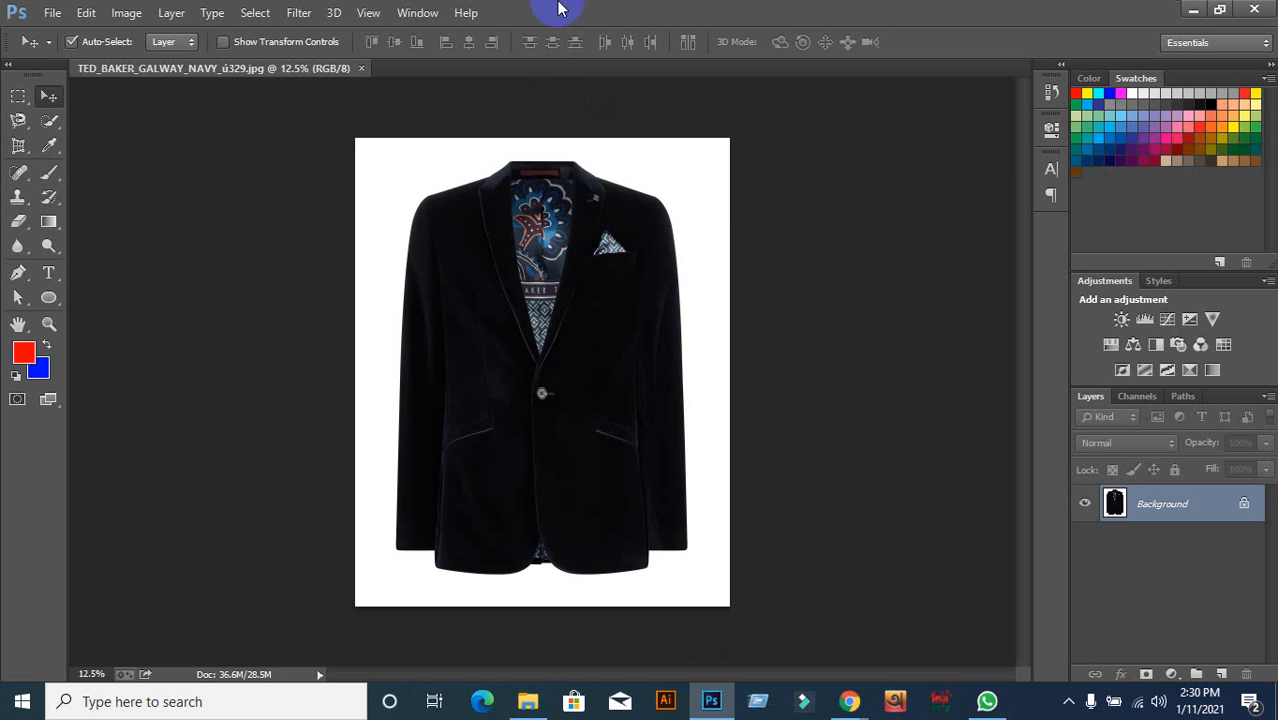
Check the image's saved Path 1, and duplicate the Background layer
{"action": "scroll", "coordinate": [508, 297], "scroll_direction": "up", "scroll_amount": 2}
{"action": "scroll", "coordinate": [508, 297], "scroll_direction": "down", "scroll_amount": 1}
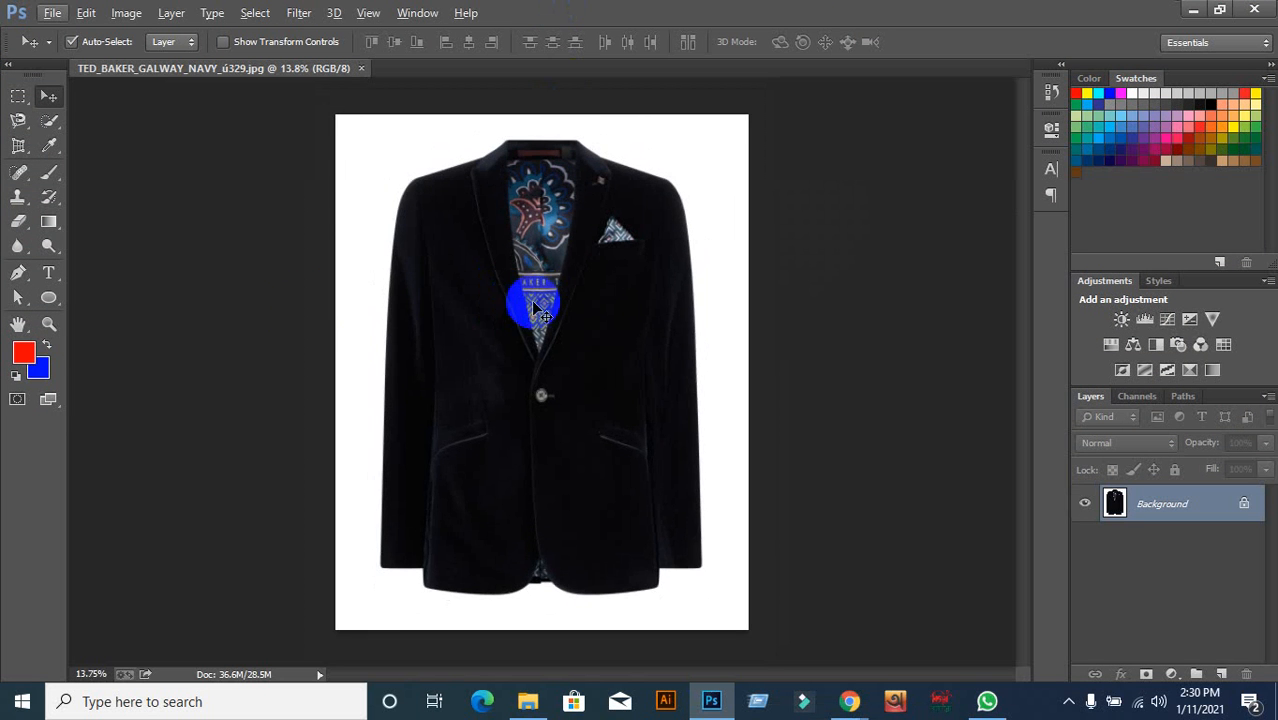
{"action": "left_click", "coordinate": [1184, 400]}
{"action": "left_click", "coordinate": [1082, 422]}
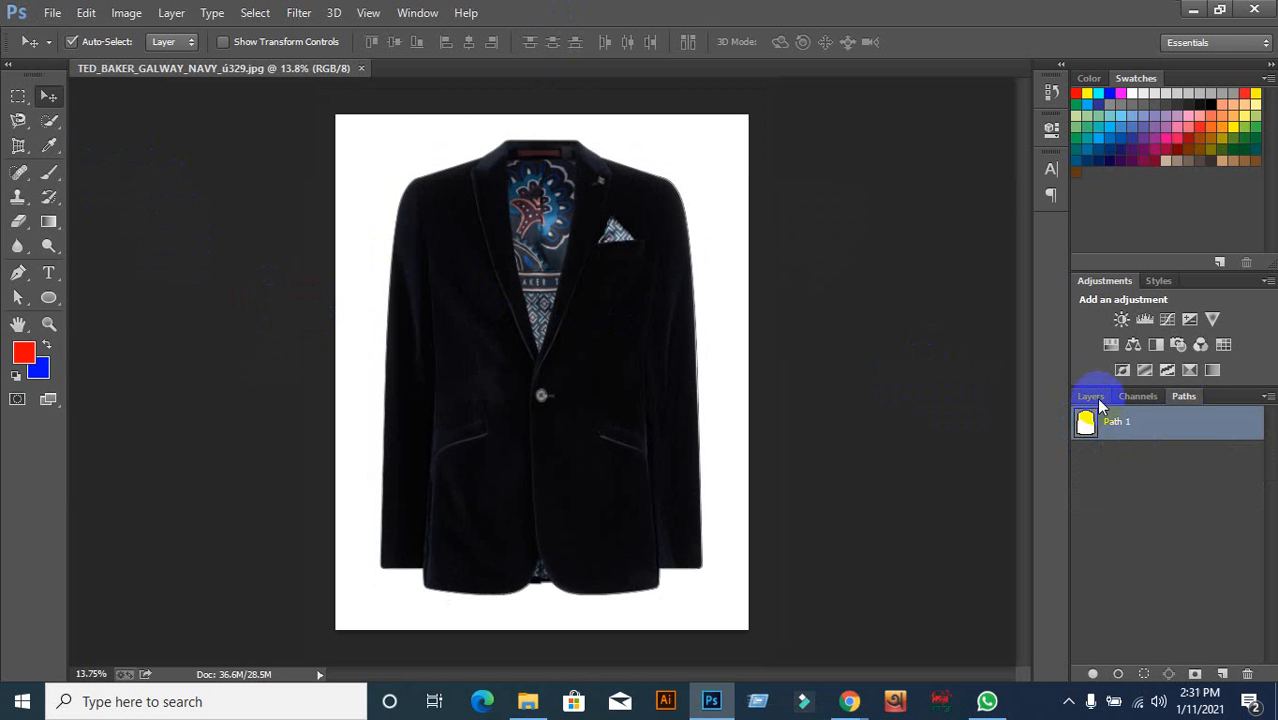
{"action": "left_click", "coordinate": [1092, 398]}
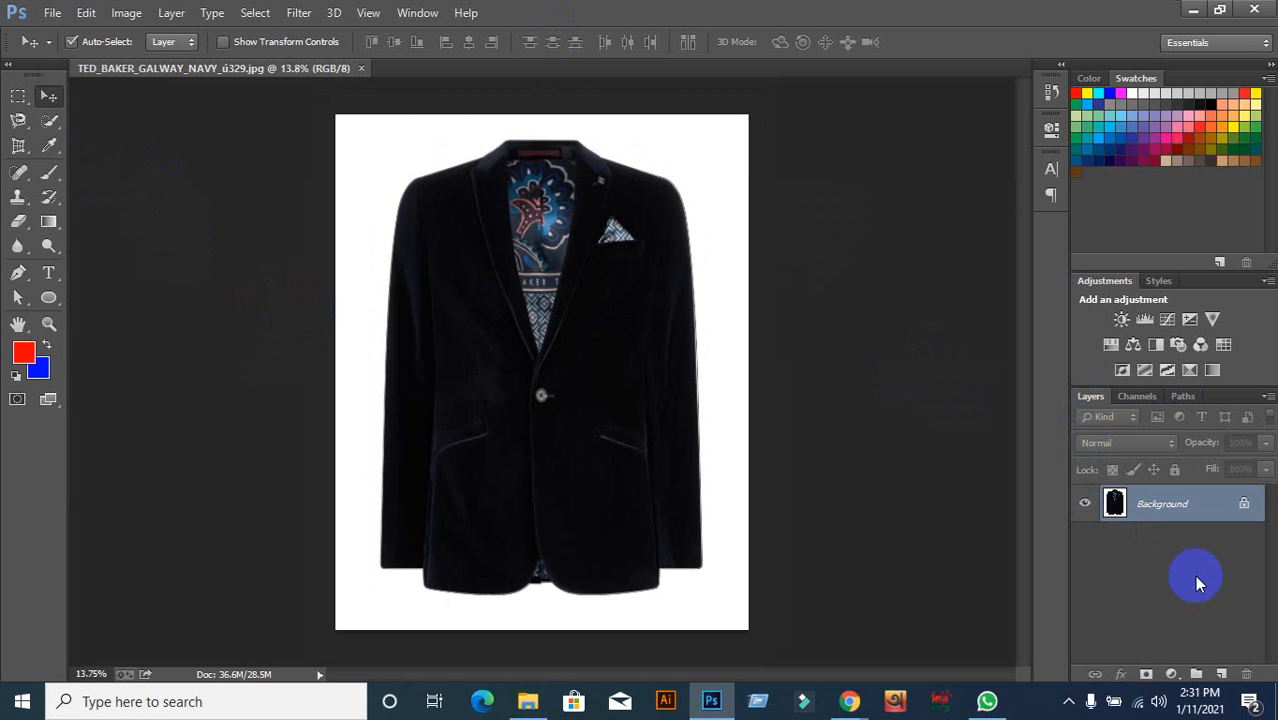
{"action": "key", "text": "ctrl+j"}
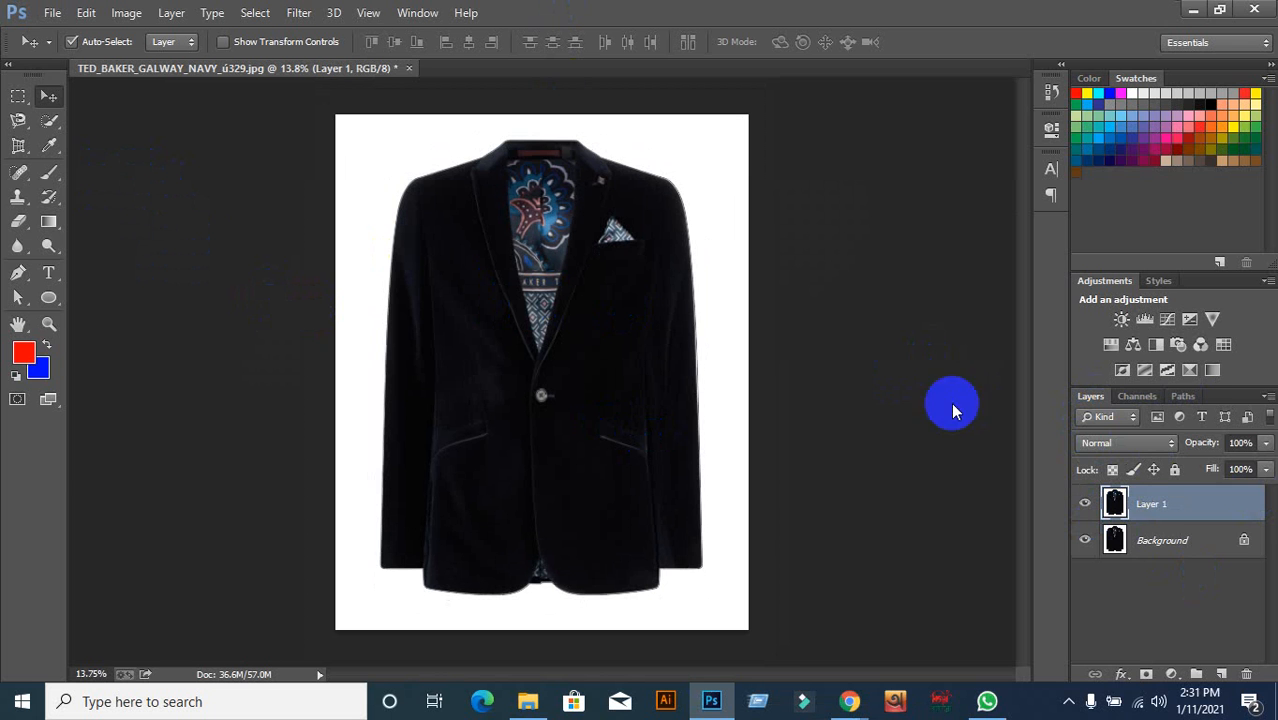
Load Path 1 as a selection around the jacket and return to the layer list
{"action": "left_click", "coordinate": [1183, 397]}
{"action": "left_click", "coordinate": [1130, 536]}
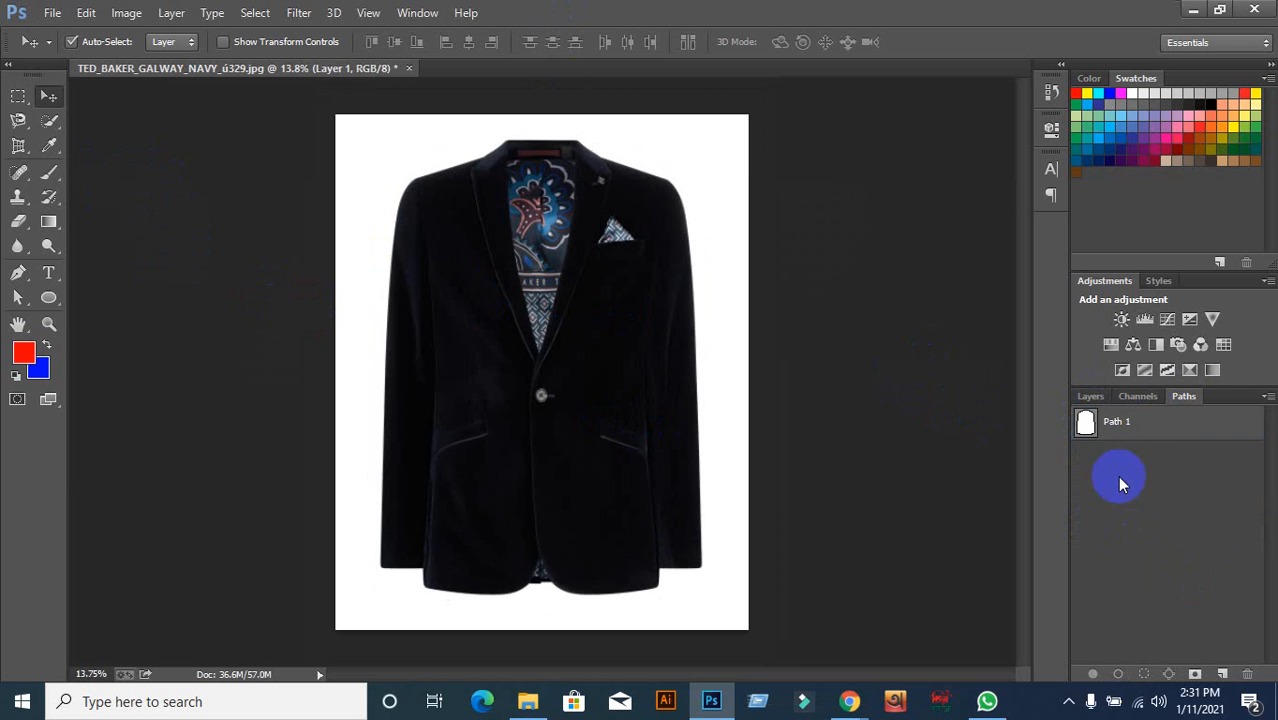
{"action": "left_click", "coordinate": [1089, 427]}
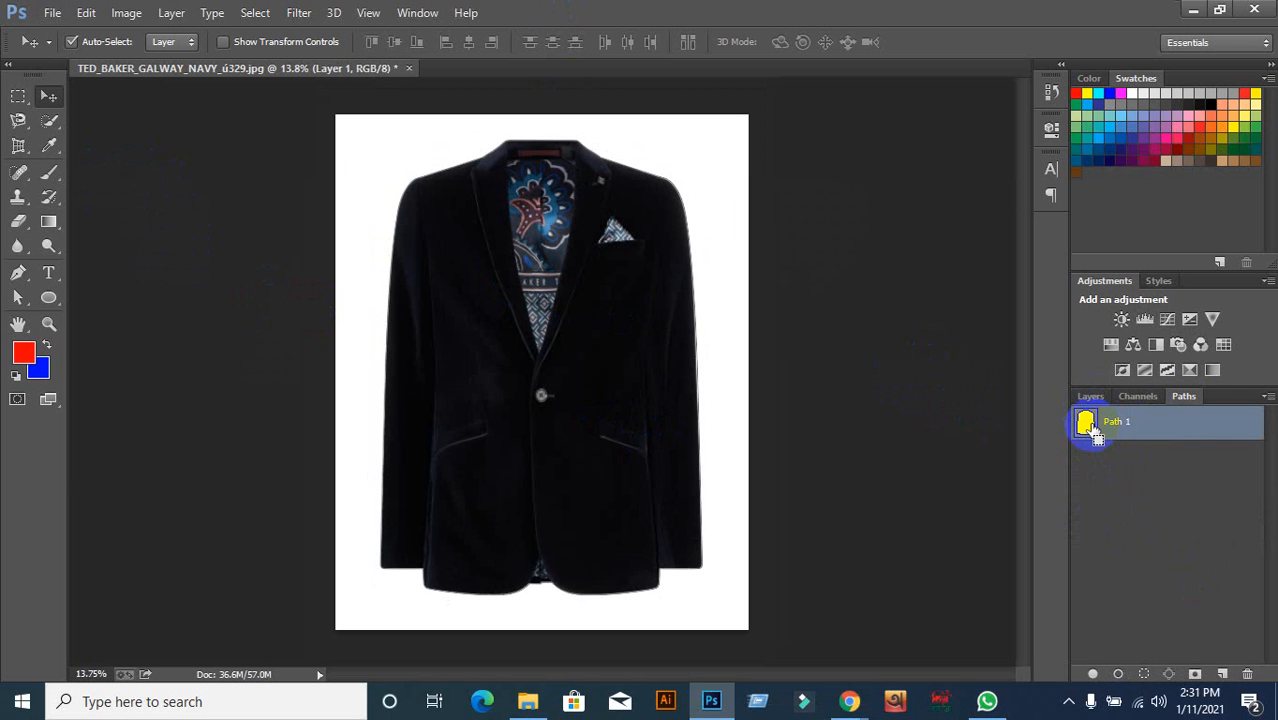
{"action": "left_click", "coordinate": [1089, 427], "text": "ctrl"}
{"action": "left_click", "coordinate": [1090, 397]}
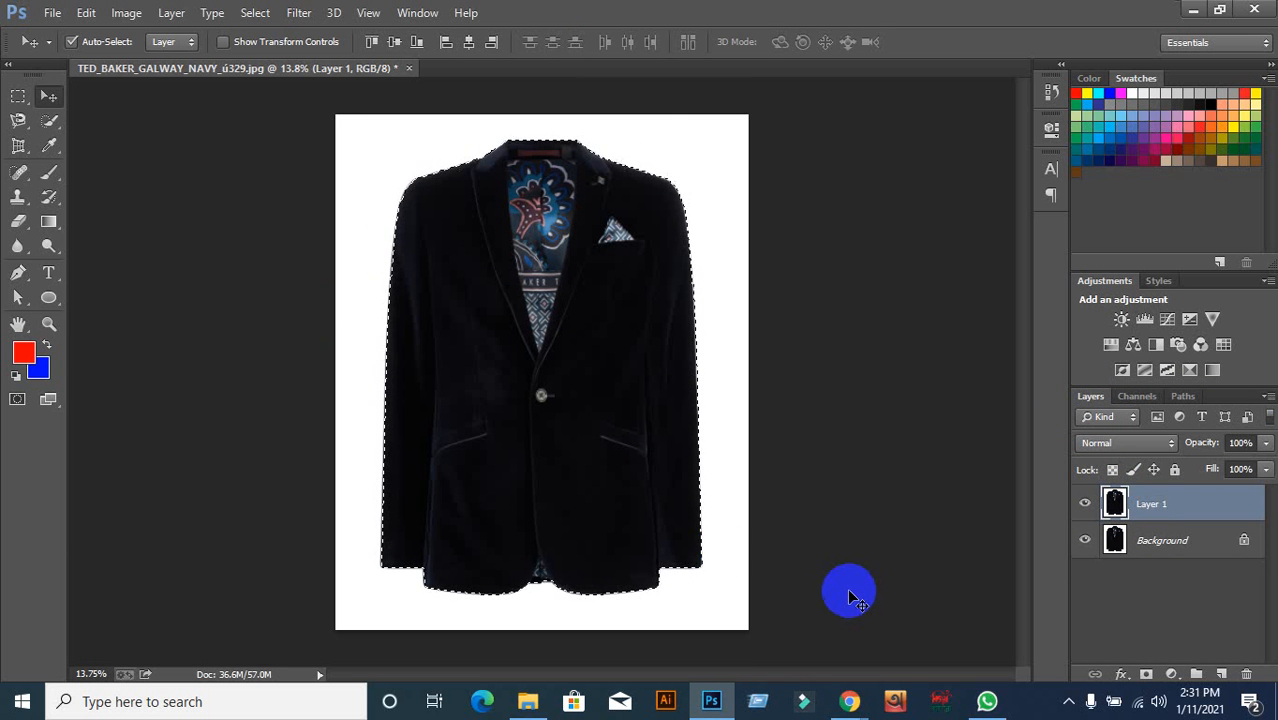
Copy the selected jacket from Layer 1 to a new layer and delete Layer 1
{"action": "scroll", "coordinate": [600, 185], "scroll_direction": "up", "scroll_amount": 3}
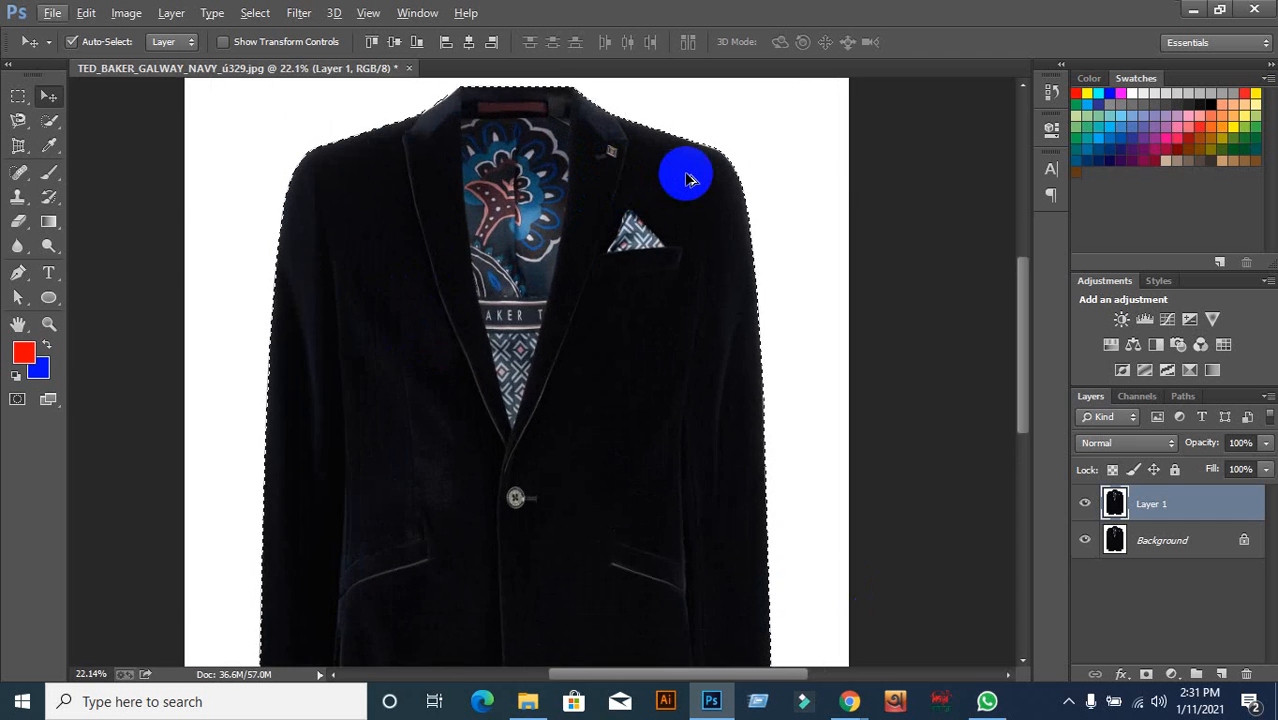
{"action": "scroll", "coordinate": [705, 190], "scroll_direction": "up", "scroll_amount": 2}
{"action": "scroll", "coordinate": [715, 194], "scroll_direction": "down", "scroll_amount": 2}
{"action": "scroll", "coordinate": [737, 277], "scroll_direction": "down", "scroll_amount": 3}
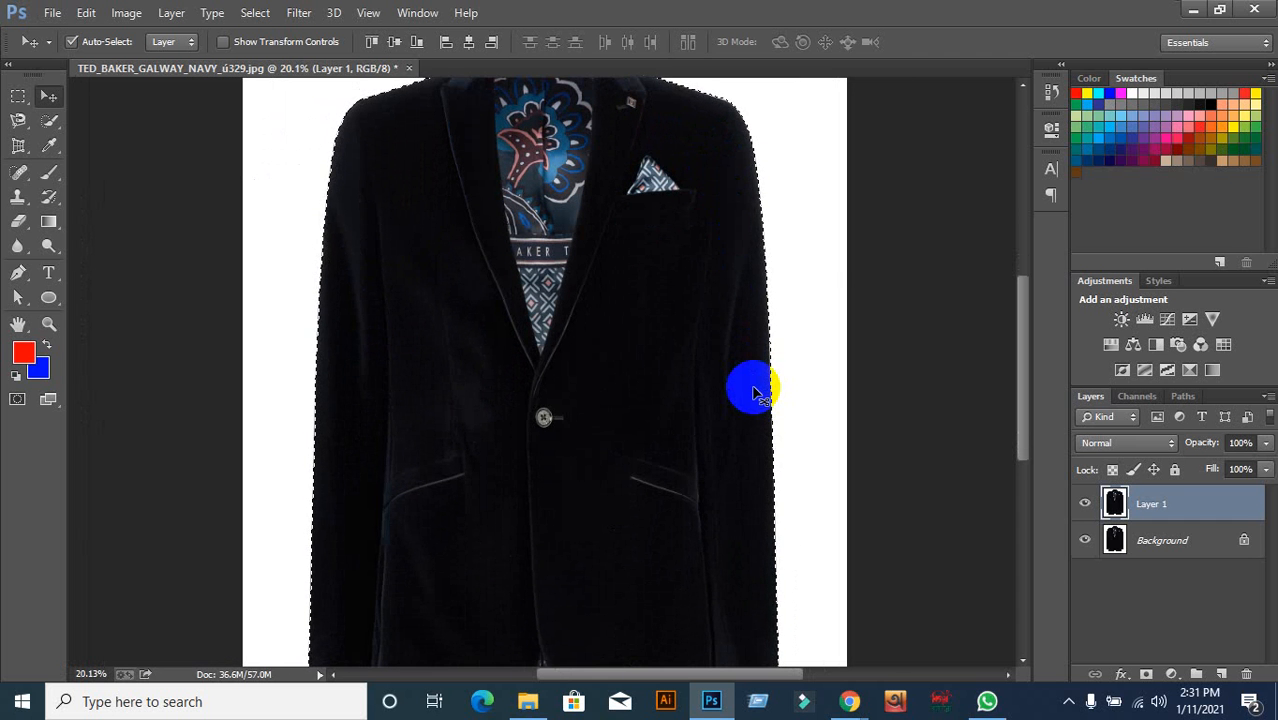
{"action": "key", "text": "ctrl+j"}
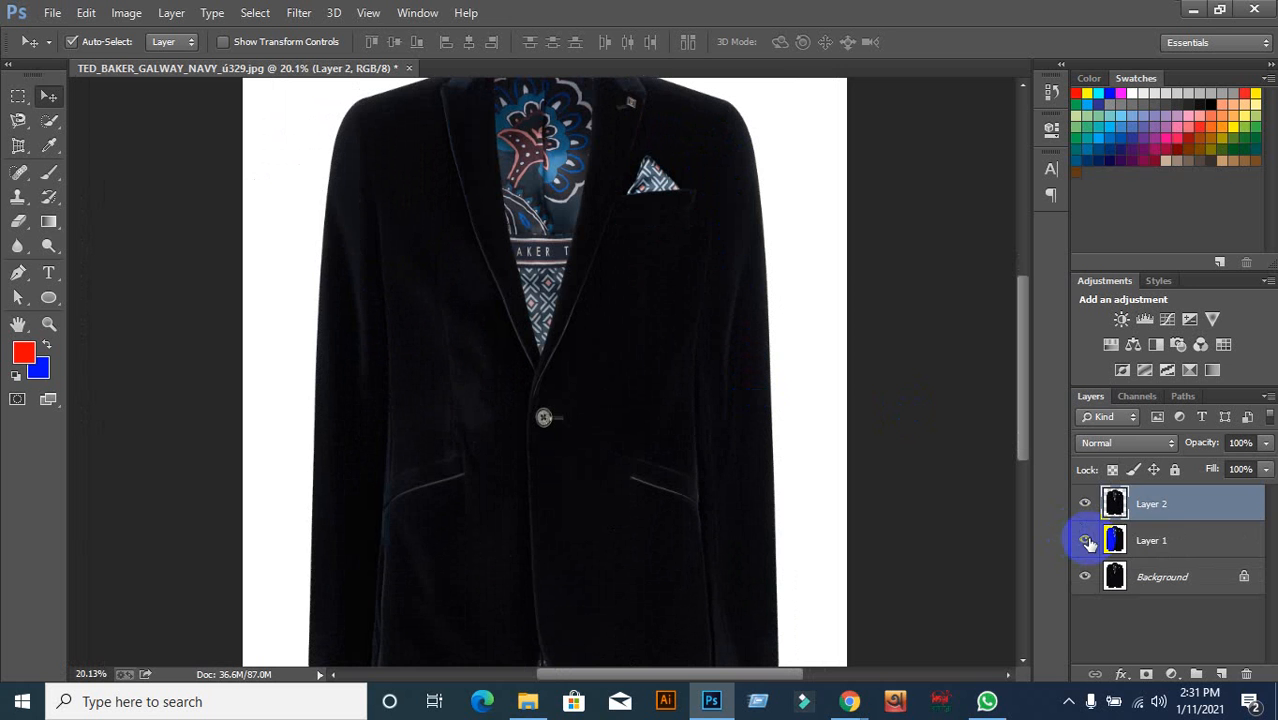
{"action": "left_click", "coordinate": [1150, 545]}
{"action": "left_click", "coordinate": [1246, 677]}
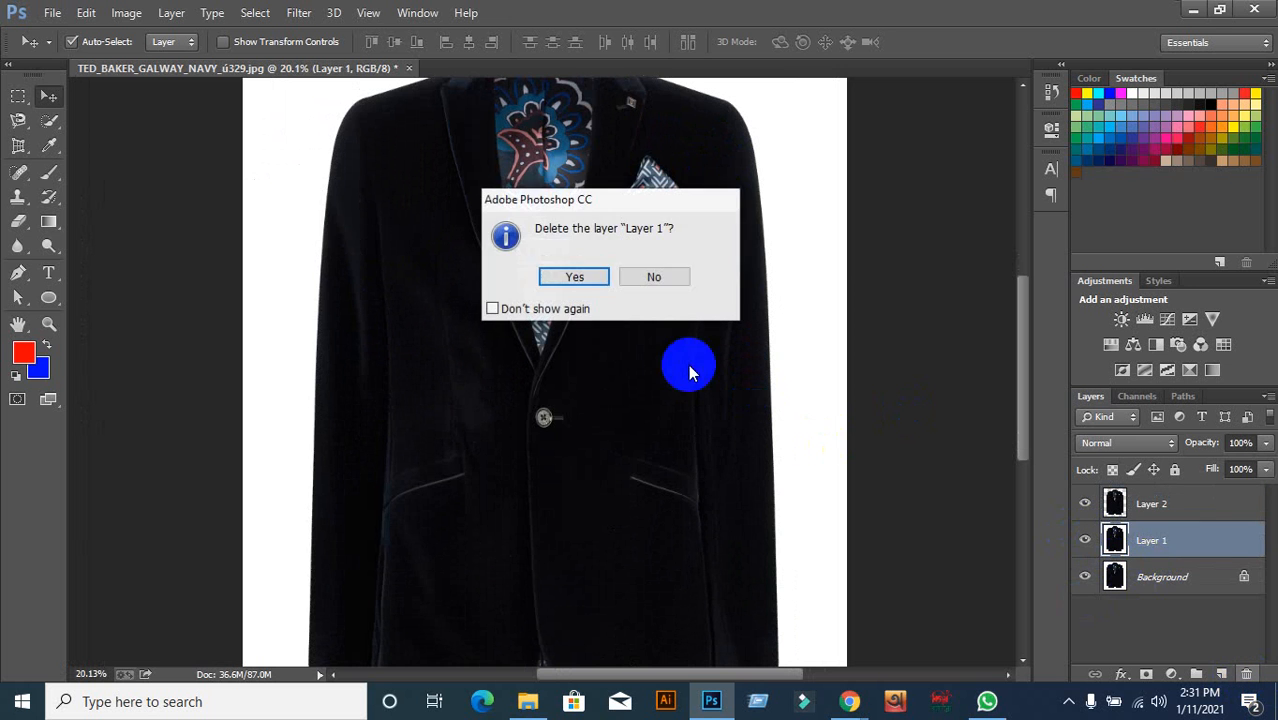
{"action": "left_click", "coordinate": [568, 274]}
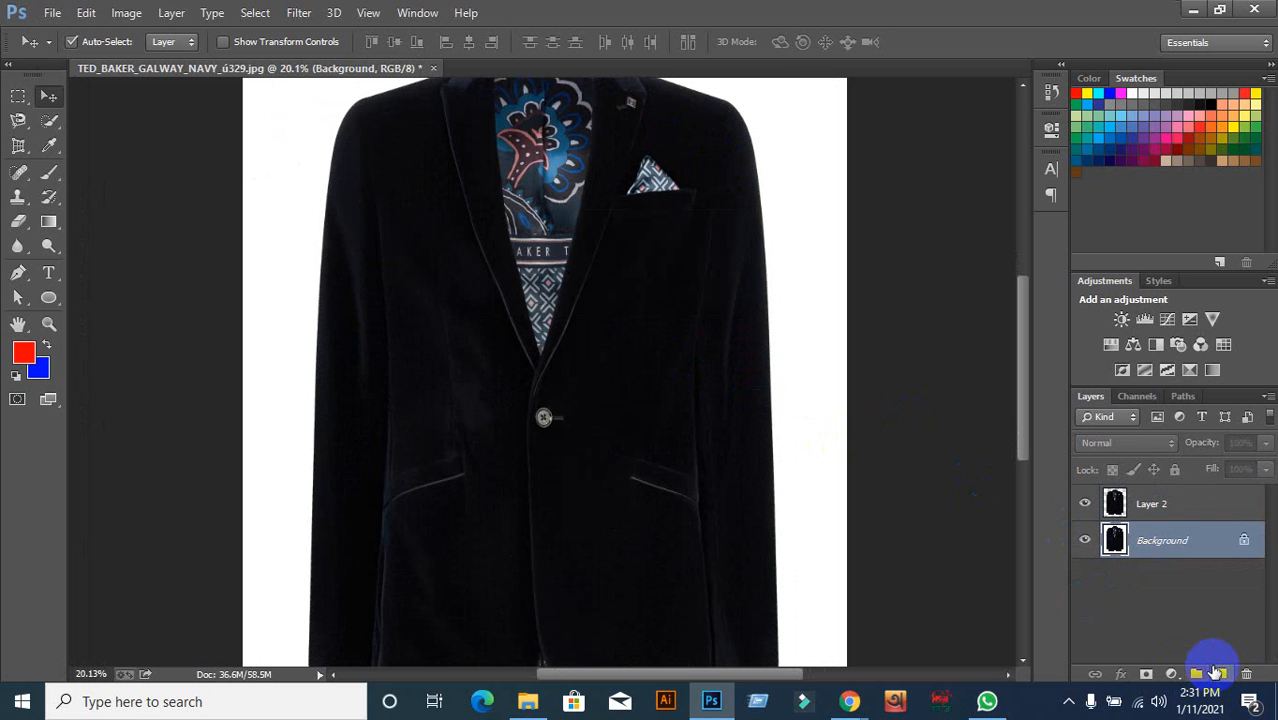
Add a new layer between the Background and the cut-out jacket, and fill it with red
{"action": "left_click", "coordinate": [1221, 674]}
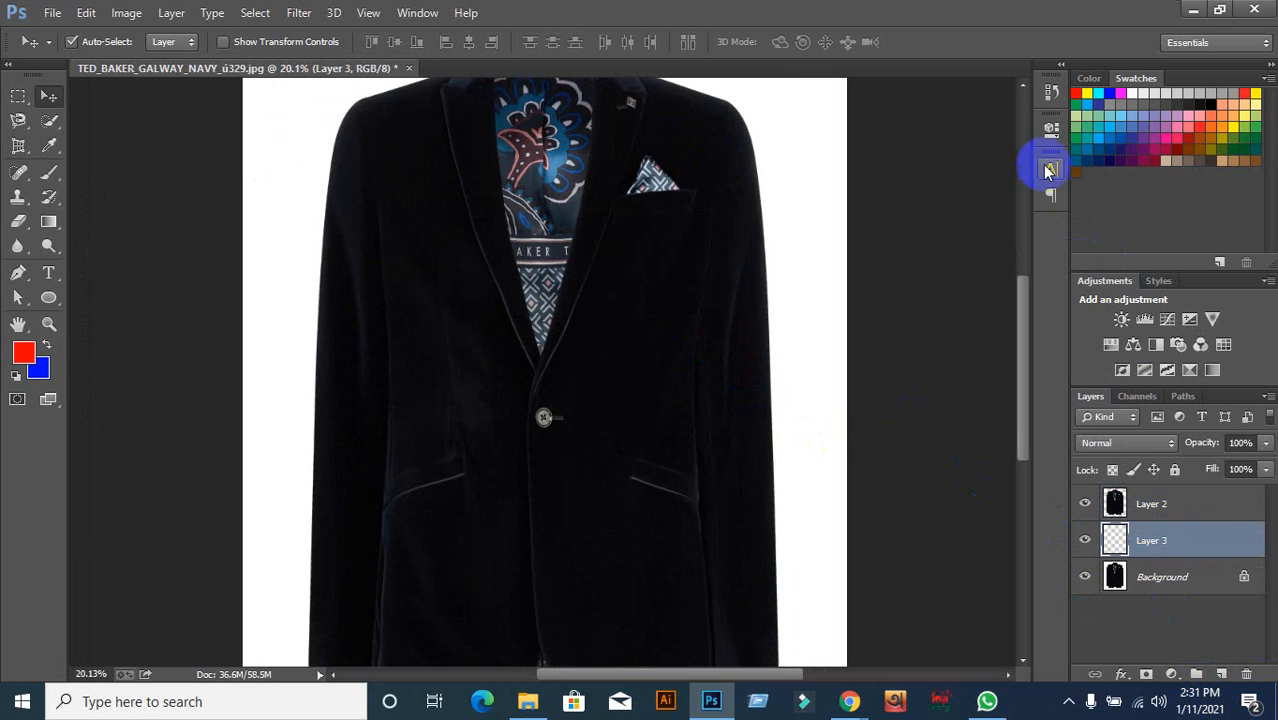
{"action": "key", "text": "alt+BackSpace"}
{"action": "scroll", "coordinate": [713, 365], "scroll_direction": "up", "scroll_amount": 1}
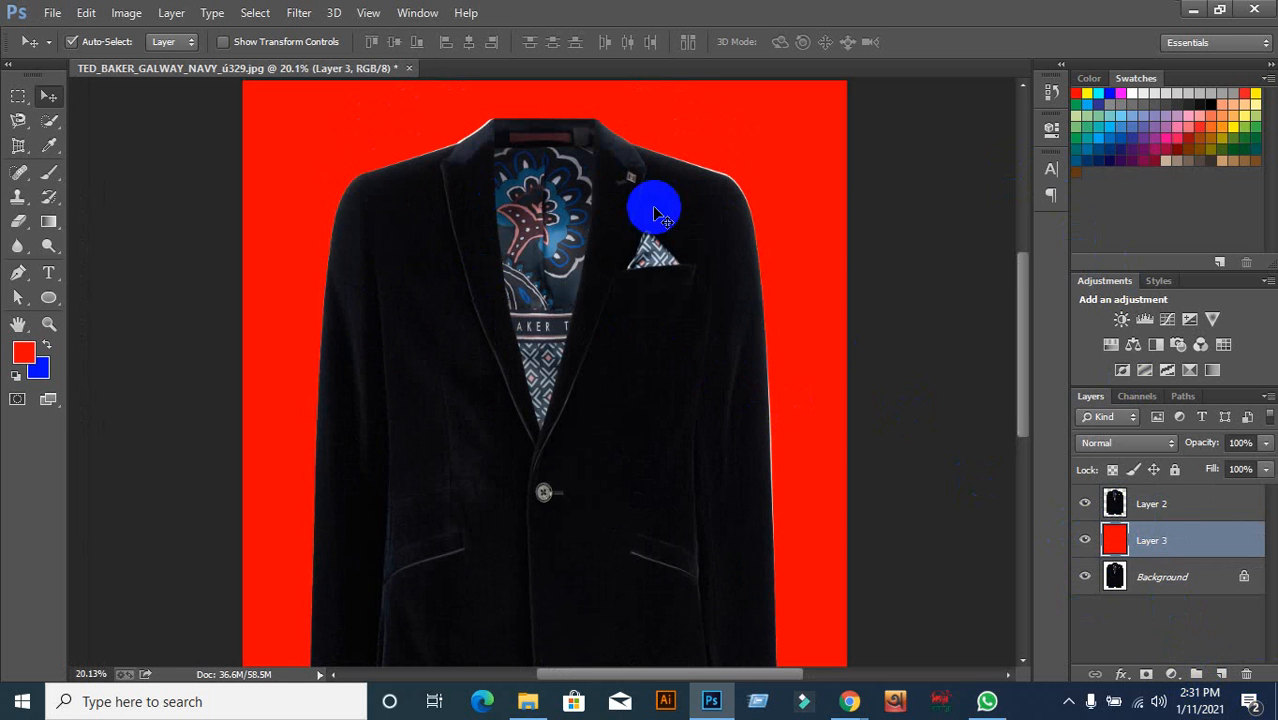
{"action": "scroll", "coordinate": [785, 462], "scroll_direction": "up", "scroll_amount": 5}
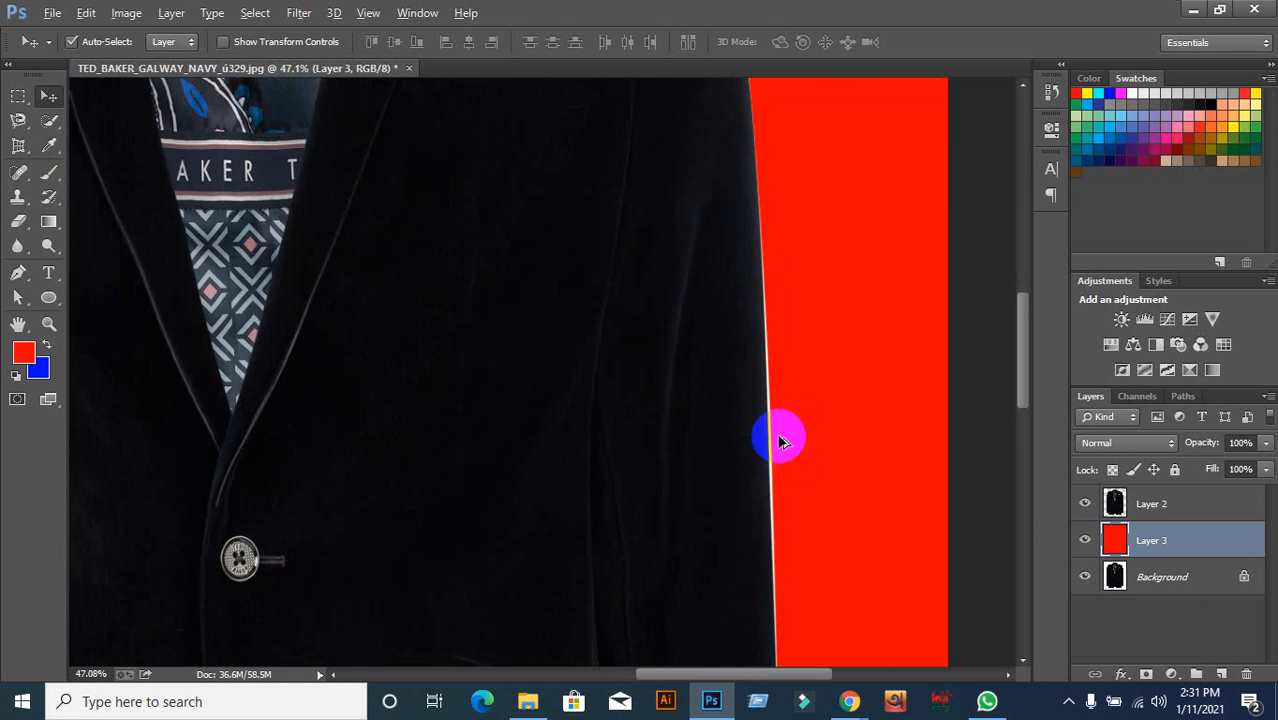
{"action": "scroll", "coordinate": [785, 445], "scroll_direction": "up", "scroll_amount": 3}
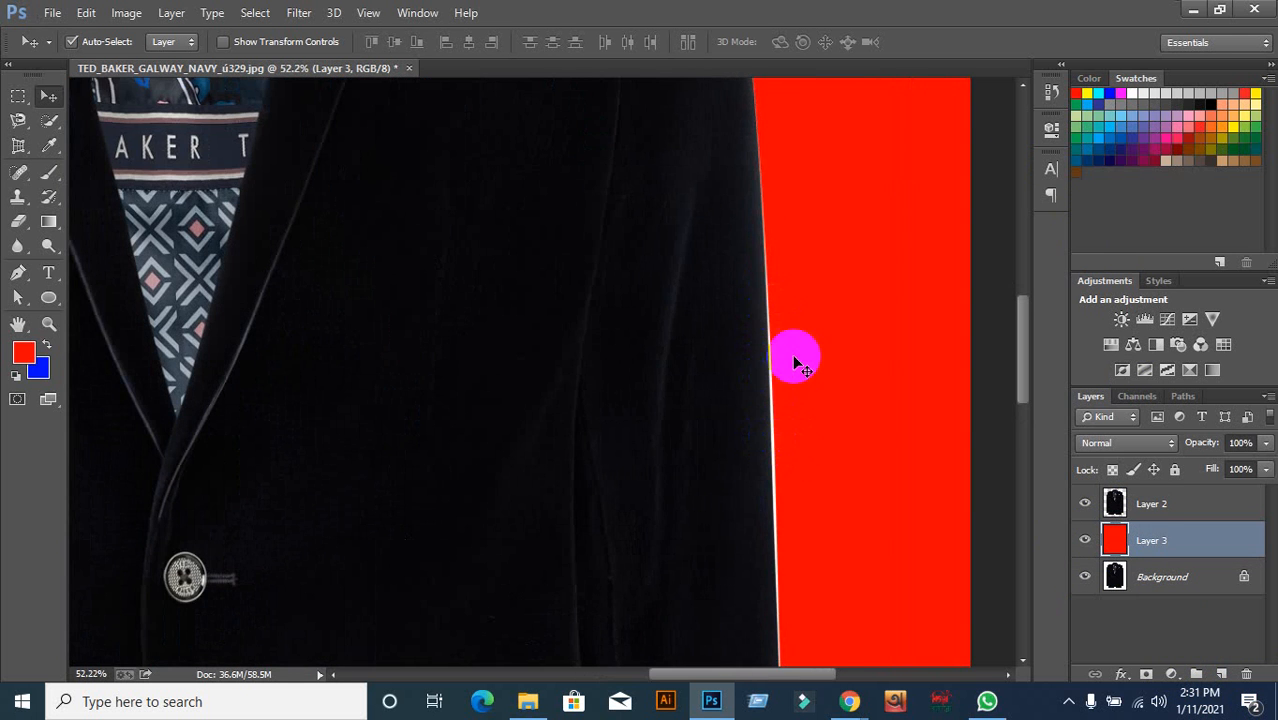
Examine the cut-out jacket's sleeve edges and collar against the red fill, close up and as a whole
{"action": "scroll", "coordinate": [788, 352], "scroll_direction": "down", "scroll_amount": 4}
{"action": "scroll", "coordinate": [788, 352], "scroll_direction": "down", "scroll_amount": 2}
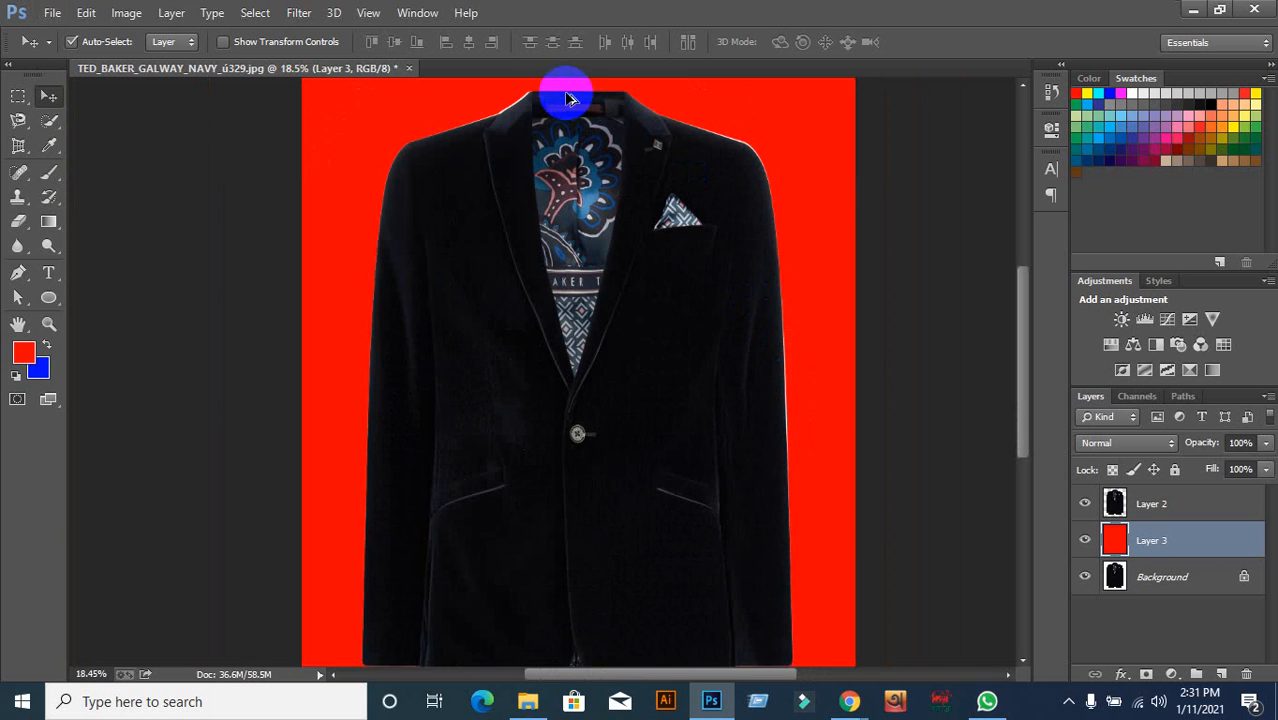
{"action": "scroll", "coordinate": [564, 93], "scroll_direction": "up", "scroll_amount": 1}
{"action": "left_click_drag", "start_coordinate": [450, 251], "coordinate": [599, 259]}
{"action": "scroll", "coordinate": [599, 259], "scroll_direction": "up", "scroll_amount": 8}
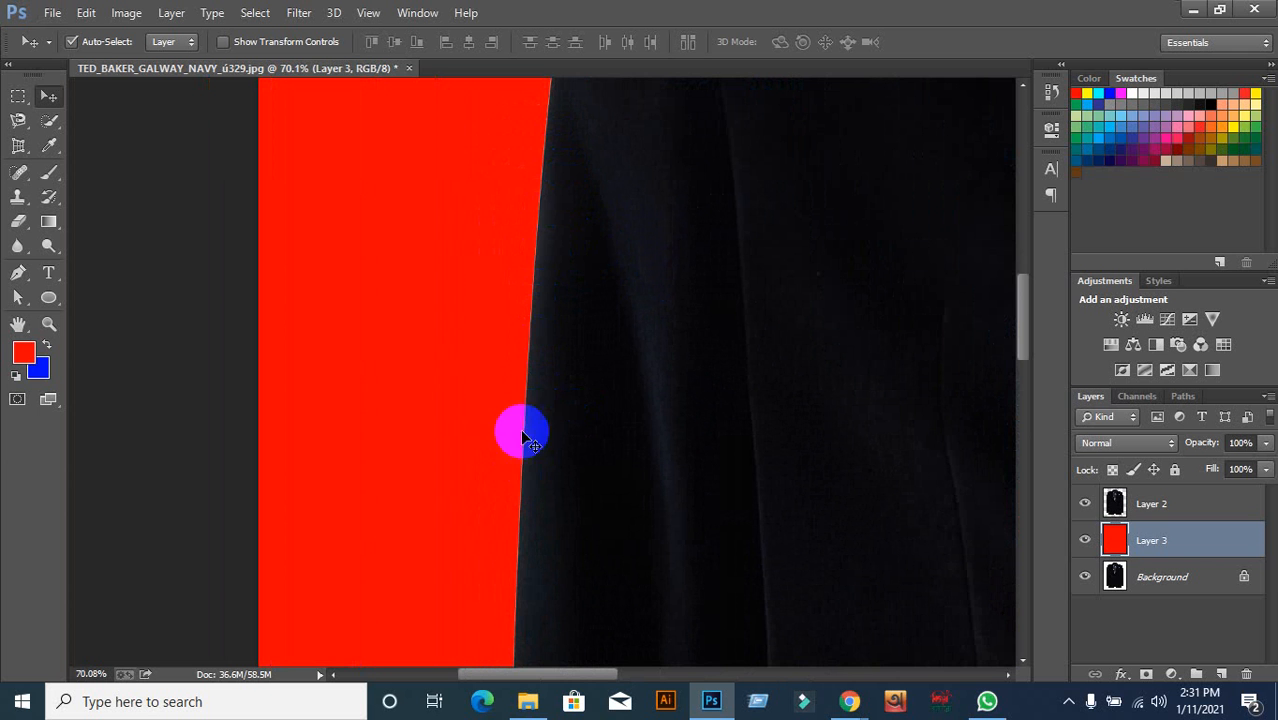
{"action": "scroll", "coordinate": [528, 340], "scroll_direction": "down", "scroll_amount": 3}
{"action": "scroll", "coordinate": [528, 345], "scroll_direction": "down", "scroll_amount": 5}
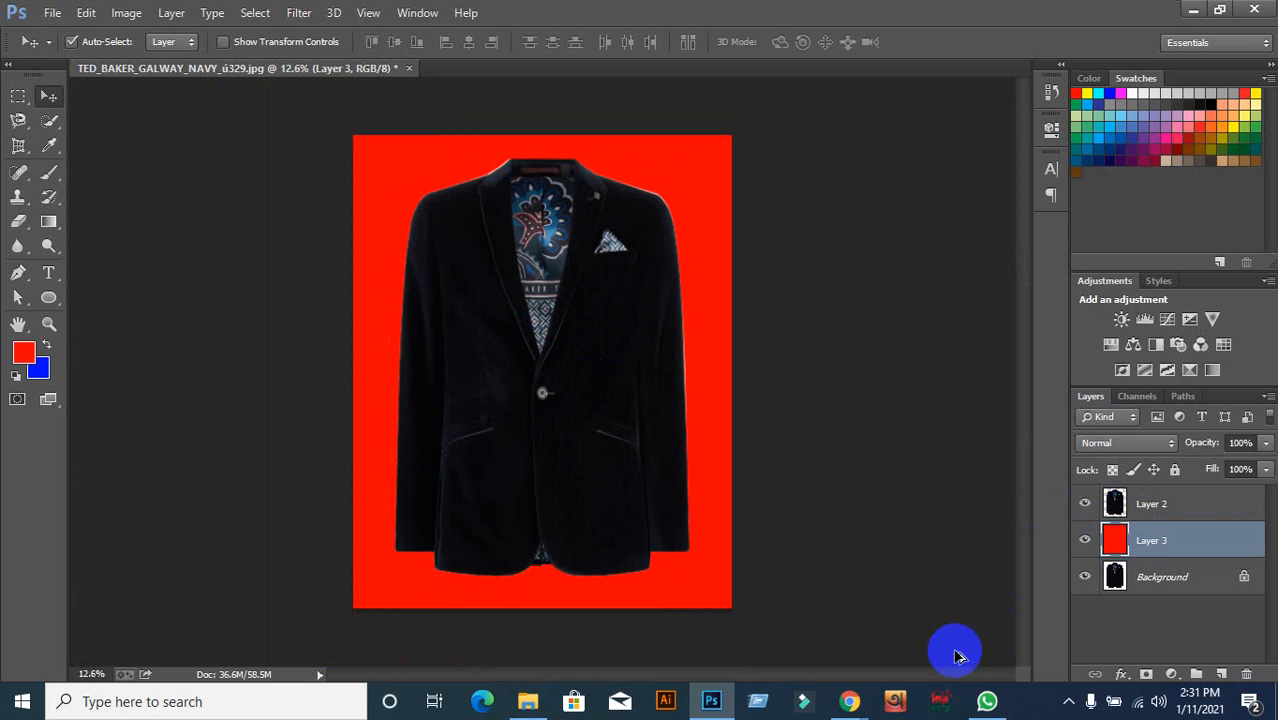
Delete the cut-out jacket layer and the red fill layer, and duplicate the Background layer
{"action": "left_click", "coordinate": [1164, 509], "text": "ctrl"}
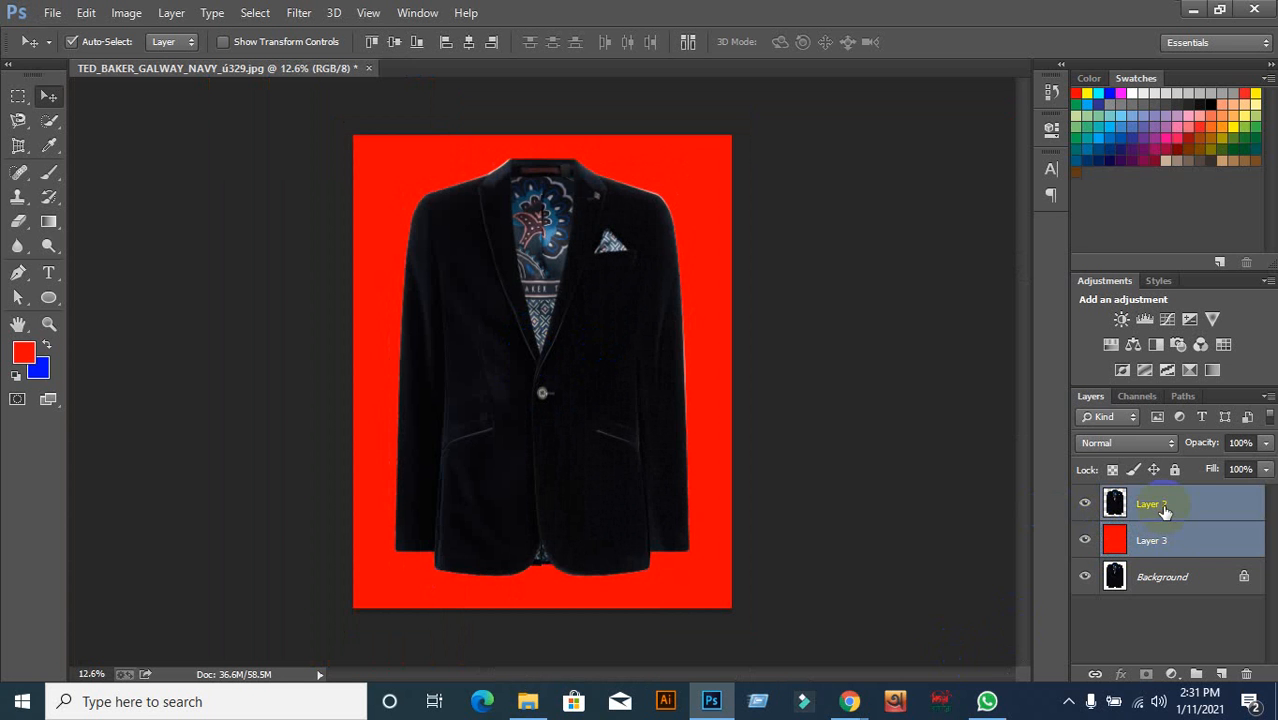
{"action": "key", "text": "Delete"}
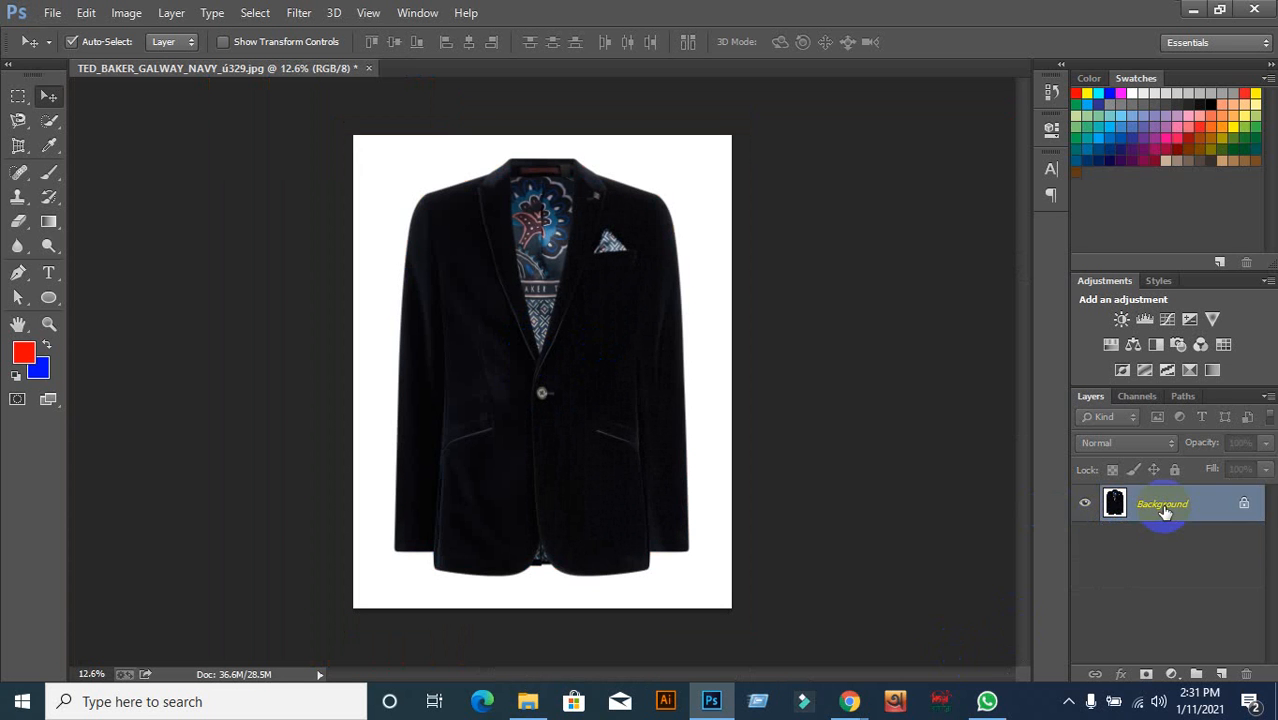
{"action": "left_click", "coordinate": [1183, 397]}
{"action": "left_click", "coordinate": [1092, 398]}
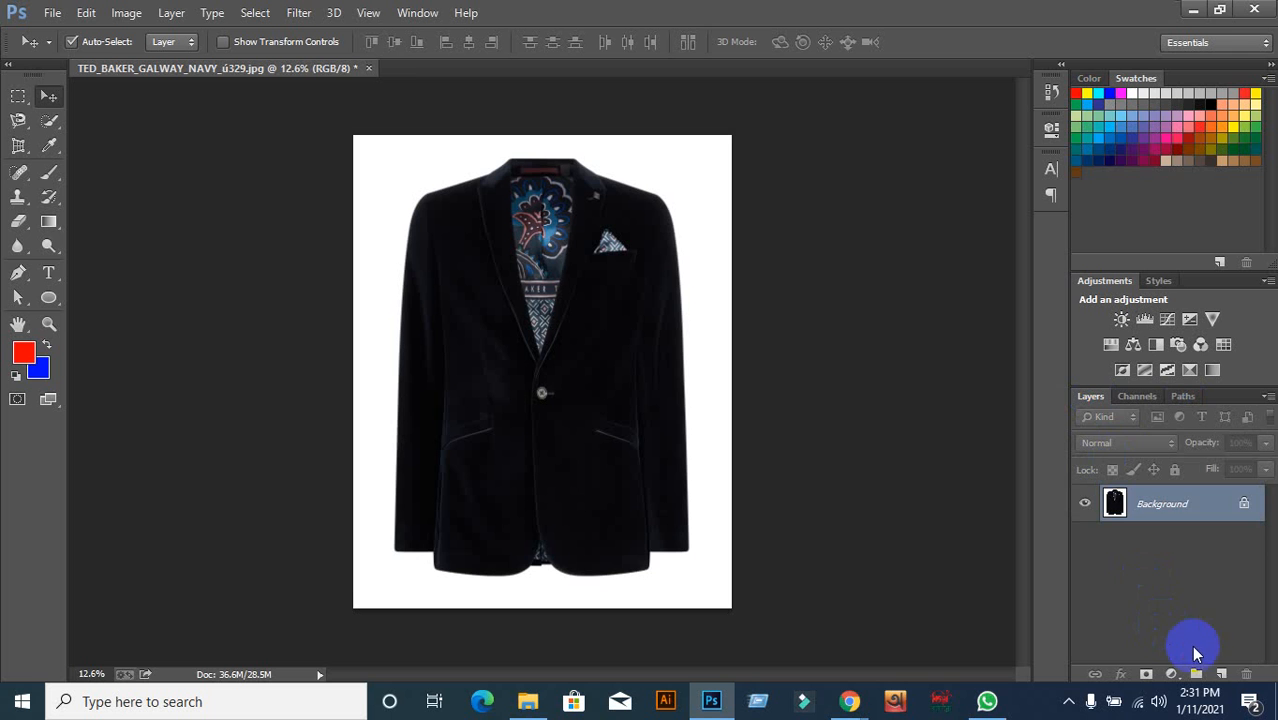
{"action": "key", "text": "ctrl+j"}
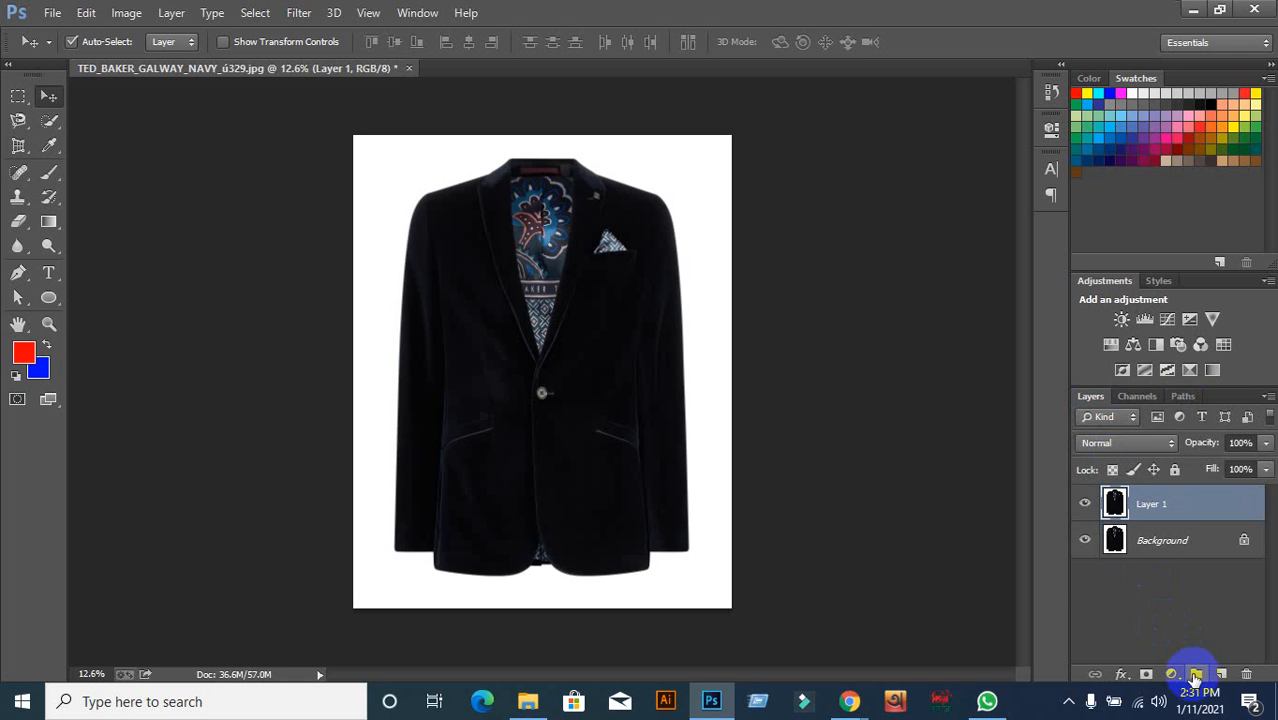
Add a new layer between the Background and Layer 1, fill it with red, and make Layer 1 active
{"action": "left_click", "coordinate": [1221, 674]}
{"action": "key", "text": "ctrl+bracketleft"}
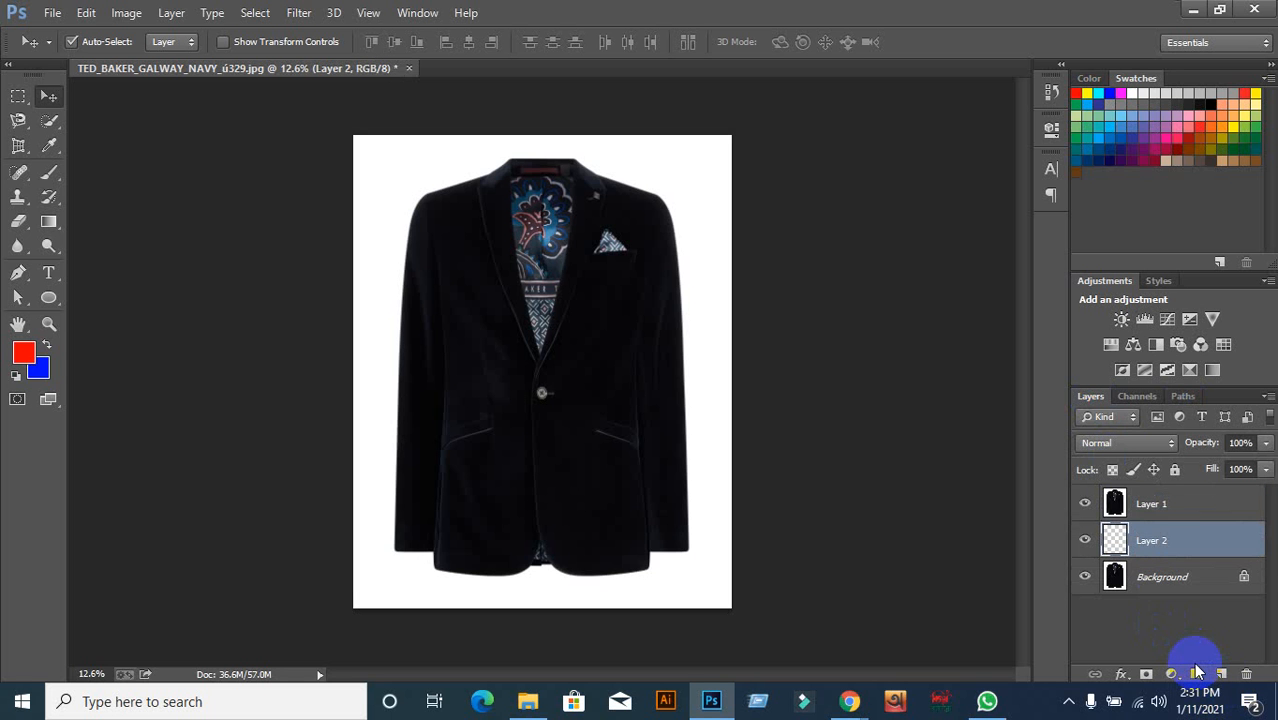
{"action": "left_click", "coordinate": [1222, 503]}
{"action": "key", "text": "ctrl+0"}
{"action": "scroll", "coordinate": [647, 347], "scroll_direction": "up", "scroll_amount": 1}
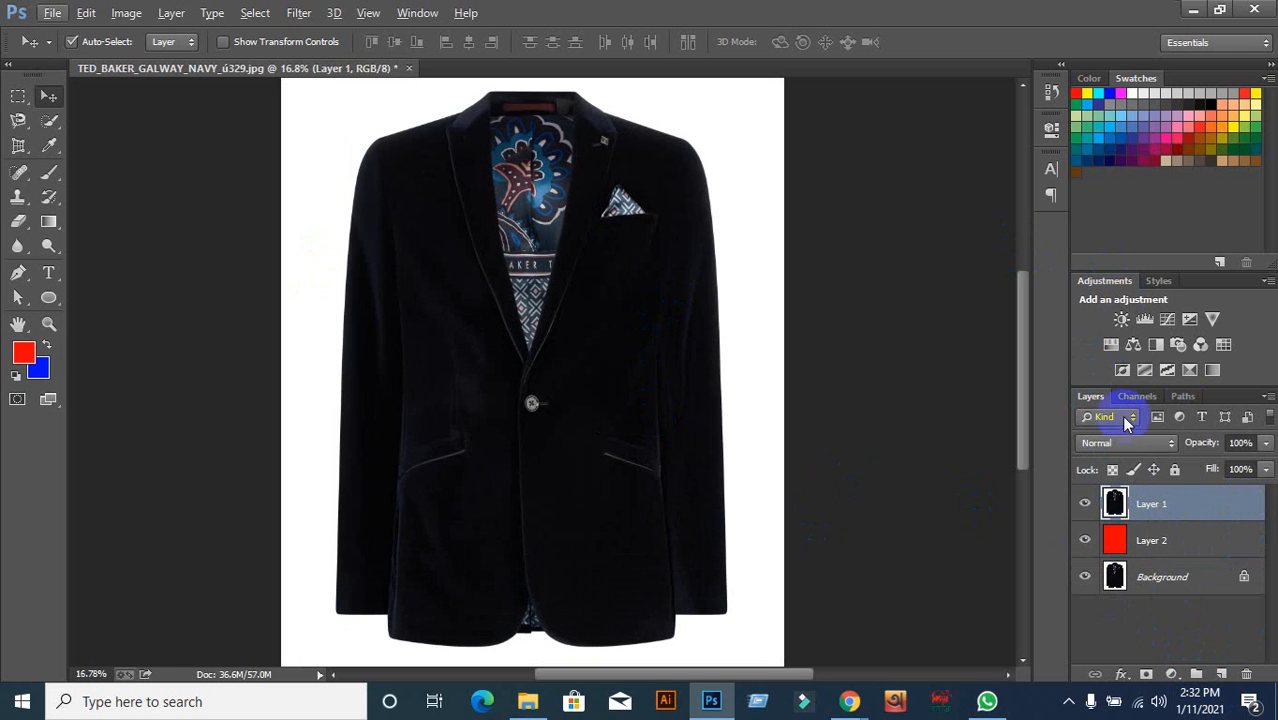
Load the saved Path 1 as a selection around the jacket with Layer 1 active
{"action": "left_click", "coordinate": [1180, 398]}
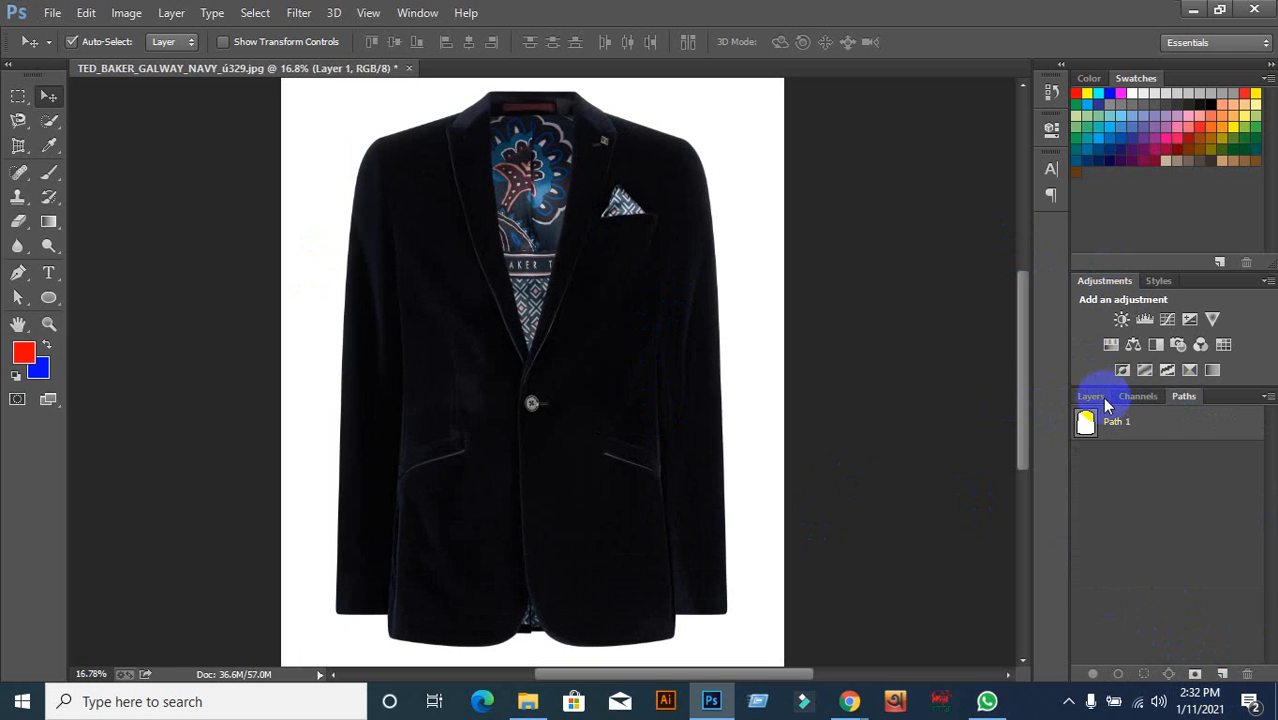
{"action": "left_click", "coordinate": [1085, 422]}
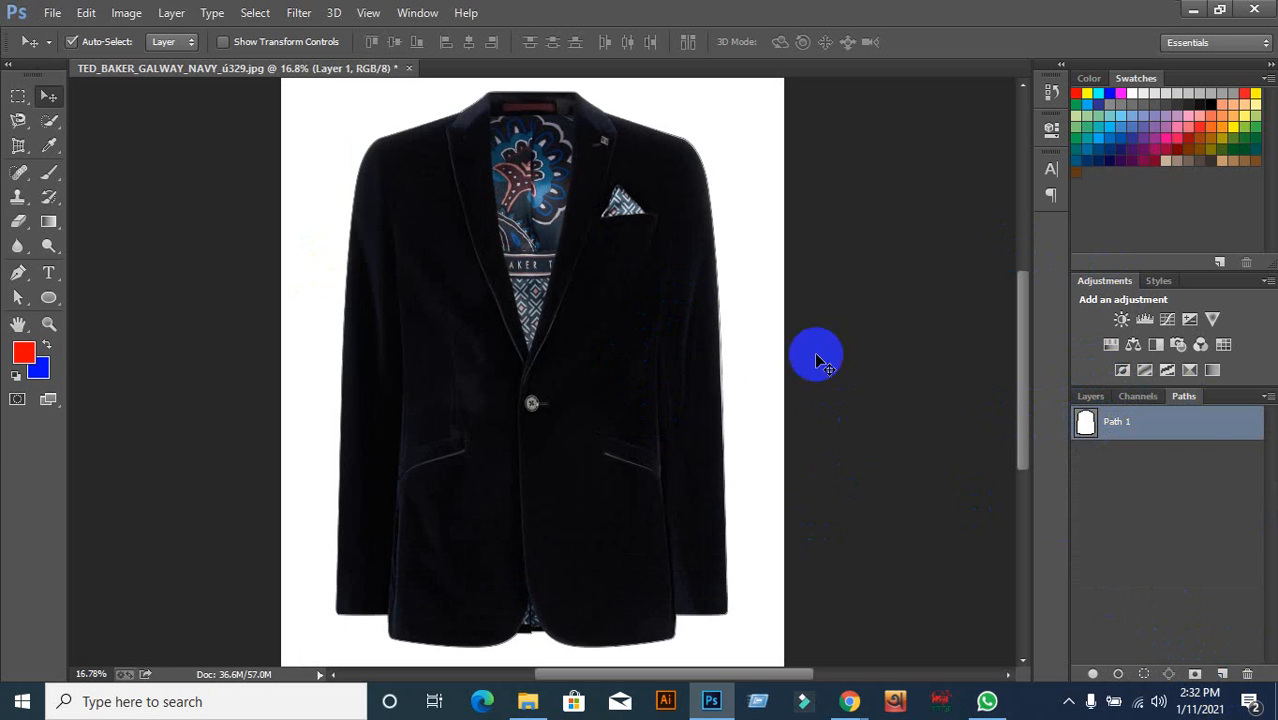
{"action": "left_click", "coordinate": [1090, 396]}
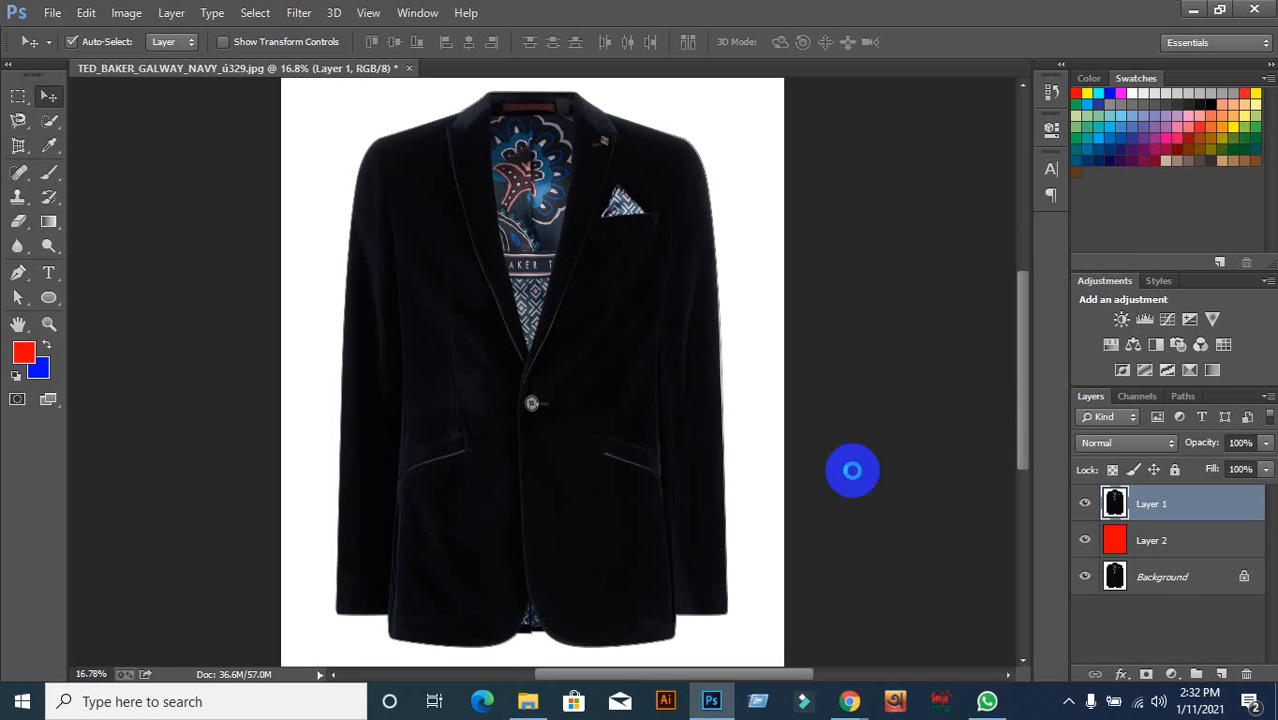
{"action": "key", "text": "ctrl+Return"}
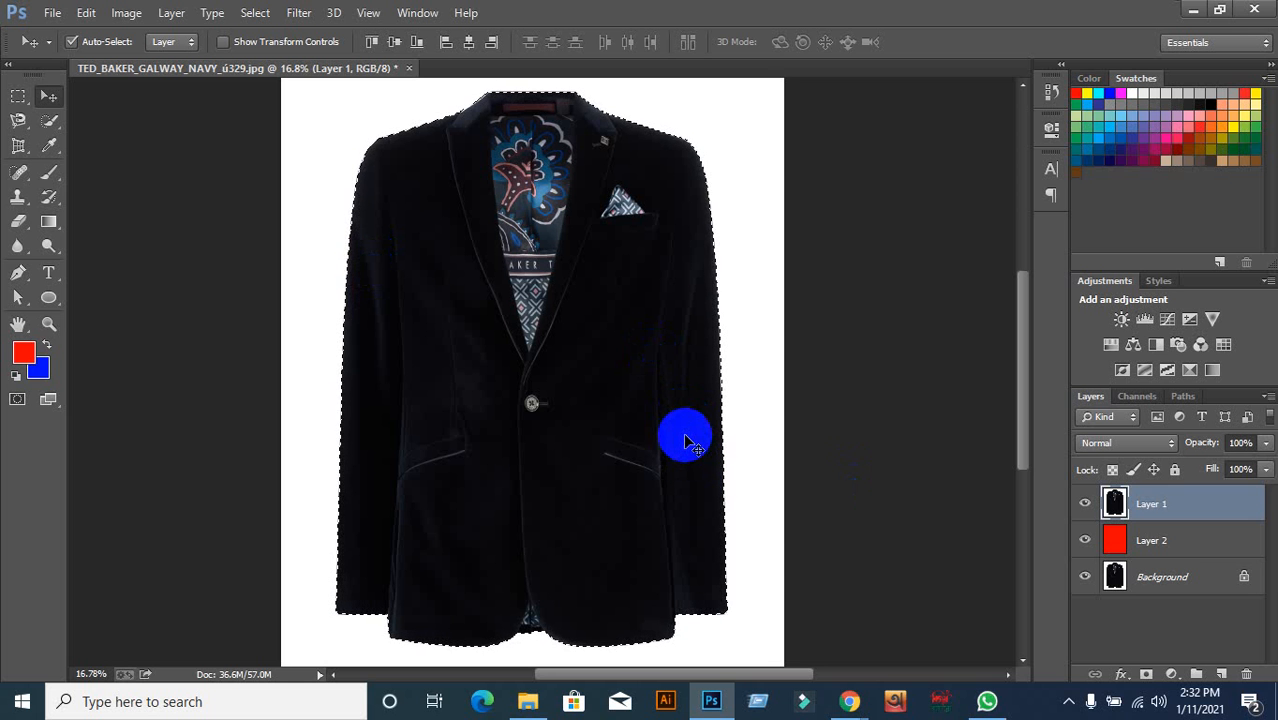
Invert the selection and clear the area around the jacket on Layer 1, keeping the selection active
{"action": "key", "text": "Delete"}
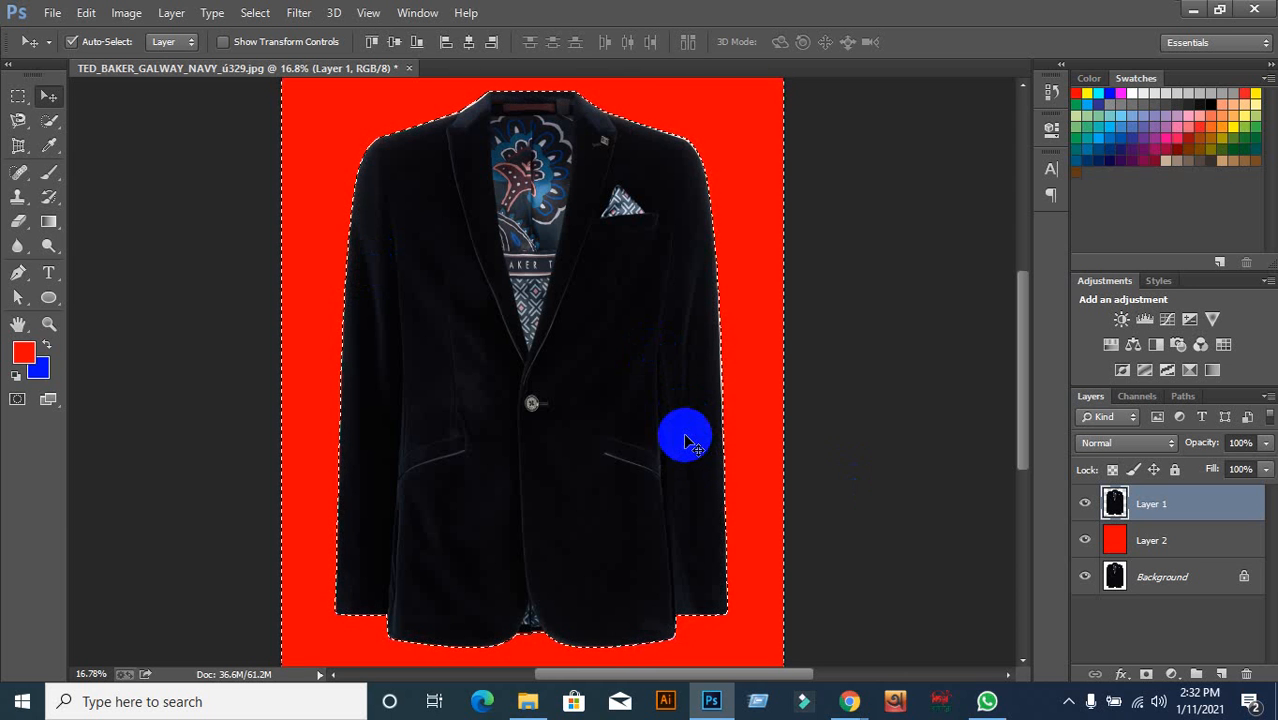
{"action": "key", "text": "ctrl+d"}
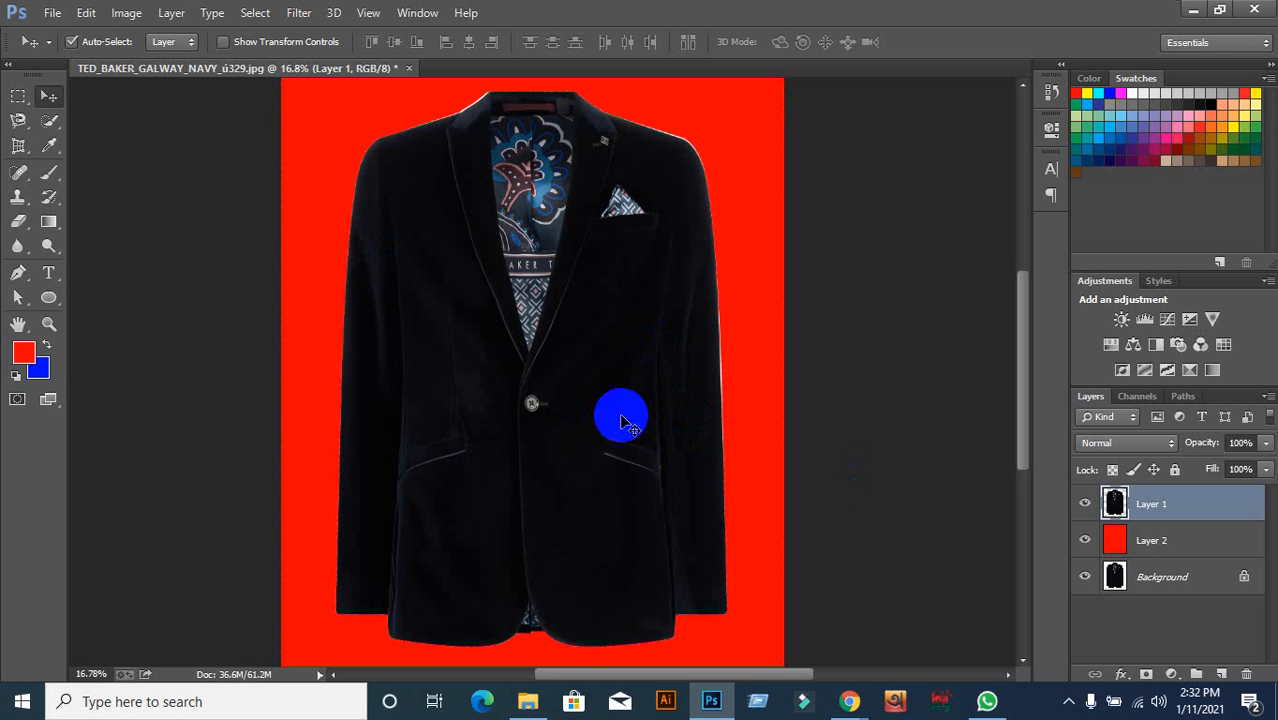
{"action": "key", "text": "ctrl+z"}
Feather the active selection around the jacket with a radius of 2 pixels
{"action": "scroll", "coordinate": [403, 220], "scroll_direction": "up", "scroll_amount": 2}
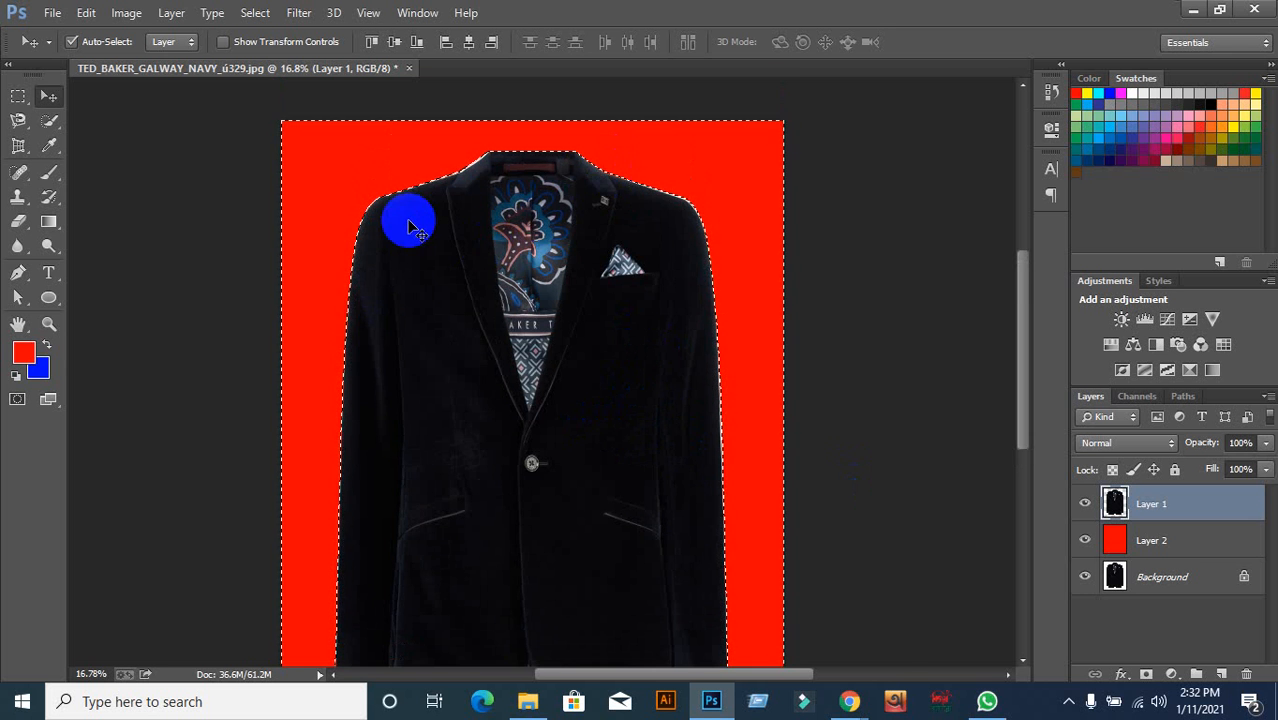
{"action": "scroll", "coordinate": [400, 217], "scroll_direction": "up", "scroll_amount": 1}
{"action": "scroll", "coordinate": [418, 224], "scroll_direction": "down", "scroll_amount": 1}
{"action": "scroll", "coordinate": [418, 224], "scroll_direction": "up", "scroll_amount": 2}
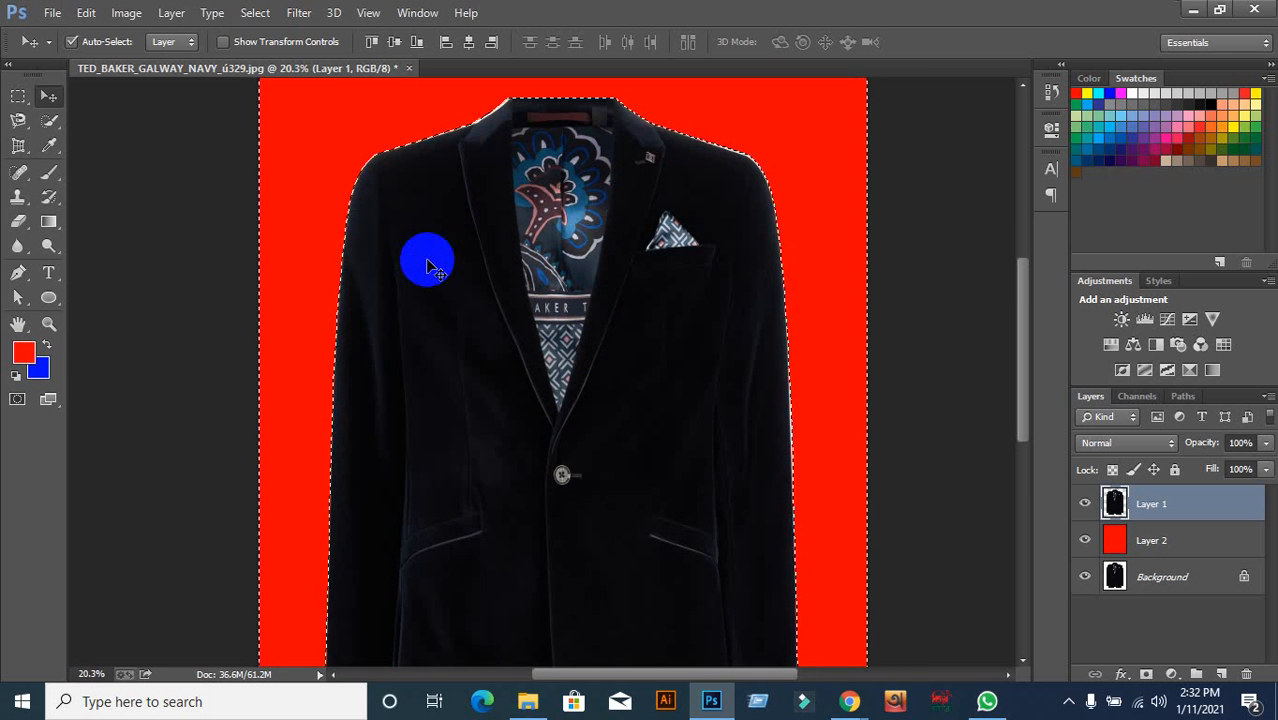
{"action": "key", "text": "shift+F6"}
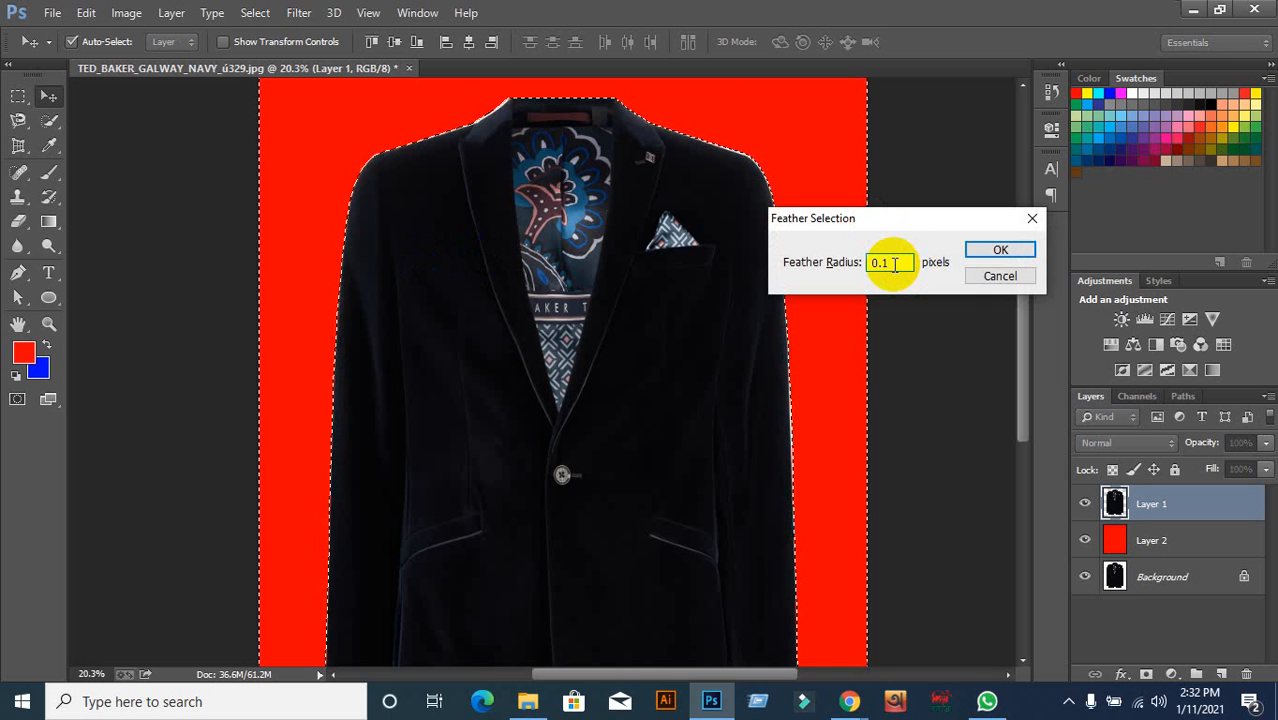
{"action": "key", "text": "BackSpace"}
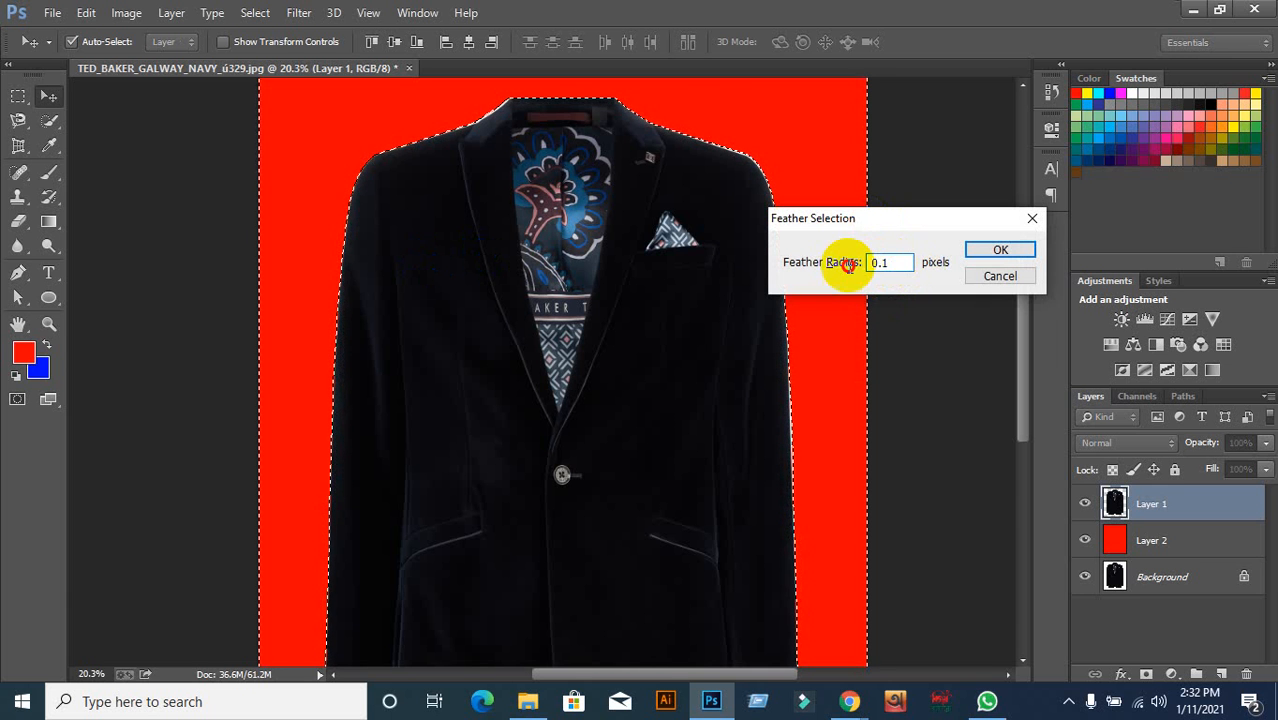
{"action": "type", "text": "2"}
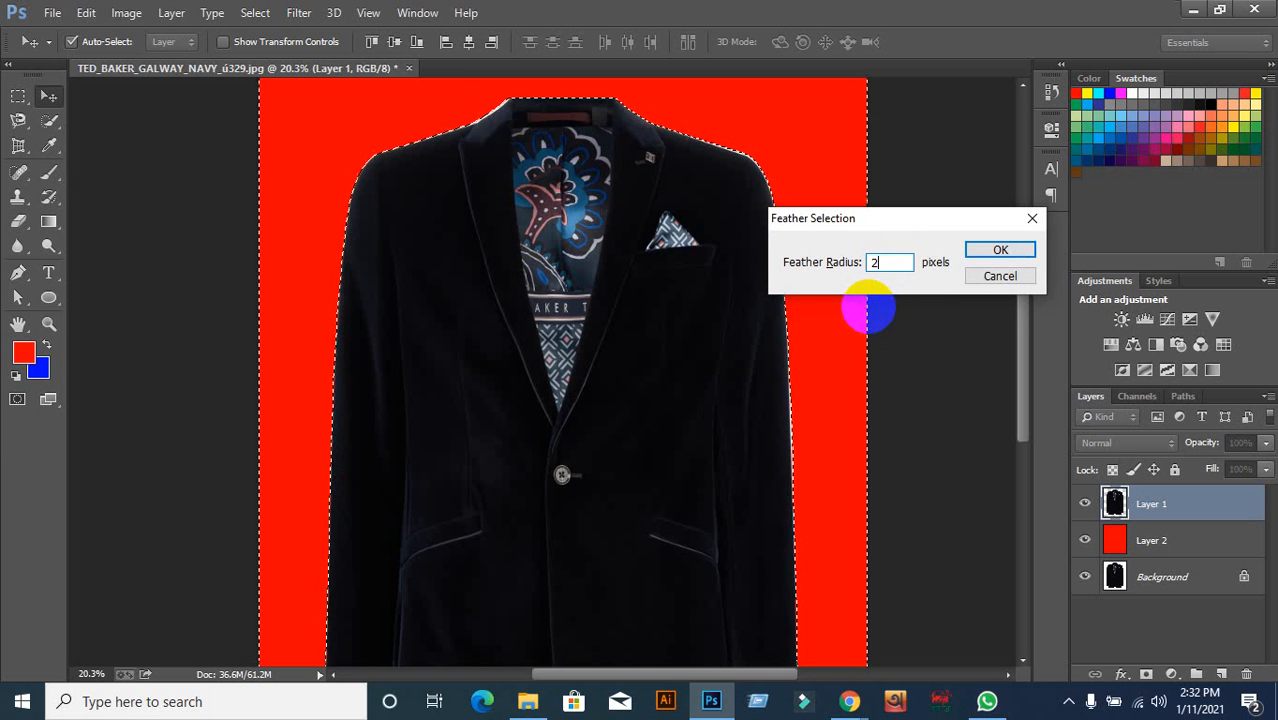
{"action": "left_click", "coordinate": [1008, 251]}
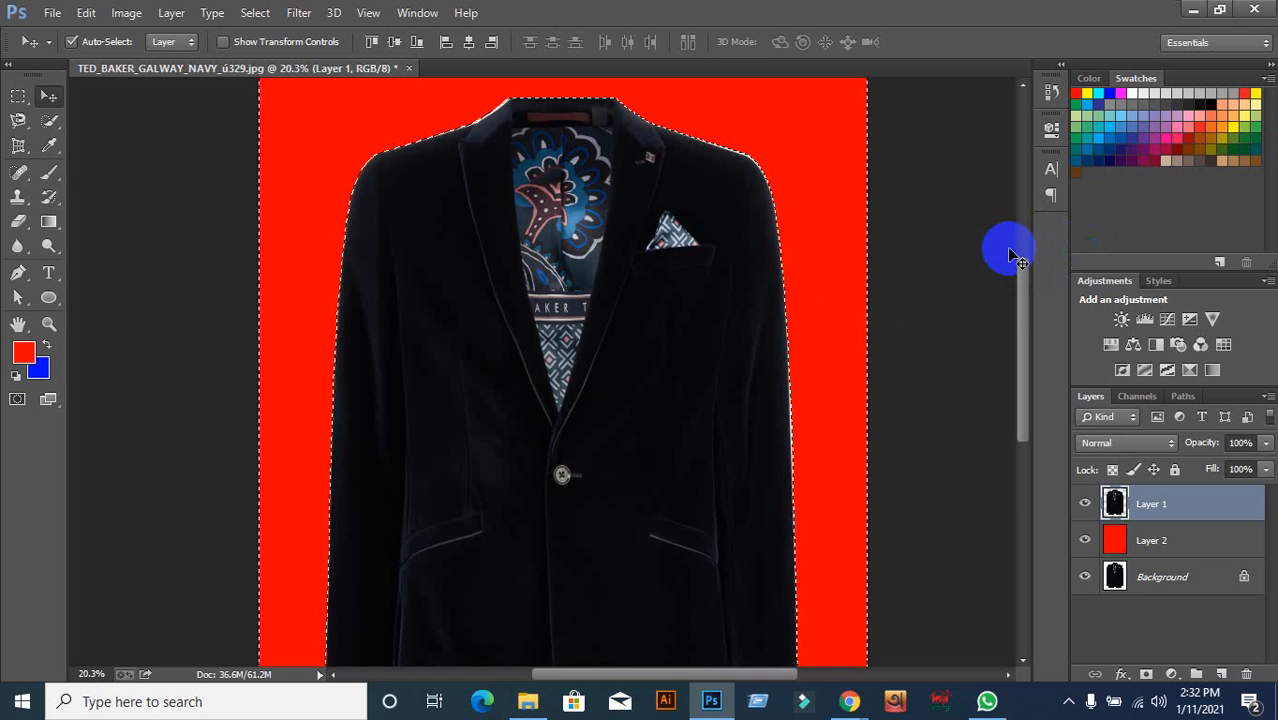
Examine how soft the jacket's outer sleeve edge looks against the red fill, with the selection outline hidden
{"action": "scroll", "coordinate": [1012, 251], "scroll_direction": "up", "scroll_amount": 1}
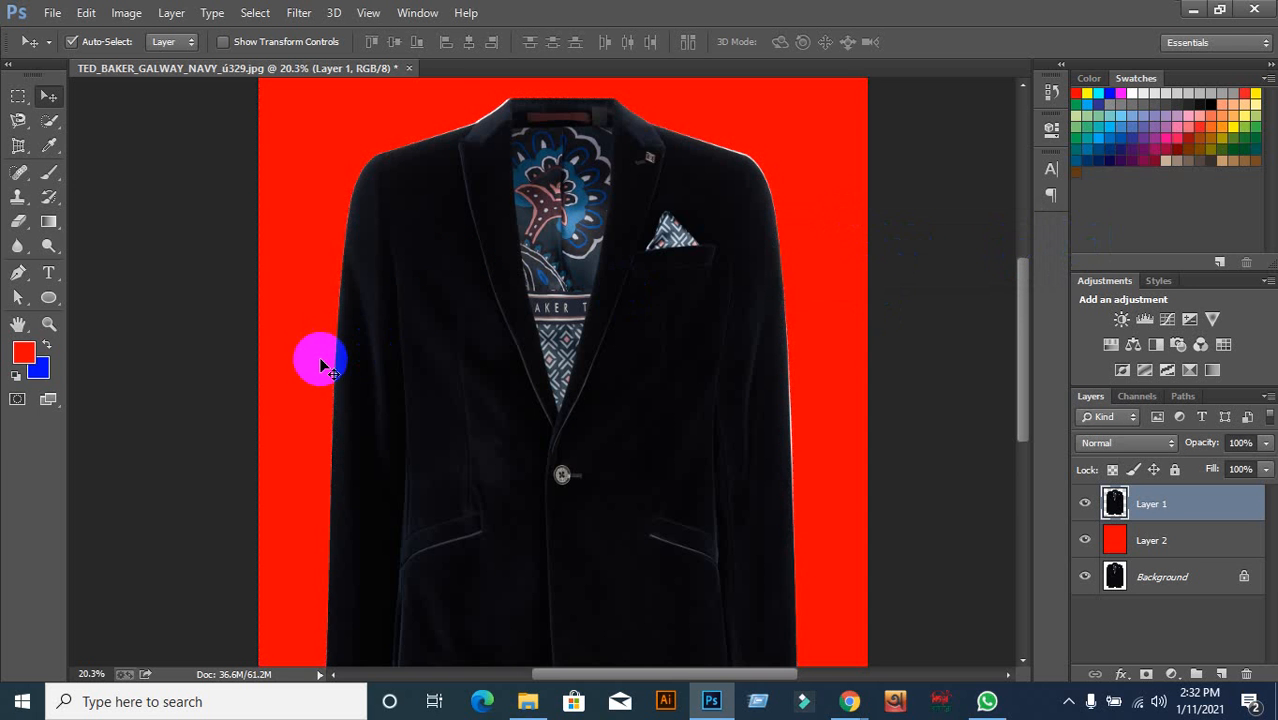
{"action": "scroll", "coordinate": [323, 349], "scroll_direction": "up", "scroll_amount": 1}
{"action": "scroll", "coordinate": [323, 349], "scroll_direction": "up", "scroll_amount": 4}
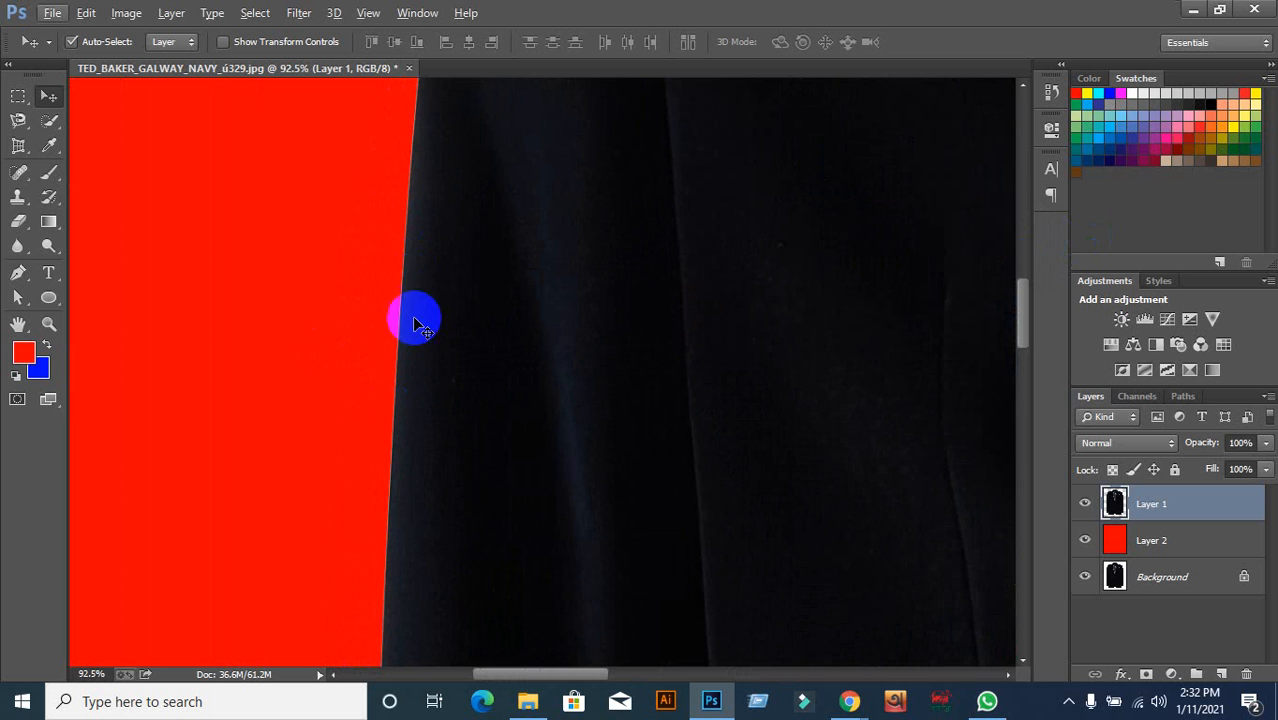
{"action": "scroll", "coordinate": [412, 286], "scroll_direction": "up", "scroll_amount": 4}
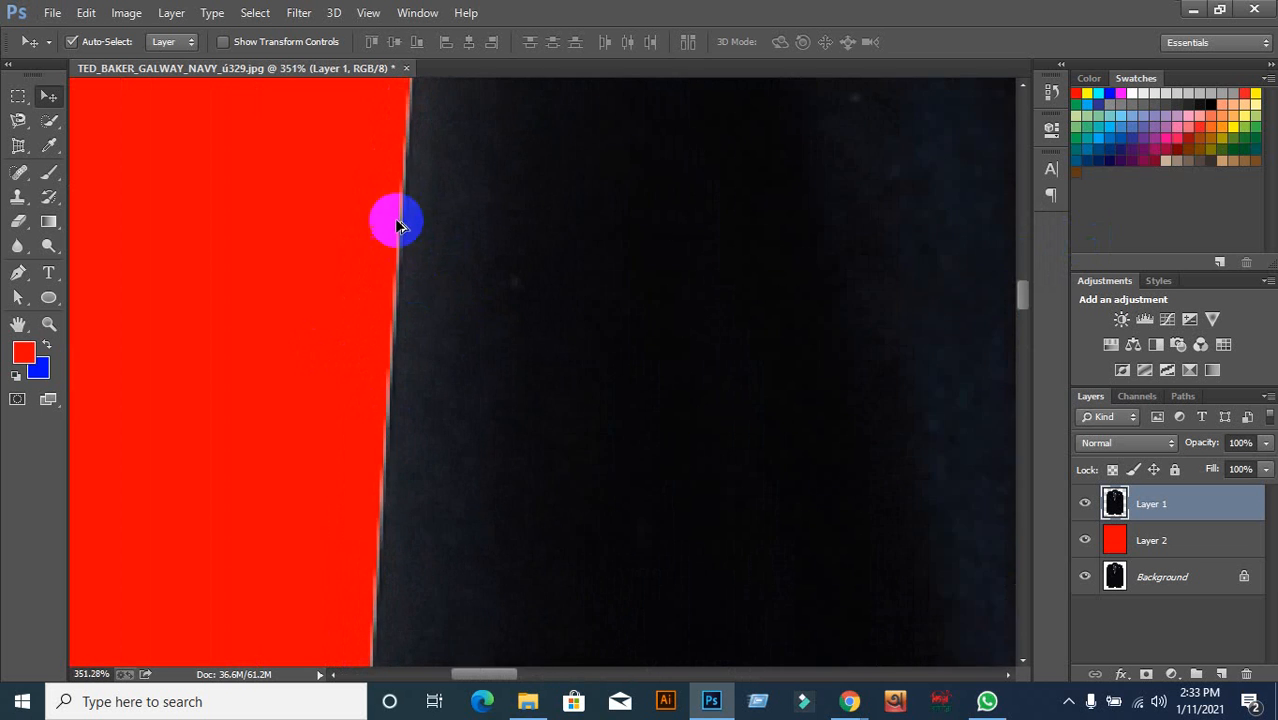
{"action": "scroll", "coordinate": [423, 274], "scroll_direction": "down", "scroll_amount": 4}
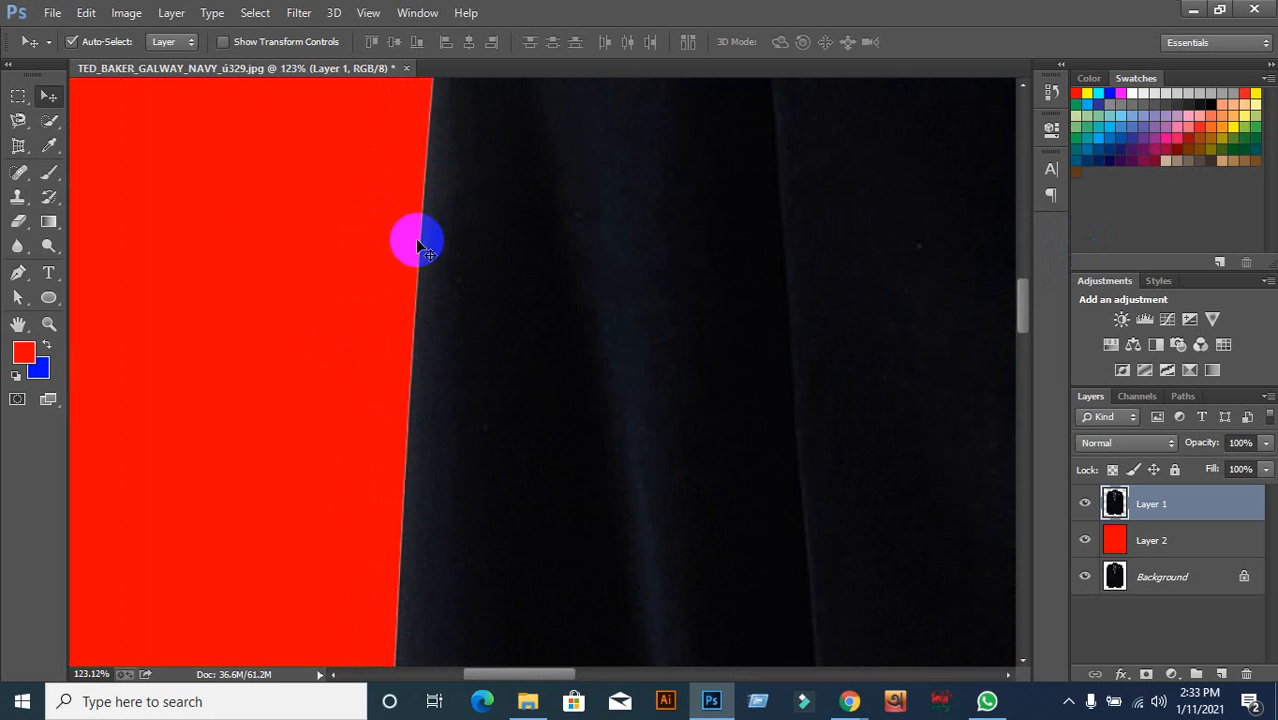
{"action": "scroll", "coordinate": [423, 250], "scroll_direction": "down", "scroll_amount": 1}
{"action": "scroll", "coordinate": [425, 262], "scroll_direction": "down", "scroll_amount": 1}
{"action": "scroll", "coordinate": [430, 276], "scroll_direction": "down", "scroll_amount": 4}
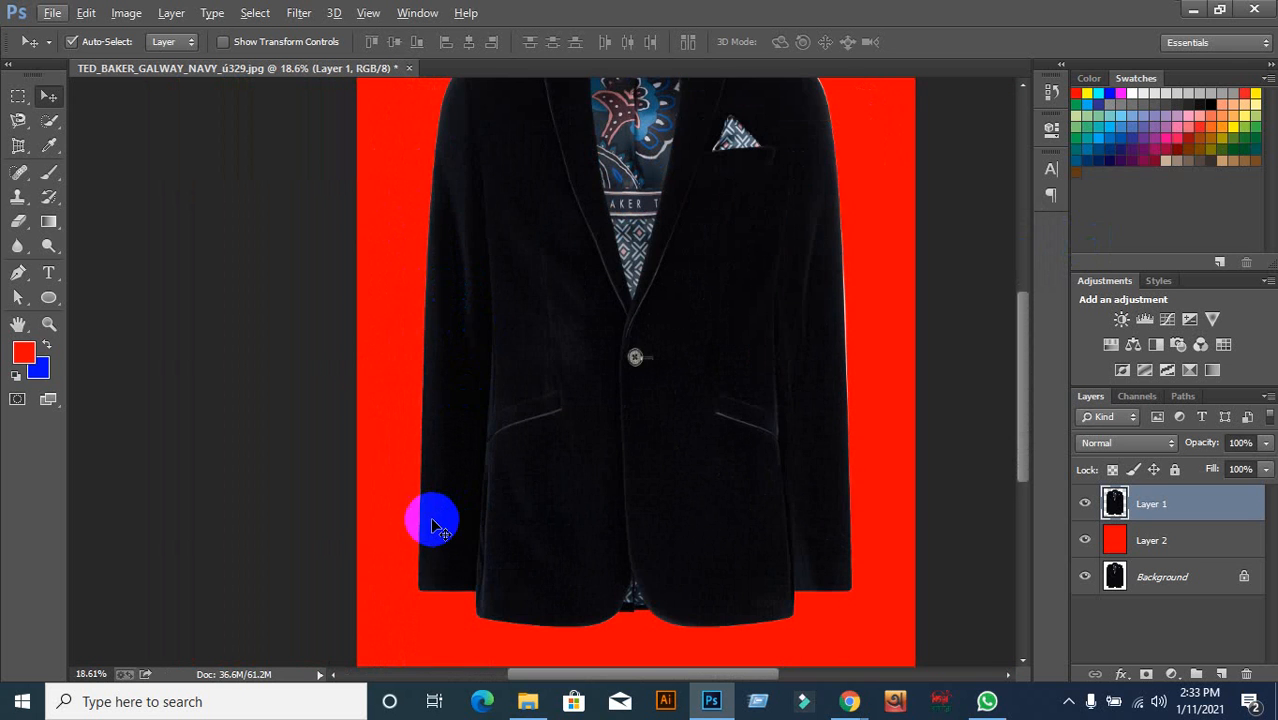
{"action": "scroll", "coordinate": [428, 516], "scroll_direction": "down", "scroll_amount": 1}
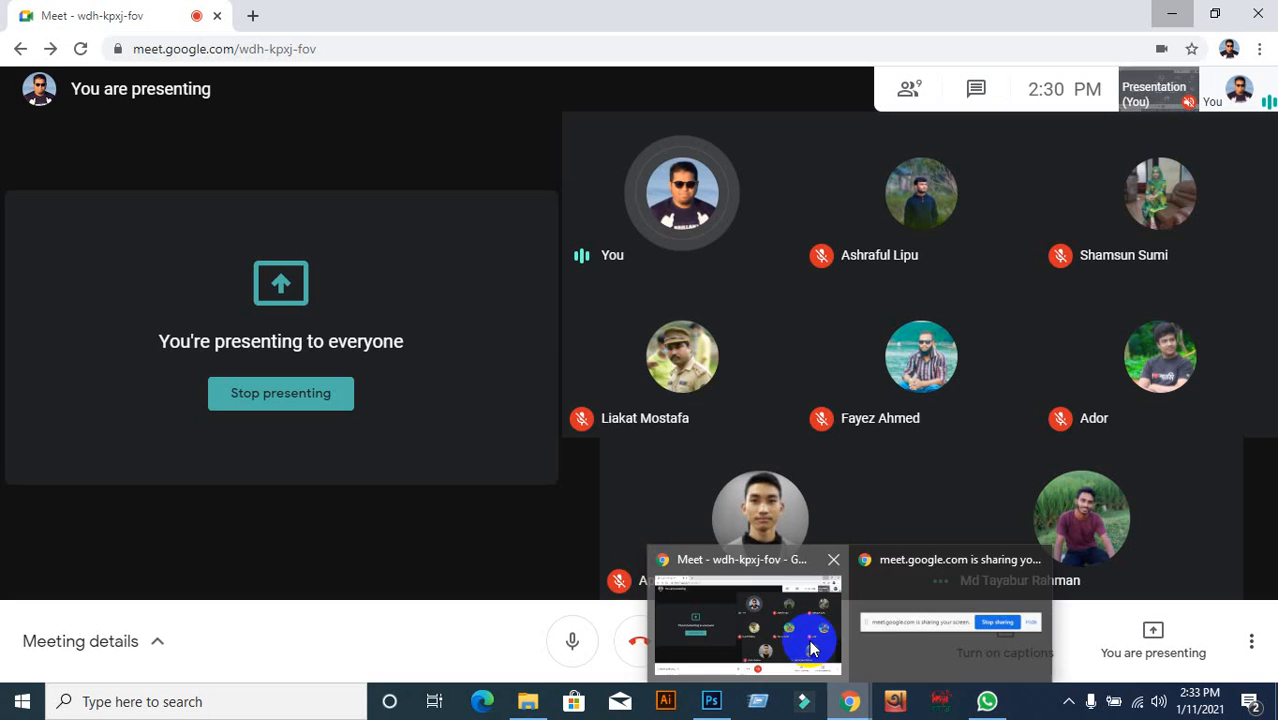
Switch to the Google Meet call, admit the waiting participant, and return to Photoshop
{"action": "left_click", "coordinate": [750, 622]}
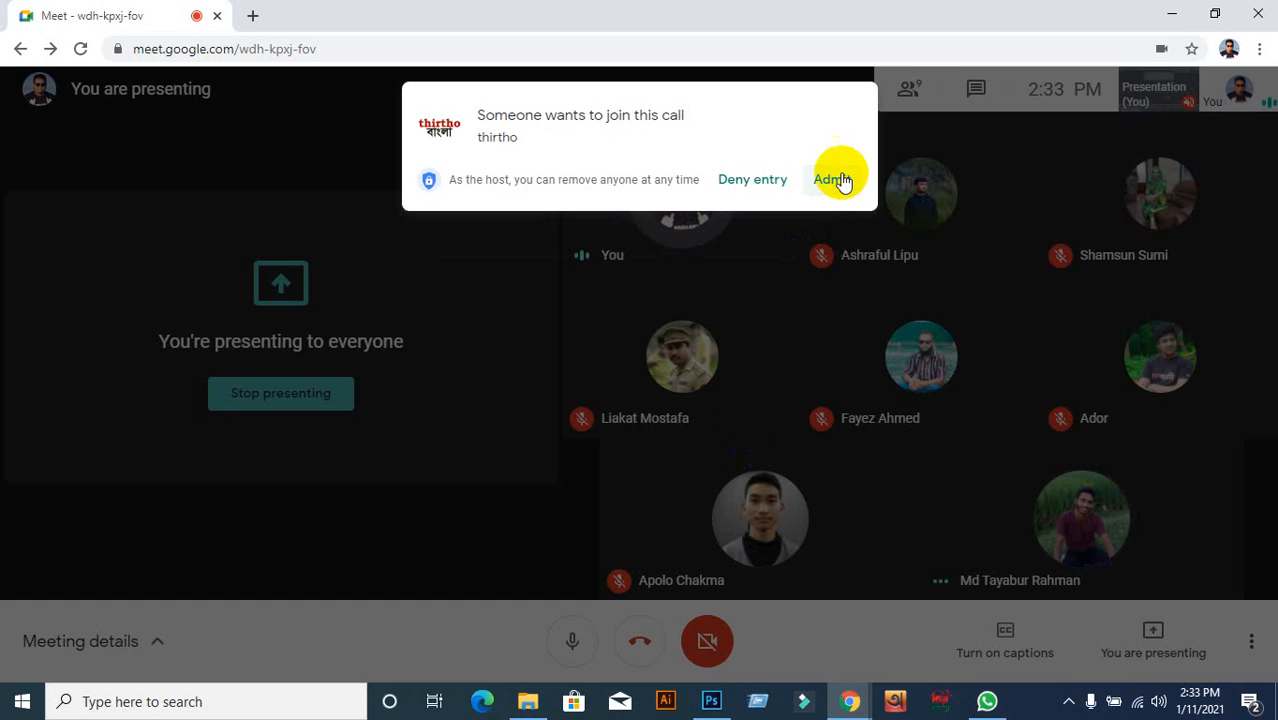
{"action": "left_click", "coordinate": [836, 182]}
{"action": "left_click", "coordinate": [712, 699]}
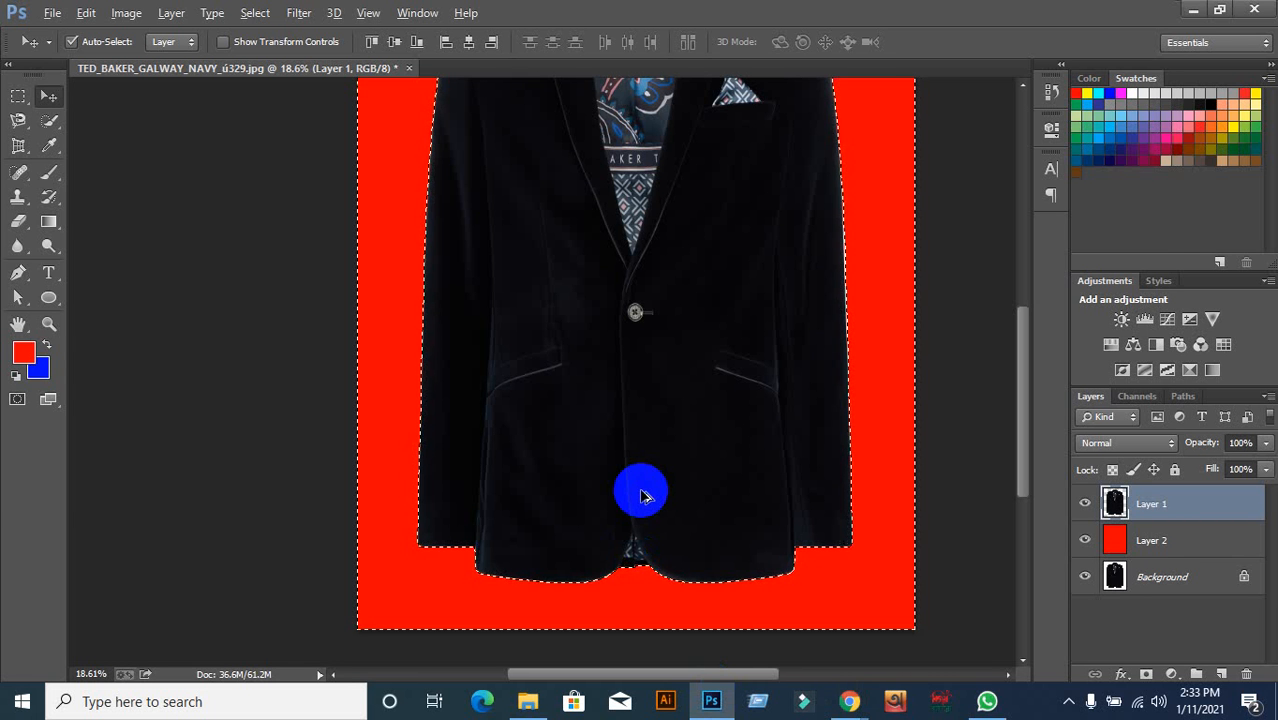
Open the Feather settings for the active selection and enter a radius of 0 pixels
{"action": "right_click", "coordinate": [540, 358]}
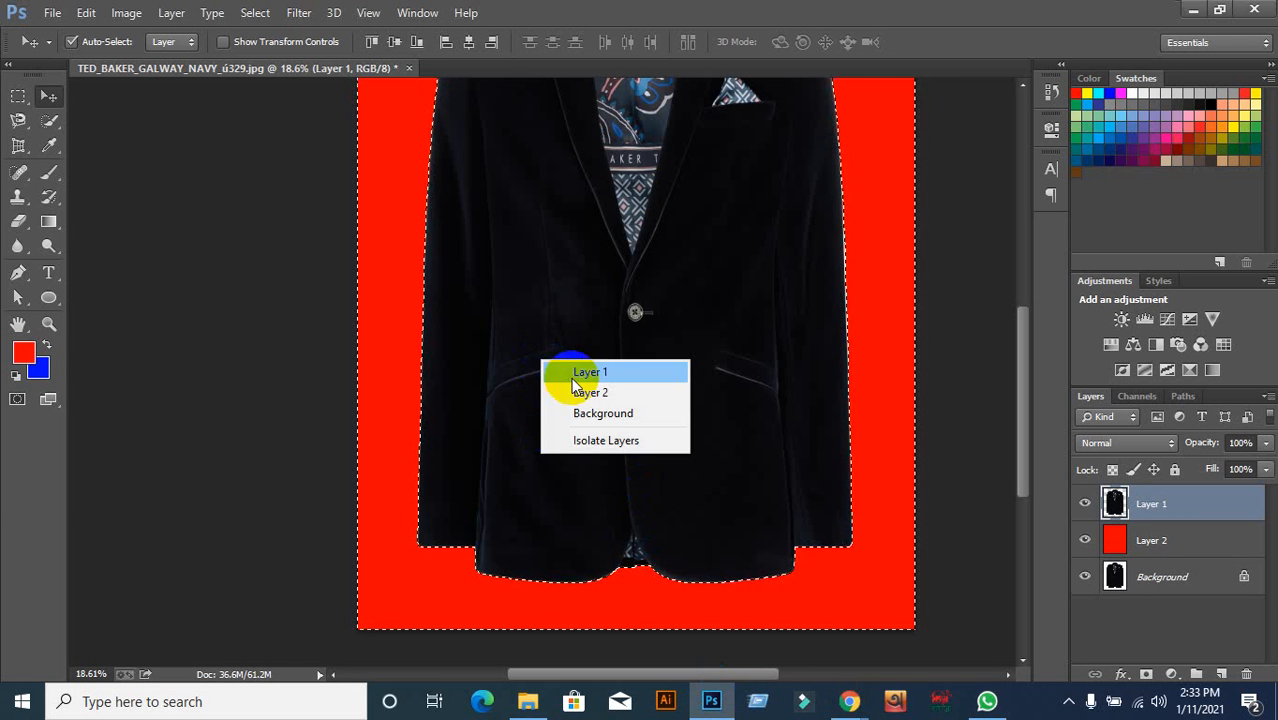
{"action": "left_click", "coordinate": [483, 296]}
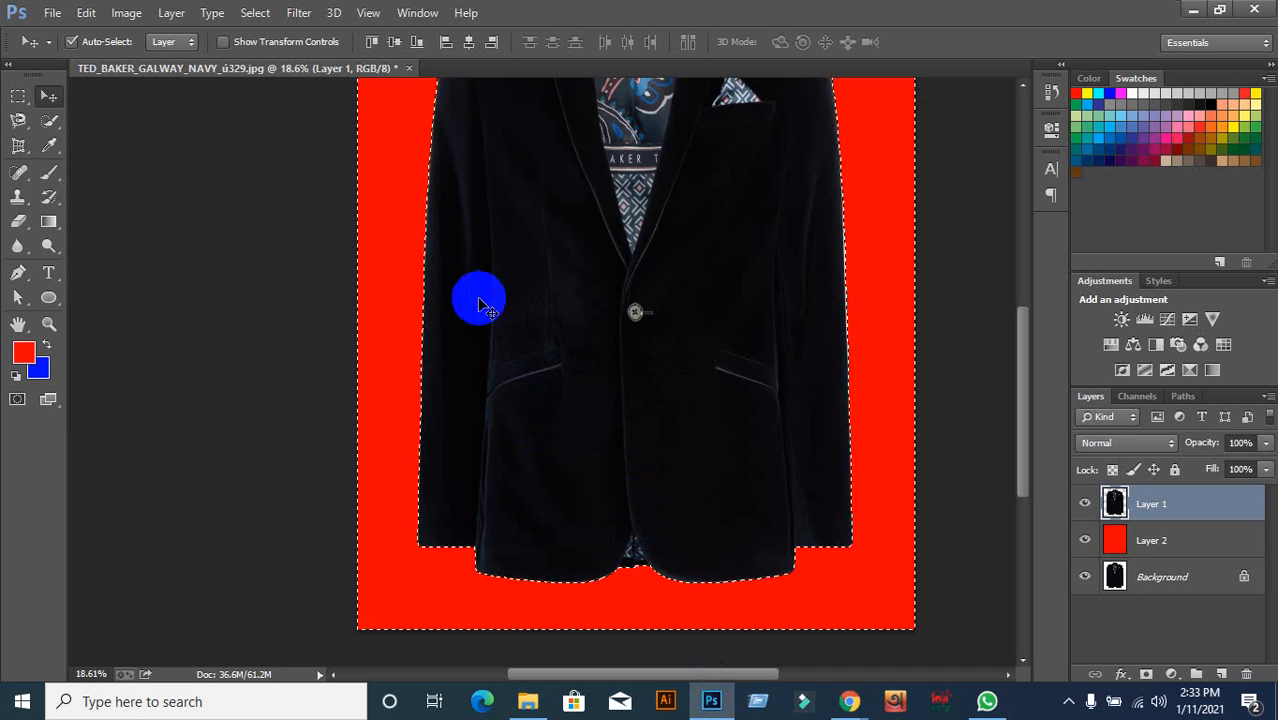
{"action": "left_click", "coordinate": [245, 14]}
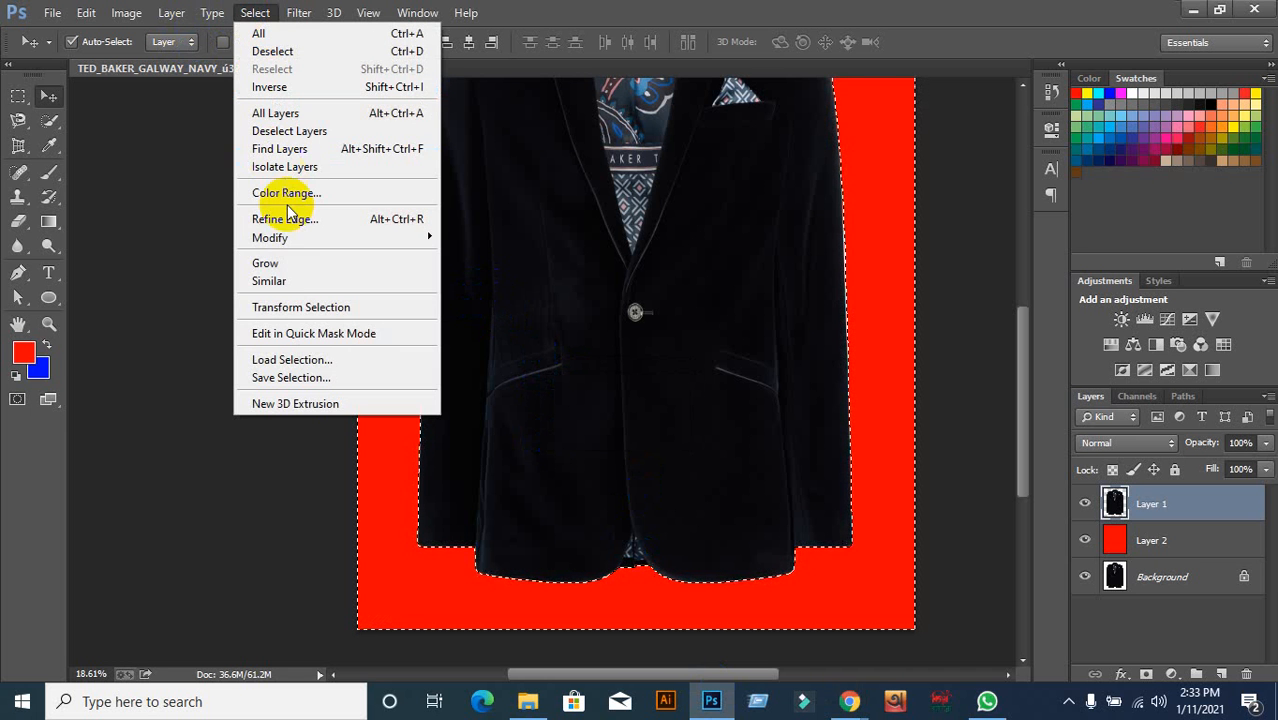
{"action": "mouse_move", "coordinate": [284, 239]}
{"action": "left_click", "coordinate": [480, 308]}
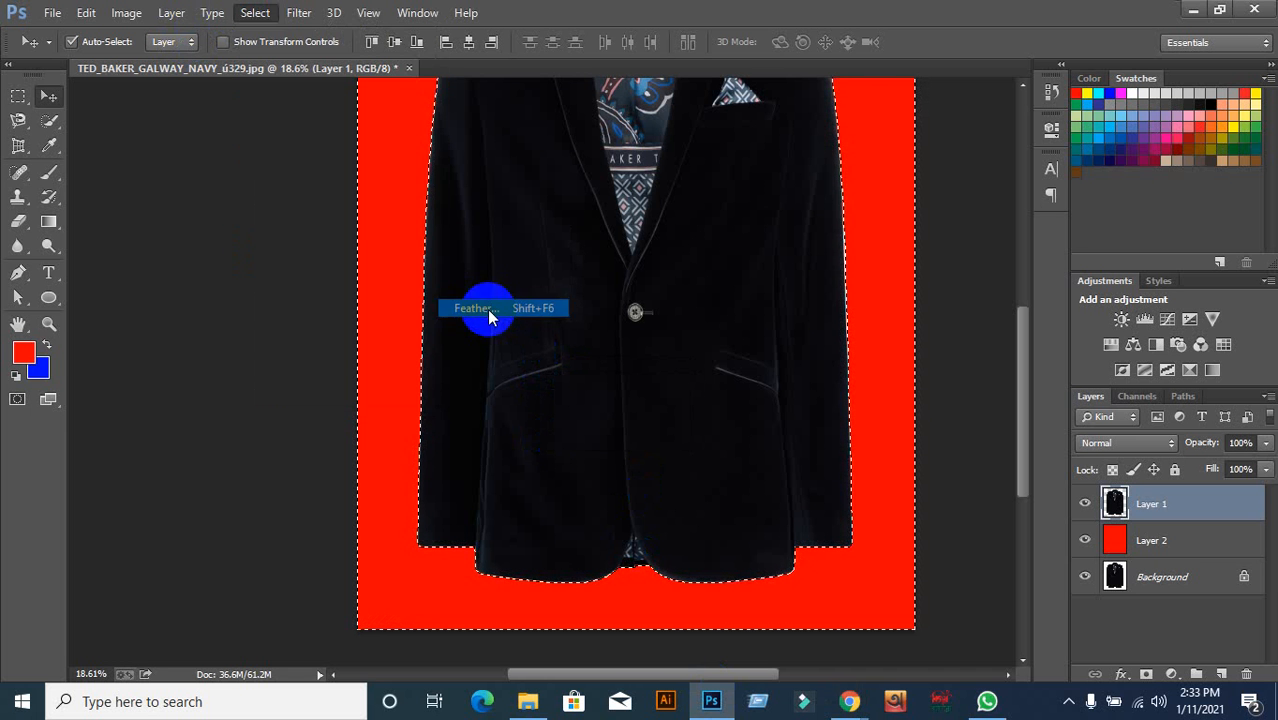
{"action": "left_click", "coordinate": [888, 262]}
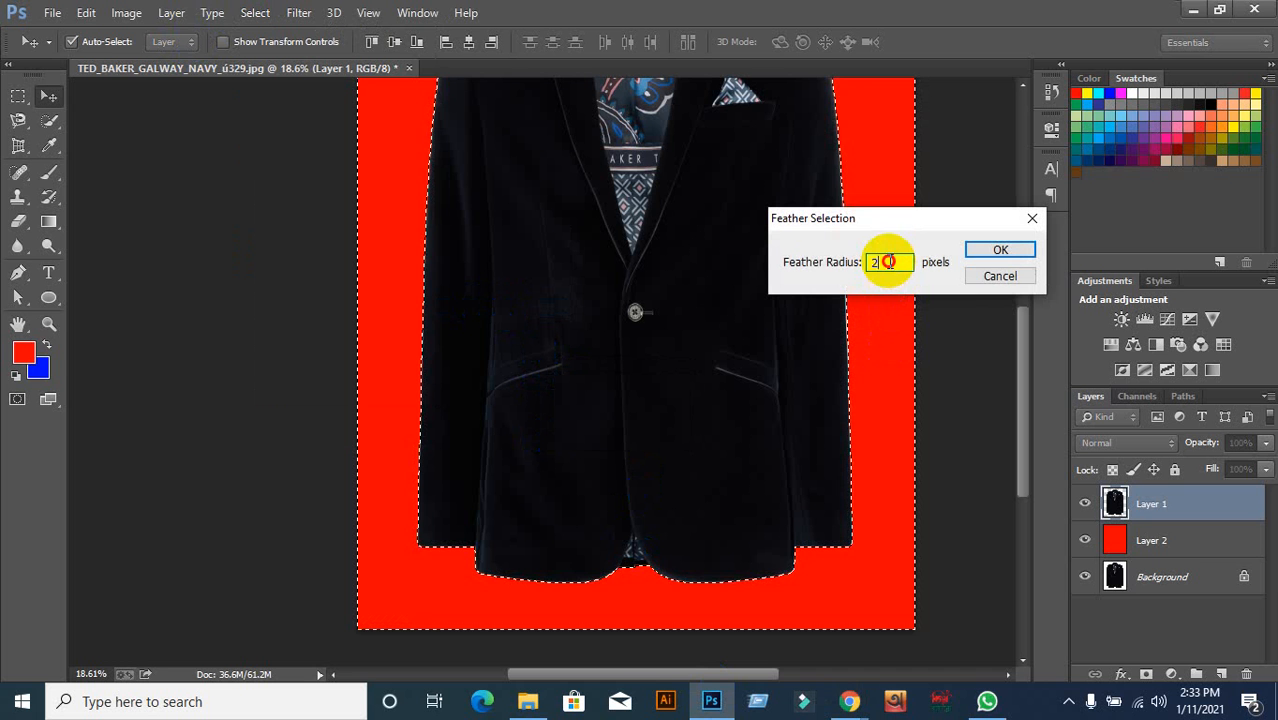
{"action": "left_click", "coordinate": [824, 272]}
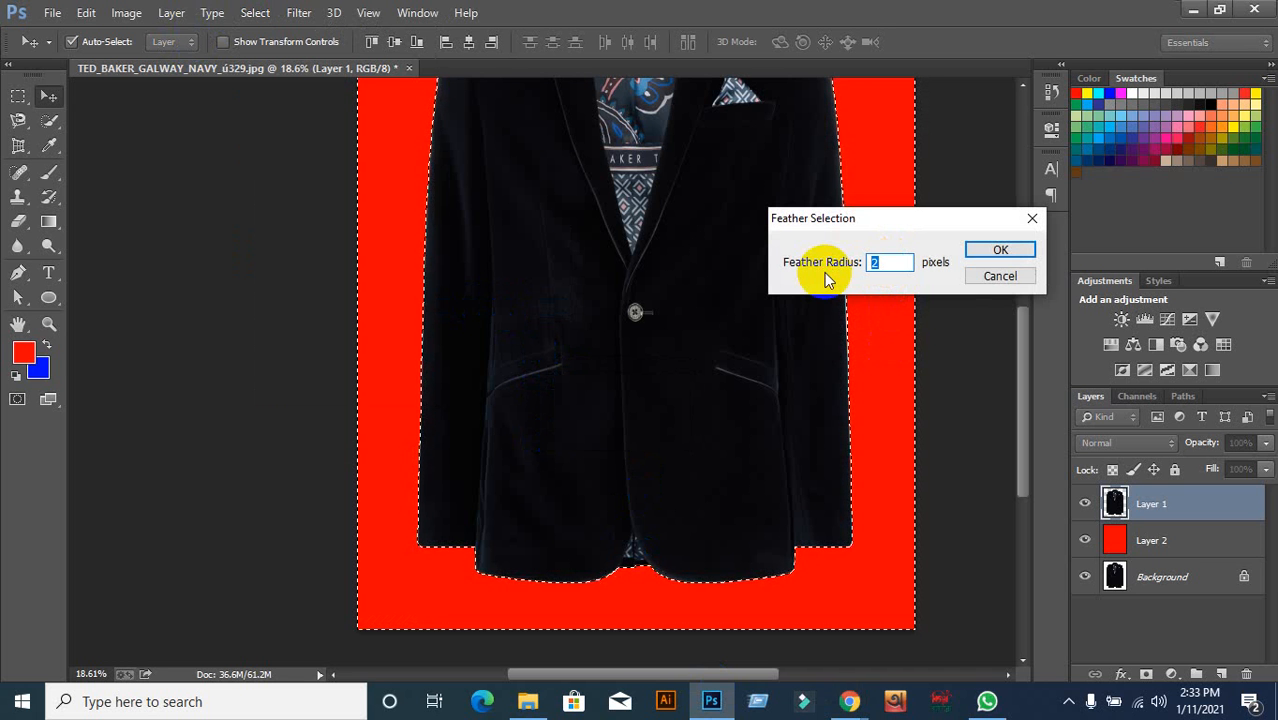
{"action": "type", "text": "0"}
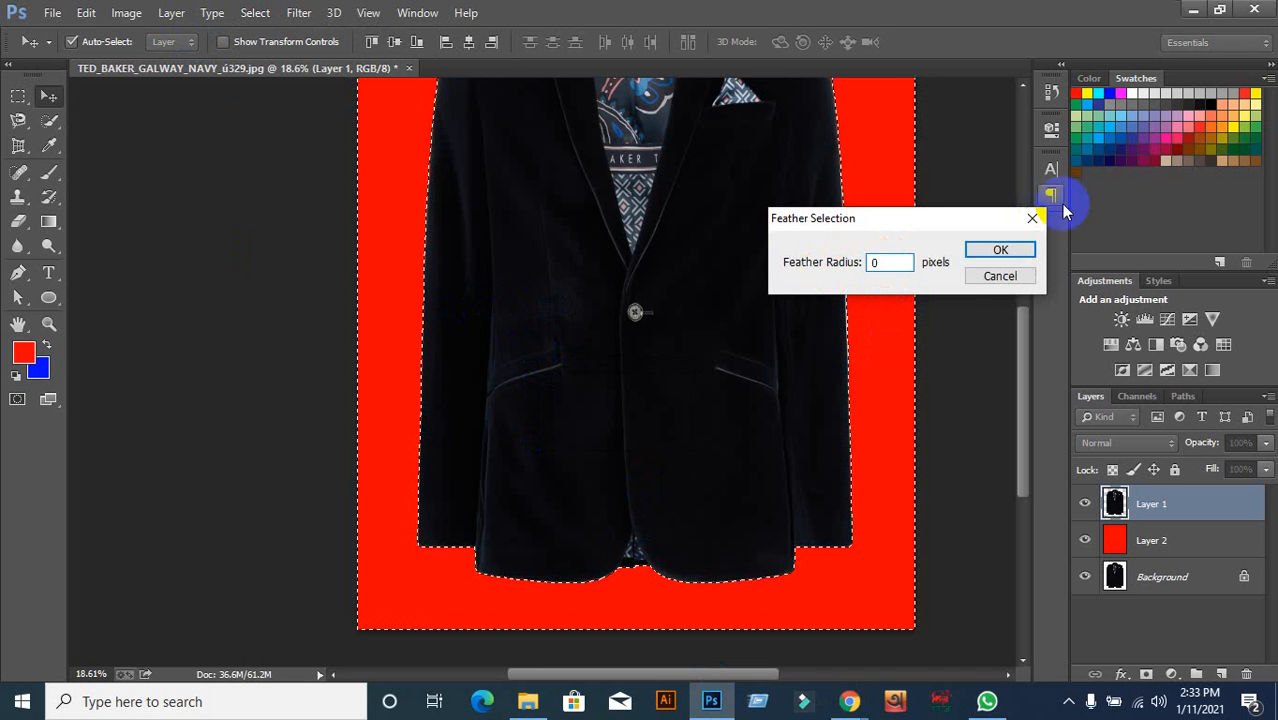
Feather the selection around the blazer with a radius of 0.1 pixels, and clear the selection
{"action": "left_click", "coordinate": [1020, 254]}
{"action": "left_click", "coordinate": [660, 277]}
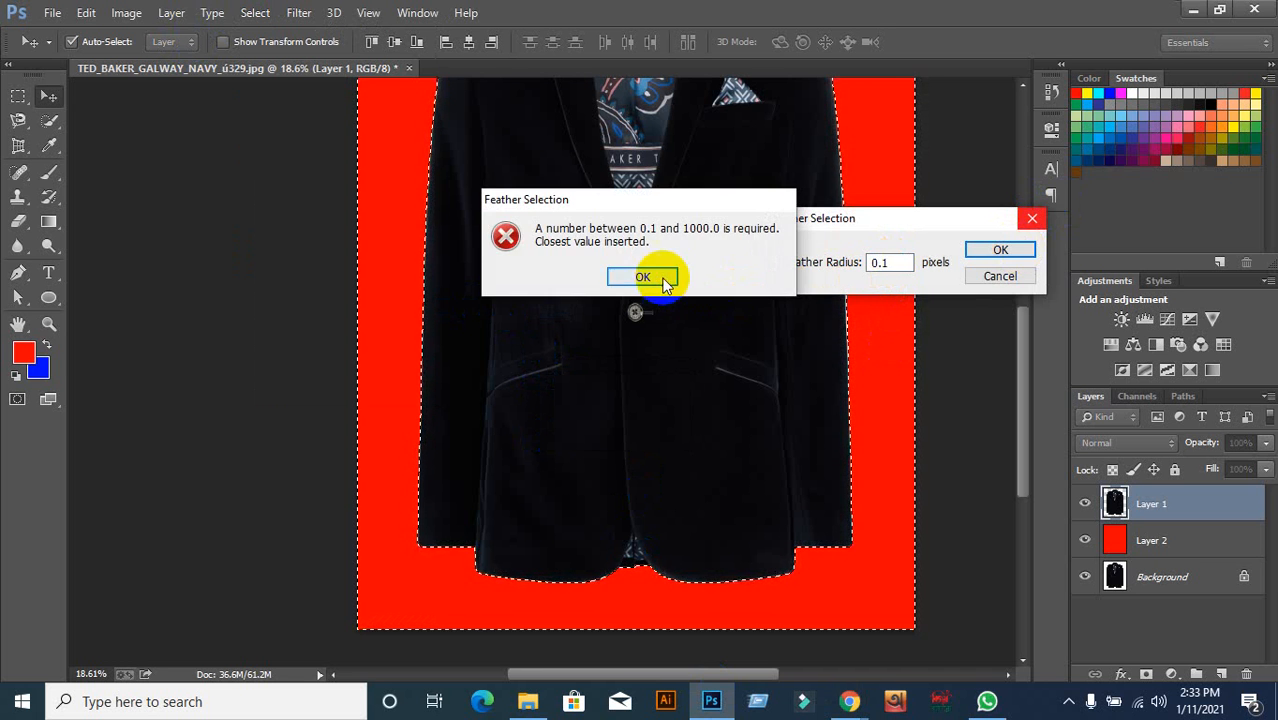
{"action": "left_click", "coordinate": [838, 283]}
{"action": "left_click", "coordinate": [990, 252]}
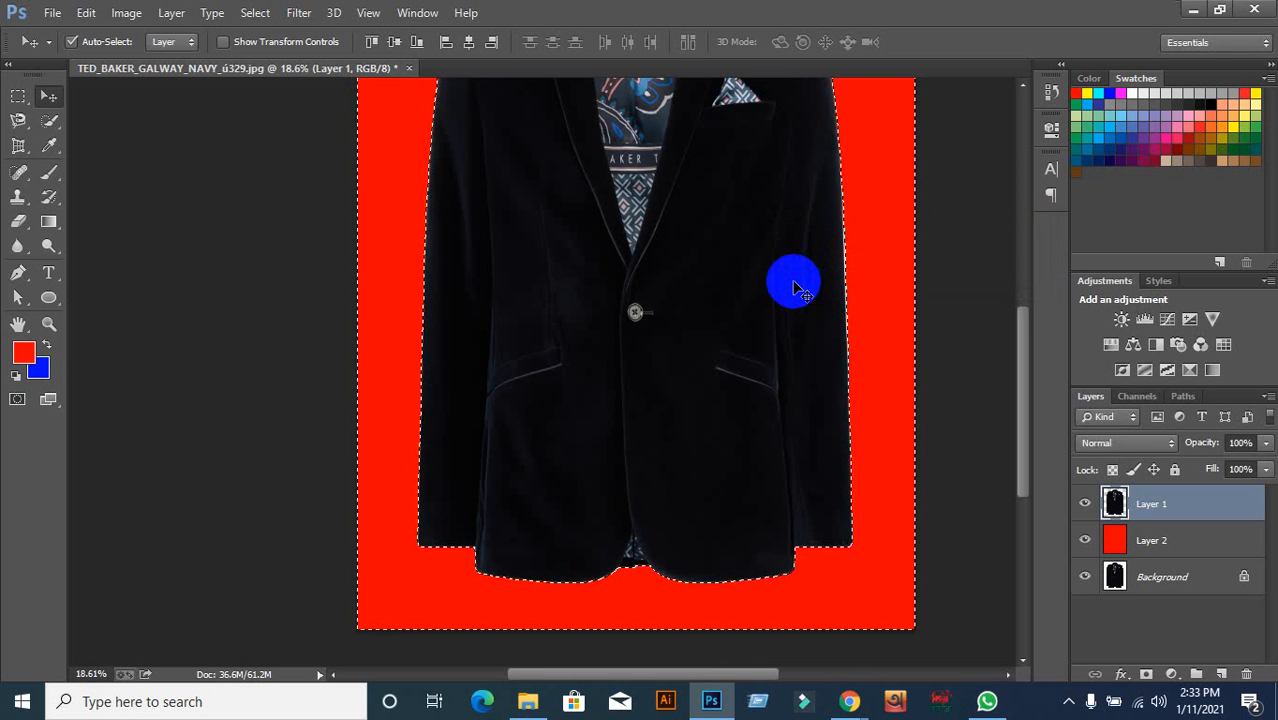
{"action": "key", "text": "ctrl+d"}
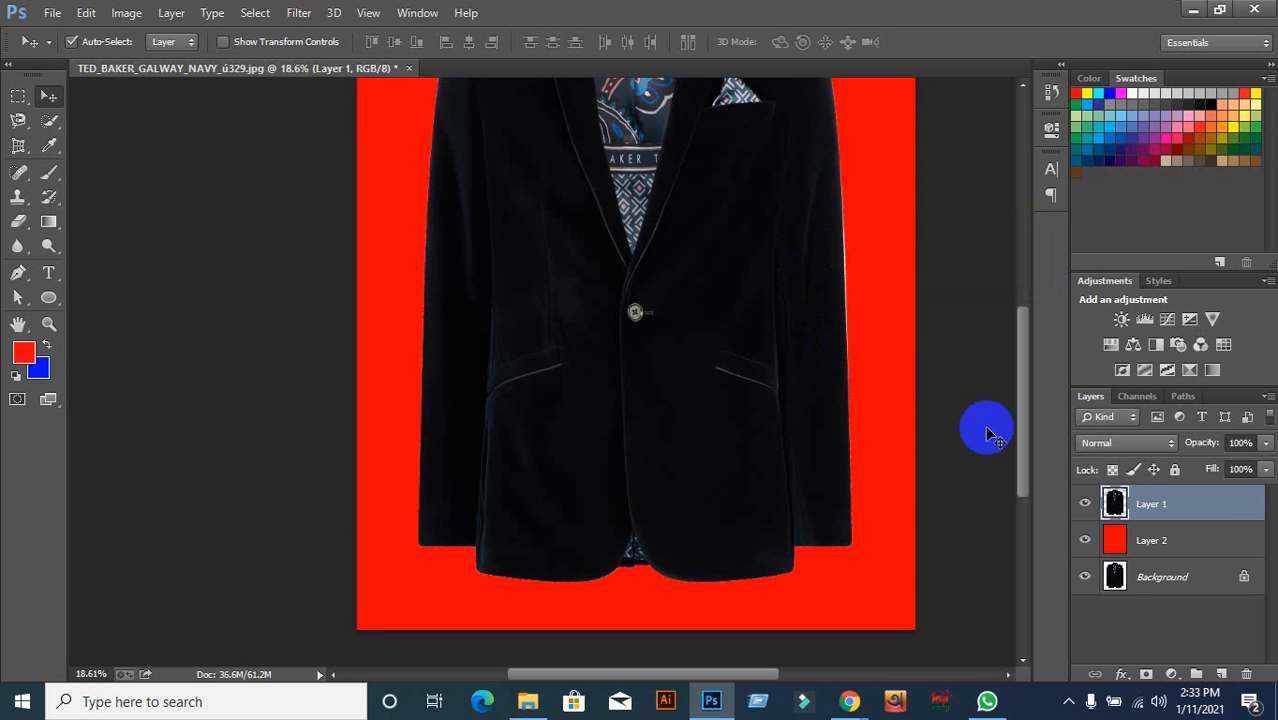
Delete Layer 1 and Layer 2, and close the blazer image without saving
{"action": "left_click", "coordinate": [1197, 545]}
{"action": "left_click", "coordinate": [1175, 506]}
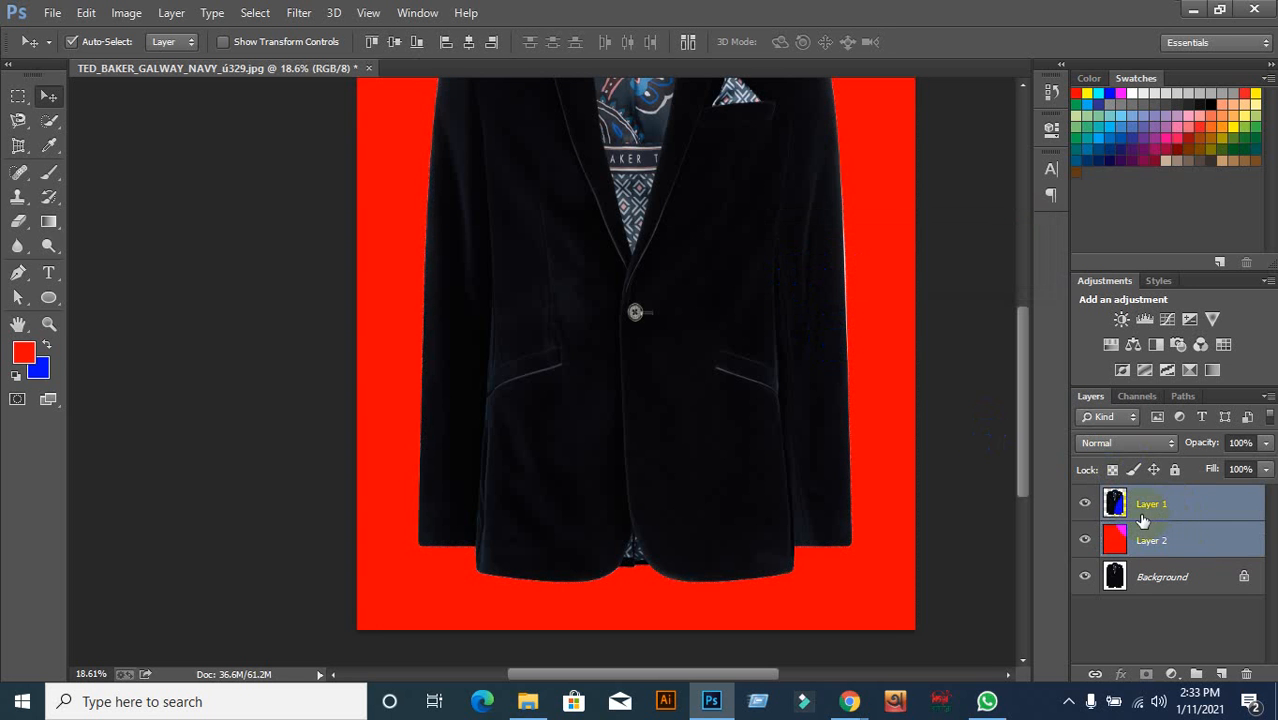
{"action": "key", "text": "ctrl+shift+e"}
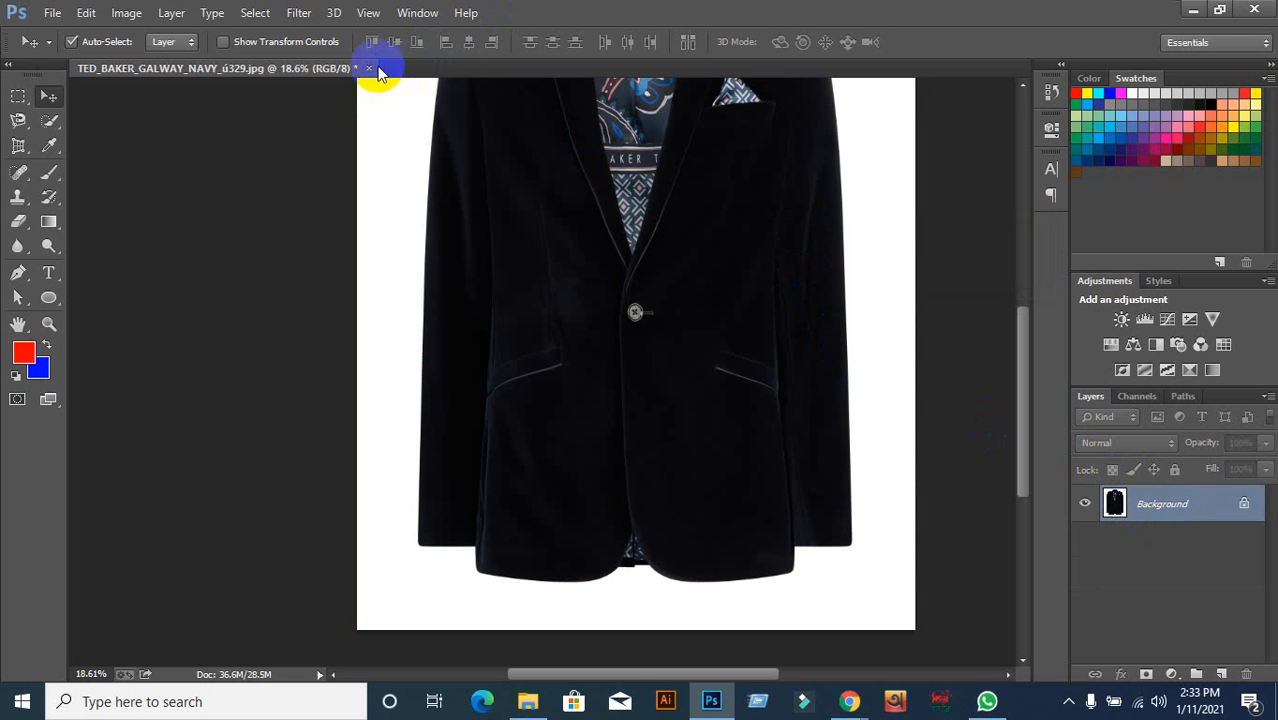
{"action": "key", "text": "ctrl+w"}
{"action": "left_click", "coordinate": [657, 284]}
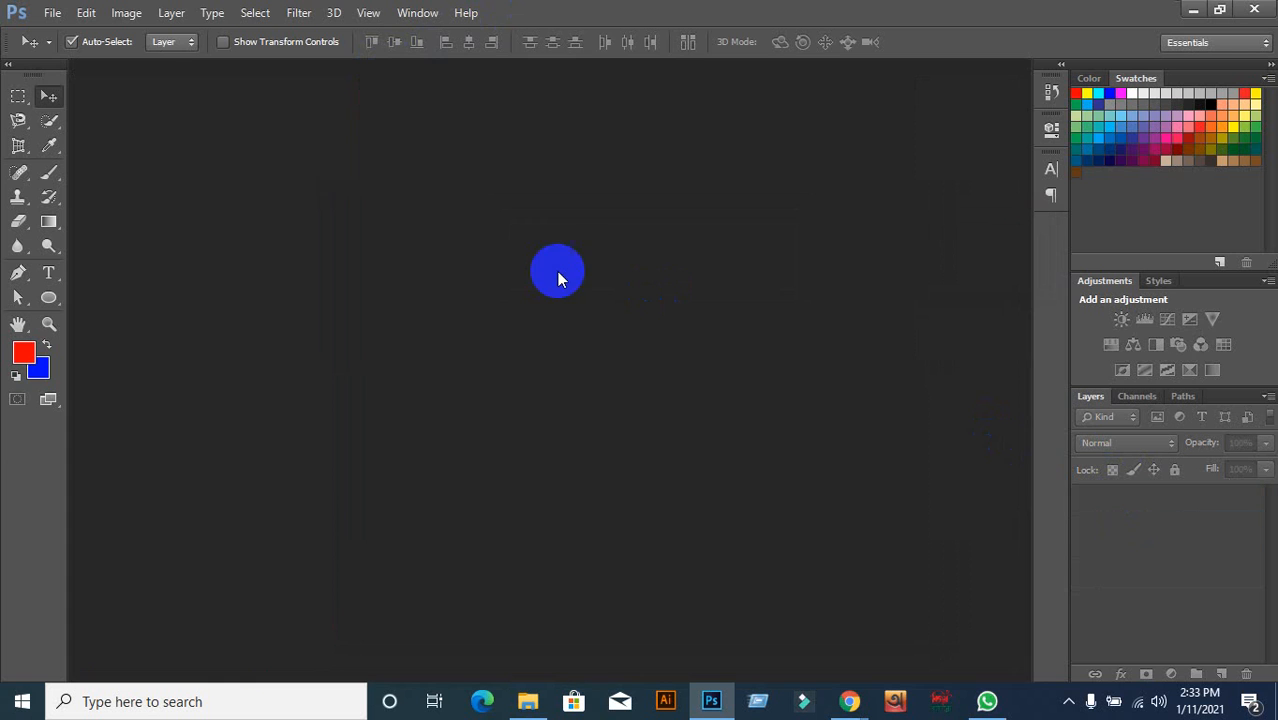
Switch to File Explorer and open Sandro_SFPBL00245_NOIR_V1 from the Clipping Path folder in Photoshop
{"action": "left_click", "coordinate": [1193, 10]}
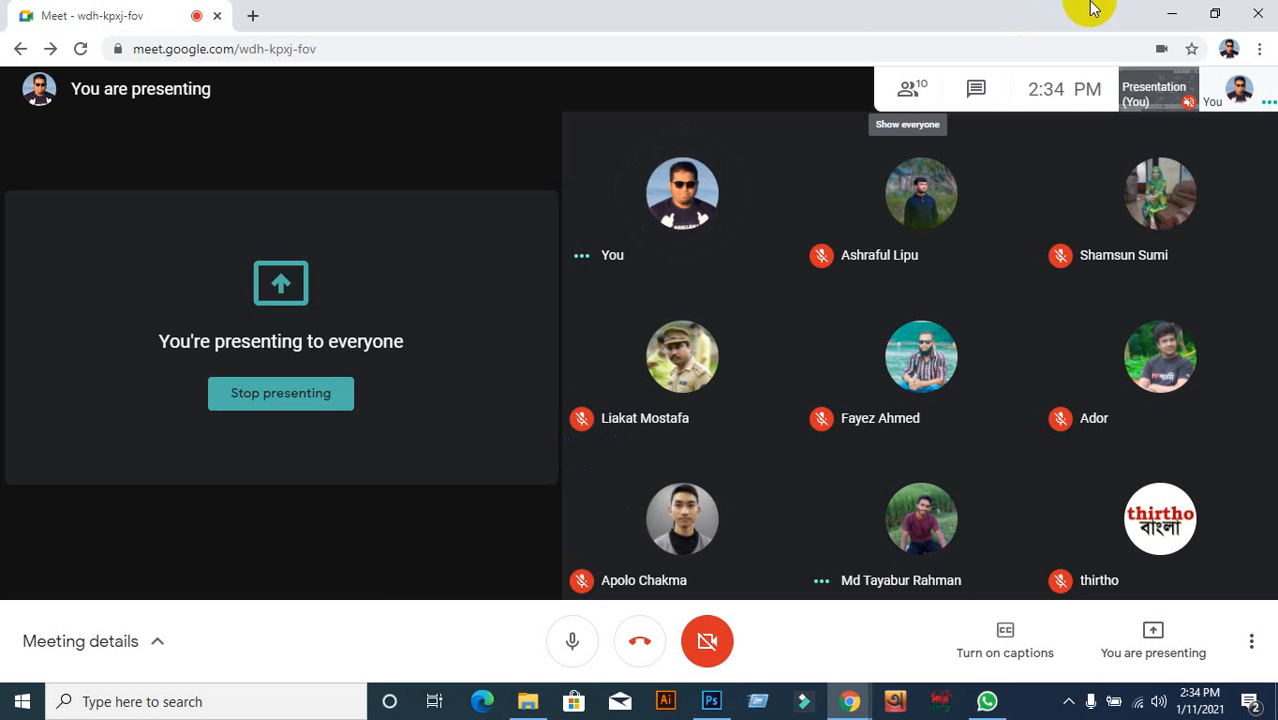
{"action": "left_click", "coordinate": [1162, 18]}
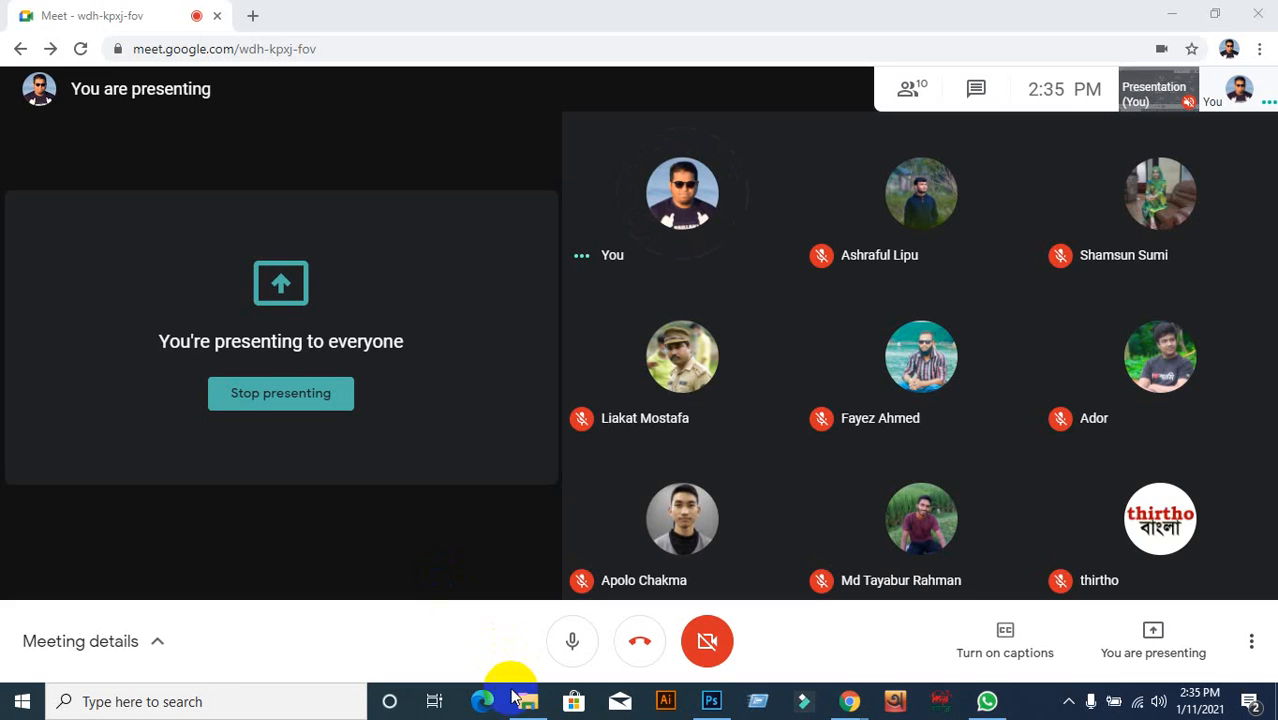
{"action": "left_click", "coordinate": [522, 700]}
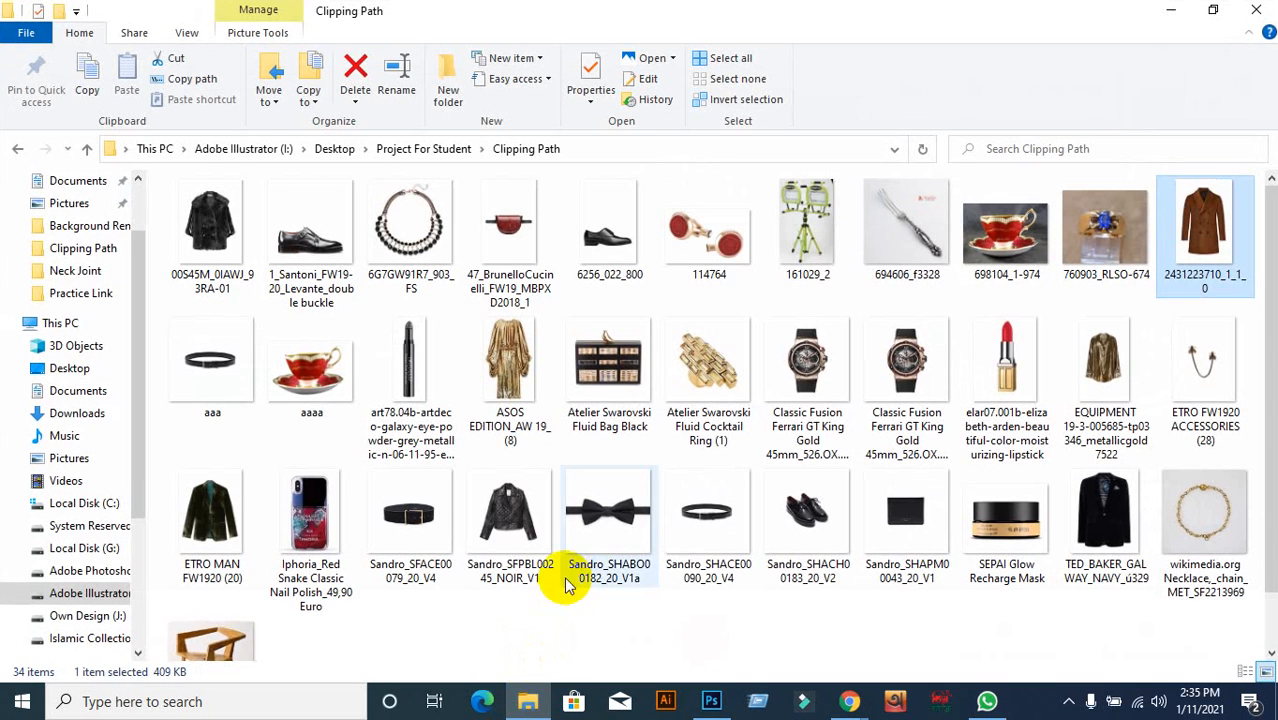
{"action": "left_click", "coordinate": [505, 540]}
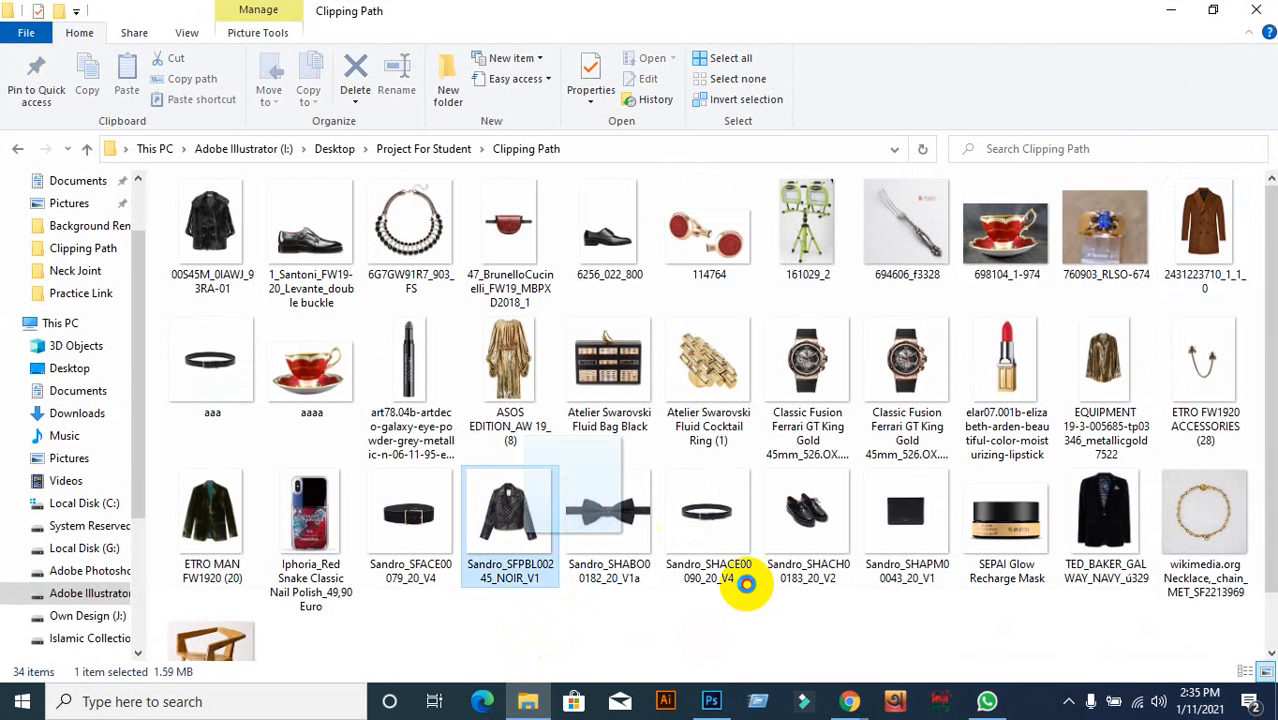
{"action": "scroll", "coordinate": [762, 625], "scroll_direction": "down", "scroll_amount": 2}
{"action": "left_click", "coordinate": [722, 694]}
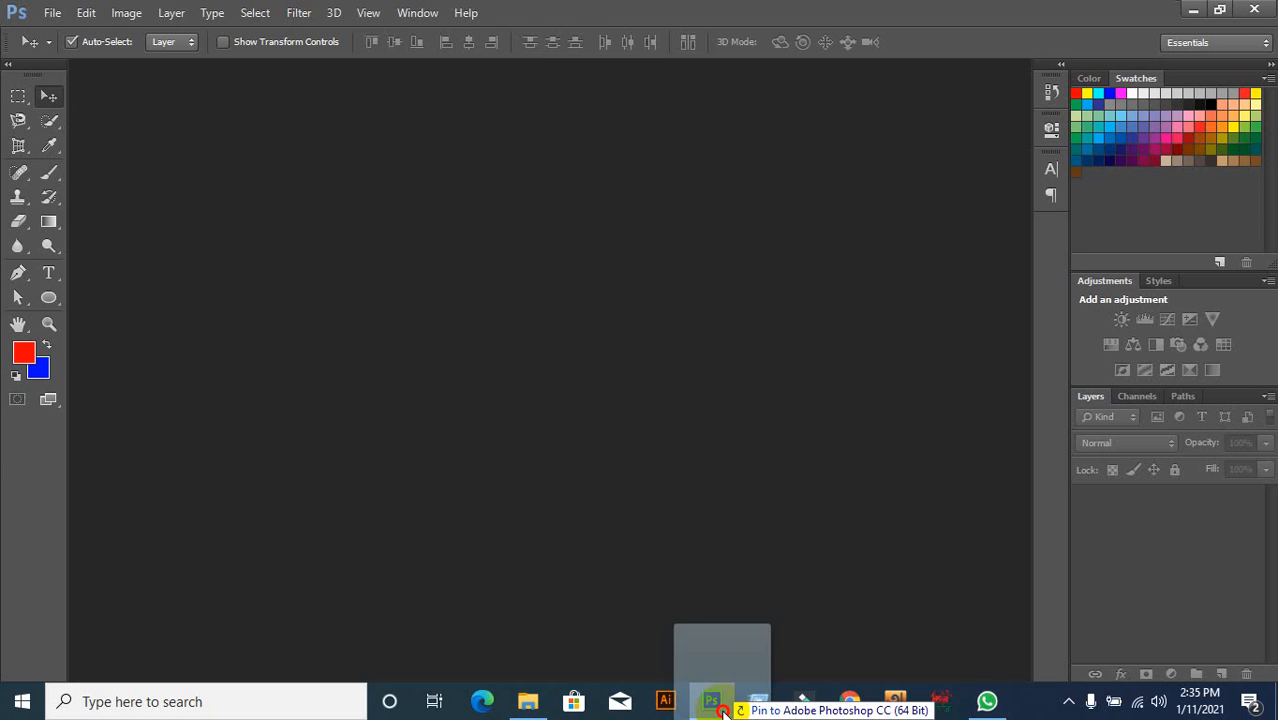
{"action": "left_click_drag", "start_coordinate": [696, 142], "coordinate": [697, 143]}
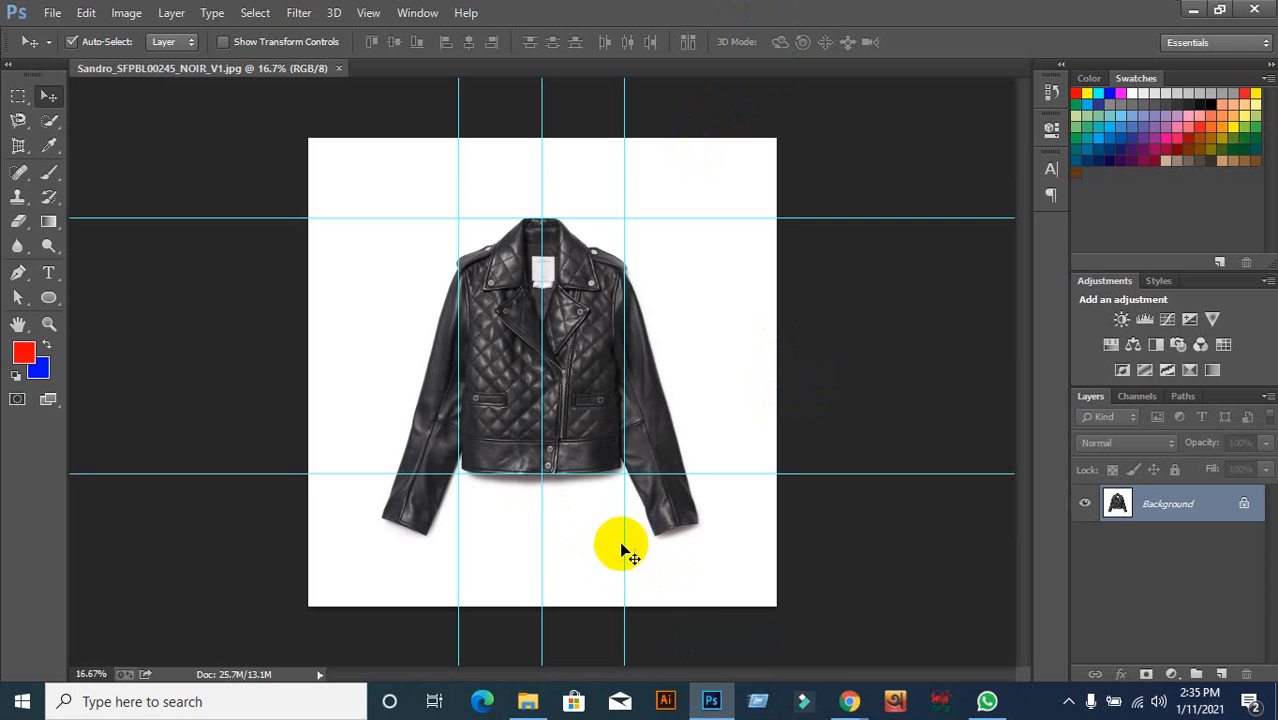
Check the Google Meet call in Chrome and return to the jacket image in Photoshop
{"action": "mouse_move", "coordinate": [849, 700]}
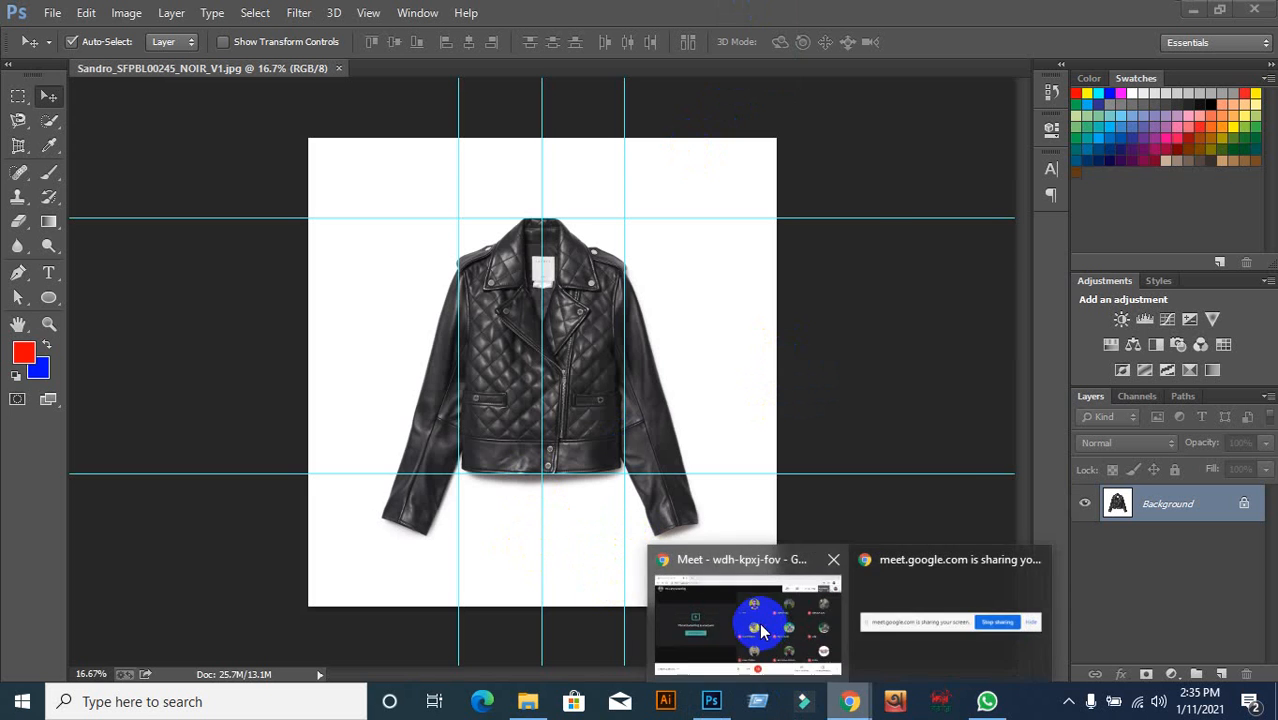
{"action": "left_click", "coordinate": [720, 600]}
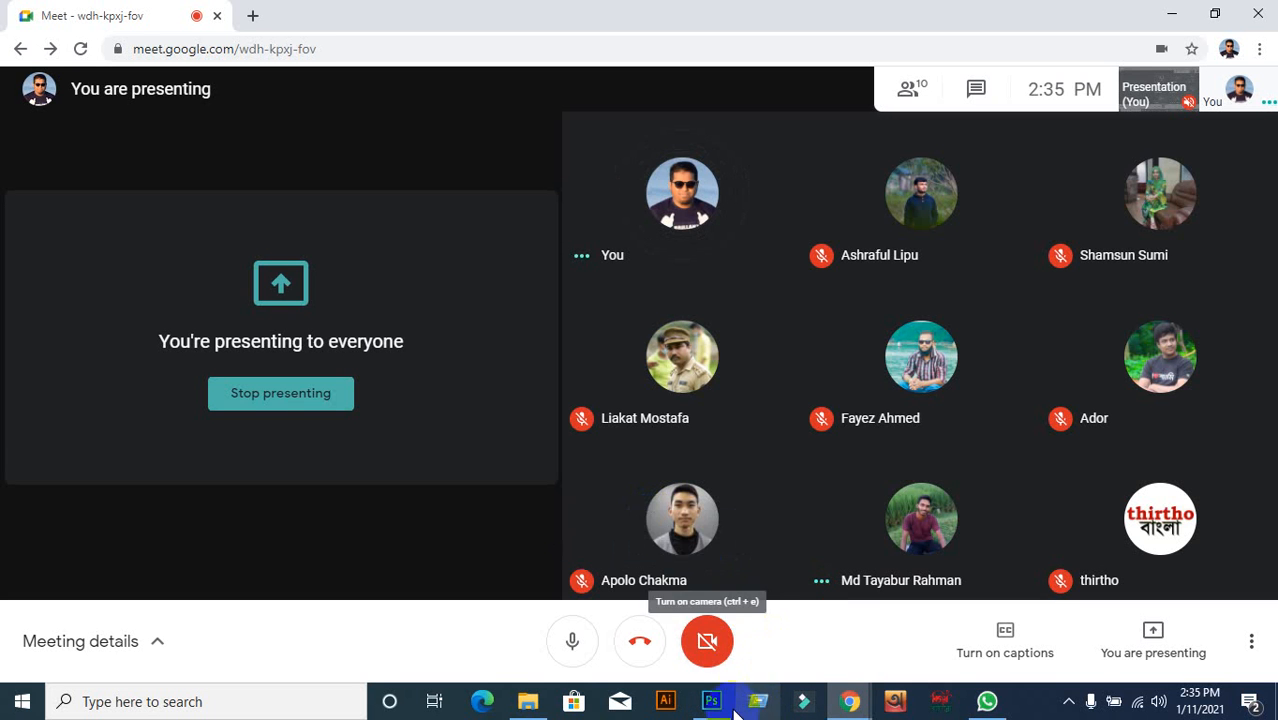
{"action": "mouse_move", "coordinate": [728, 705]}
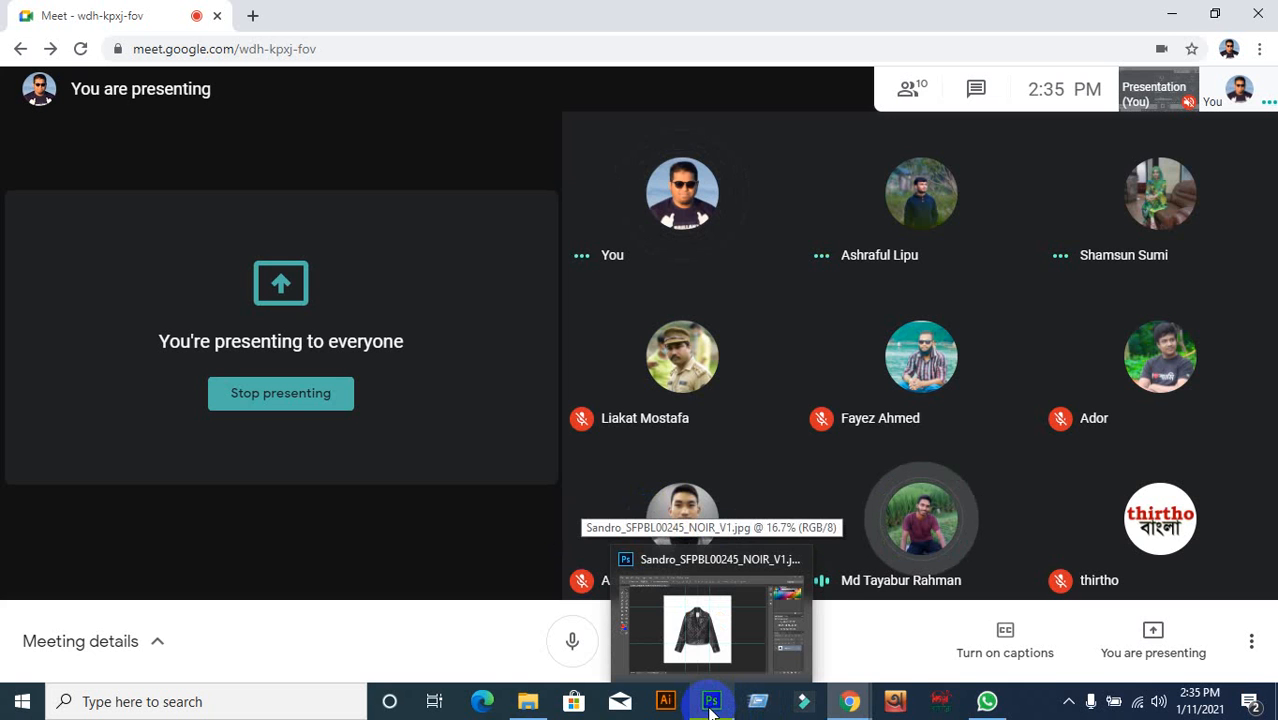
{"action": "left_click", "coordinate": [728, 707]}
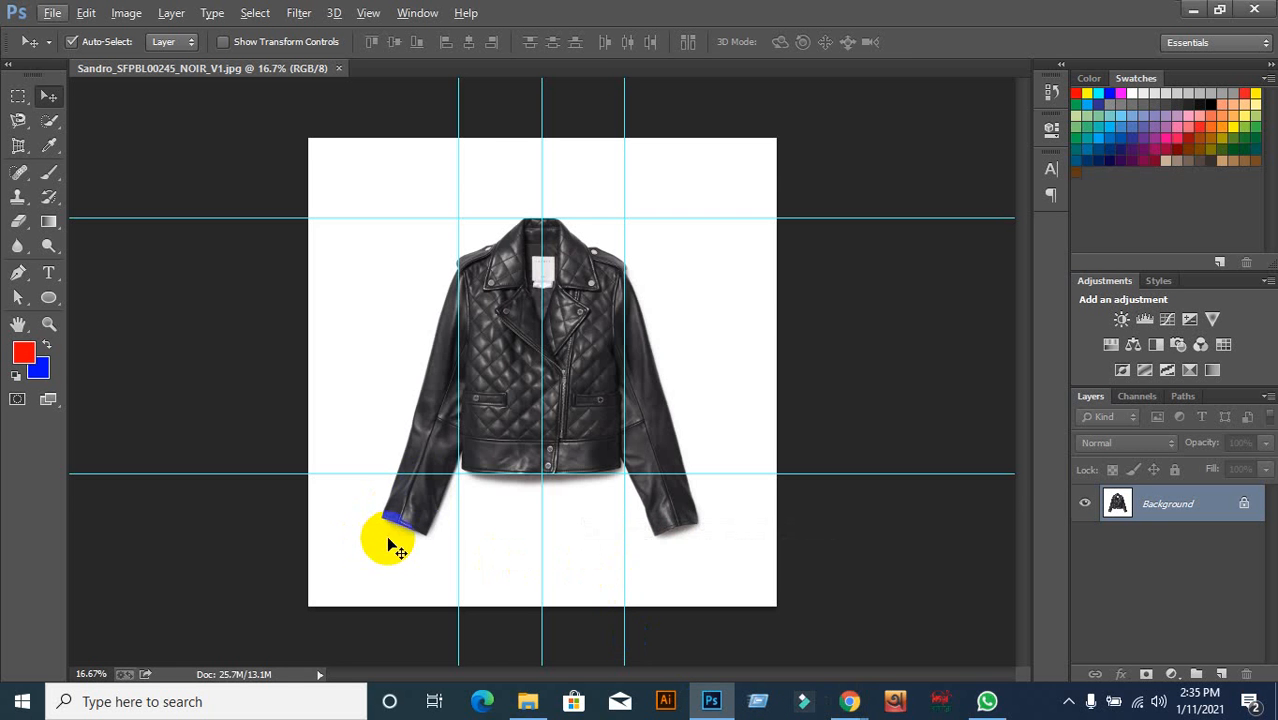
Start a Pen tool path on the outer edge of the jacket's left-hand sleeve and bring it around the cuff's outer corner
{"action": "scroll", "coordinate": [393, 545], "scroll_direction": "up", "scroll_amount": 4}
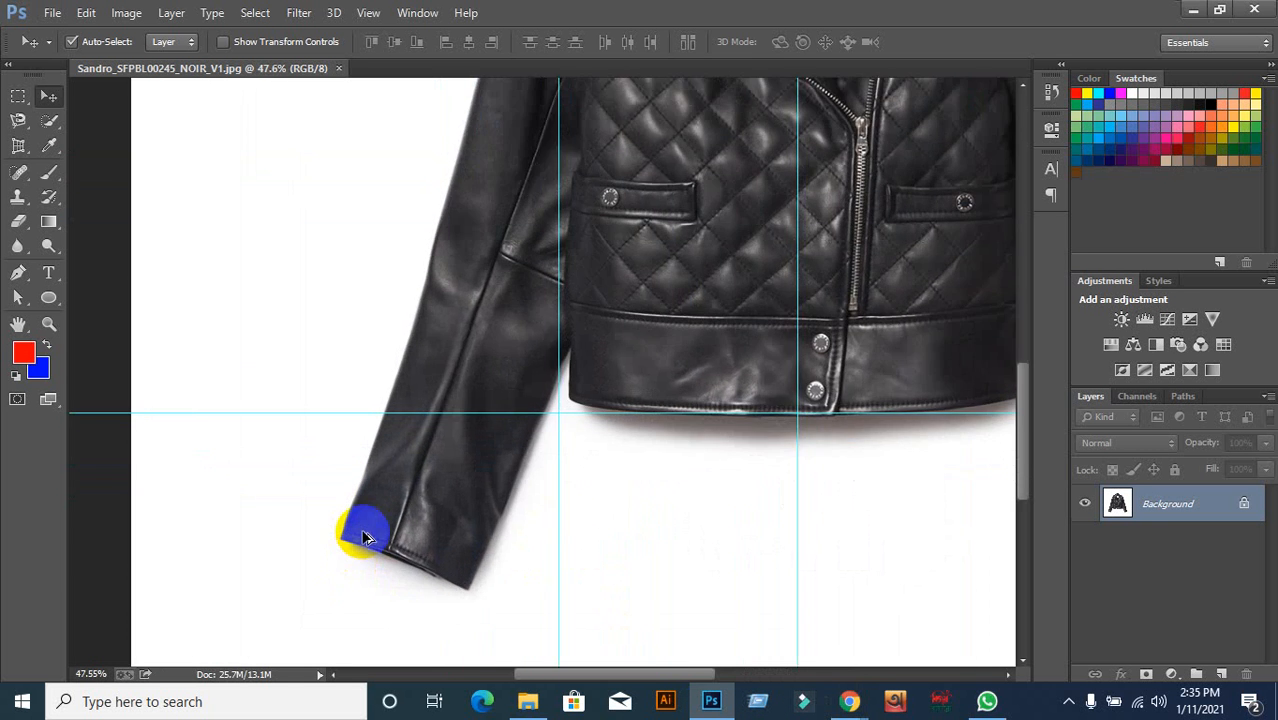
{"action": "scroll", "coordinate": [365, 537], "scroll_direction": "up", "scroll_amount": 3}
{"action": "scroll", "coordinate": [365, 537], "scroll_direction": "down", "scroll_amount": 1}
{"action": "scroll", "coordinate": [365, 537], "scroll_direction": "up", "scroll_amount": 1}
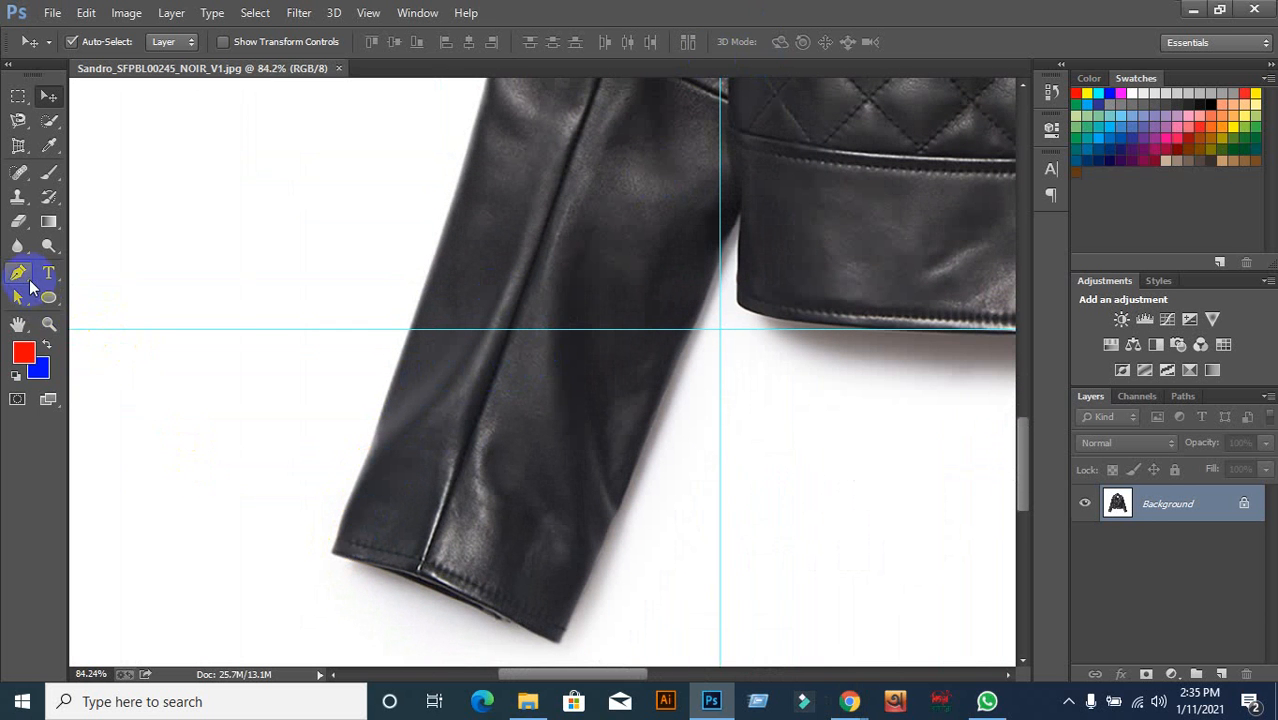
{"action": "left_click", "coordinate": [27, 281]}
{"action": "left_click", "coordinate": [335, 553]}
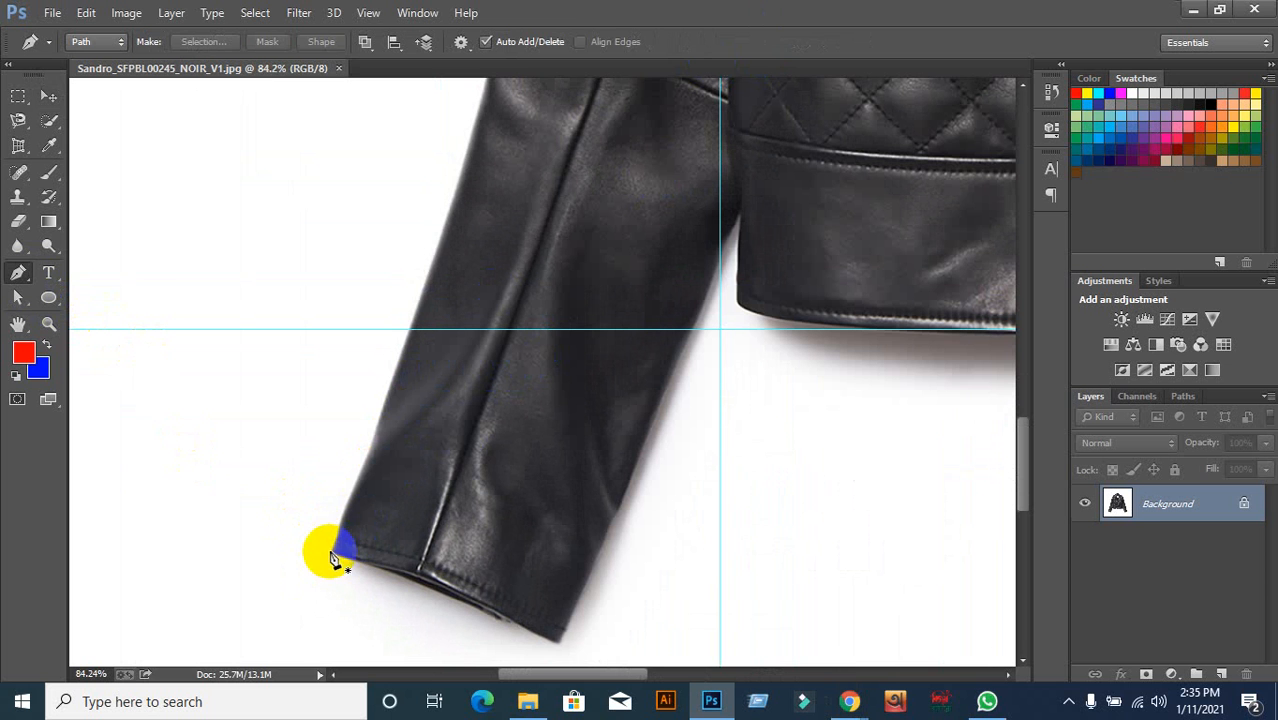
{"action": "left_click", "coordinate": [342, 522]}
{"action": "left_click", "coordinate": [362, 487]}
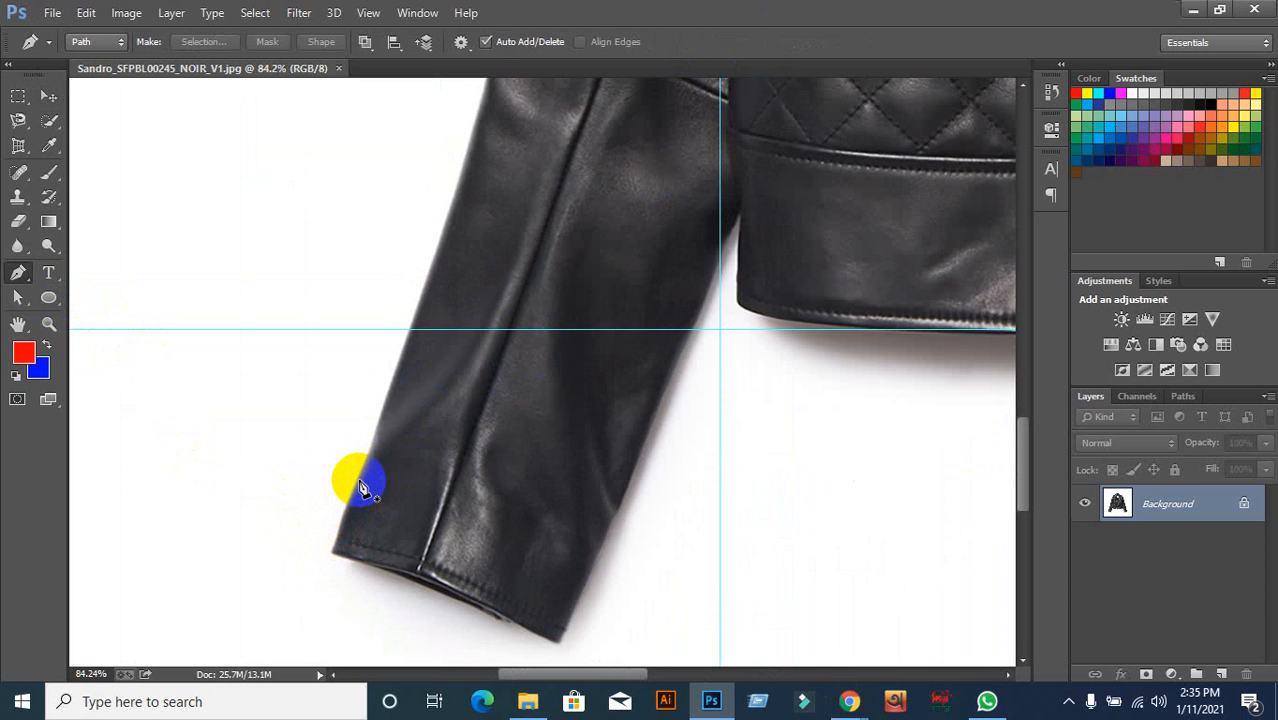
{"action": "scroll", "coordinate": [364, 483], "scroll_direction": "up", "scroll_amount": 1}
{"action": "left_click", "coordinate": [371, 448]}
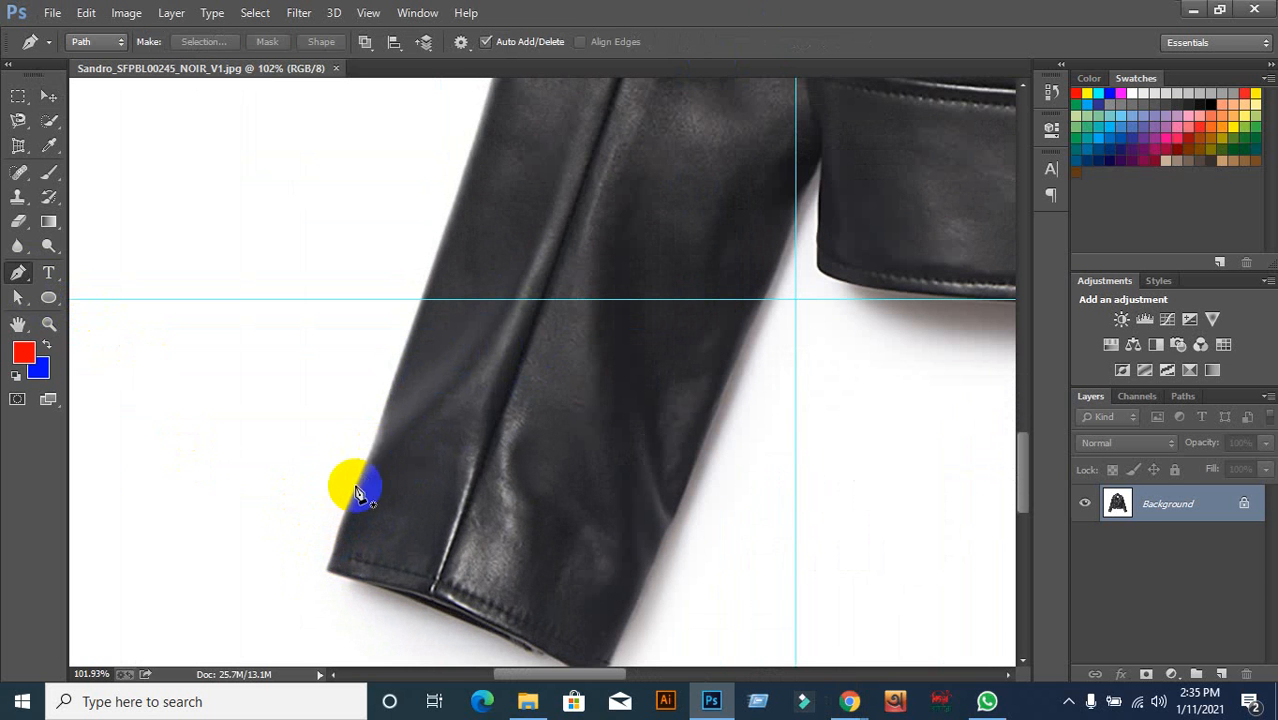
{"action": "left_click", "coordinate": [336, 547]}
{"action": "mouse_move", "coordinate": [336, 547]}
{"action": "left_mouse_down"}
{"action": "mouse_move", "coordinate": [342, 532]}
{"action": "mouse_move", "coordinate": [337, 579]}
{"action": "left_mouse_up"}
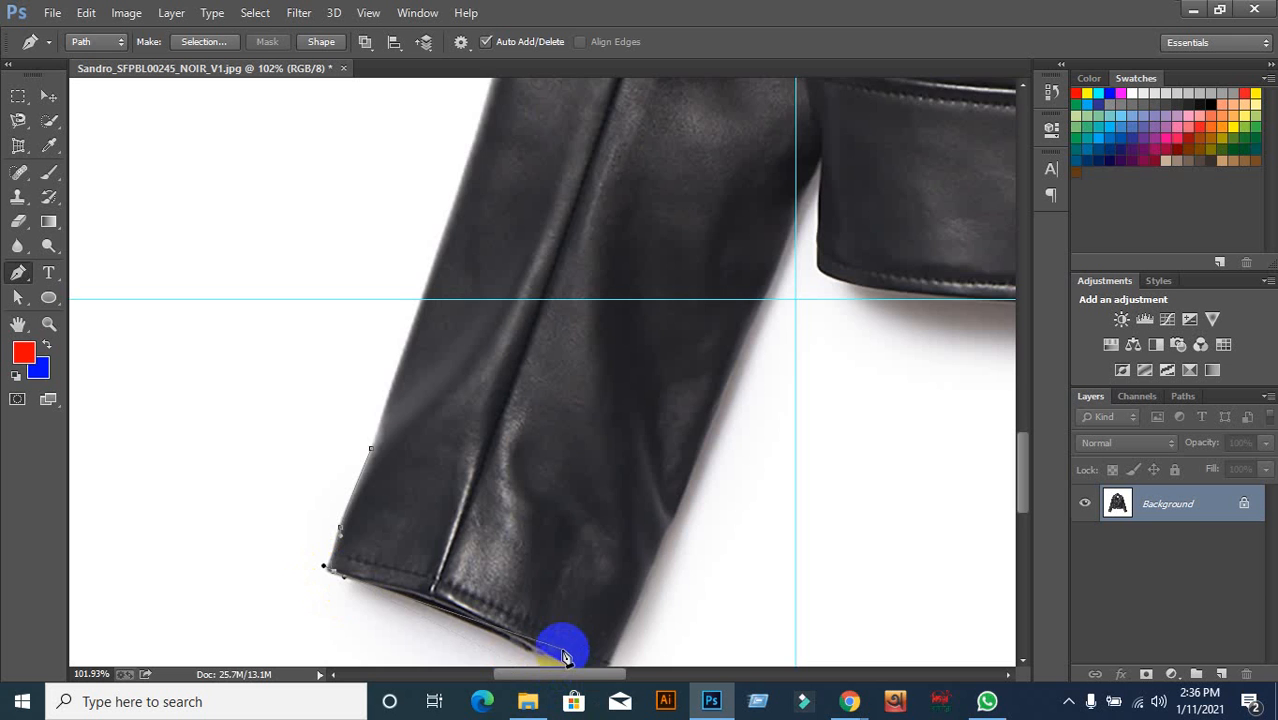
Extend the path along the cuff hem to its inner corner with a curved anchor point, and discard the path
{"action": "left_click_drag", "start_coordinate": [556, 648], "coordinate": [529, 507]}
{"action": "left_click", "coordinate": [565, 566]}
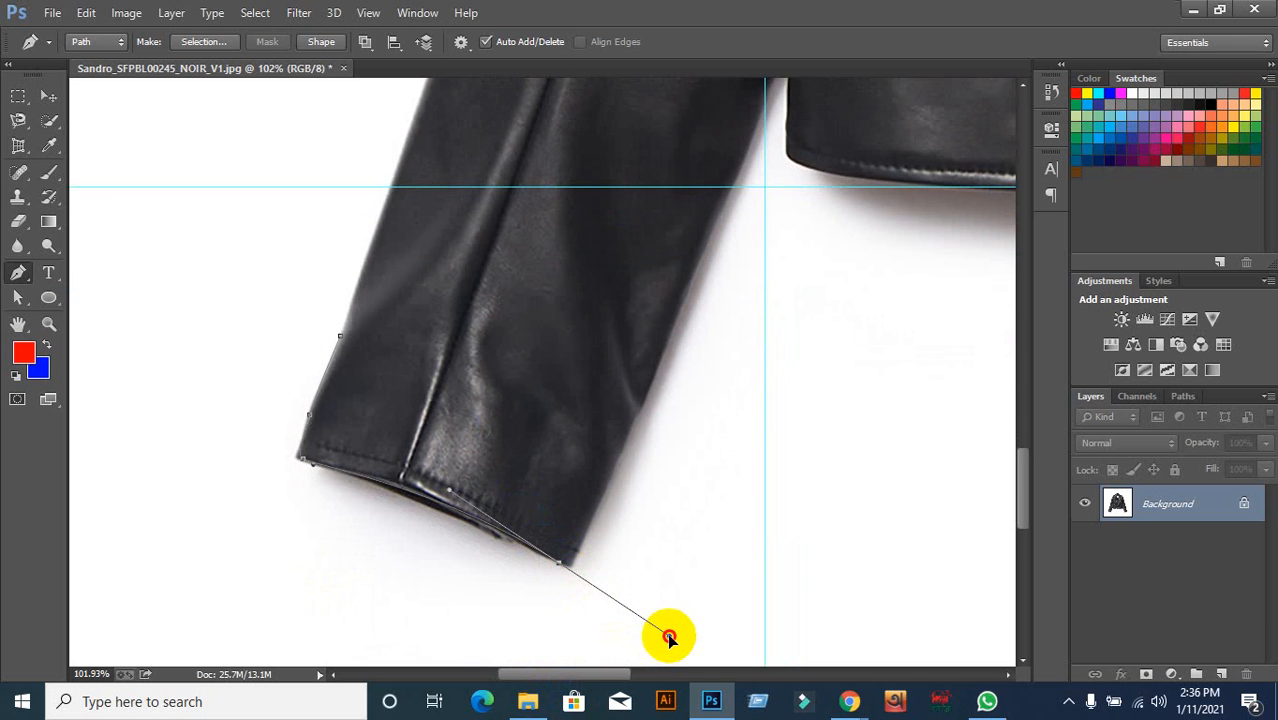
{"action": "left_click_drag", "start_coordinate": [669, 637], "coordinate": [669, 637]}
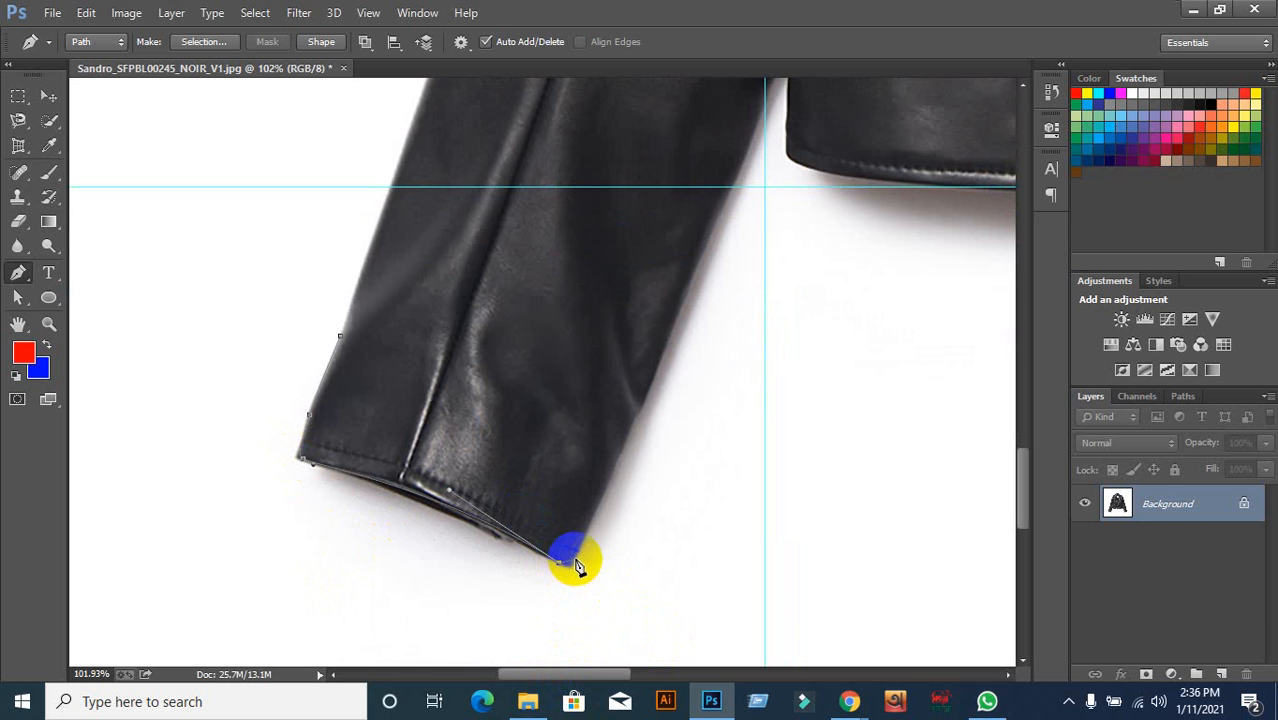
{"action": "left_click", "coordinate": [580, 558], "text": "alt"}
{"action": "left_click_drag", "start_coordinate": [567, 561], "coordinate": [585, 585]}
{"action": "left_click_drag", "start_coordinate": [650, 440], "coordinate": [585, 543]}
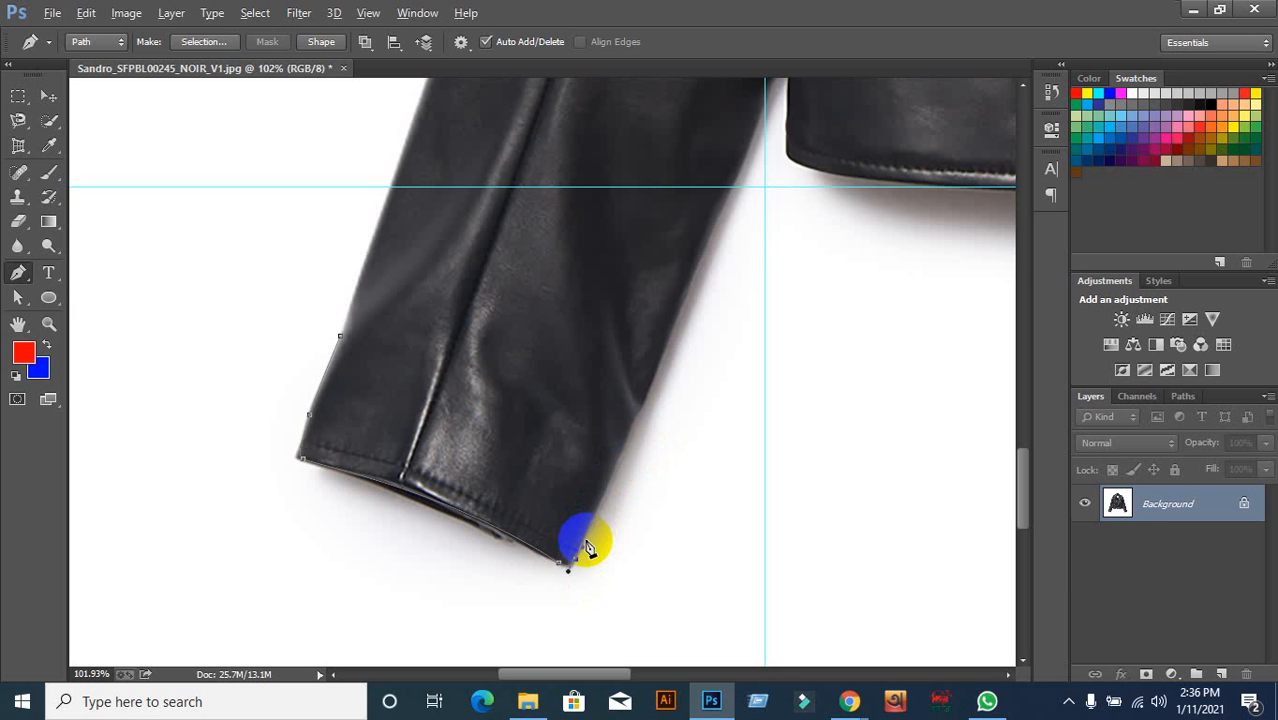
{"action": "key", "text": "Escape"}
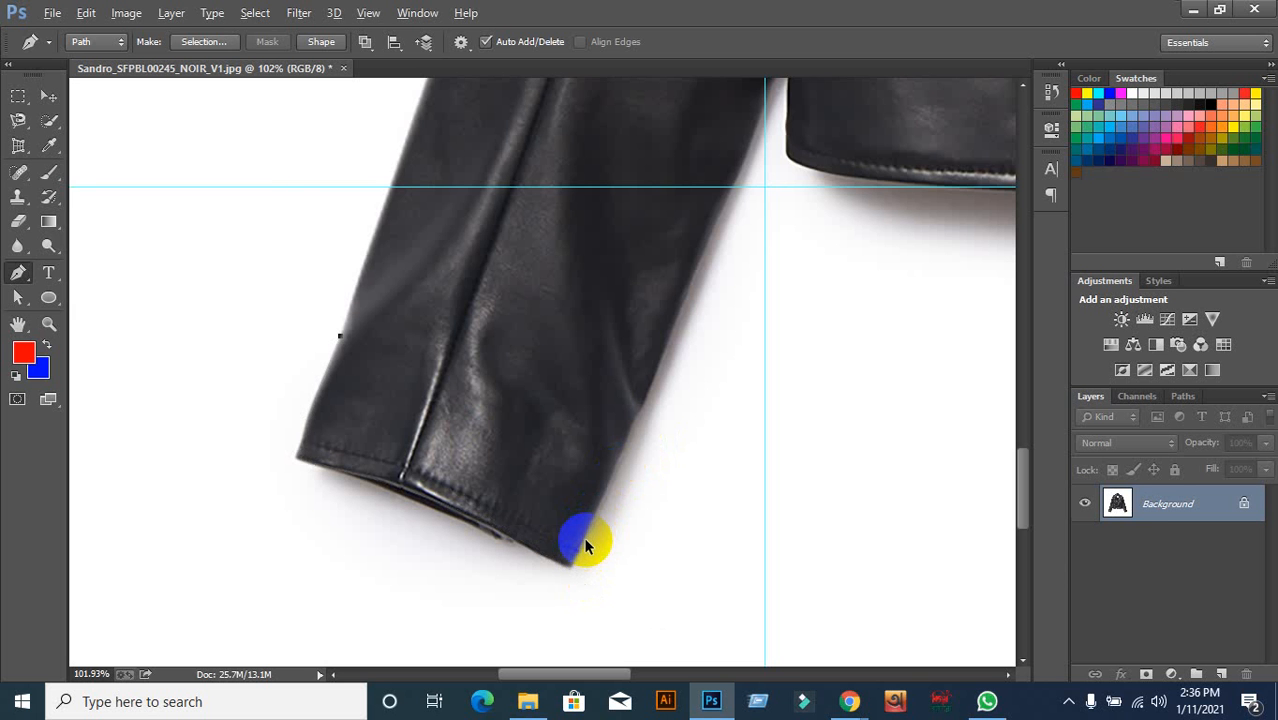
Examine the jacket's edges along the sleeve, bottom hem, collar and shoulders, and the garment as a whole
{"action": "scroll", "coordinate": [573, 318], "scroll_direction": "up", "scroll_amount": 7}
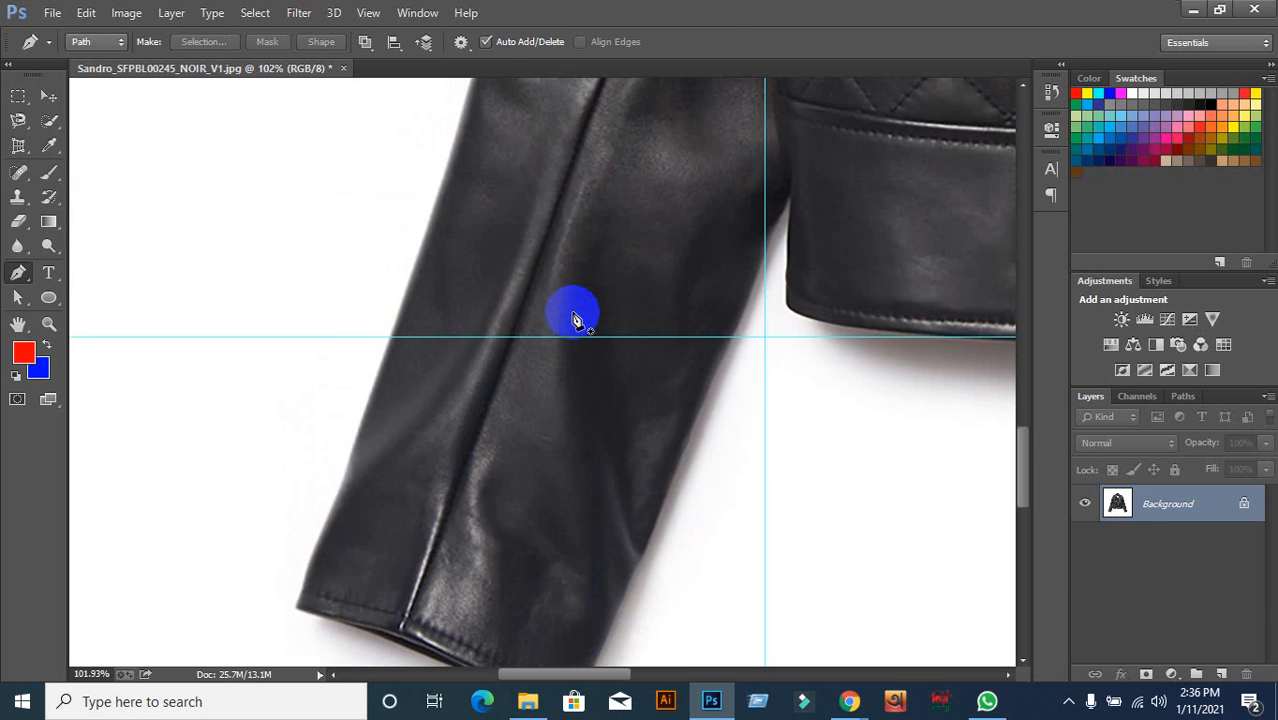
{"action": "scroll", "coordinate": [573, 318], "scroll_direction": "down", "scroll_amount": 3}
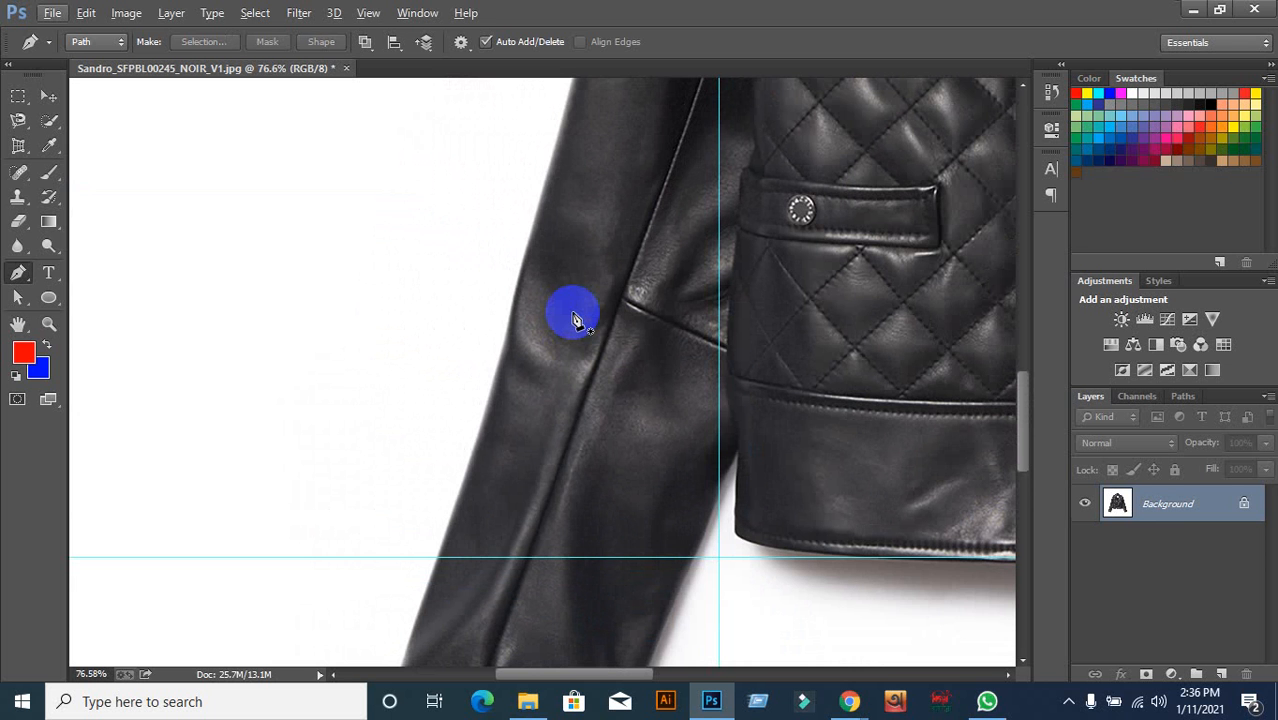
{"action": "scroll", "coordinate": [573, 318], "scroll_direction": "down", "scroll_amount": 7}
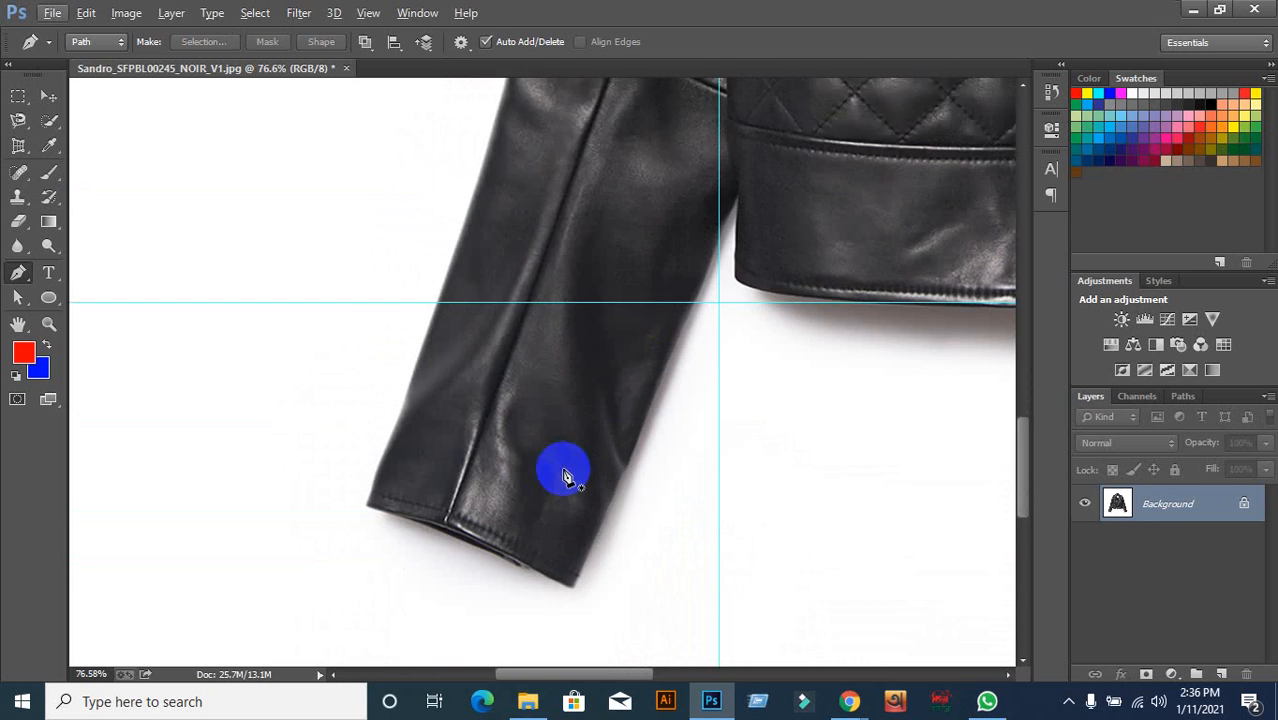
{"action": "left_click_drag", "start_coordinate": [685, 448], "coordinate": [385, 542]}
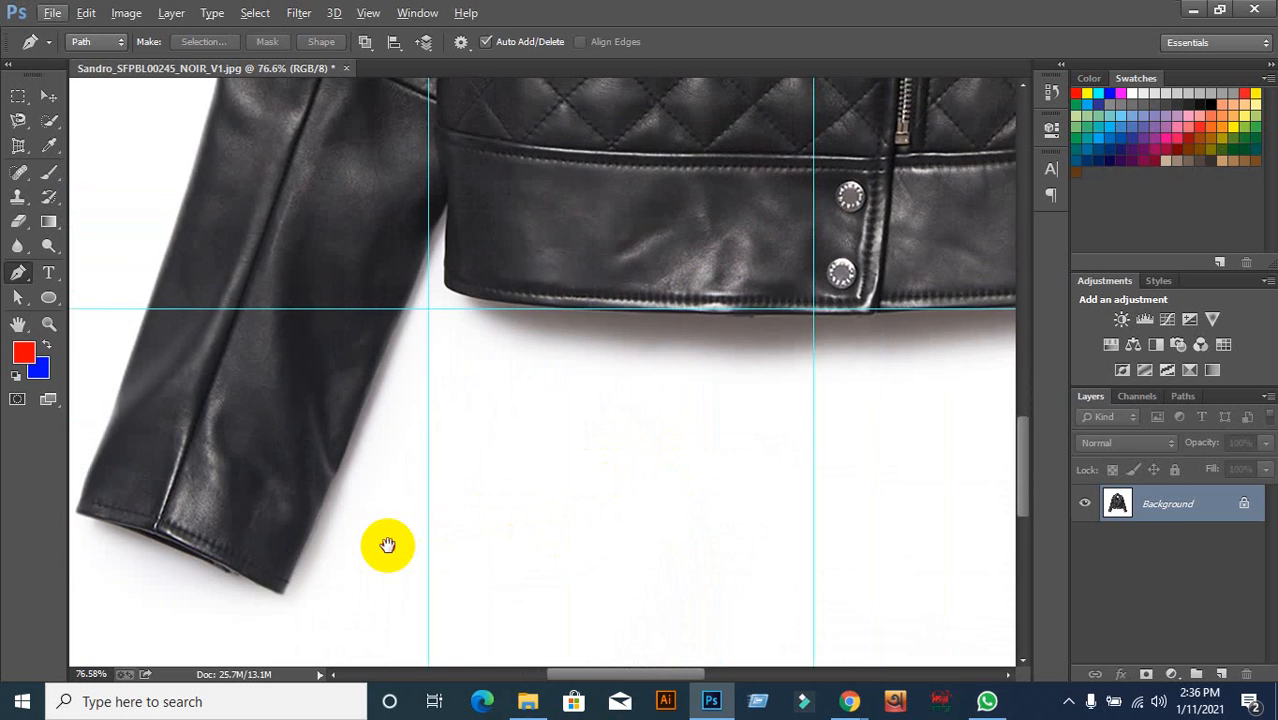
{"action": "left_click_drag", "start_coordinate": [823, 357], "coordinate": [720, 640]}
{"action": "left_click_drag", "start_coordinate": [770, 177], "coordinate": [636, 481]}
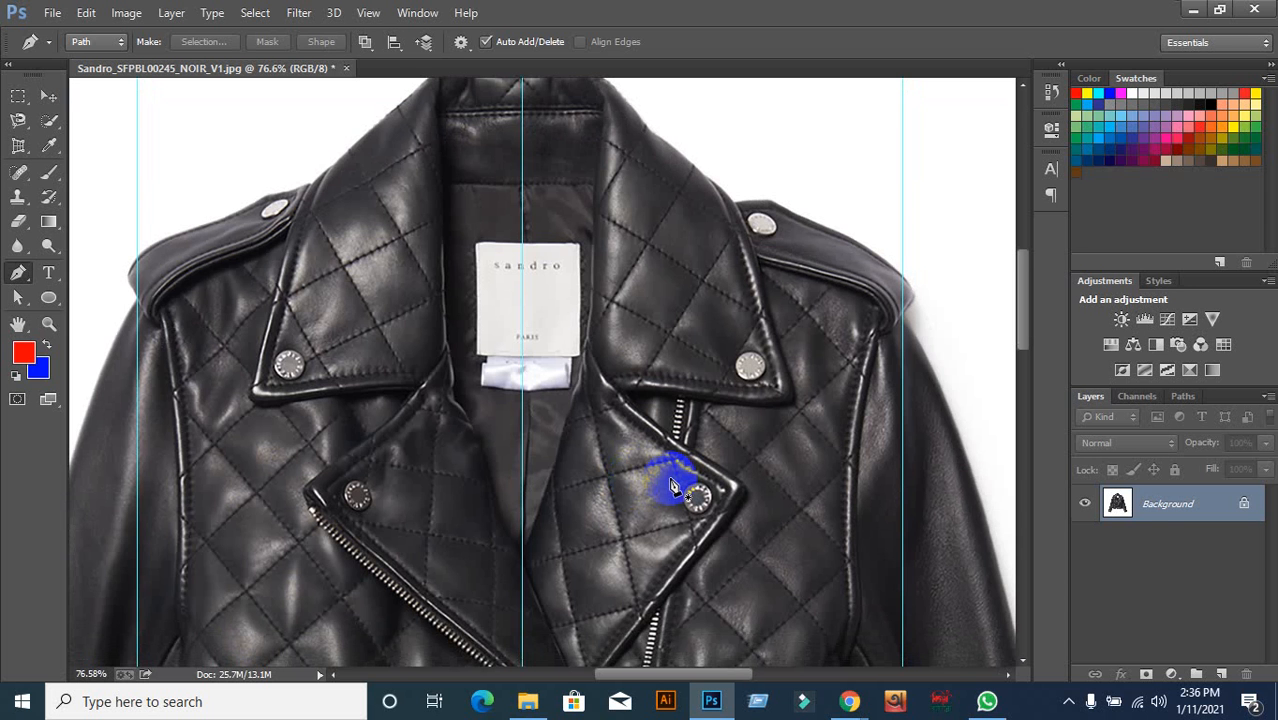
{"action": "scroll", "coordinate": [671, 487], "scroll_direction": "up", "scroll_amount": 2}
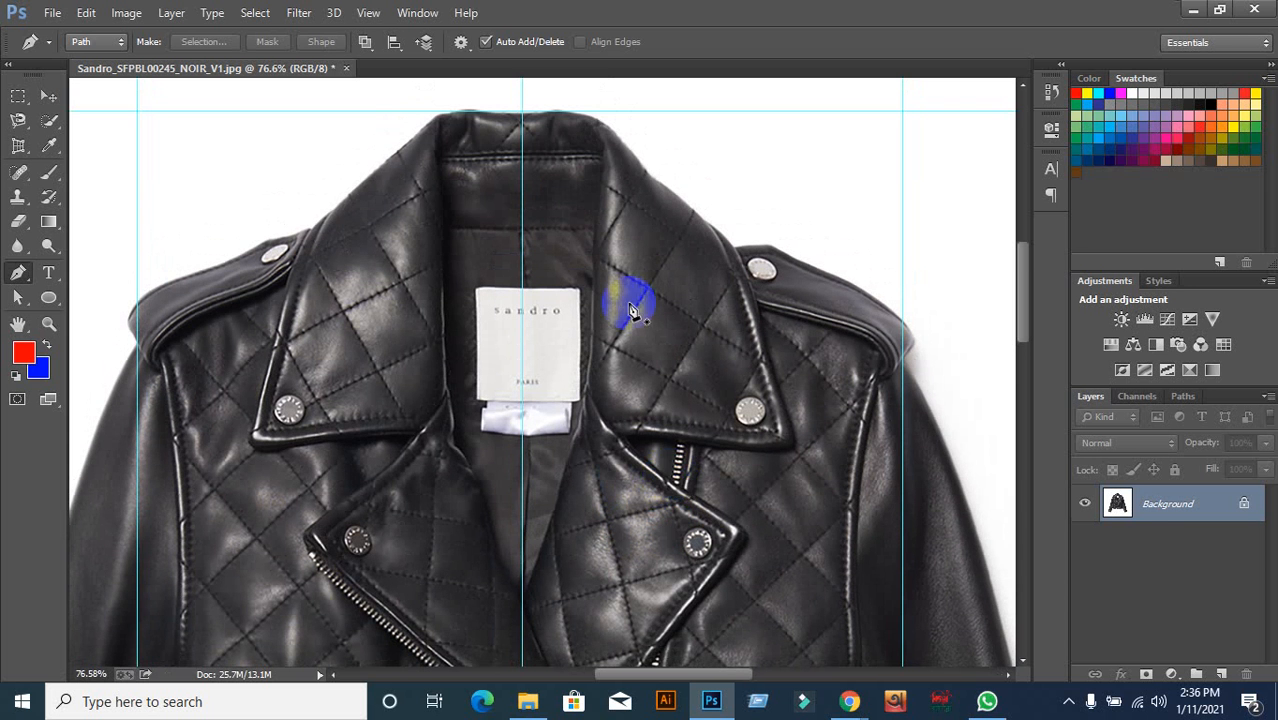
{"action": "scroll", "coordinate": [740, 360], "scroll_direction": "down", "scroll_amount": 5}
{"action": "scroll", "coordinate": [740, 375], "scroll_direction": "down", "scroll_amount": 1}
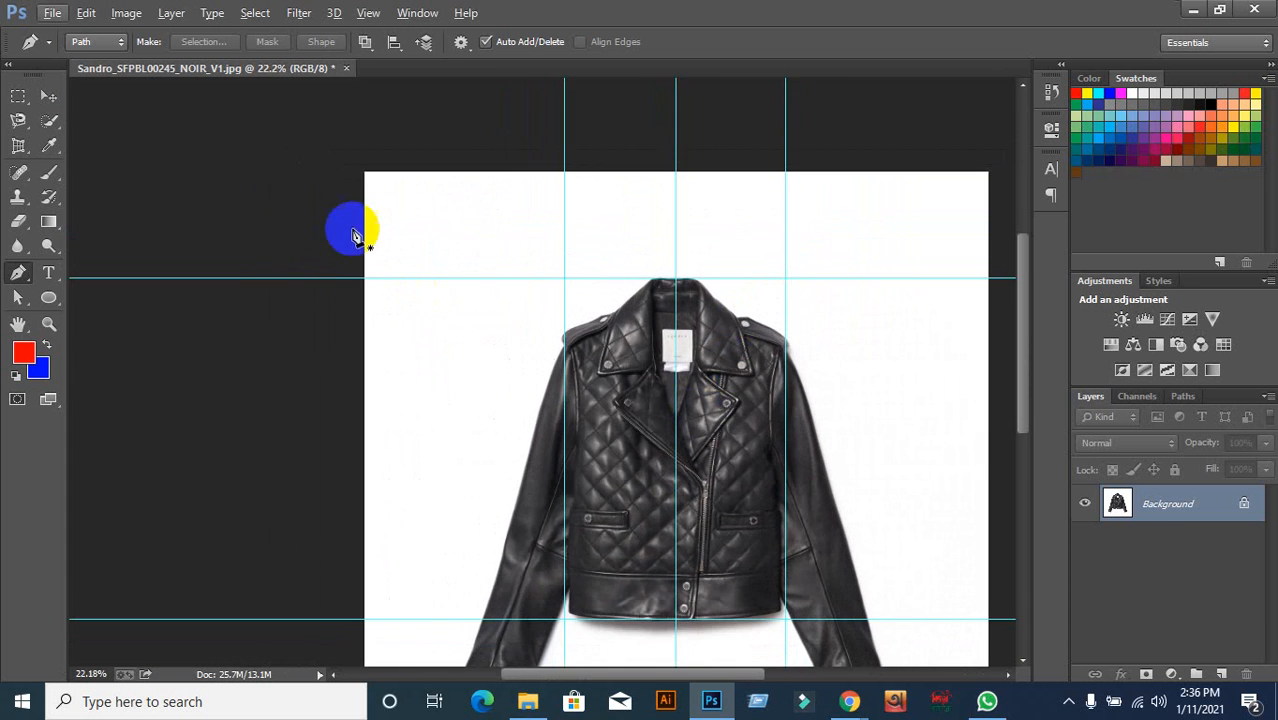
Close the leather jacket image without saving the changes
{"action": "left_click", "coordinate": [346, 68]}
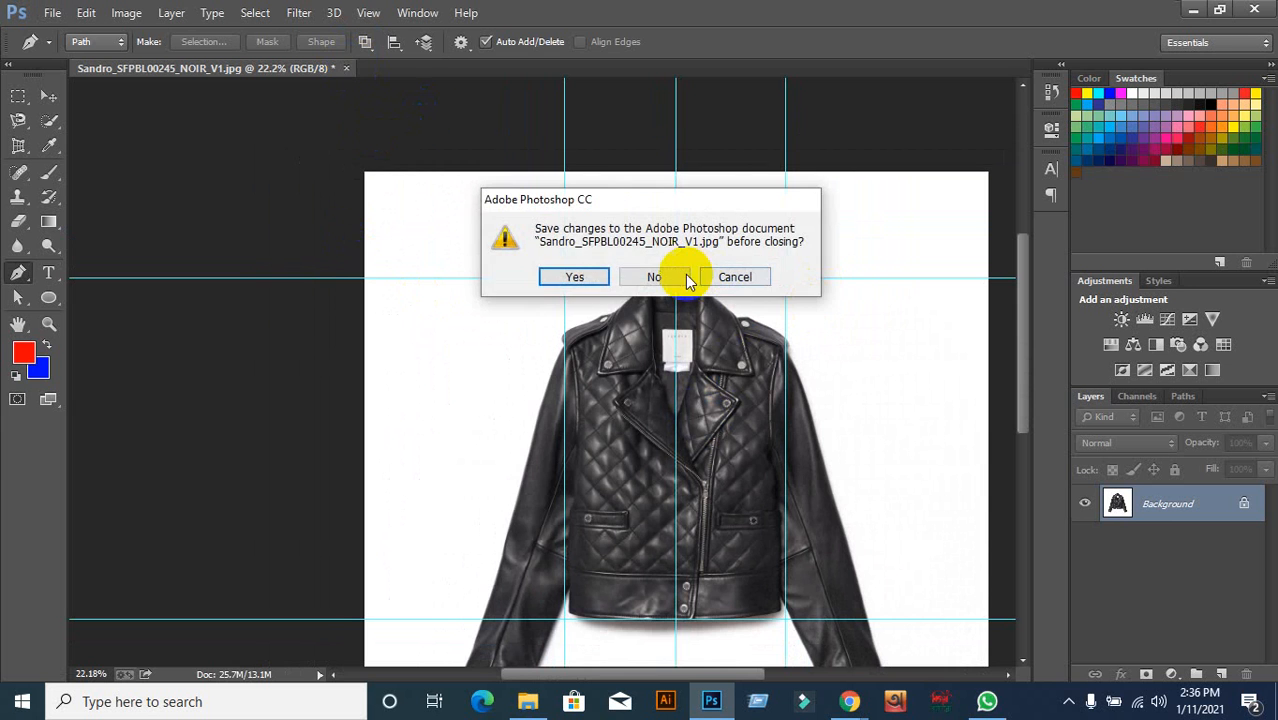
{"action": "left_click", "coordinate": [662, 277]}
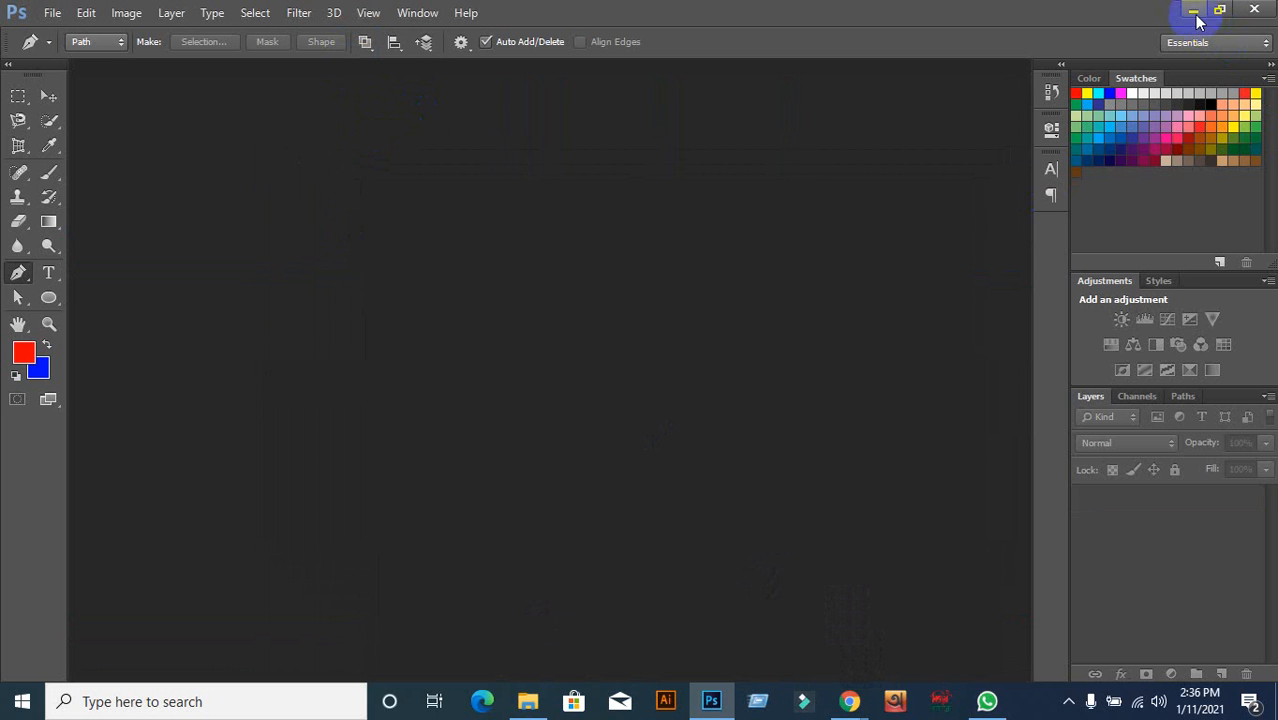
Switch to the Google Meet call, check the presentation, and look over the images in the Clipping Path folder
{"action": "left_click", "coordinate": [1196, 14]}
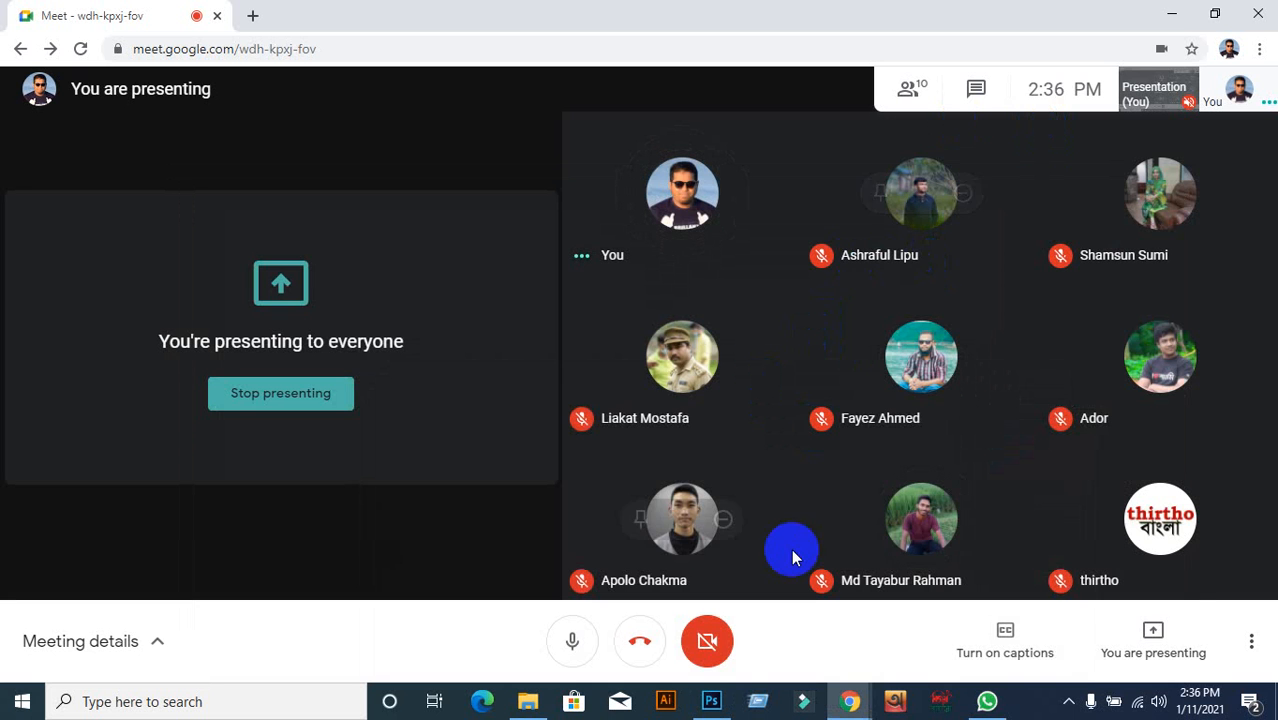
{"action": "left_click", "coordinate": [1153, 652]}
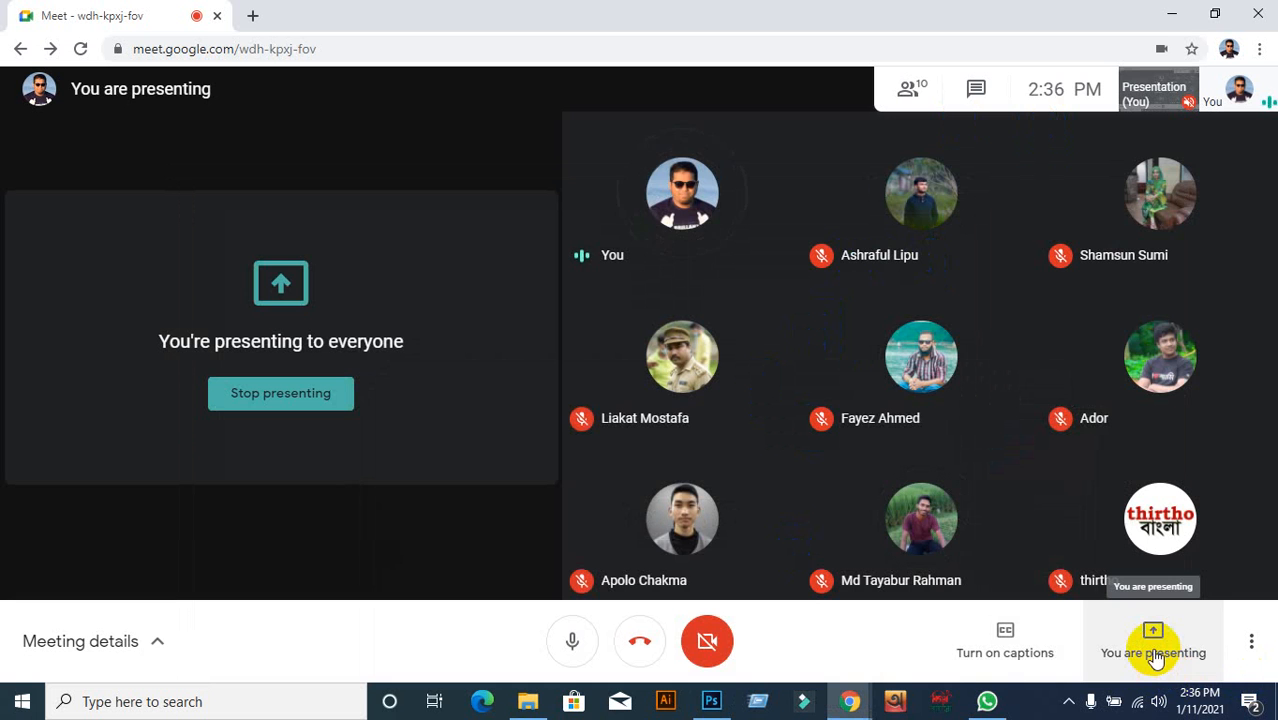
{"action": "left_click", "coordinate": [528, 701]}
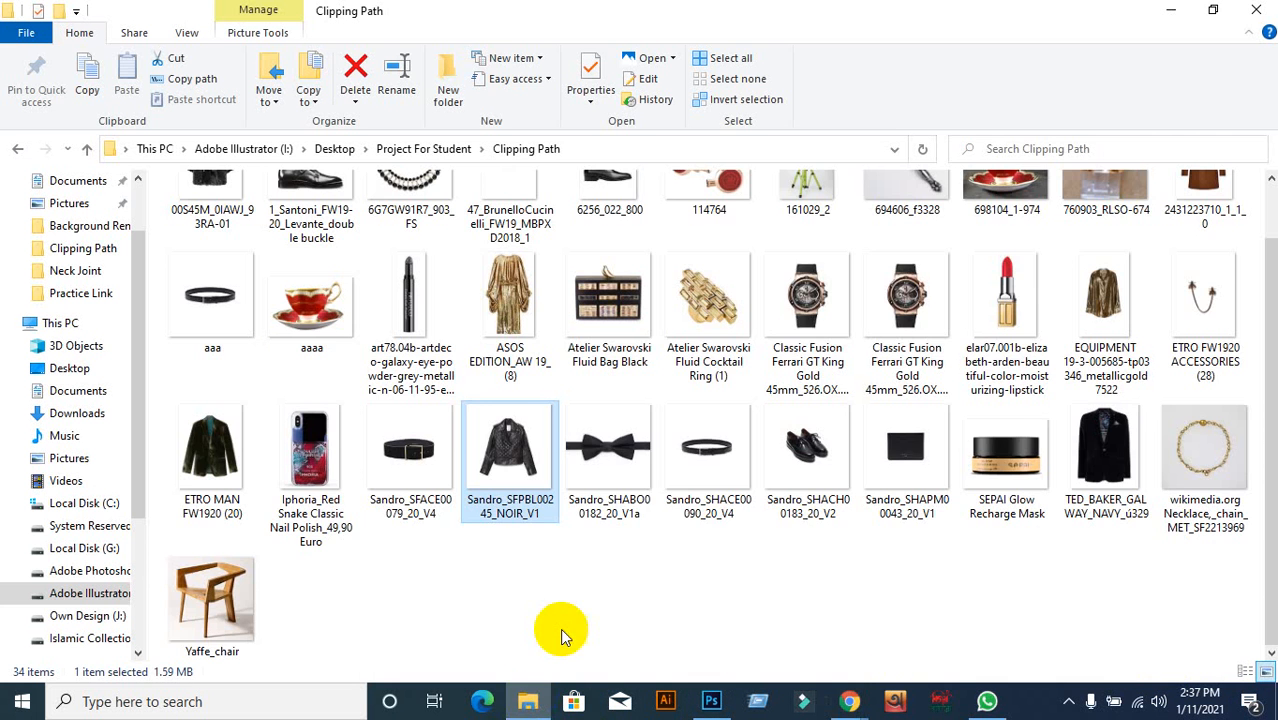
{"action": "scroll", "coordinate": [680, 330], "scroll_direction": "up", "scroll_amount": 1}
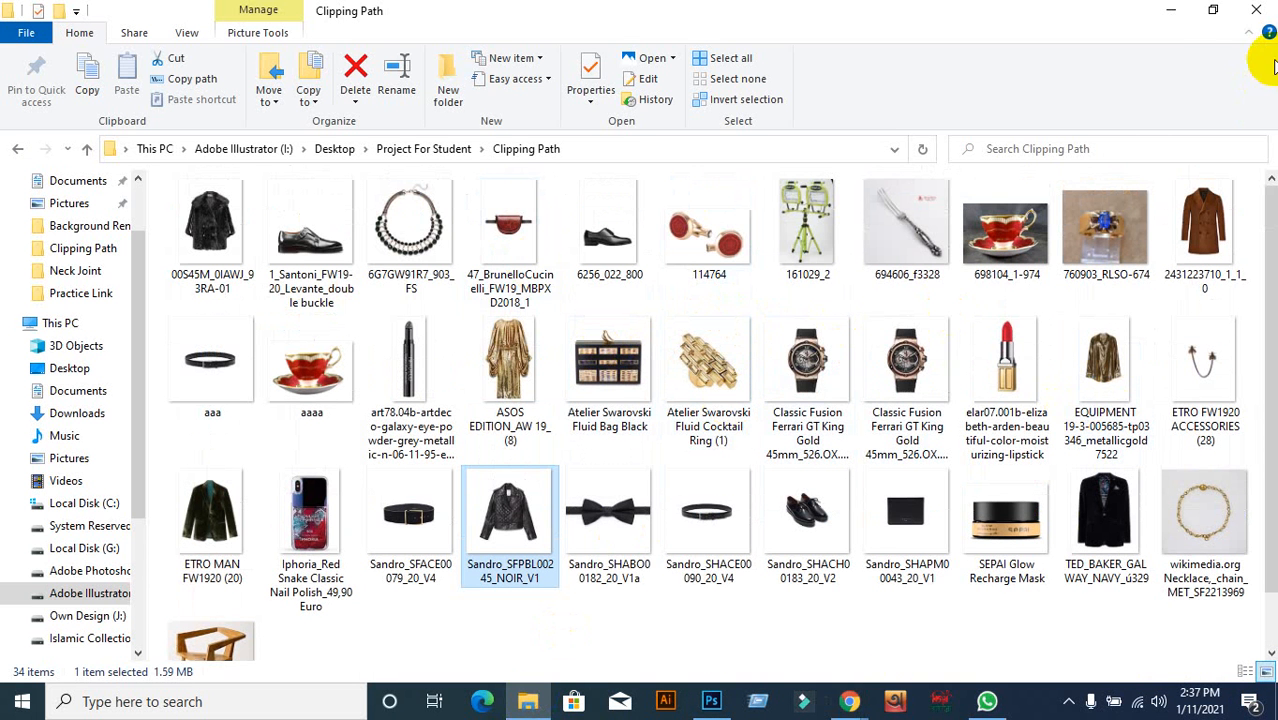
Return to Google Meet and admit the waiting participant to the call
{"action": "left_click", "coordinate": [1169, 12]}
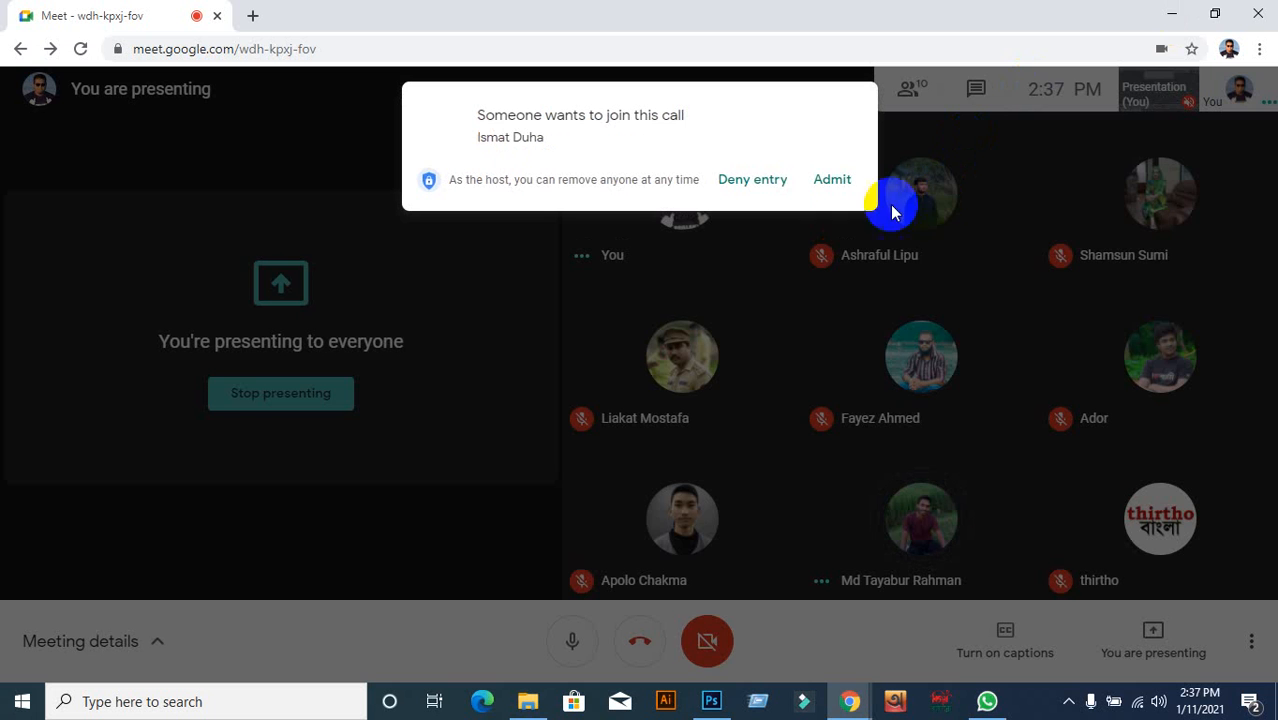
{"action": "left_click", "coordinate": [832, 180]}
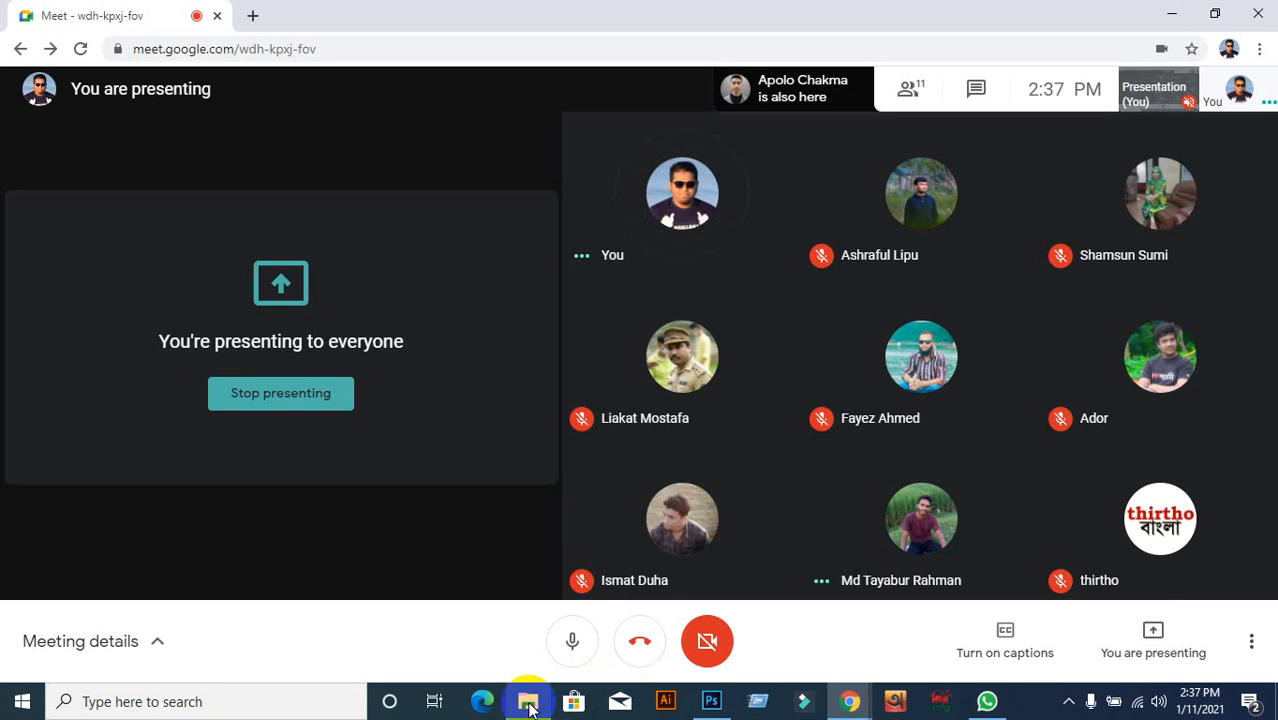
Look through the product images in the Clipping Path folder again and return to the Google Meet call
{"action": "left_click", "coordinate": [528, 703]}
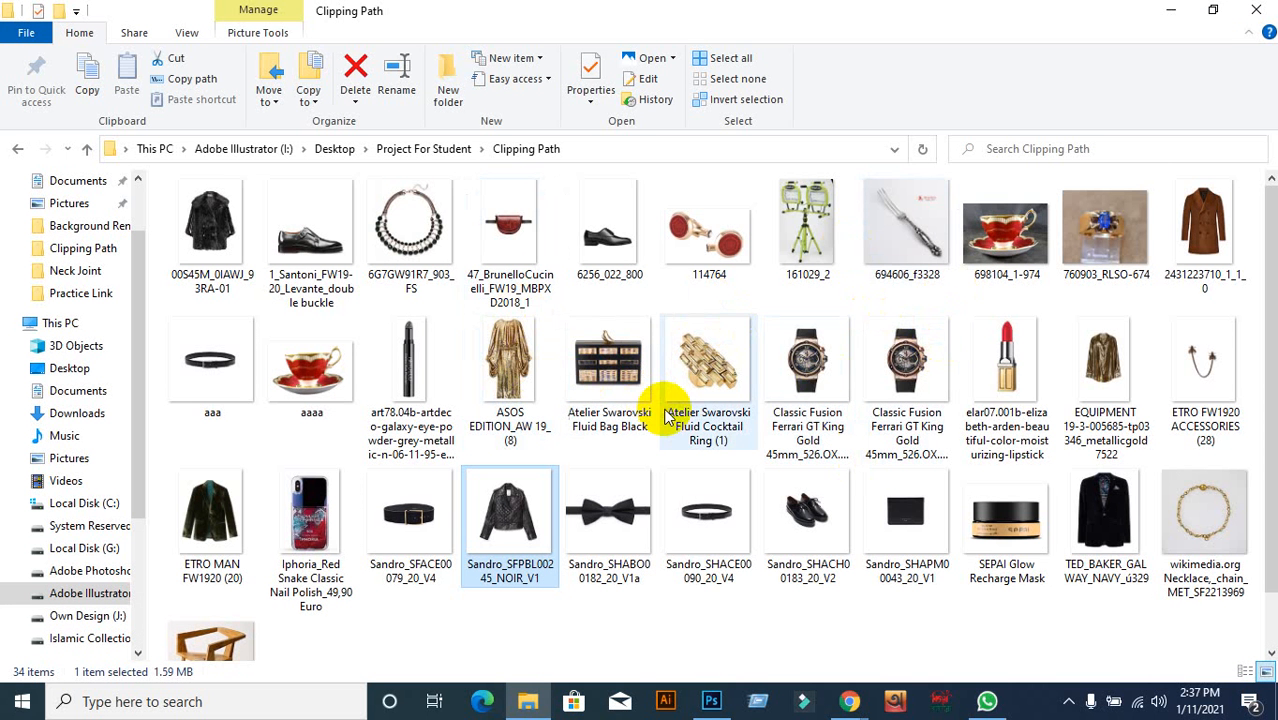
{"action": "scroll", "coordinate": [635, 520], "scroll_direction": "down", "scroll_amount": 1}
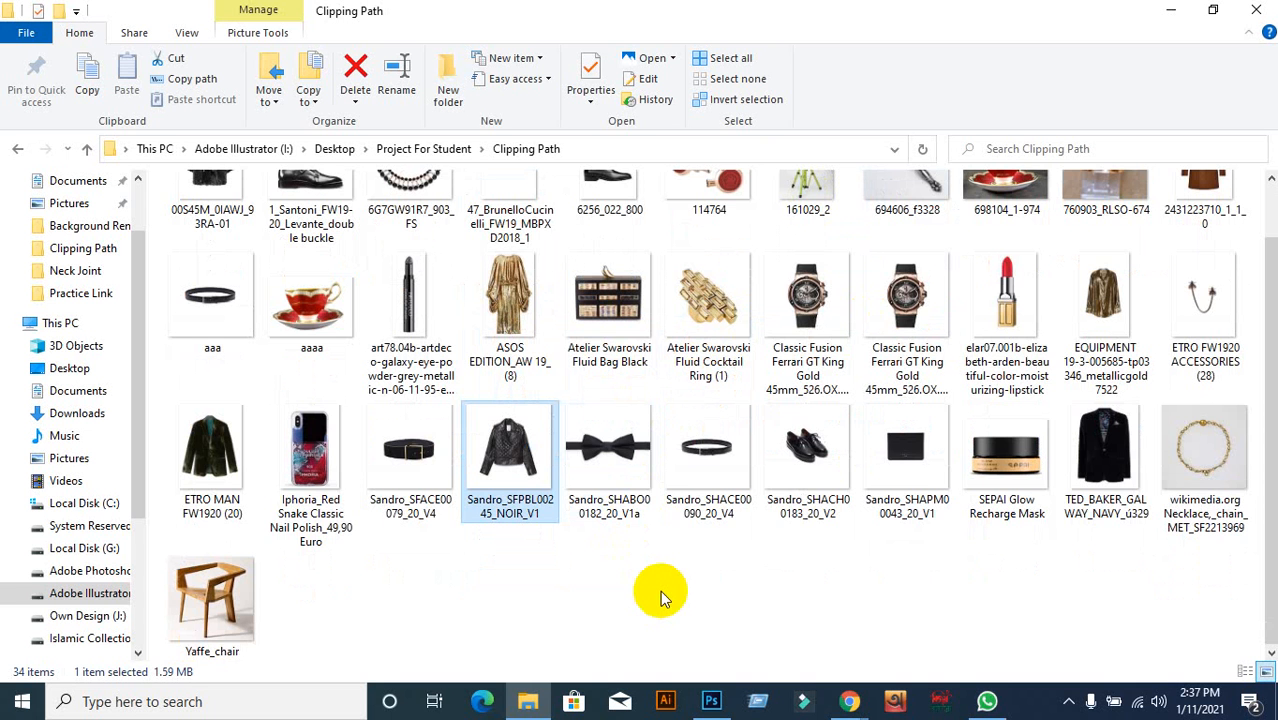
{"action": "scroll", "coordinate": [586, 600], "scroll_direction": "up", "scroll_amount": 1}
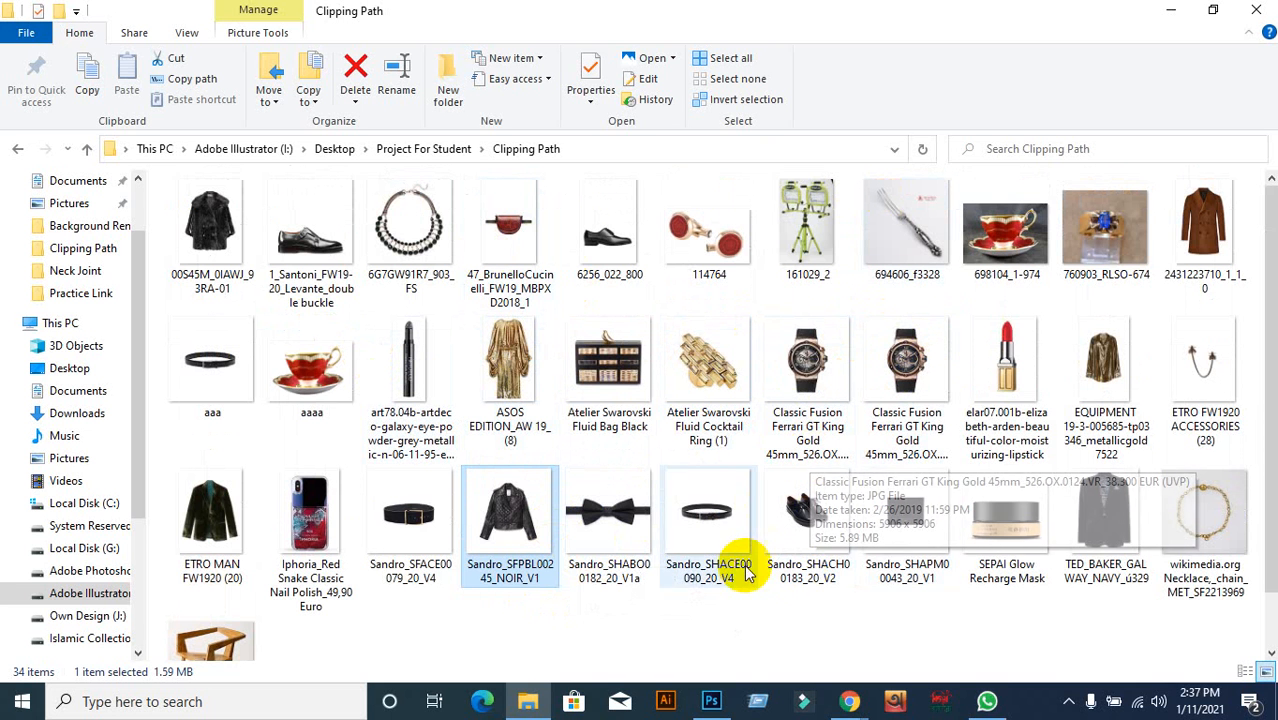
{"action": "left_click", "coordinate": [699, 634]}
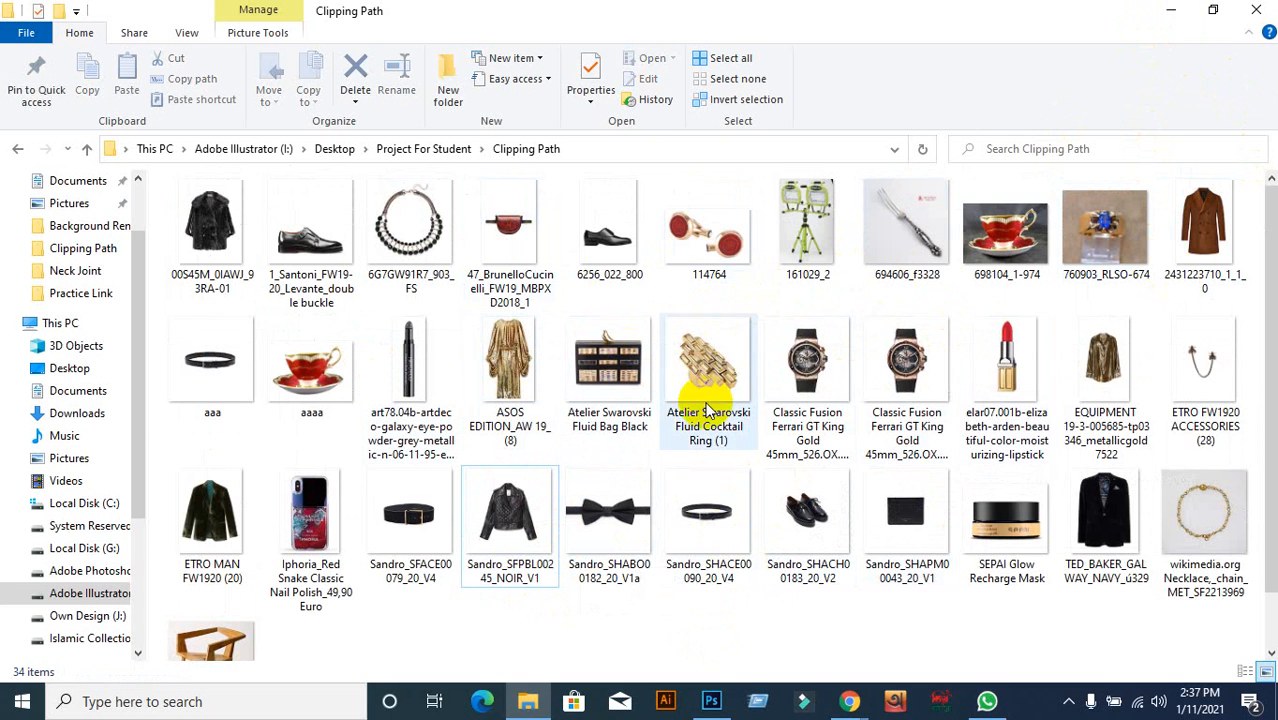
{"action": "left_click", "coordinate": [1168, 12]}
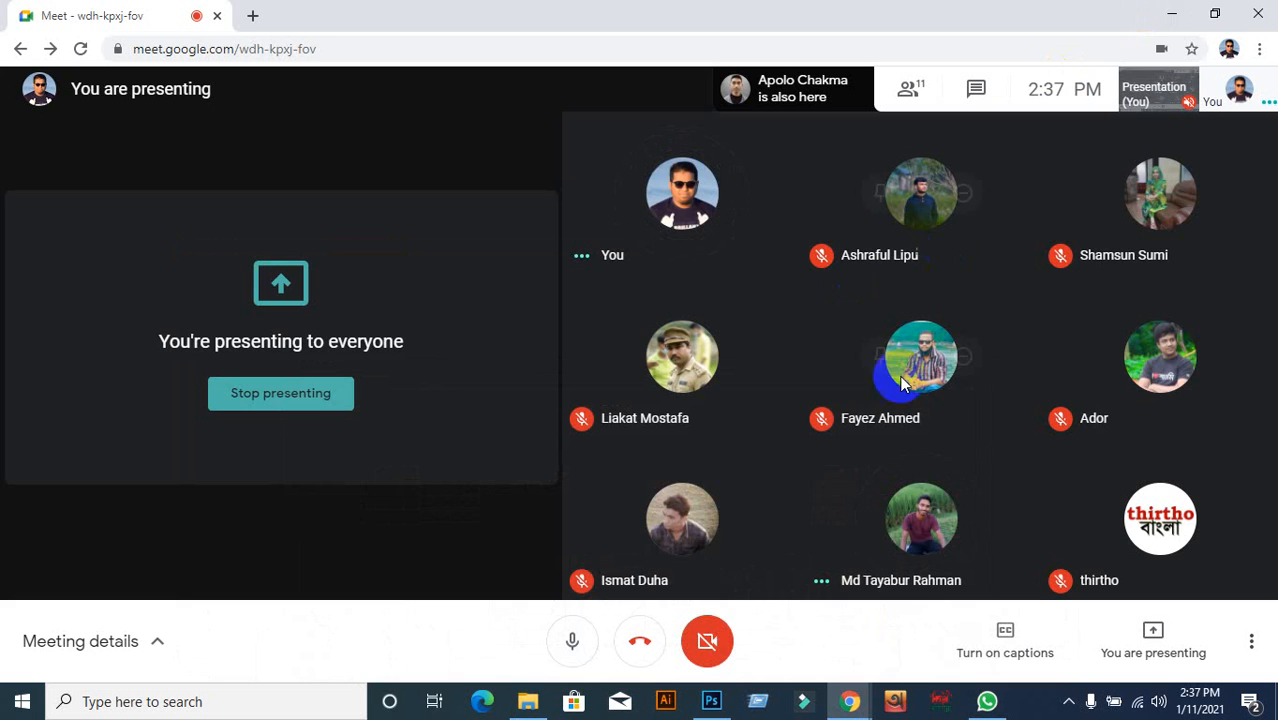
Switch to Photoshop, create a 1366 × 768 pixel, 72 pixels/inch RGB document, and fill its background with the red foreground color
{"action": "left_click", "coordinate": [714, 701]}
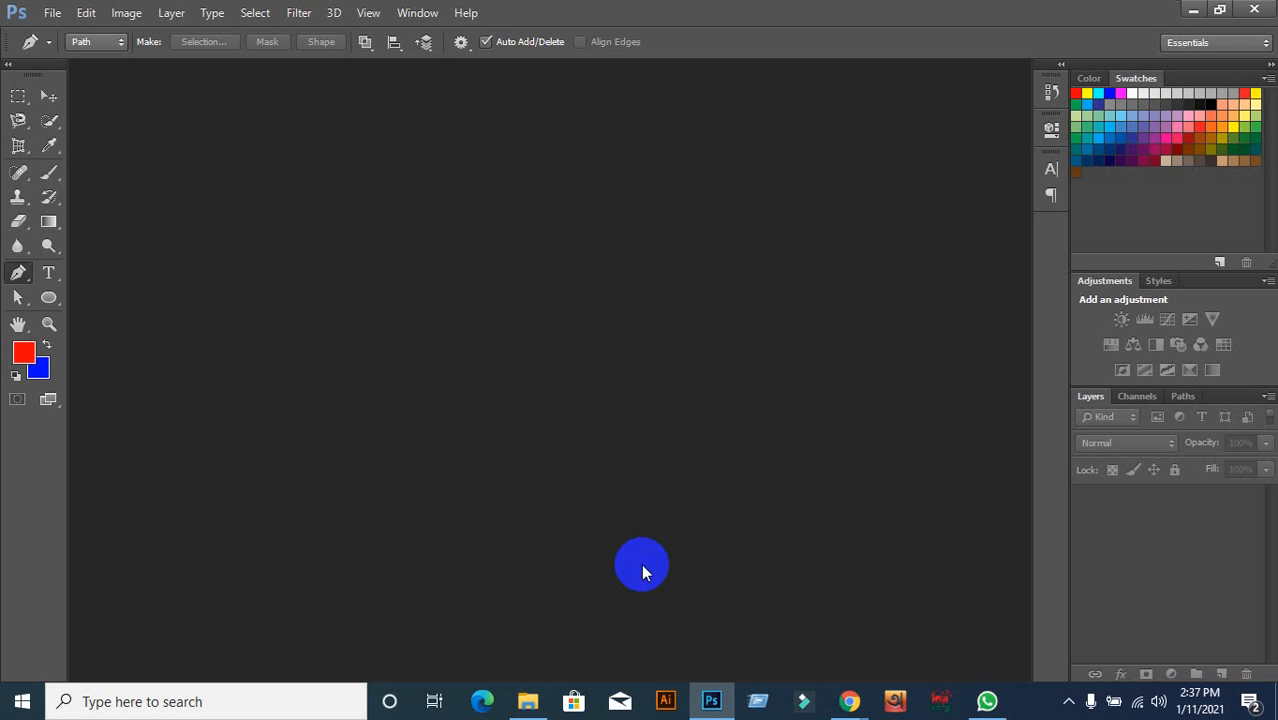
{"action": "left_click", "coordinate": [18, 96]}
{"action": "left_click", "coordinate": [46, 97]}
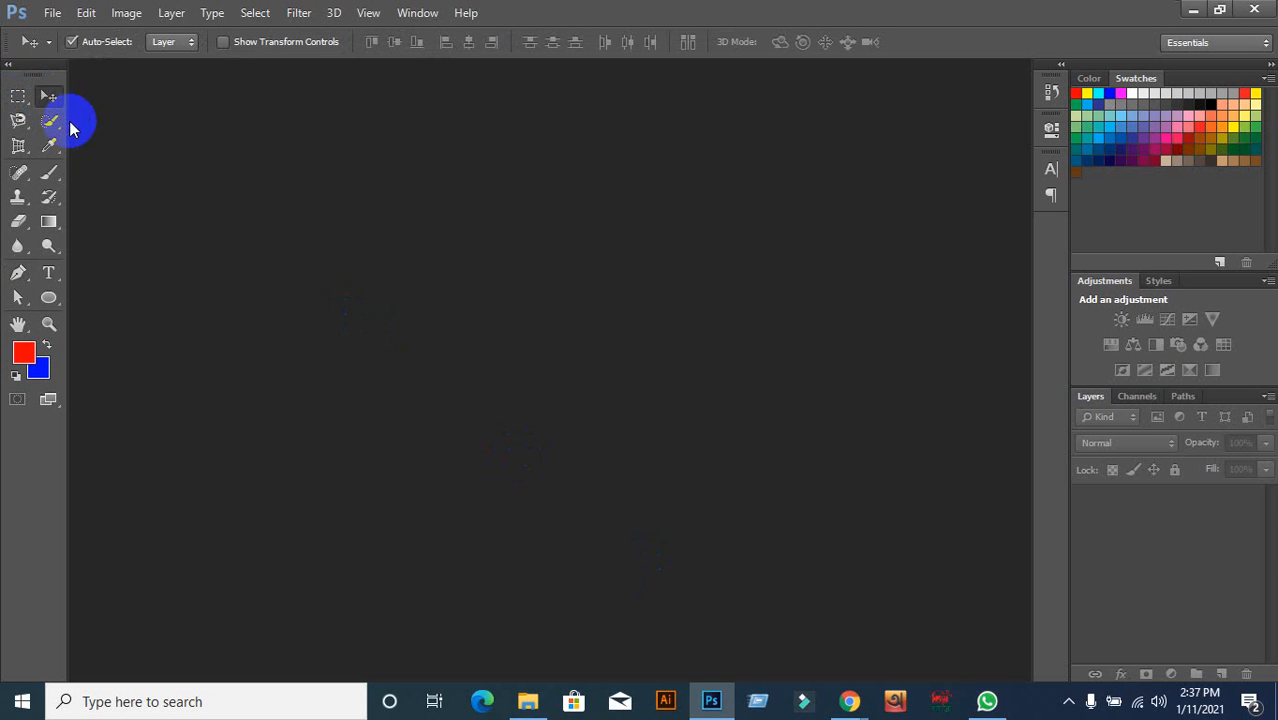
{"action": "left_click", "coordinate": [86, 13]}
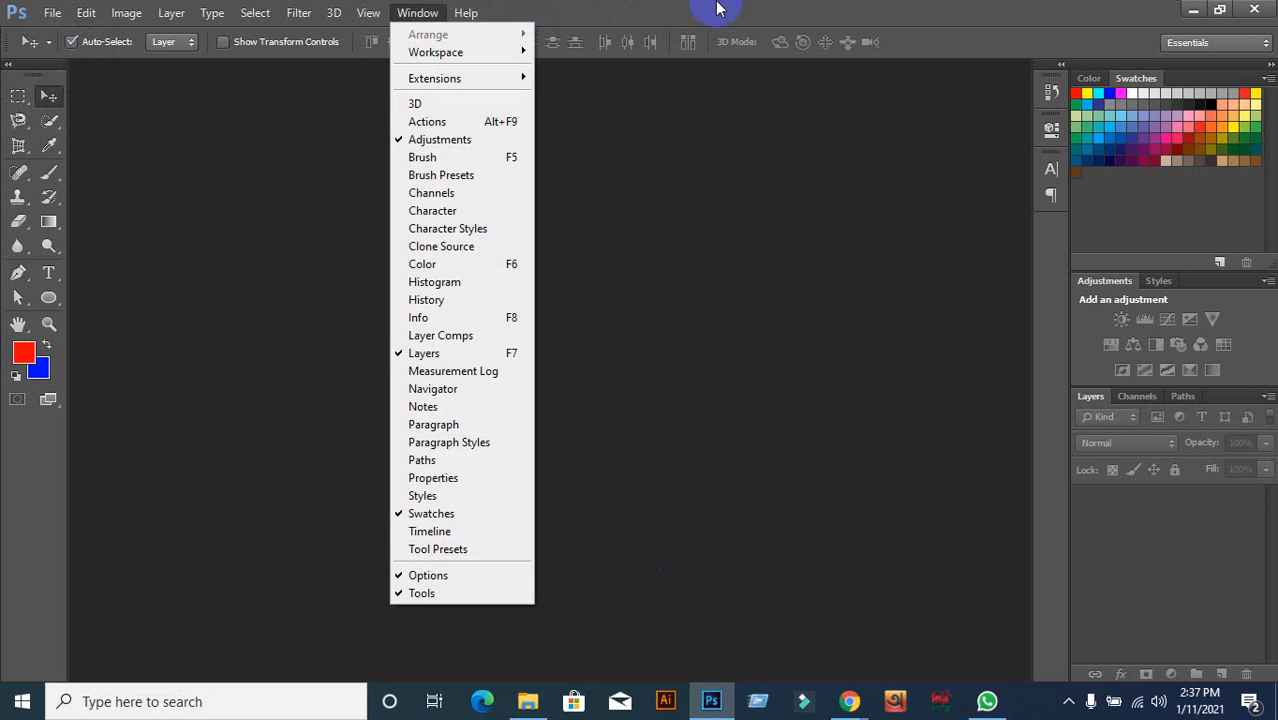
{"action": "left_click", "coordinate": [714, 10]}
{"action": "left_click", "coordinate": [52, 13]}
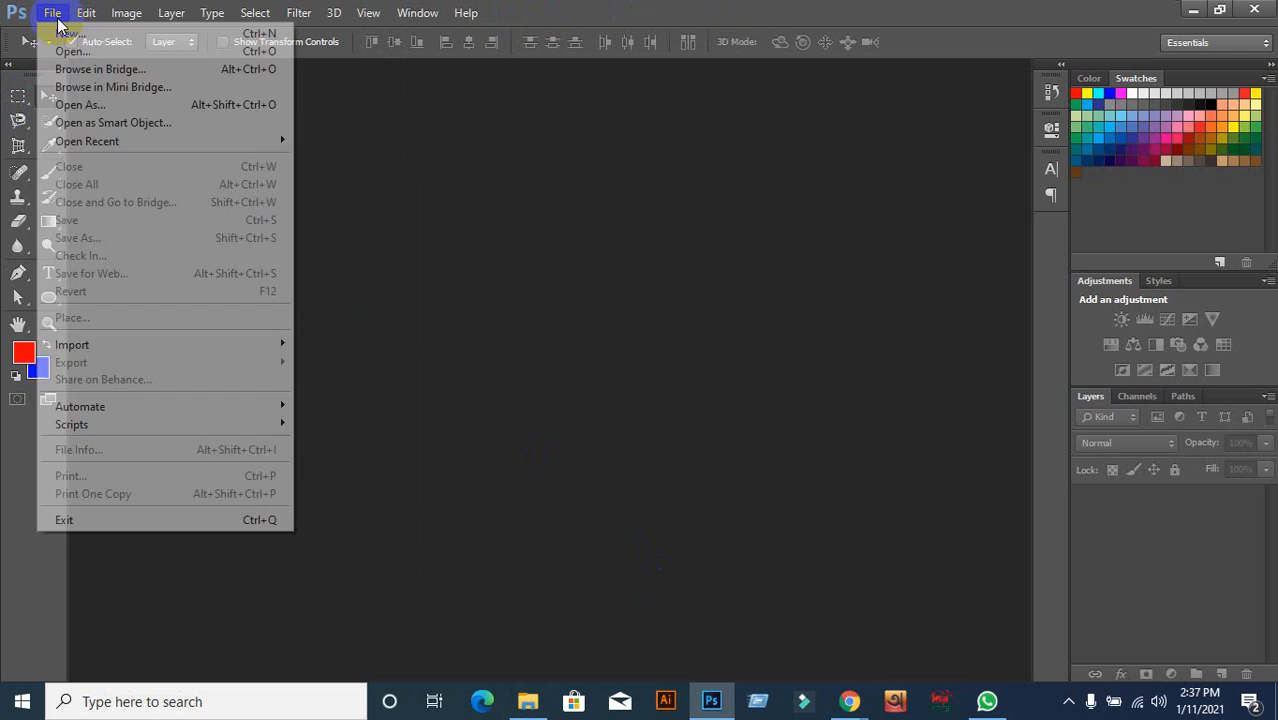
{"action": "left_click", "coordinate": [58, 34]}
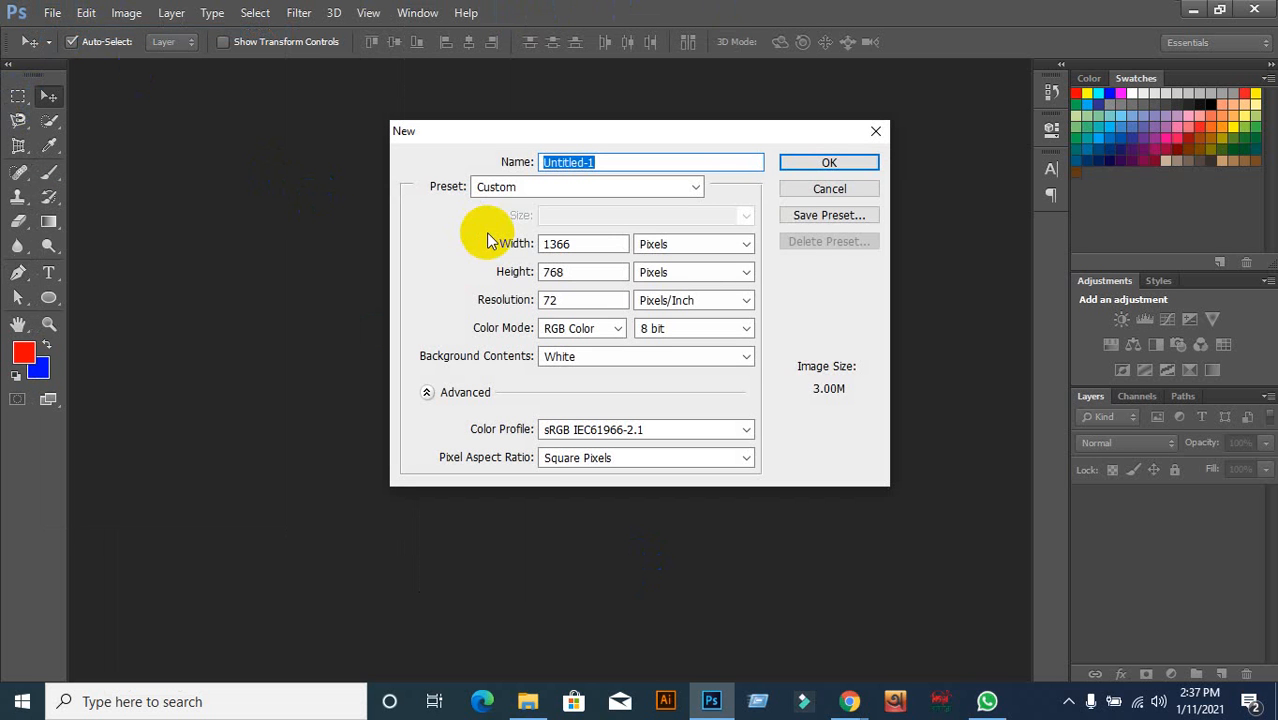
{"action": "left_click", "coordinate": [800, 164]}
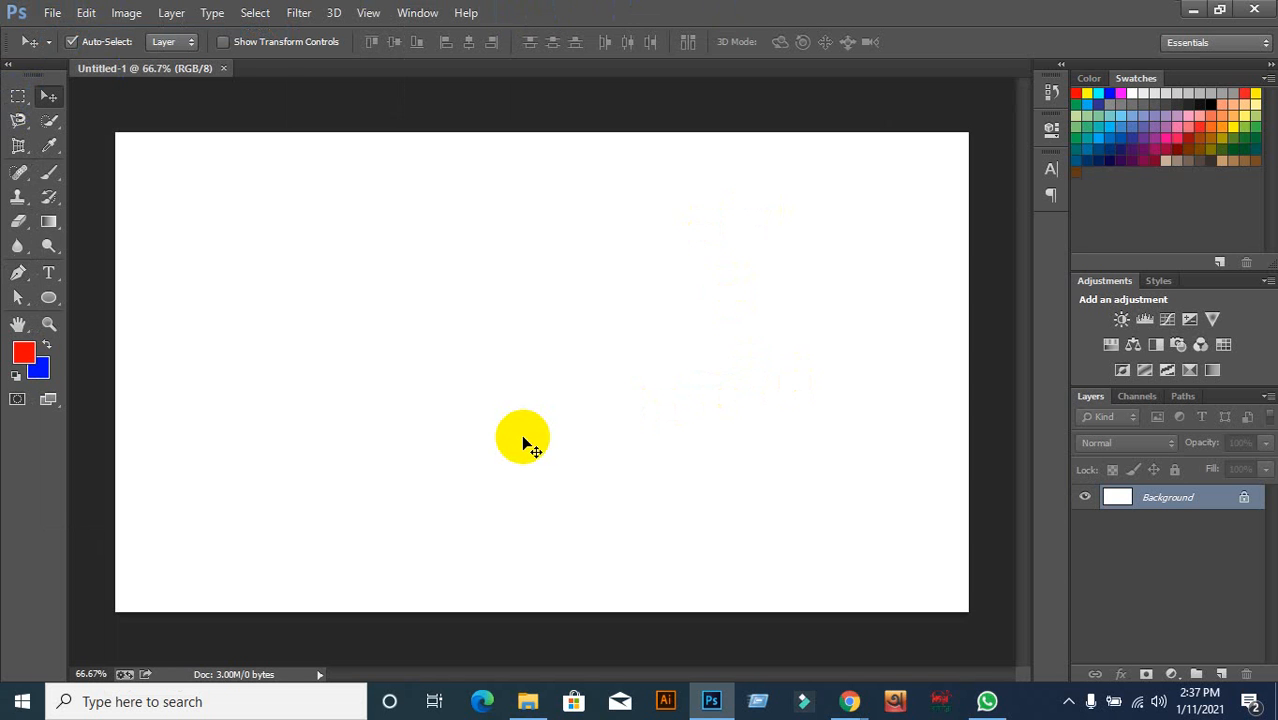
{"action": "key", "text": "alt+BackSpace"}
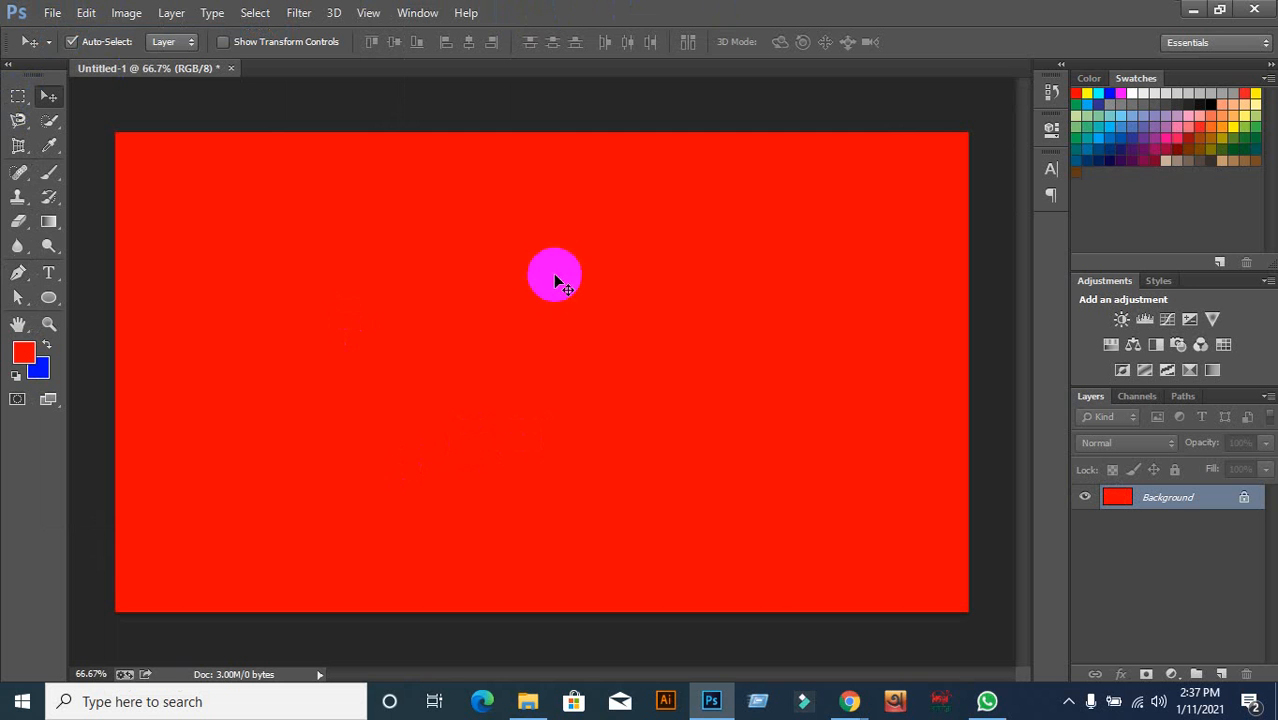
Add the letter "s" to the red canvas with the Horizontal Type tool, using the Masque font
{"action": "left_click", "coordinate": [43, 275]}
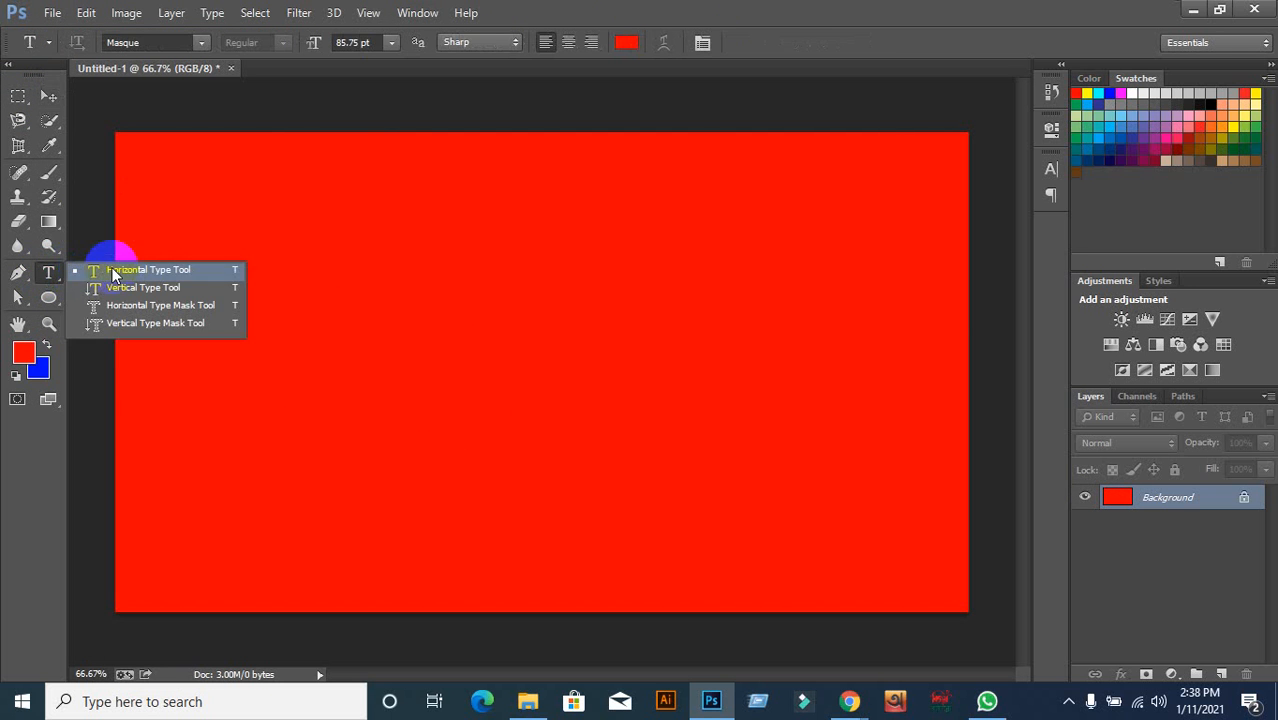
{"action": "left_click", "coordinate": [150, 270]}
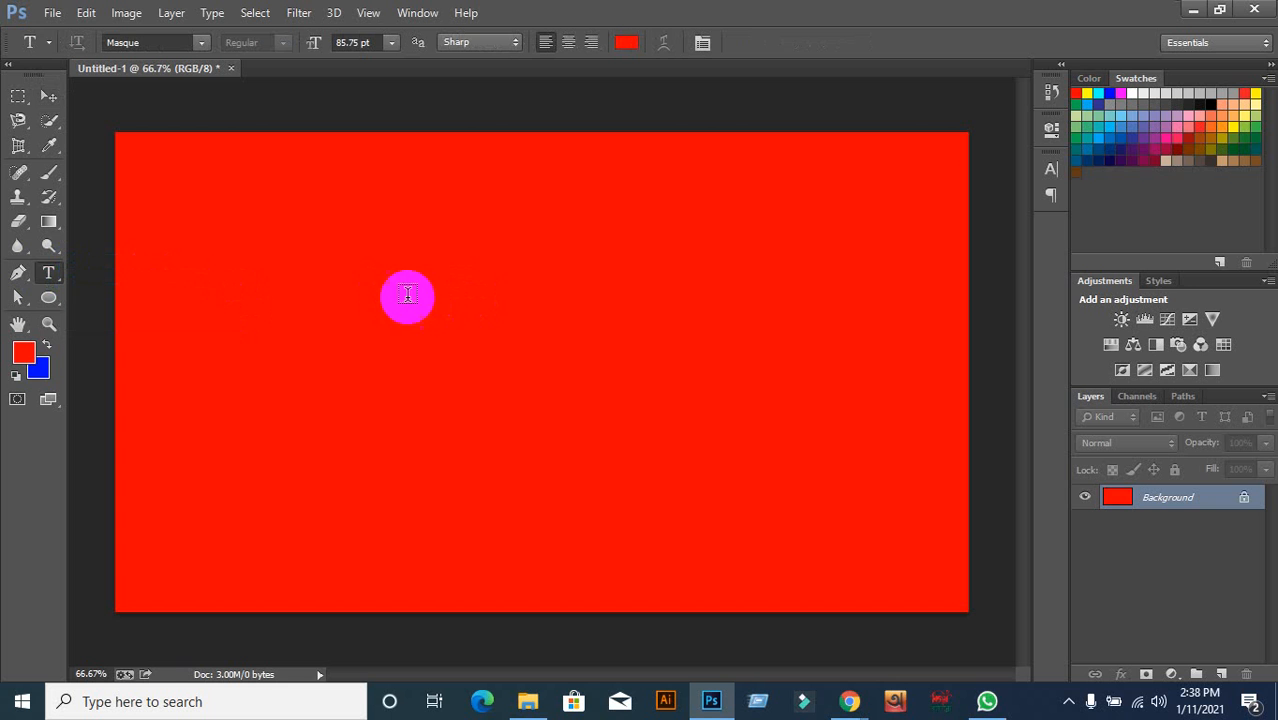
{"action": "left_click", "coordinate": [536, 391]}
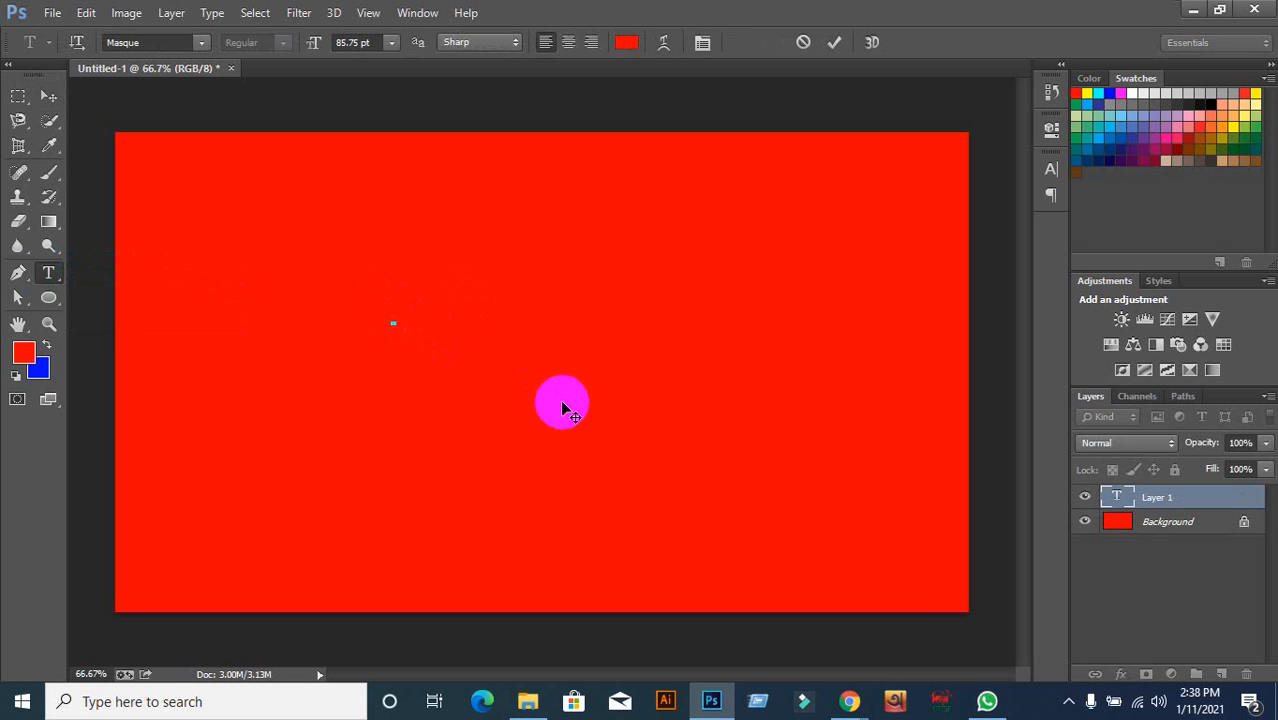
{"action": "type", "text": "a"}
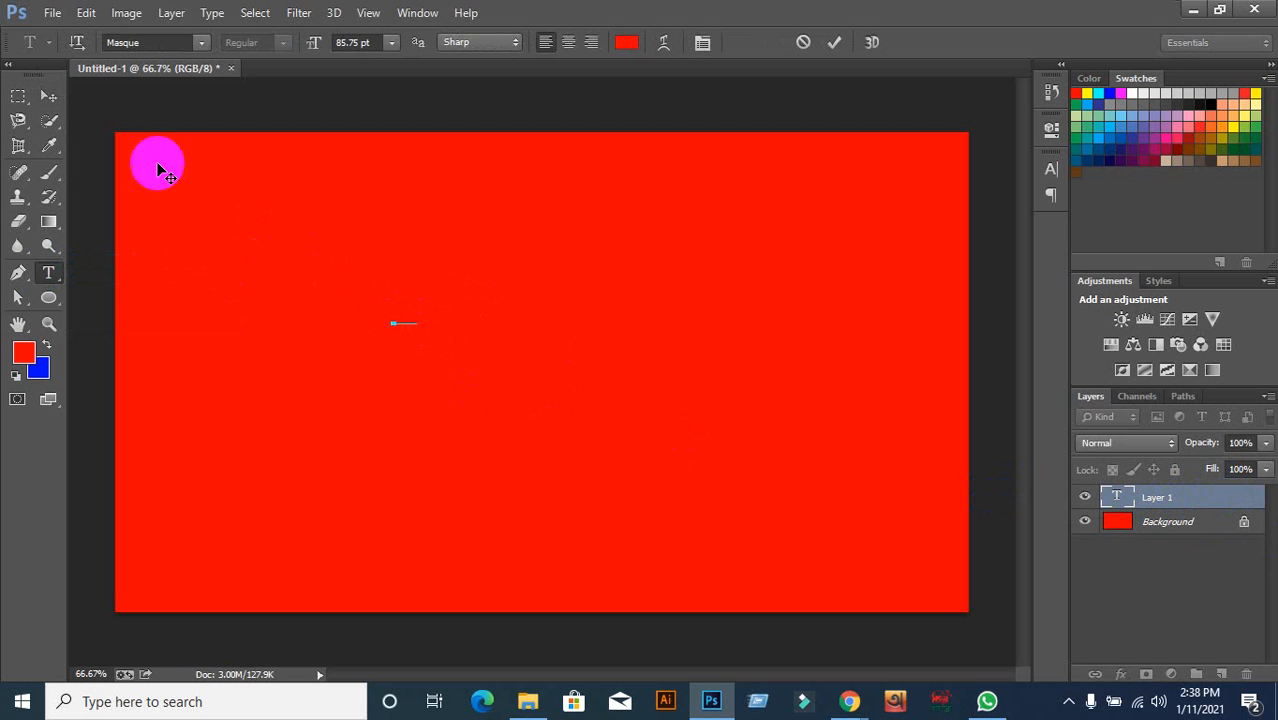
{"action": "left_click", "coordinate": [50, 100]}
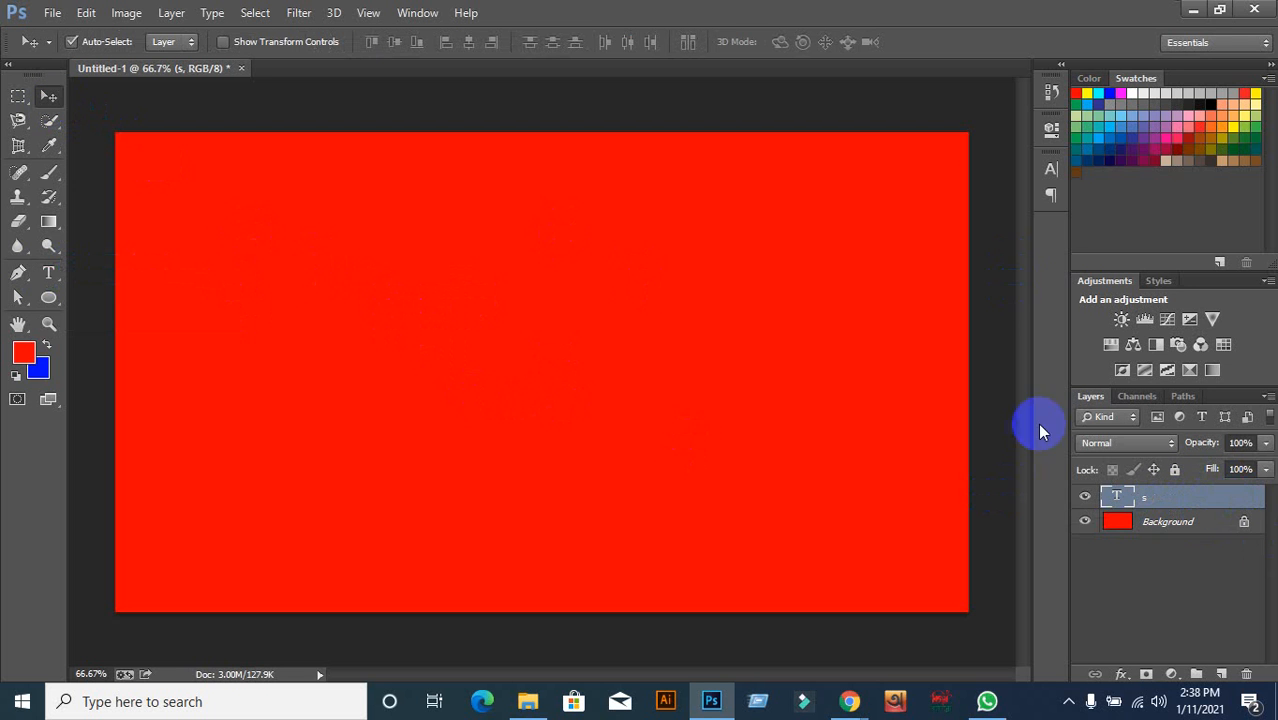
Change the text color of the letter to blue, 000cff
{"action": "left_click", "coordinate": [1050, 178]}
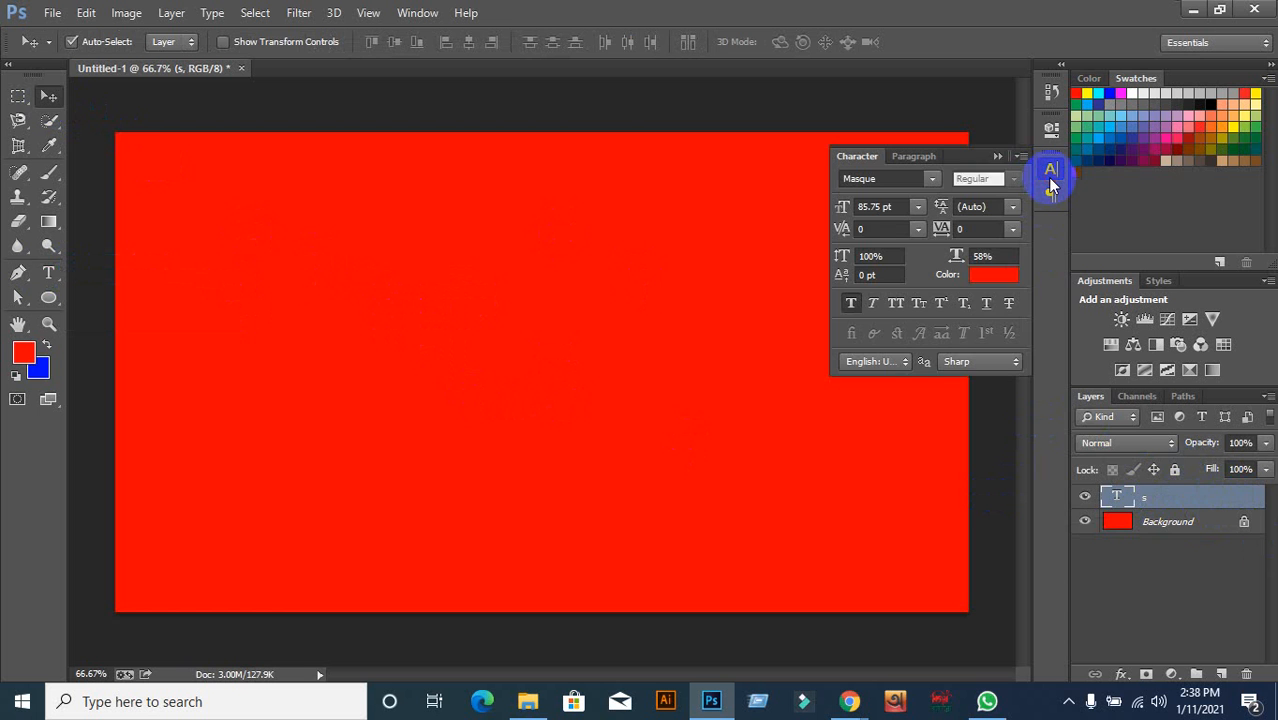
{"action": "left_click", "coordinate": [990, 275]}
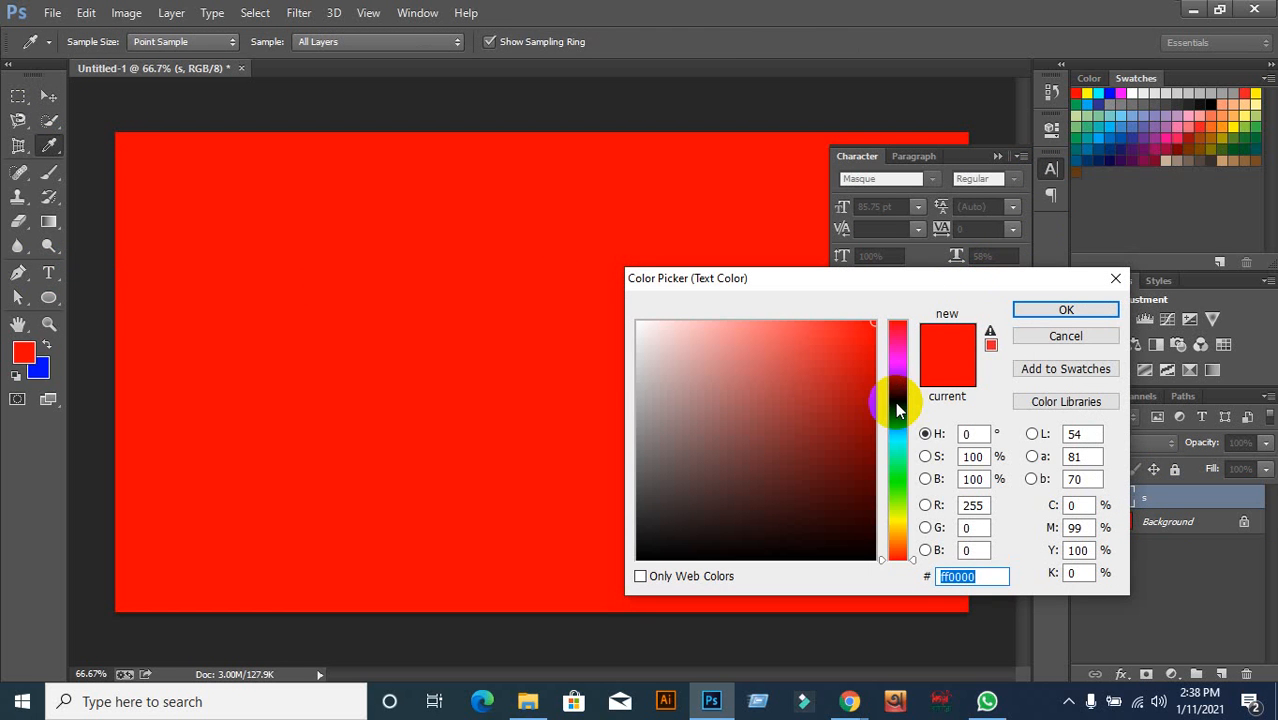
{"action": "left_click", "coordinate": [895, 401]}
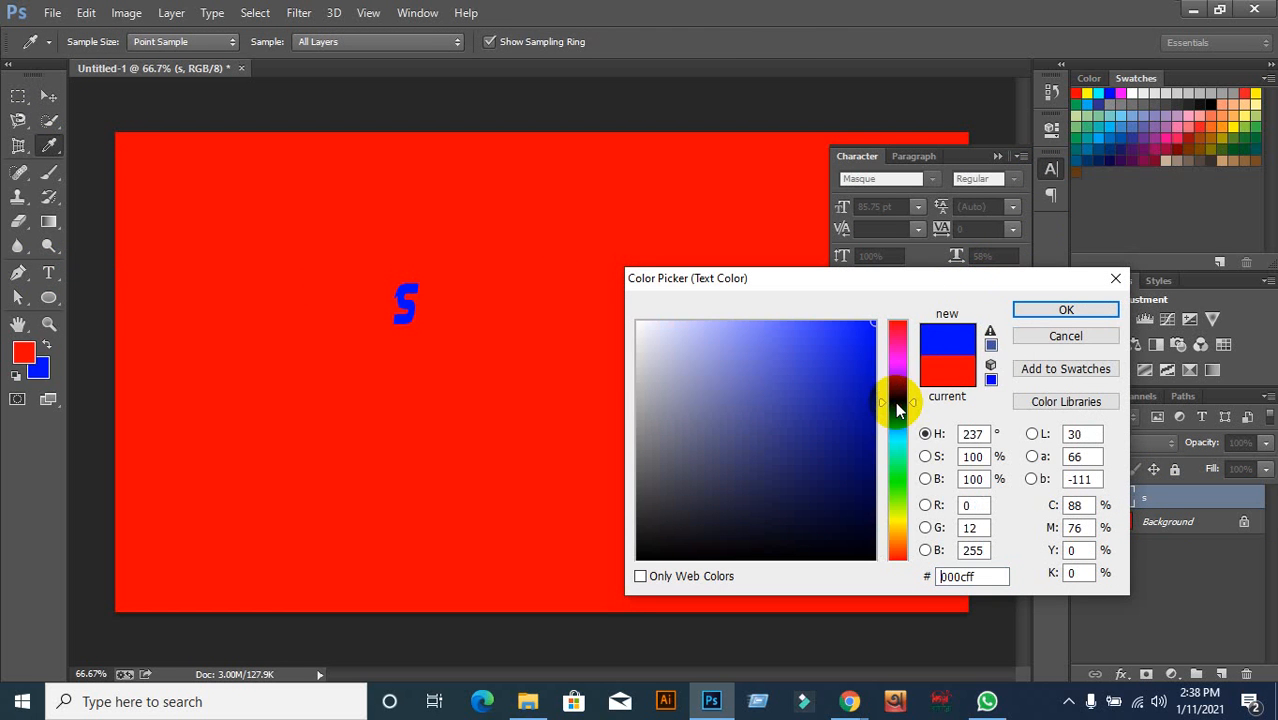
{"action": "left_click", "coordinate": [1060, 312]}
Scale the blue letter proportionally to about 883% and place it near the middle of the canvas
{"action": "key", "text": "ctrl+t"}
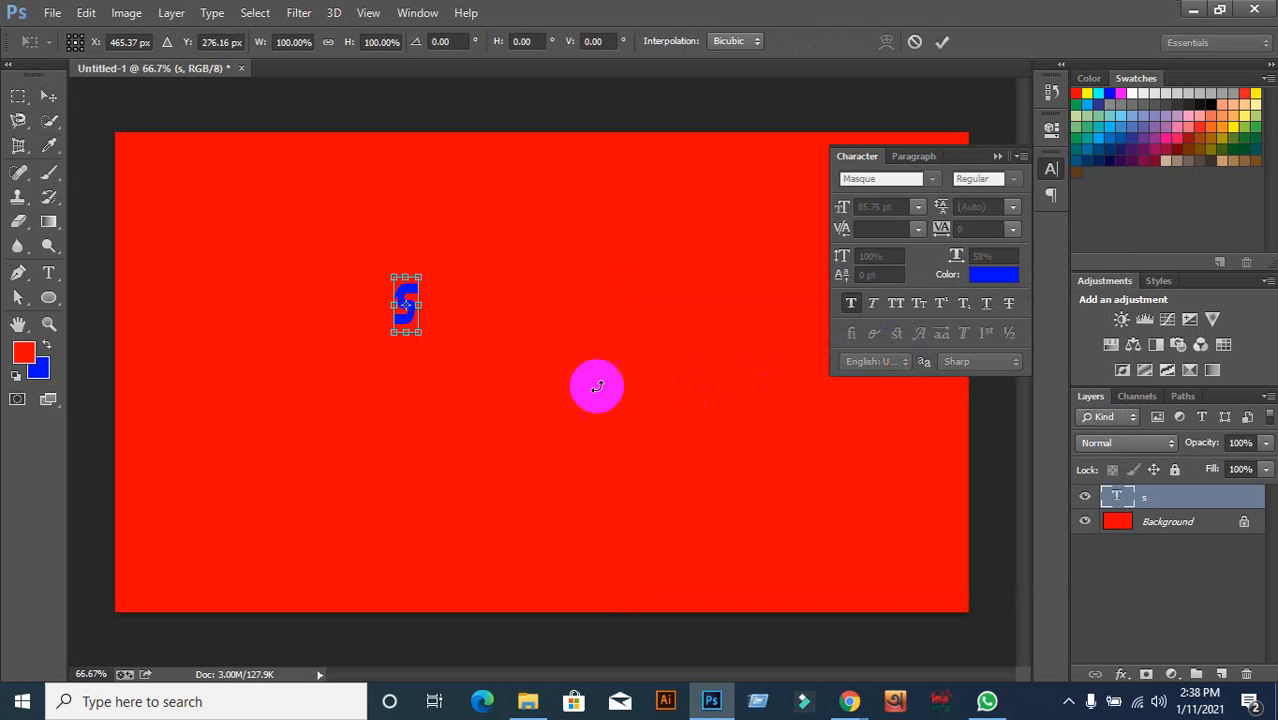
{"action": "left_click_drag", "start_coordinate": [416, 338], "coordinate": [583, 628]}
{"action": "left_click_drag", "start_coordinate": [538, 445], "coordinate": [576, 418]}
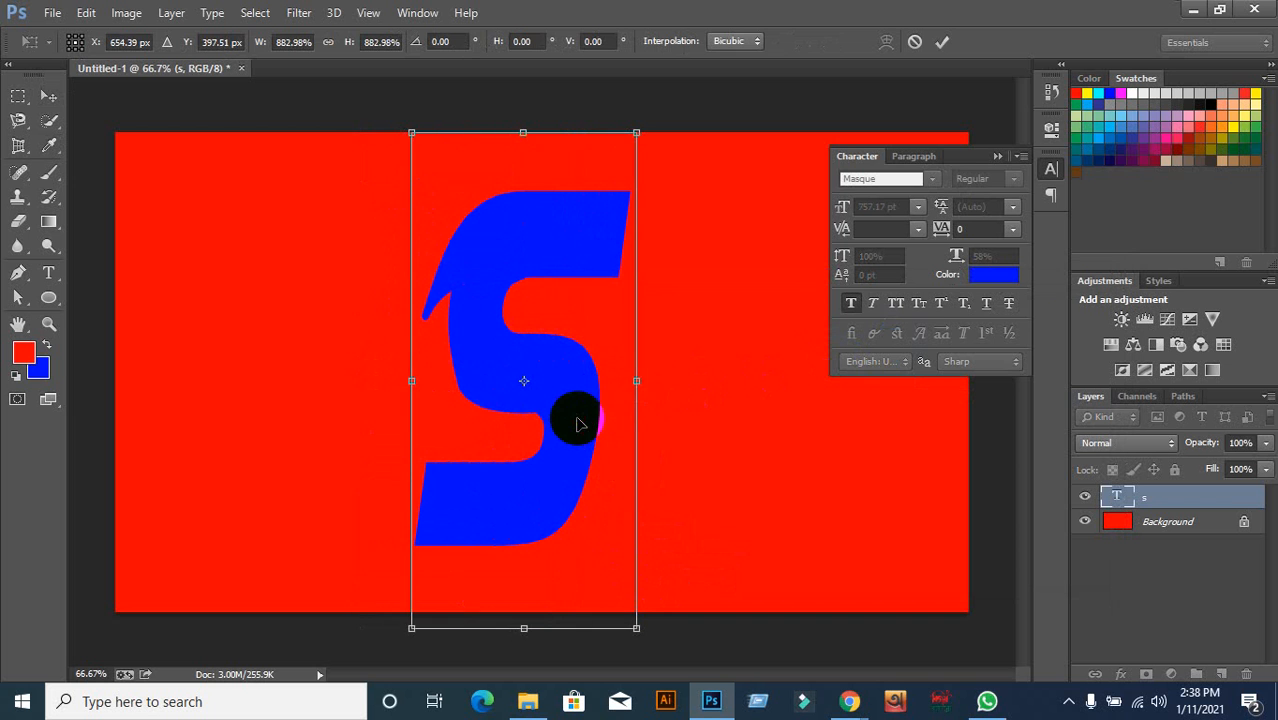
{"action": "key", "text": "Return"}
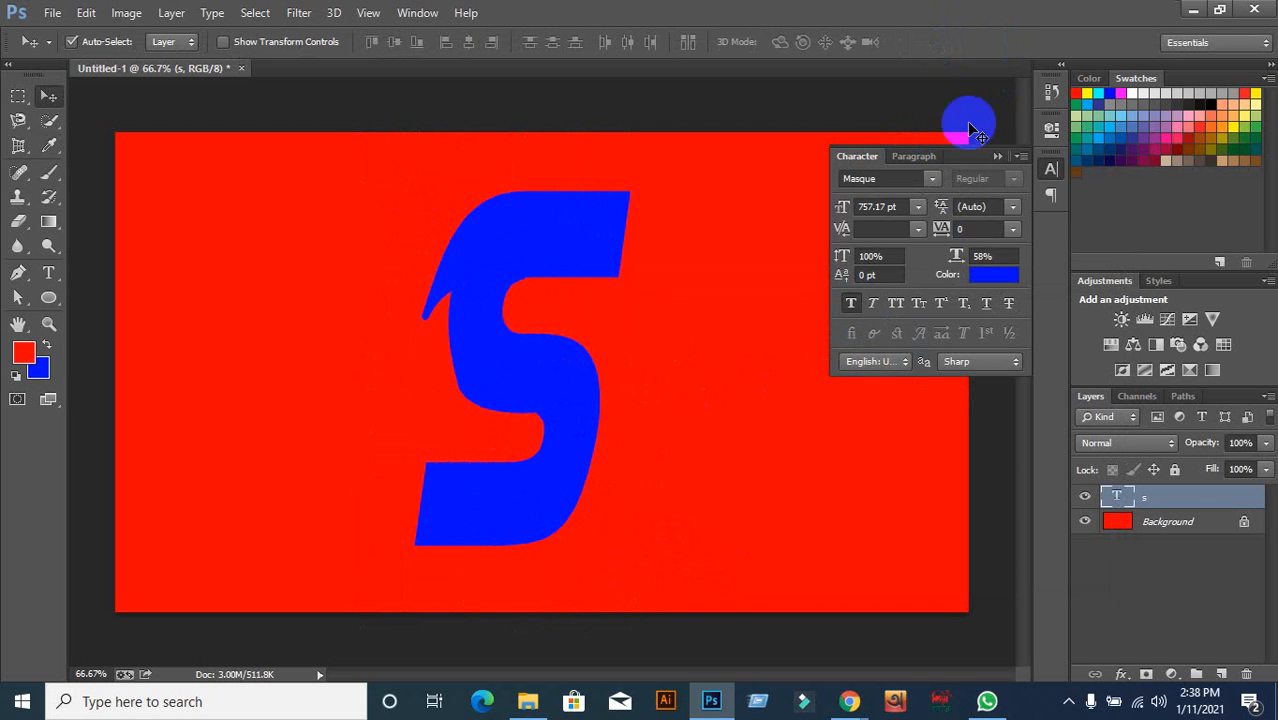
{"action": "left_click", "coordinate": [996, 155]}
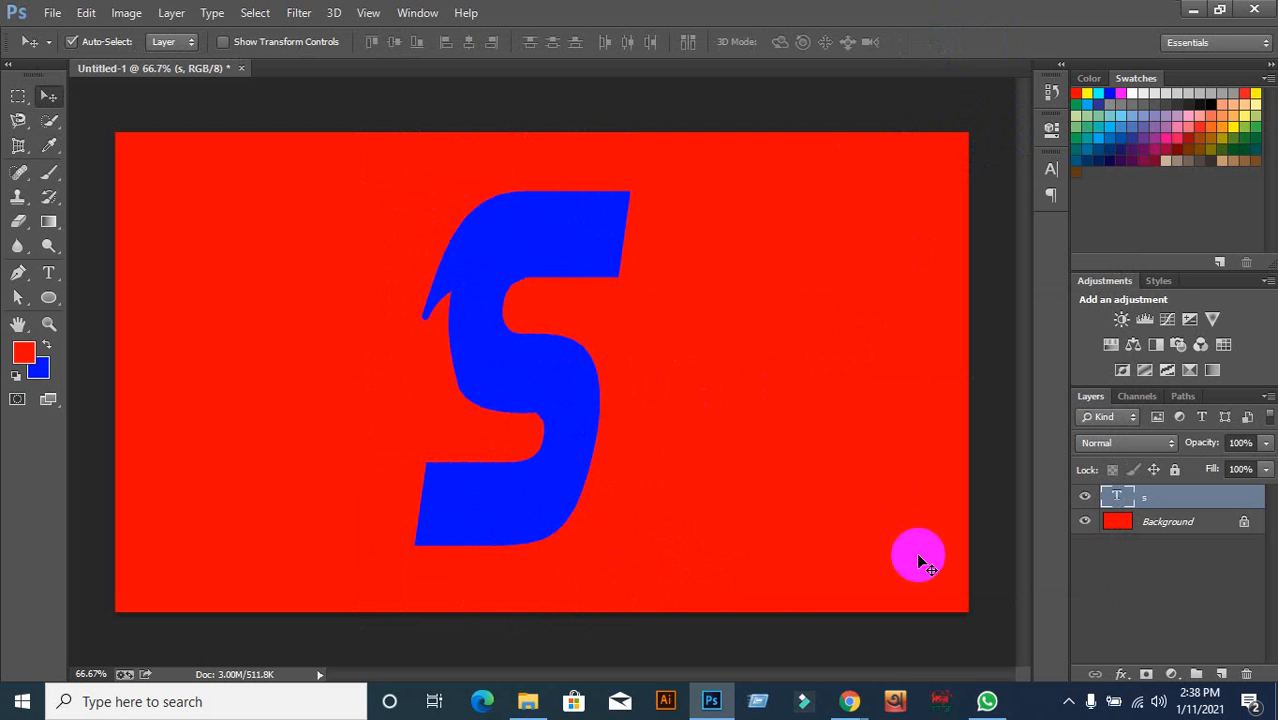
Check the Google Meet call and return to the blue letter document in Photoshop
{"action": "mouse_move", "coordinate": [850, 686]}
{"action": "left_click", "coordinate": [698, 610]}
{"action": "mouse_move", "coordinate": [622, 562]}
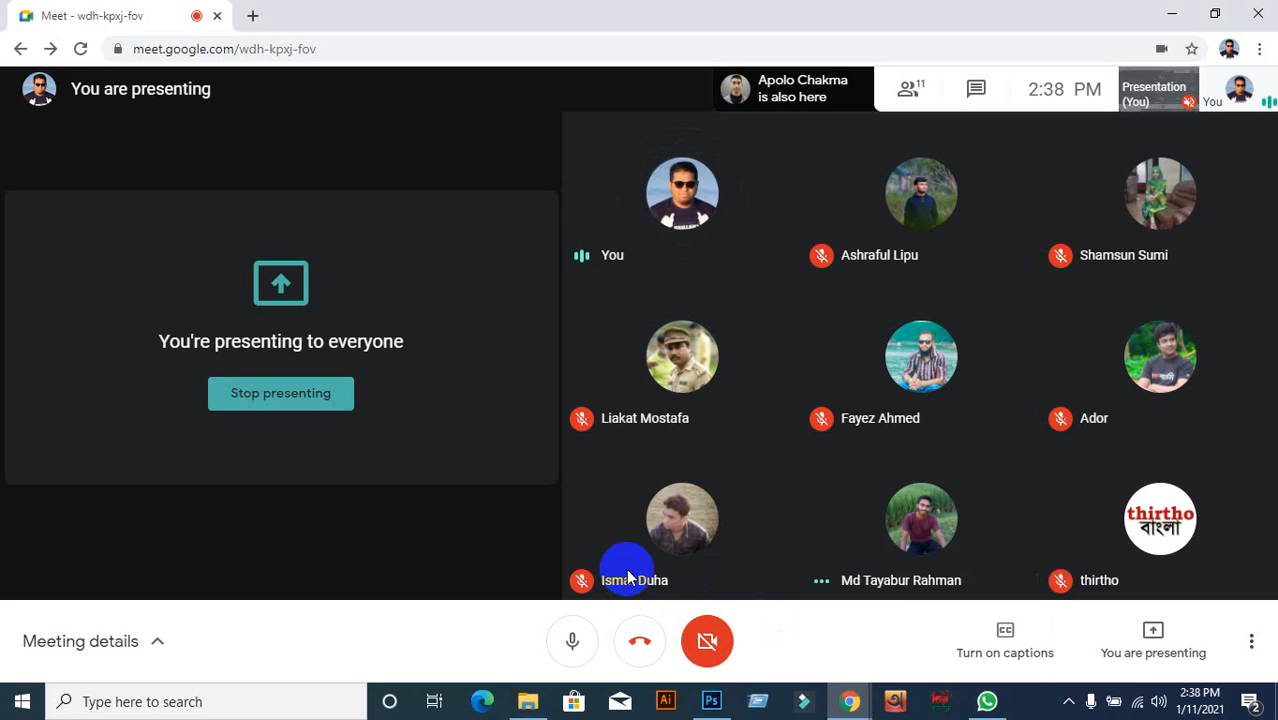
{"action": "left_click", "coordinate": [722, 708]}
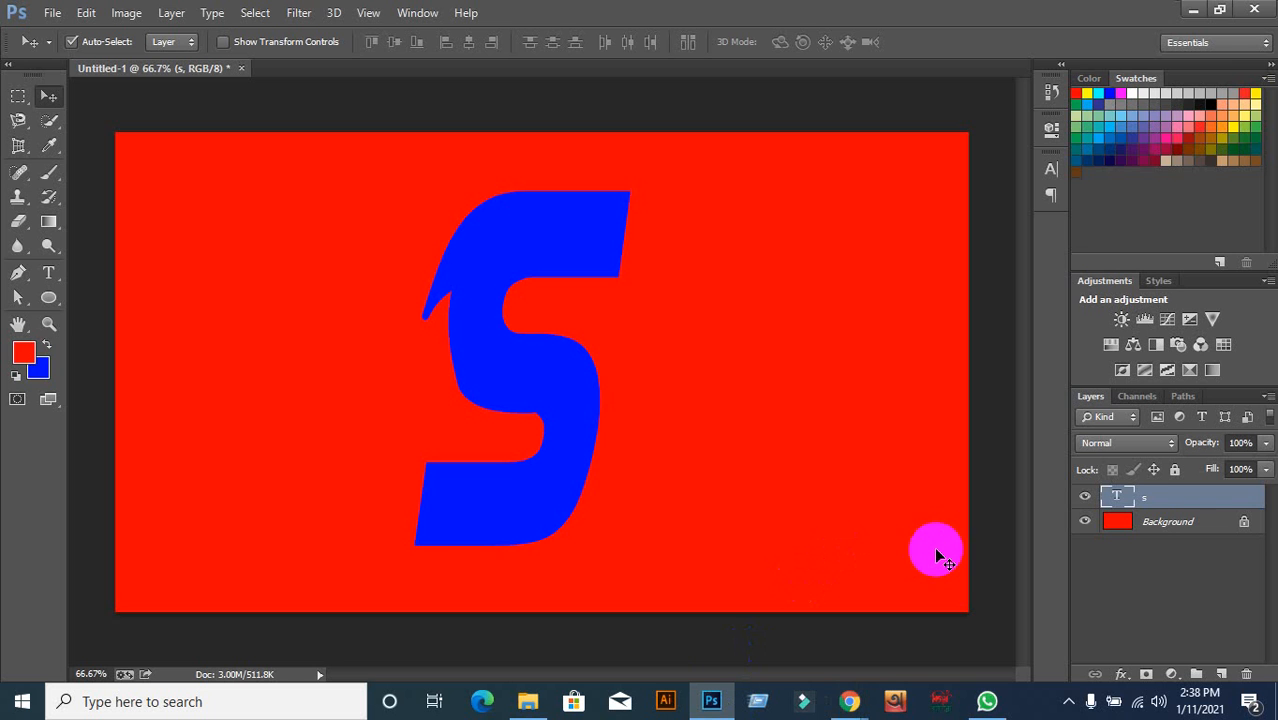
{"action": "left_click", "coordinate": [565, 422]}
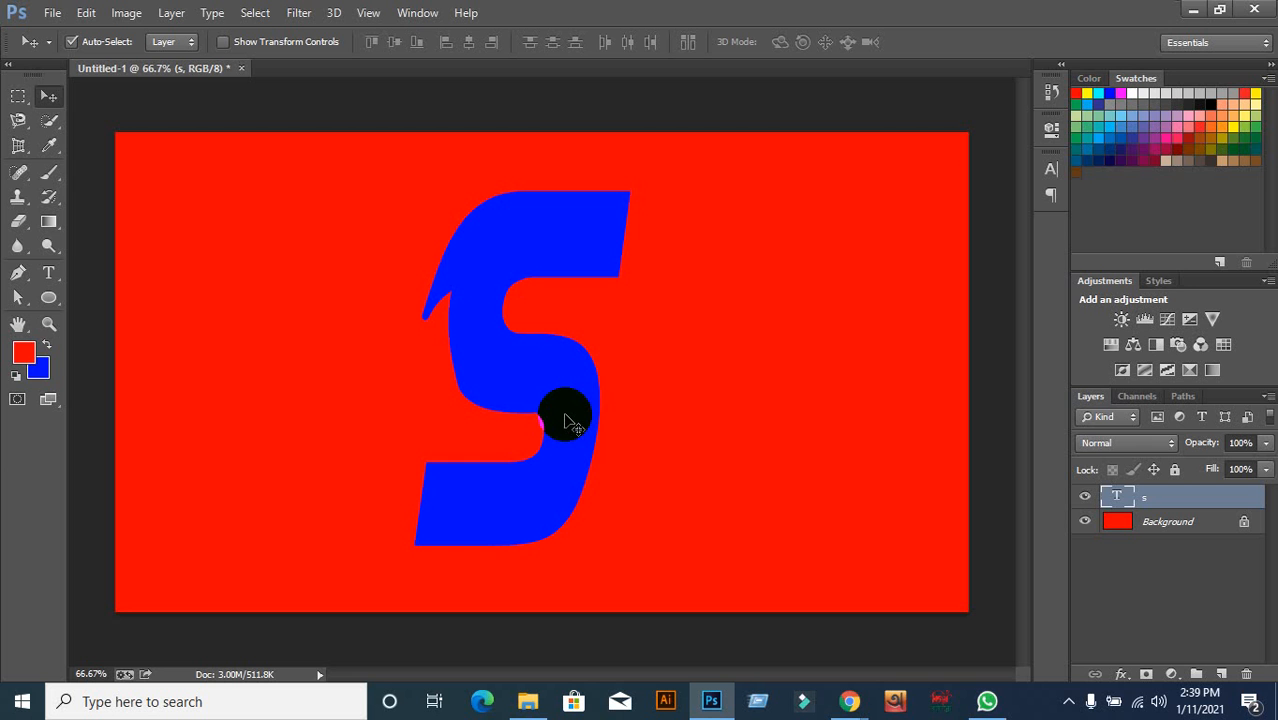
{"action": "left_click", "coordinate": [1192, 9]}
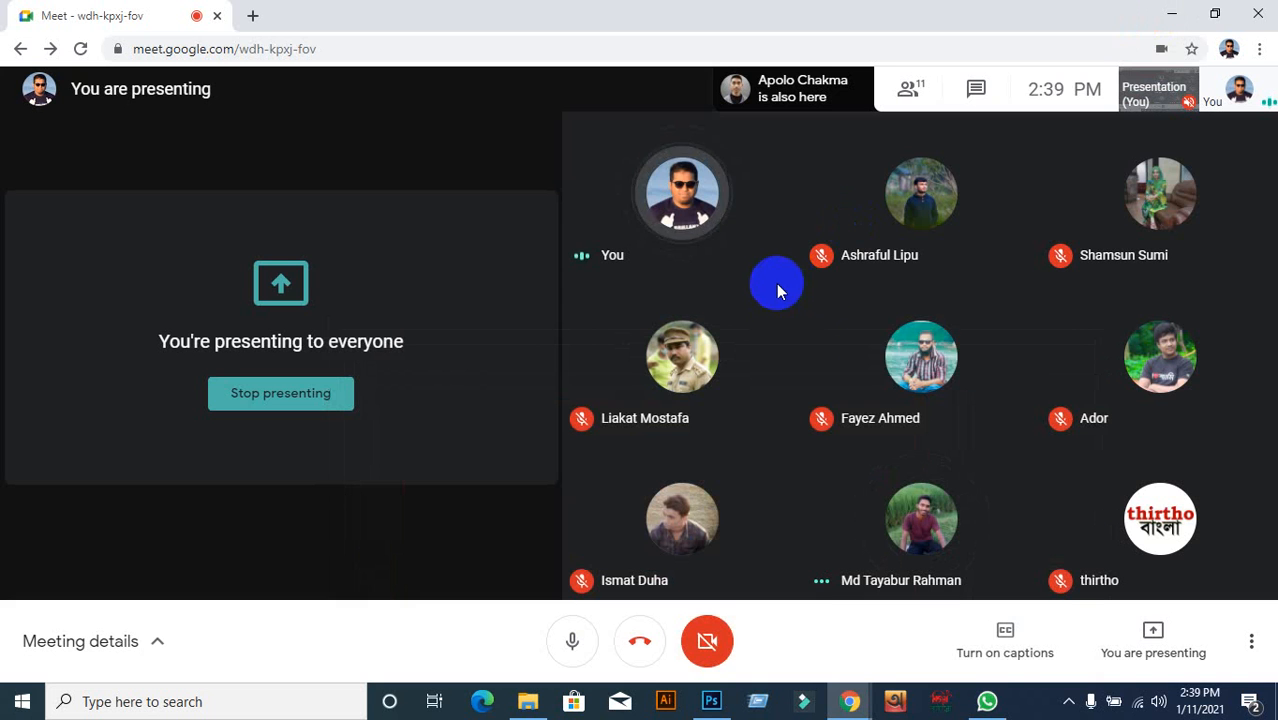
{"action": "left_click", "coordinate": [711, 700]}
Shift the blue letter slightly up and to the right on the canvas and keep its text layer selected
{"action": "mouse_move", "coordinate": [585, 371]}
{"action": "left_mouse_down"}
{"action": "mouse_move", "coordinate": [612, 366]}
{"action": "mouse_move", "coordinate": [563, 372]}
{"action": "left_mouse_up"}
{"action": "left_click", "coordinate": [1162, 500]}
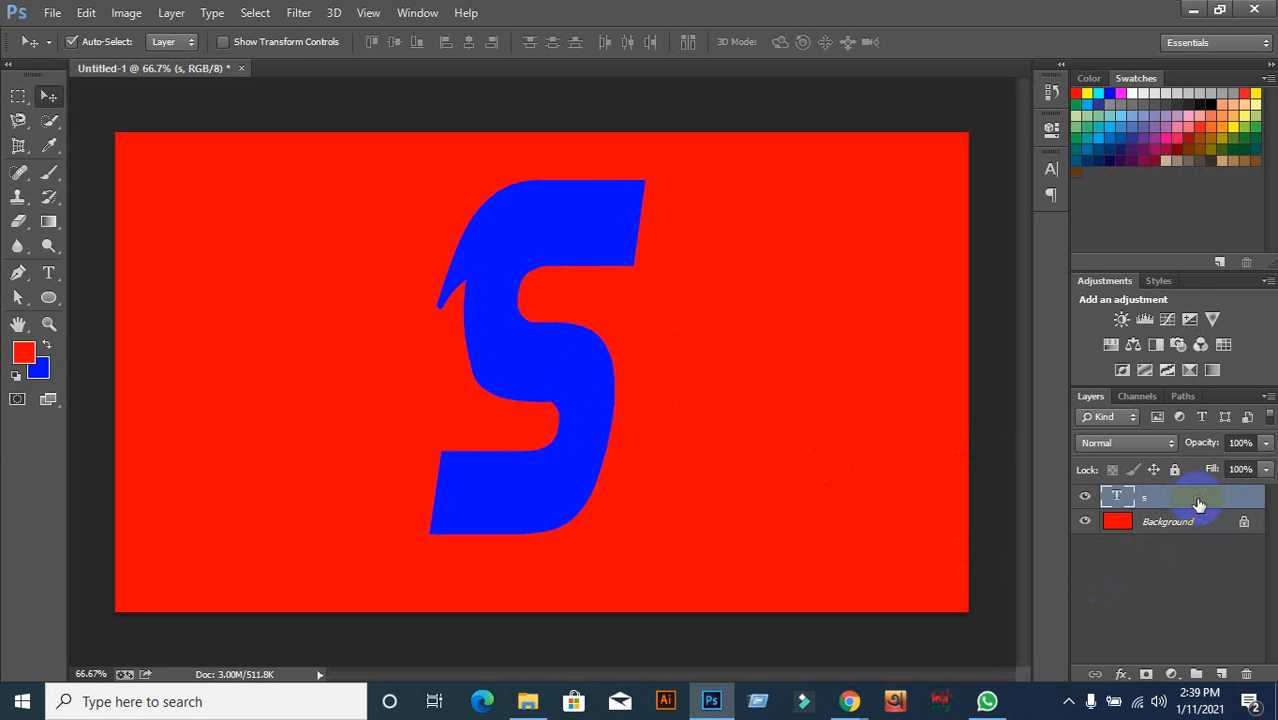
{"action": "double_click", "coordinate": [1199, 505]}
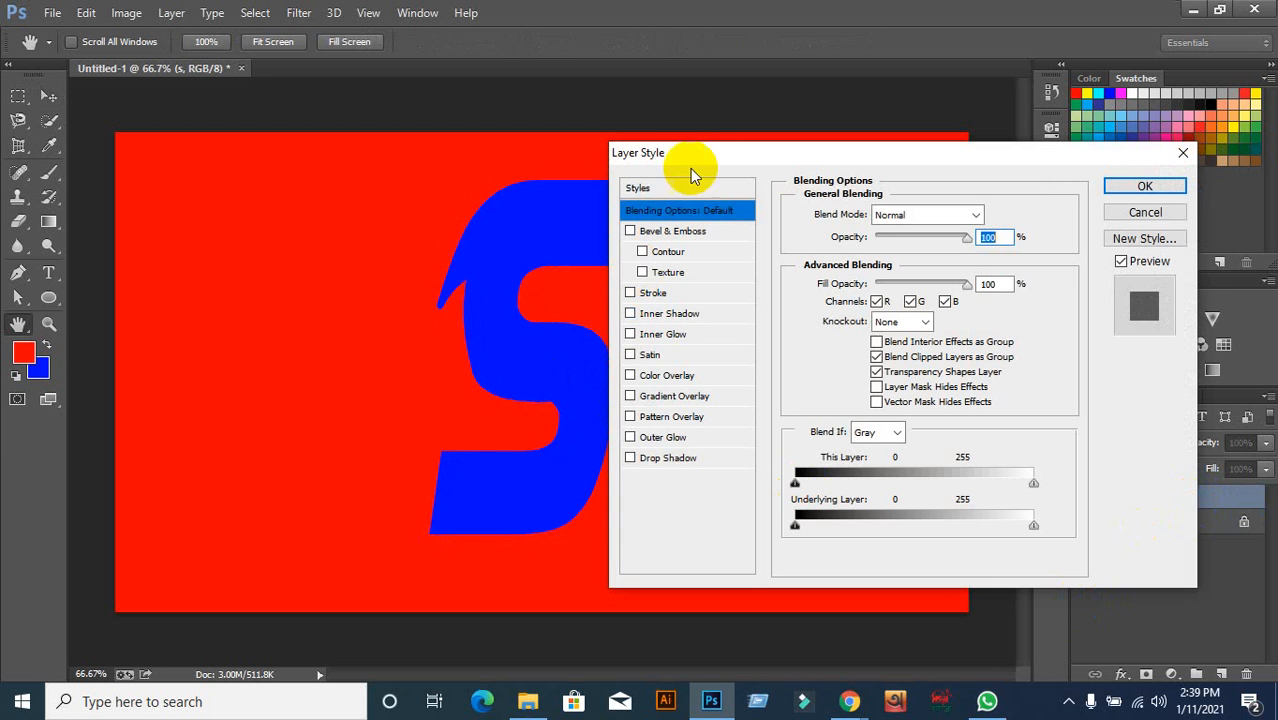
{"action": "left_click", "coordinate": [1145, 212]}
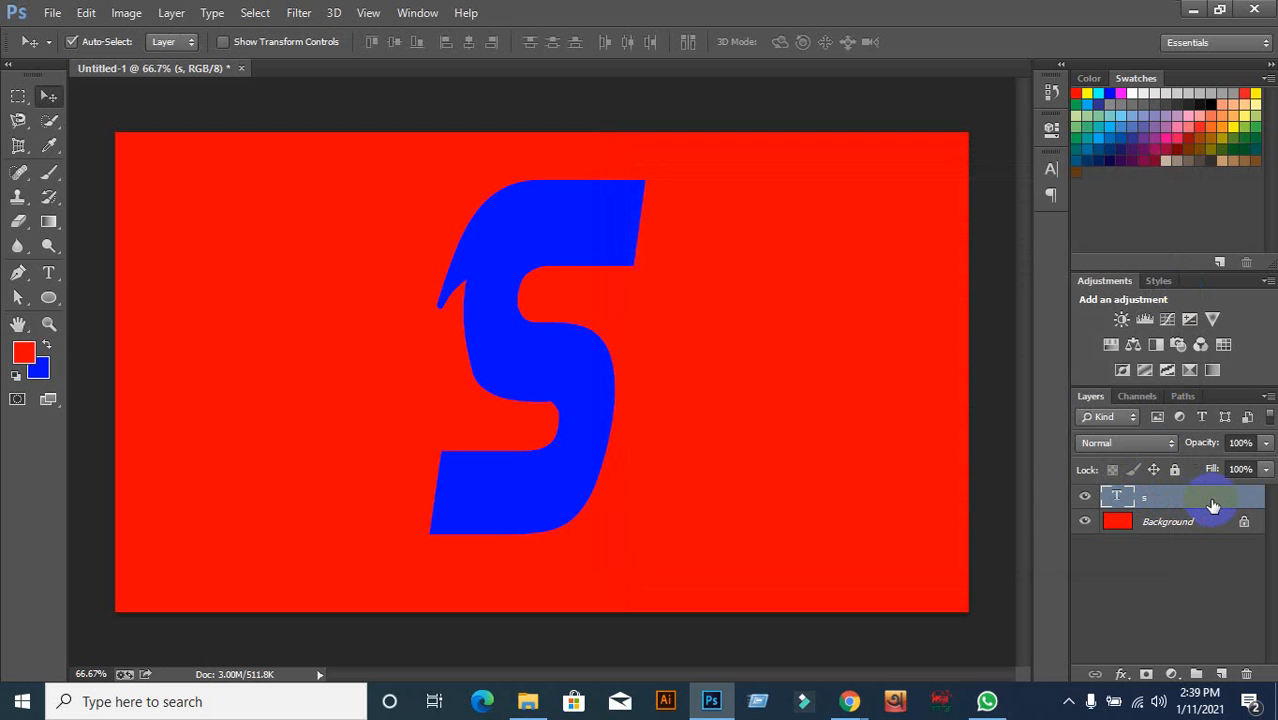
{"action": "double_click", "coordinate": [1197, 505]}
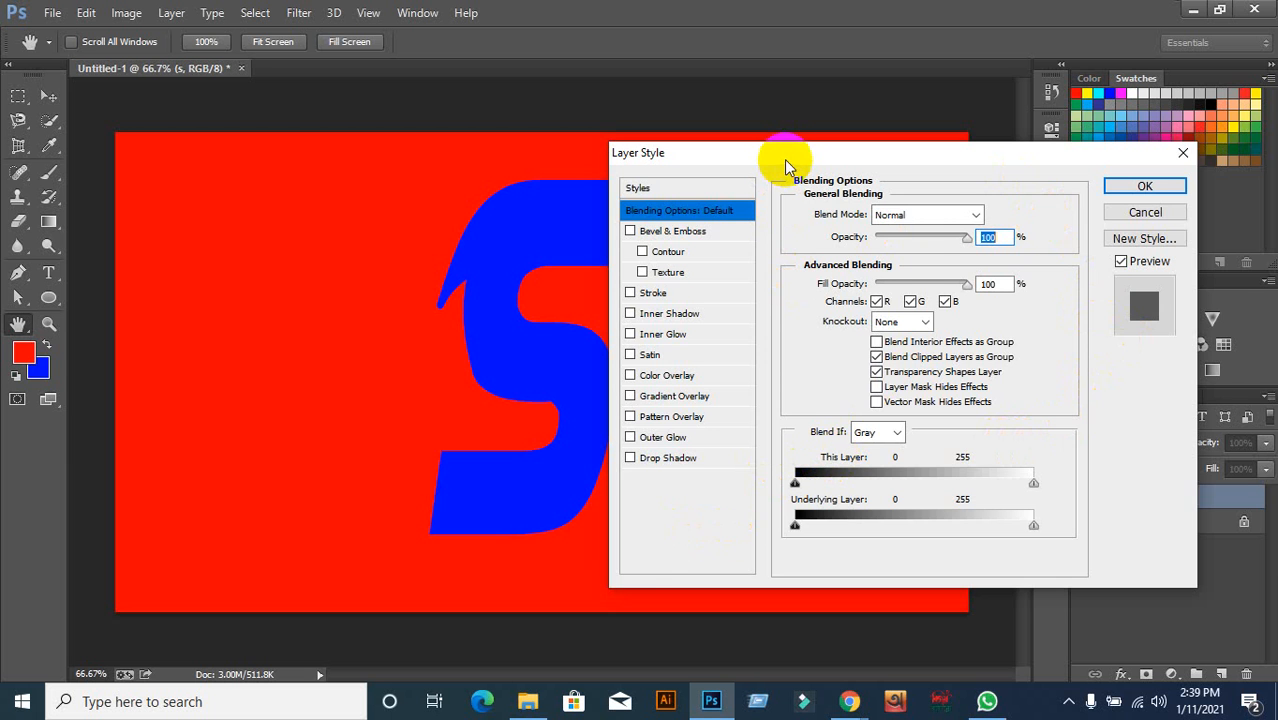
{"action": "left_click_drag", "start_coordinate": [784, 159], "coordinate": [951, 145]}
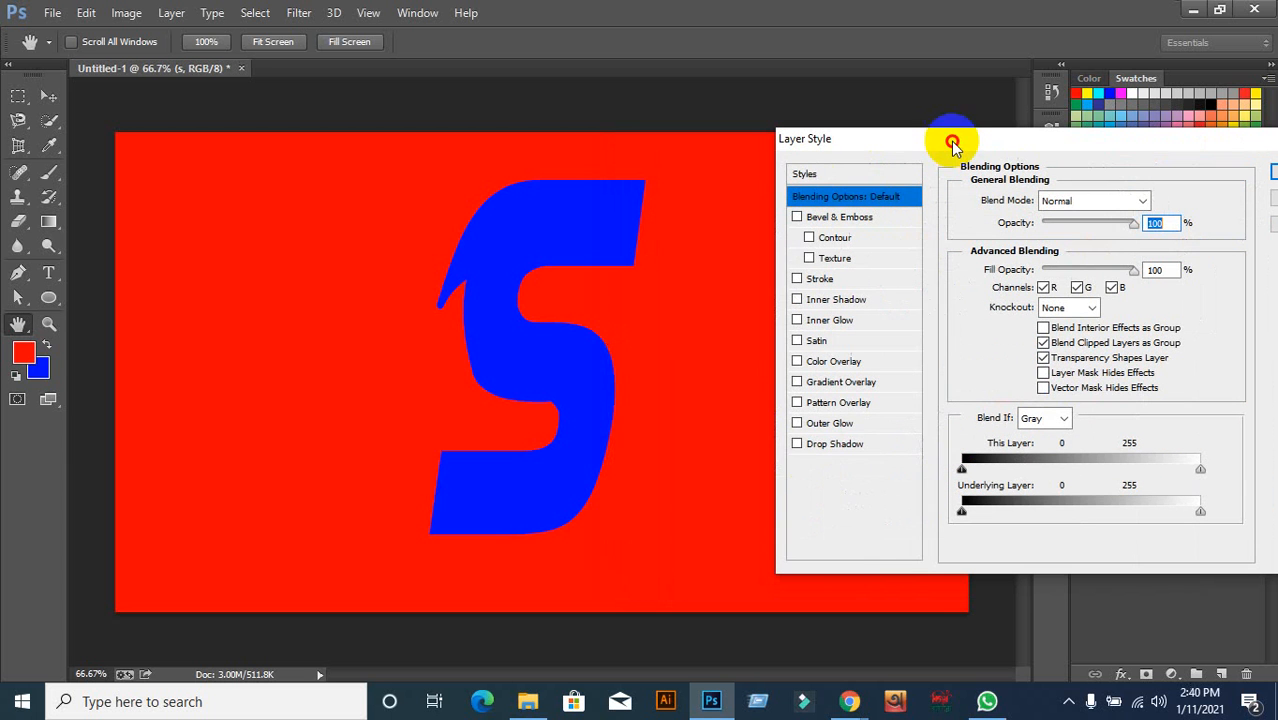
{"action": "left_click", "coordinate": [797, 443]}
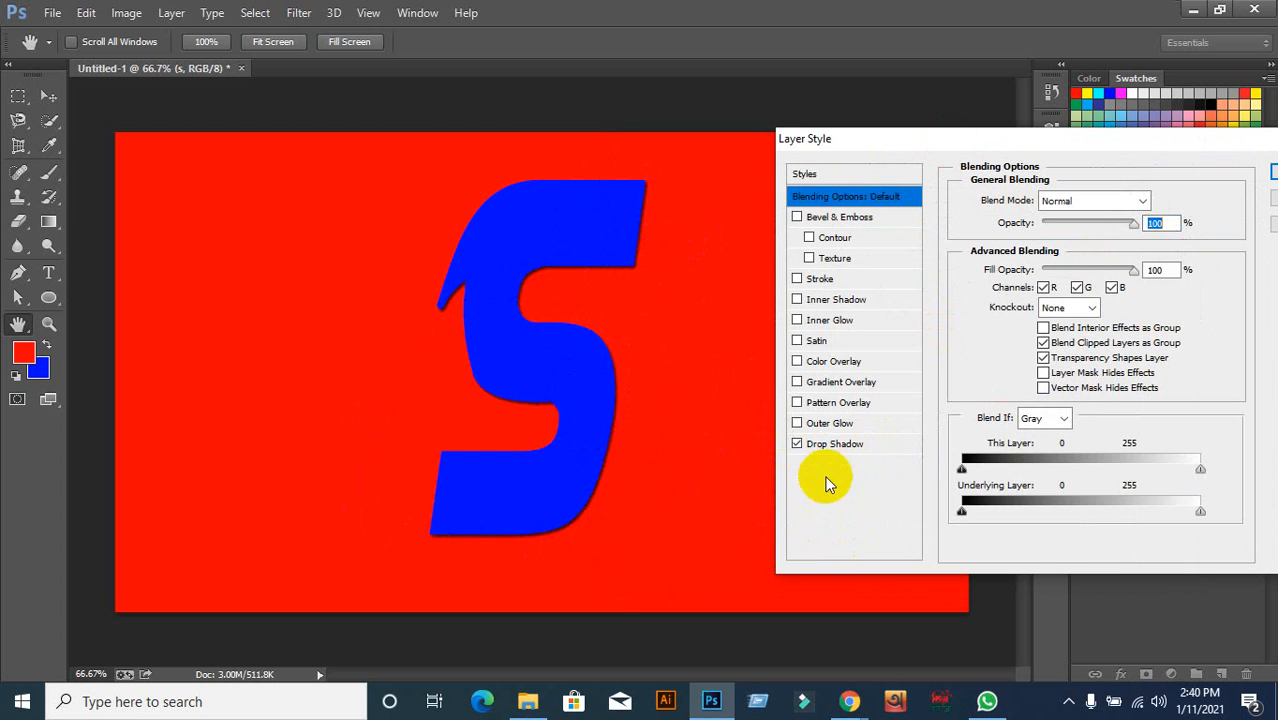
{"action": "left_click", "coordinate": [834, 444]}
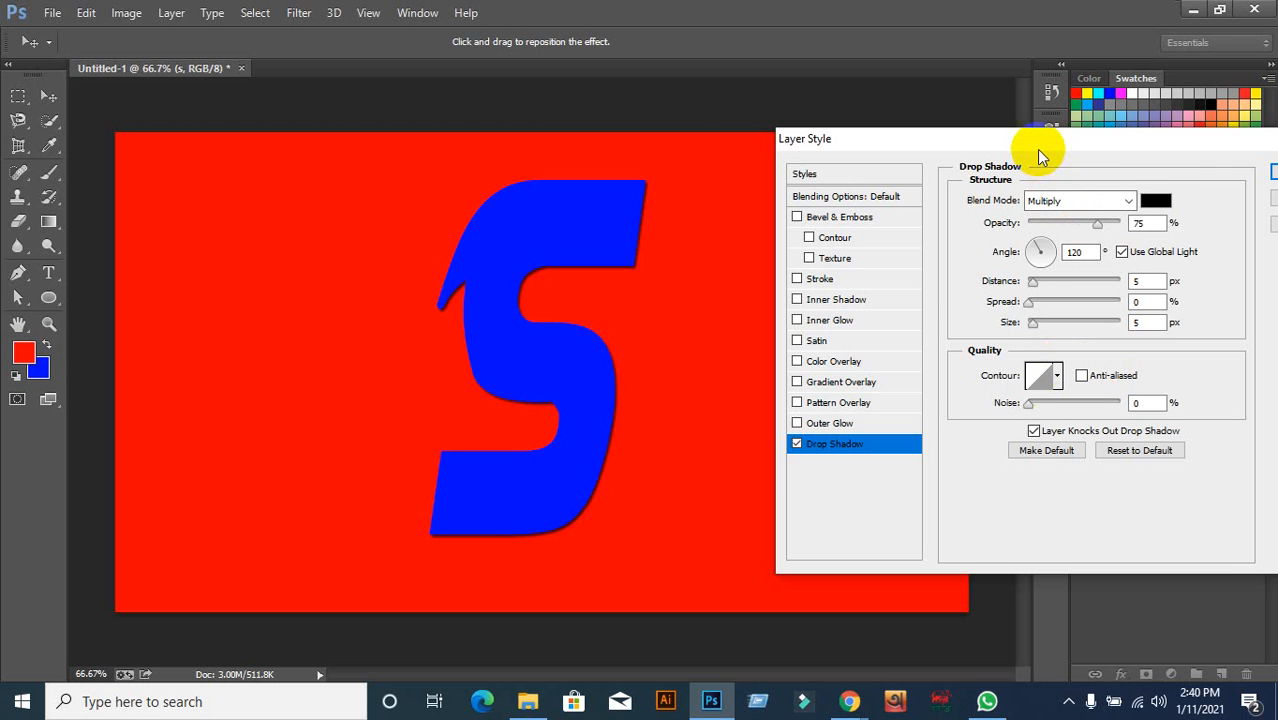
{"action": "left_click_drag", "start_coordinate": [1038, 152], "coordinate": [747, 162]}
{"action": "left_click", "coordinate": [1094, 209]}
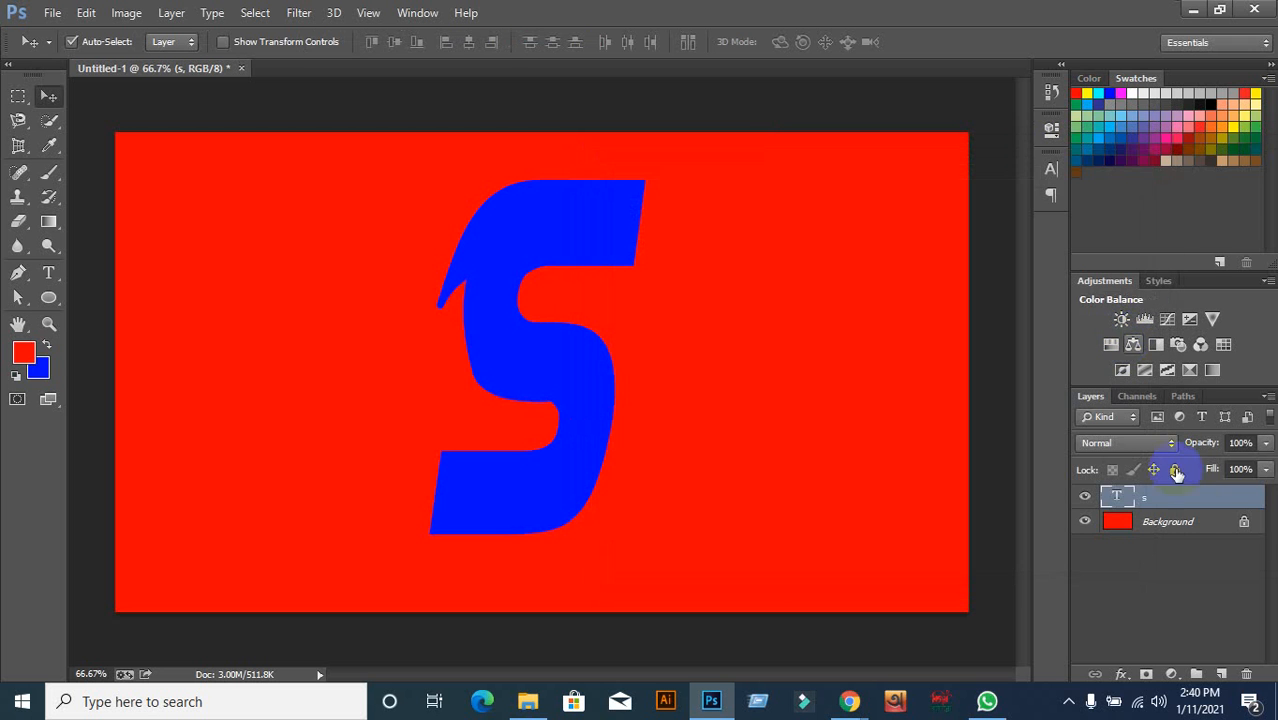
Add a drop shadow to the blue letter's text layer and set its light angle to 90°
{"action": "left_click", "coordinate": [1198, 507]}
{"action": "double_click", "coordinate": [1198, 507]}
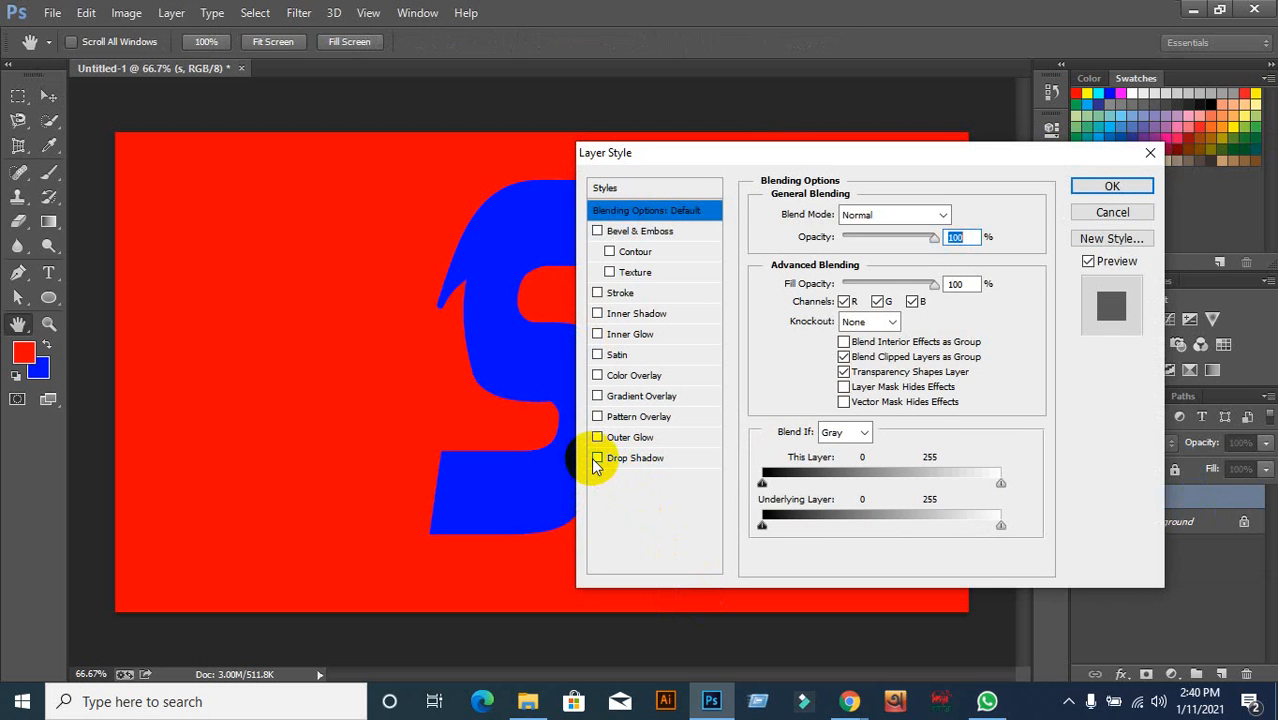
{"action": "left_click", "coordinate": [597, 458]}
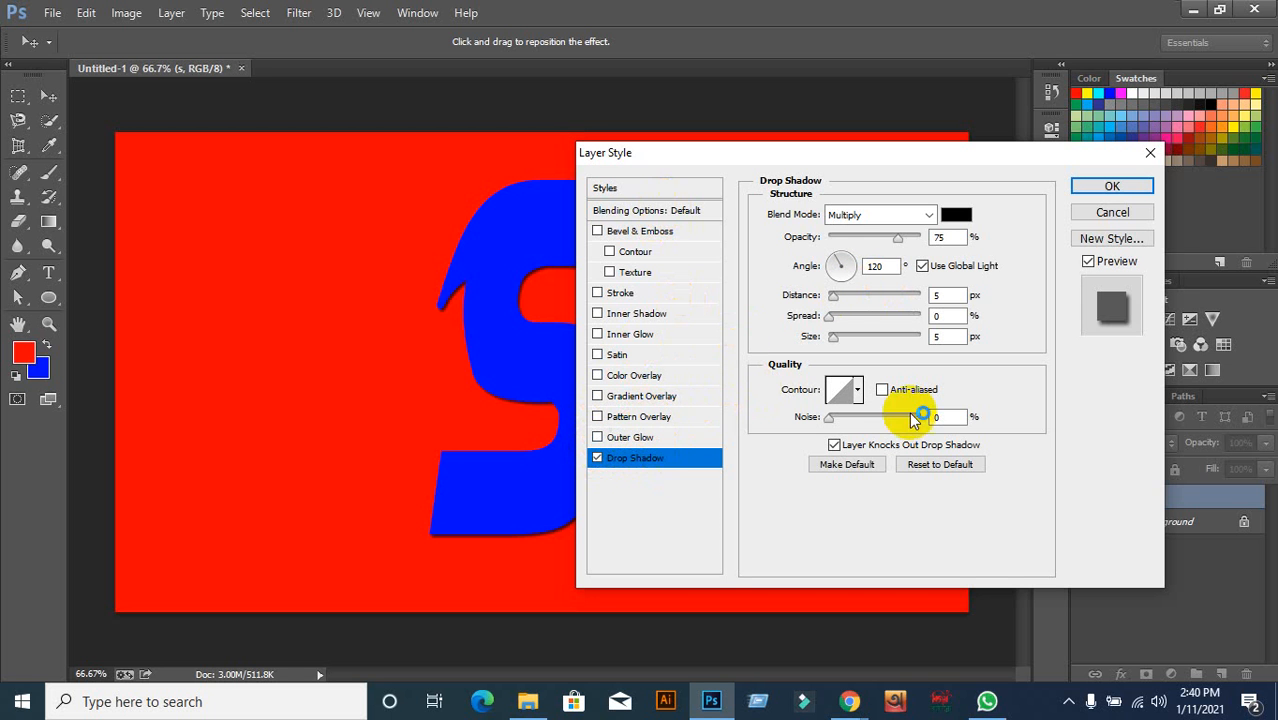
{"action": "left_click_drag", "start_coordinate": [720, 152], "coordinate": [826, 145]}
{"action": "left_click", "coordinate": [990, 259]}
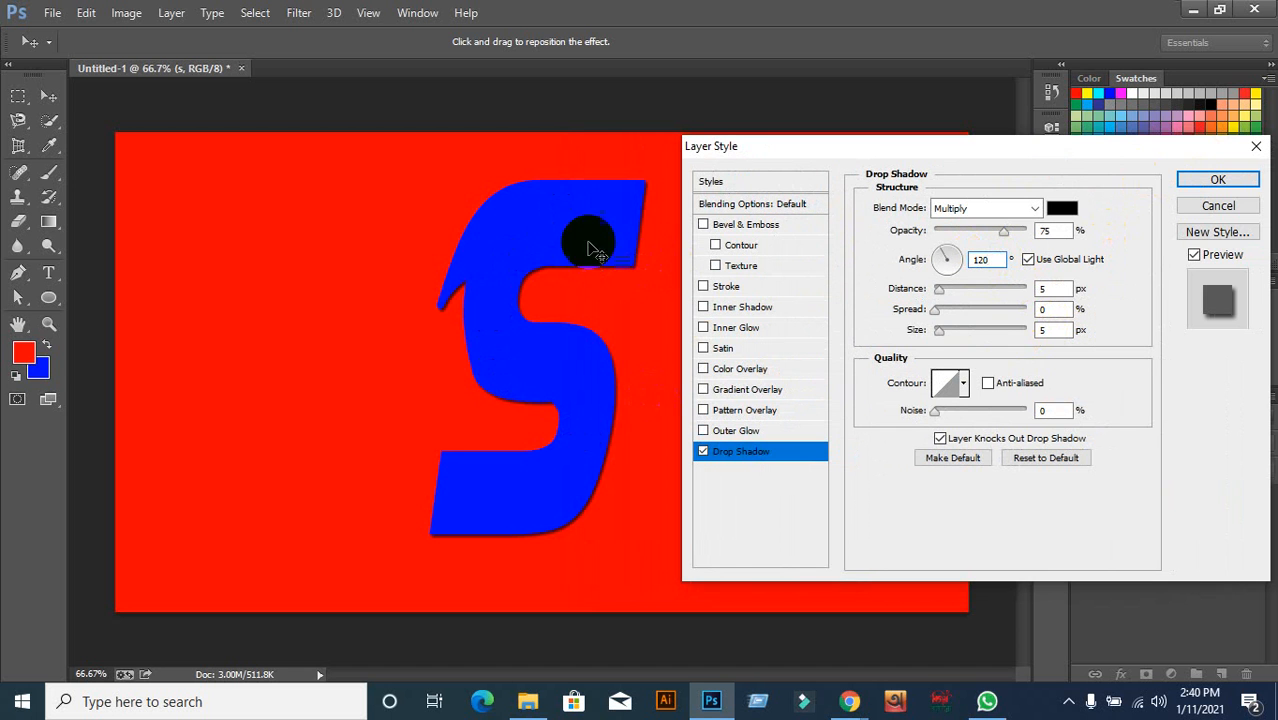
{"action": "mouse_move", "coordinate": [995, 260]}
{"action": "left_mouse_down"}
{"action": "mouse_move", "coordinate": [955, 258]}
{"action": "mouse_move", "coordinate": [960, 268]}
{"action": "mouse_move", "coordinate": [953, 250]}
{"action": "mouse_move", "coordinate": [950, 272]}
{"action": "mouse_move", "coordinate": [956, 250]}
{"action": "left_mouse_up"}
{"action": "left_click", "coordinate": [997, 257]}
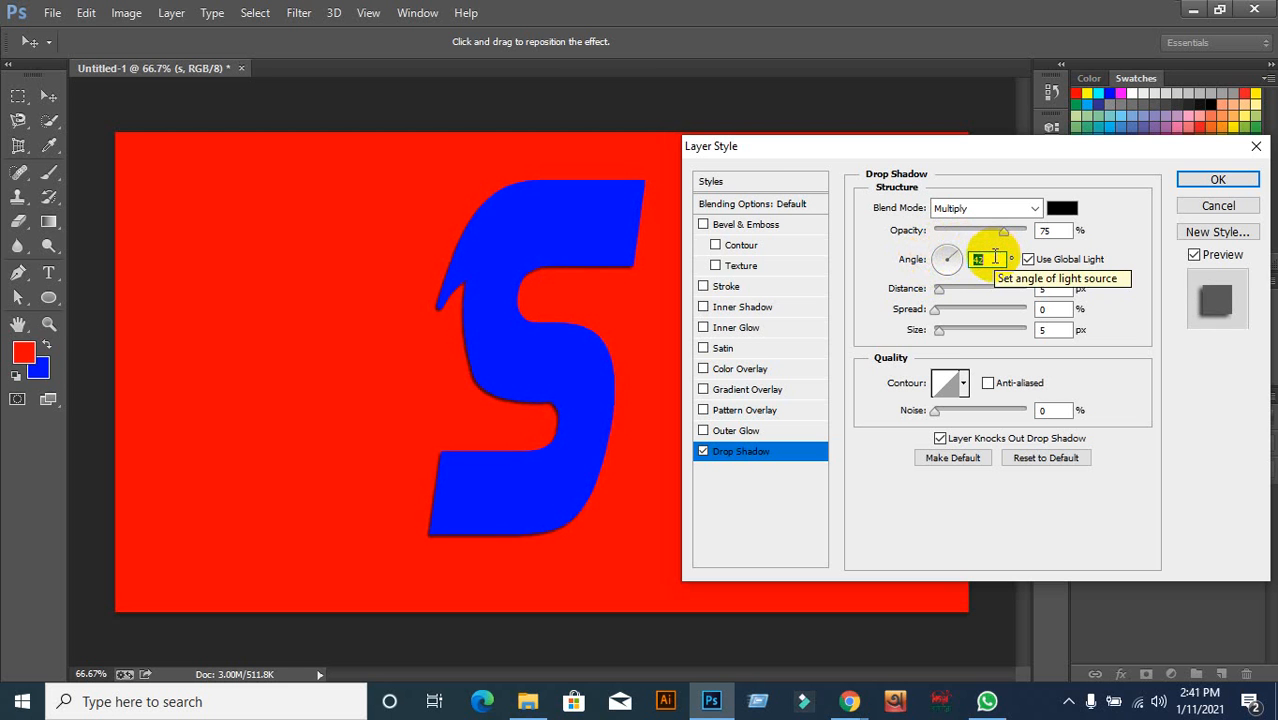
{"action": "left_click", "coordinate": [975, 260]}
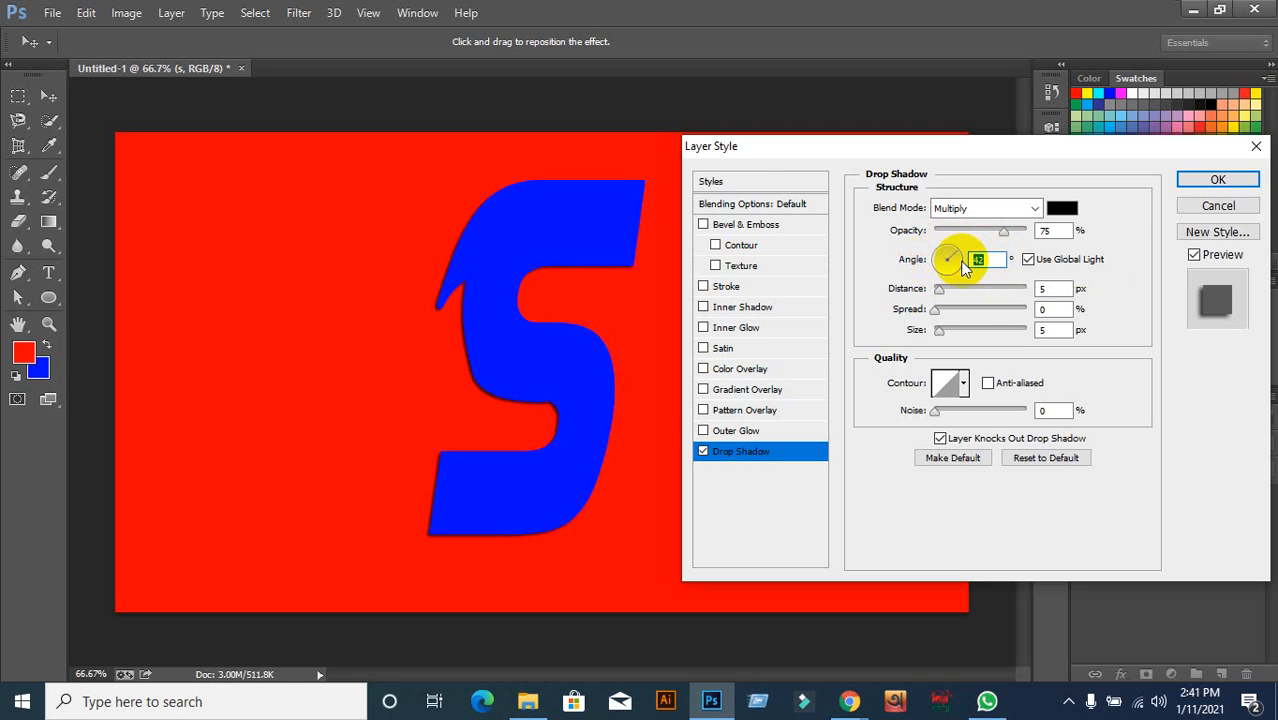
{"action": "type", "text": "90"}
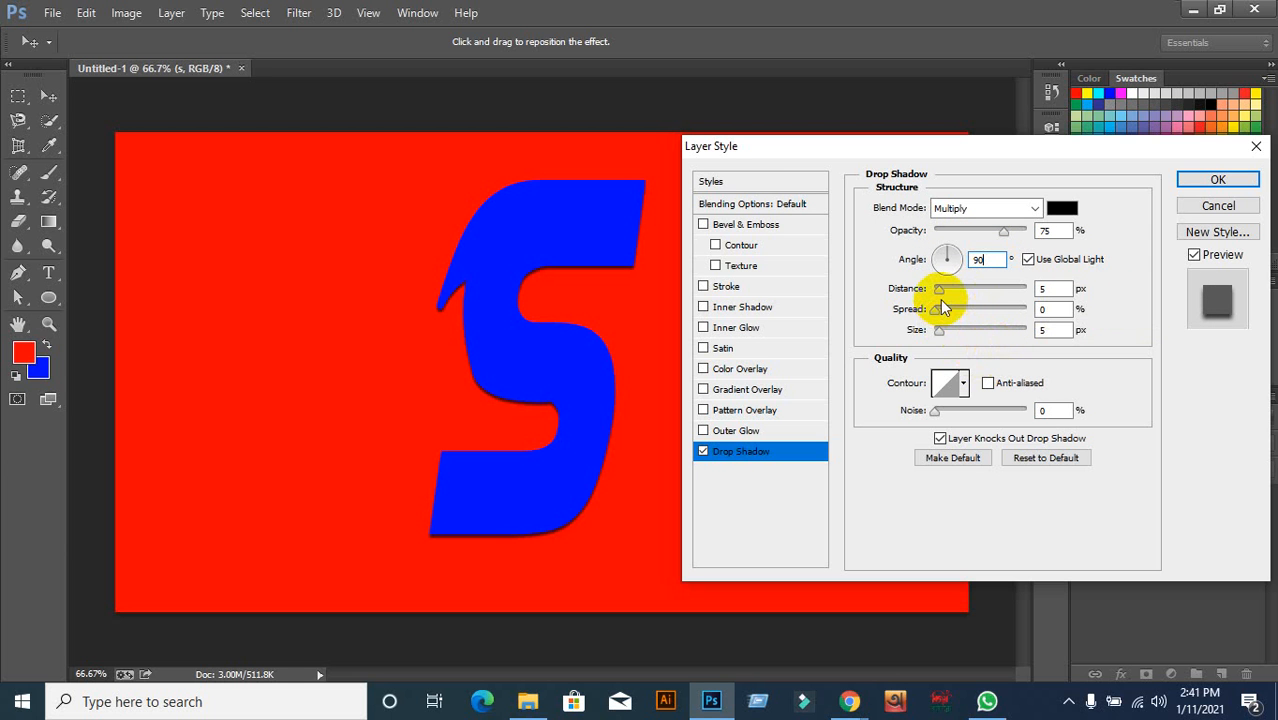
Adjust the drop shadow's distance, set its size to 13 px, and apply the effect to the letter
{"action": "left_click_drag", "start_coordinate": [940, 298], "coordinate": [952, 299]}
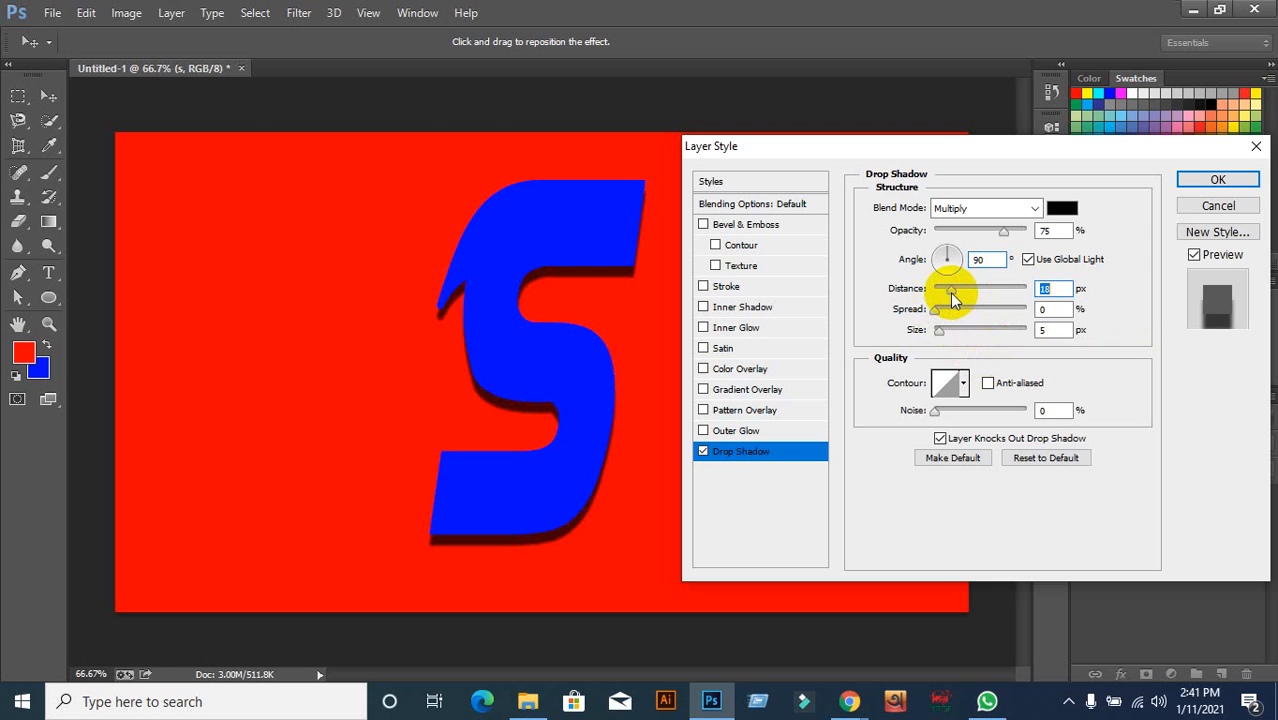
{"action": "mouse_move", "coordinate": [937, 310]}
{"action": "left_mouse_down"}
{"action": "mouse_move", "coordinate": [1052, 310]}
{"action": "mouse_move", "coordinate": [893, 317]}
{"action": "mouse_move", "coordinate": [962, 340]}
{"action": "mouse_move", "coordinate": [940, 335]}
{"action": "left_mouse_up"}
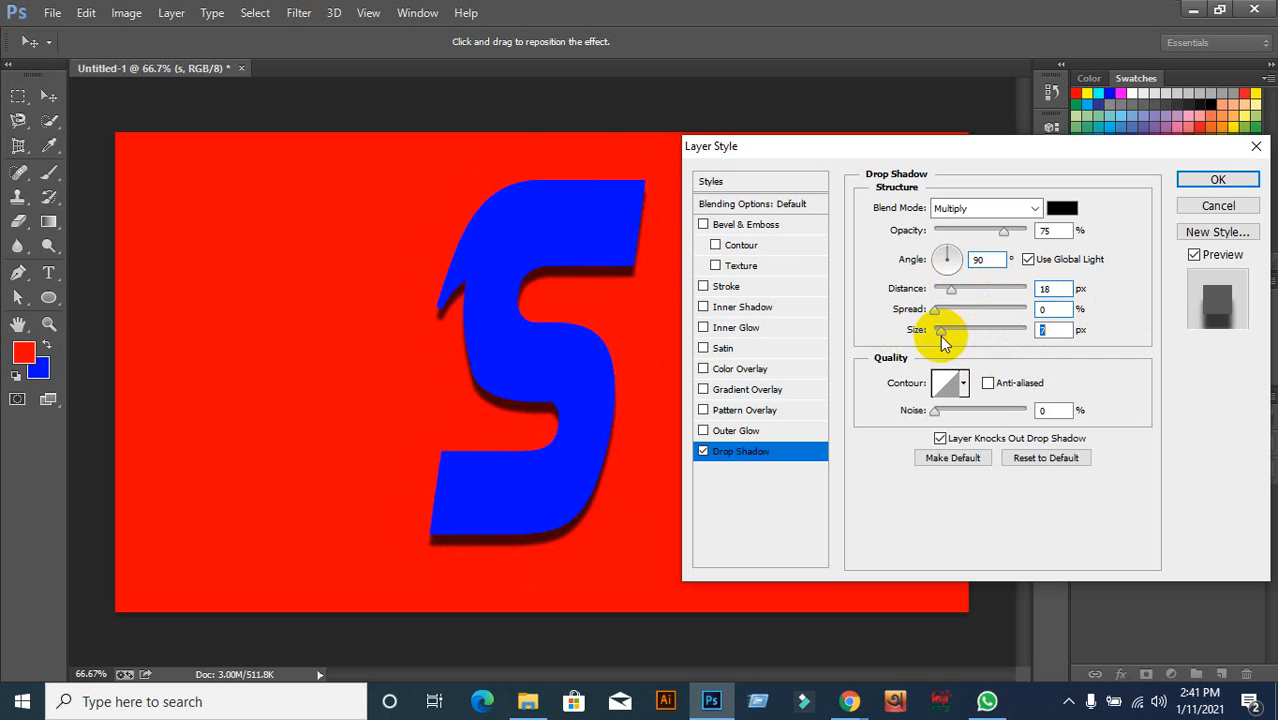
{"action": "left_click", "coordinate": [952, 292]}
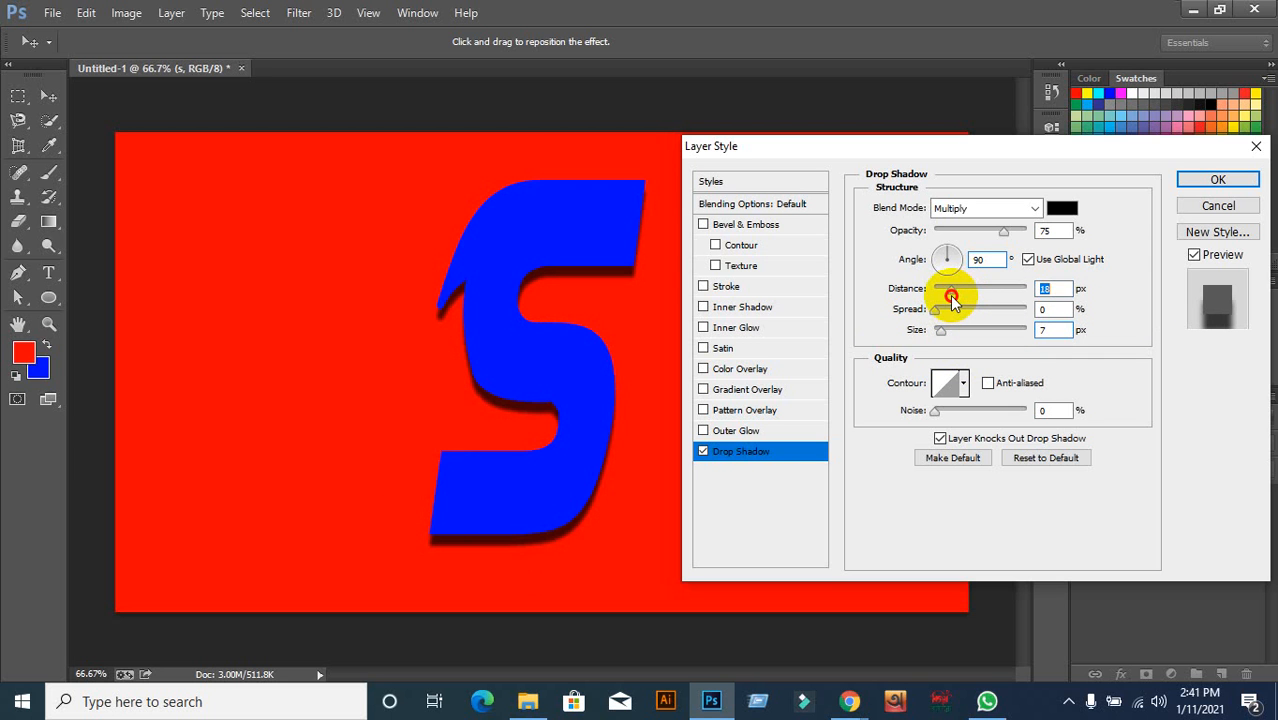
{"action": "left_click_drag", "start_coordinate": [953, 290], "coordinate": [941, 289]}
{"action": "left_click", "coordinate": [949, 291]}
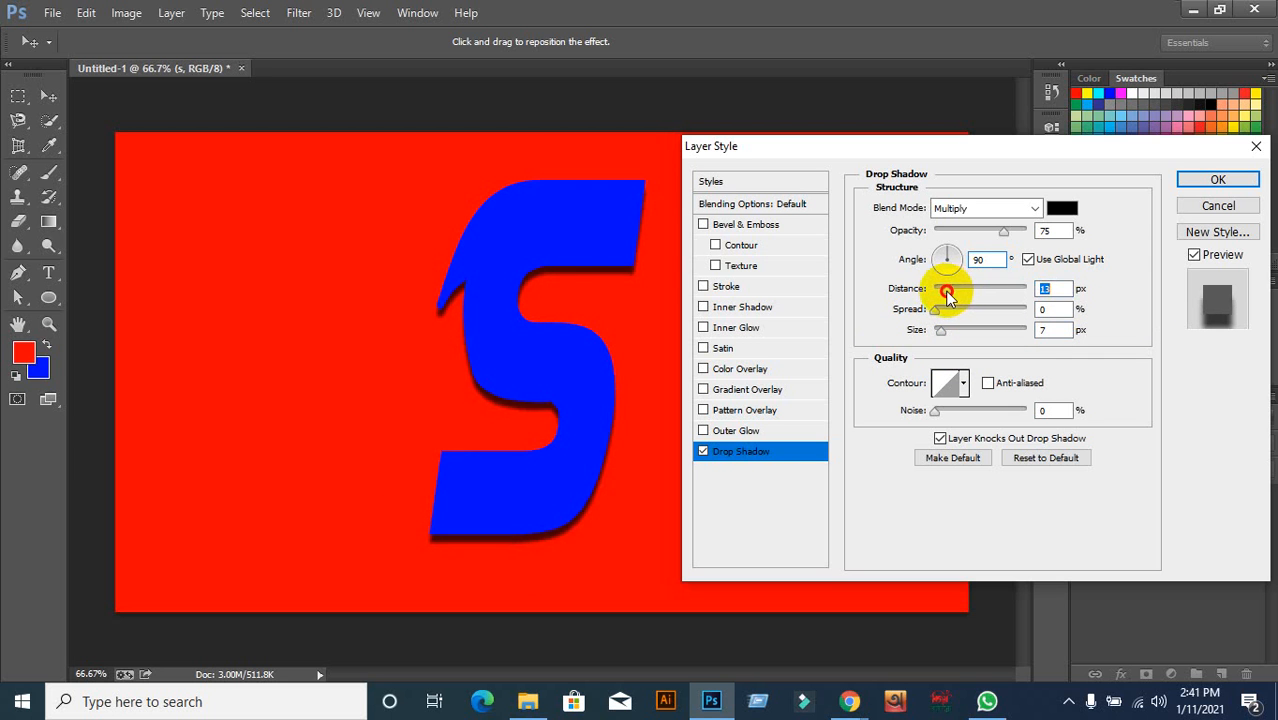
{"action": "left_click", "coordinate": [1054, 333]}
{"action": "scroll", "coordinate": [1055, 334], "scroll_direction": "up", "scroll_amount": 7}
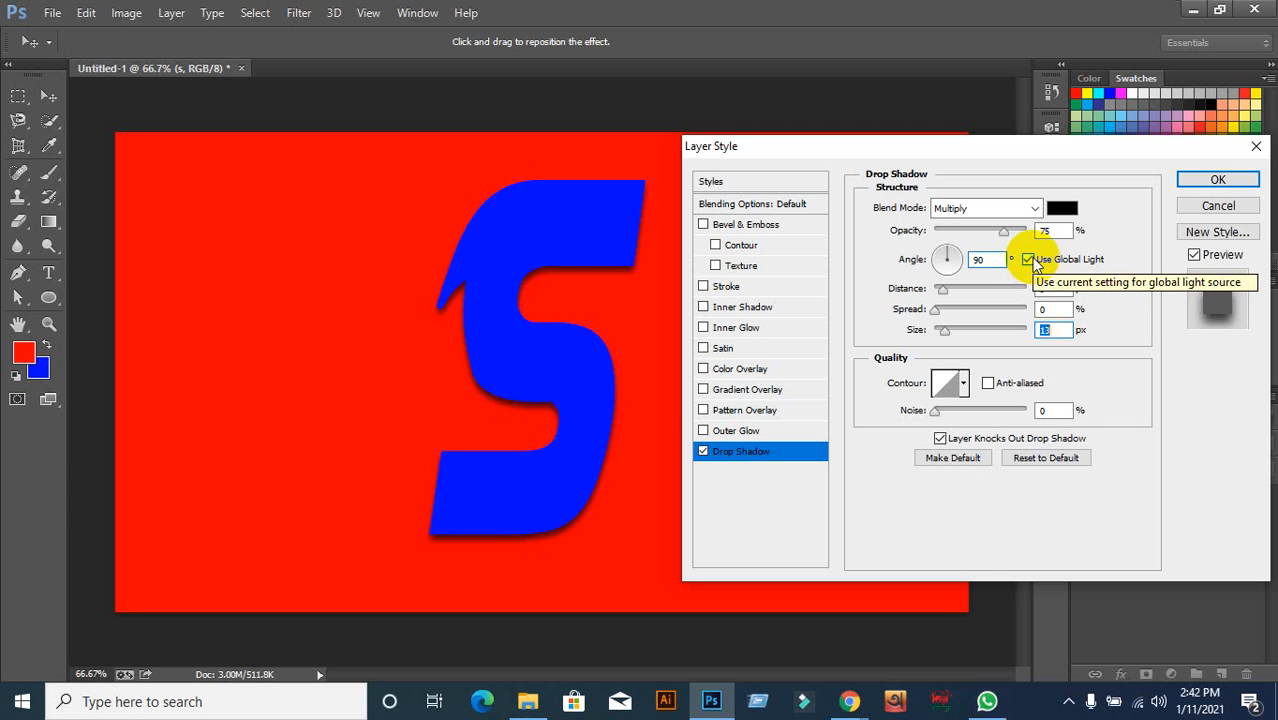
{"action": "left_click", "coordinate": [1247, 185]}
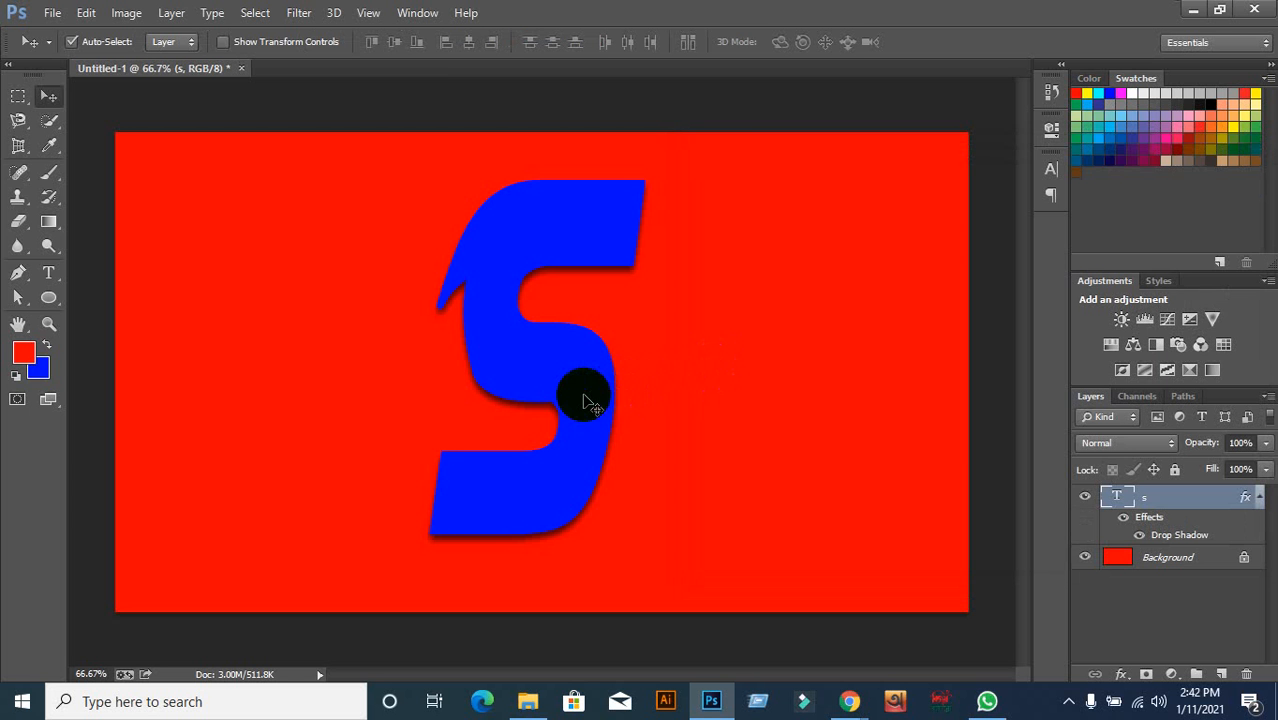
Move the shadowed letter to the left part of the canvas and add a second blue text letter S to its right
{"action": "left_click_drag", "start_coordinate": [580, 400], "coordinate": [304, 400]}
{"action": "left_click", "coordinate": [257, 333]}
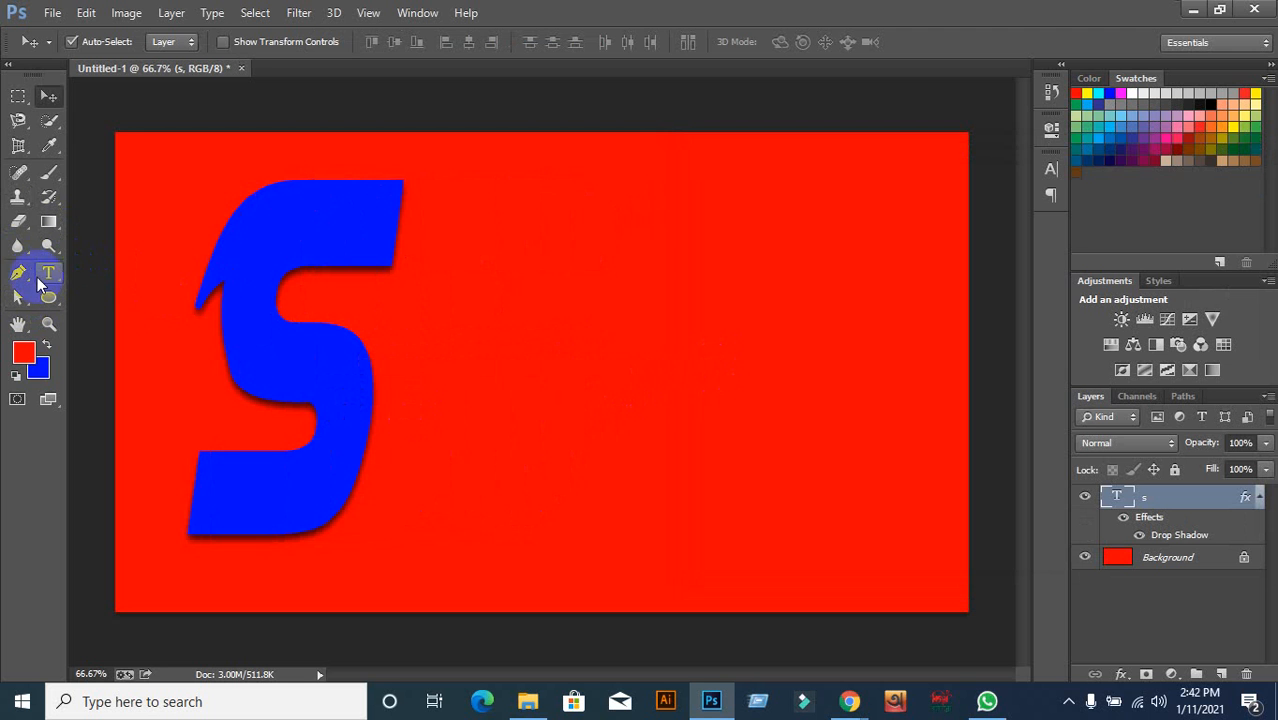
{"action": "left_click", "coordinate": [48, 274]}
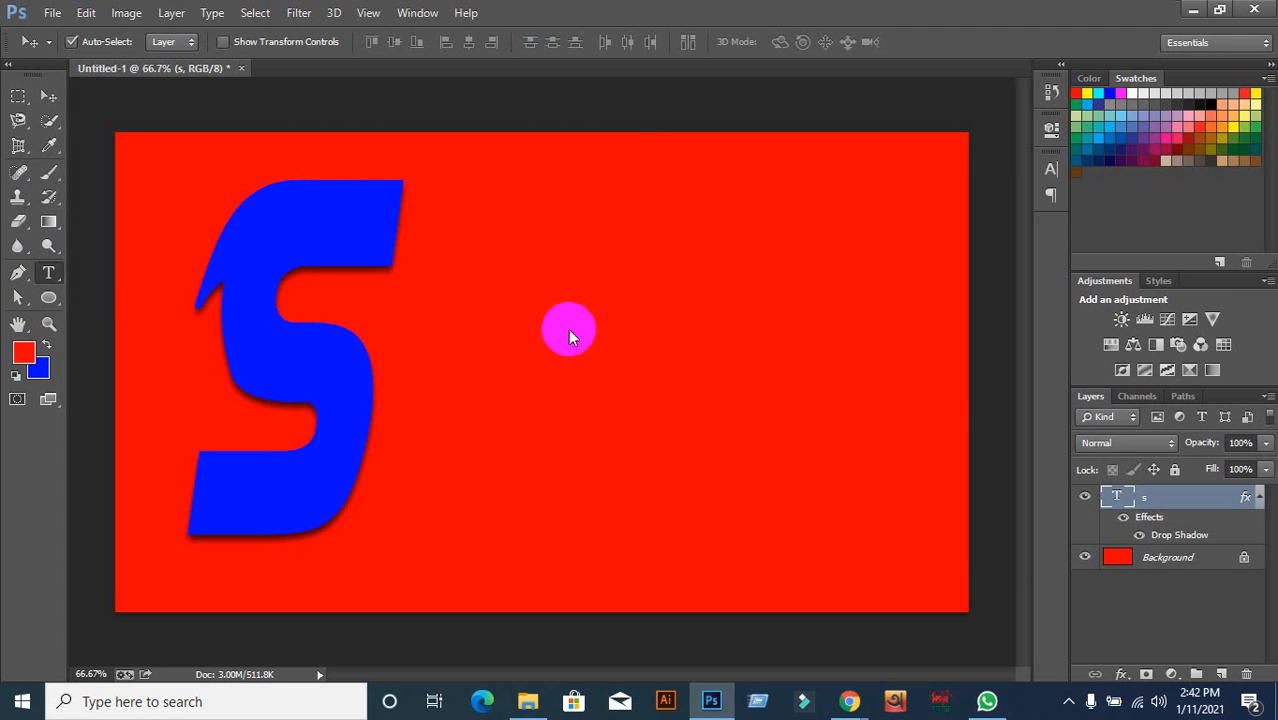
{"action": "left_click", "coordinate": [592, 330]}
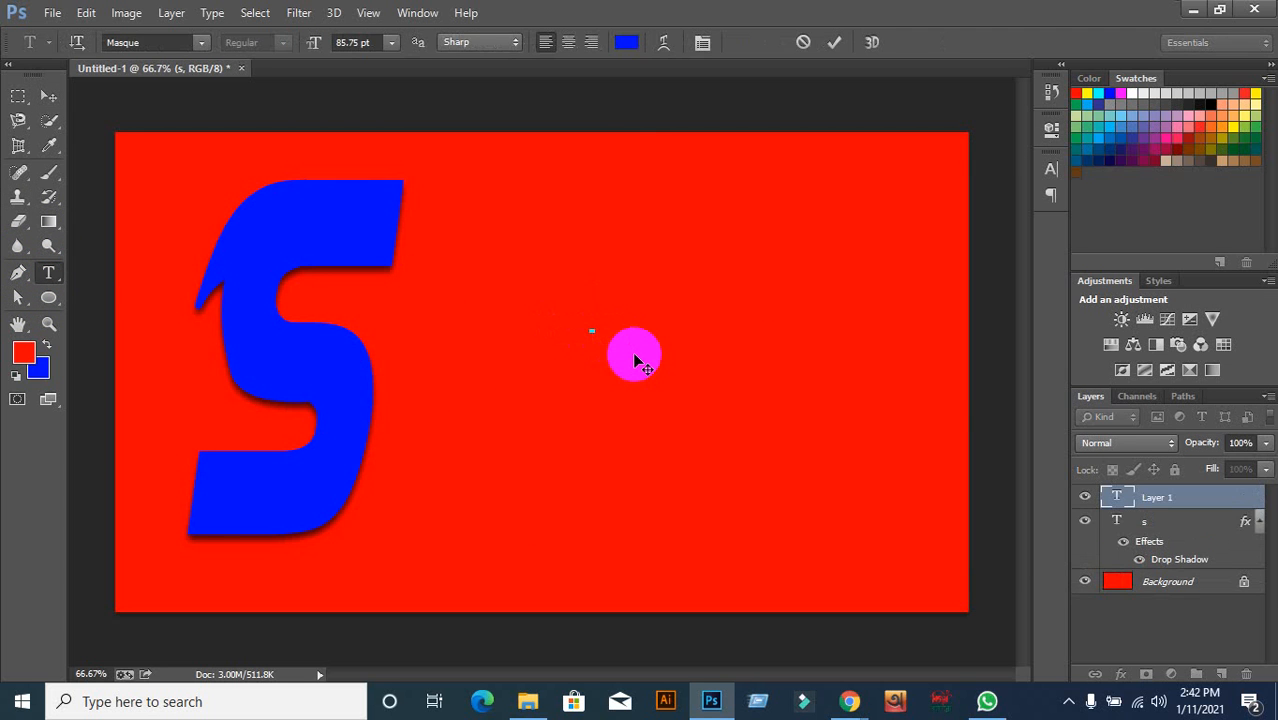
{"action": "type", "text": "s"}
{"action": "left_click", "coordinate": [48, 95]}
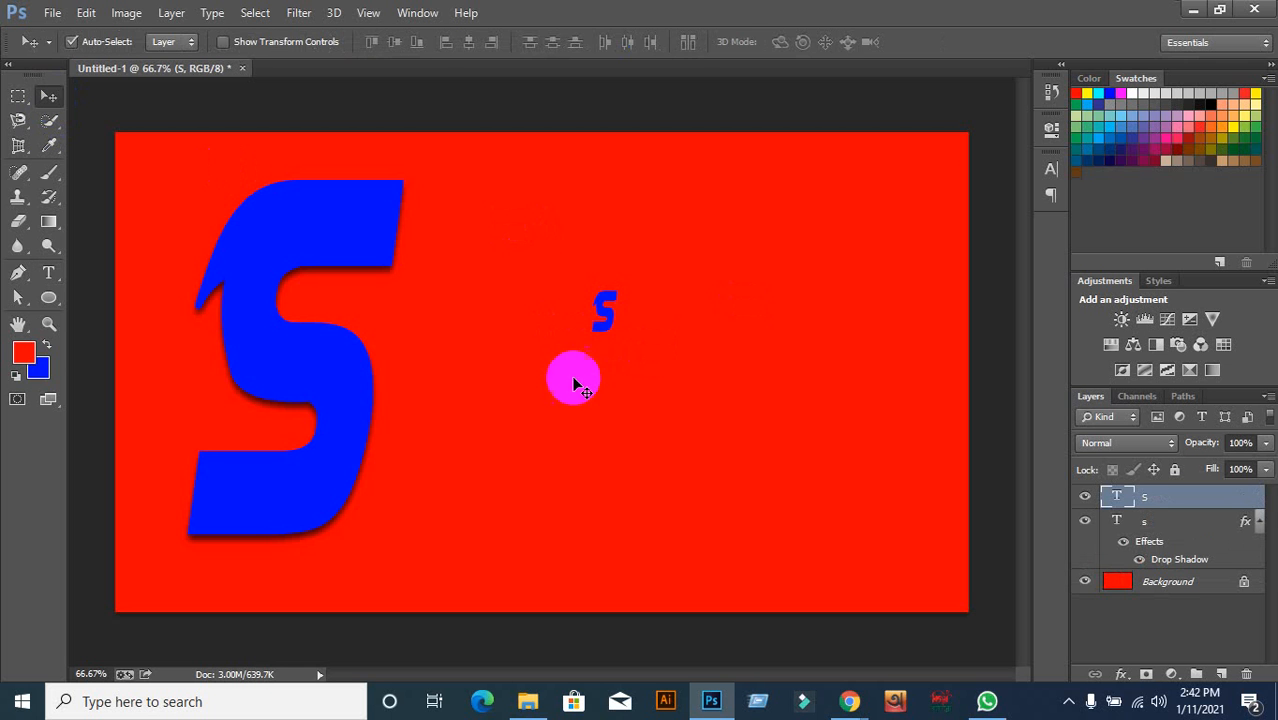
Scale the new letter S proportionally to nearly the first letter's size and align its top edge with the first
{"action": "key", "text": "ctrl+t"}
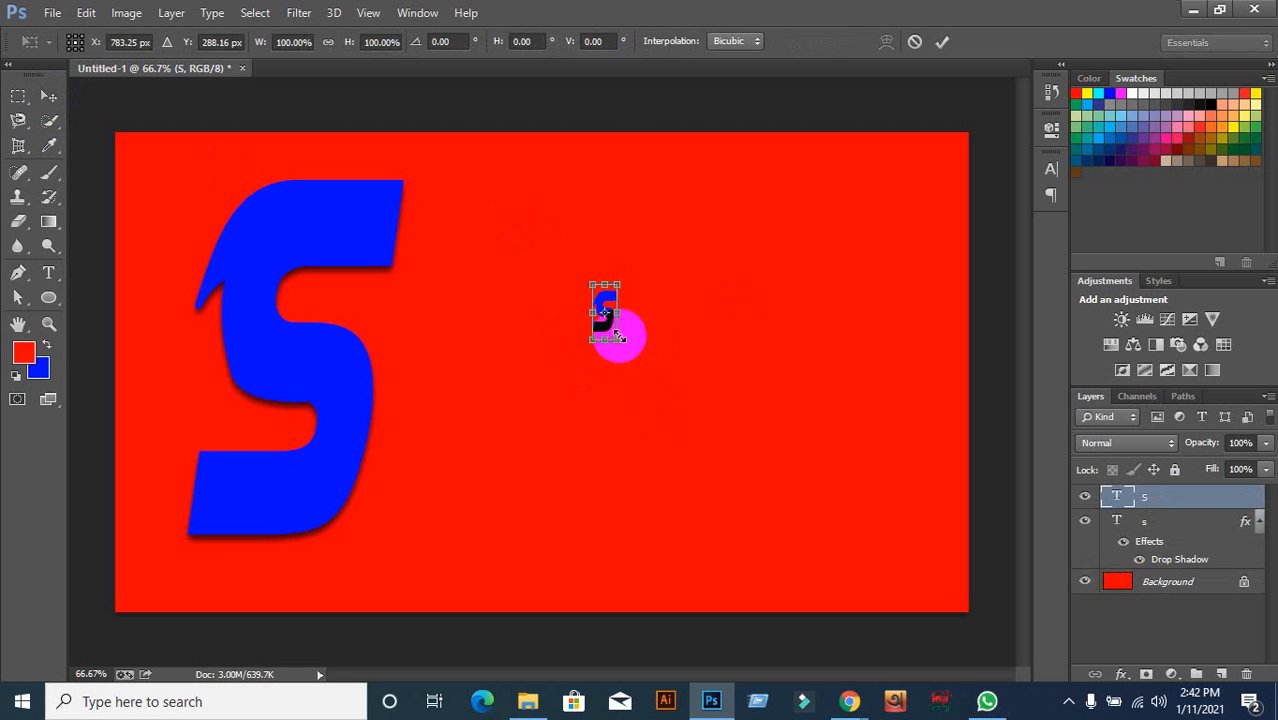
{"action": "left_click_drag", "start_coordinate": [617, 334], "coordinate": [693, 499]}
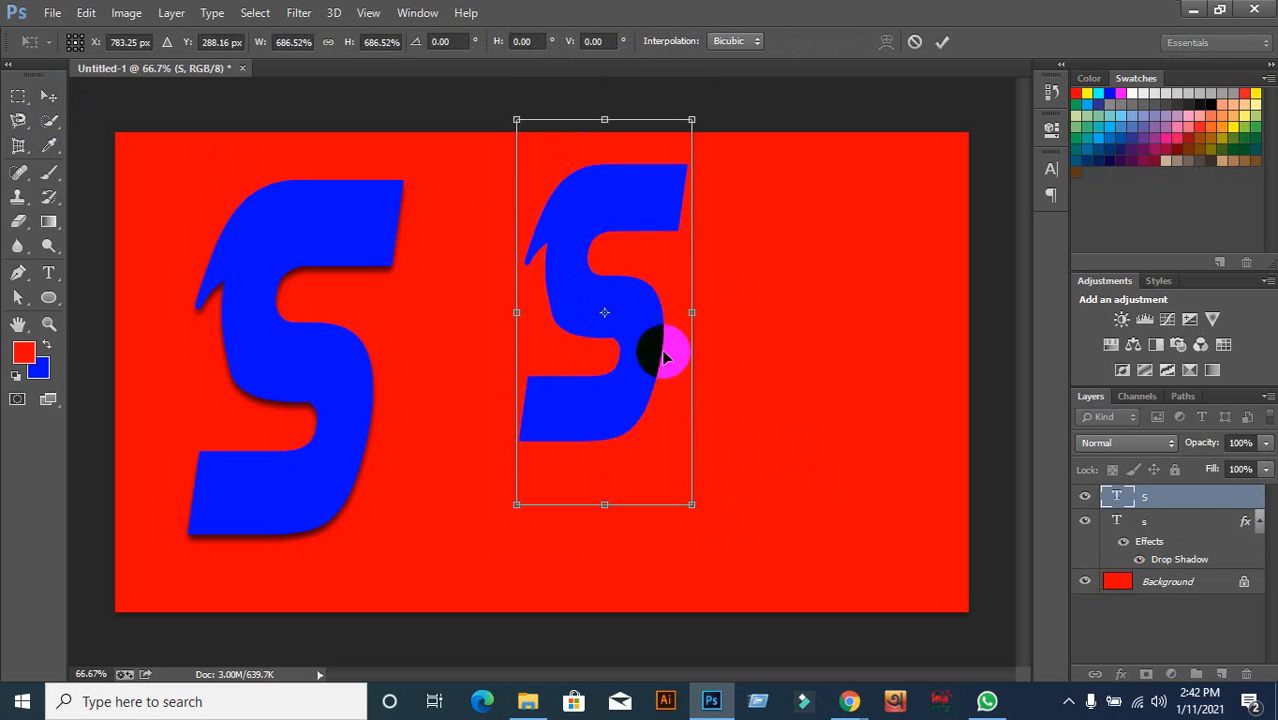
{"action": "left_click_drag", "start_coordinate": [670, 354], "coordinate": [668, 396]}
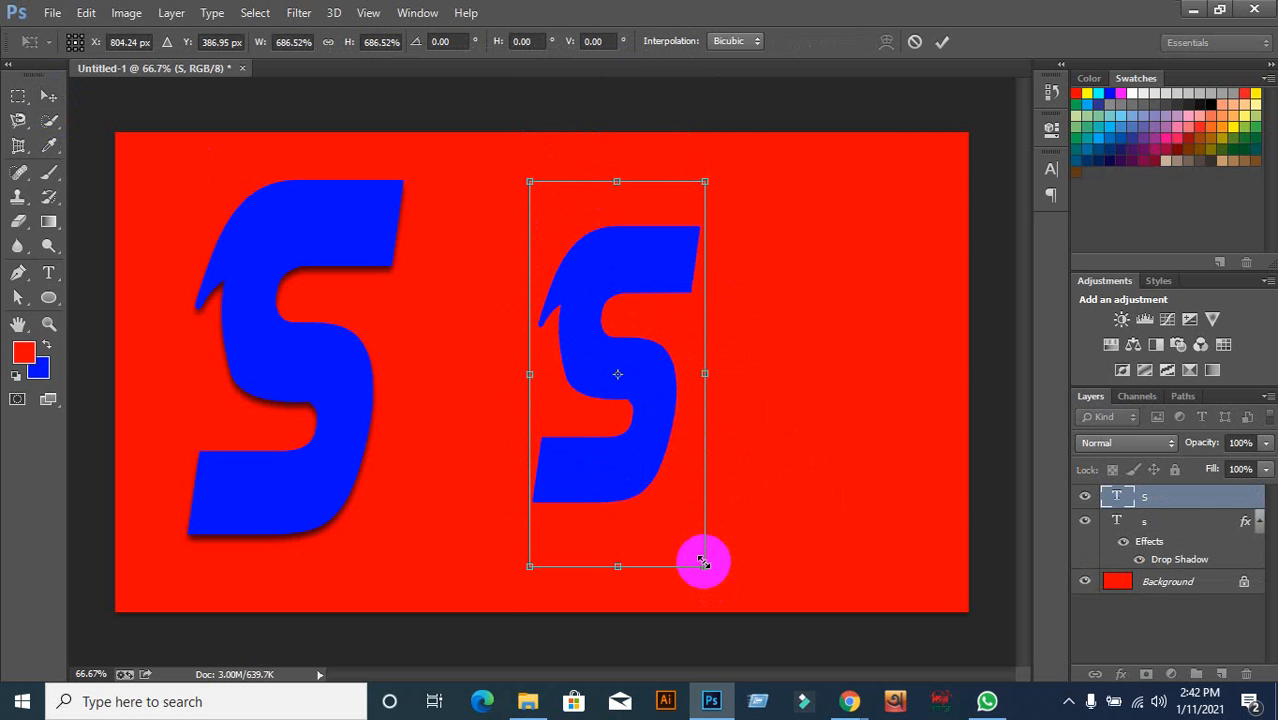
{"action": "left_click_drag", "start_coordinate": [703, 563], "coordinate": [737, 605]}
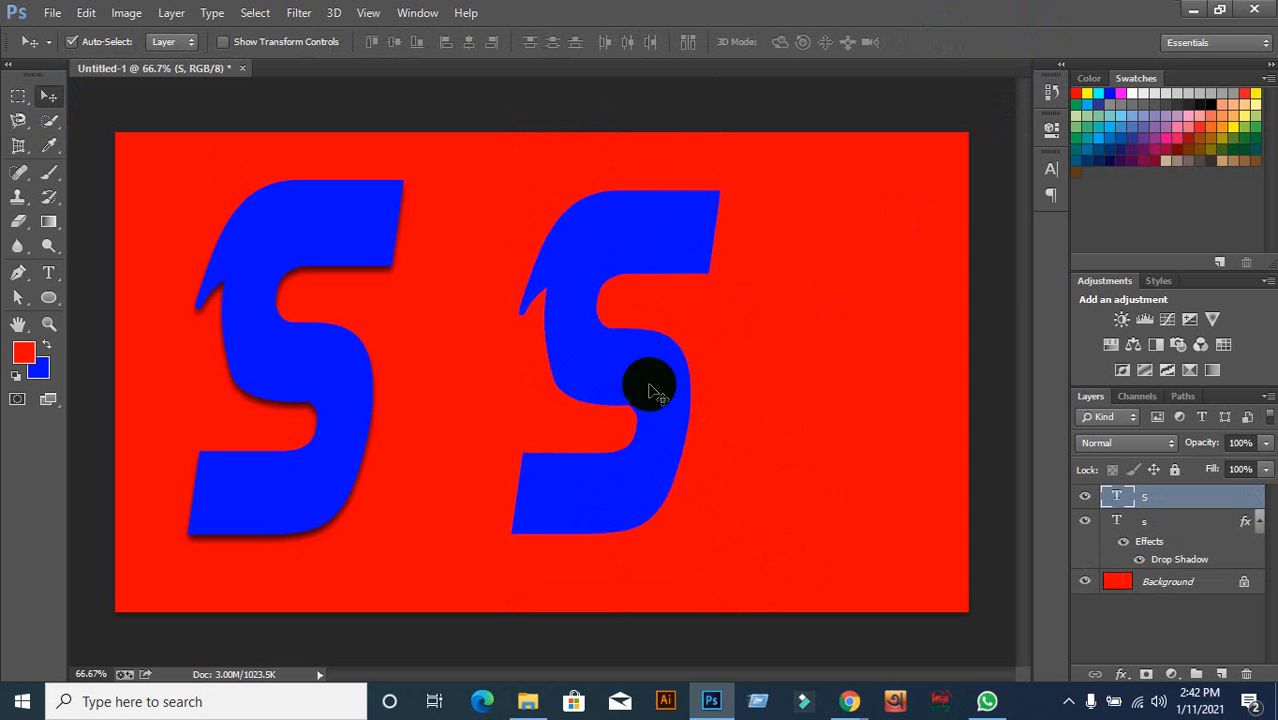
{"action": "left_click_drag", "start_coordinate": [650, 384], "coordinate": [648, 374]}
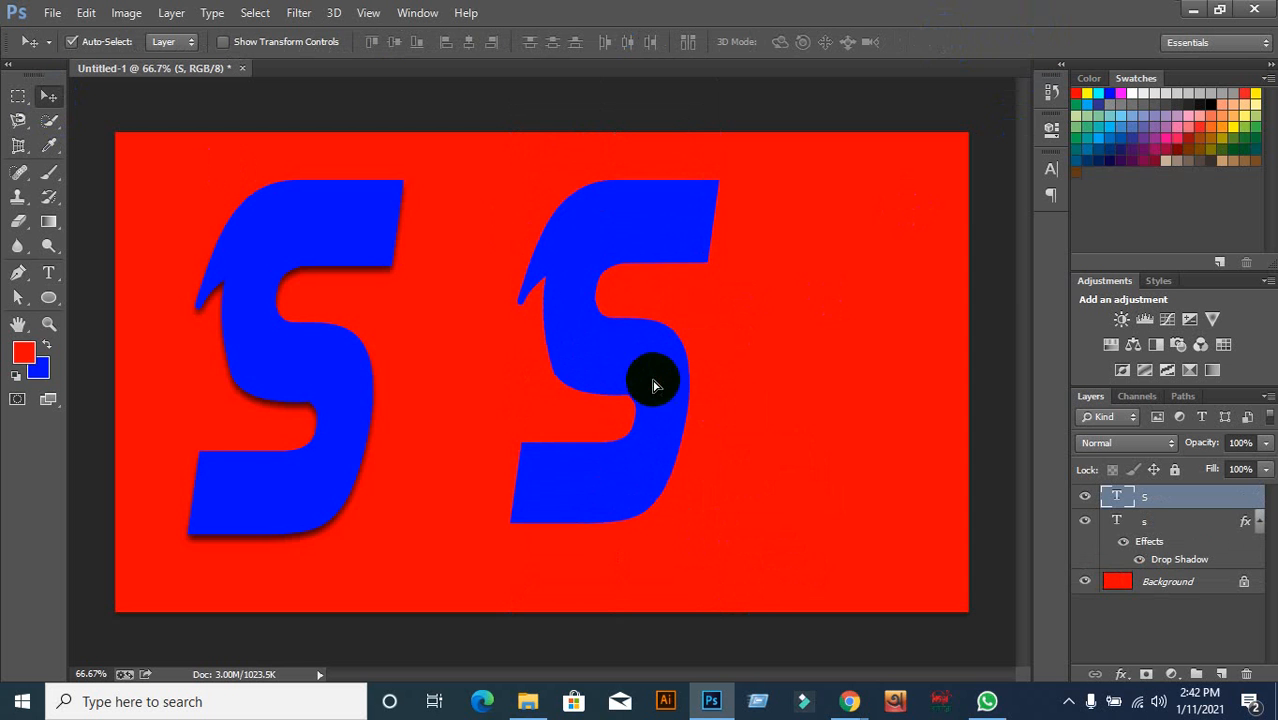
Add a drop shadow to the second letter S with a distance of 10 px and a size of 16 px
{"action": "double_click", "coordinate": [1220, 503]}
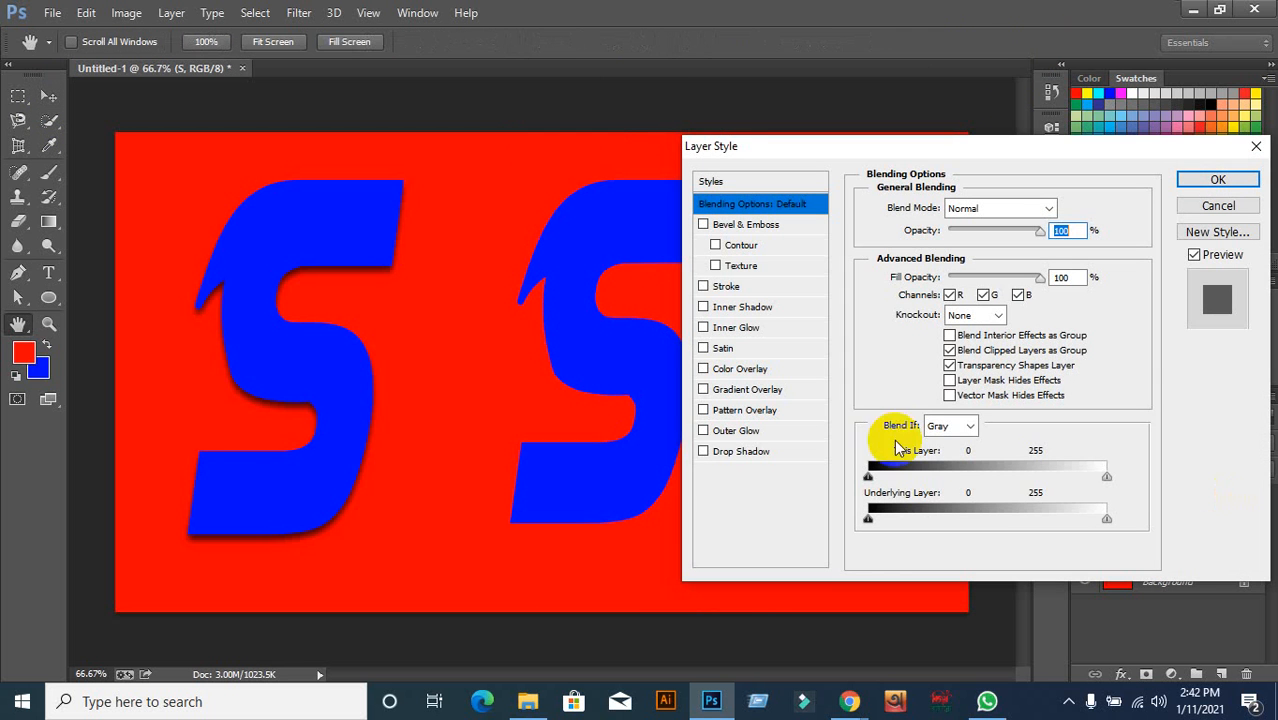
{"action": "left_click", "coordinate": [705, 454]}
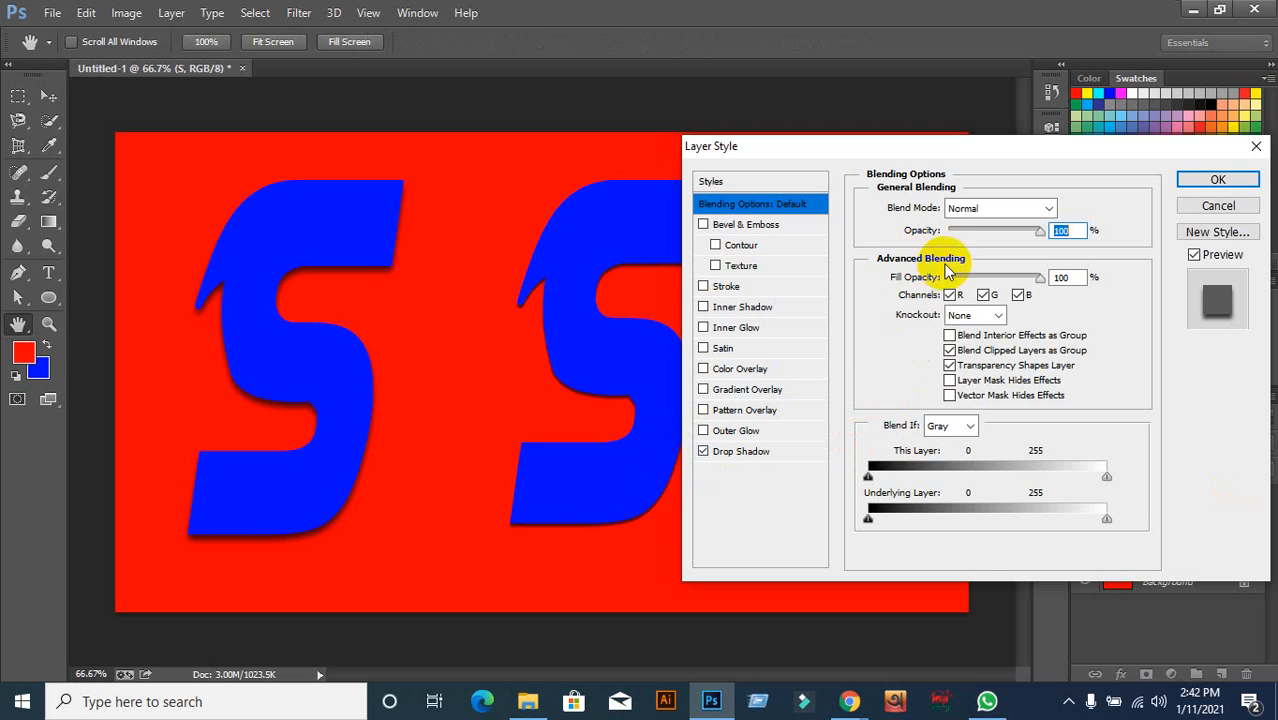
{"action": "left_click", "coordinate": [740, 451]}
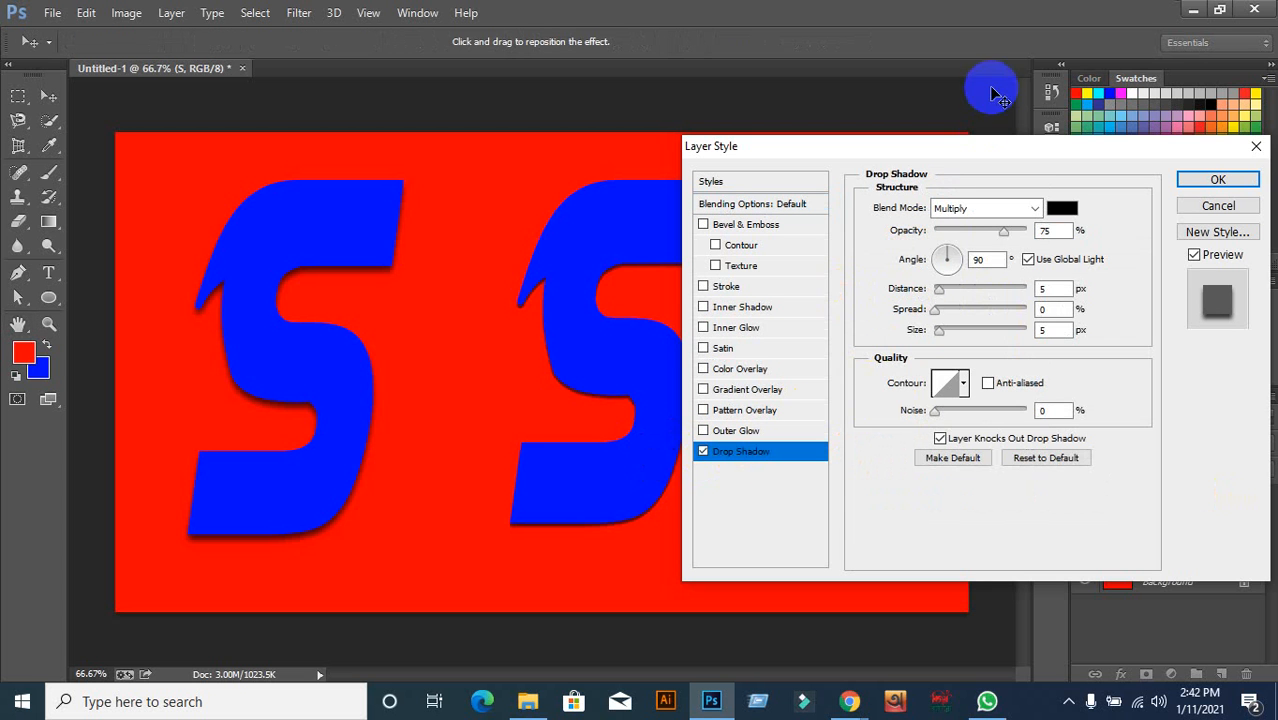
{"action": "left_click_drag", "start_coordinate": [995, 148], "coordinate": [1052, 155]}
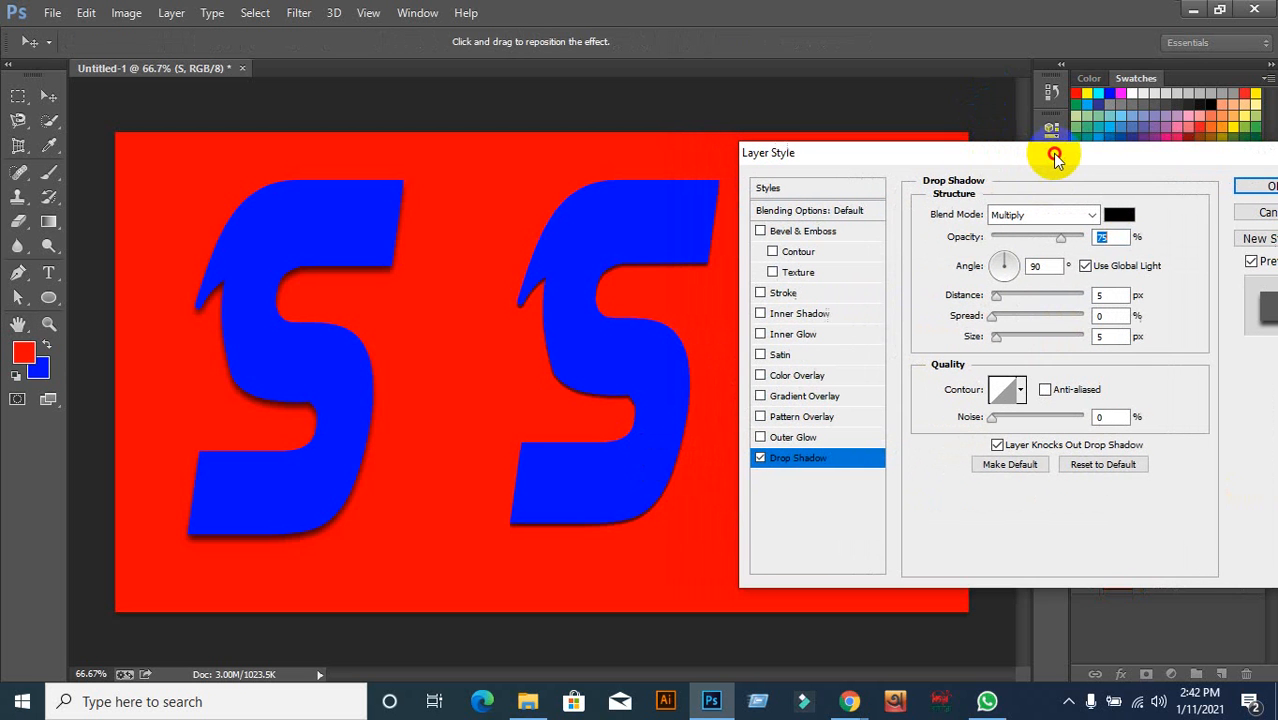
{"action": "left_click_drag", "start_coordinate": [997, 298], "coordinate": [1003, 342]}
{"action": "left_click", "coordinate": [999, 338]}
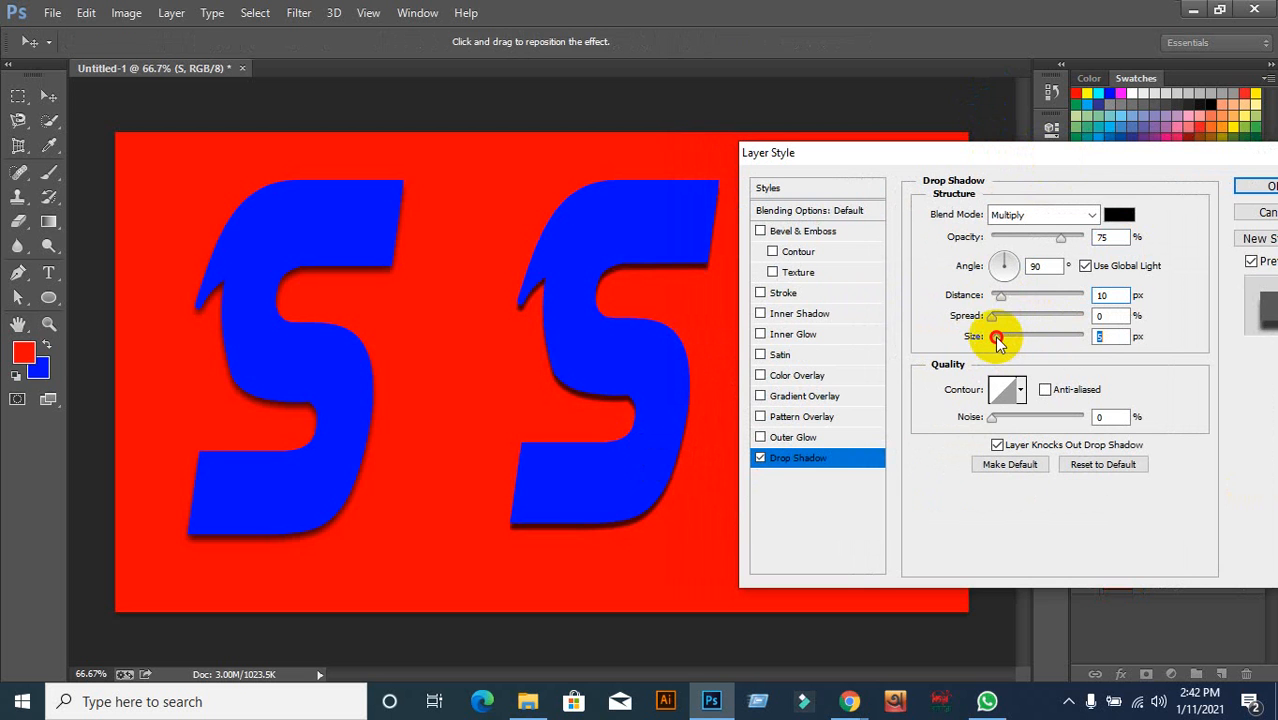
{"action": "mouse_move", "coordinate": [997, 340]}
{"action": "left_mouse_down"}
{"action": "mouse_move", "coordinate": [986, 340]}
{"action": "mouse_move", "coordinate": [1004, 338]}
{"action": "left_mouse_up"}
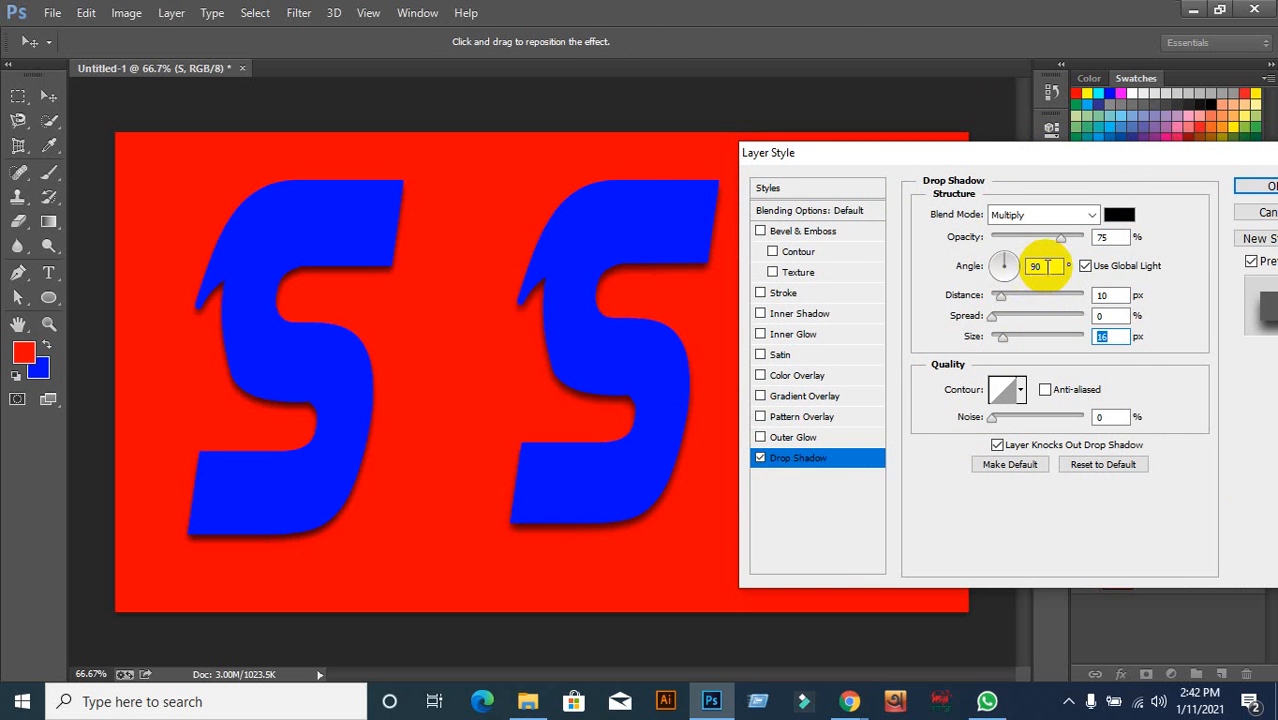
Try a light angle of 125° for the second S's drop shadow, apply the effect, and undo it
{"action": "scroll", "coordinate": [1046, 266], "scroll_direction": "up", "scroll_amount": 14}
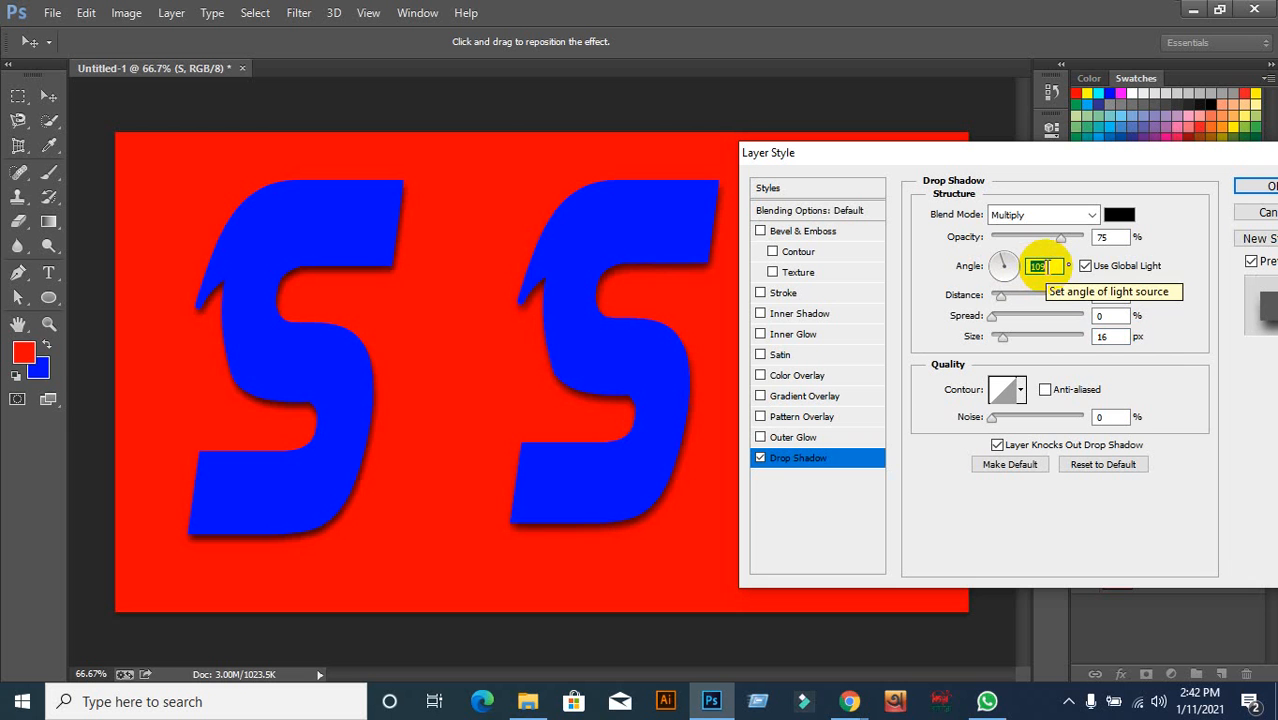
{"action": "scroll", "coordinate": [1040, 266], "scroll_direction": "up", "scroll_amount": 13}
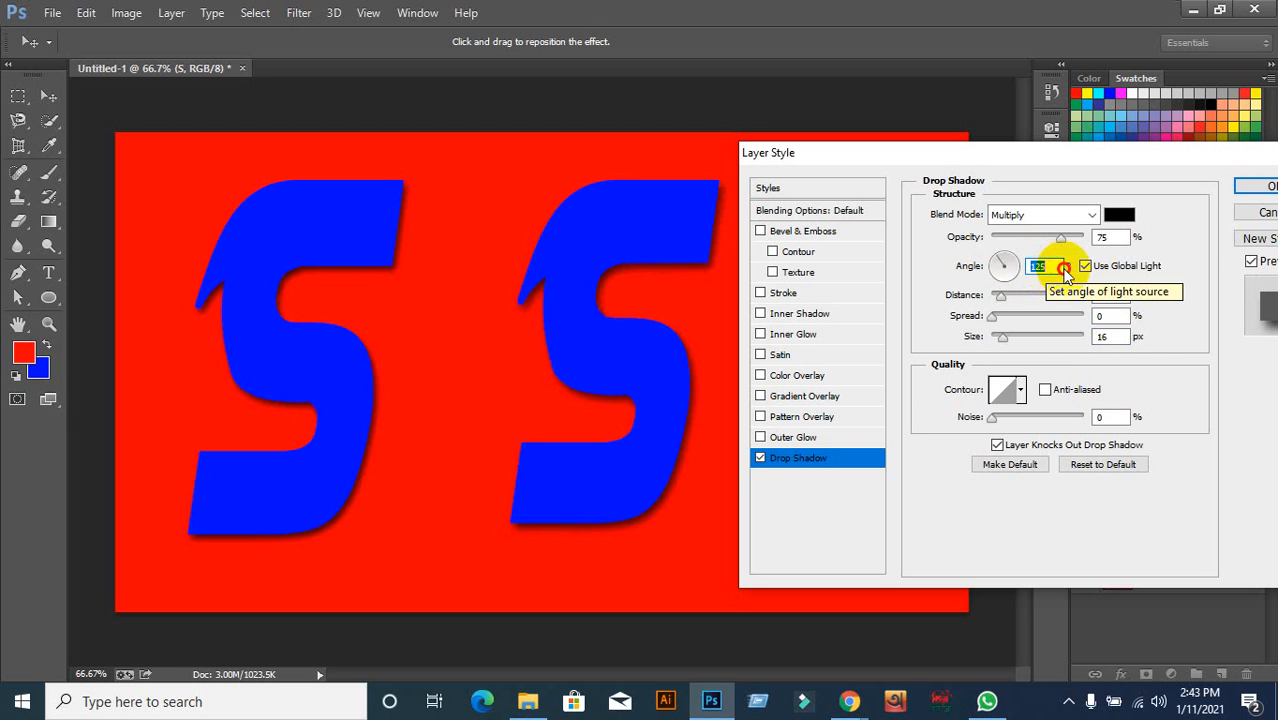
{"action": "key", "text": "Return"}
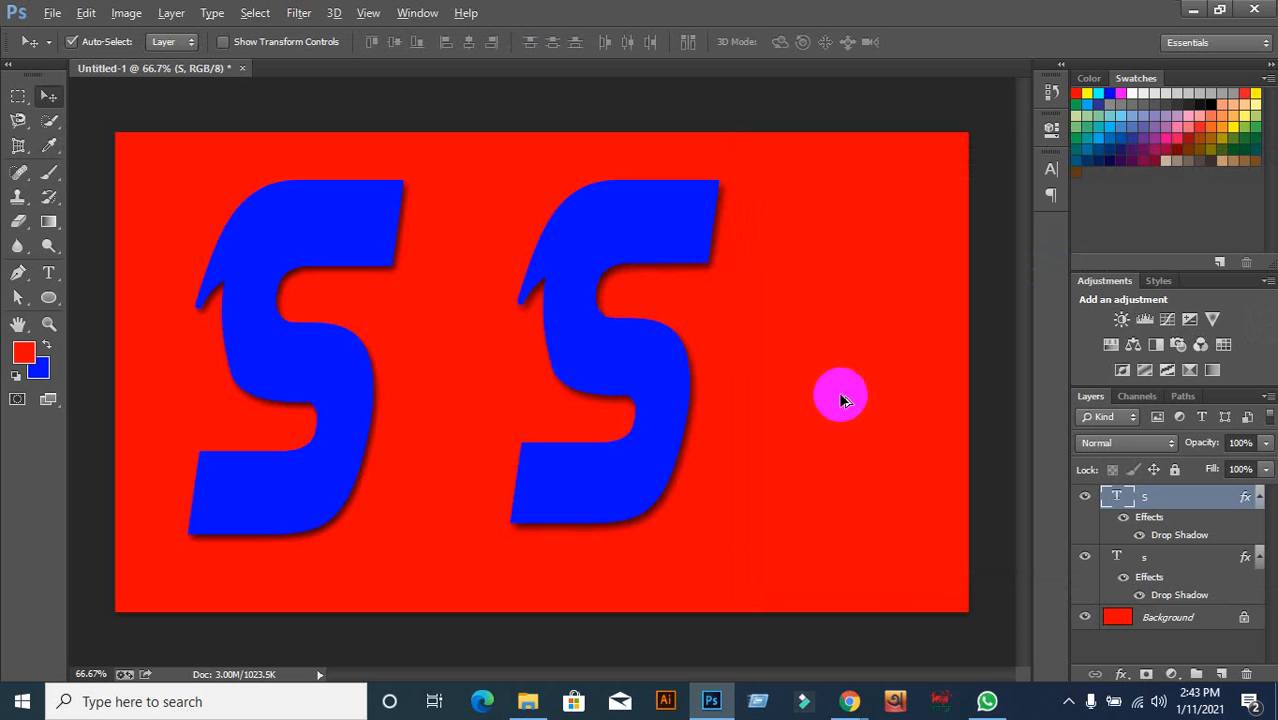
{"action": "key", "text": "ctrl+z"}
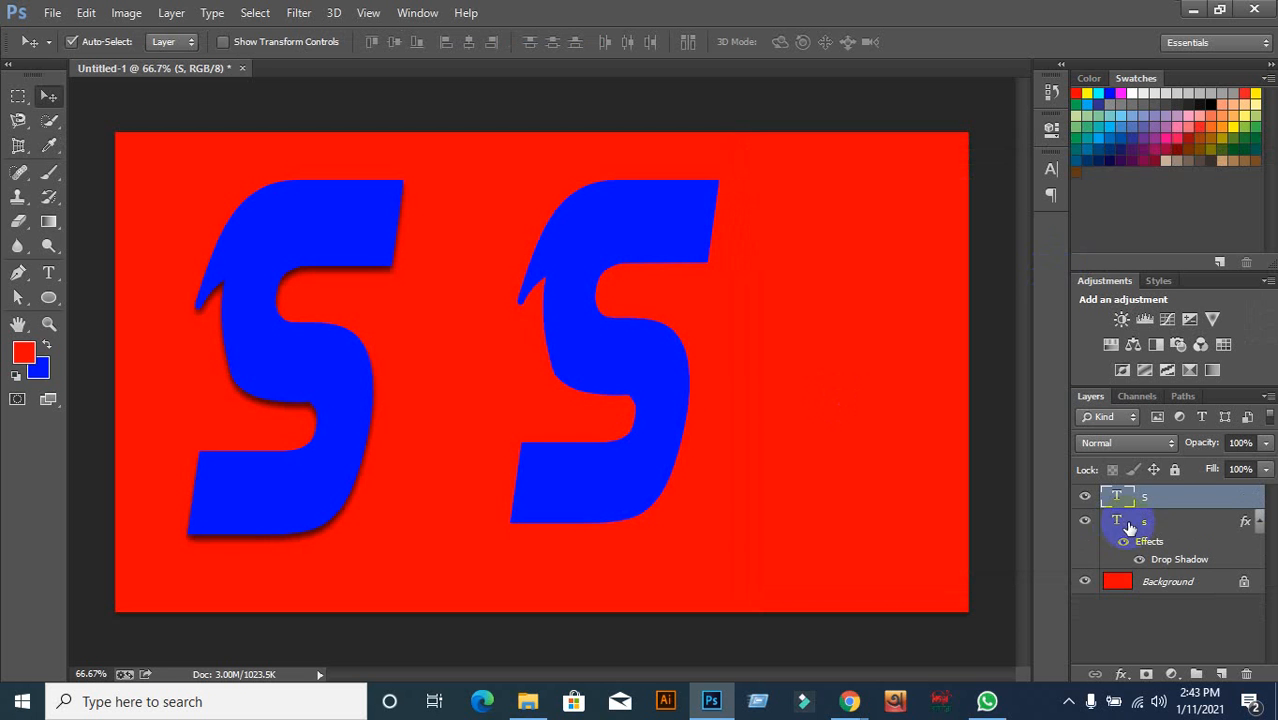
Enable the drop shadow on the second S again and set the global light angle to 86°
{"action": "double_click", "coordinate": [1181, 505]}
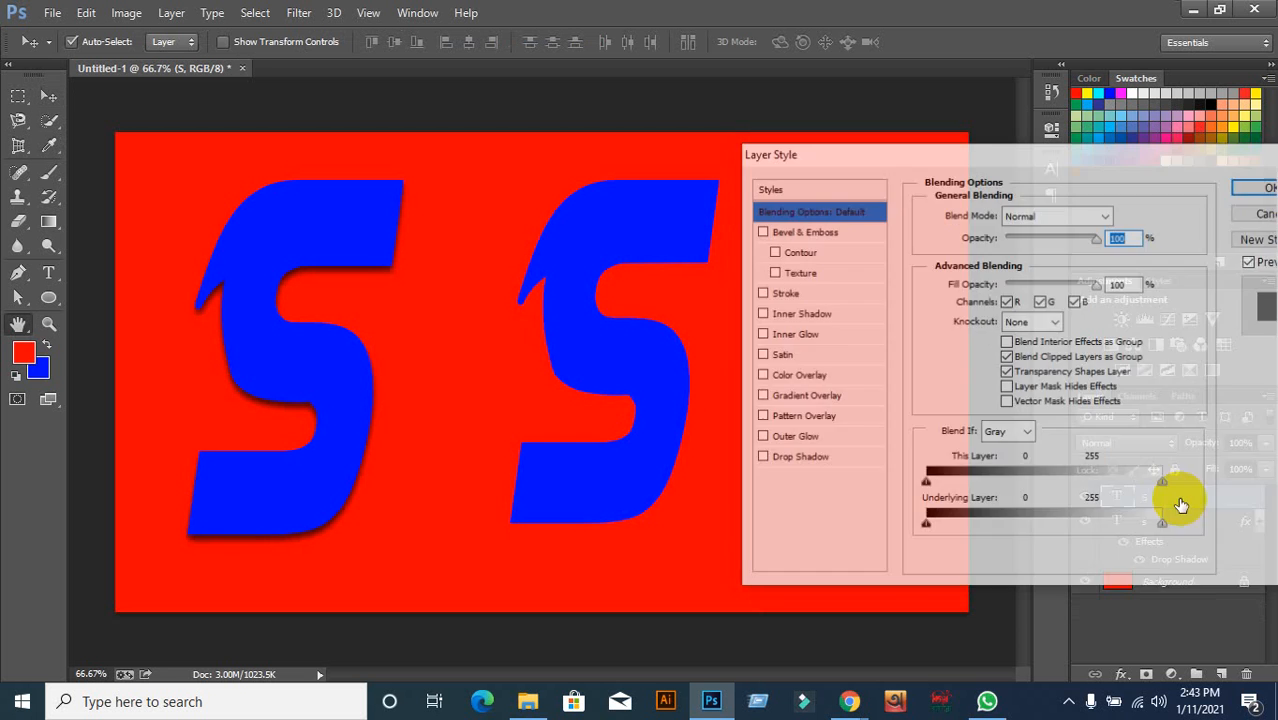
{"action": "left_click", "coordinate": [807, 465]}
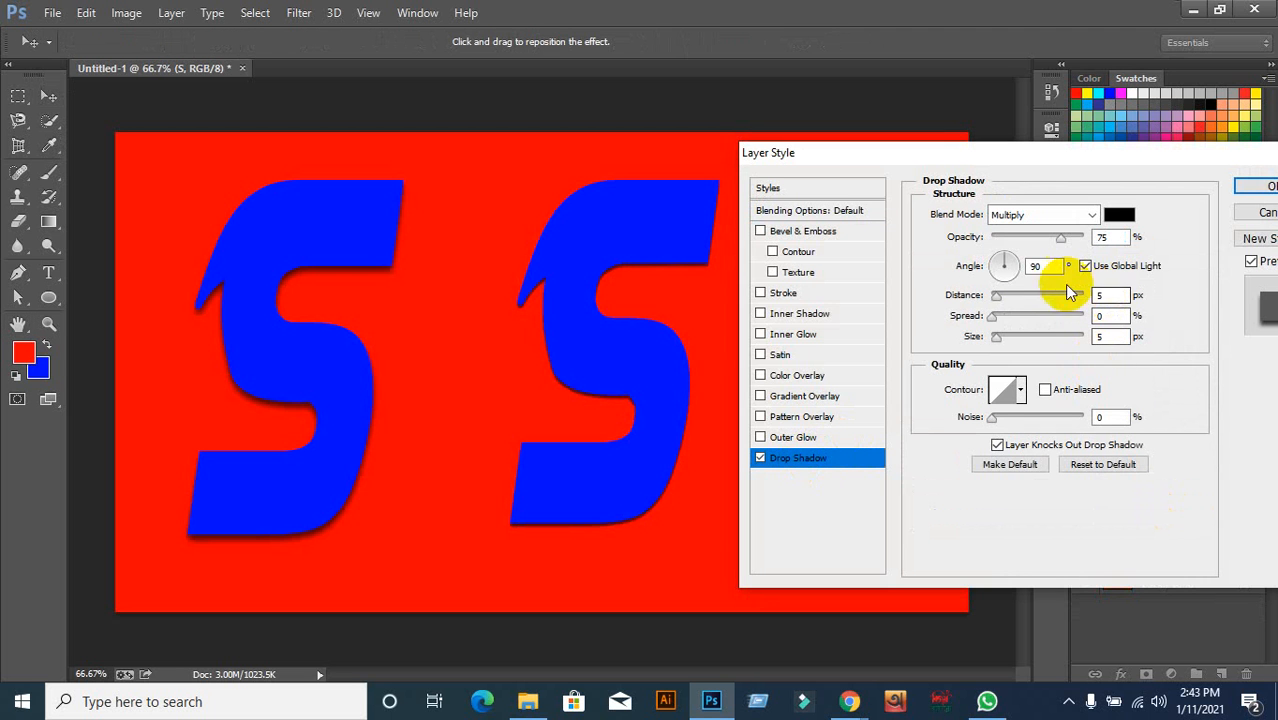
{"action": "left_click", "coordinate": [1012, 270]}
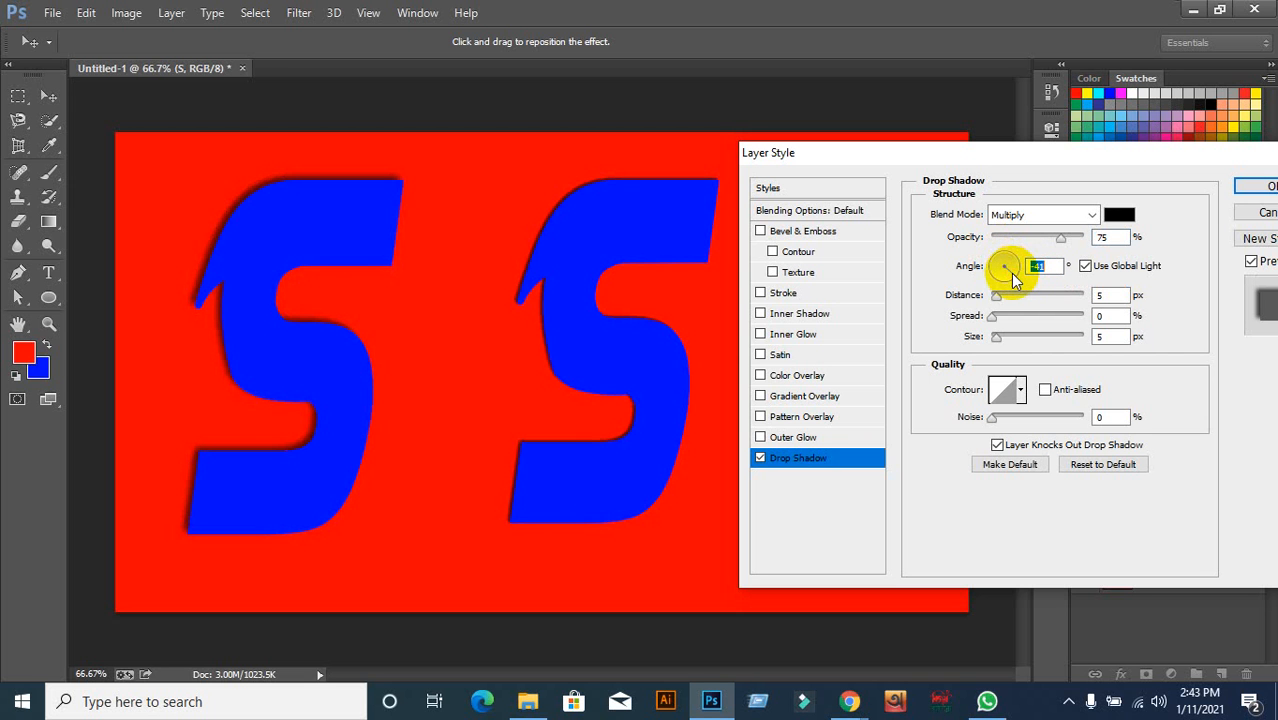
{"action": "left_click_drag", "start_coordinate": [328, 206], "coordinate": [305, 238]}
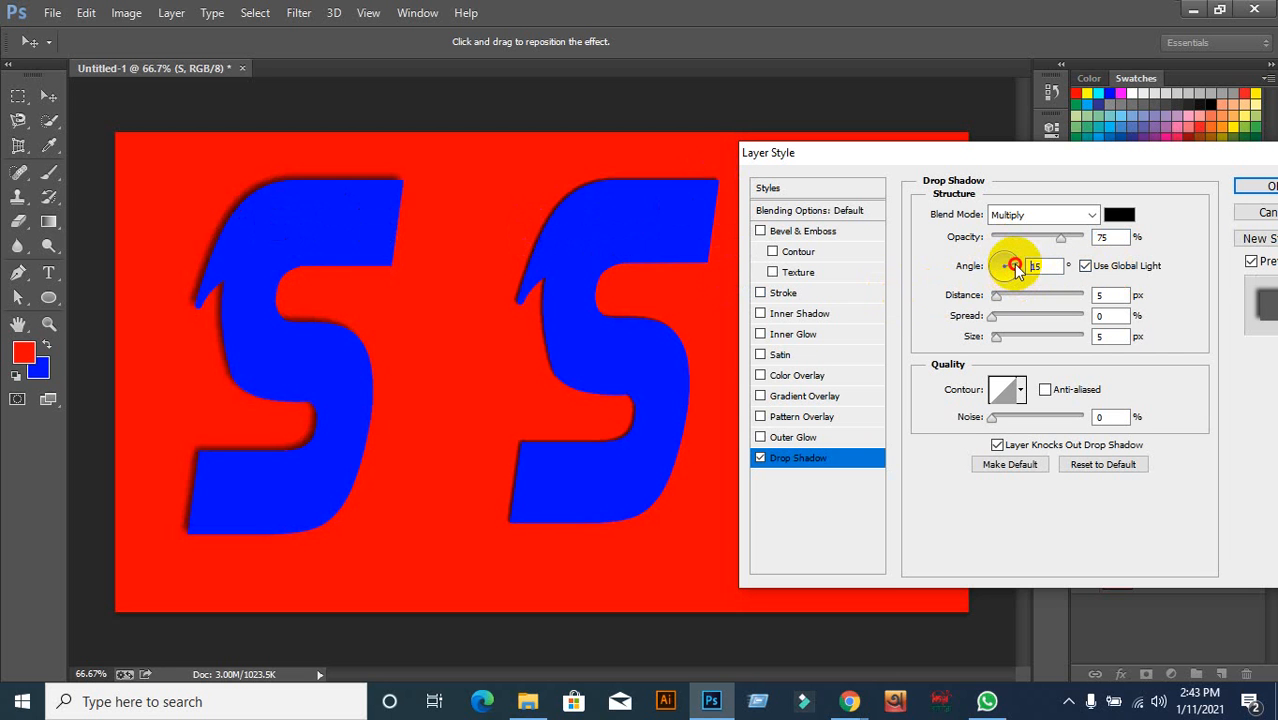
{"action": "mouse_move", "coordinate": [1010, 266]}
{"action": "left_mouse_down"}
{"action": "mouse_move", "coordinate": [996, 254]}
{"action": "mouse_move", "coordinate": [998, 271]}
{"action": "mouse_move", "coordinate": [1018, 265]}
{"action": "mouse_move", "coordinate": [1018, 285]}
{"action": "mouse_move", "coordinate": [1006, 261]}
{"action": "left_mouse_up"}
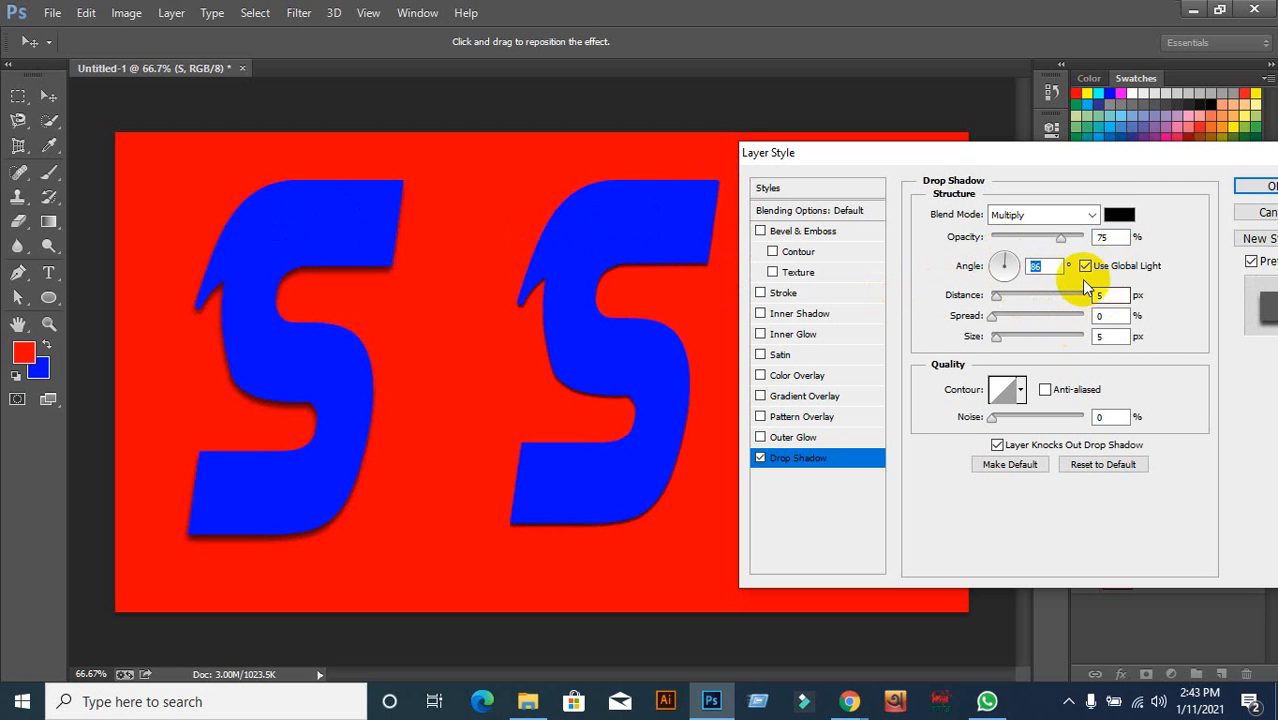
Turn off global light for the second S's drop shadow, try its own angle of 98°, and cancel the layer style
{"action": "left_click", "coordinate": [1087, 268]}
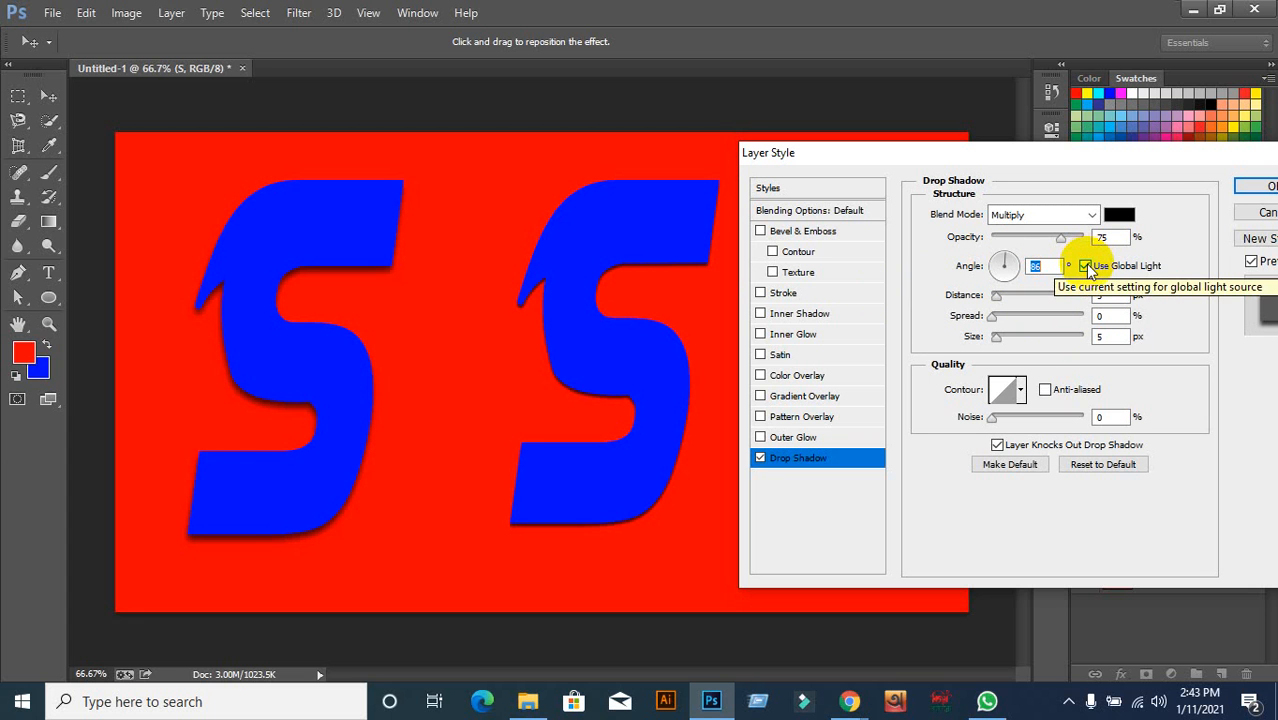
{"action": "left_click", "coordinate": [1087, 267]}
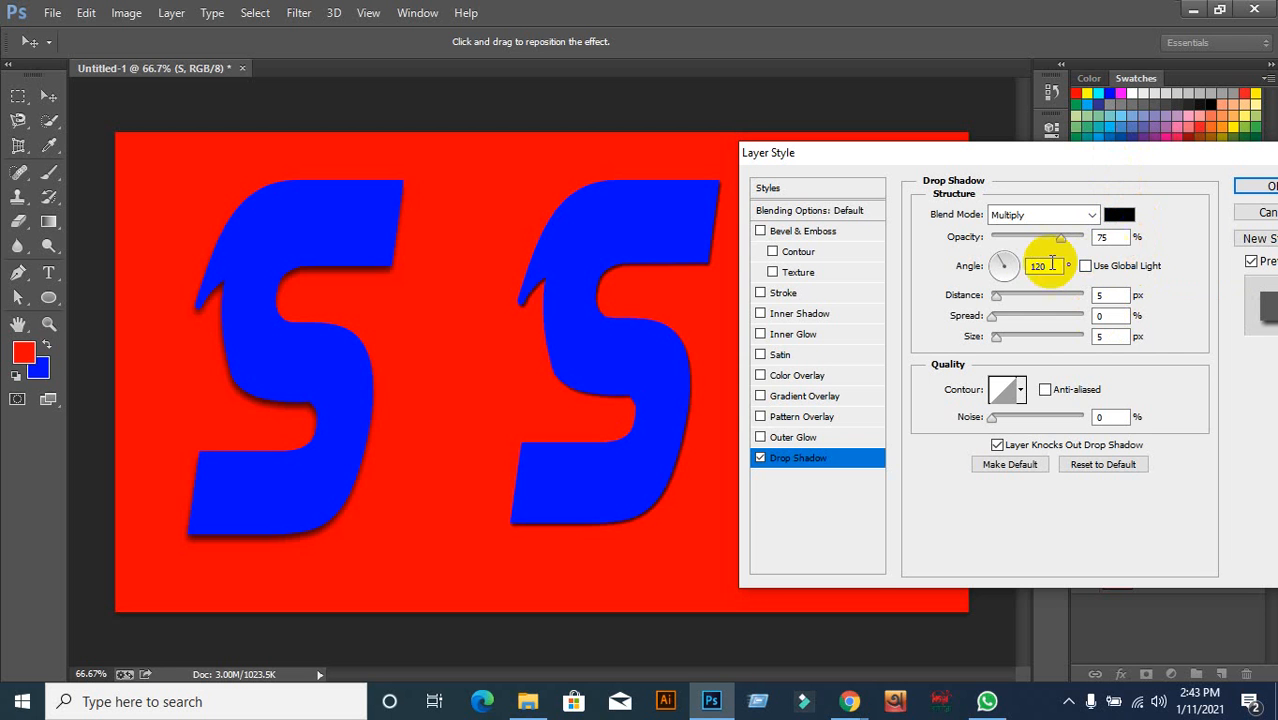
{"action": "mouse_move", "coordinate": [1007, 268]}
{"action": "left_mouse_down"}
{"action": "mouse_move", "coordinate": [1019, 285]}
{"action": "mouse_move", "coordinate": [1008, 262]}
{"action": "mouse_move", "coordinate": [992, 292]}
{"action": "mouse_move", "coordinate": [1021, 251]}
{"action": "mouse_move", "coordinate": [996, 251]}
{"action": "mouse_move", "coordinate": [1027, 254]}
{"action": "mouse_move", "coordinate": [1005, 256]}
{"action": "left_mouse_up"}
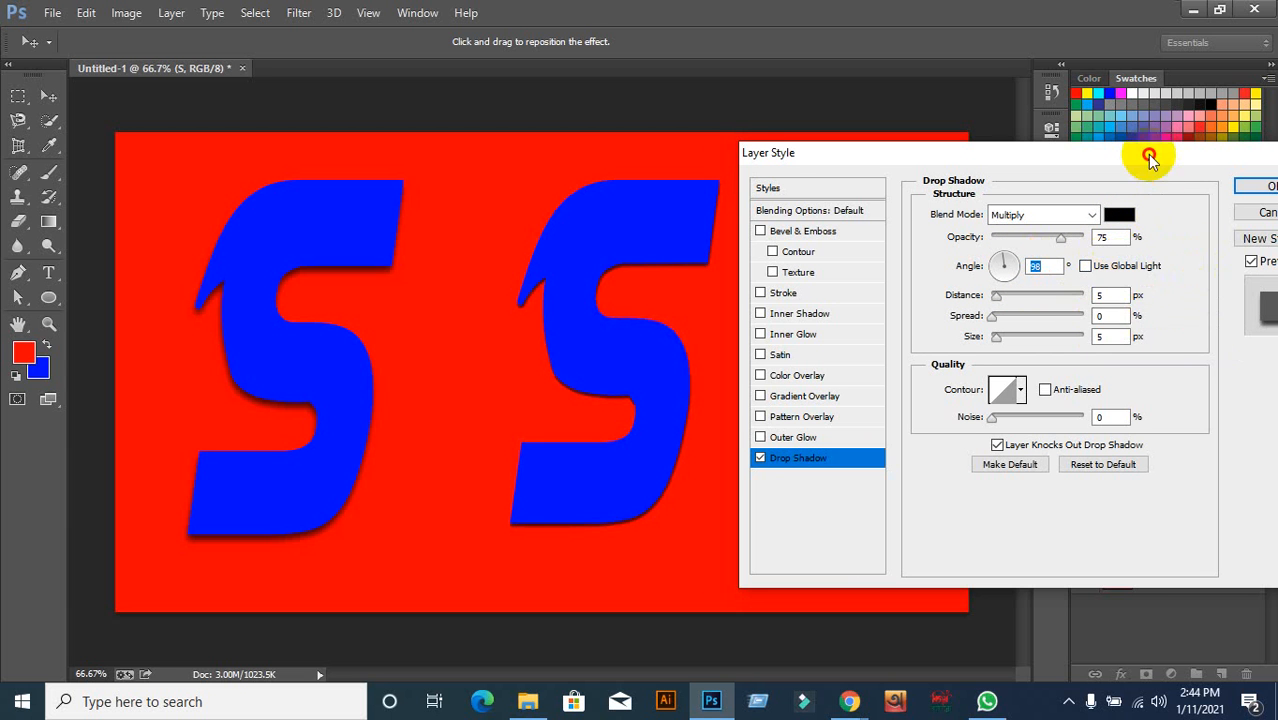
{"action": "left_click_drag", "start_coordinate": [1150, 157], "coordinate": [934, 162]}
{"action": "left_click", "coordinate": [1058, 221]}
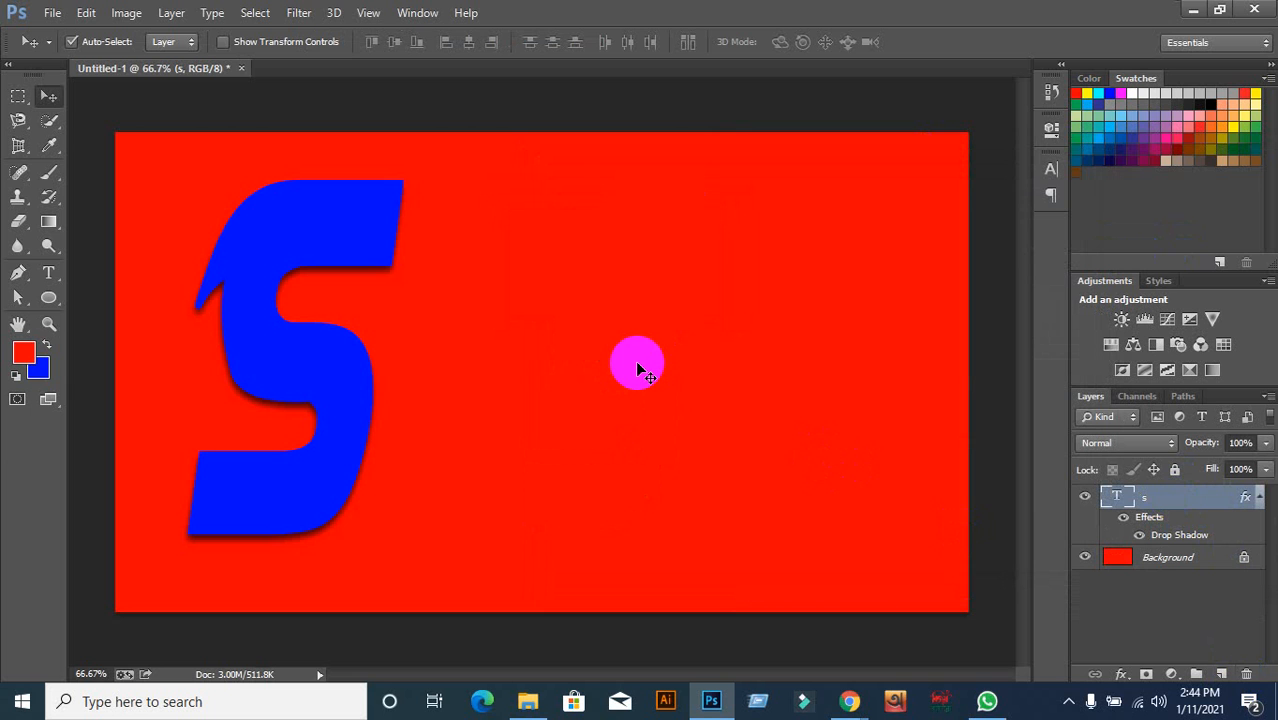
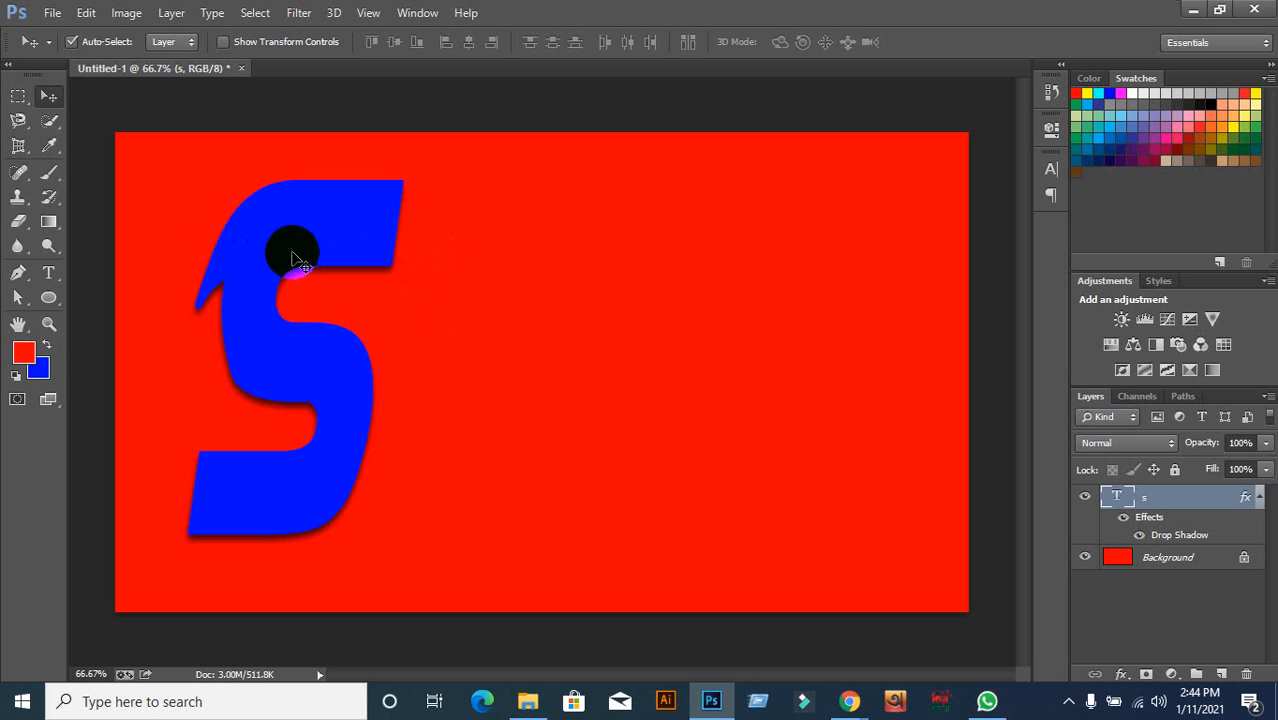
Move the shadowed first letter to the middle of the canvas and open its drop shadow settings
{"action": "left_click_drag", "start_coordinate": [305, 250], "coordinate": [530, 250]}
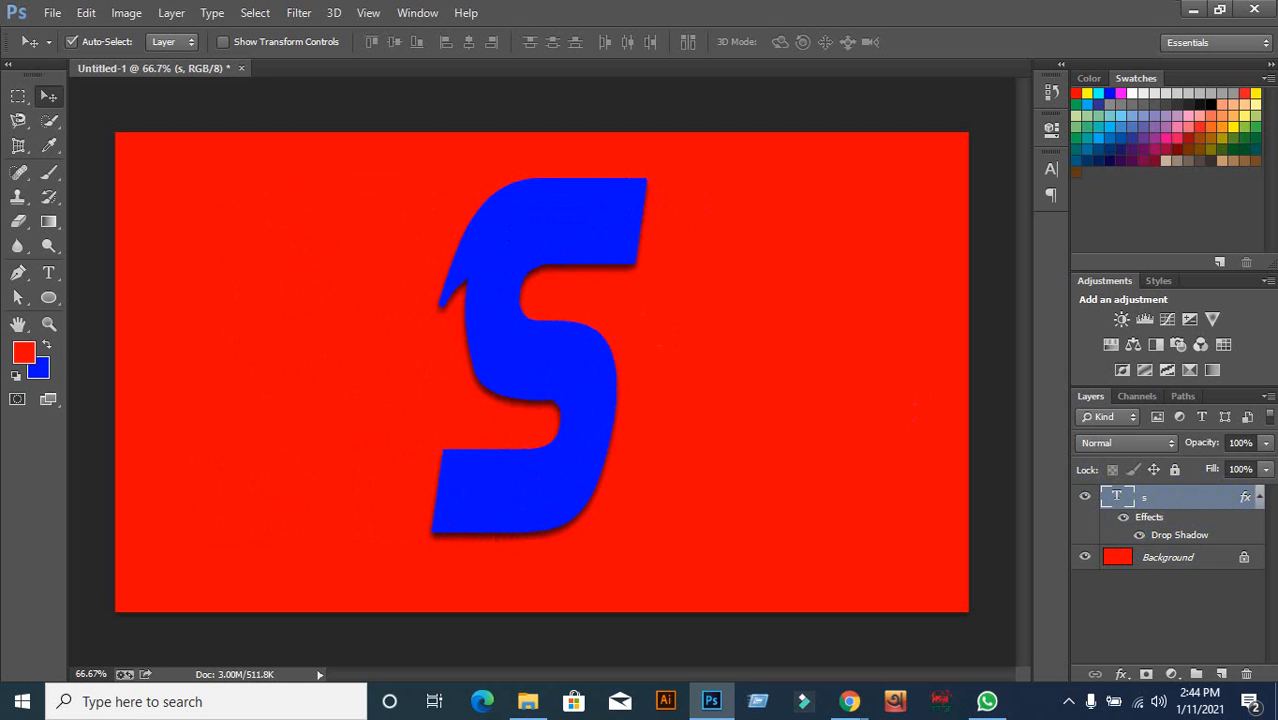
{"action": "left_click", "coordinate": [1120, 516]}
{"action": "double_click", "coordinate": [1183, 538]}
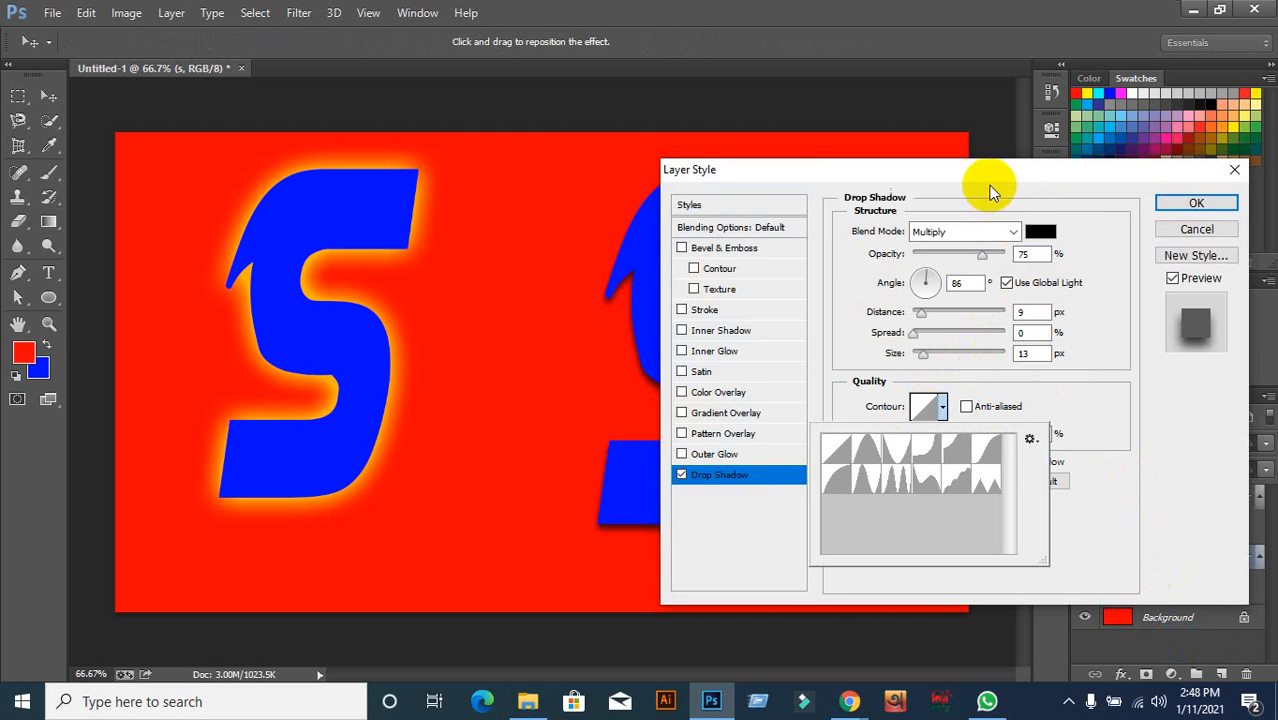
Try several contour presets on the second letter's drop shadow and return the contour to Linear
{"action": "left_click_drag", "start_coordinate": [993, 185], "coordinate": [1183, 188]}
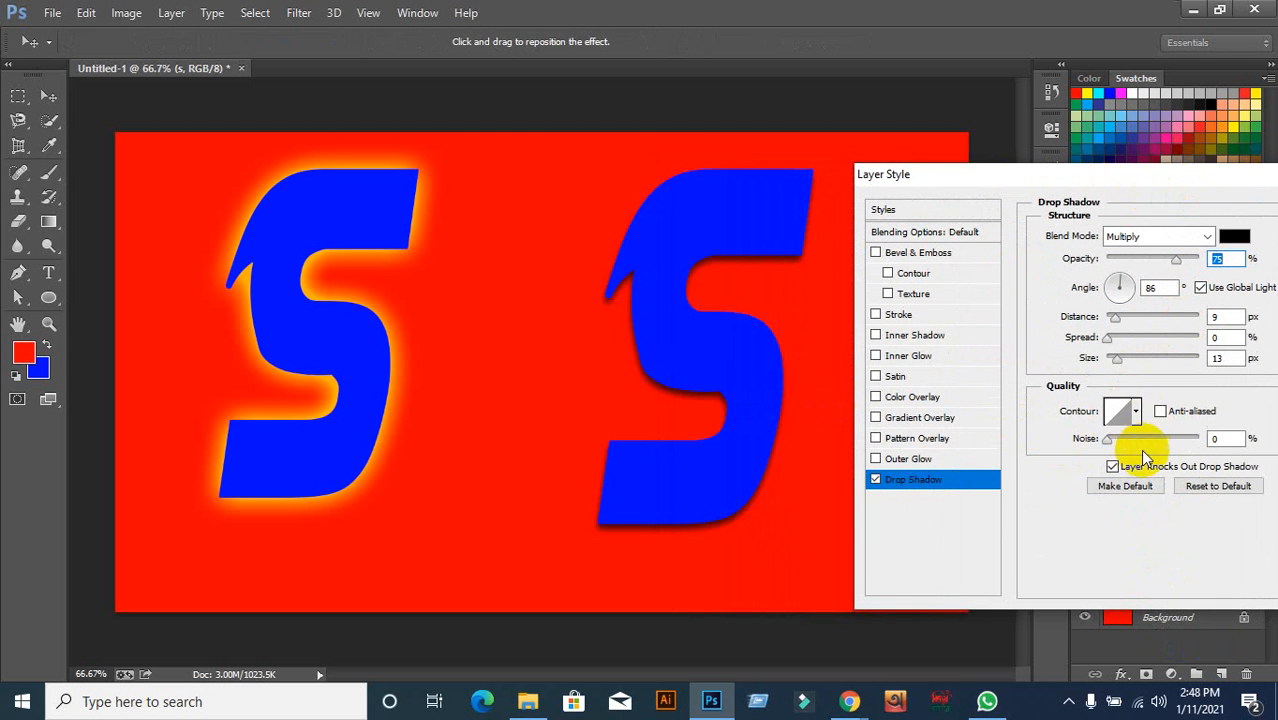
{"action": "left_click", "coordinate": [1136, 411]}
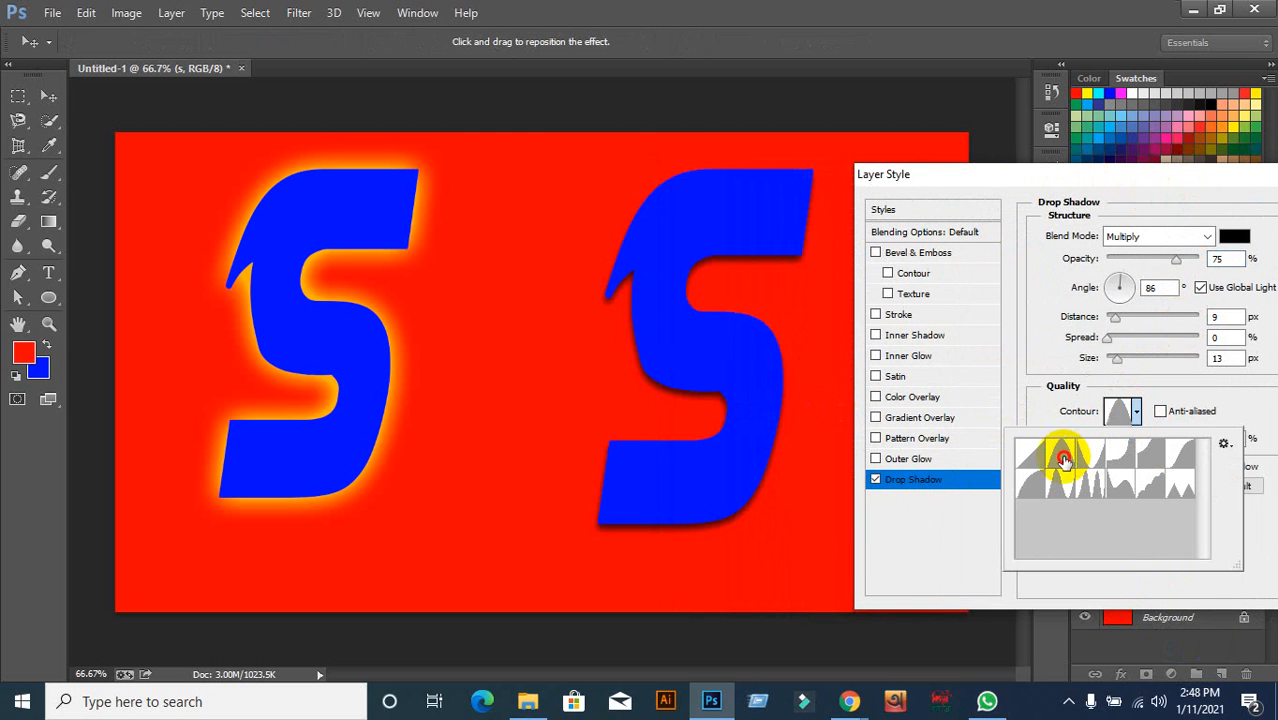
{"action": "left_click", "coordinate": [1063, 460]}
{"action": "left_click", "coordinate": [1115, 462]}
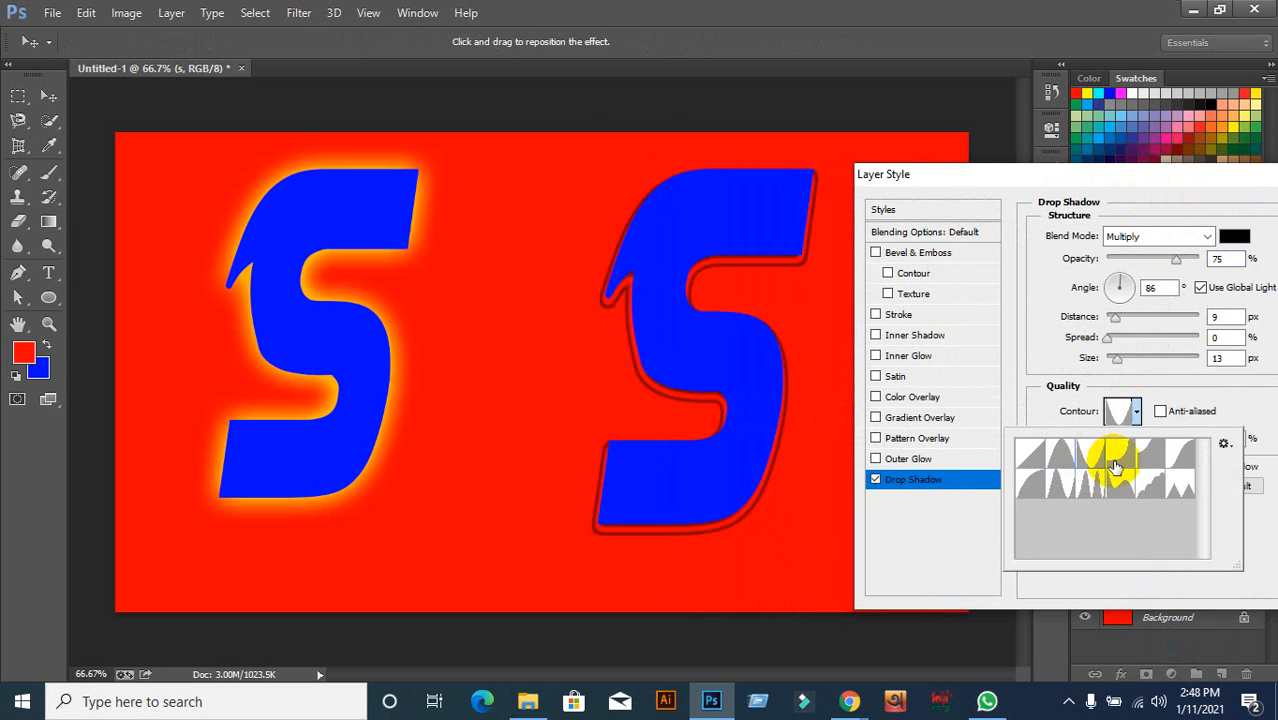
{"action": "left_click", "coordinate": [1172, 455]}
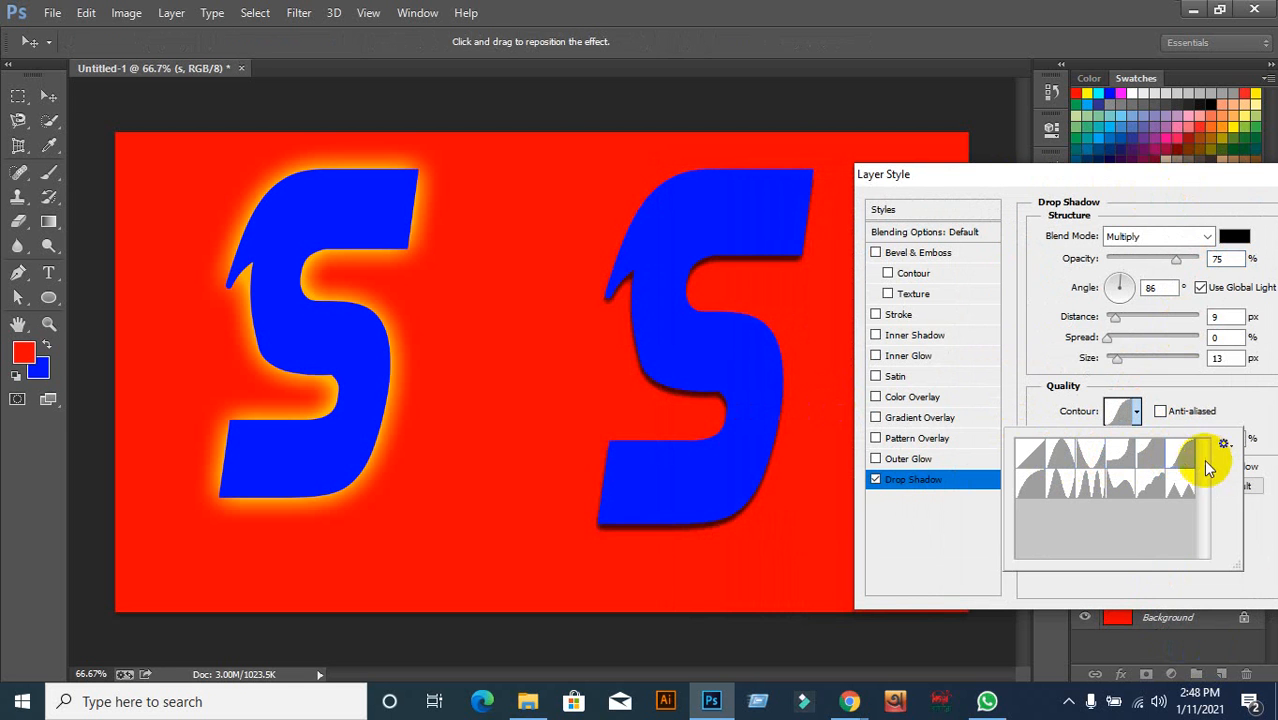
{"action": "left_click", "coordinate": [1176, 485]}
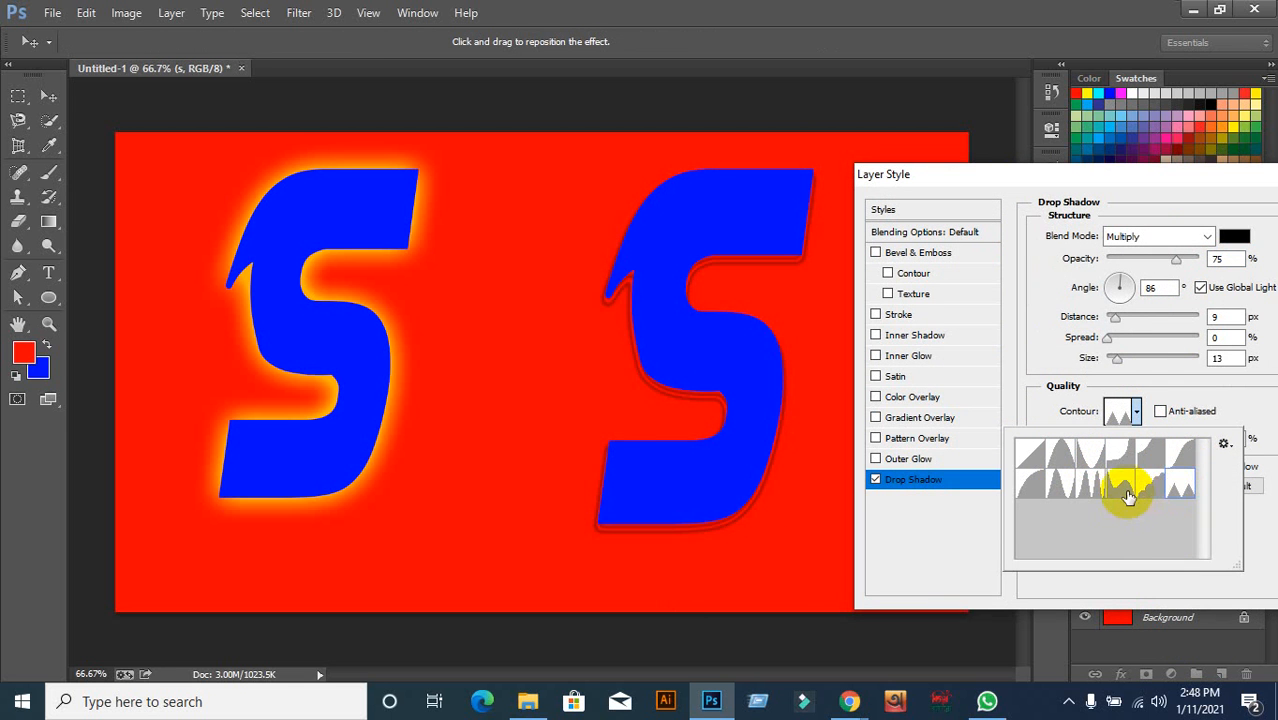
{"action": "left_click", "coordinate": [1127, 495]}
{"action": "left_click", "coordinate": [1082, 487]}
{"action": "left_click", "coordinate": [1045, 490]}
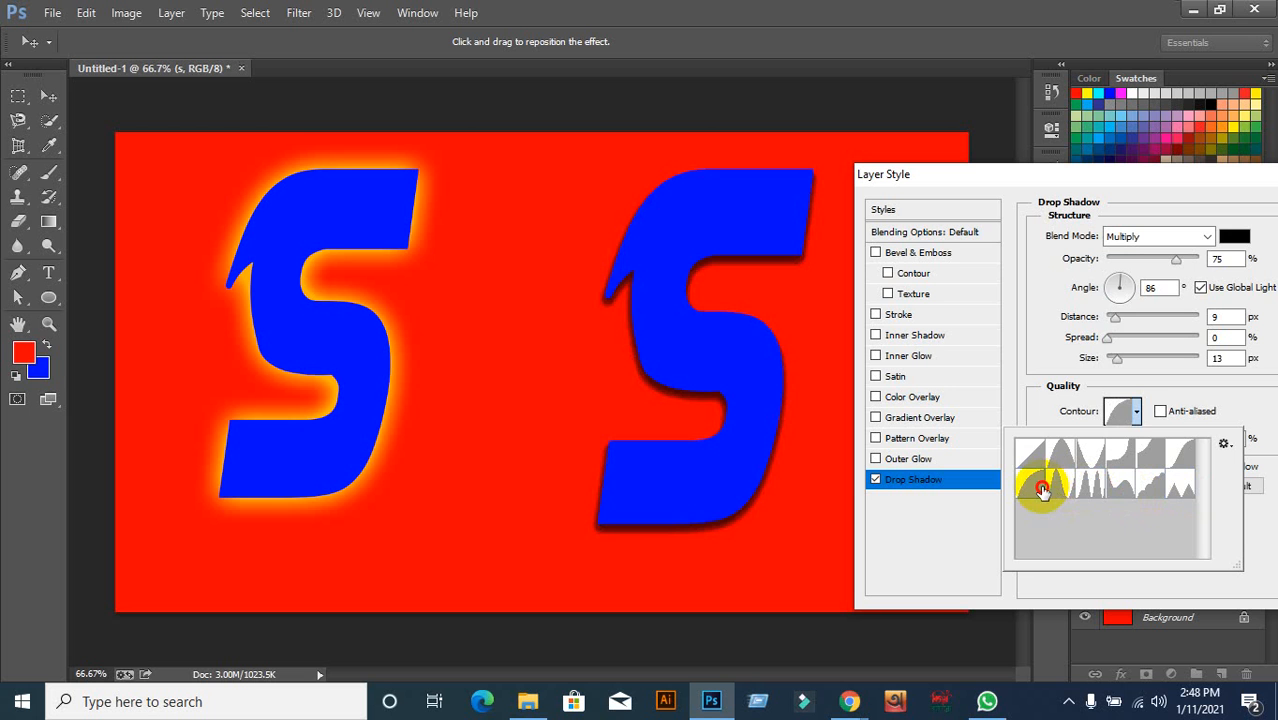
{"action": "left_click", "coordinate": [1030, 456]}
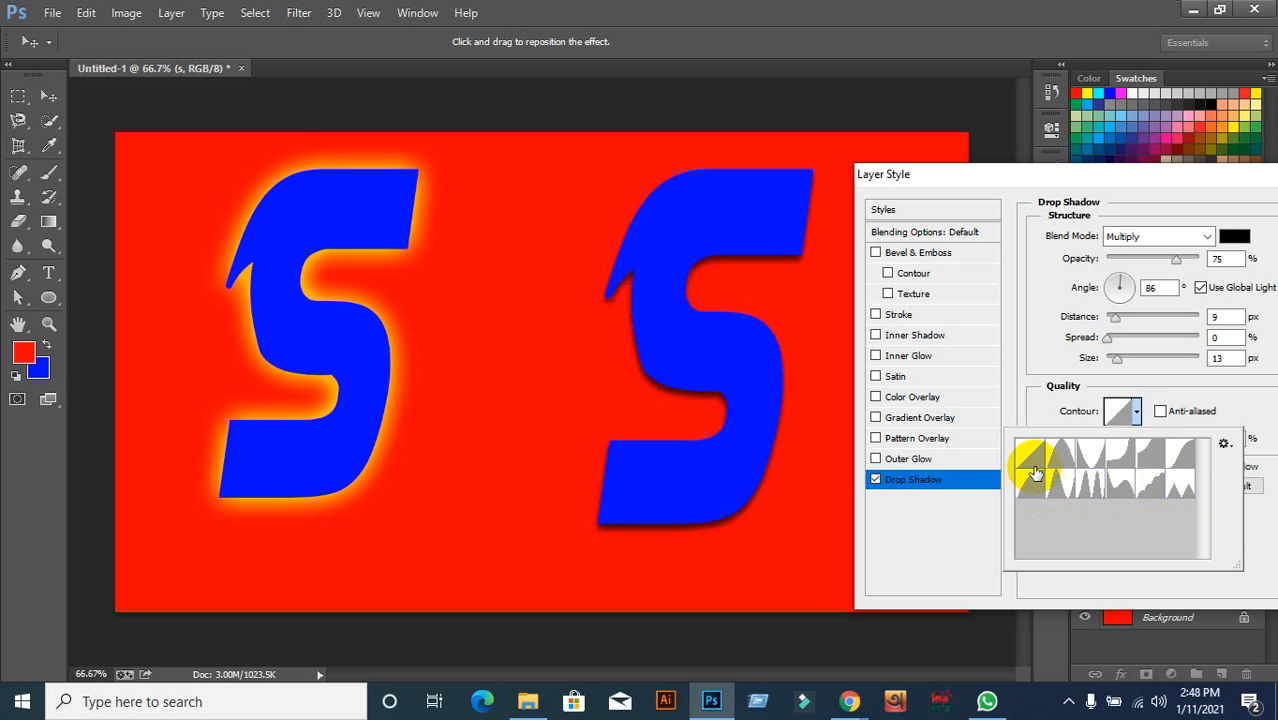
{"action": "left_click", "coordinate": [1136, 412]}
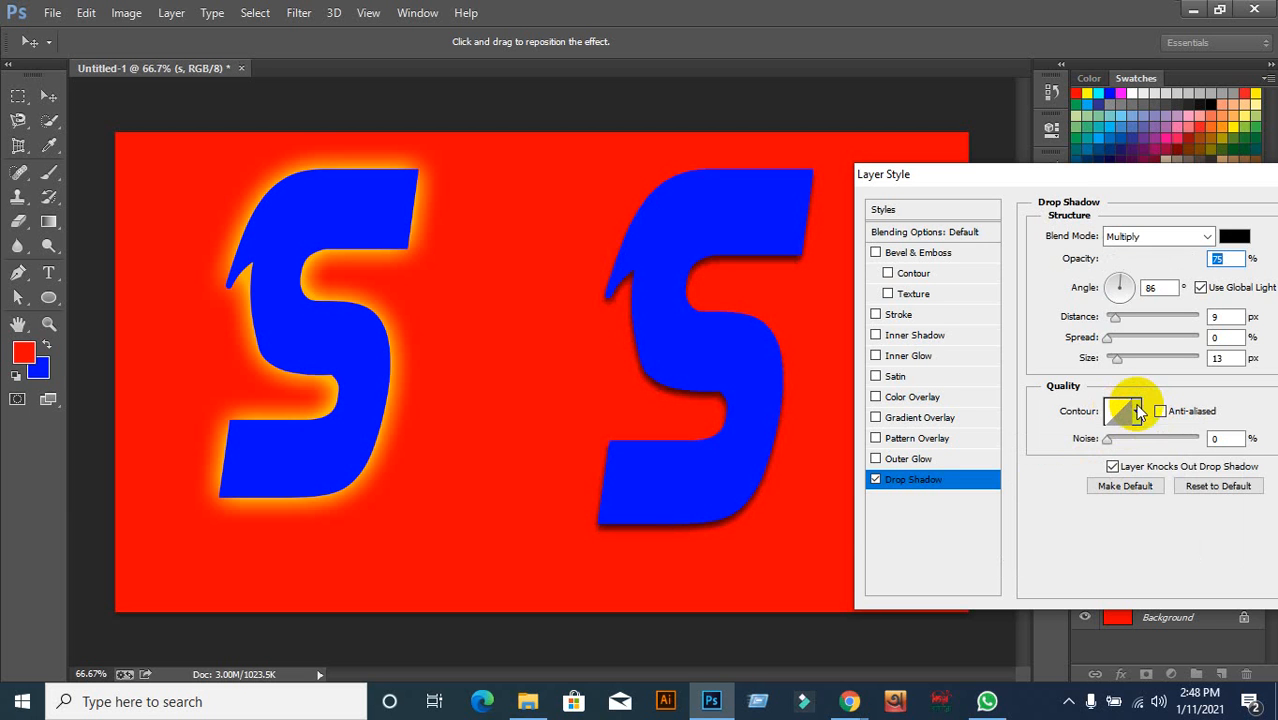
Open the Contour Editor for the drop shadow and try raising and lowering both end points of the mapping line
{"action": "left_click", "coordinate": [1120, 411]}
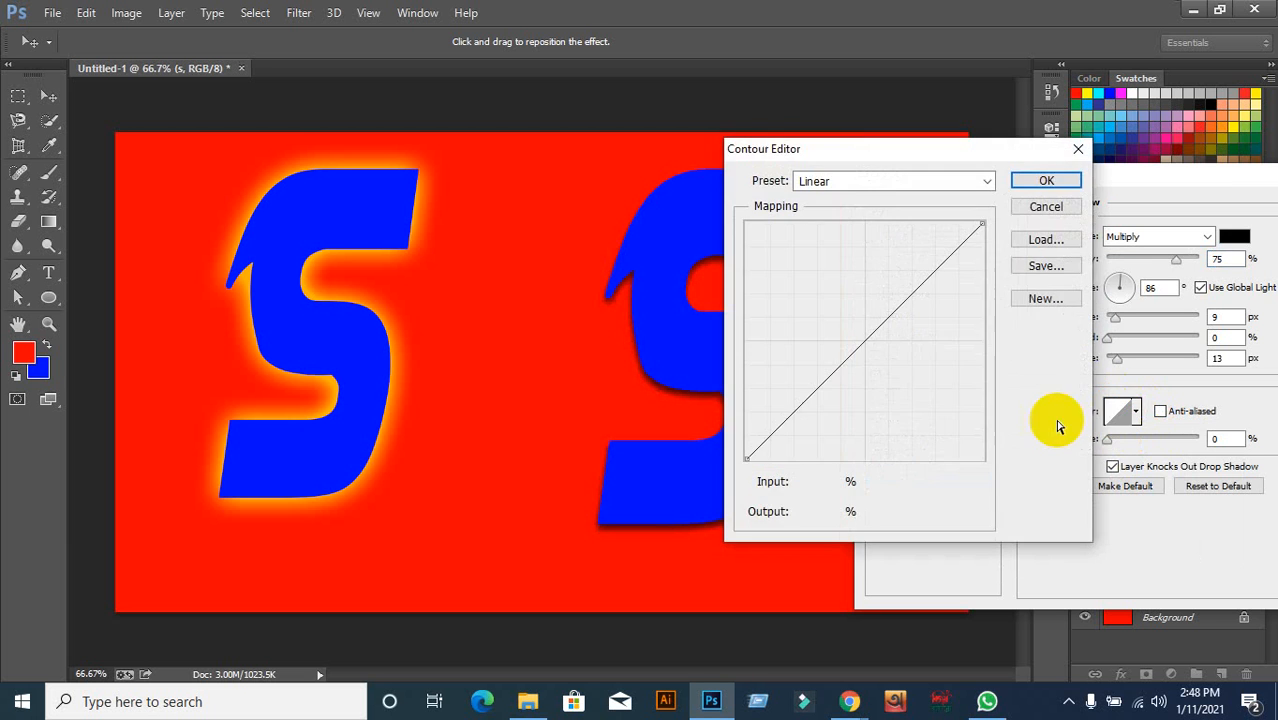
{"action": "left_click_drag", "start_coordinate": [865, 147], "coordinate": [965, 145]}
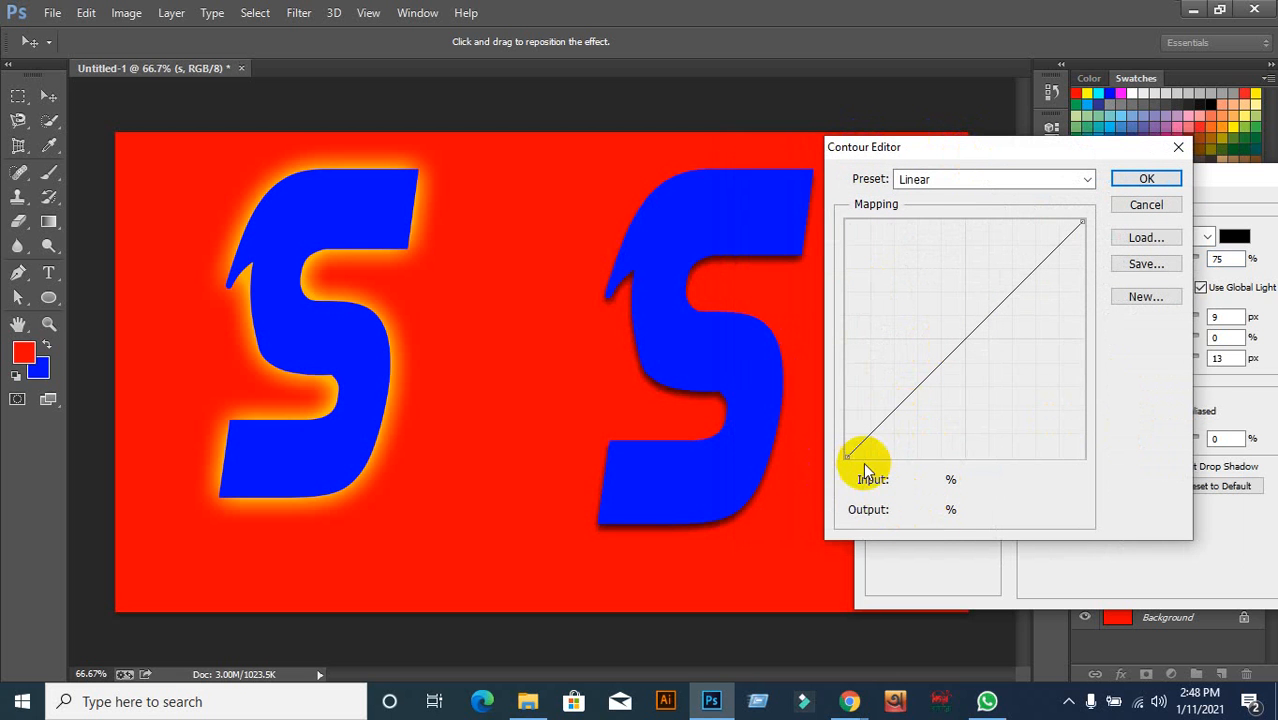
{"action": "left_click", "coordinate": [1085, 182]}
{"action": "left_click", "coordinate": [1085, 183]}
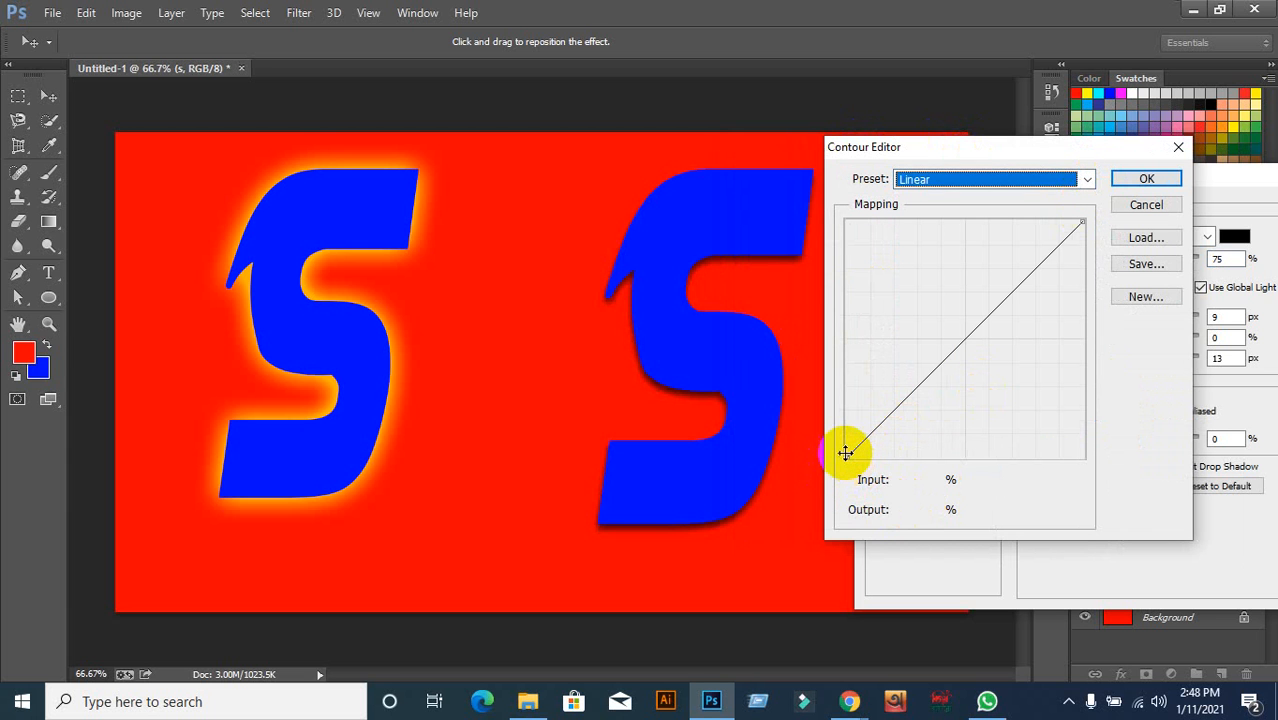
{"action": "left_click_drag", "start_coordinate": [847, 448], "coordinate": [793, 148]}
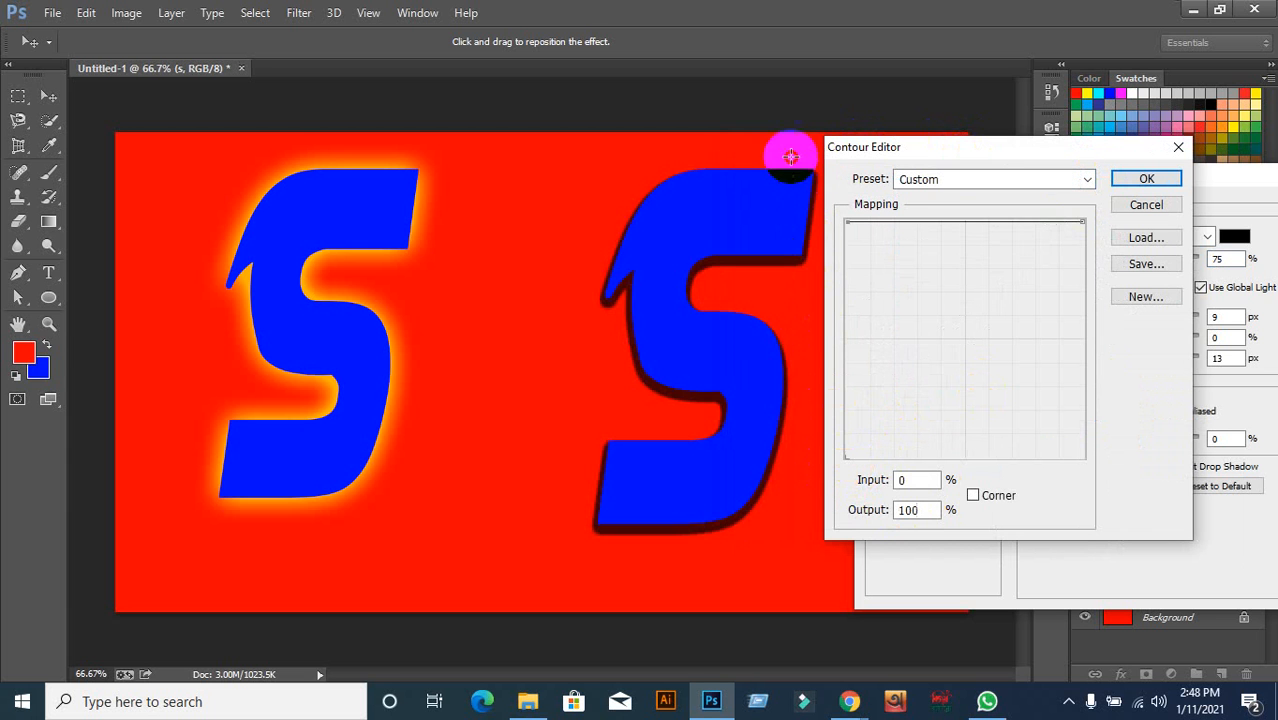
{"action": "left_click", "coordinate": [1083, 180]}
{"action": "left_click", "coordinate": [1083, 180]}
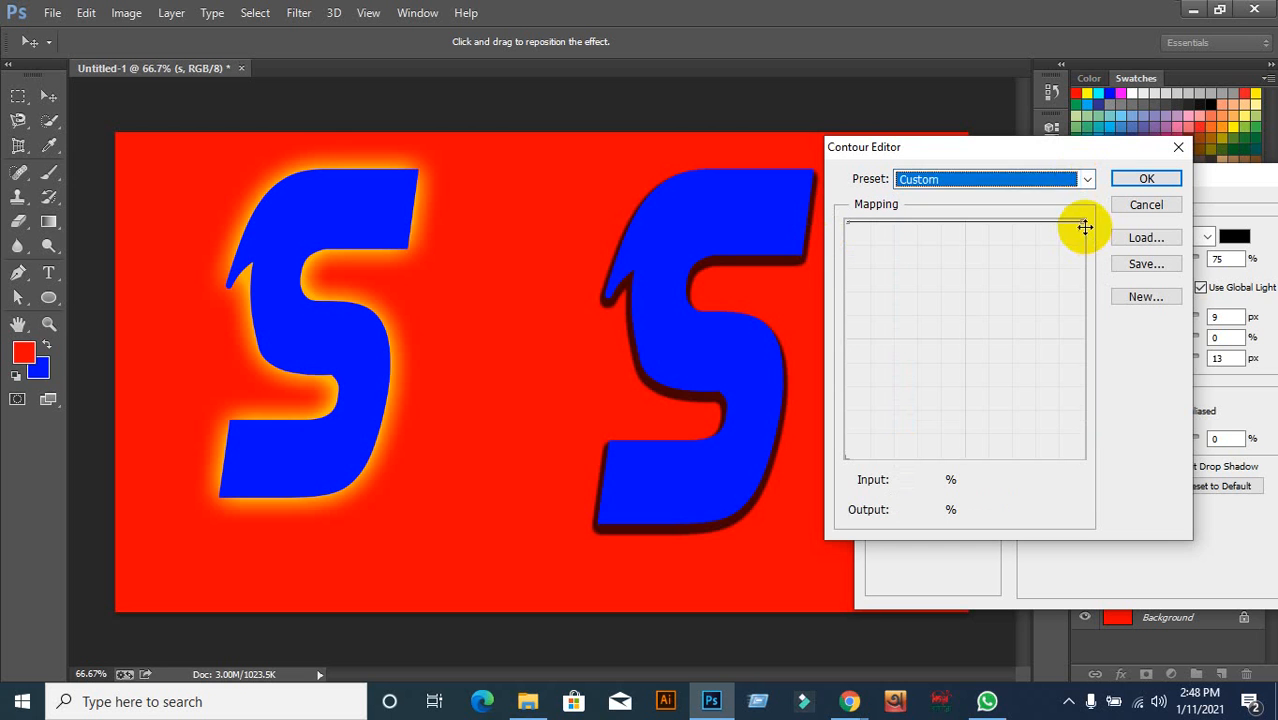
{"action": "left_click_drag", "start_coordinate": [1085, 221], "coordinate": [1118, 207]}
{"action": "left_click_drag", "start_coordinate": [848, 224], "coordinate": [827, 531]}
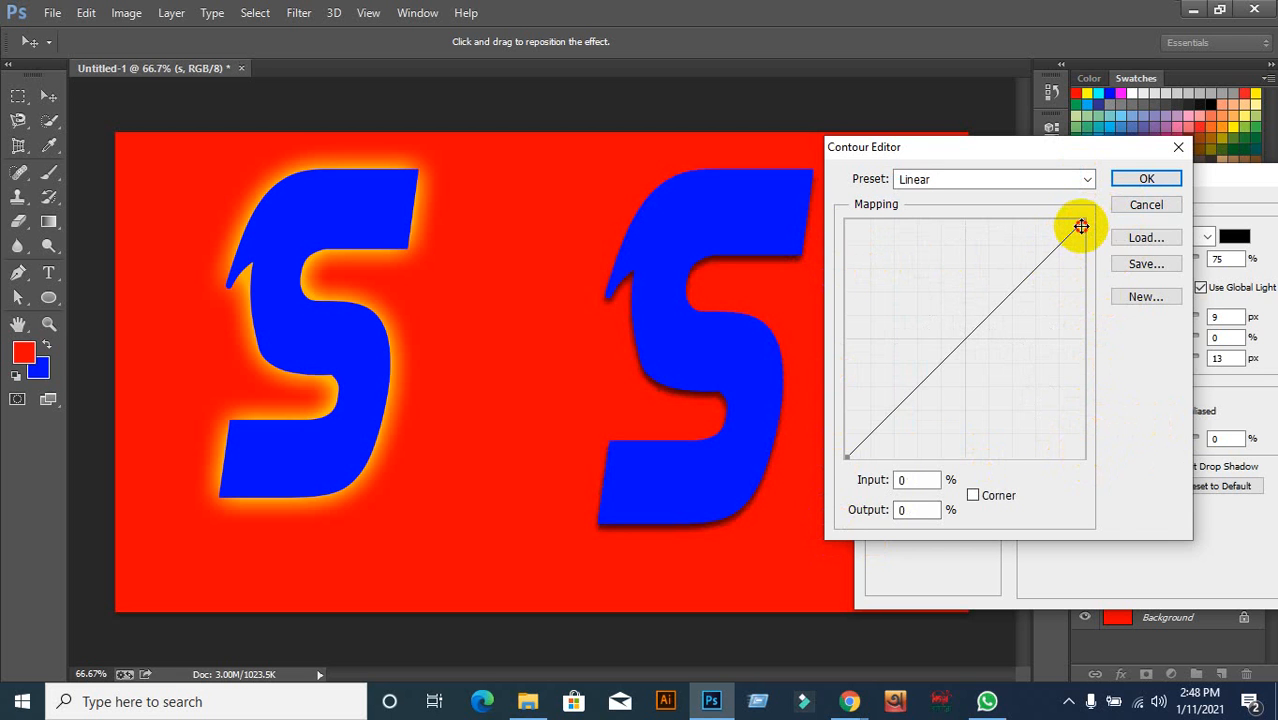
{"action": "left_click_drag", "start_coordinate": [1079, 222], "coordinate": [1101, 543]}
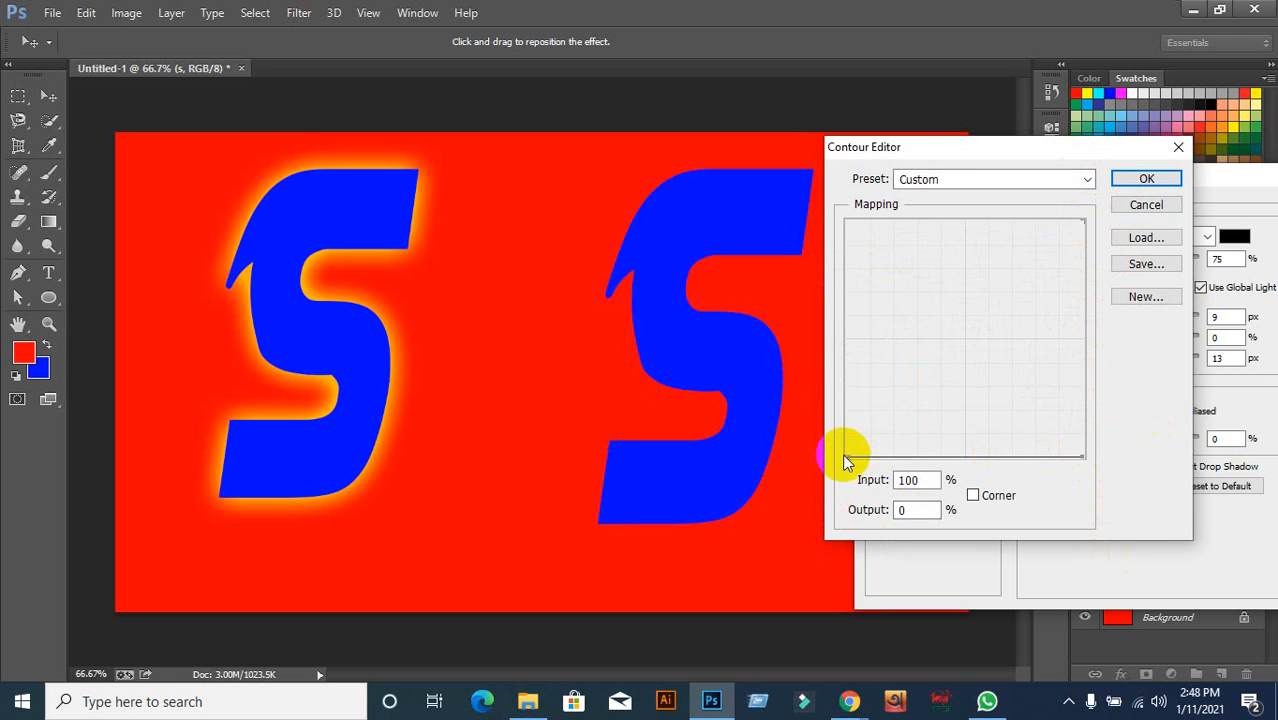
{"action": "left_click_drag", "start_coordinate": [847, 457], "coordinate": [836, 210]}
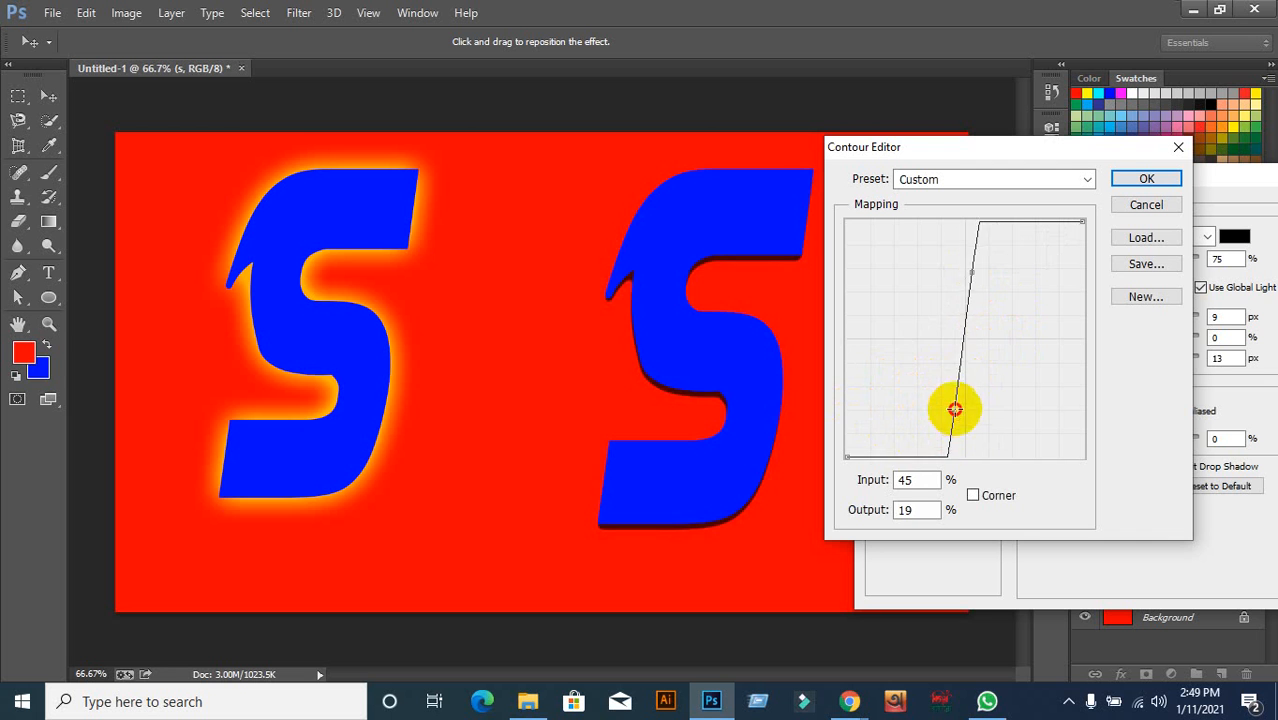
Try bending the contour mapping curve into a wave with several intermediate points, and cancel the Contour Editor
{"action": "left_click_drag", "start_coordinate": [955, 409], "coordinate": [924, 354]}
{"action": "left_click_drag", "start_coordinate": [979, 271], "coordinate": [1018, 433]}
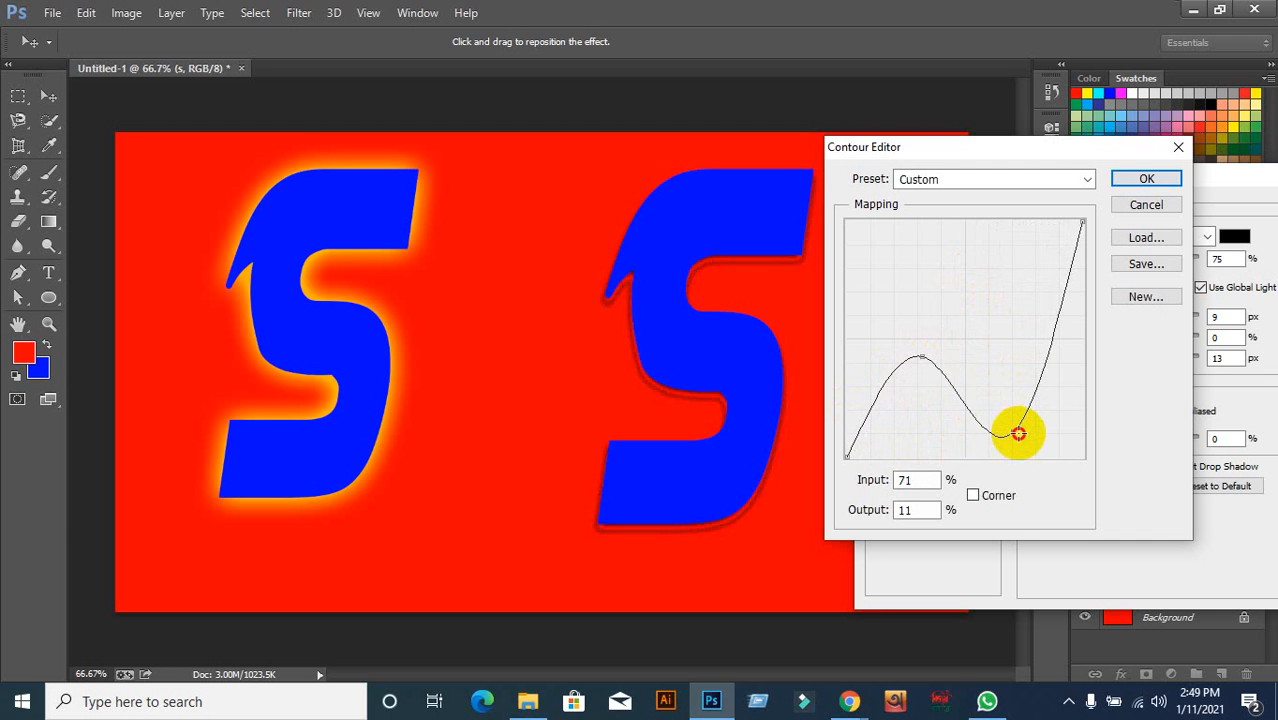
{"action": "mouse_move", "coordinate": [921, 360]}
{"action": "left_mouse_down"}
{"action": "mouse_move", "coordinate": [917, 408]}
{"action": "mouse_move", "coordinate": [912, 338]}
{"action": "left_mouse_up"}
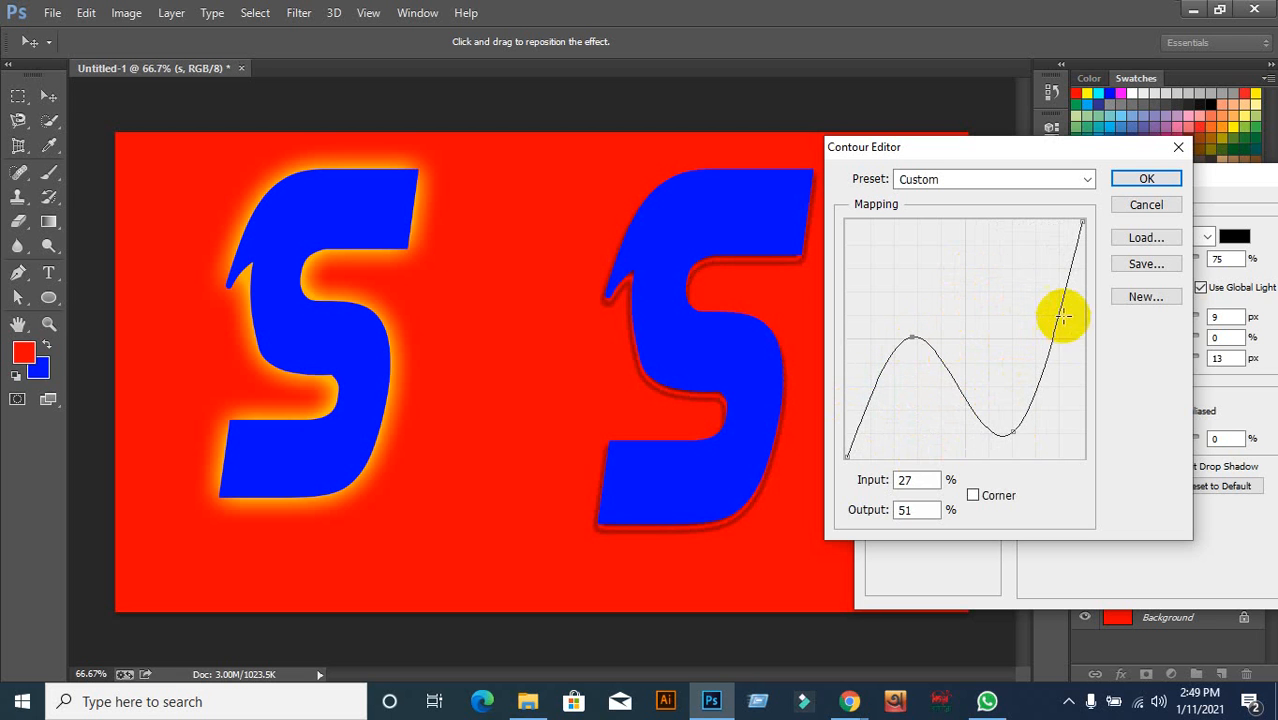
{"action": "left_click", "coordinate": [993, 278]}
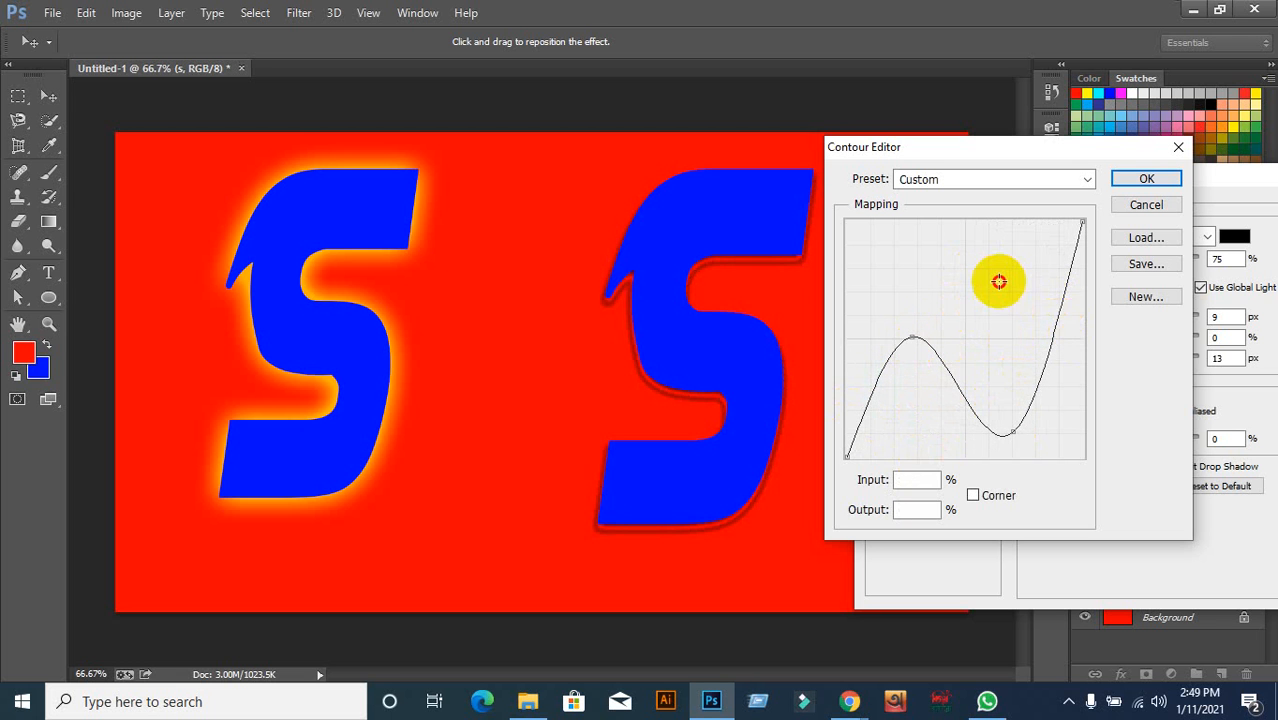
{"action": "left_click_drag", "start_coordinate": [1052, 344], "coordinate": [1025, 313]}
{"action": "left_click", "coordinate": [1048, 355]}
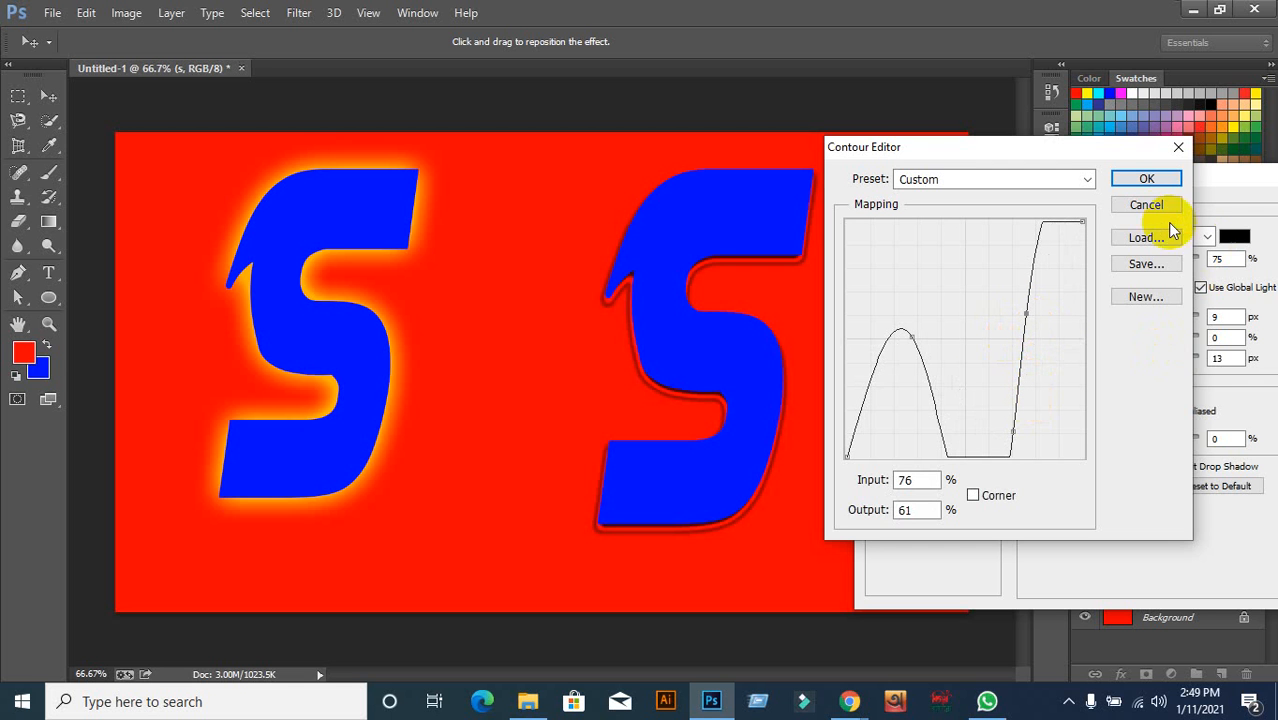
{"action": "left_click", "coordinate": [1147, 207]}
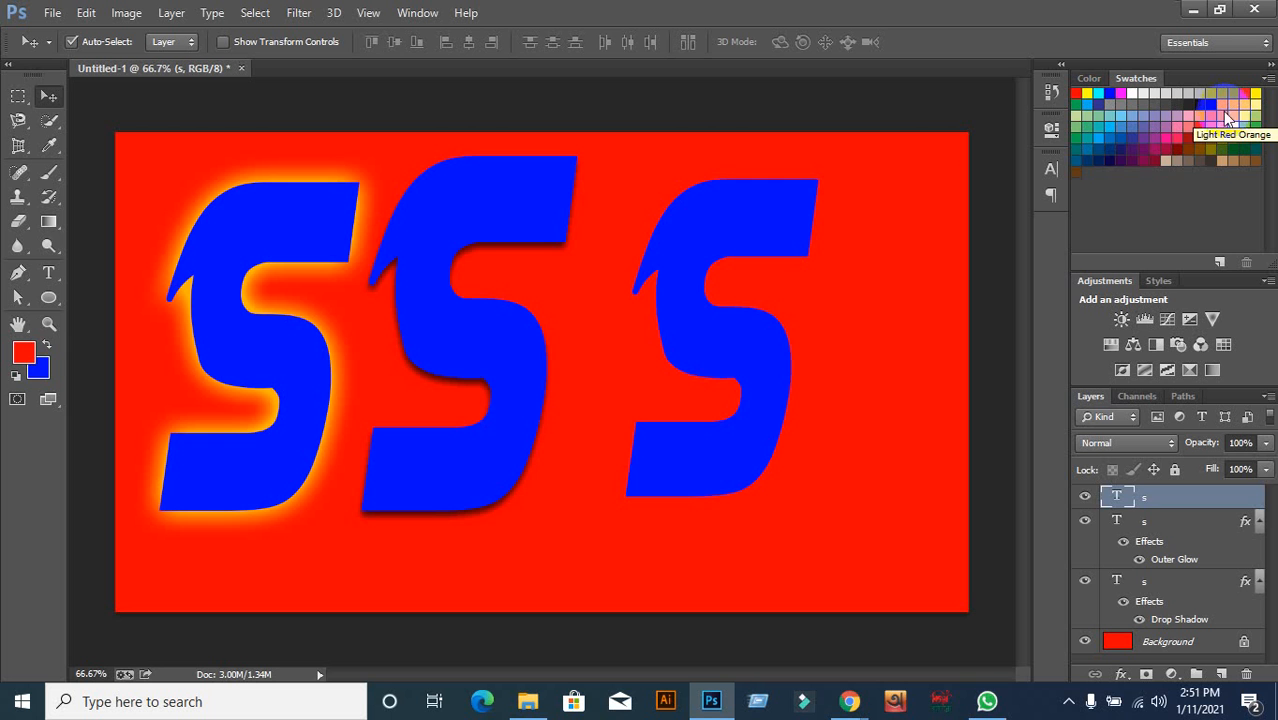
Move the shadowed middle S and the plain third S slightly down and to the left on the canvas
{"action": "left_click_drag", "start_coordinate": [456, 362], "coordinate": [441, 370]}
{"action": "left_click", "coordinate": [700, 348]}
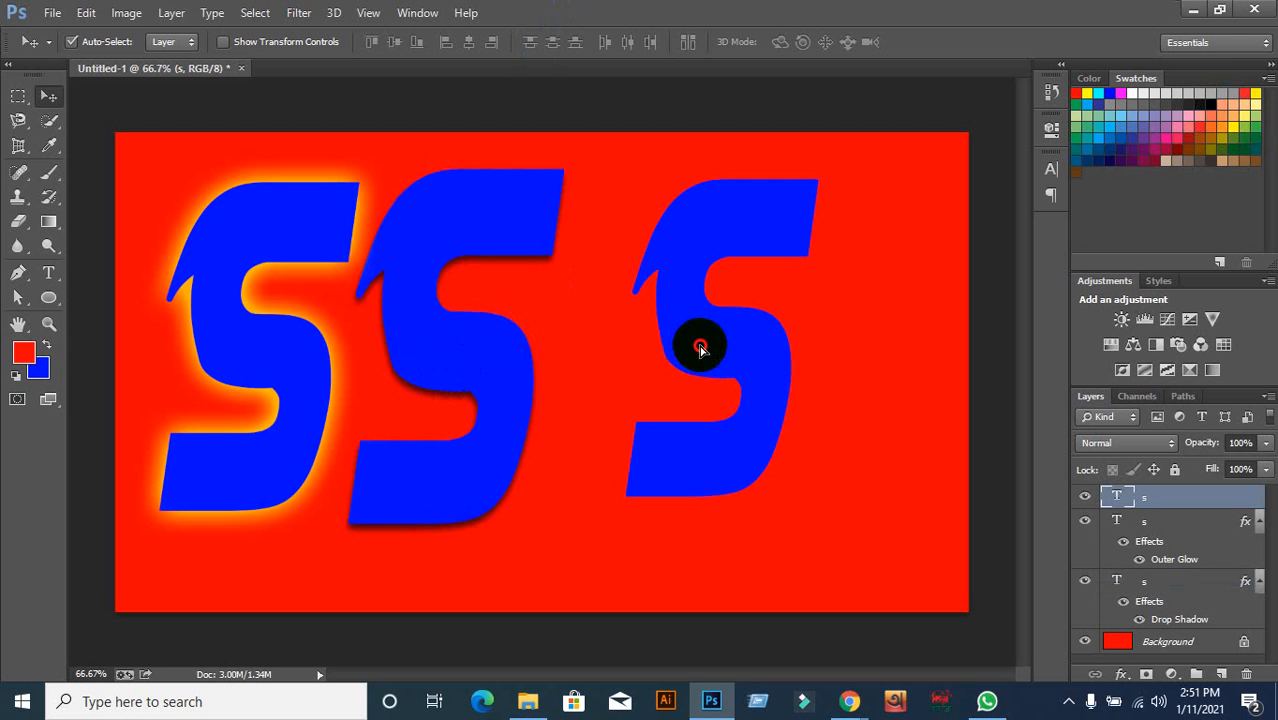
{"action": "left_click_drag", "start_coordinate": [700, 346], "coordinate": [687, 366]}
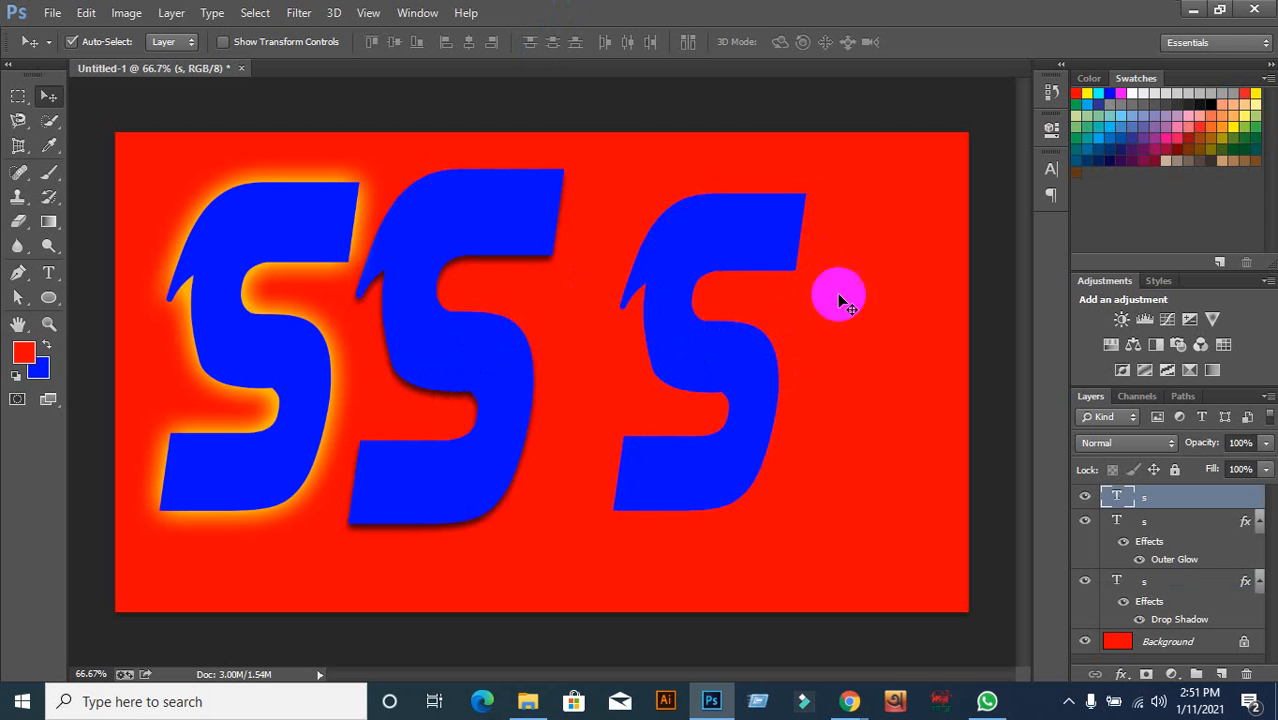
{"action": "double_click", "coordinate": [1234, 502]}
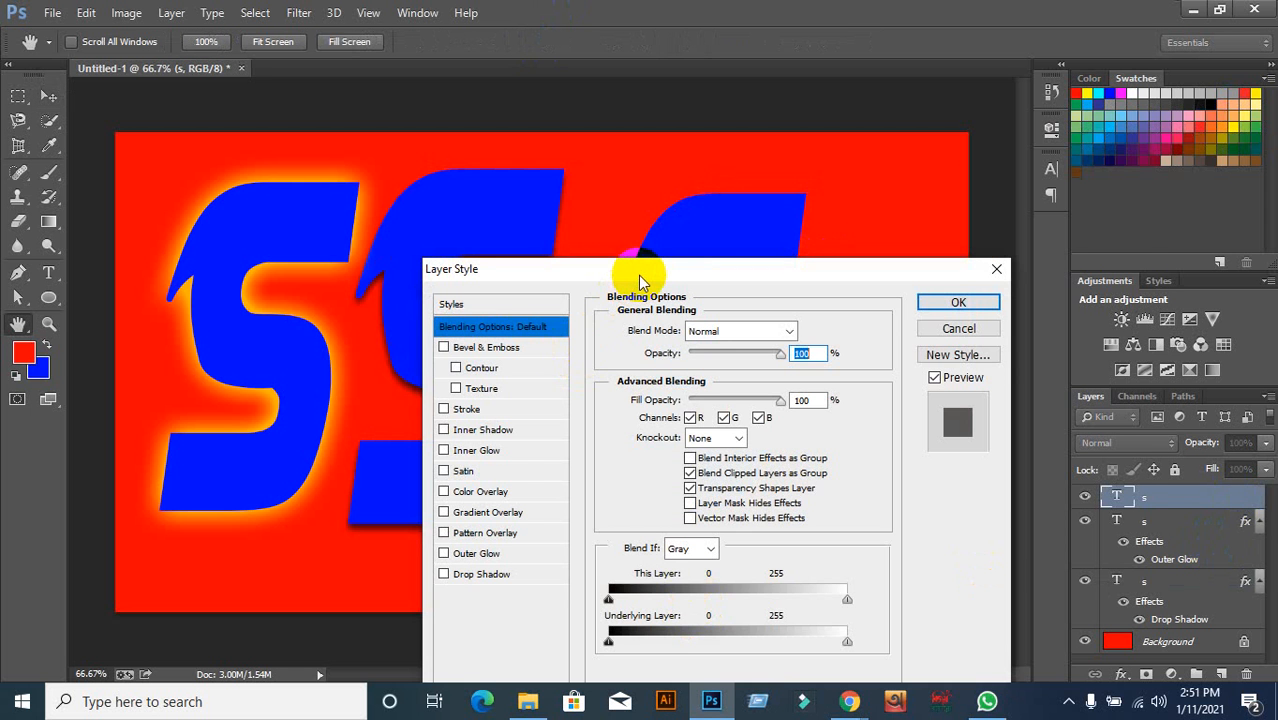
{"action": "left_click_drag", "start_coordinate": [640, 278], "coordinate": [772, 168]}
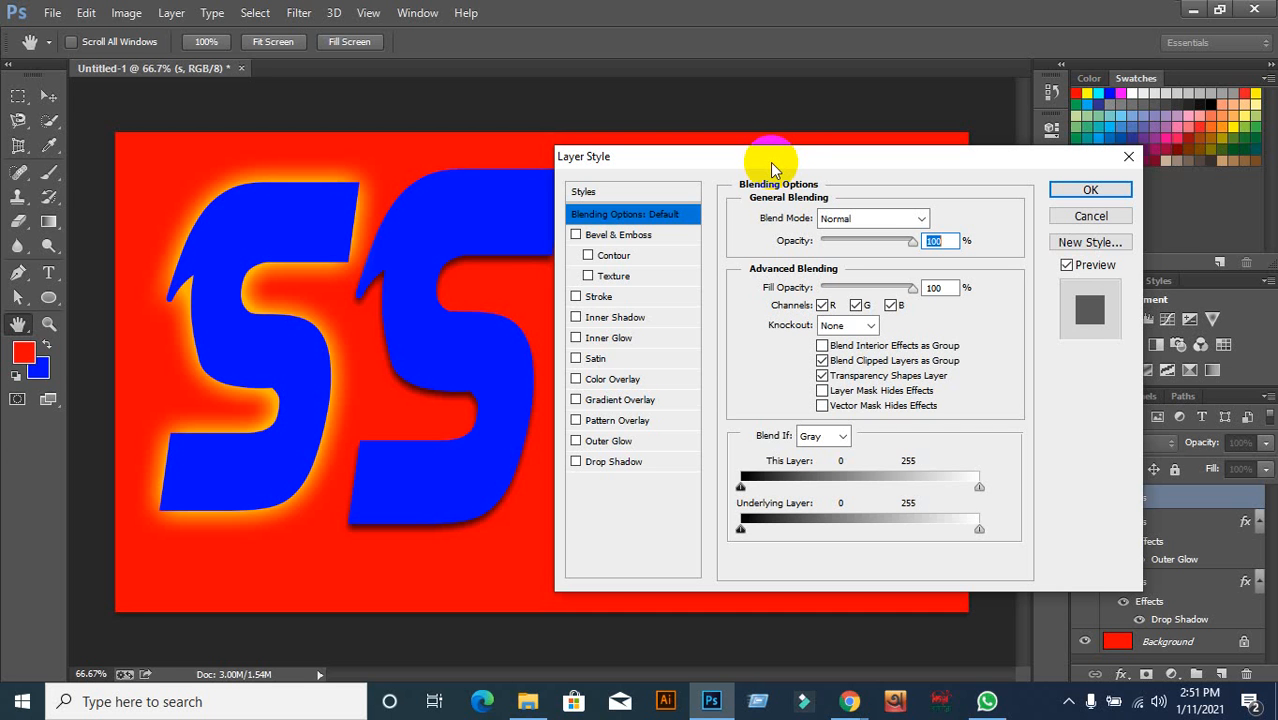
{"action": "left_click", "coordinate": [1092, 217]}
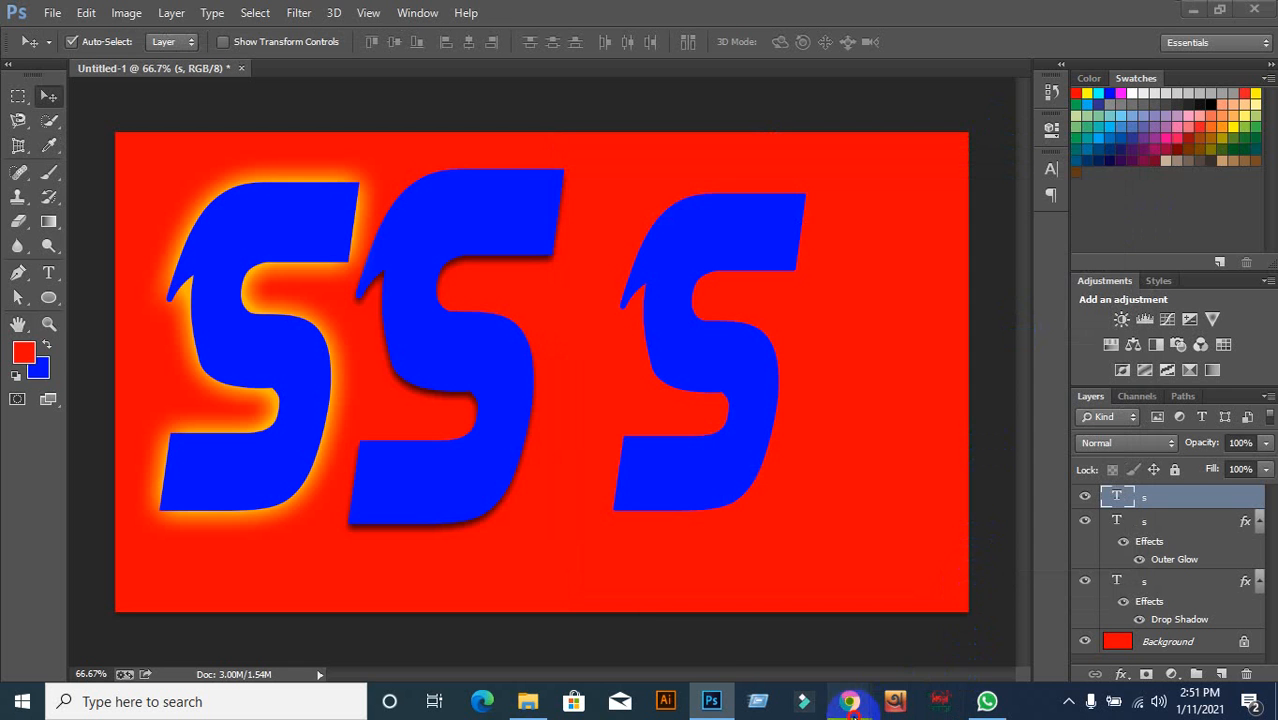
Switch to the Google Meet window to check the presenting options and participants, and return to Photoshop
{"action": "left_click", "coordinate": [740, 610]}
{"action": "left_click", "coordinate": [1203, 655]}
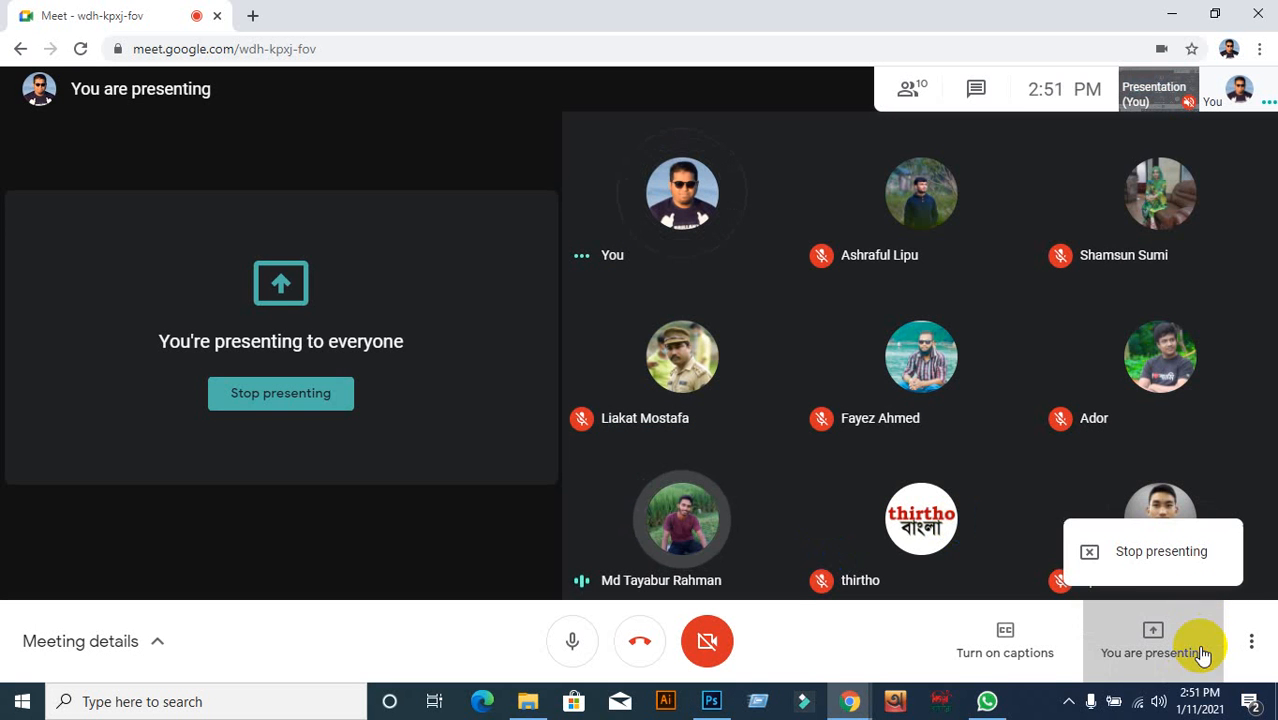
{"action": "left_click", "coordinate": [1043, 525]}
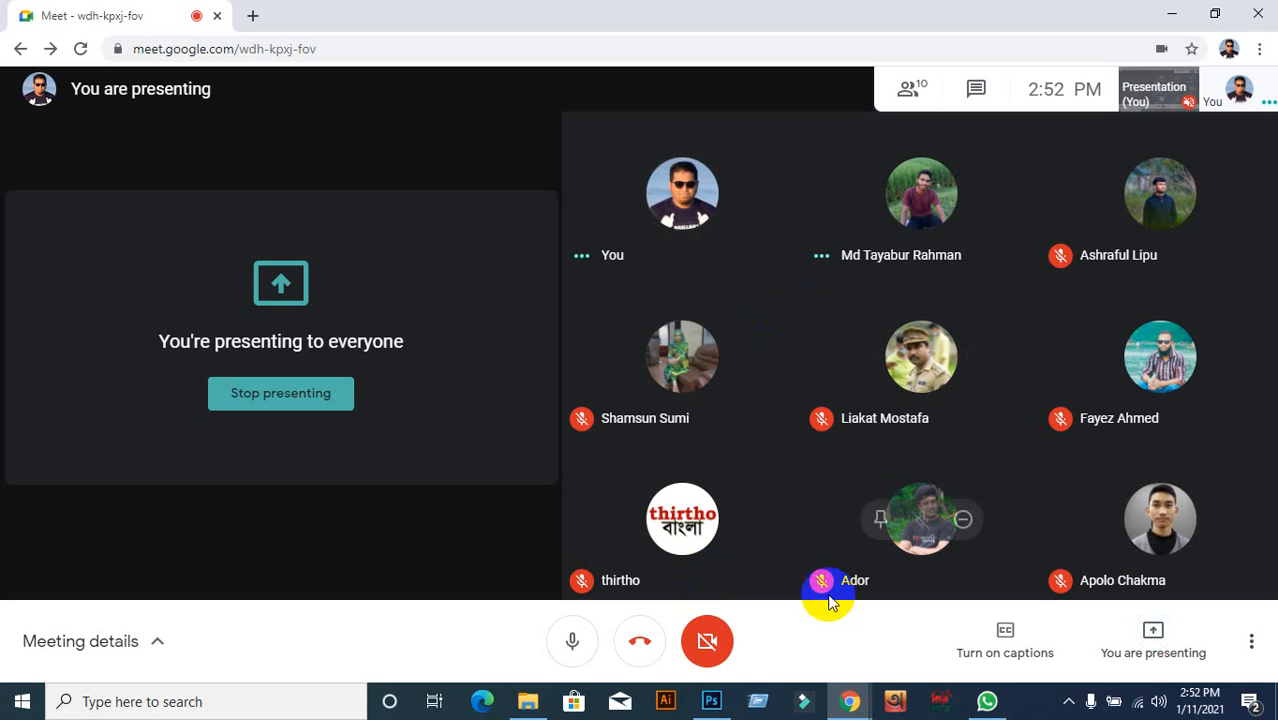
{"action": "left_click", "coordinate": [711, 701]}
Move the third S slightly down and enable Pattern Overlay in its layer style
{"action": "mouse_move", "coordinate": [660, 465]}
{"action": "left_mouse_down"}
{"action": "mouse_move", "coordinate": [672, 478]}
{"action": "mouse_move", "coordinate": [657, 477]}
{"action": "left_mouse_up"}
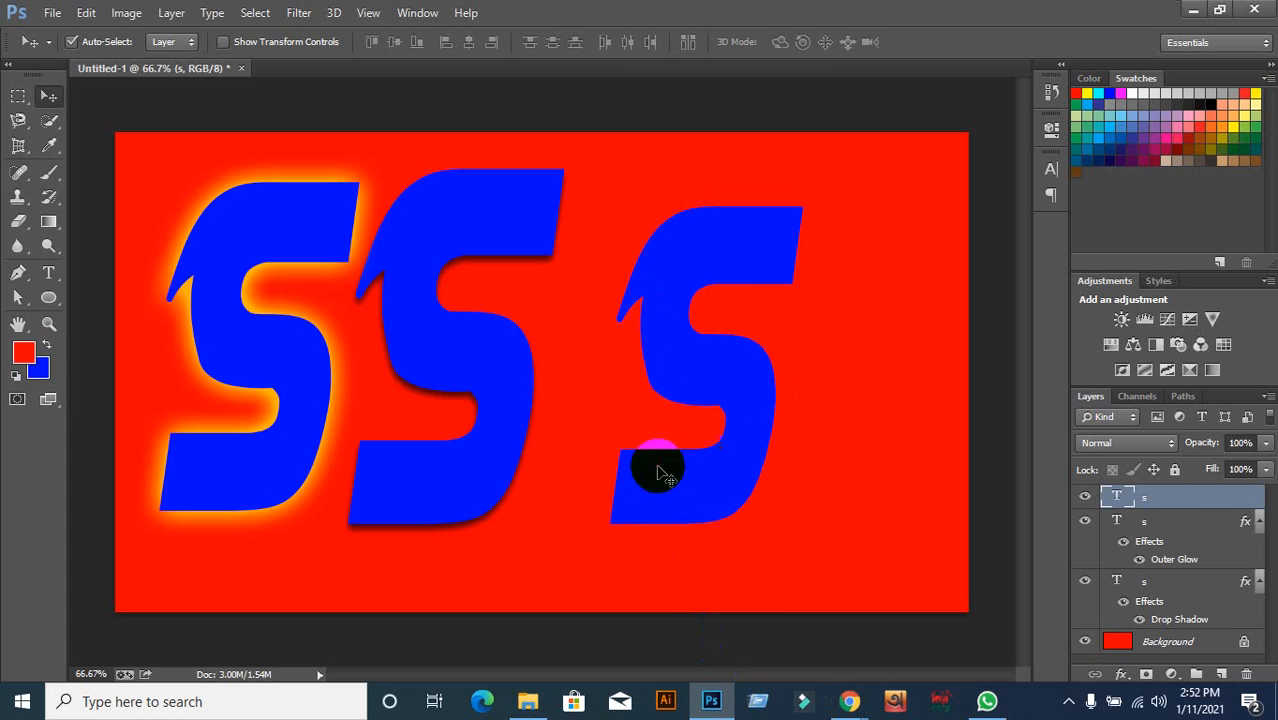
{"action": "double_click", "coordinate": [1205, 497]}
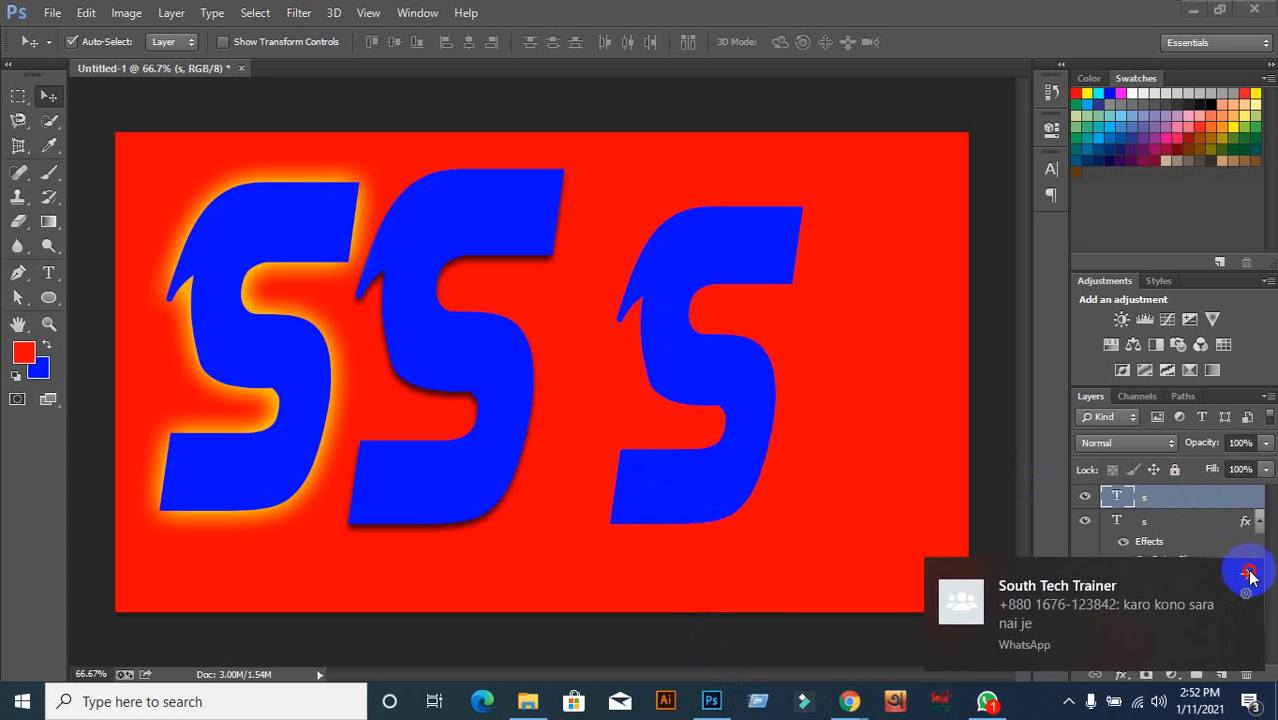
{"action": "left_click", "coordinate": [866, 343]}
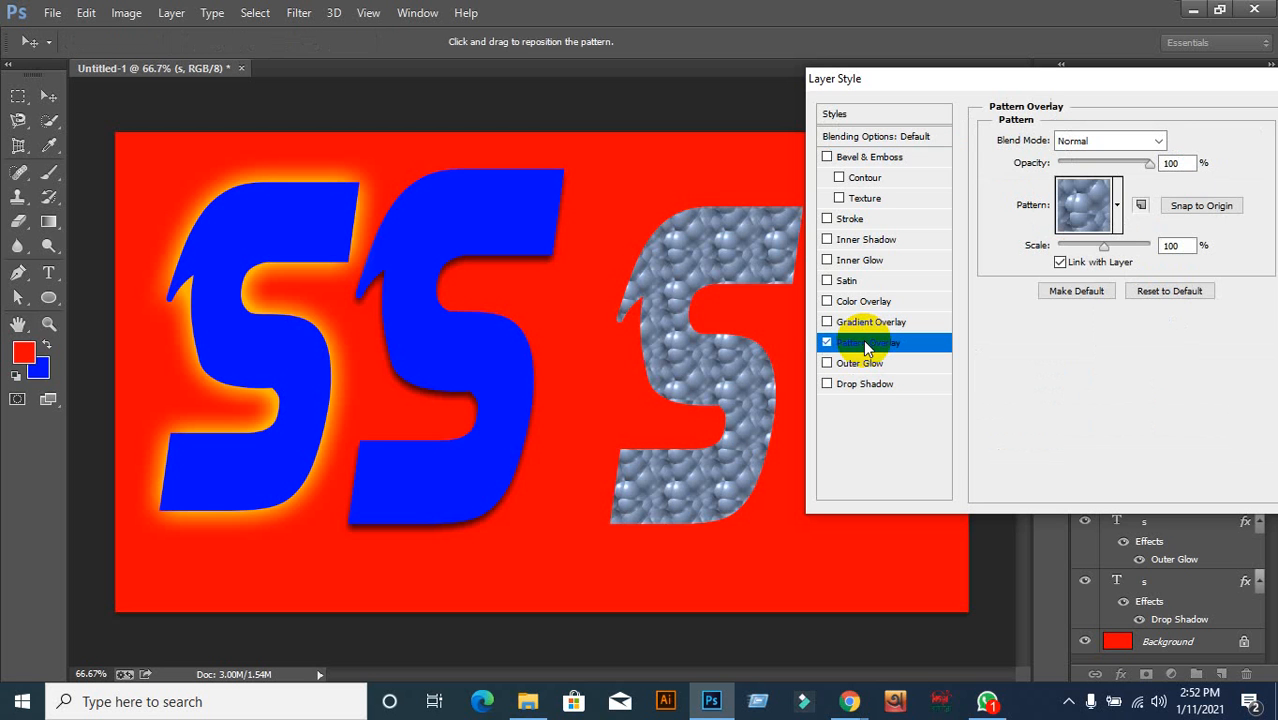
Try the green grass-like pattern and the adjacent grey stone-like pattern as the third letter's overlay
{"action": "left_click", "coordinate": [1117, 205]}
{"action": "left_click", "coordinate": [1115, 292]}
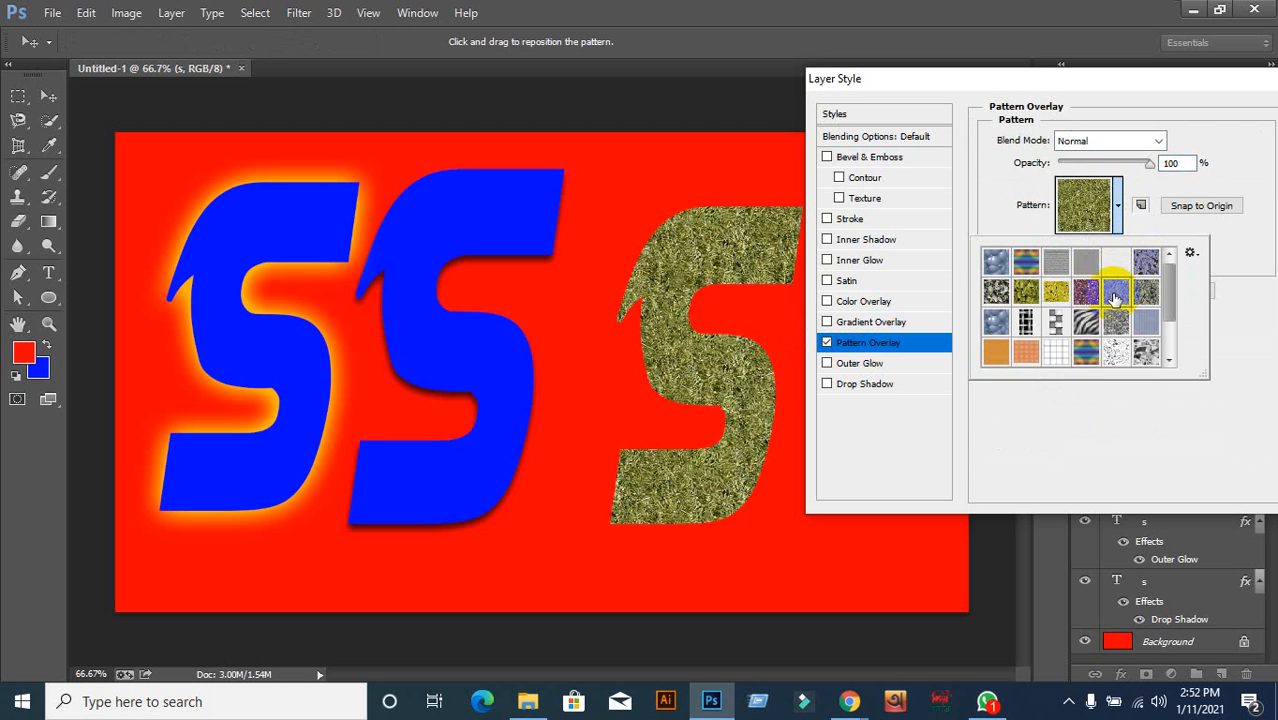
{"action": "left_click", "coordinate": [1119, 210]}
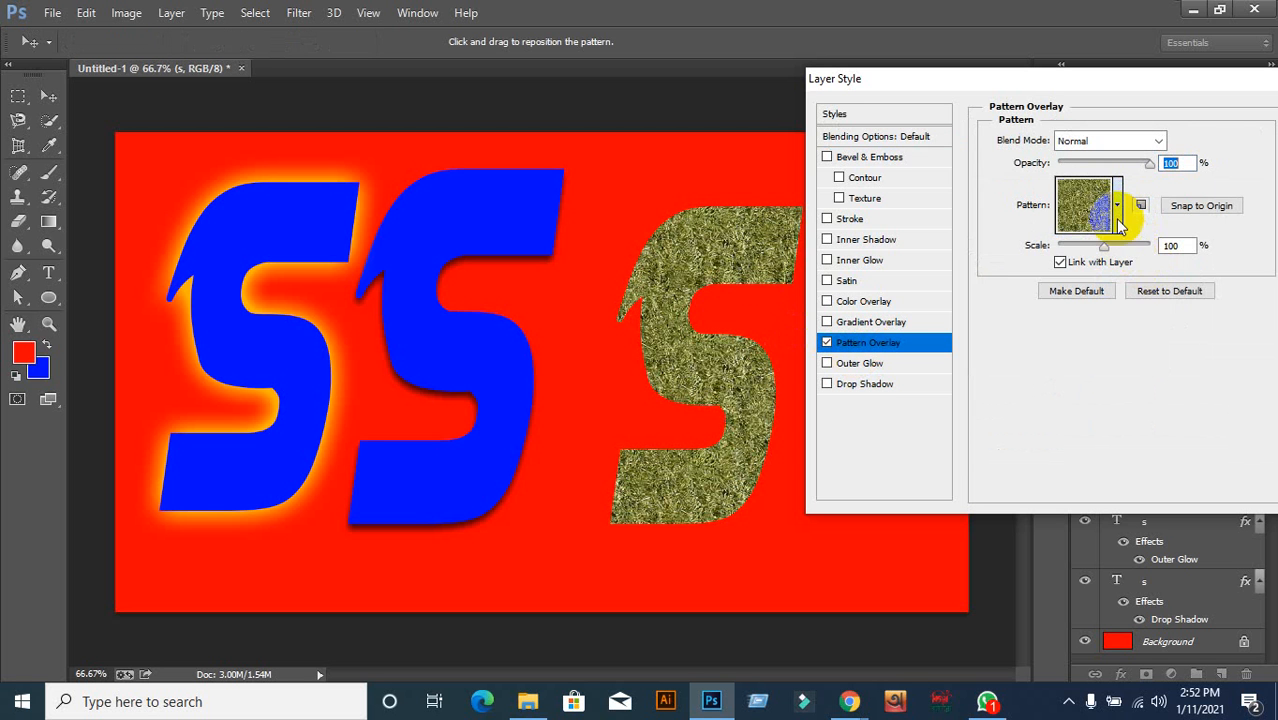
{"action": "left_click", "coordinate": [1117, 205]}
{"action": "left_click", "coordinate": [1146, 291]}
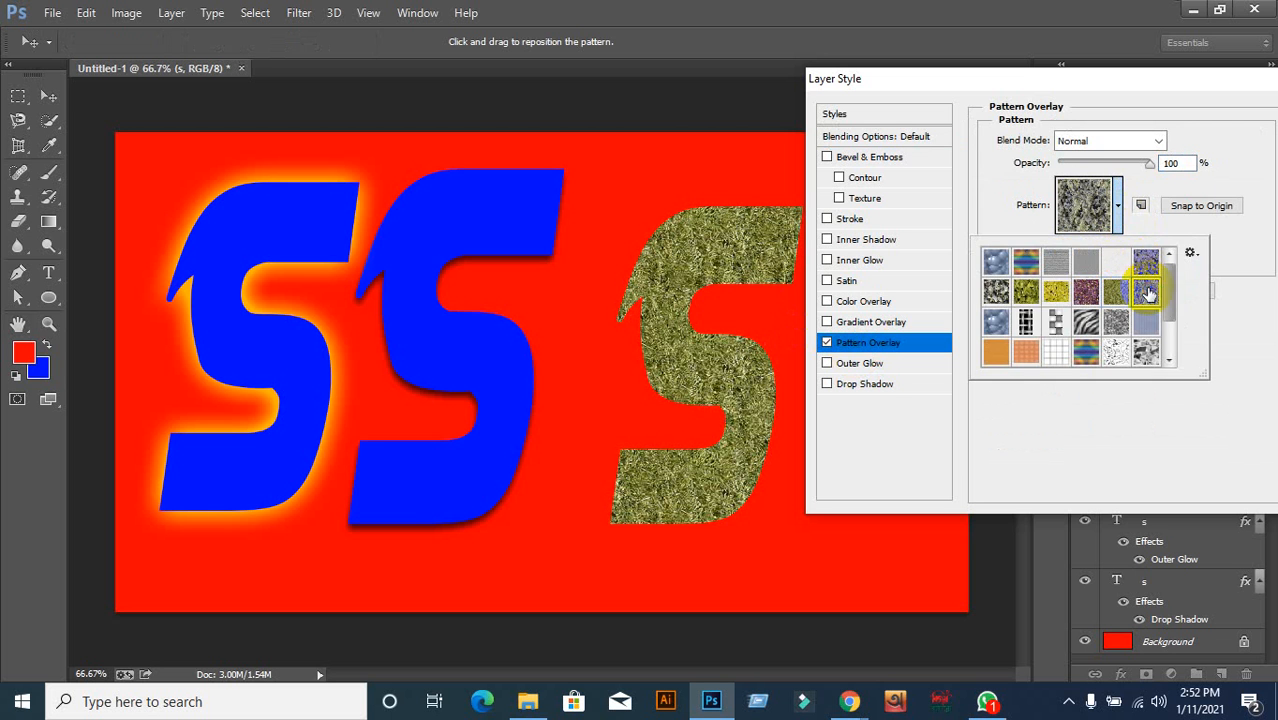
{"action": "left_click", "coordinate": [1118, 212]}
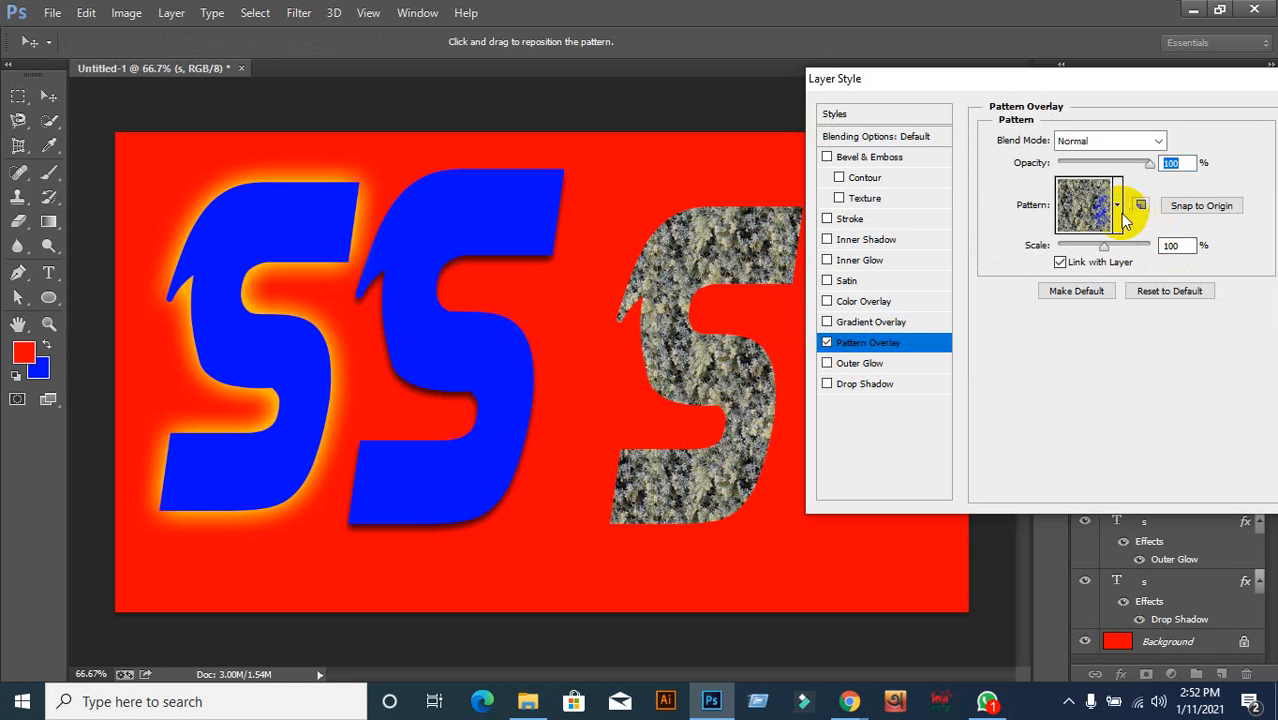
Append the Artist Surfaces pattern set to the patterns available for the overlay
{"action": "left_click", "coordinate": [1118, 207]}
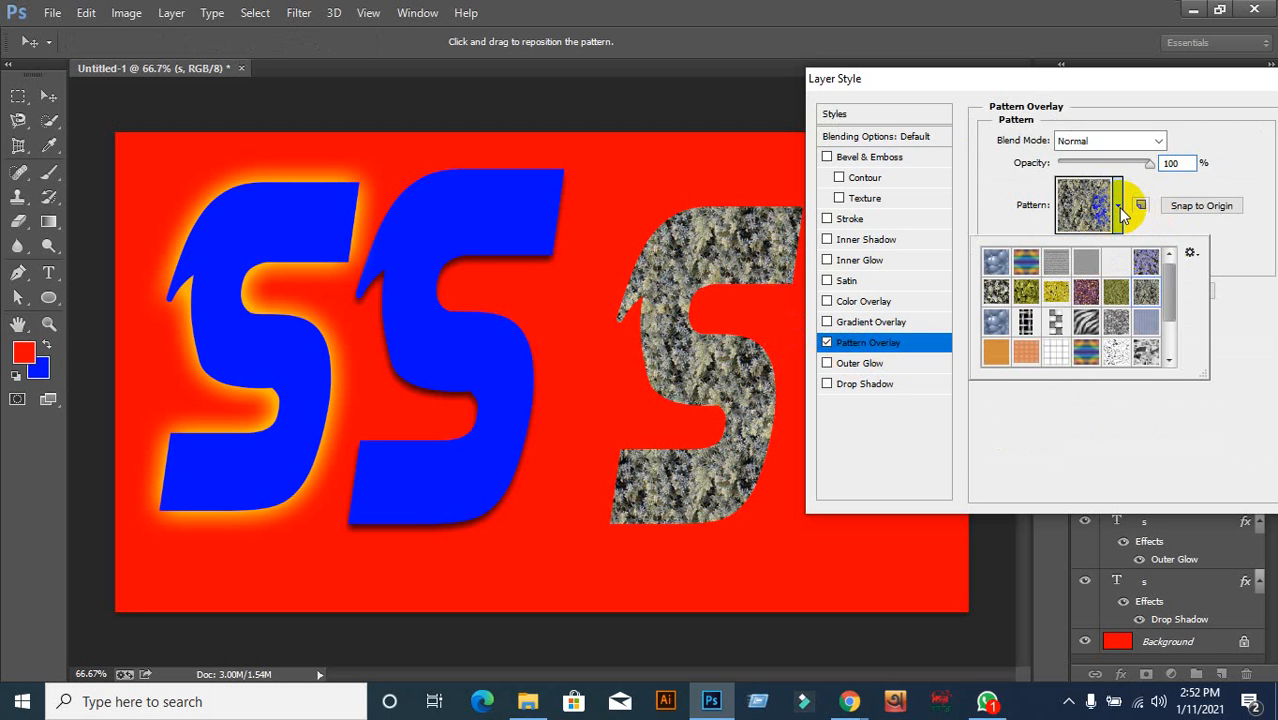
{"action": "left_click", "coordinate": [1195, 255]}
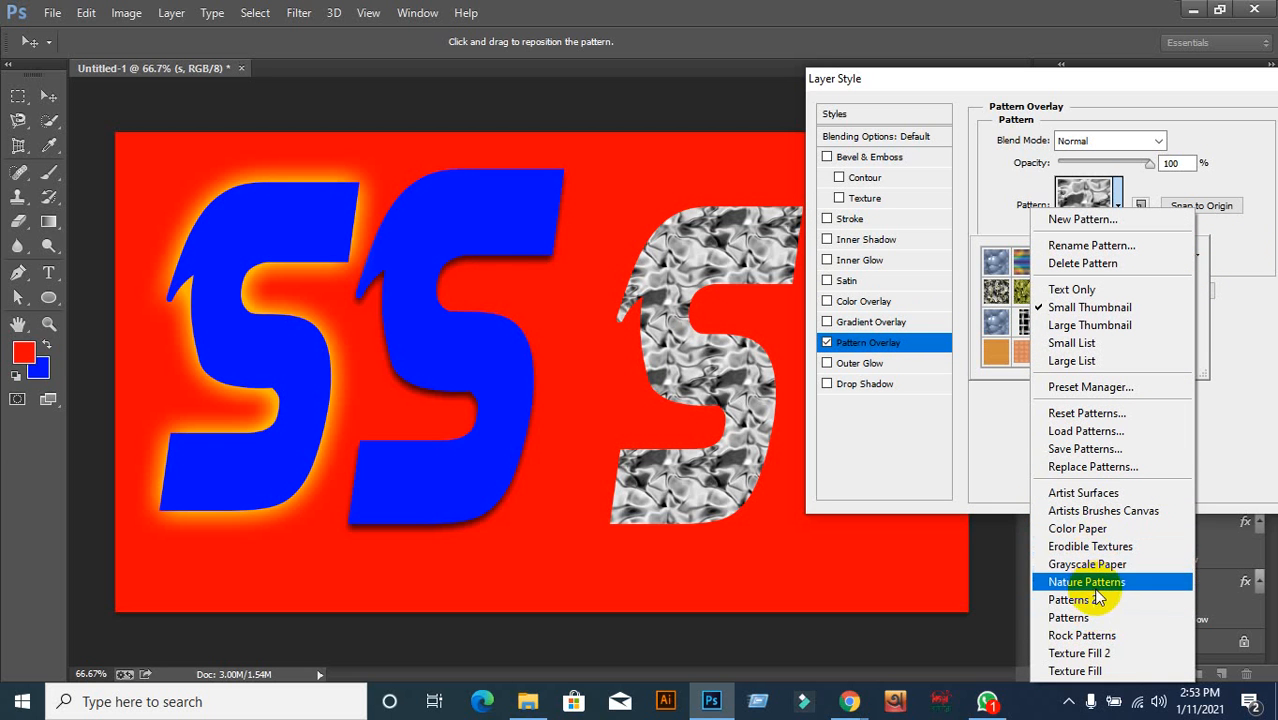
{"action": "left_click", "coordinate": [1093, 494]}
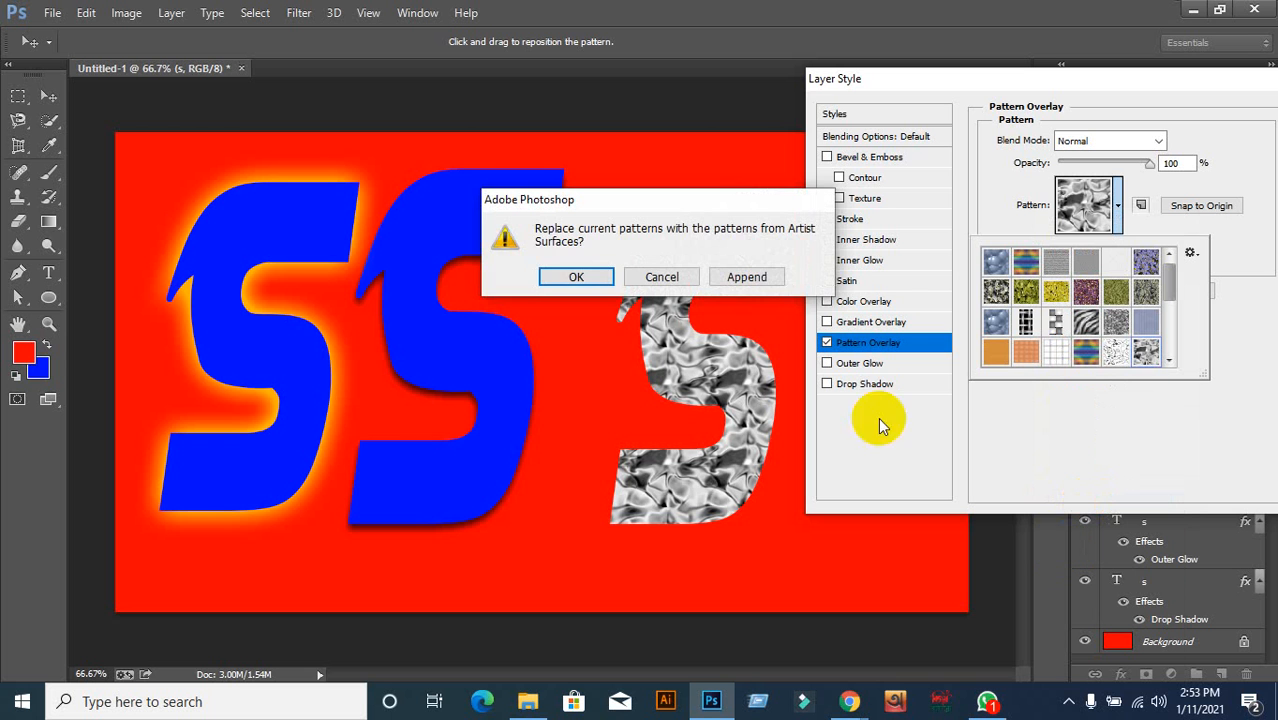
{"action": "left_click", "coordinate": [766, 280]}
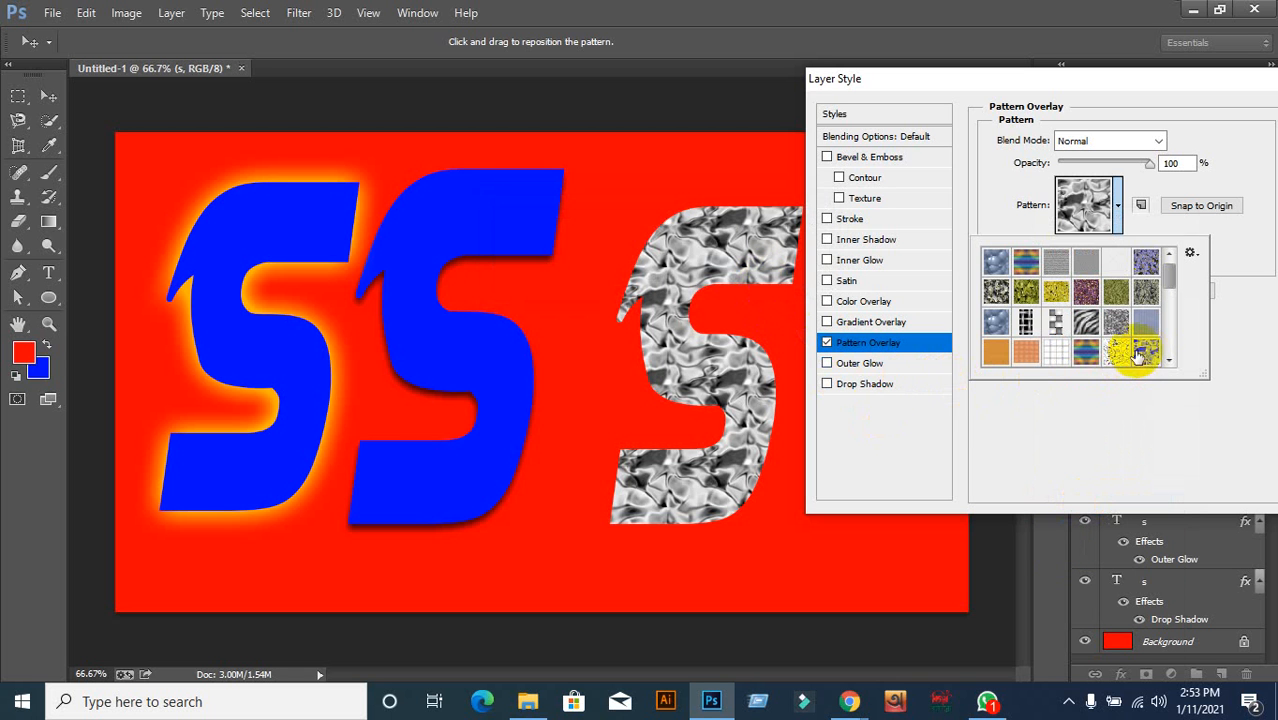
Apply a grey vertically streaked pattern from the end of the pattern collection to the third letter, and try the very last pattern
{"action": "scroll", "coordinate": [1118, 360], "scroll_direction": "down", "scroll_amount": 5}
{"action": "scroll", "coordinate": [1125, 356], "scroll_direction": "down", "scroll_amount": 3}
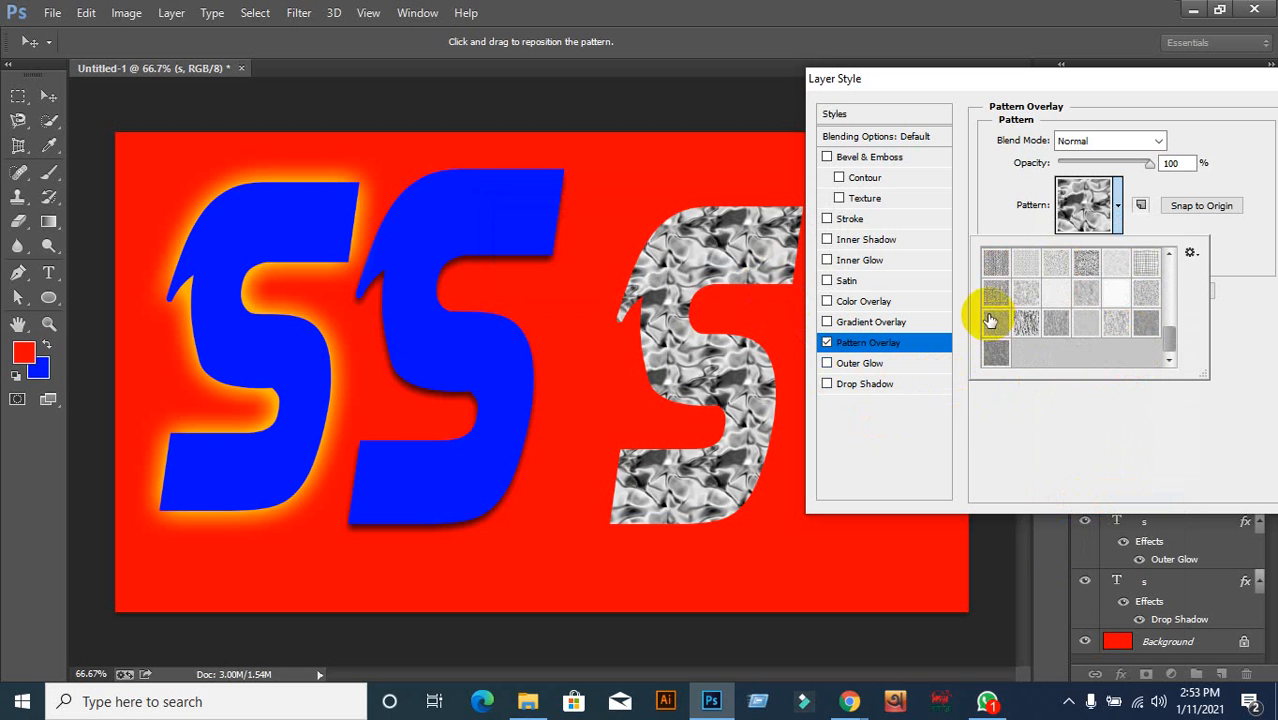
{"action": "left_click", "coordinate": [1026, 322]}
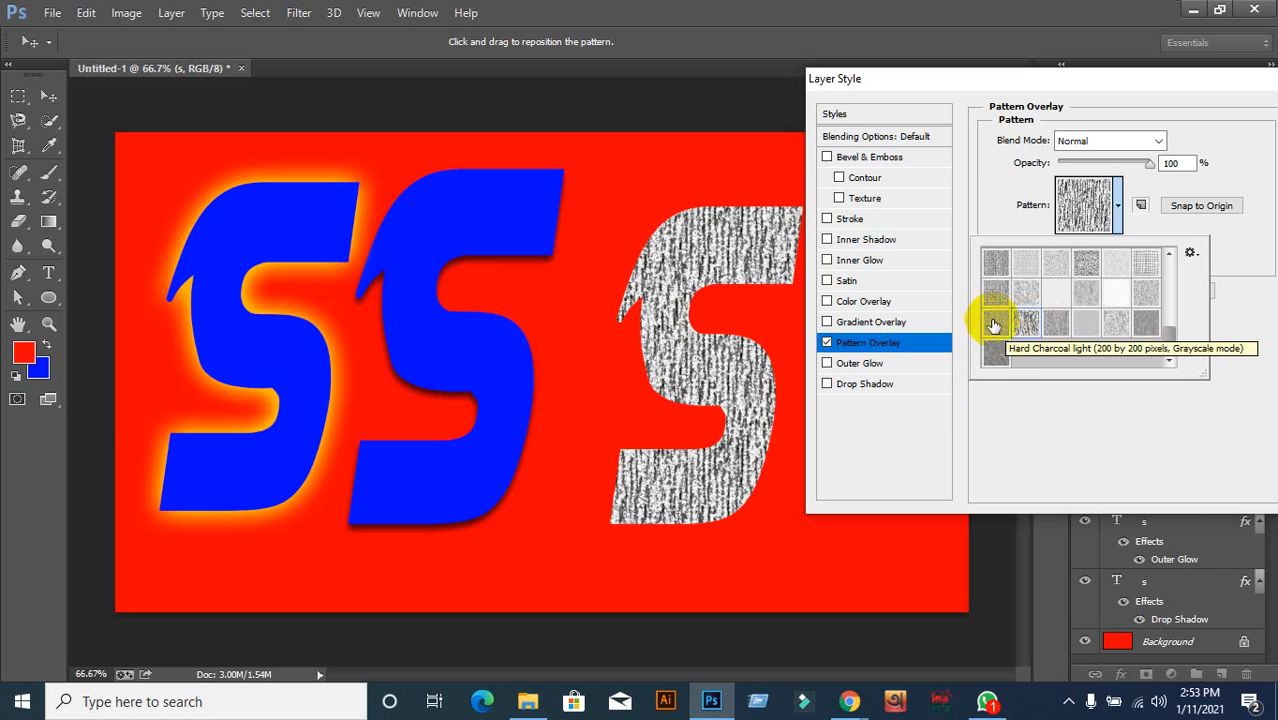
{"action": "left_click", "coordinate": [996, 348]}
{"action": "left_click", "coordinate": [998, 352]}
{"action": "scroll", "coordinate": [1043, 338], "scroll_direction": "up", "scroll_amount": 1}
{"action": "scroll", "coordinate": [1043, 338], "scroll_direction": "up", "scroll_amount": 2}
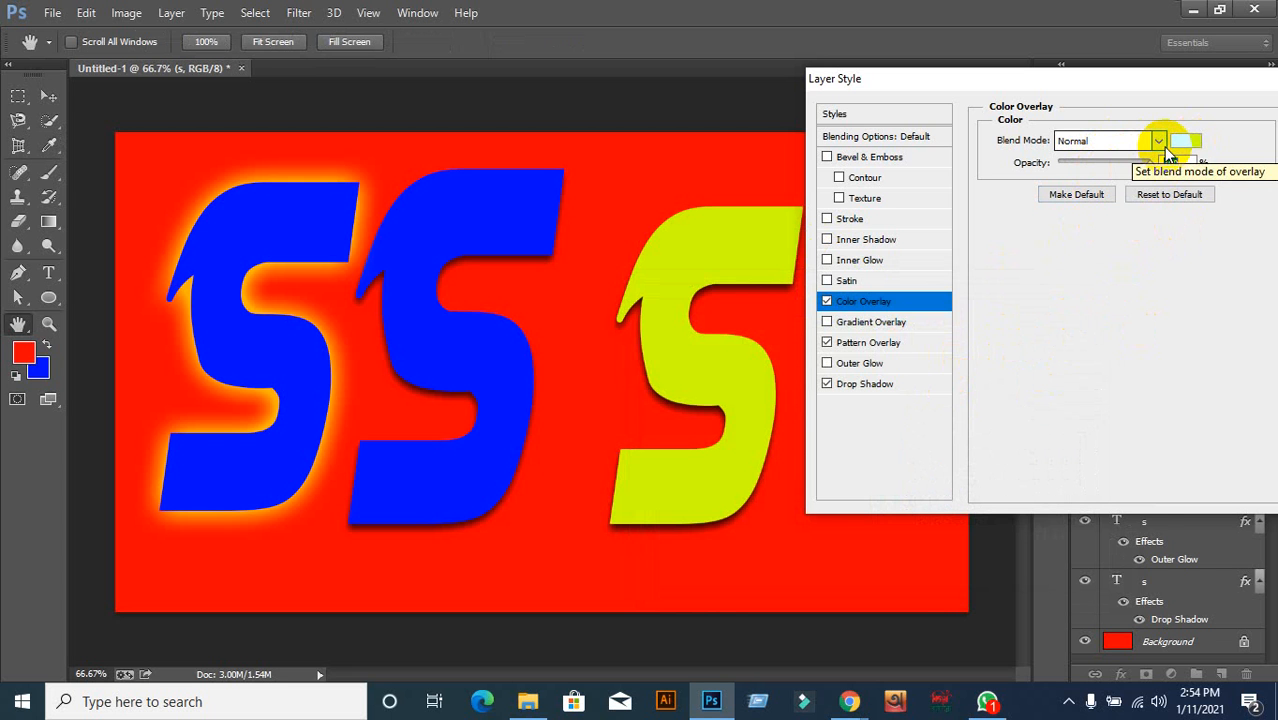
Try the Darken, Linear Burn, Lighten, Overlay and Linear Light blend modes on the third letter's color overlay
{"action": "left_click", "coordinate": [1158, 141]}
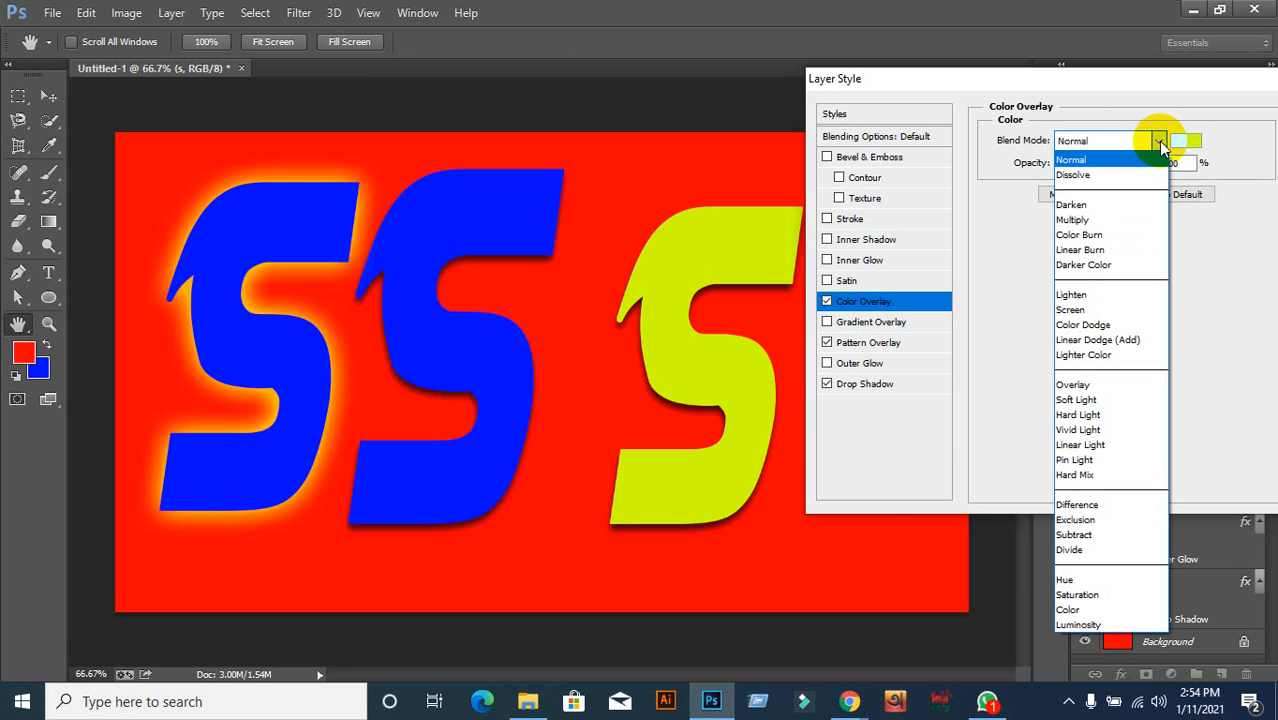
{"action": "left_click", "coordinate": [1085, 205]}
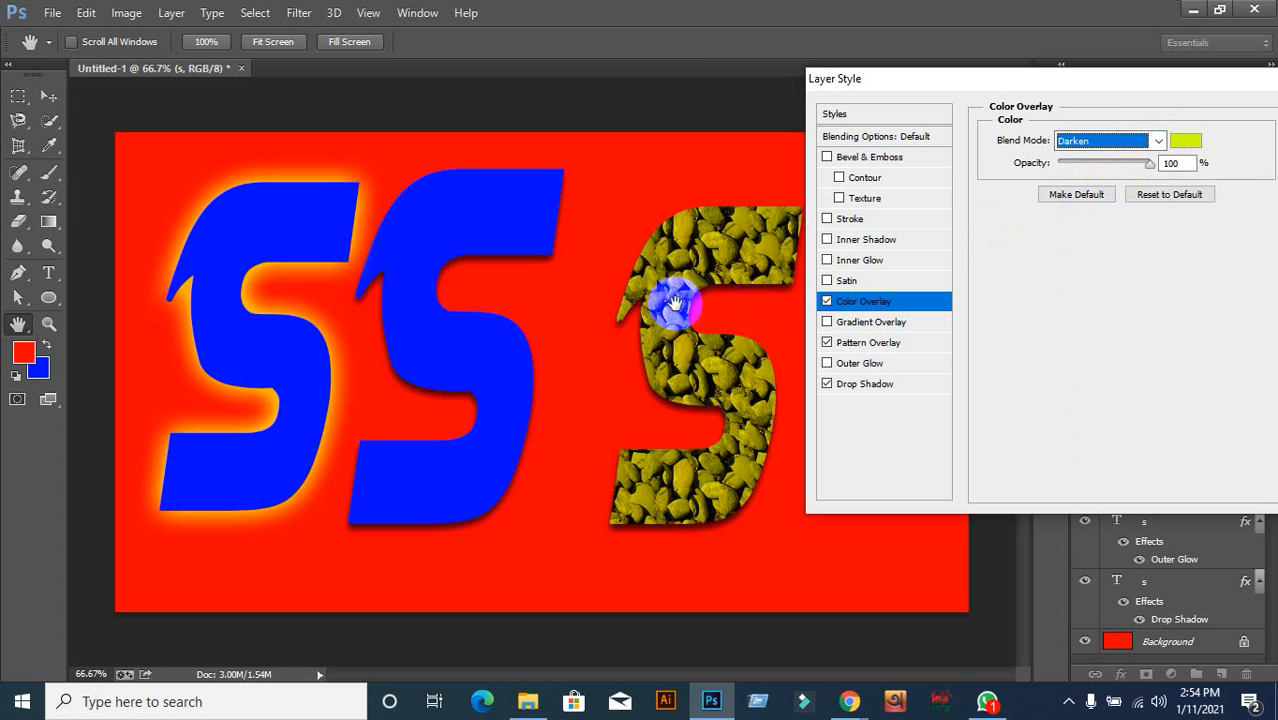
{"action": "left_click", "coordinate": [1155, 141]}
{"action": "left_click", "coordinate": [1080, 250]}
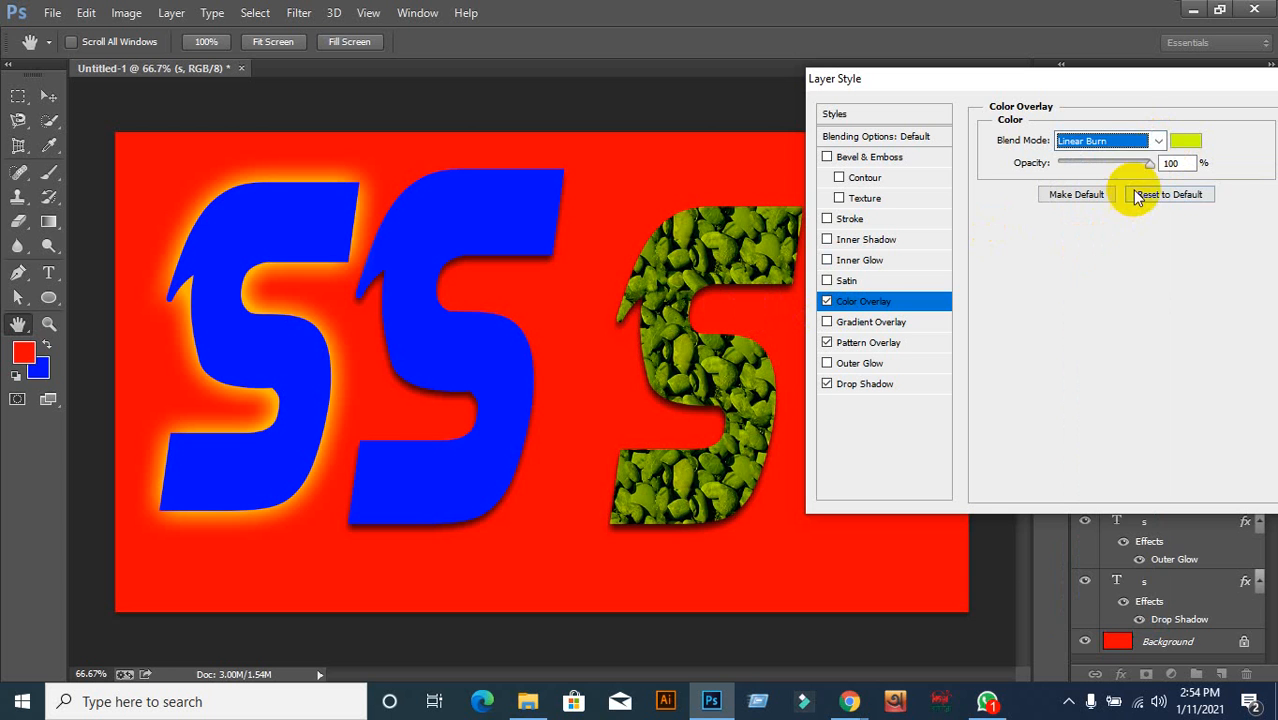
{"action": "left_click", "coordinate": [1158, 141]}
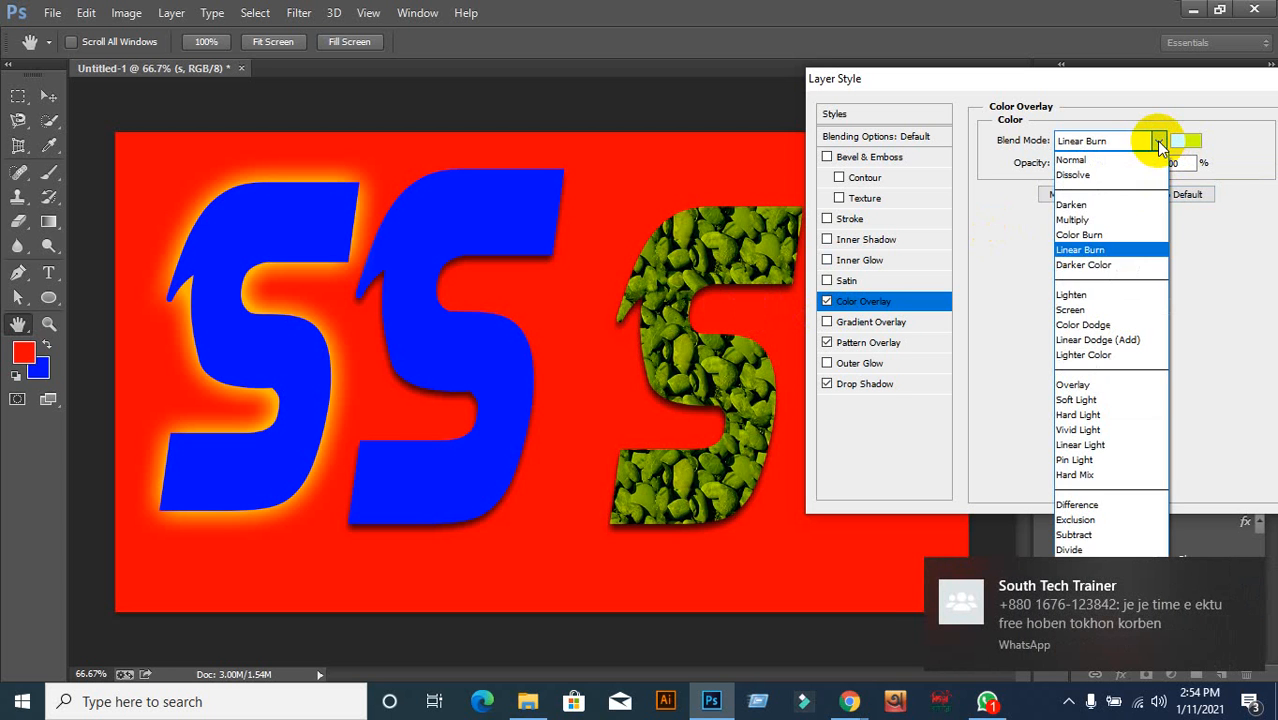
{"action": "left_click", "coordinate": [1110, 290]}
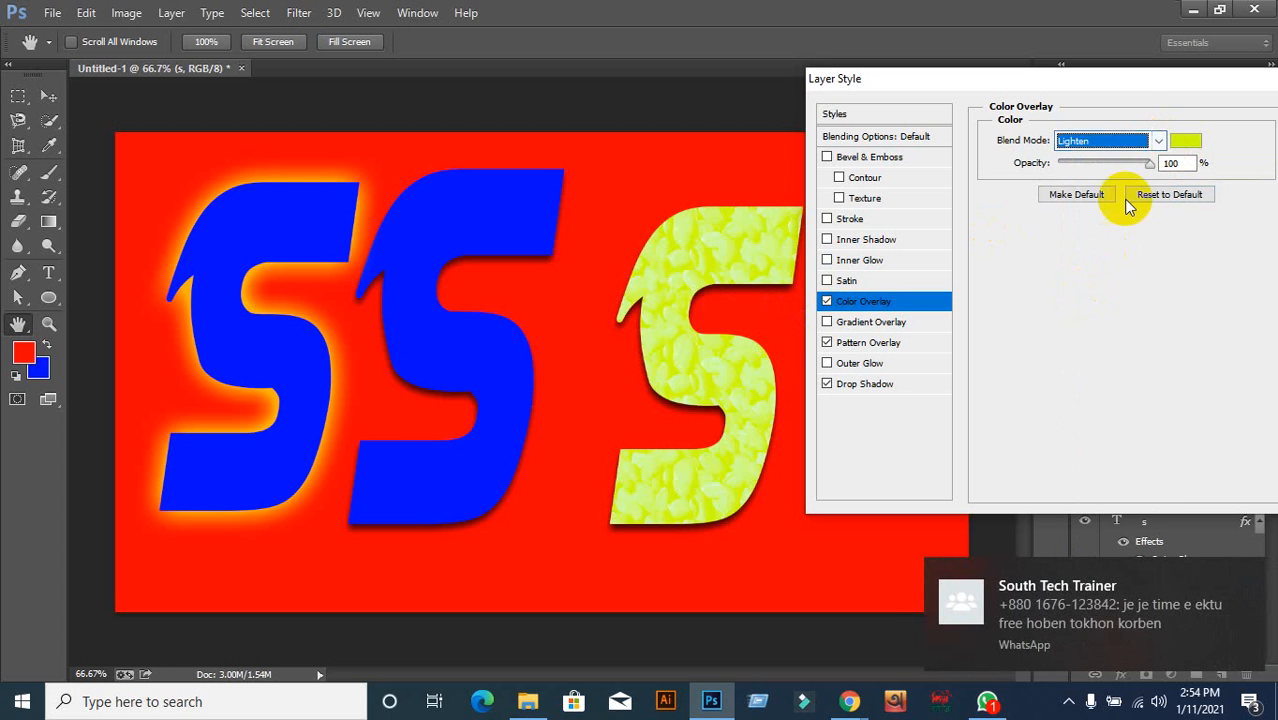
{"action": "left_click", "coordinate": [1157, 141]}
{"action": "left_click", "coordinate": [1090, 386]}
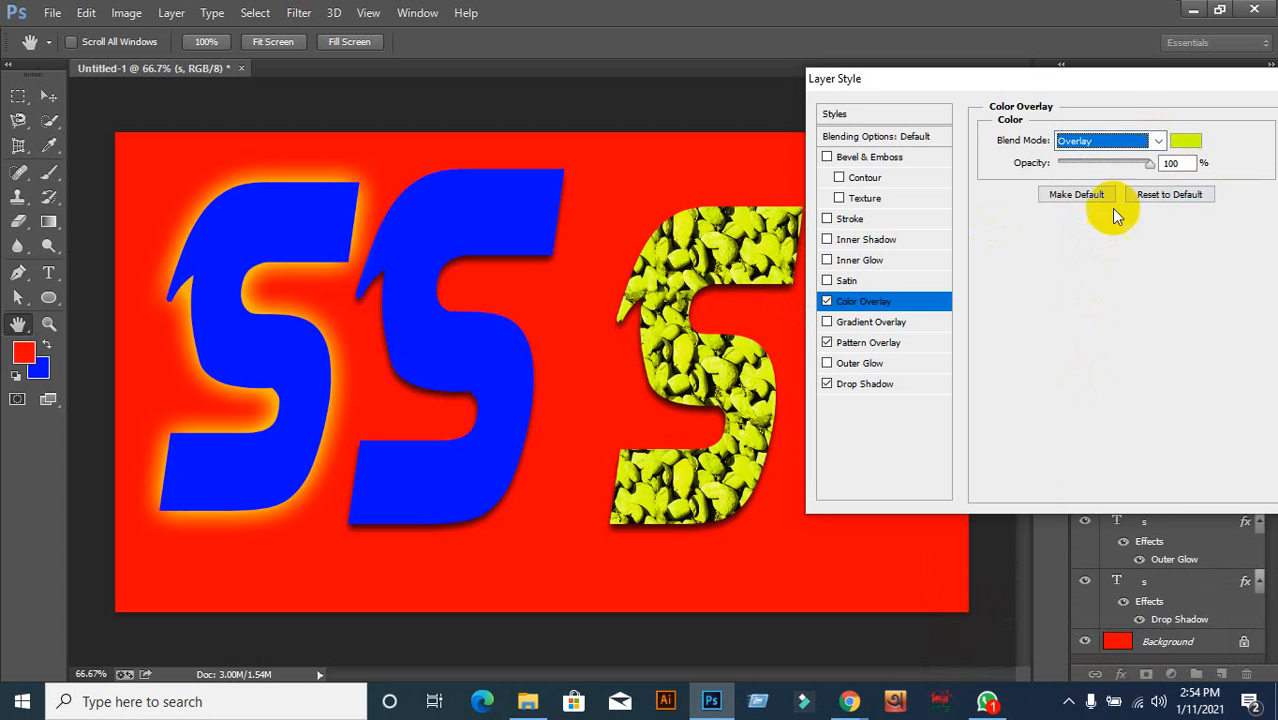
{"action": "left_click", "coordinate": [1155, 141]}
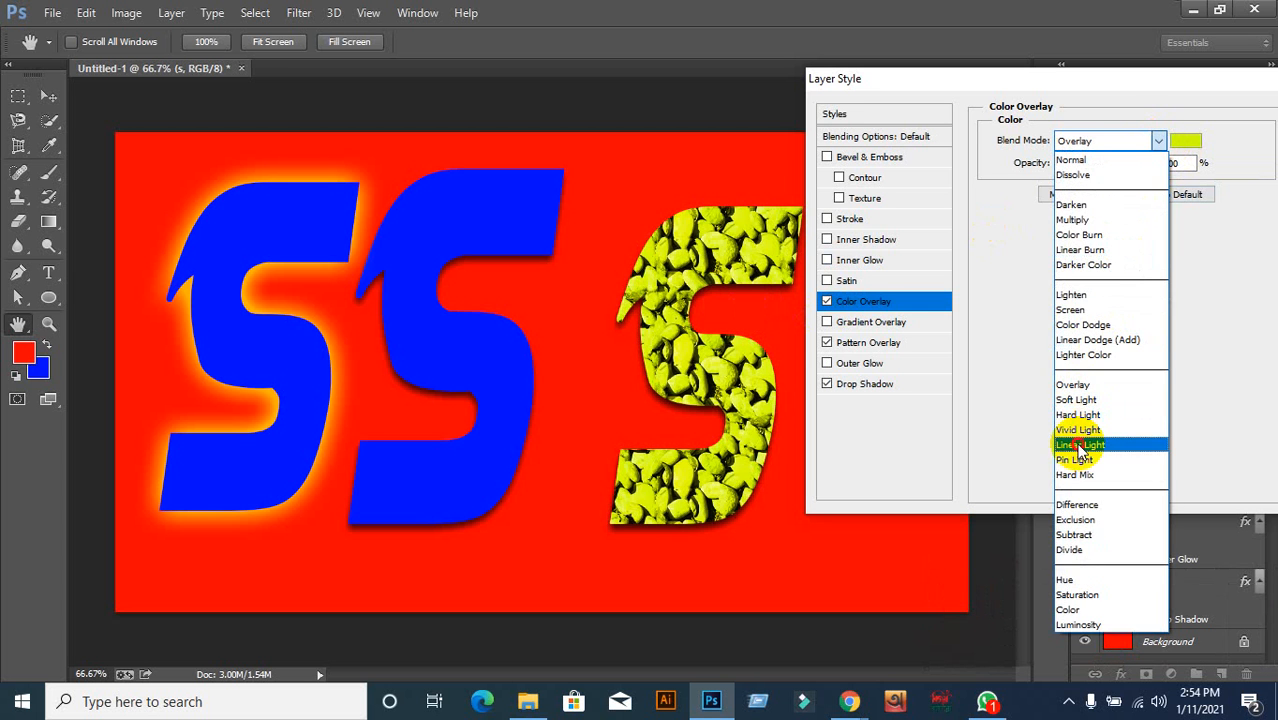
{"action": "left_click", "coordinate": [1081, 444]}
Set the third letter's color overlay to Multiply blend mode with the magenta color fc00ff
{"action": "left_click", "coordinate": [1158, 141]}
{"action": "scroll", "coordinate": [1110, 300], "scroll_direction": "up", "scroll_amount": 3}
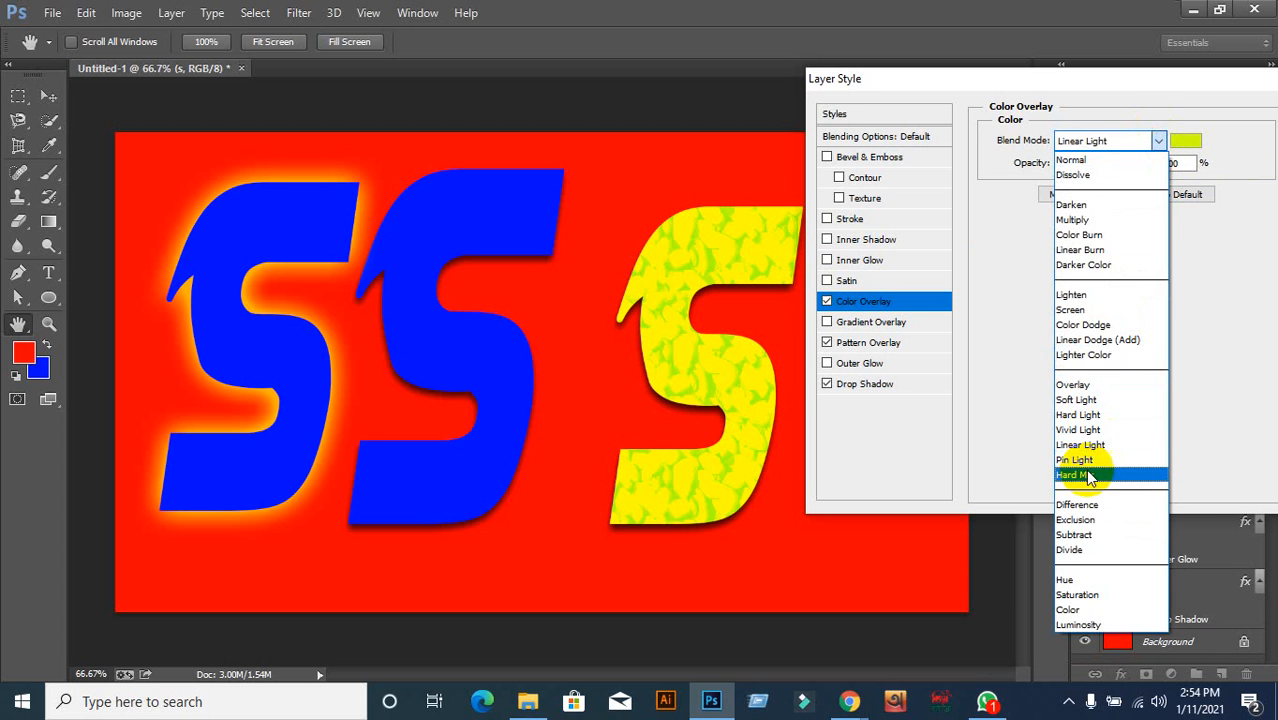
{"action": "left_click", "coordinate": [1075, 223]}
{"action": "left_click", "coordinate": [1186, 140]}
{"action": "left_click", "coordinate": [897, 360]}
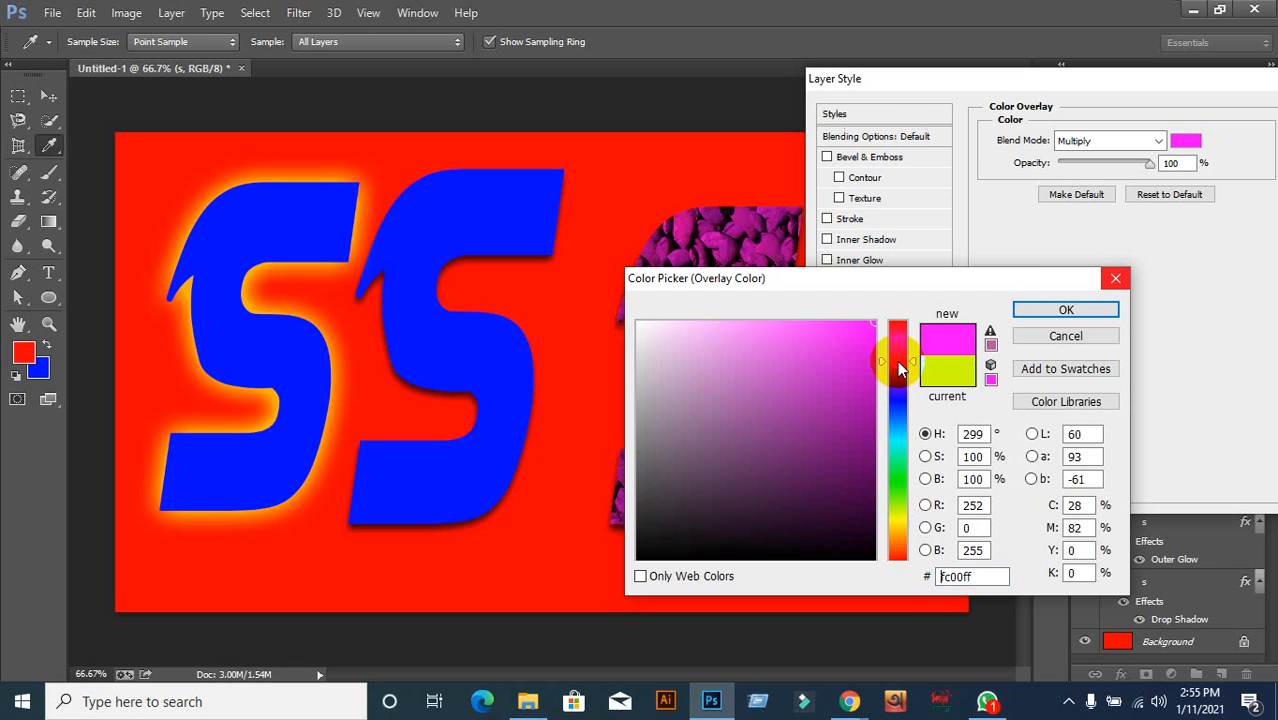
{"action": "left_click", "coordinate": [1068, 308]}
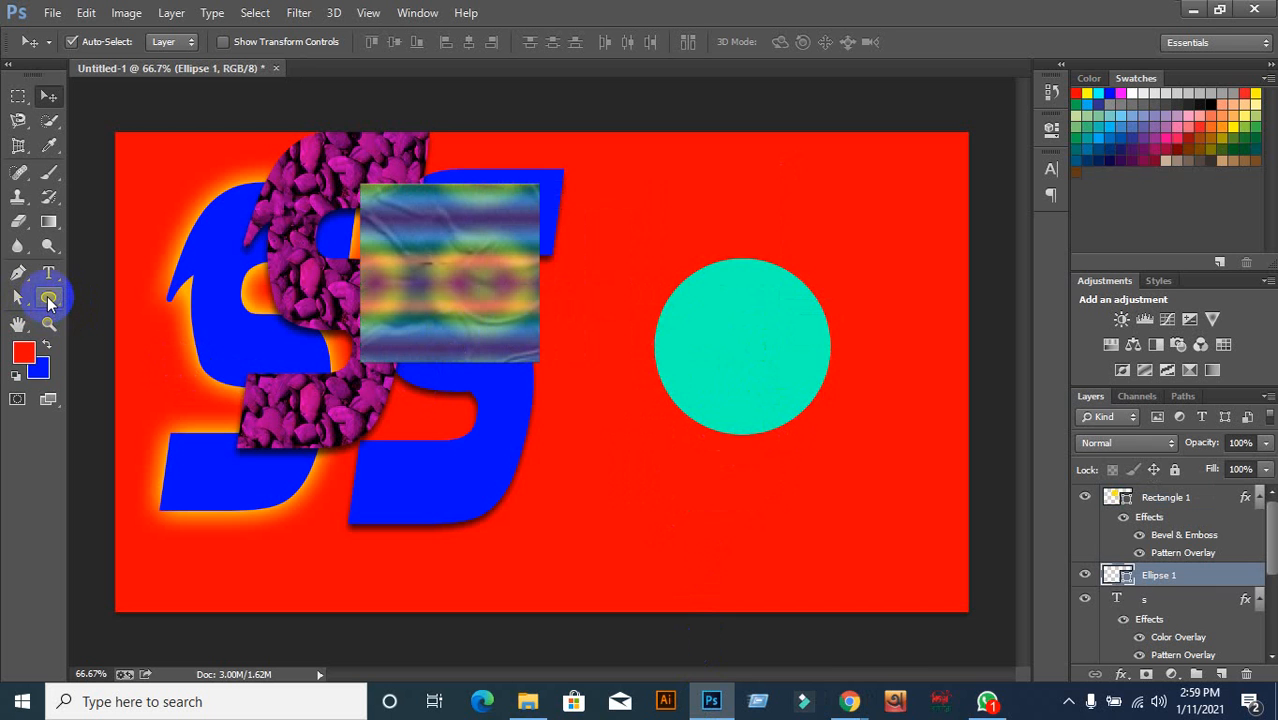
Move the turquoise circle slightly down and to the left on the canvas
{"action": "left_click", "coordinate": [48, 298]}
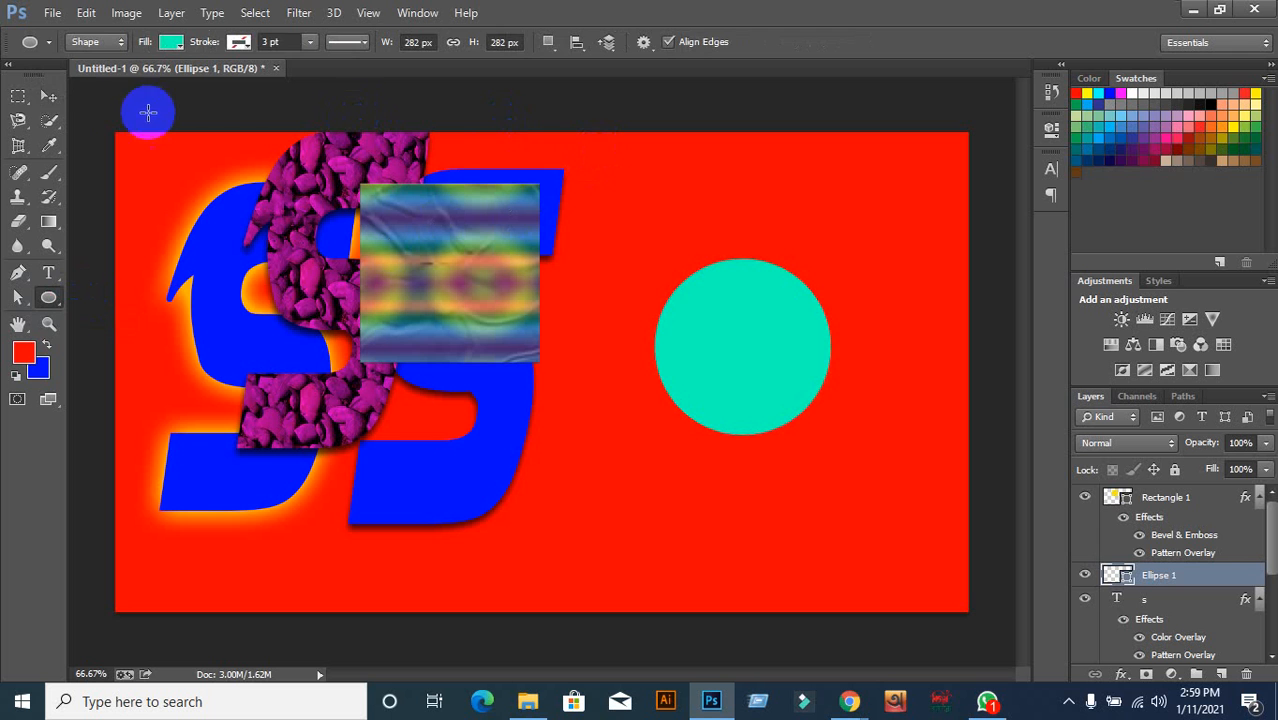
{"action": "left_click", "coordinate": [48, 95]}
{"action": "left_click_drag", "start_coordinate": [764, 345], "coordinate": [726, 390]}
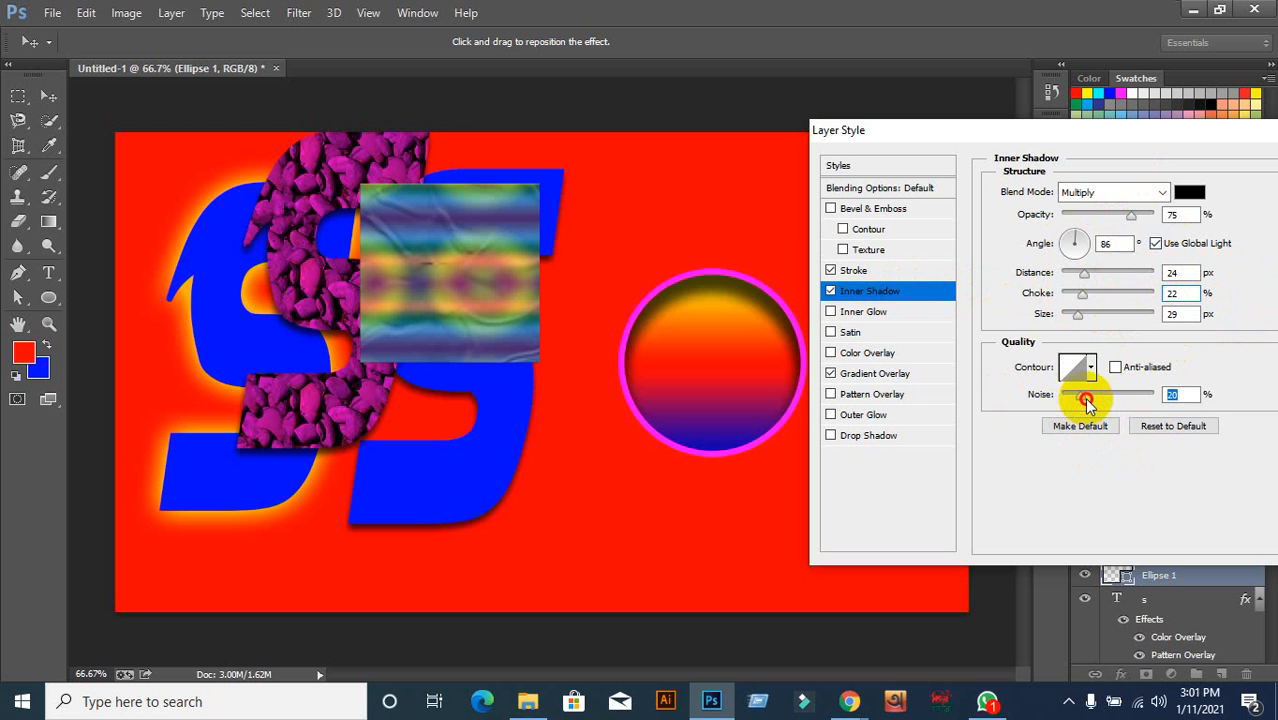
Try raising the gradient circle's Inner Shadow noise to 44% and beyond, and reset the effect to its defaults
{"action": "left_click_drag", "start_coordinate": [1087, 402], "coordinate": [1103, 400]}
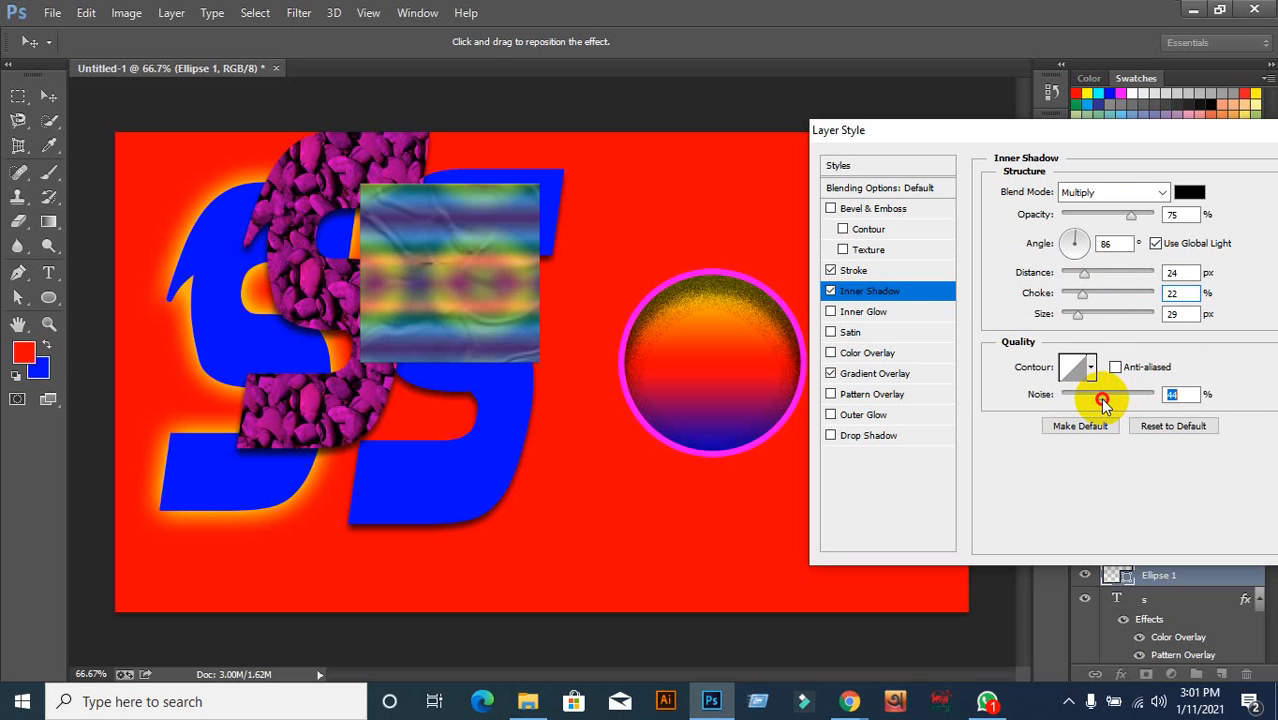
{"action": "left_click_drag", "start_coordinate": [1103, 400], "coordinate": [1144, 397]}
{"action": "left_click", "coordinate": [1172, 425]}
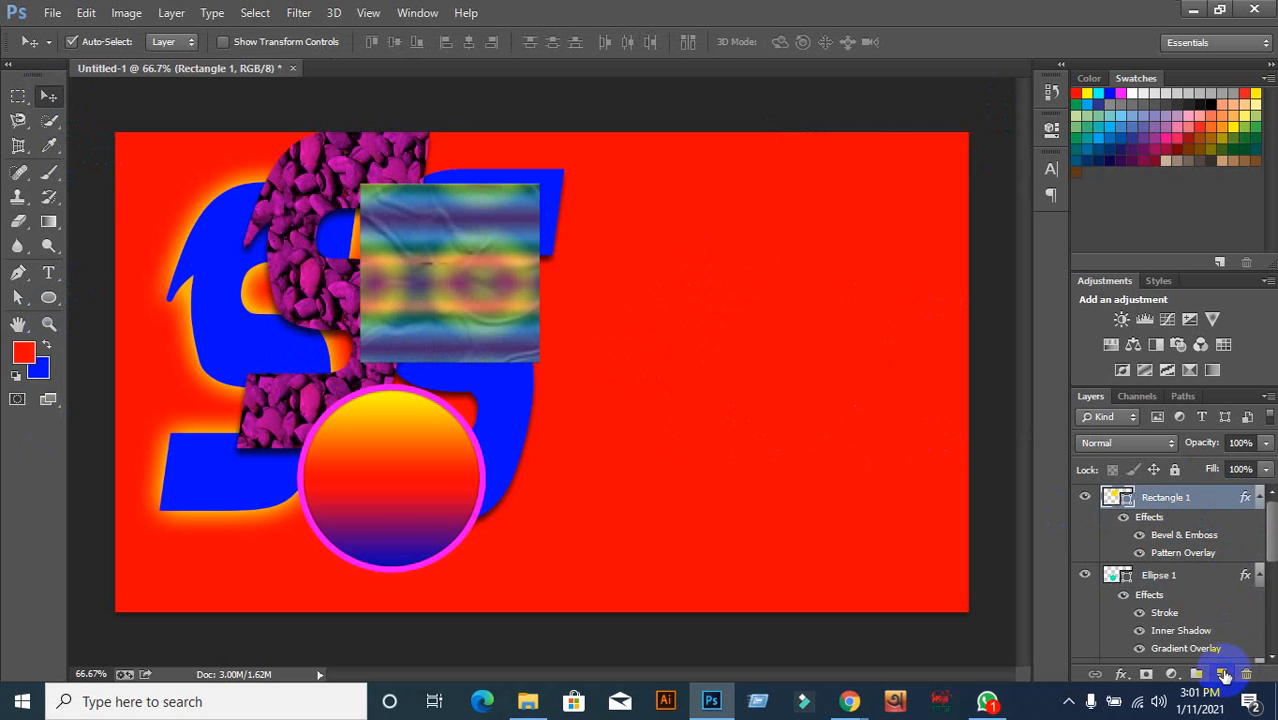
Draw a circle of about 363 px on a new layer in the empty red area and fill it blue
{"action": "left_click", "coordinate": [1222, 674]}
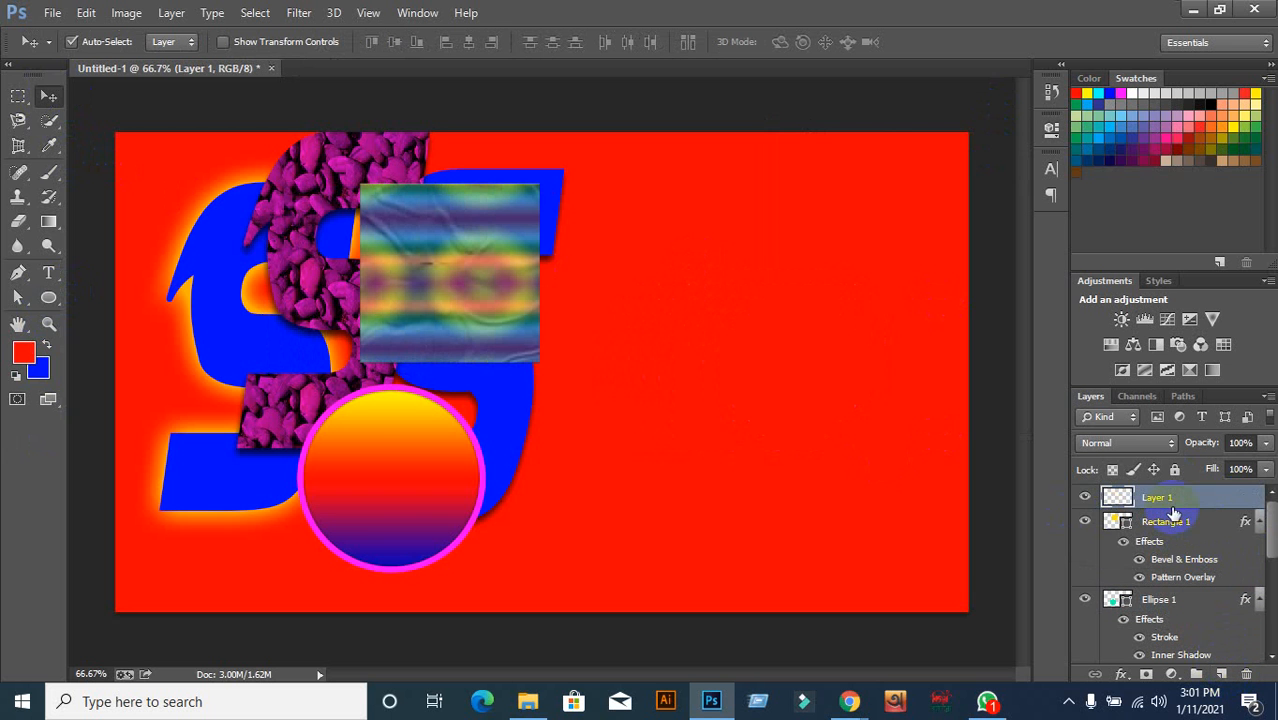
{"action": "left_click", "coordinate": [49, 297]}
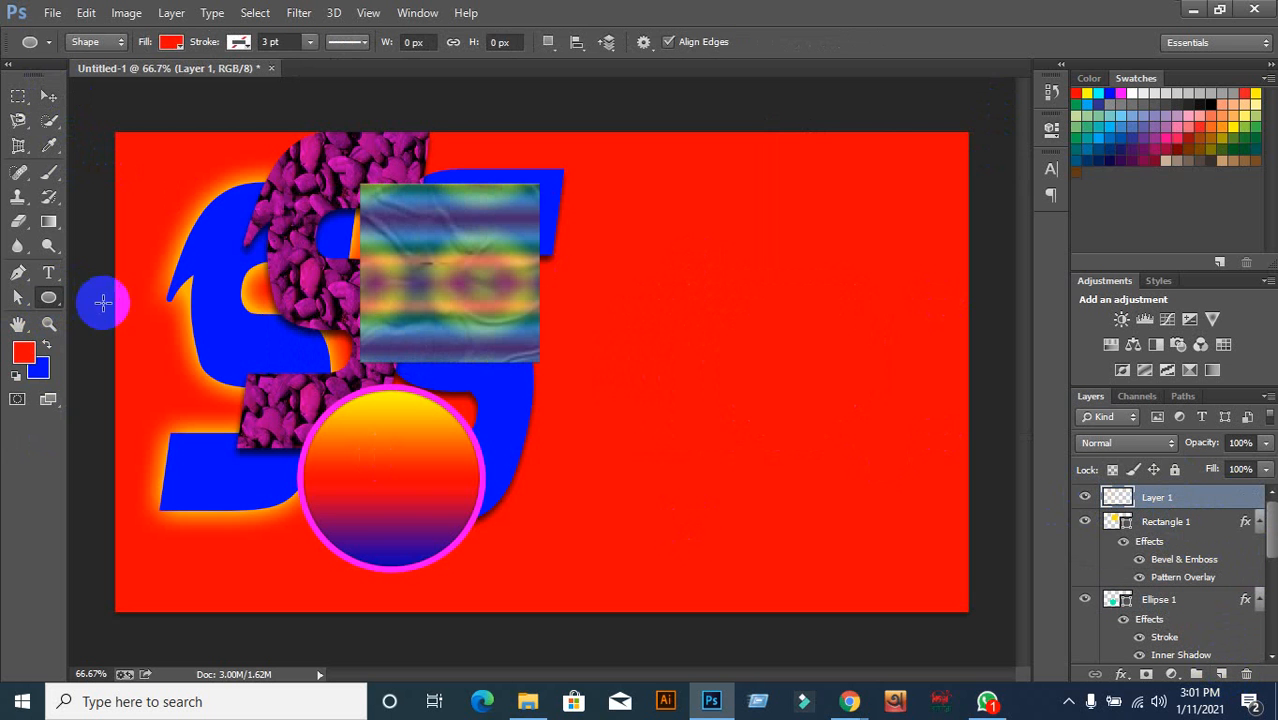
{"action": "left_click_drag", "start_coordinate": [684, 253], "coordinate": [850, 440]}
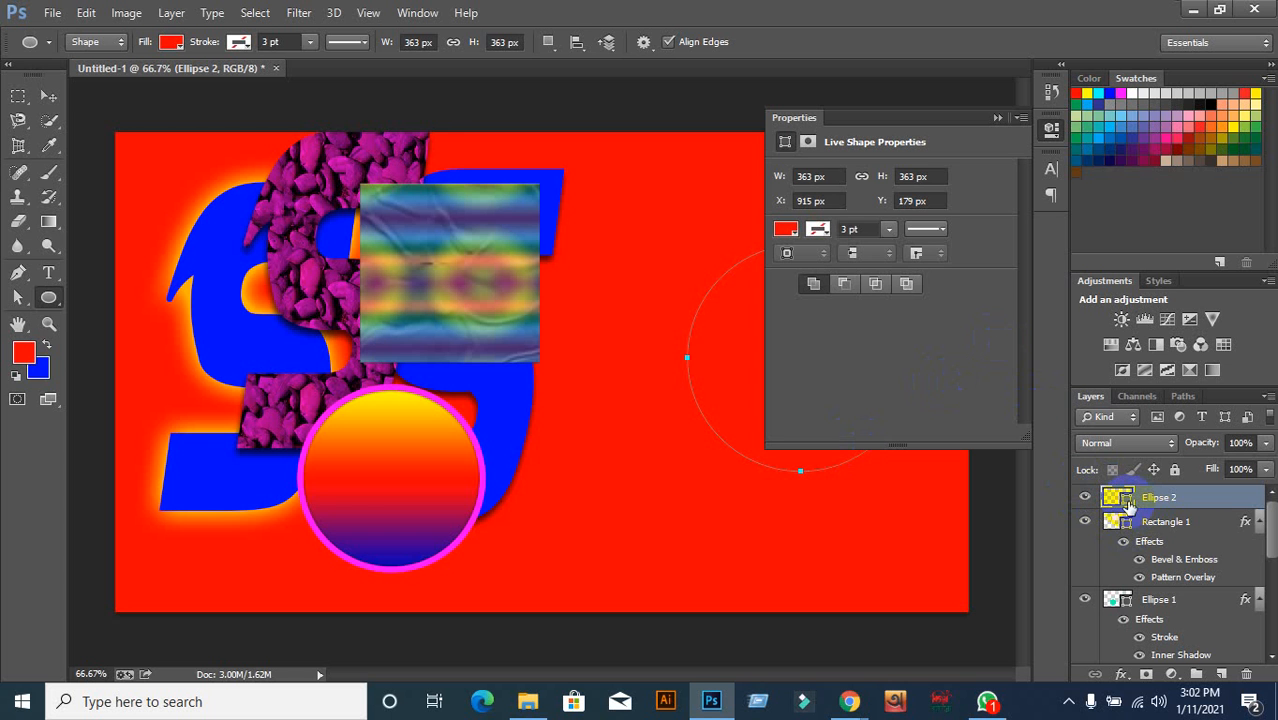
{"action": "double_click", "coordinate": [1125, 500]}
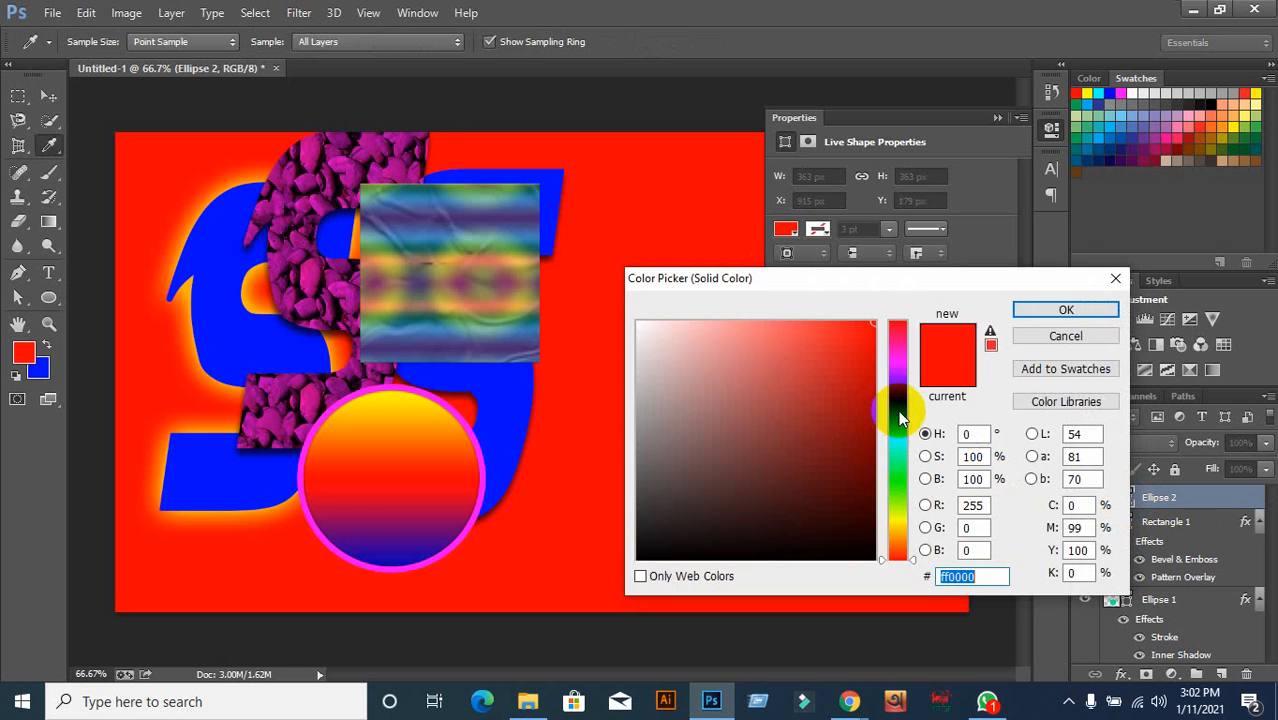
{"action": "left_click", "coordinate": [898, 410]}
{"action": "left_click", "coordinate": [1064, 310]}
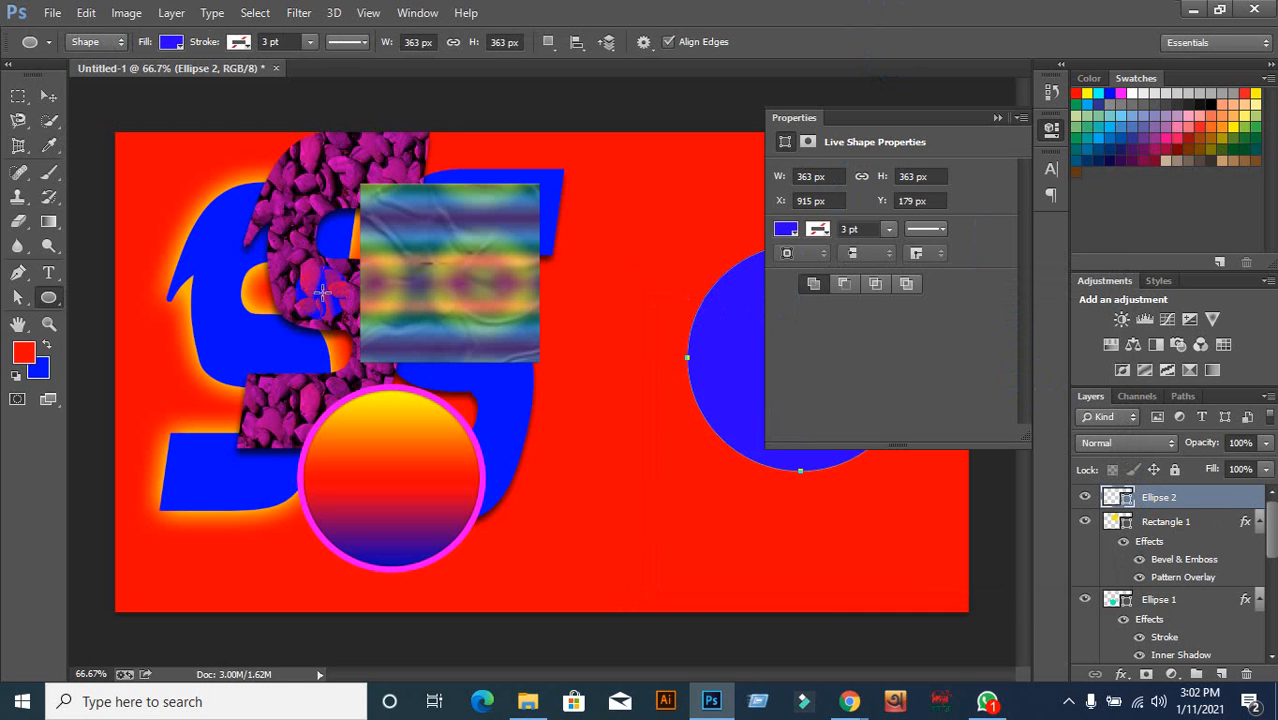
Move the blue circle slightly left within the empty red area and collapse its shape properties
{"action": "left_click", "coordinate": [48, 96]}
{"action": "left_click_drag", "start_coordinate": [684, 390], "coordinate": [625, 433]}
{"action": "left_click", "coordinate": [997, 117]}
{"action": "left_click_drag", "start_coordinate": [750, 421], "coordinate": [766, 383]}
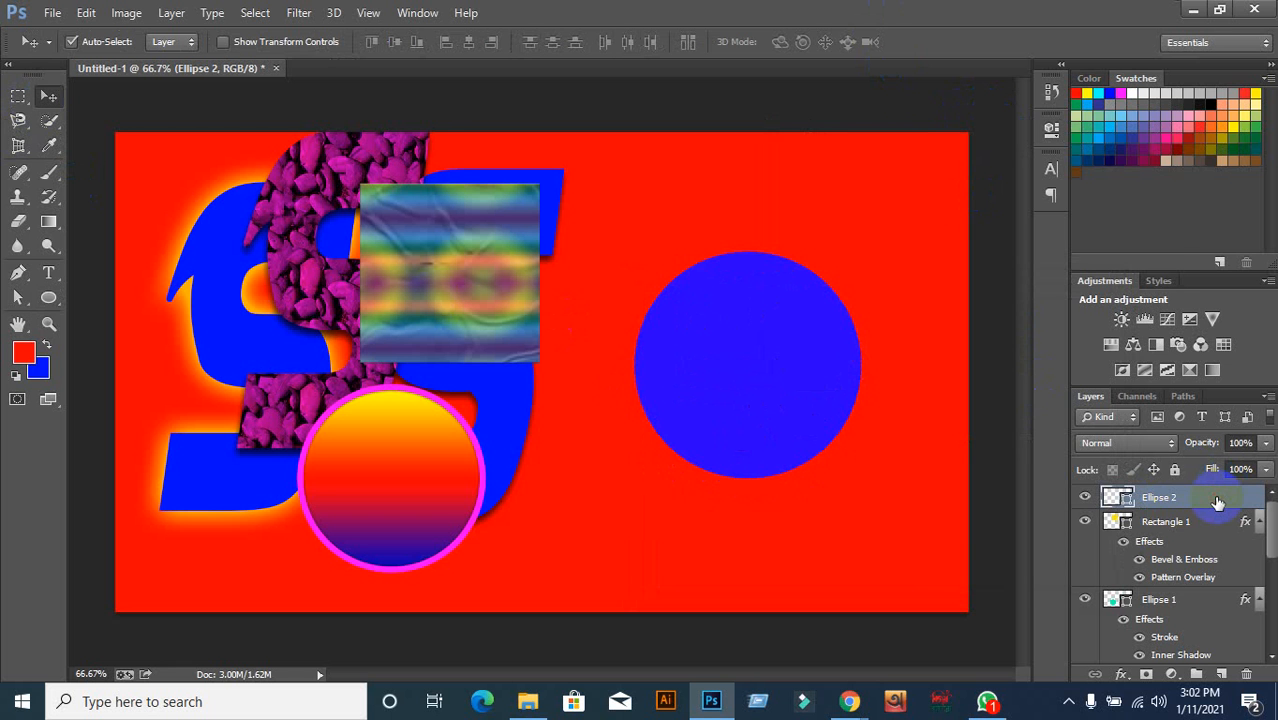
Open the blue circle's layer style and enable Bevel & Emboss, keeping the circle in view
{"action": "double_click", "coordinate": [1217, 502]}
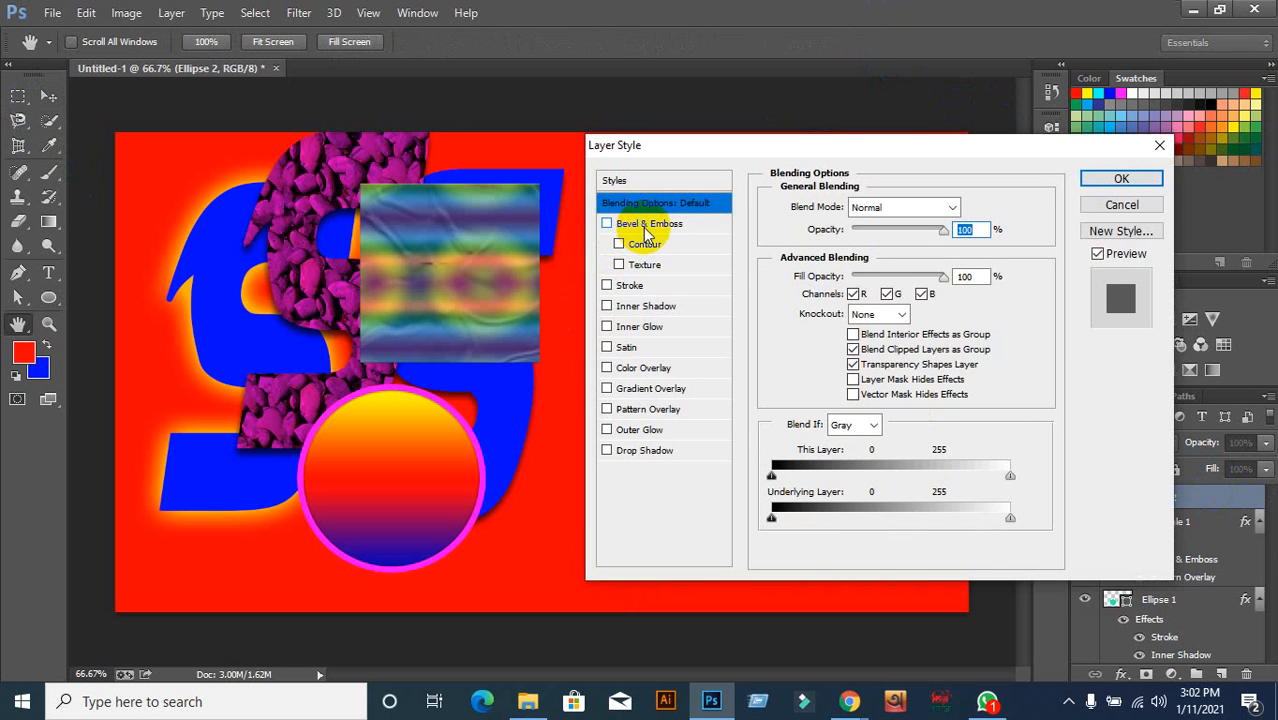
{"action": "left_click_drag", "start_coordinate": [813, 143], "coordinate": [1066, 136]}
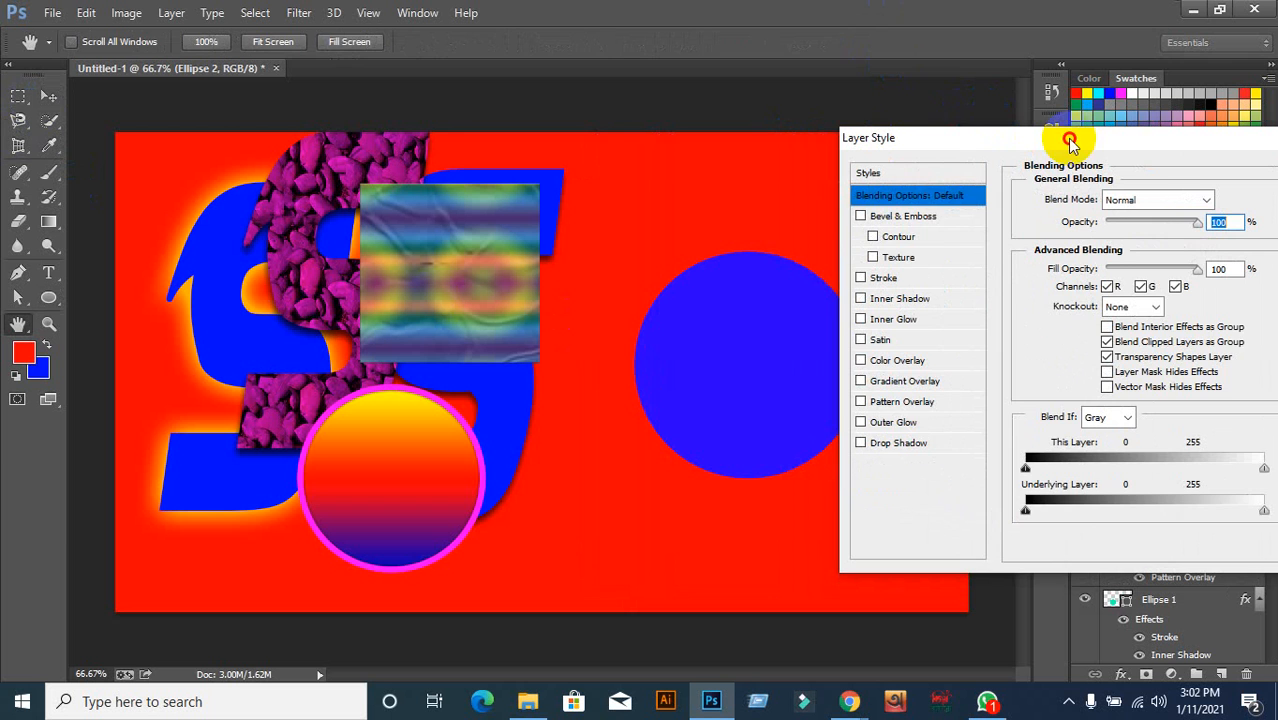
{"action": "left_click", "coordinate": [905, 217]}
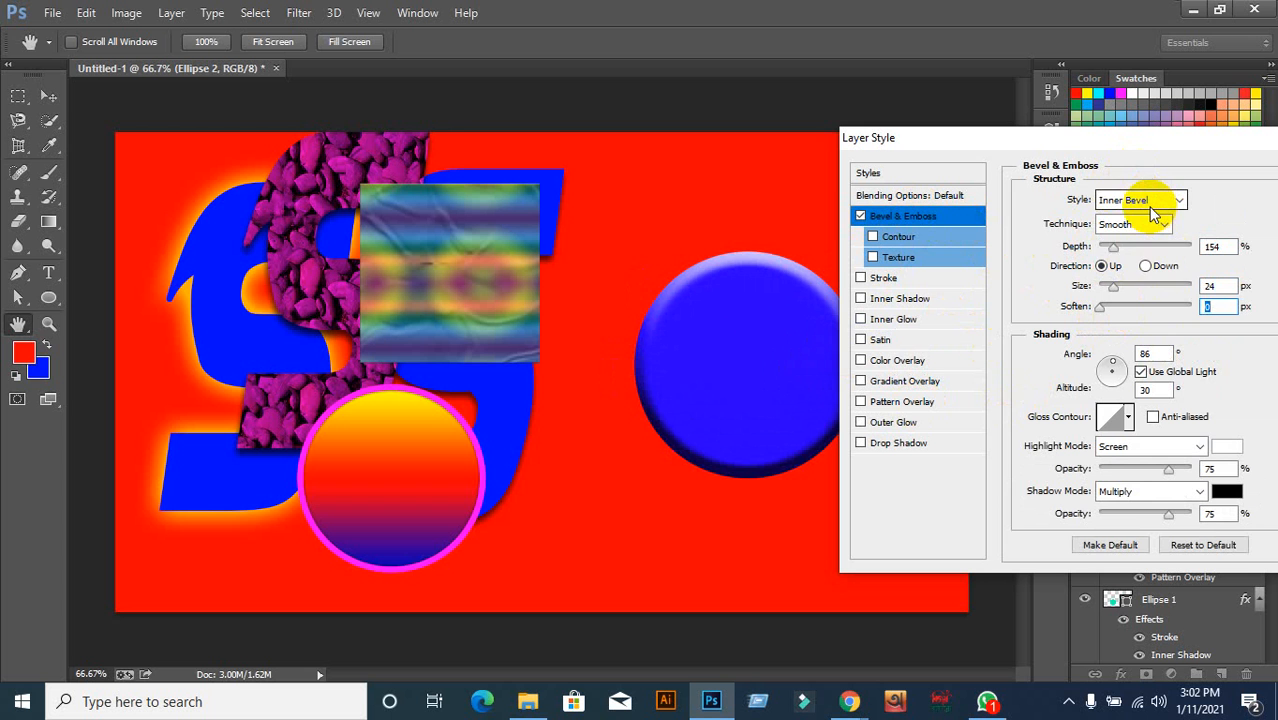
Try the Emboss, Pillow Emboss, Stroke Emboss and Outer Bevel styles on the blue circle, and return to Inner Bevel
{"action": "left_click", "coordinate": [1150, 202]}
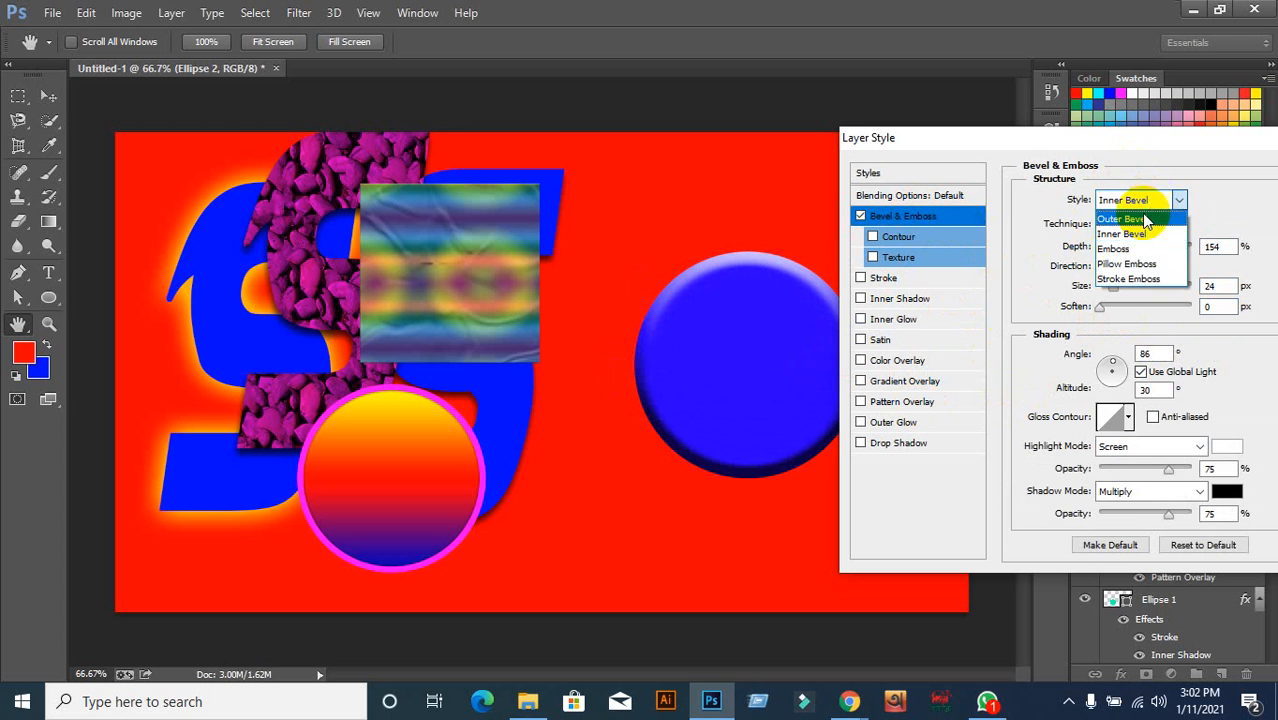
{"action": "left_click", "coordinate": [1115, 248]}
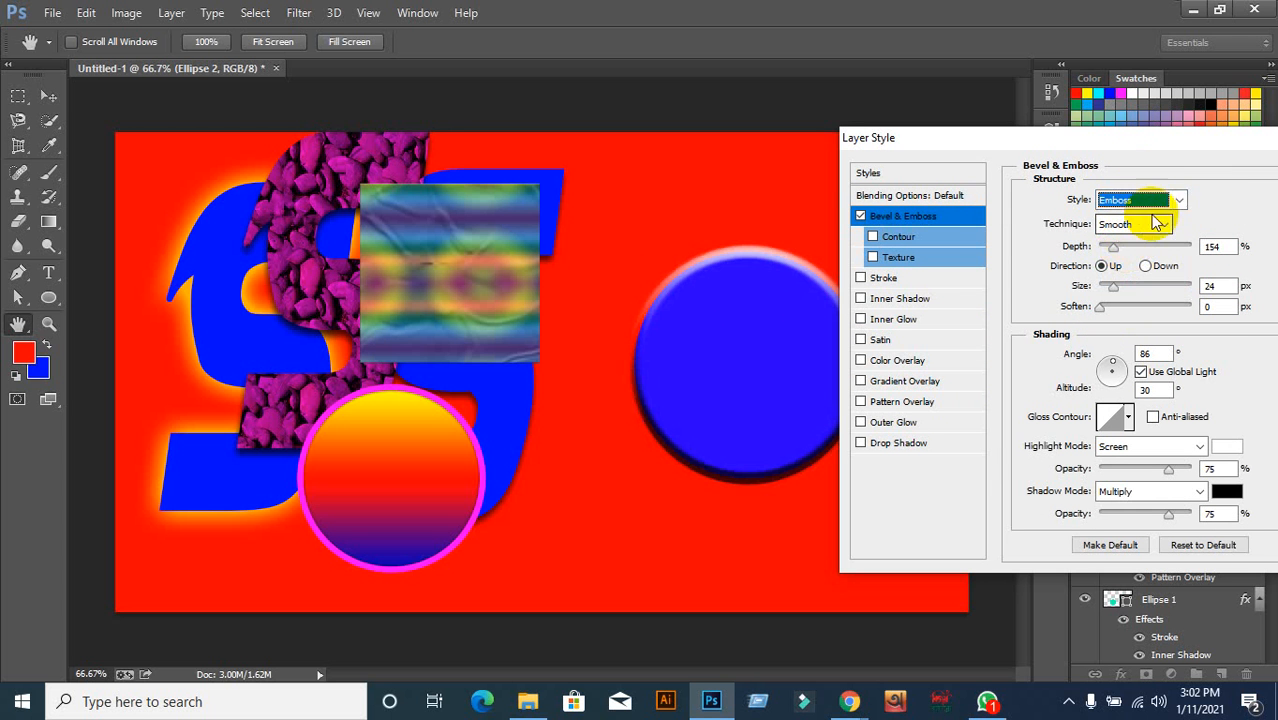
{"action": "left_click", "coordinate": [1178, 202]}
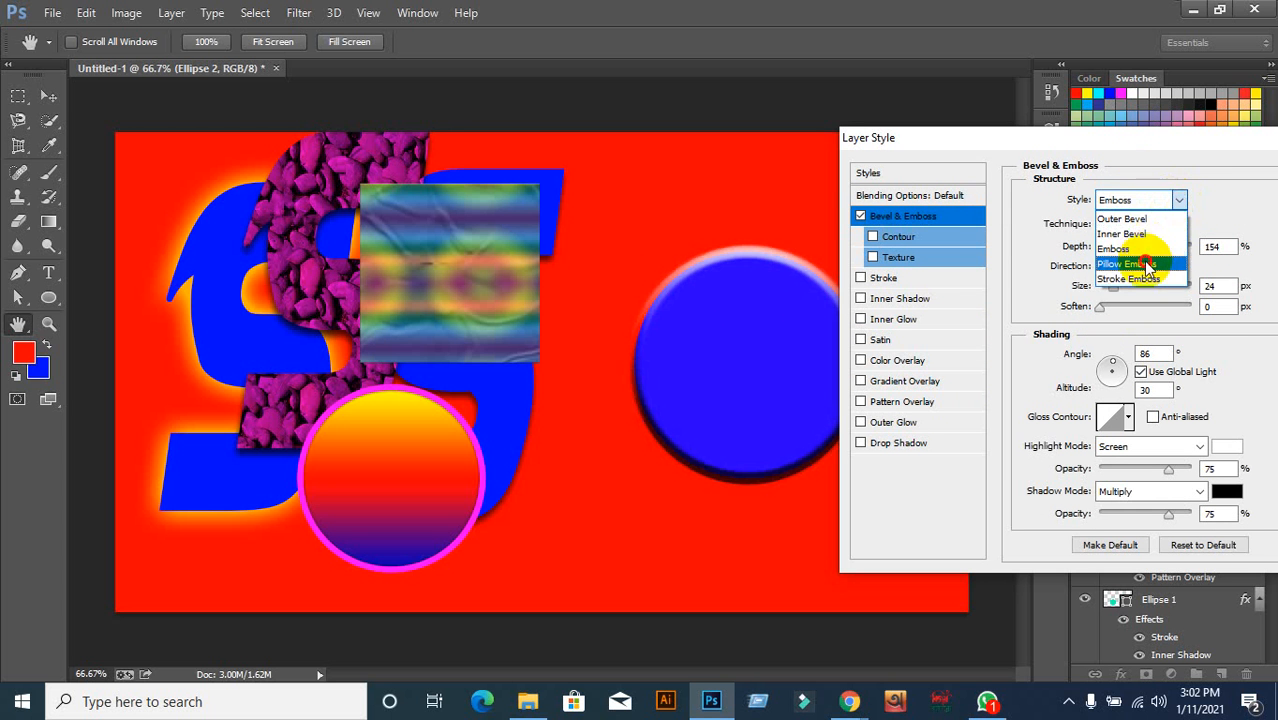
{"action": "left_click", "coordinate": [1130, 263]}
{"action": "left_click", "coordinate": [1177, 202]}
{"action": "left_click", "coordinate": [1130, 278]}
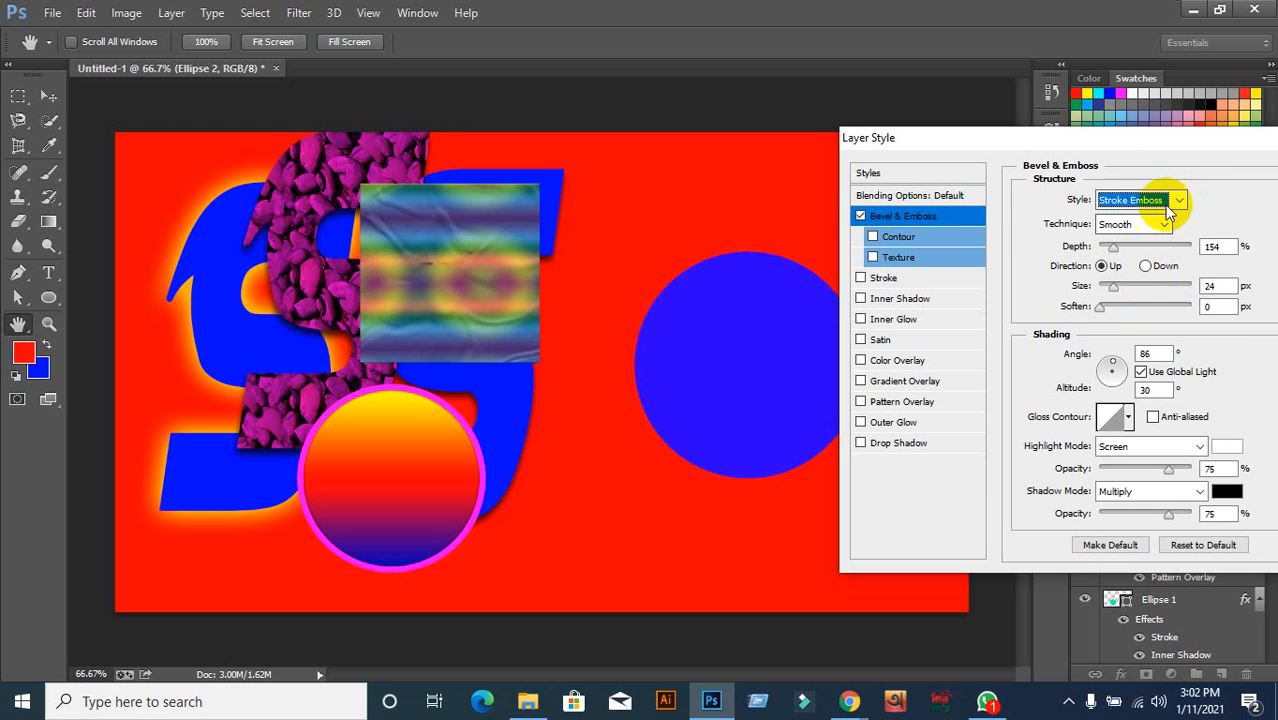
{"action": "left_click", "coordinate": [1170, 200]}
{"action": "left_click", "coordinate": [1140, 220]}
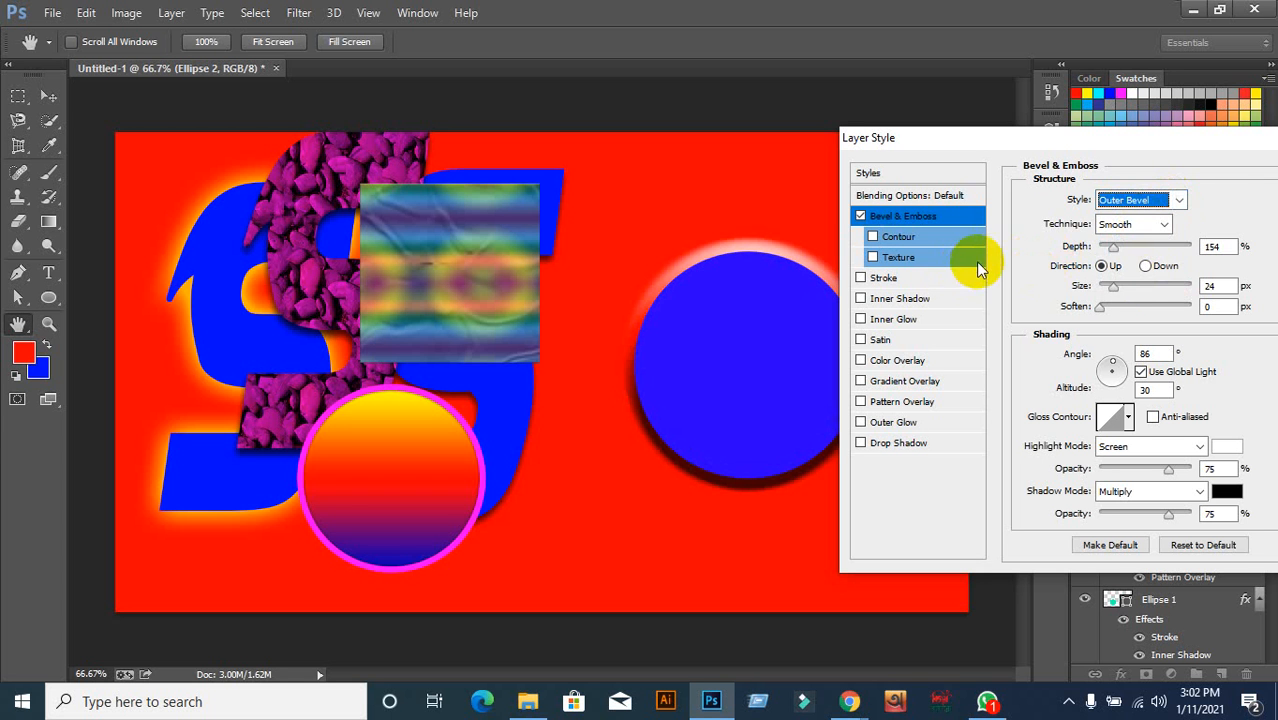
{"action": "left_click", "coordinate": [1168, 206]}
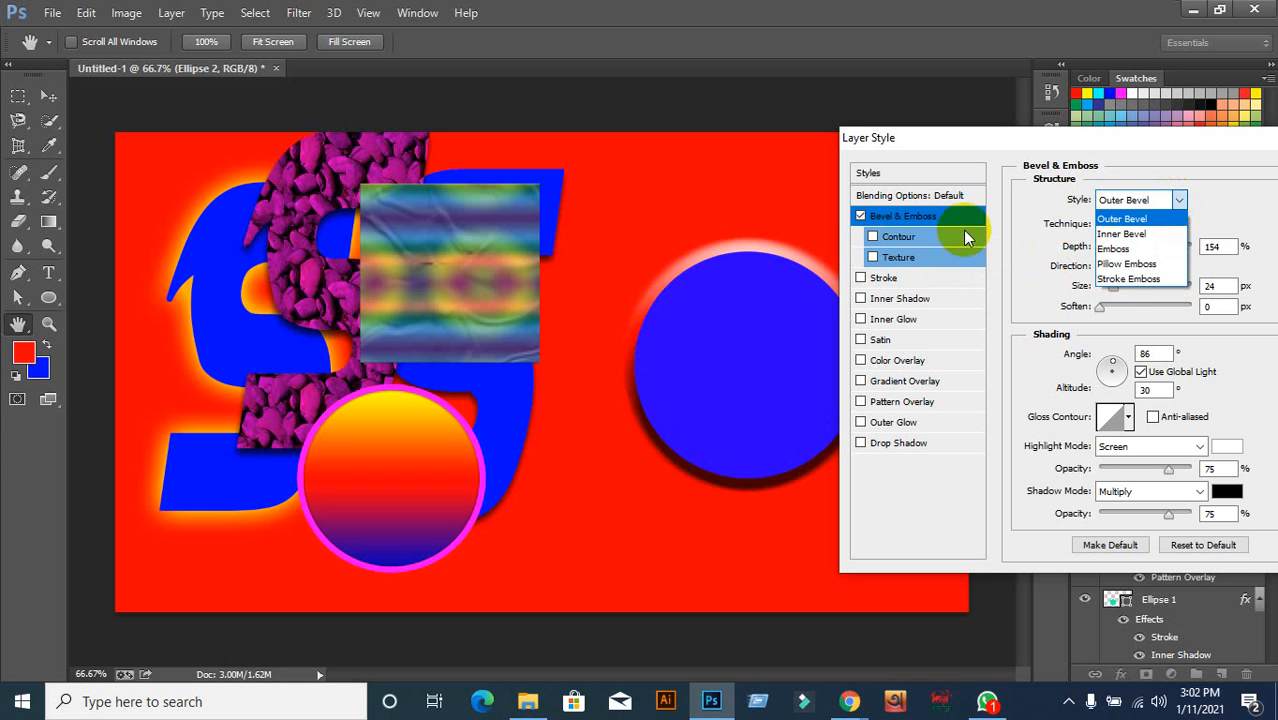
{"action": "left_click", "coordinate": [1135, 233]}
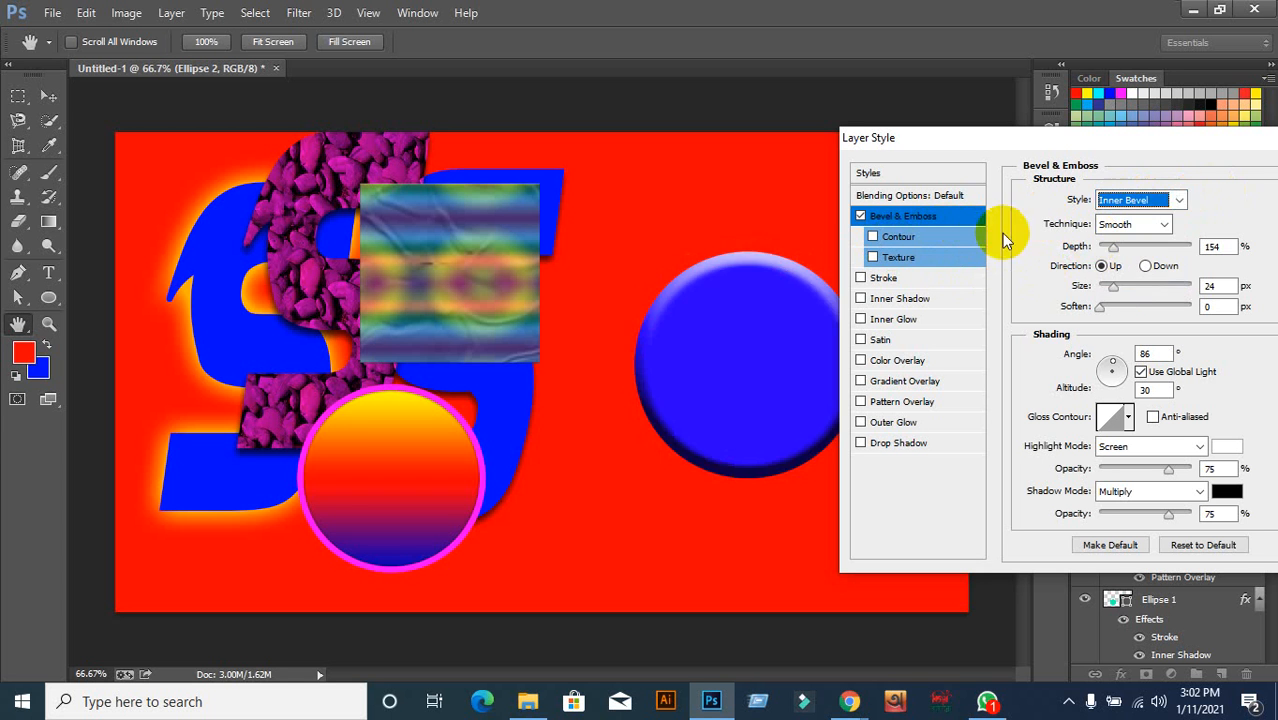
Enable Contour with a linear shape and 10% range, plus Texture, under the blue circle's Bevel & Emboss
{"action": "left_click", "coordinate": [899, 237]}
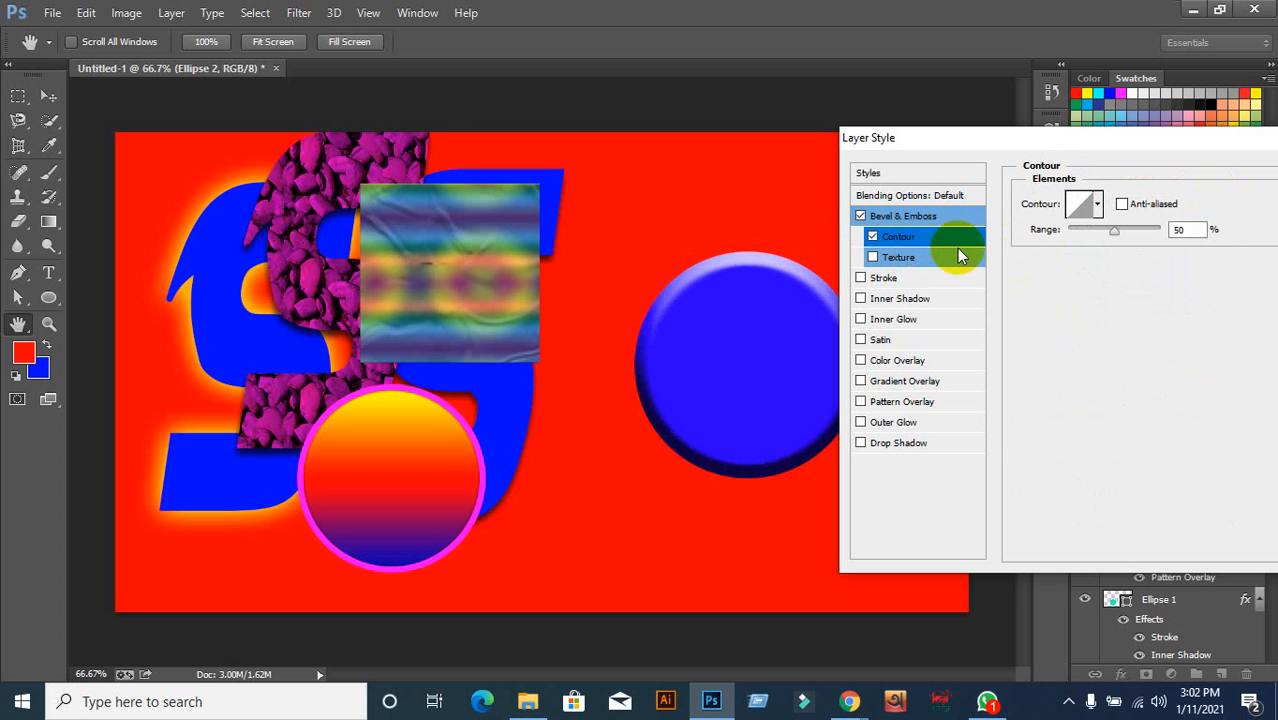
{"action": "mouse_move", "coordinate": [1114, 231]}
{"action": "left_mouse_down"}
{"action": "mouse_move", "coordinate": [1147, 237]}
{"action": "mouse_move", "coordinate": [1077, 237]}
{"action": "left_mouse_up"}
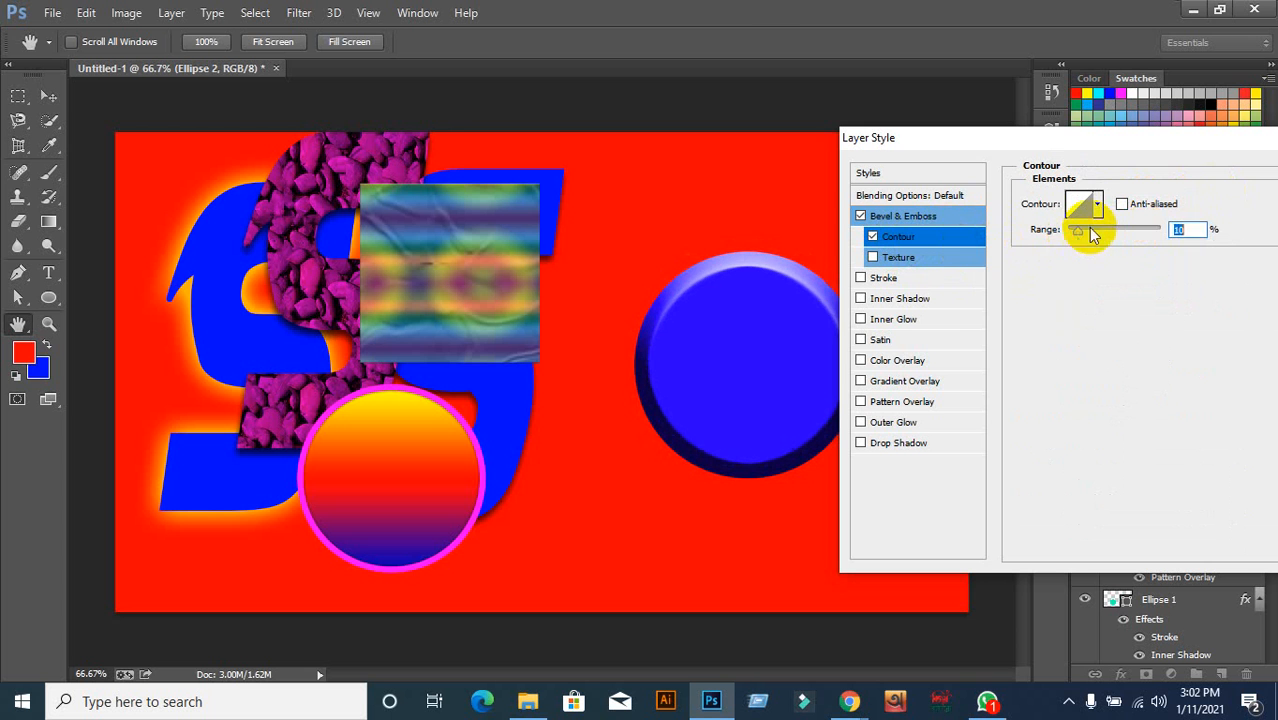
{"action": "left_click", "coordinate": [1096, 205]}
{"action": "left_click", "coordinate": [1055, 255]}
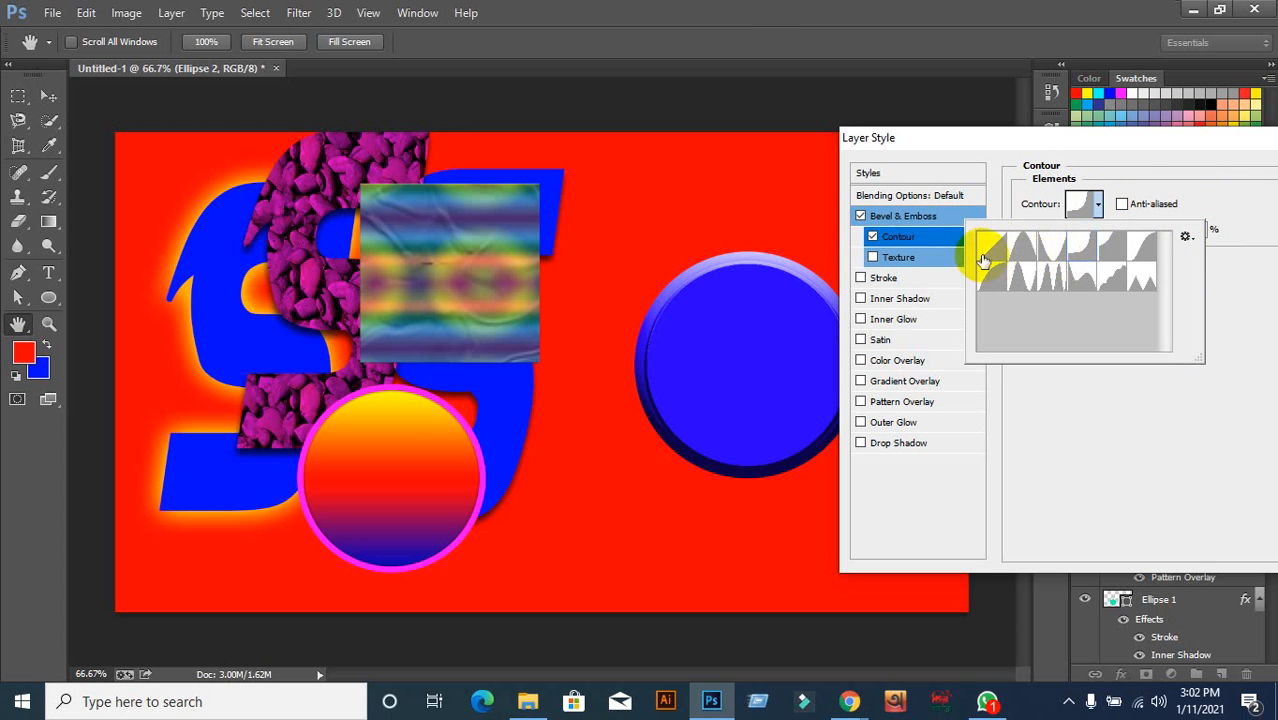
{"action": "left_click", "coordinate": [983, 256]}
{"action": "left_click", "coordinate": [1134, 155]}
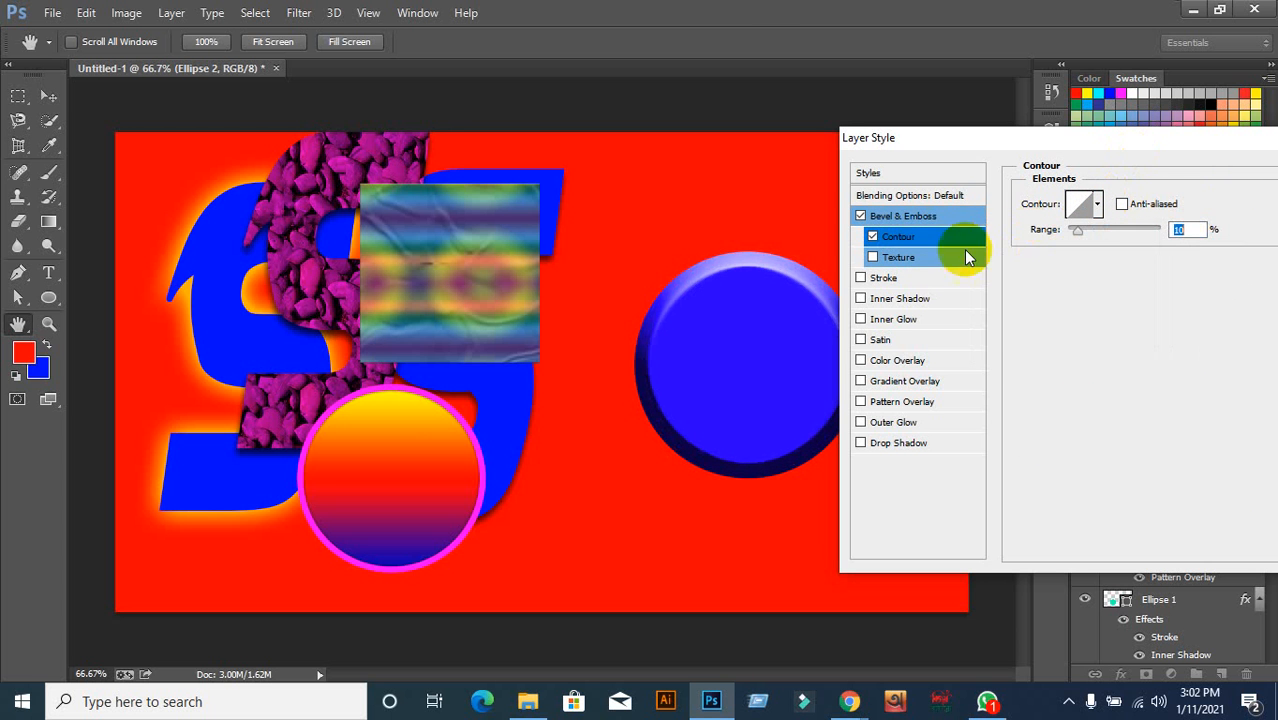
{"action": "left_click", "coordinate": [893, 259]}
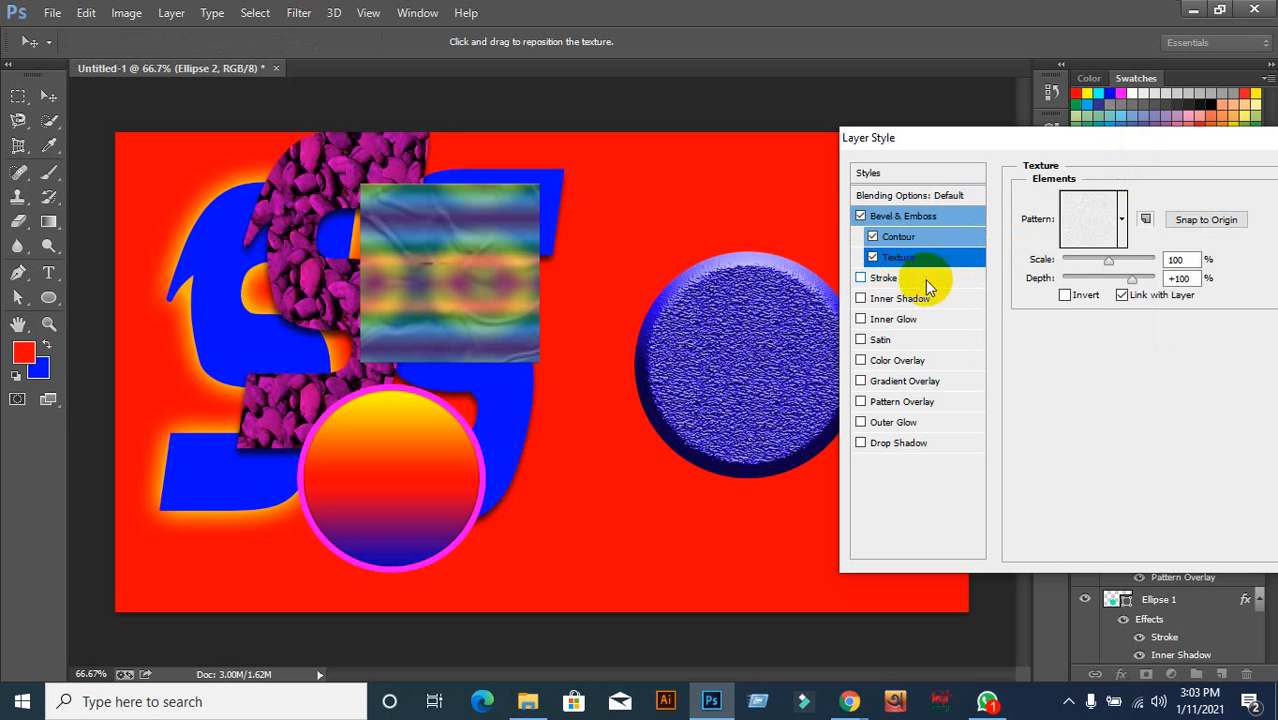
Set the blue circle's texture scale to 443% and depth to +59%, and try several patterns, including grid and rough stone-like ones
{"action": "left_click_drag", "start_coordinate": [1108, 262], "coordinate": [1124, 285]}
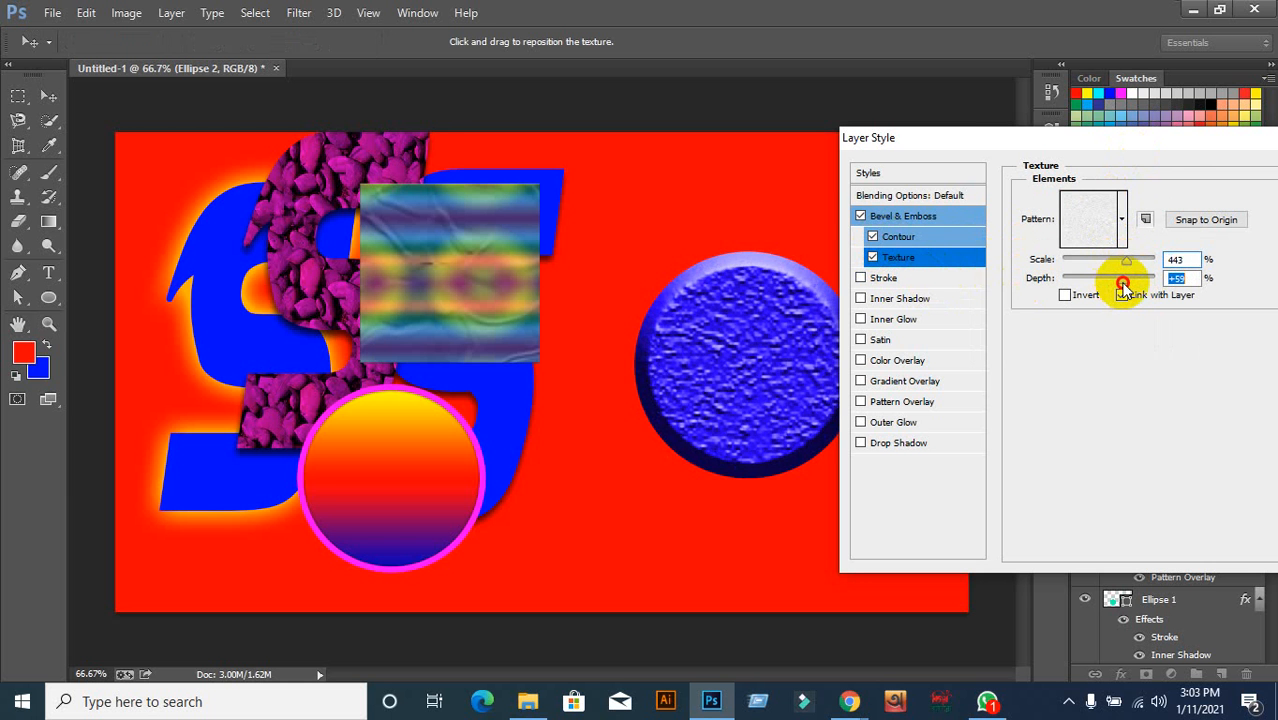
{"action": "left_click", "coordinate": [1117, 220]}
{"action": "left_click", "coordinate": [1120, 330]}
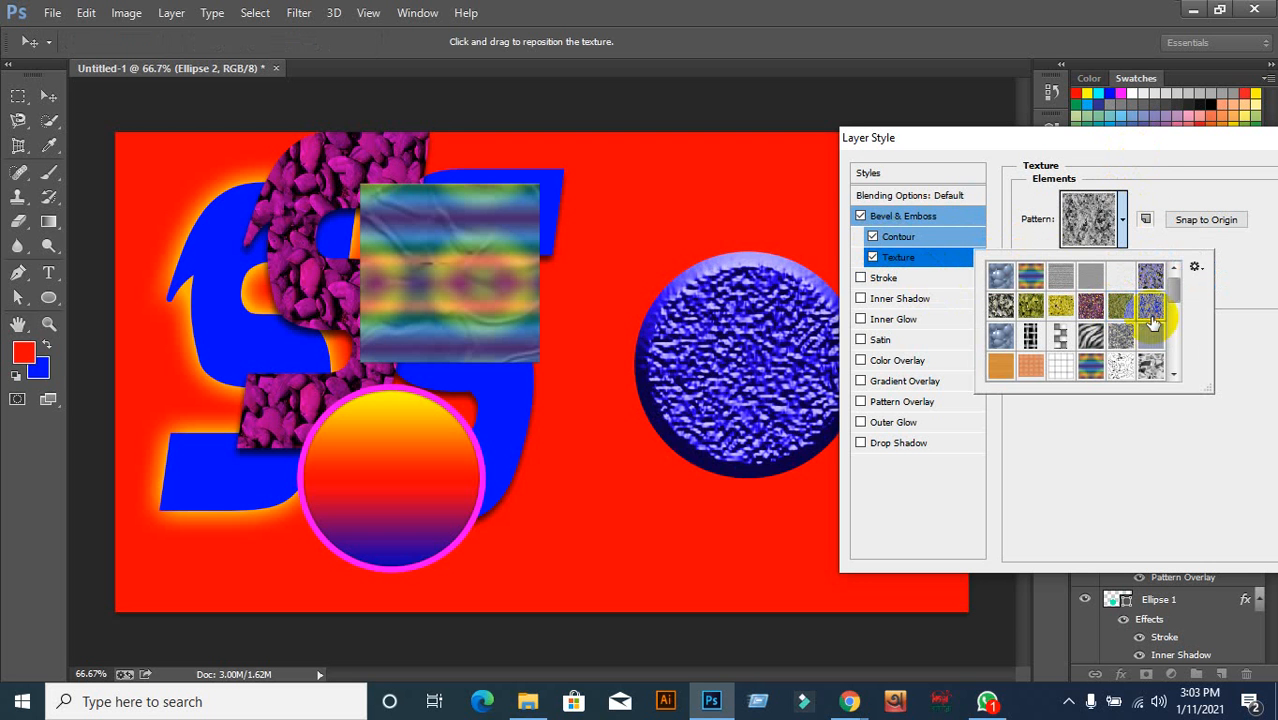
{"action": "left_click", "coordinate": [1088, 336]}
{"action": "left_click", "coordinate": [1031, 342]}
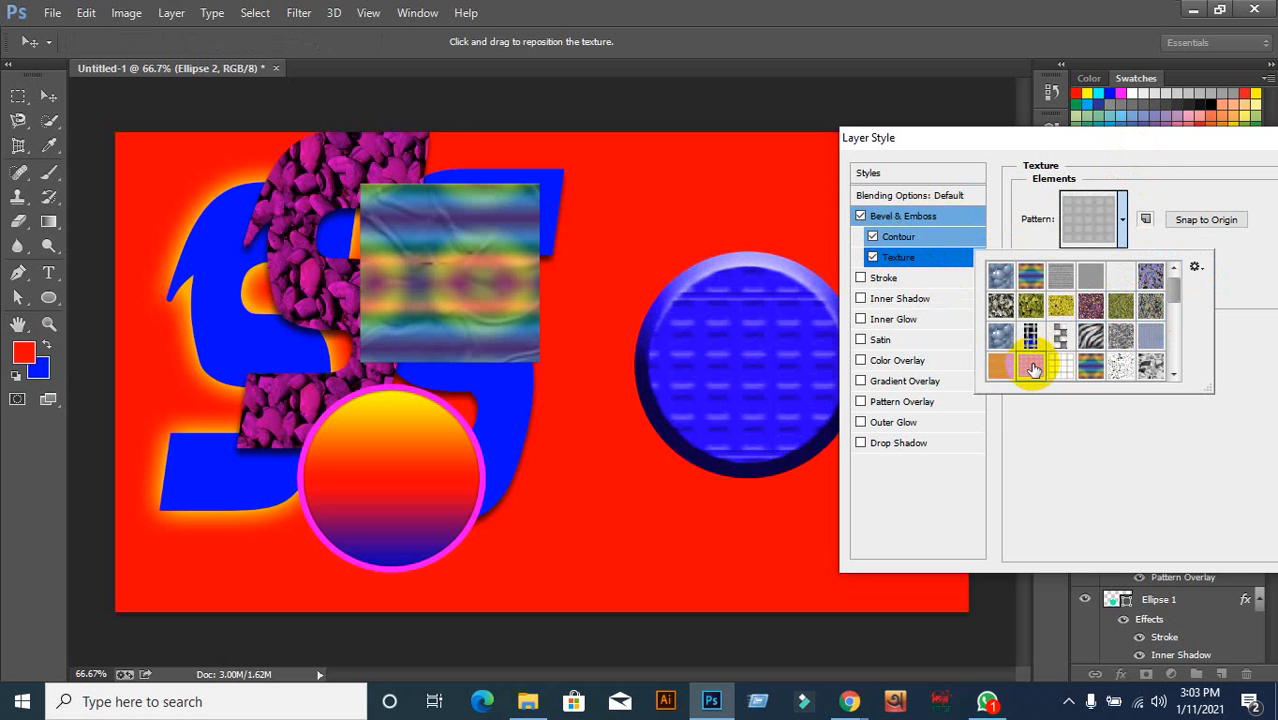
{"action": "left_click", "coordinate": [1121, 337]}
Append the Grayscale Paper pattern set to the available texture patterns
{"action": "left_click", "coordinate": [1196, 267]}
{"action": "left_click", "coordinate": [1093, 561]}
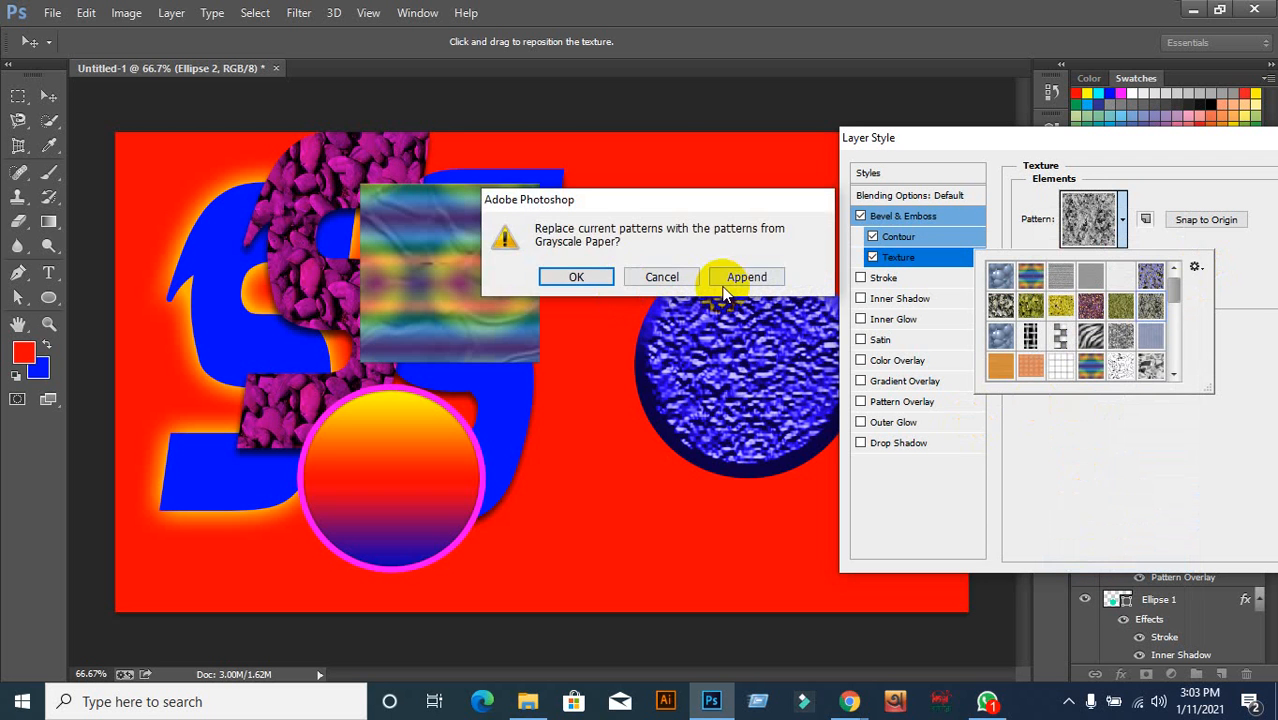
{"action": "left_click", "coordinate": [742, 278]}
Try several of the added grayscale paper textures on the blue circle, keep a crinkled gray one, and apply the layer style
{"action": "scroll", "coordinate": [1127, 333], "scroll_direction": "down", "scroll_amount": 5}
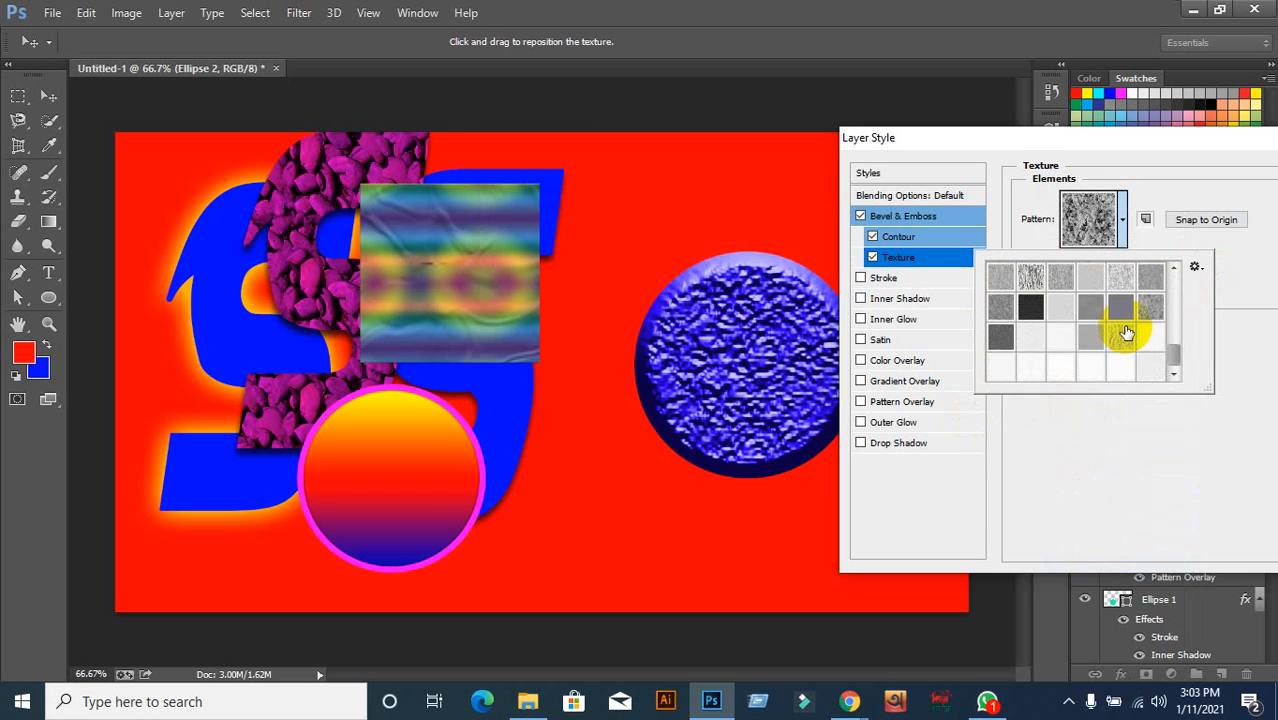
{"action": "left_click", "coordinate": [1125, 338]}
{"action": "left_click", "coordinate": [1090, 307]}
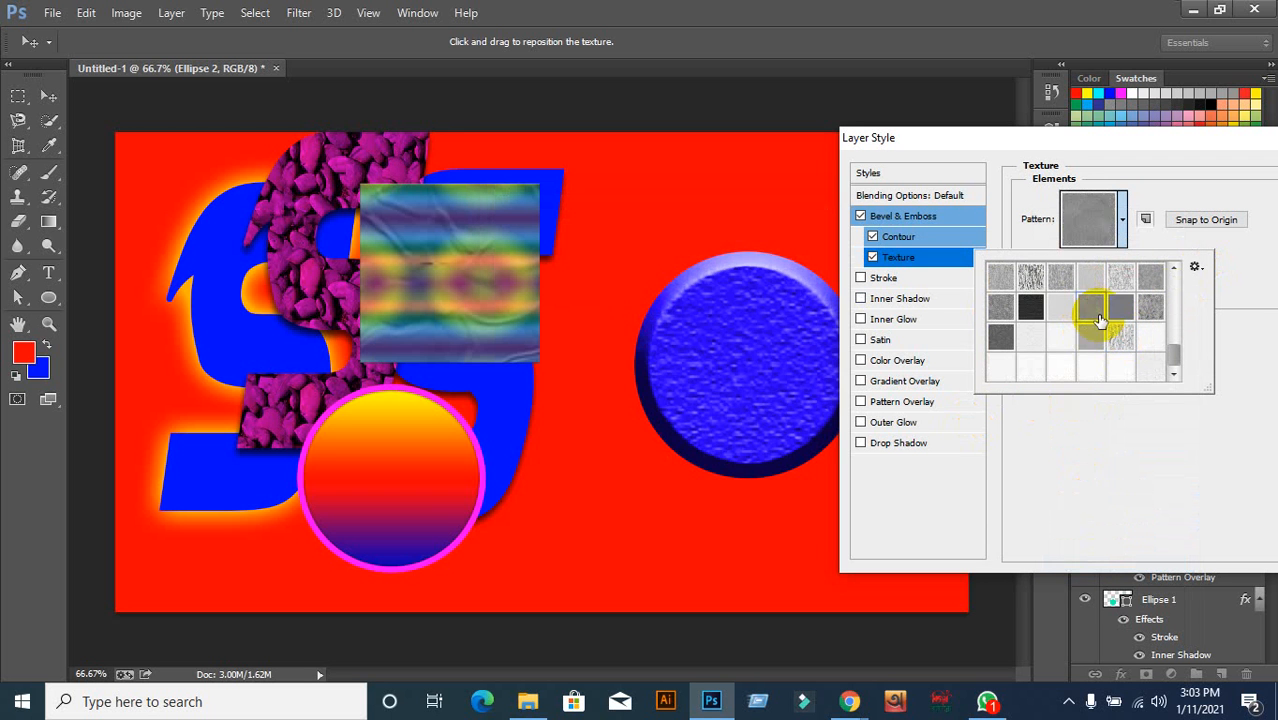
{"action": "left_click", "coordinate": [1116, 313]}
{"action": "left_click", "coordinate": [1121, 307]}
{"action": "left_click", "coordinate": [1000, 145]}
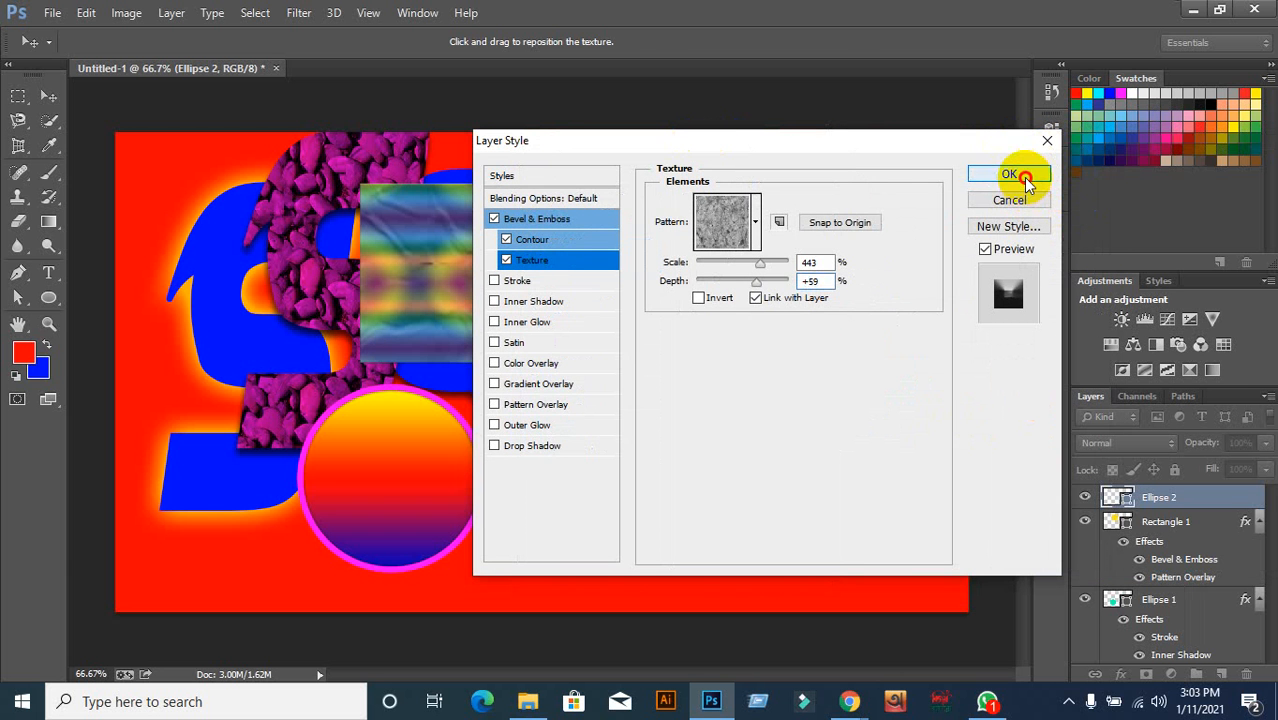
{"action": "left_click", "coordinate": [1012, 174]}
Move the textured blue circle slightly up and left on the red canvas, and select the striped square
{"action": "left_click_drag", "start_coordinate": [756, 380], "coordinate": [704, 350]}
{"action": "left_click", "coordinate": [521, 319]}
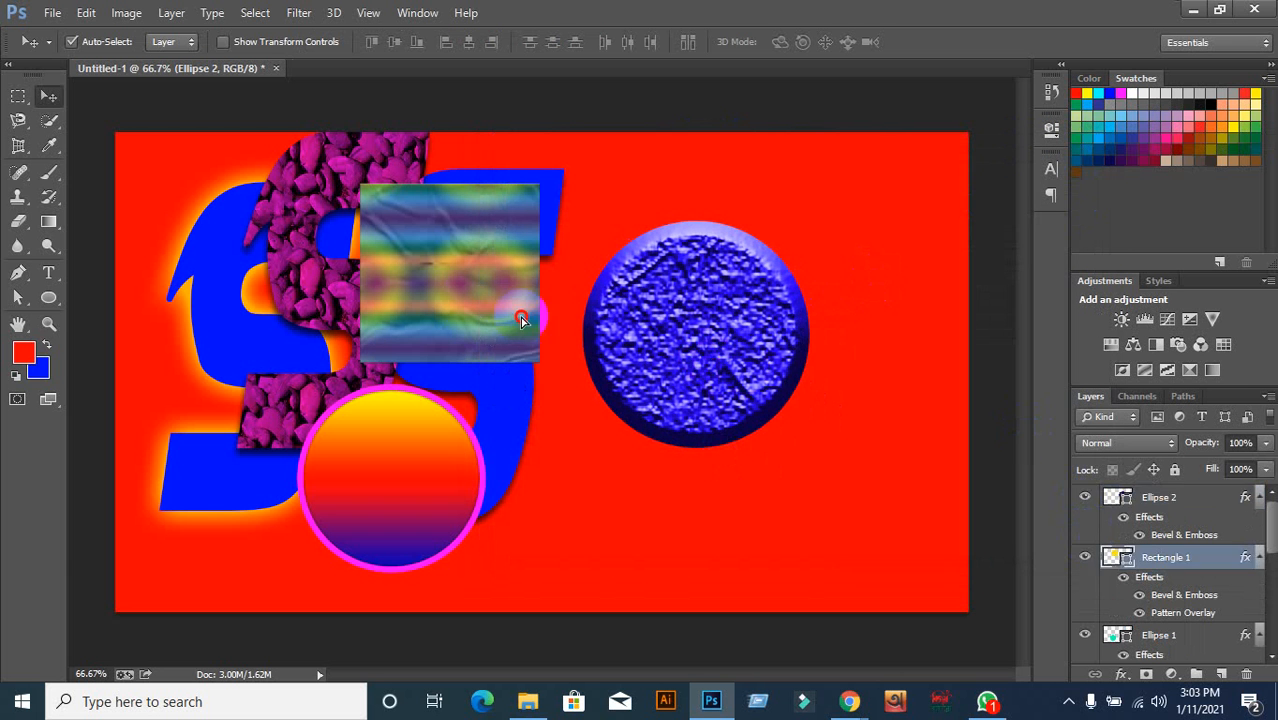